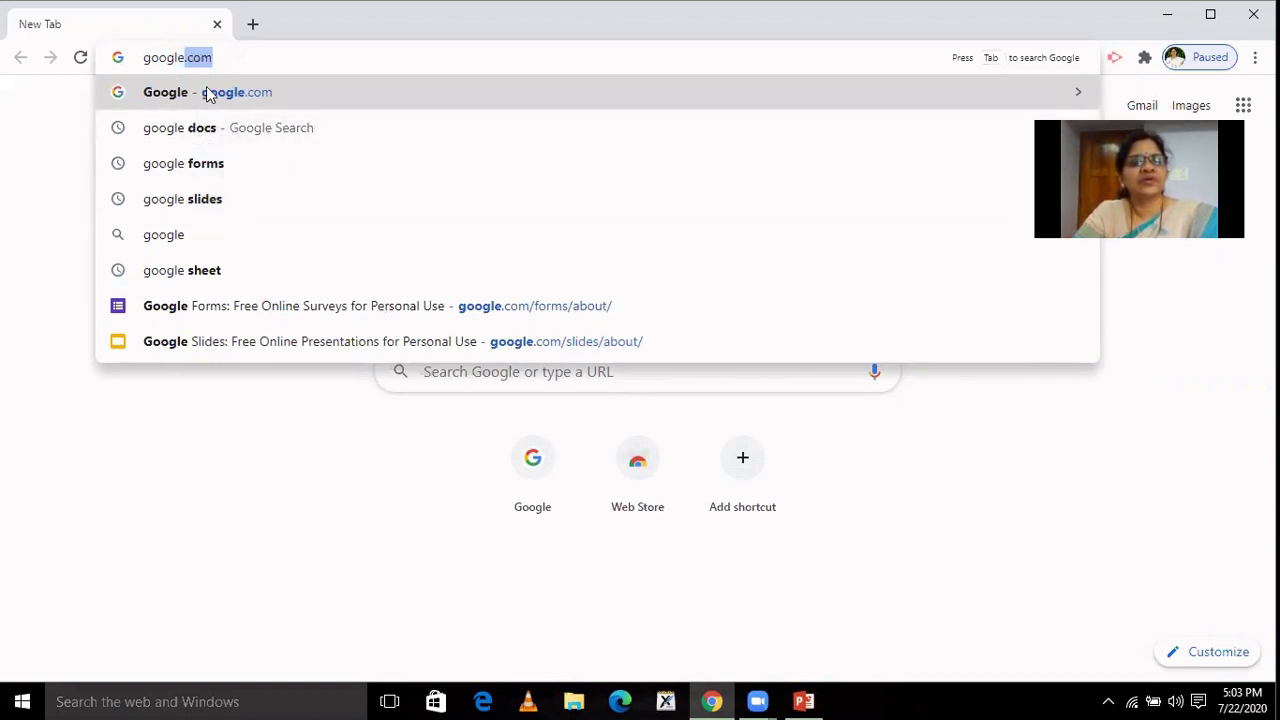
Search the web for 'google docs' from the Chrome address bar, fixing the spacing.
{"action": "type", "text": "d"}
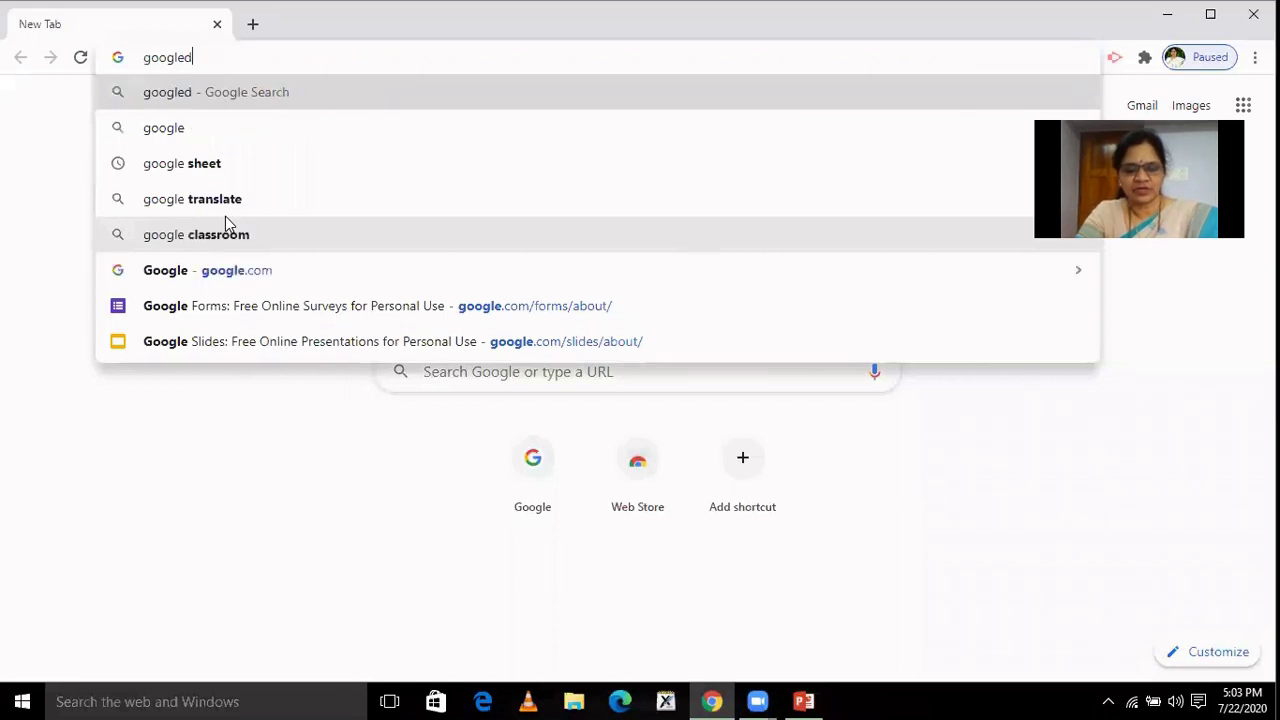
{"action": "type", "text": "ocs"}
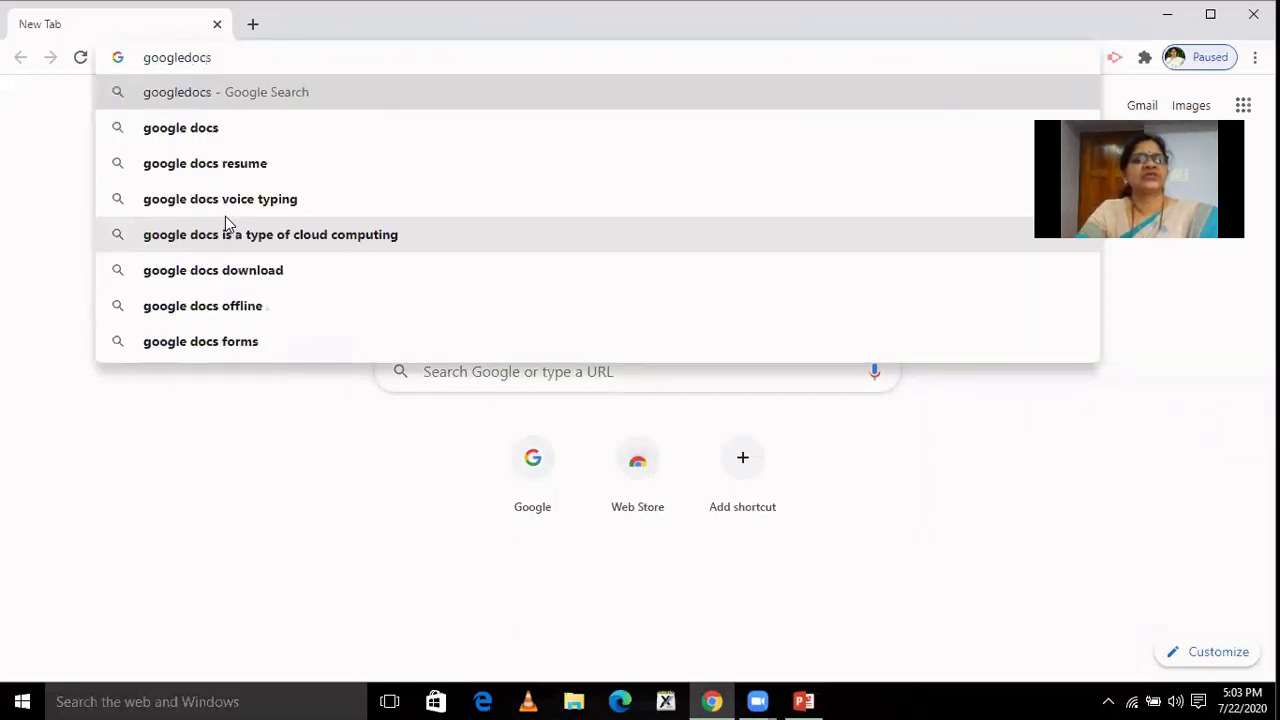
{"action": "left_click", "coordinate": [186, 58]}
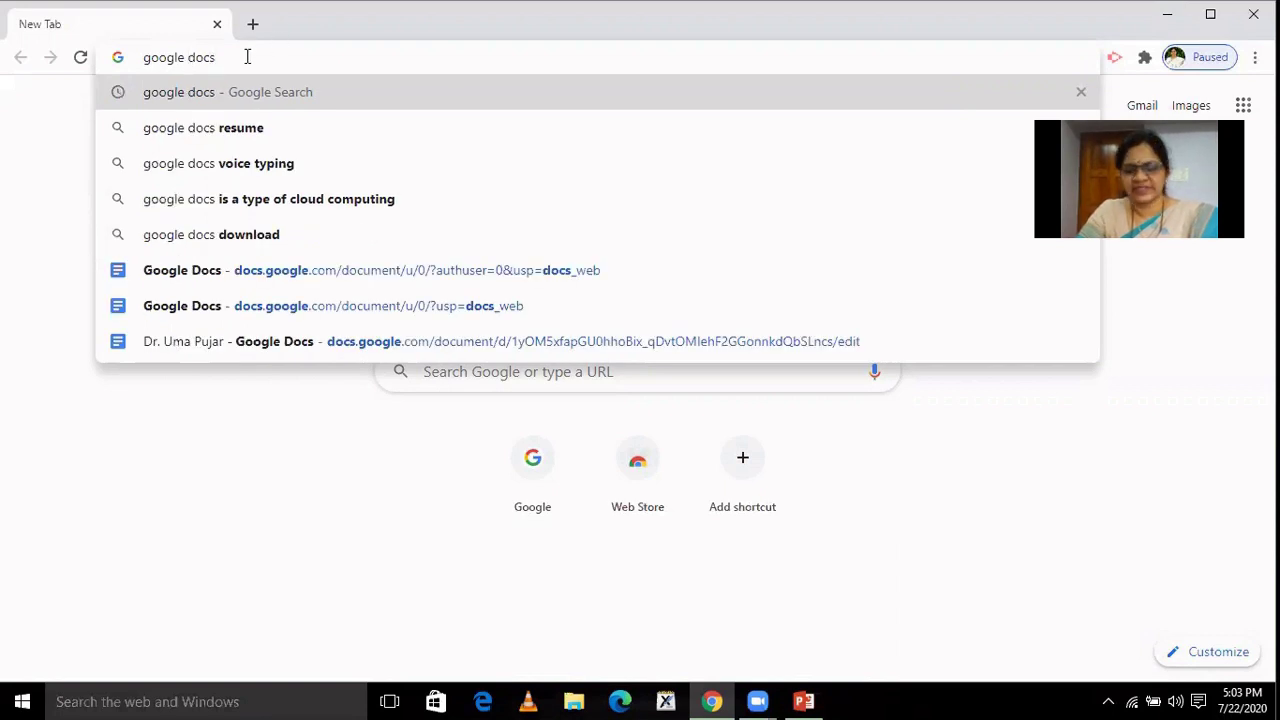
{"action": "key", "text": "Return"}
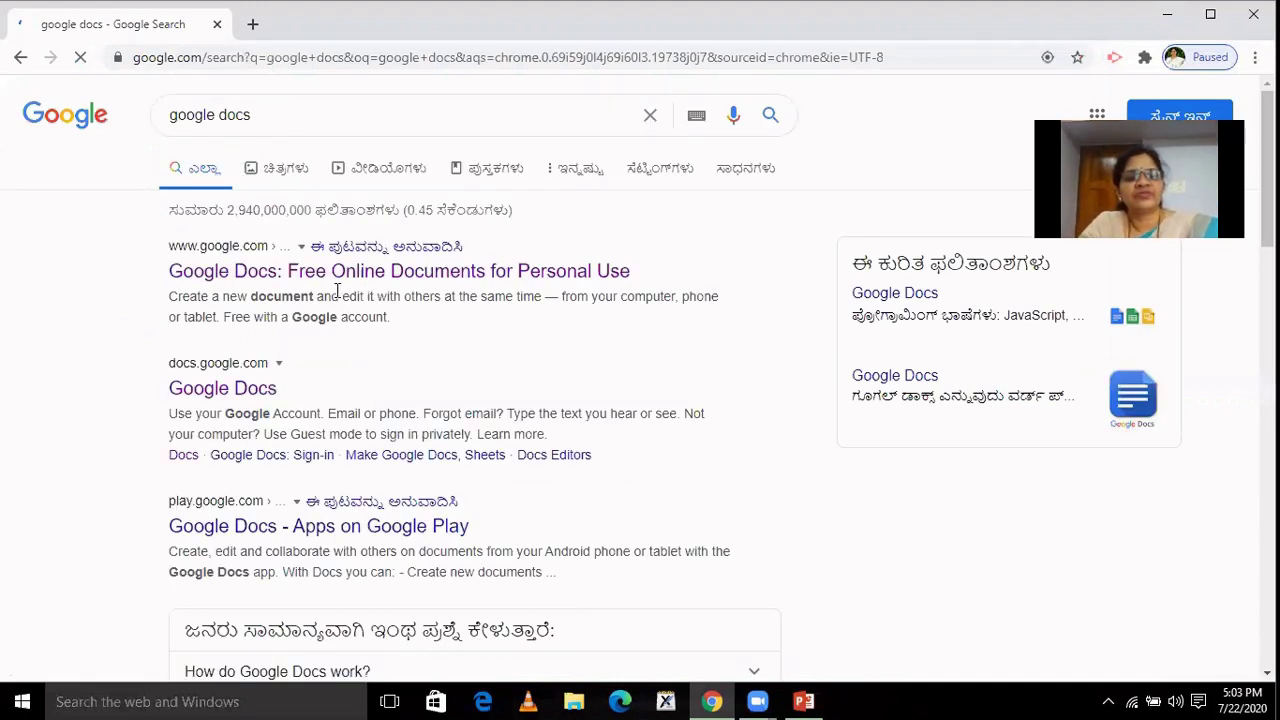
Follow the 'Google Docs: Free Online Documents' result through to the Google Docs account chooser.
{"action": "left_click", "coordinate": [489, 283]}
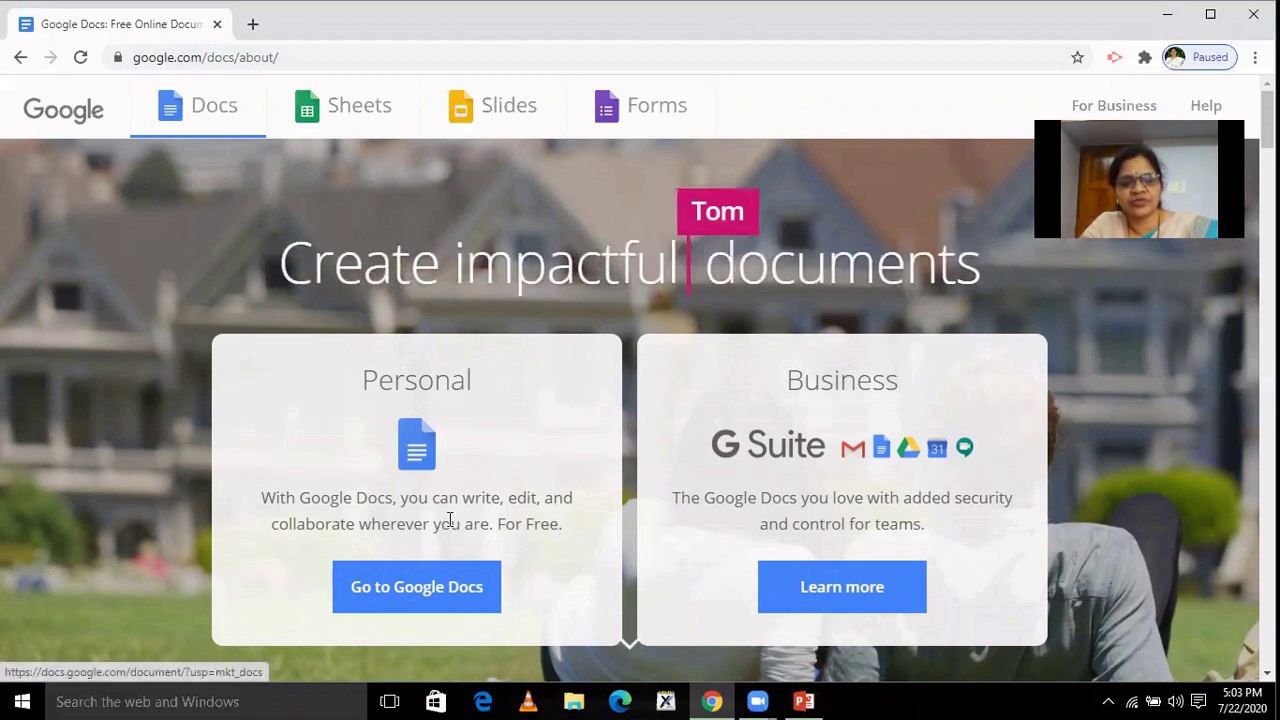
{"action": "left_click", "coordinate": [417, 587]}
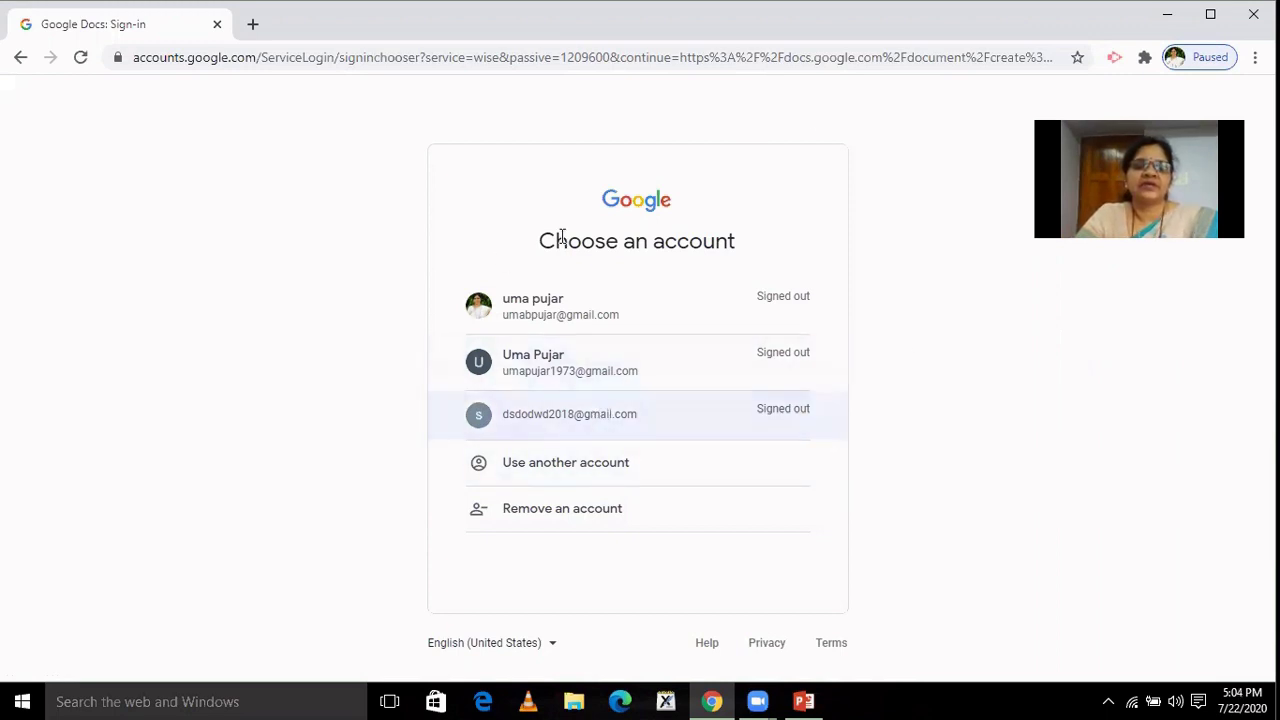
Sign in with the chosen account by entering its password.
{"action": "left_click", "coordinate": [556, 369]}
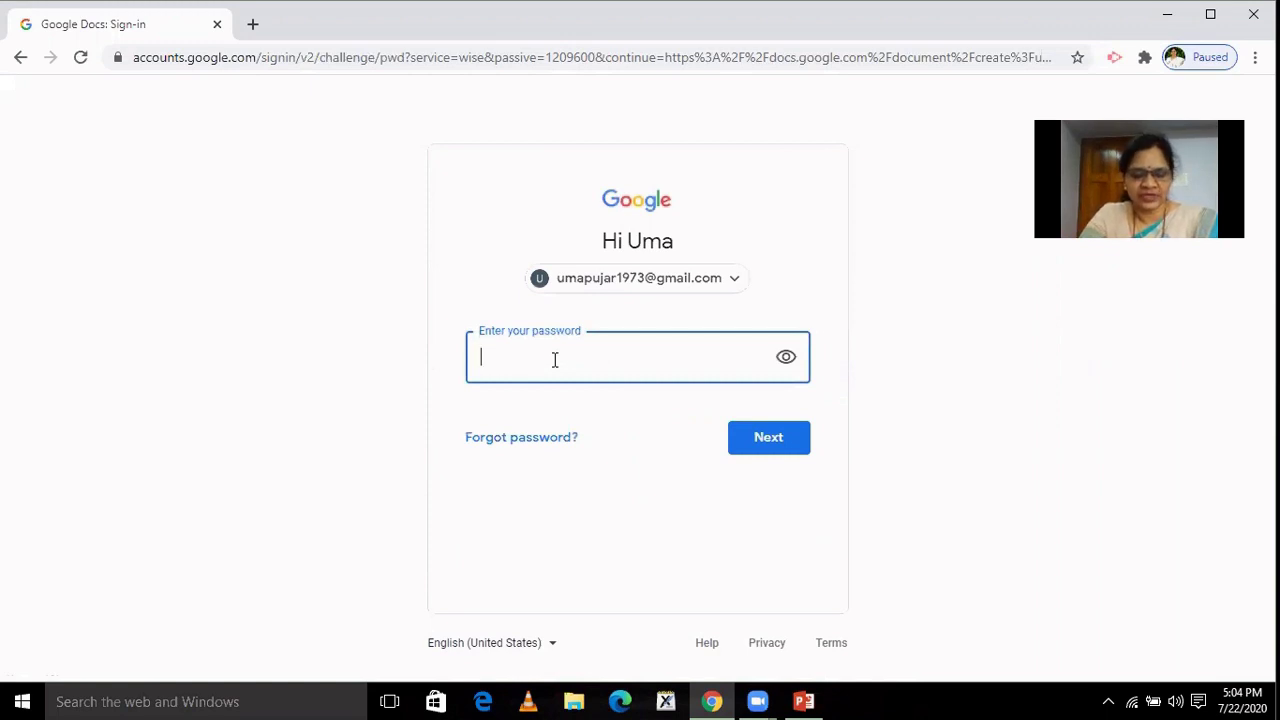
{"action": "type", "text": "****"}
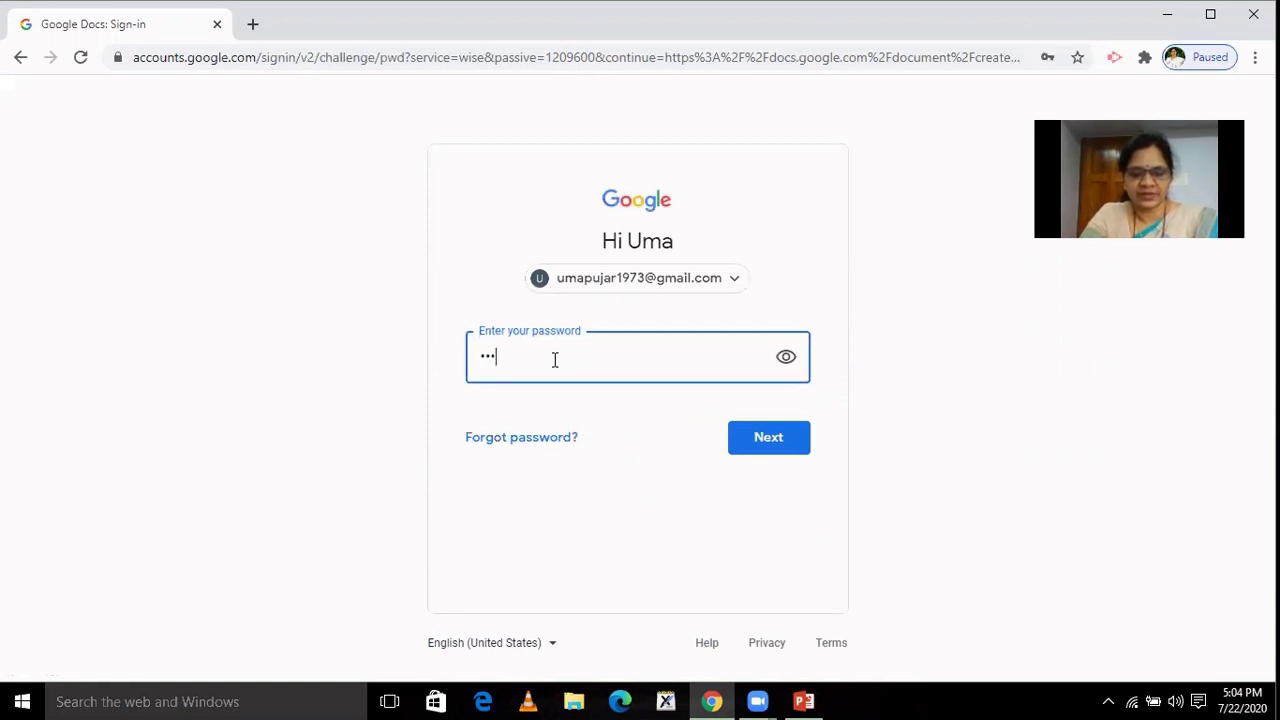
{"action": "type", "text": "**"}
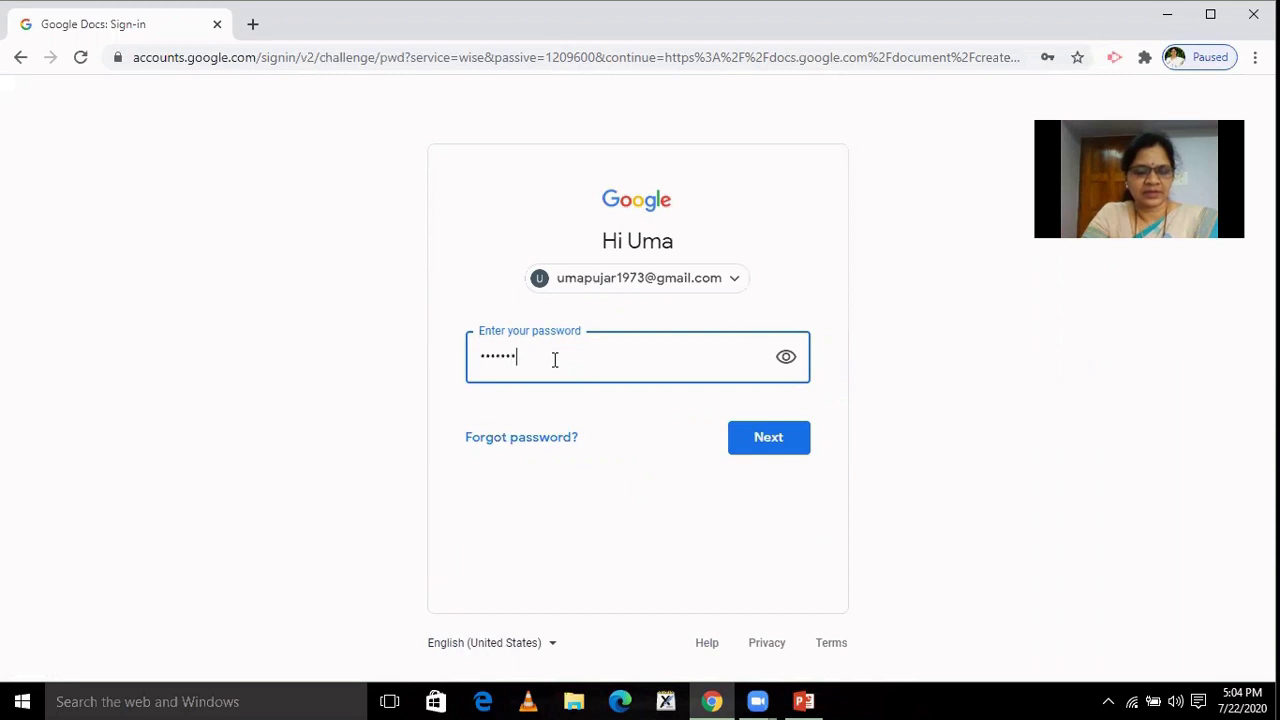
{"action": "type", "text": "***"}
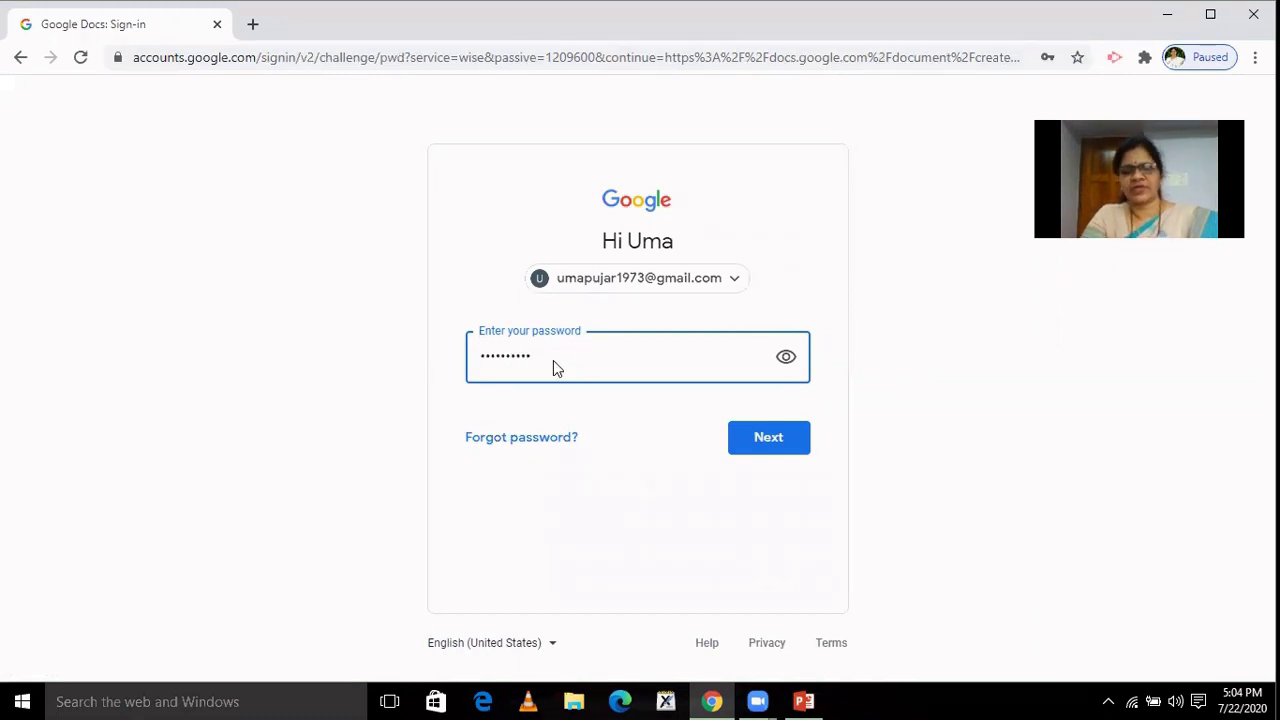
{"action": "key", "text": "Return"}
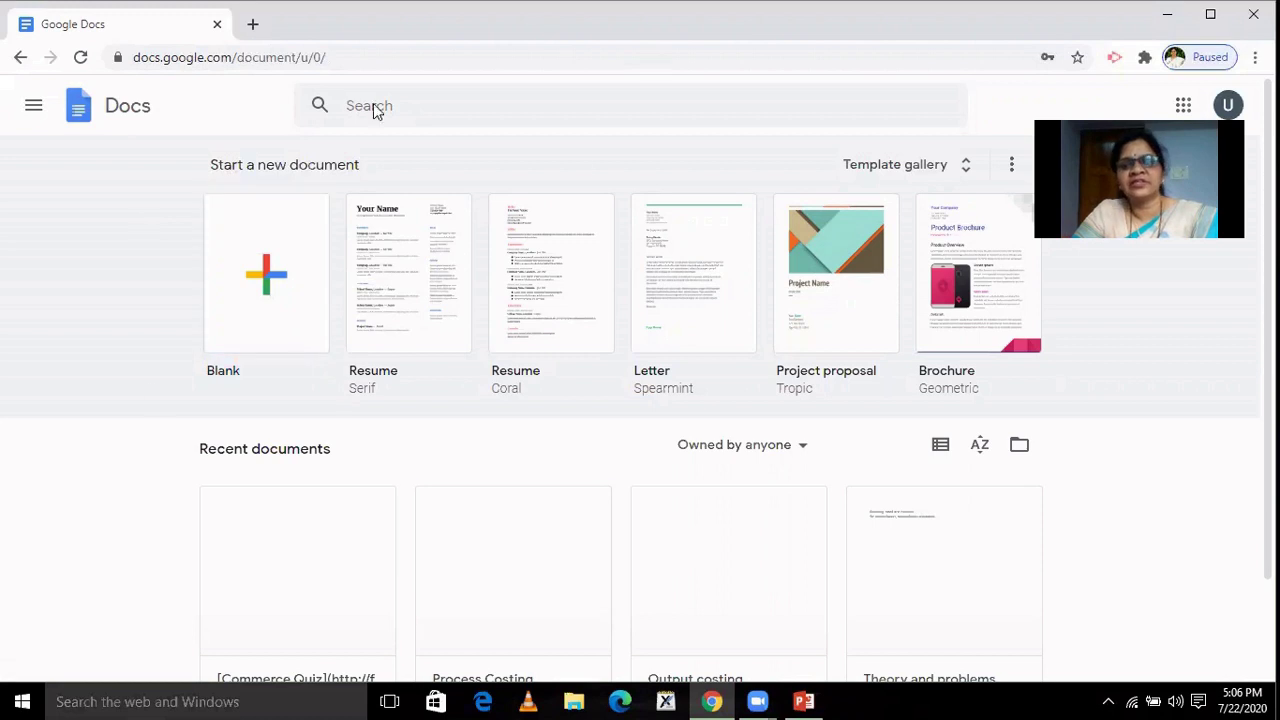
Create a new Blank document from the Docs home page.
{"action": "left_click", "coordinate": [268, 290]}
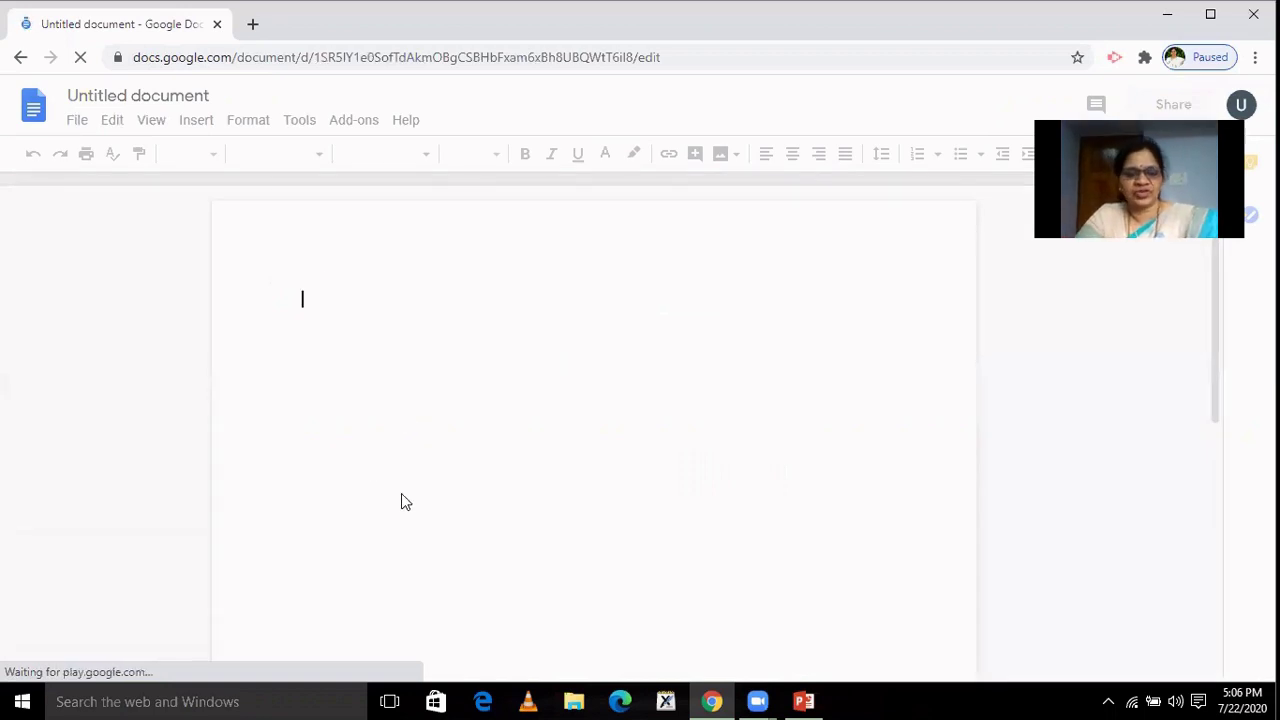
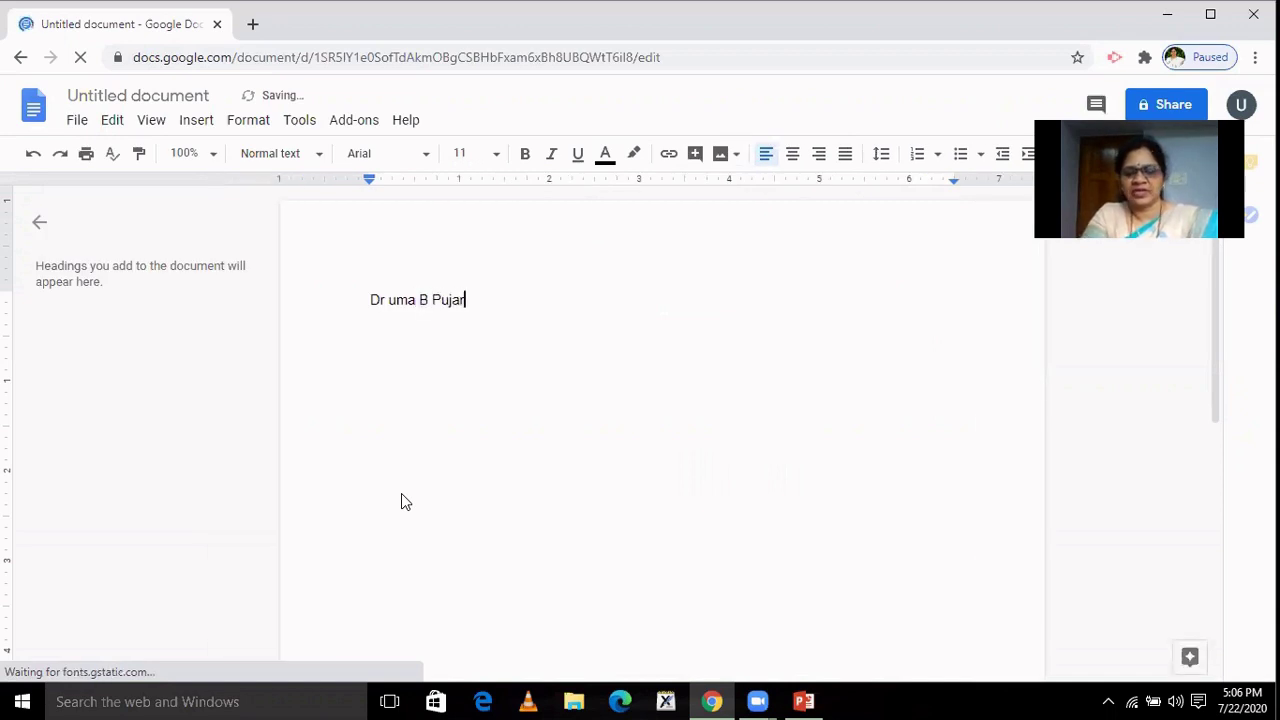
Type the owner's name, house number, city, phone number and e-mail address on separate lines.
{"action": "key", "text": "Return"}
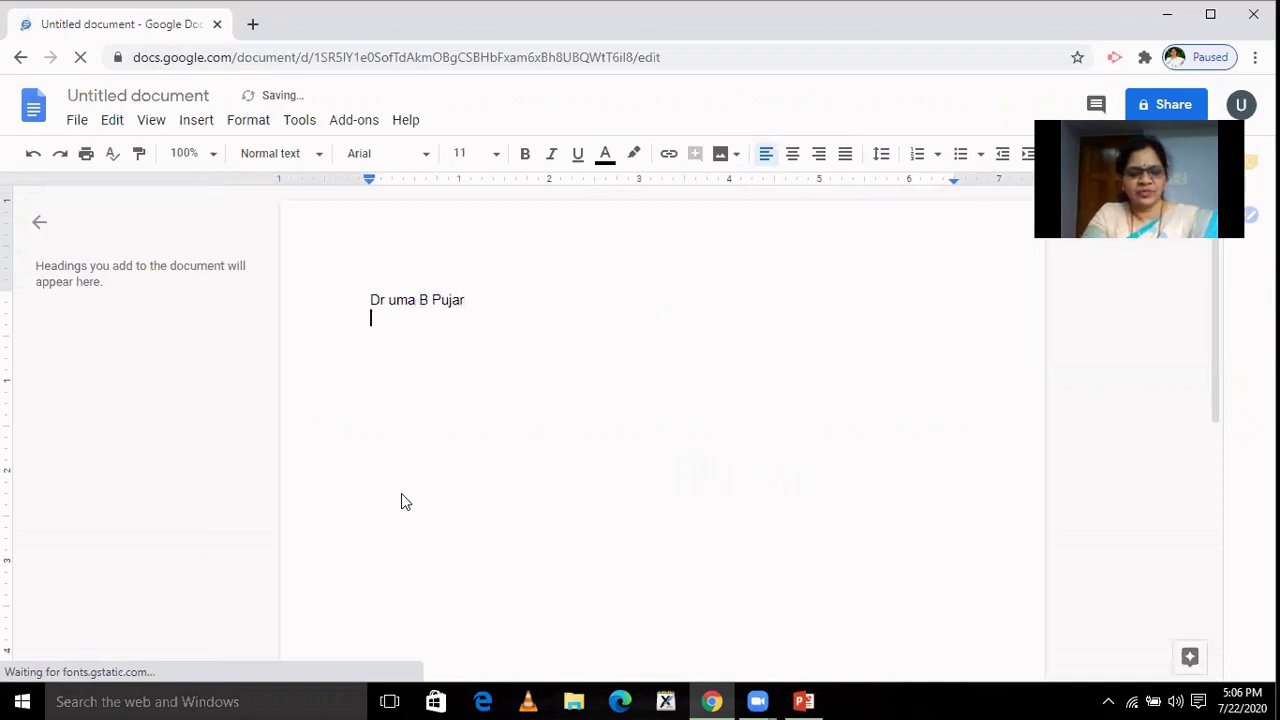
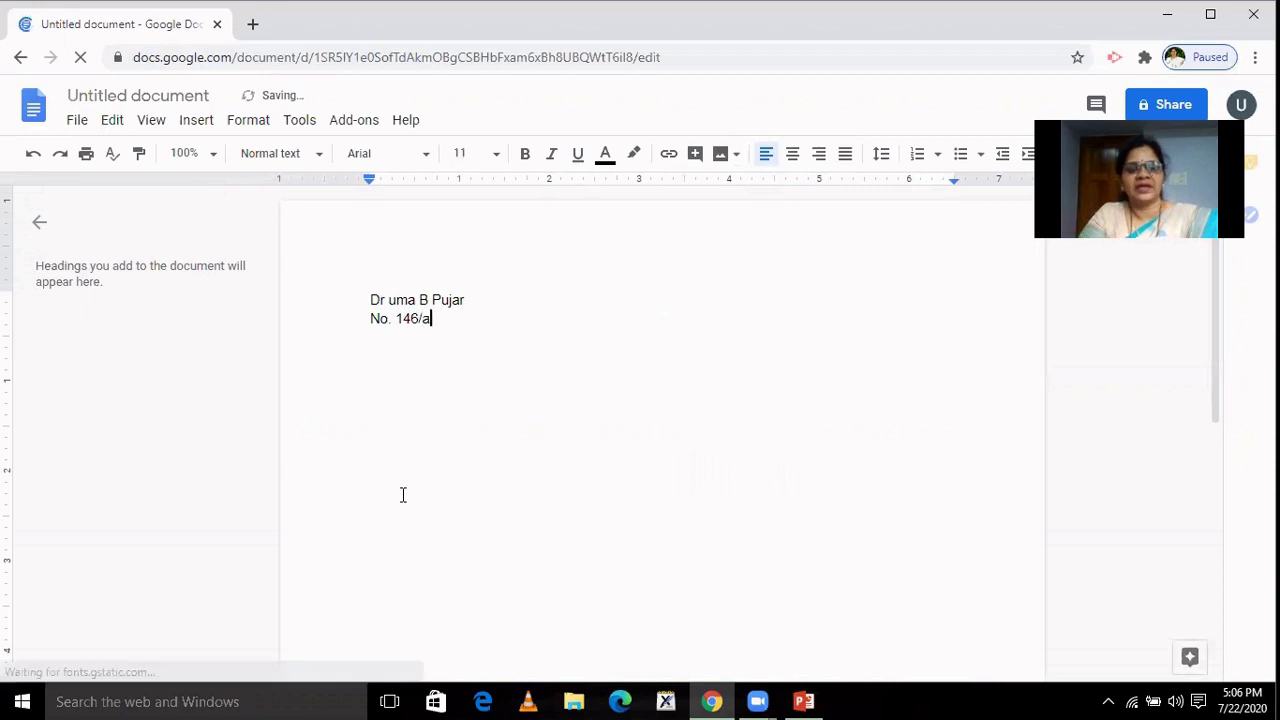
{"action": "key", "text": "Return"}
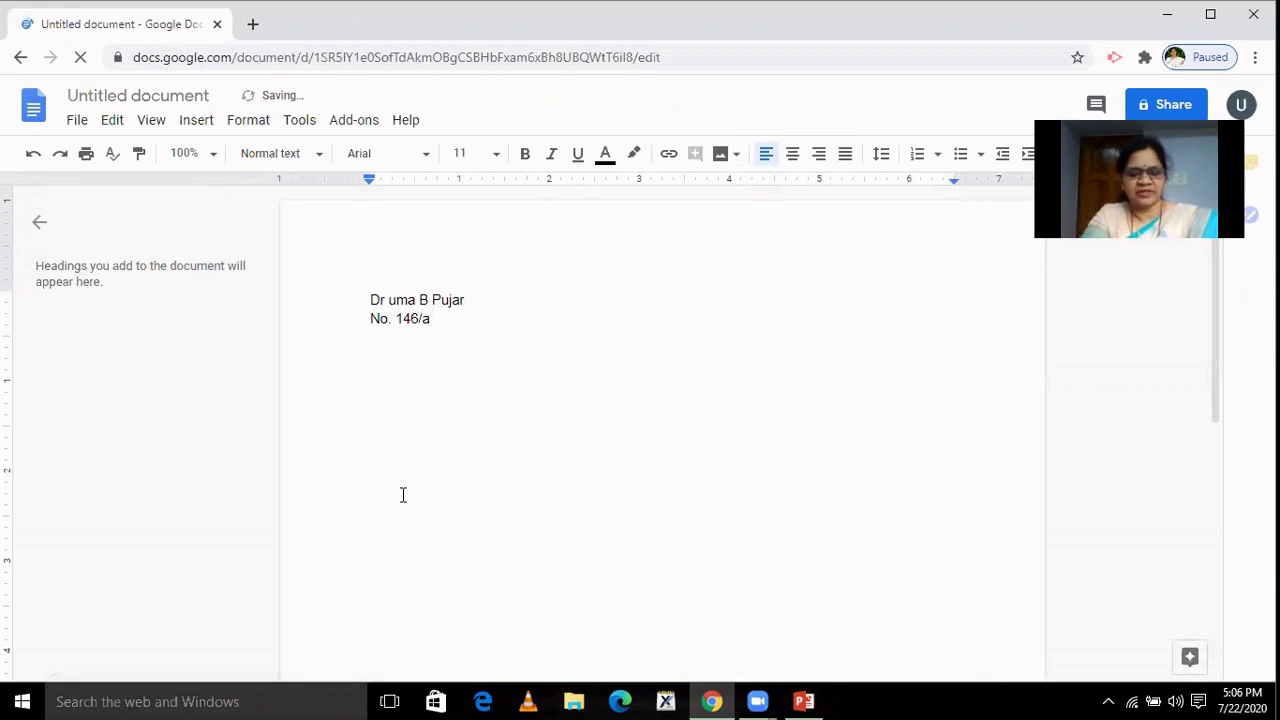
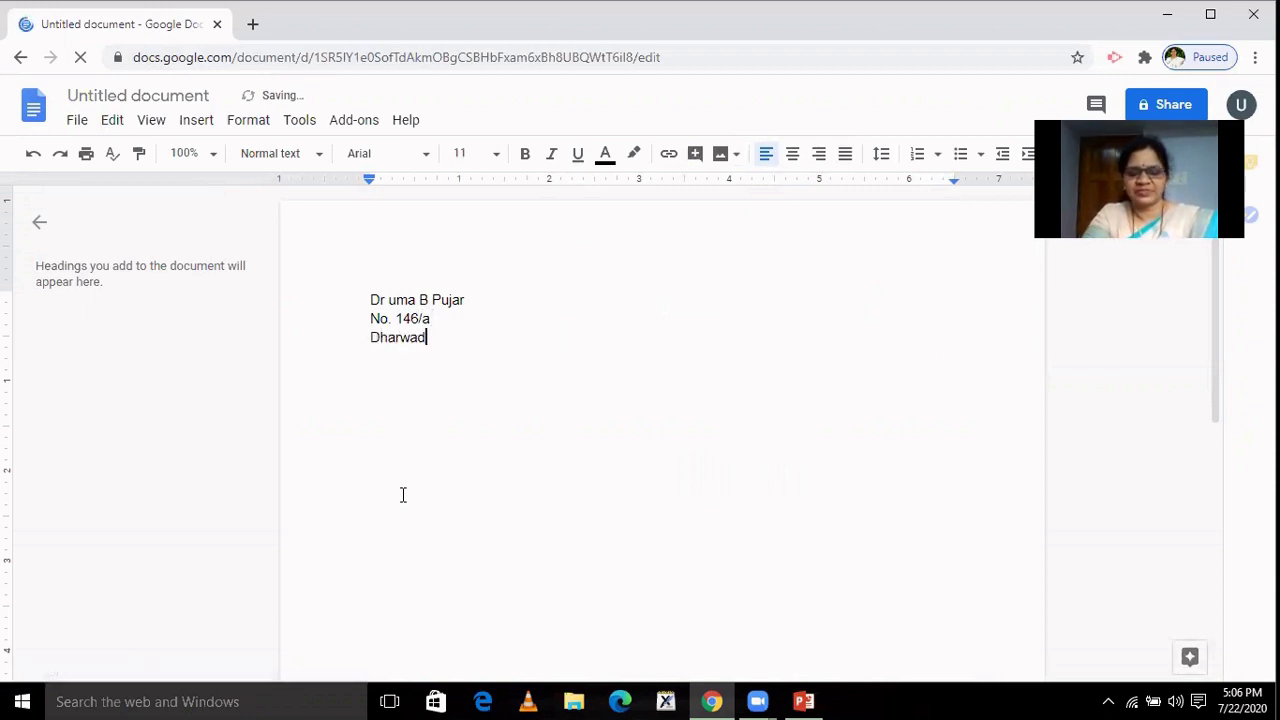
{"action": "key", "text": "Return"}
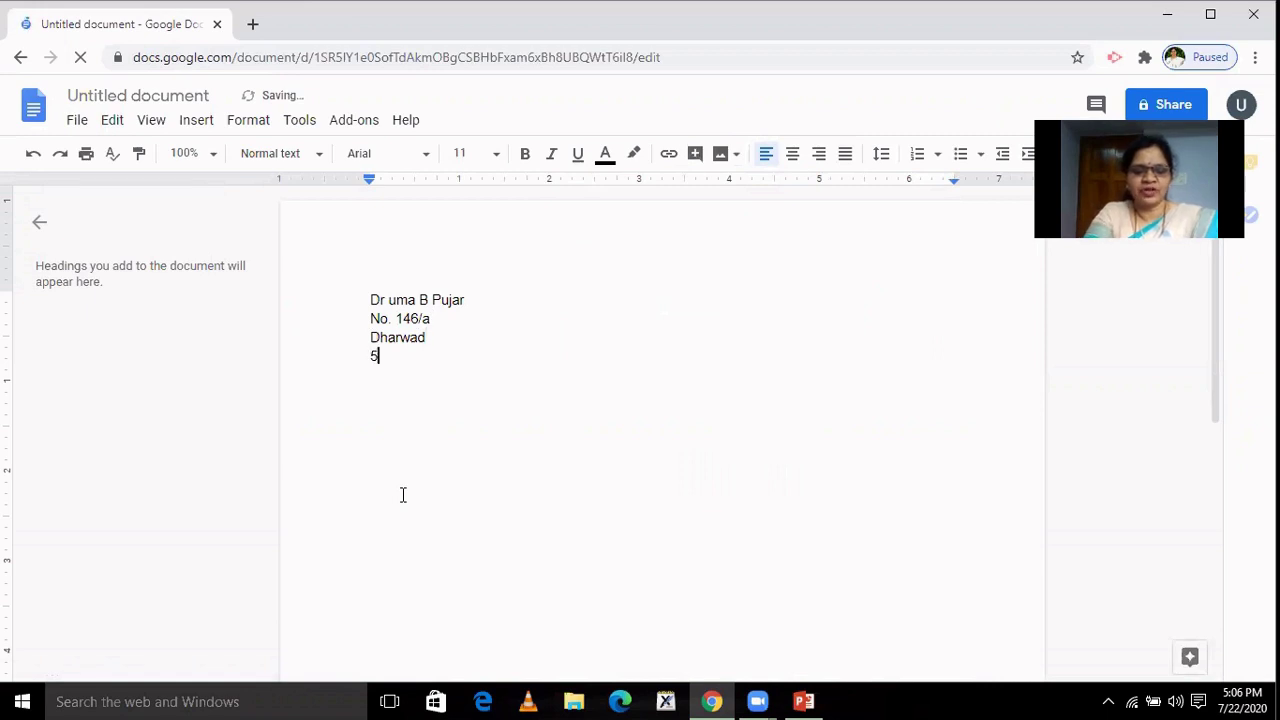
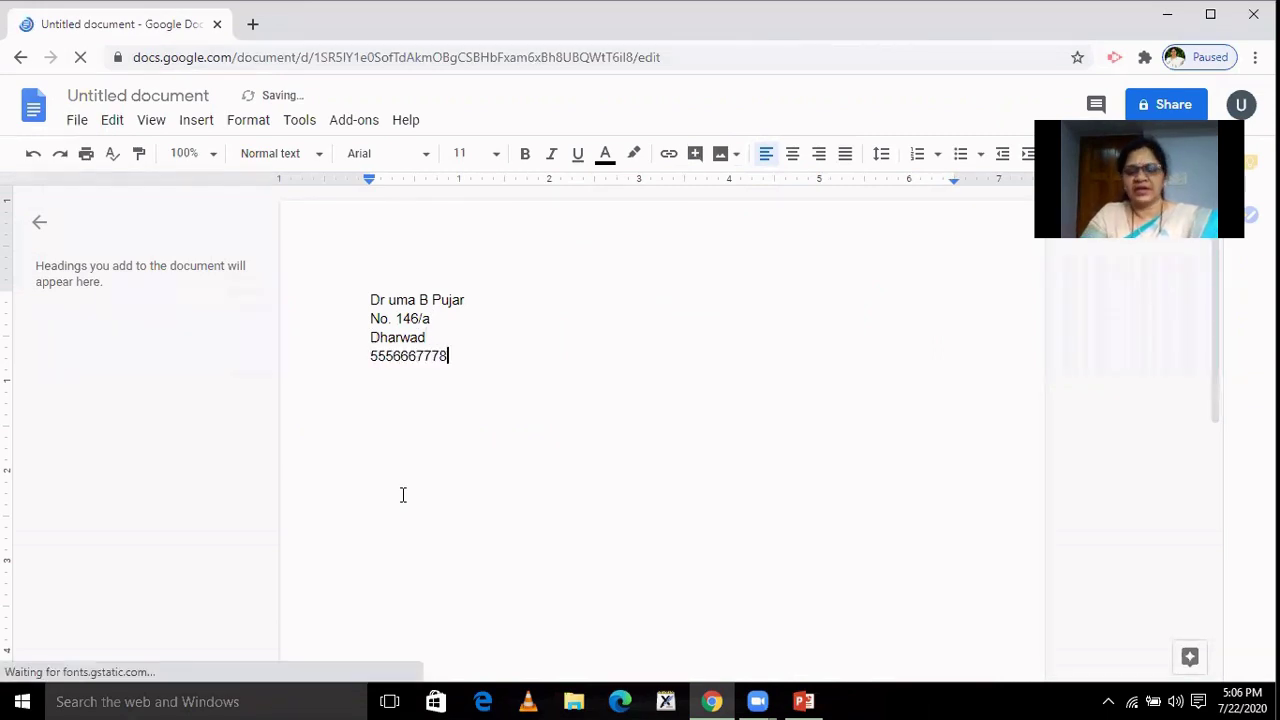
{"action": "key", "text": "Return"}
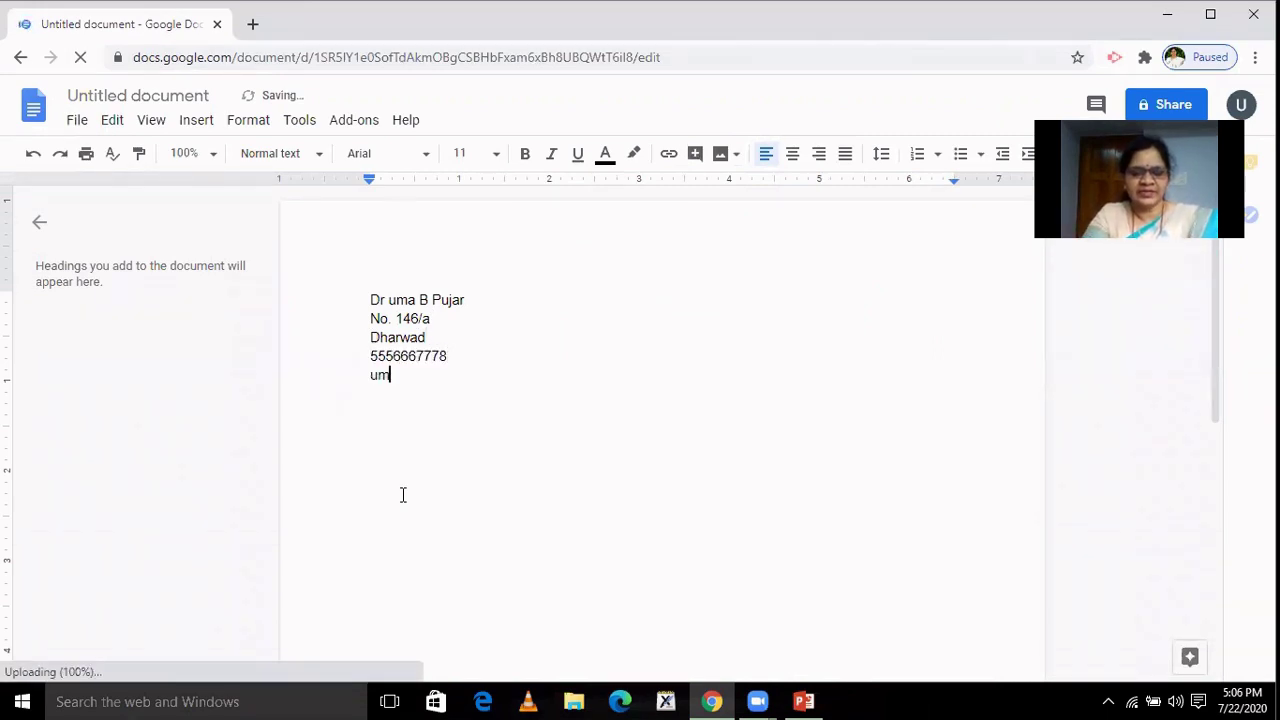
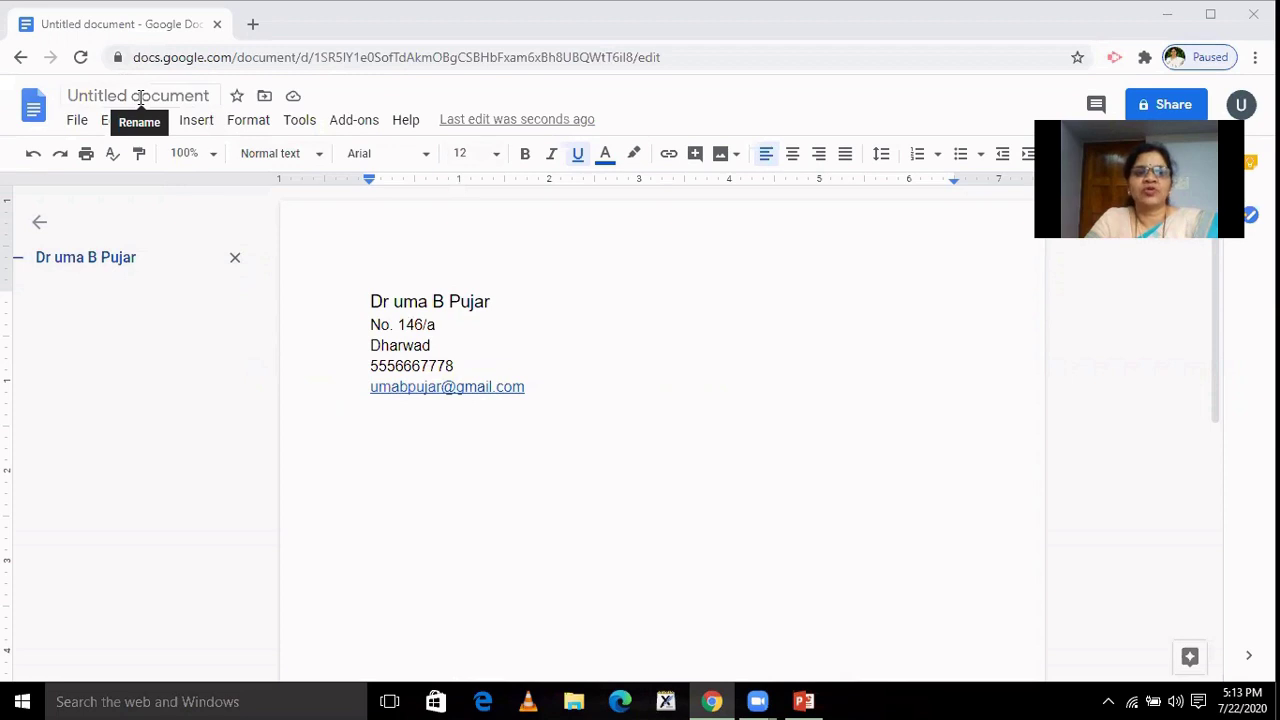
Rename the document to 'Resume' followed by the owner's first name.
{"action": "left_click", "coordinate": [140, 96]}
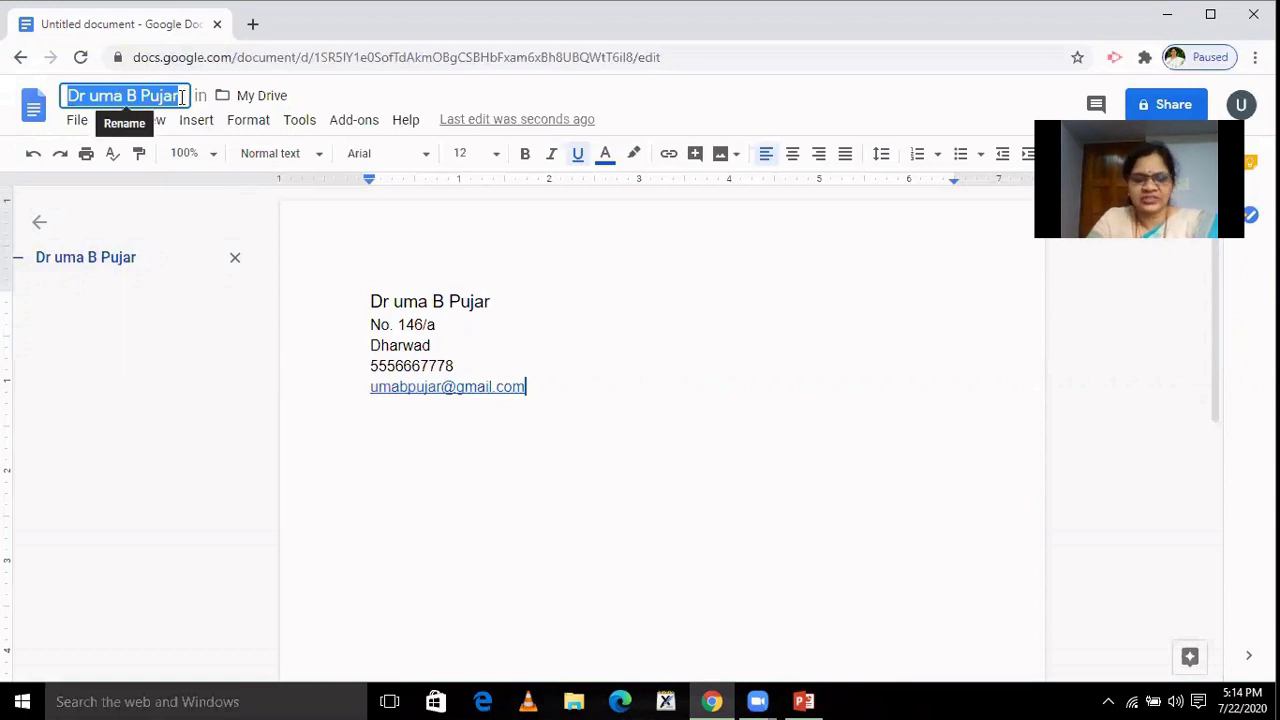
{"action": "type", "text": "Res"}
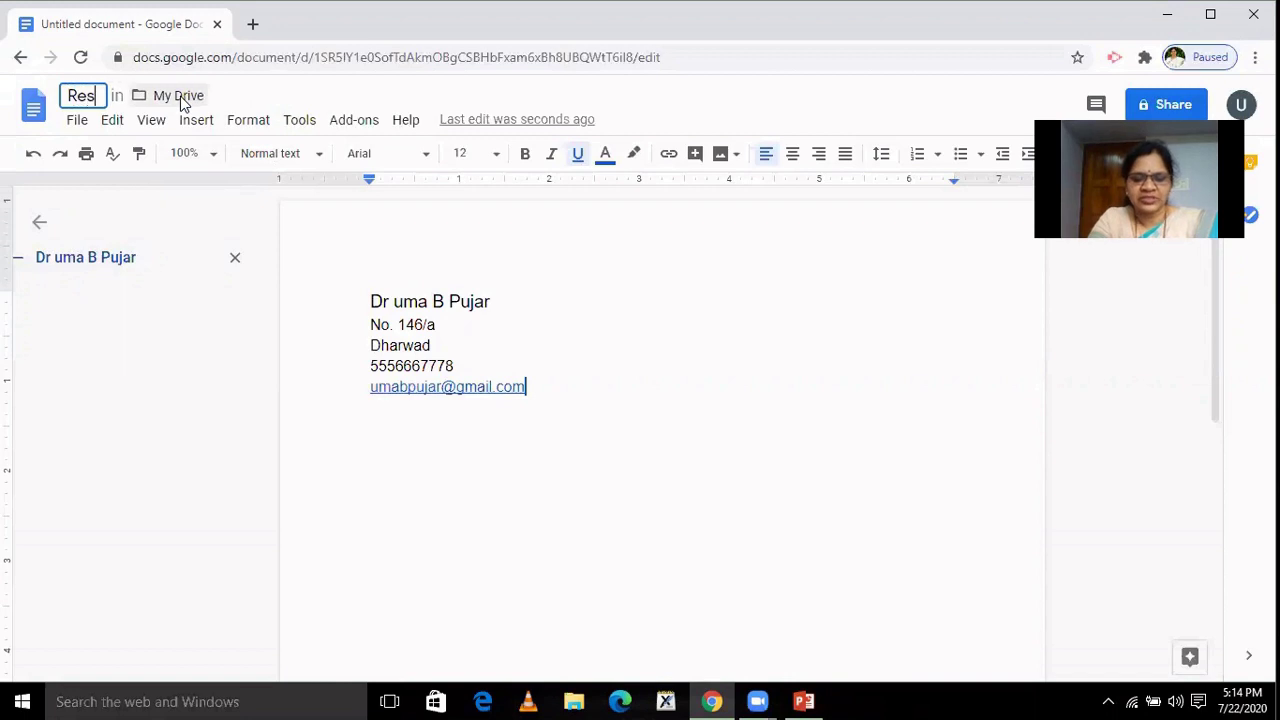
{"action": "type", "text": "ume Uma"}
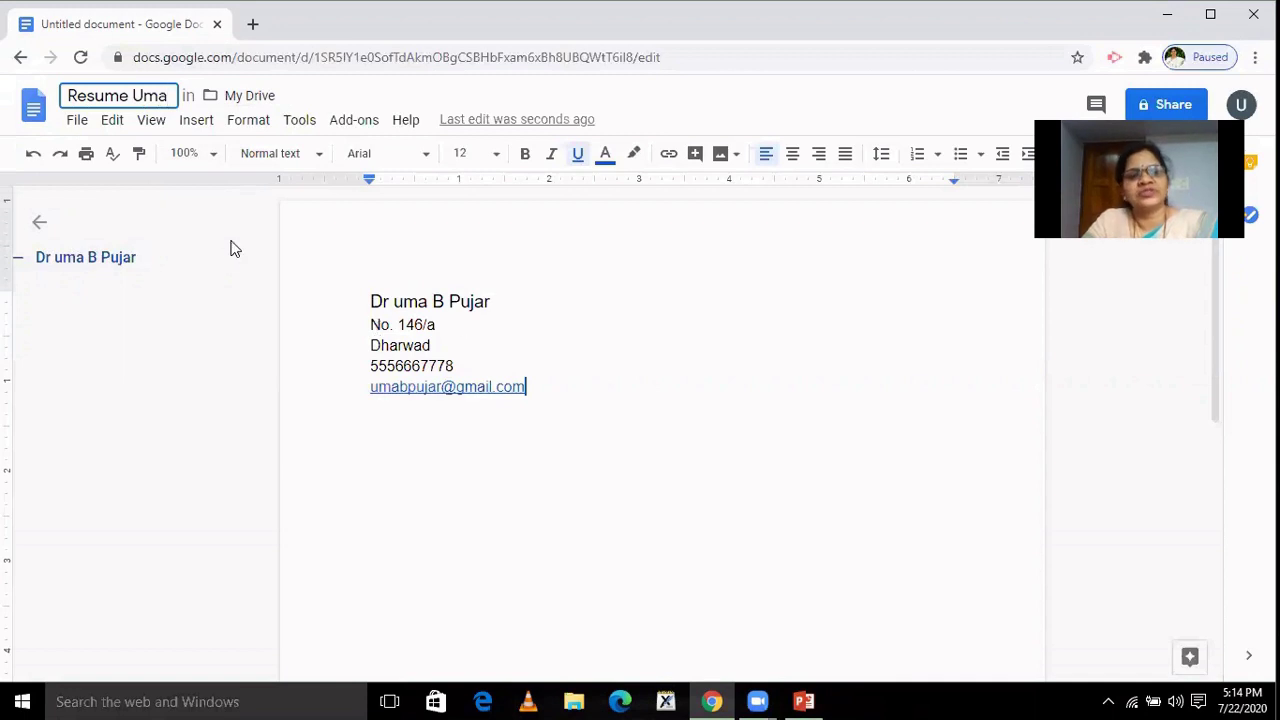
{"action": "left_click", "coordinate": [535, 407]}
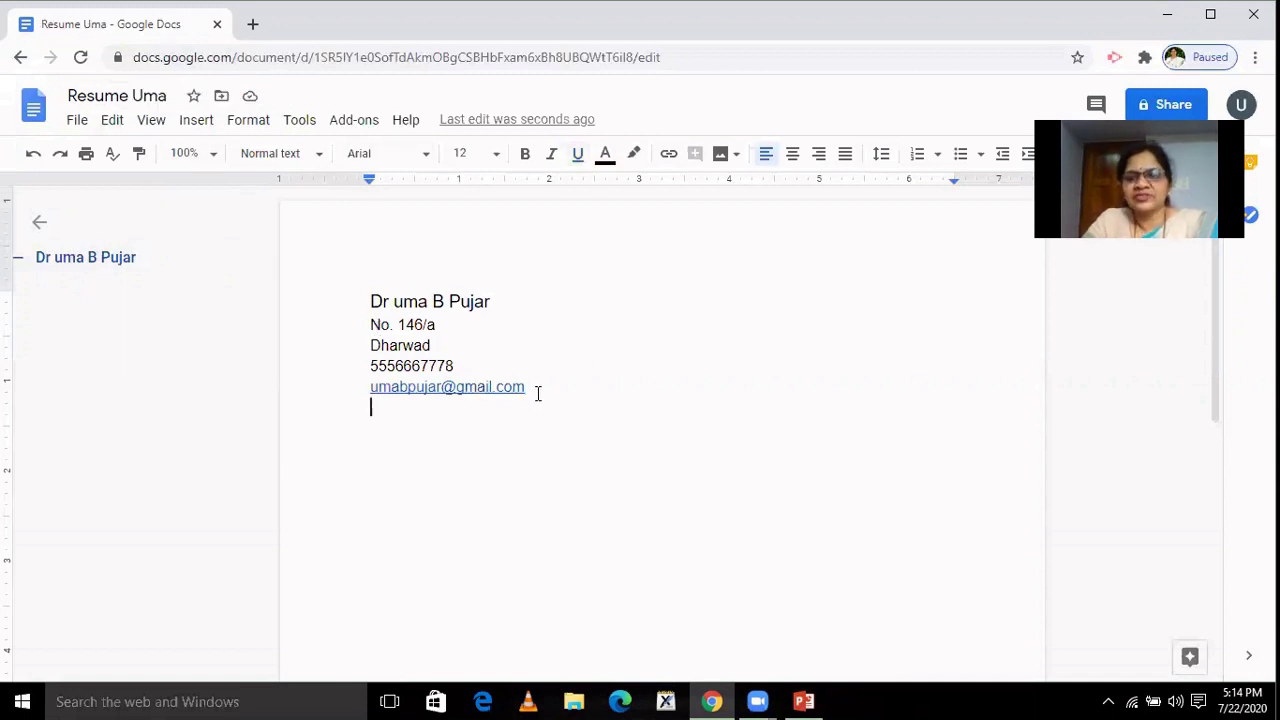
Add an 'Objective/Summary:' paragraph after a blank line below the e-mail, then start a new line.
{"action": "left_click", "coordinate": [539, 389]}
{"action": "key", "text": "Return"}
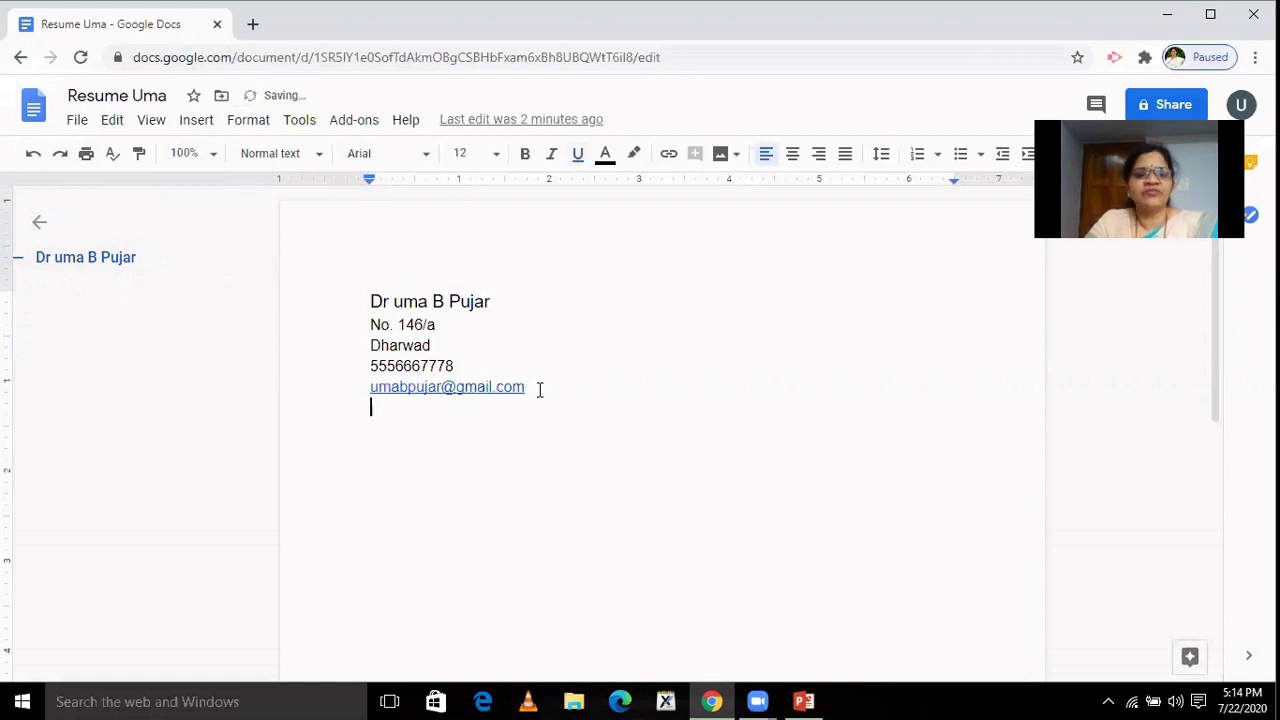
{"action": "key", "text": "Return"}
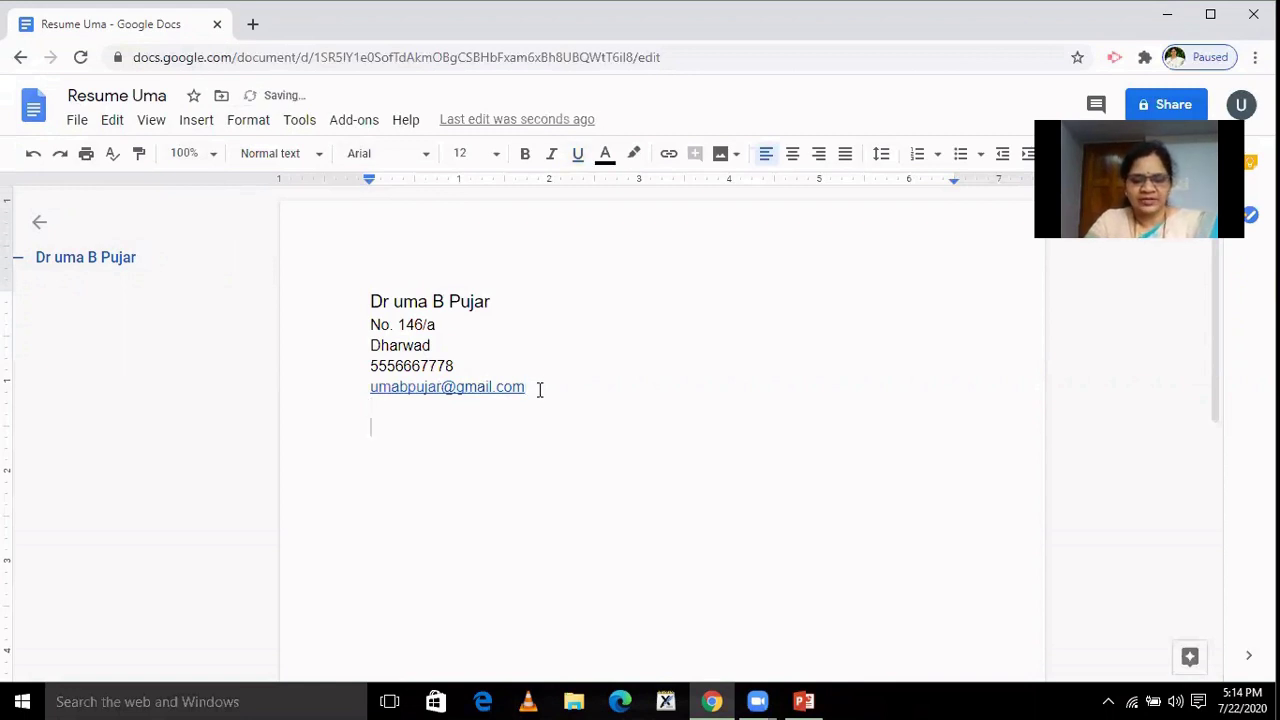
{"action": "type", "text": "obje"}
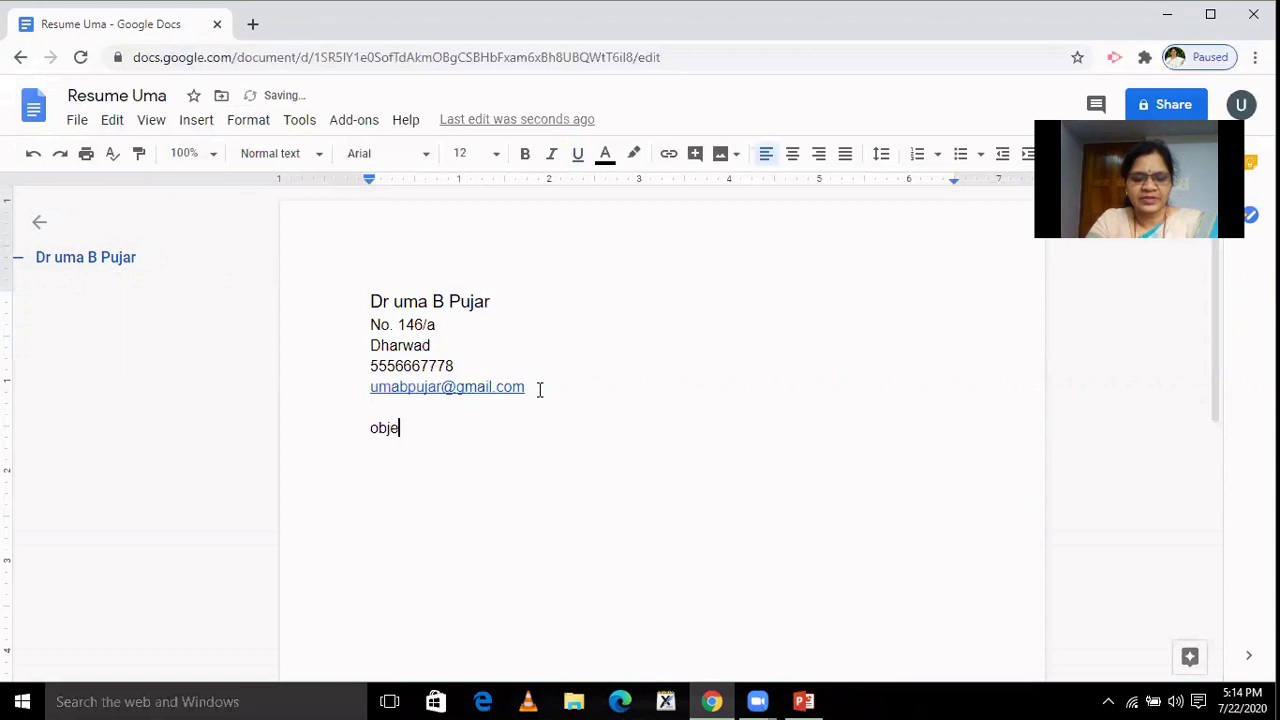
{"action": "type", "text": "ctive"}
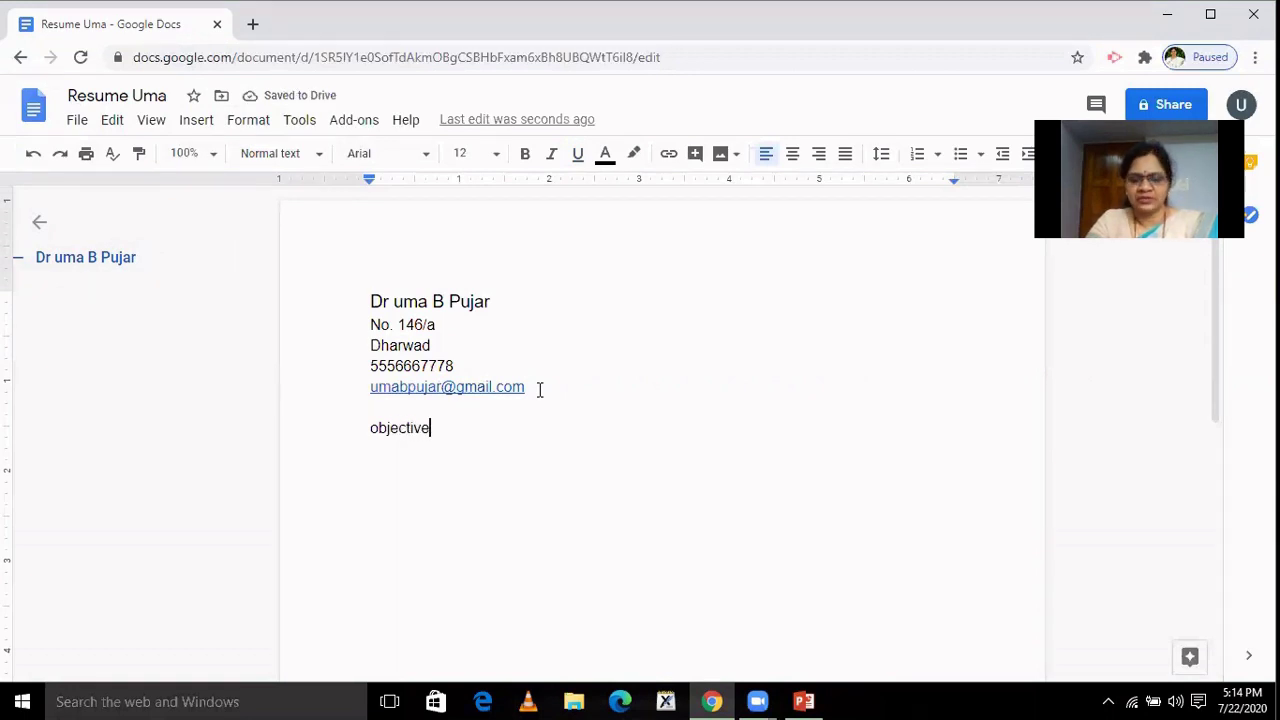
{"action": "type", "text": "/S"}
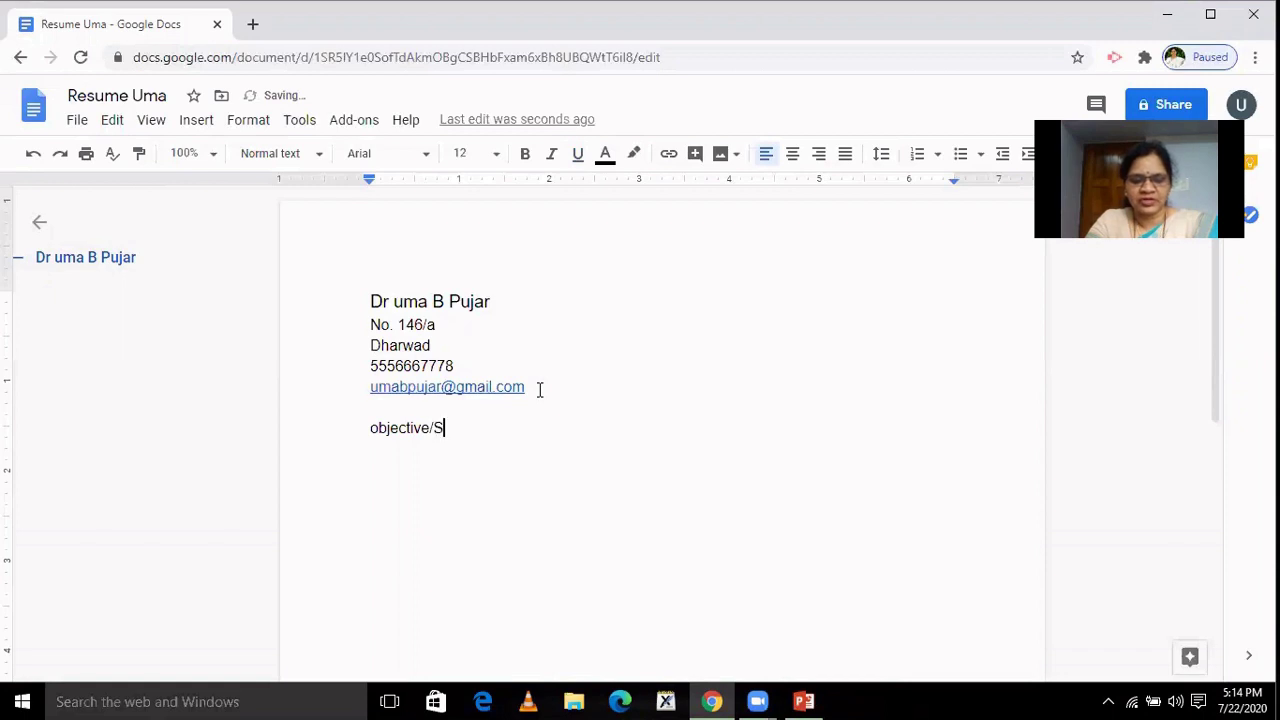
{"action": "type", "text": "ummary"}
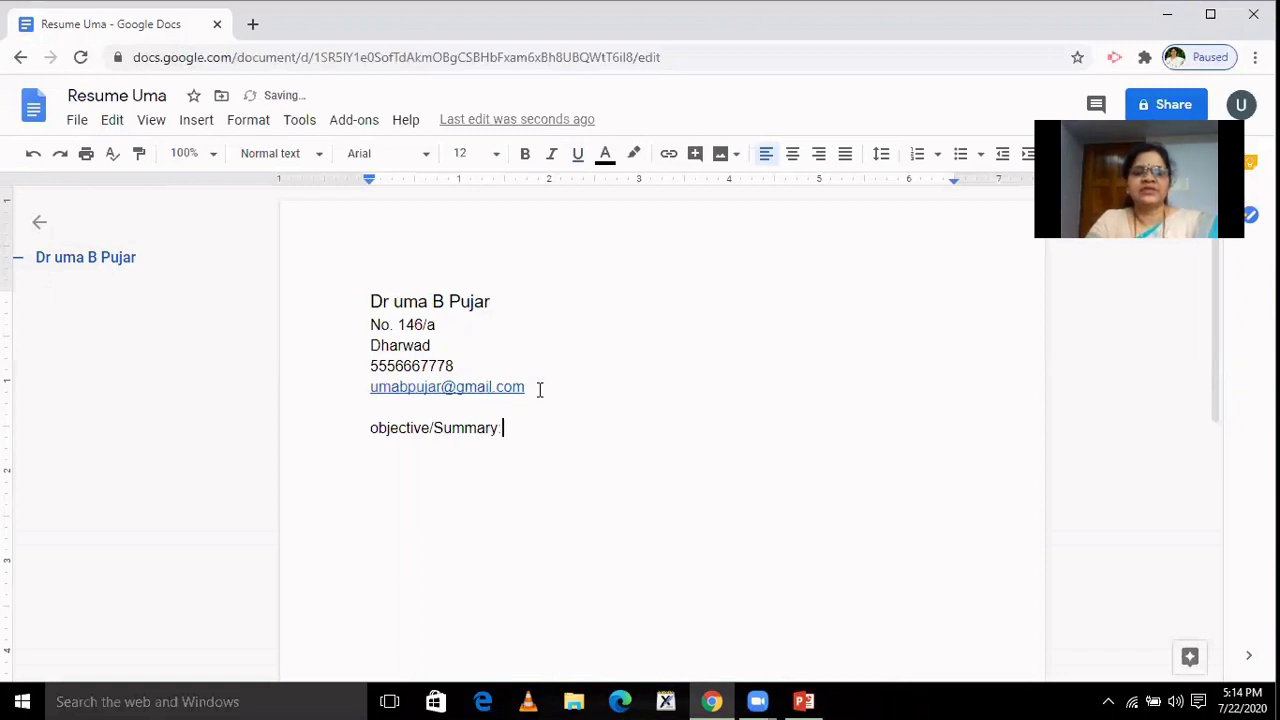
{"action": "type", "text": ":"}
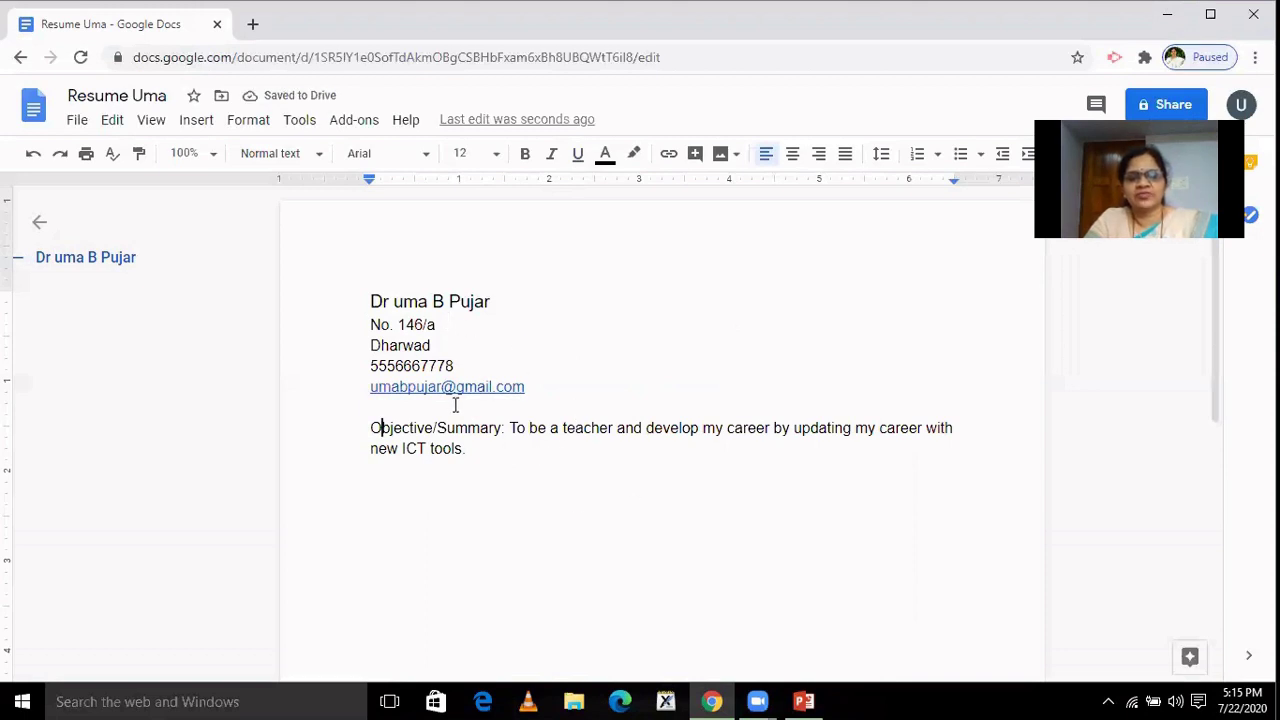
{"action": "left_click", "coordinate": [522, 459]}
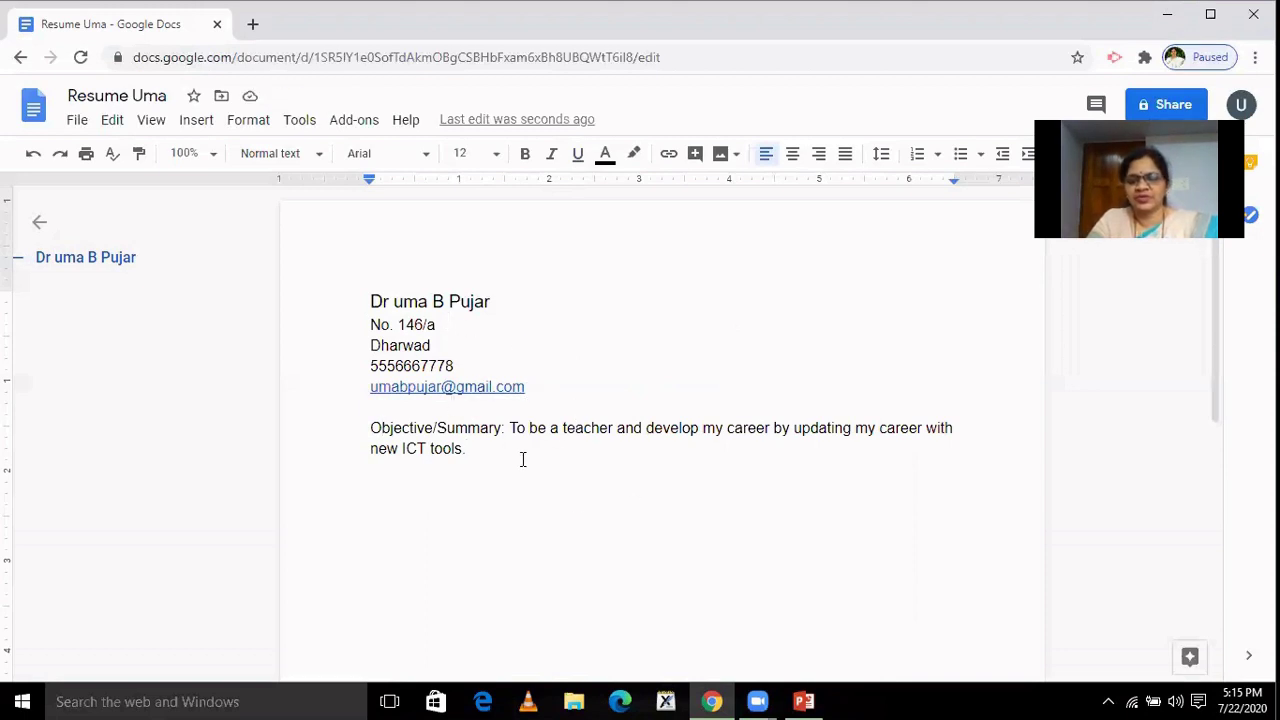
{"action": "key", "text": "Return"}
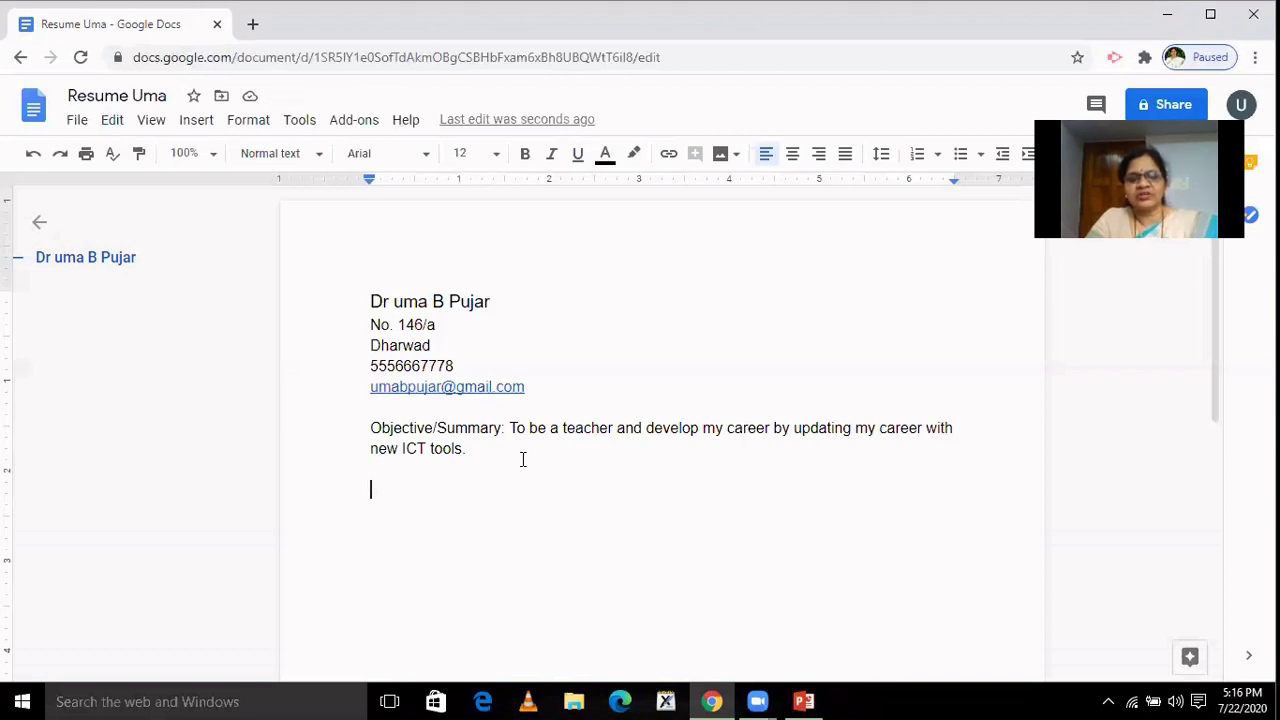
Type 'Experience:' on the new line below the objective paragraph.
{"action": "type", "text": "Ex"}
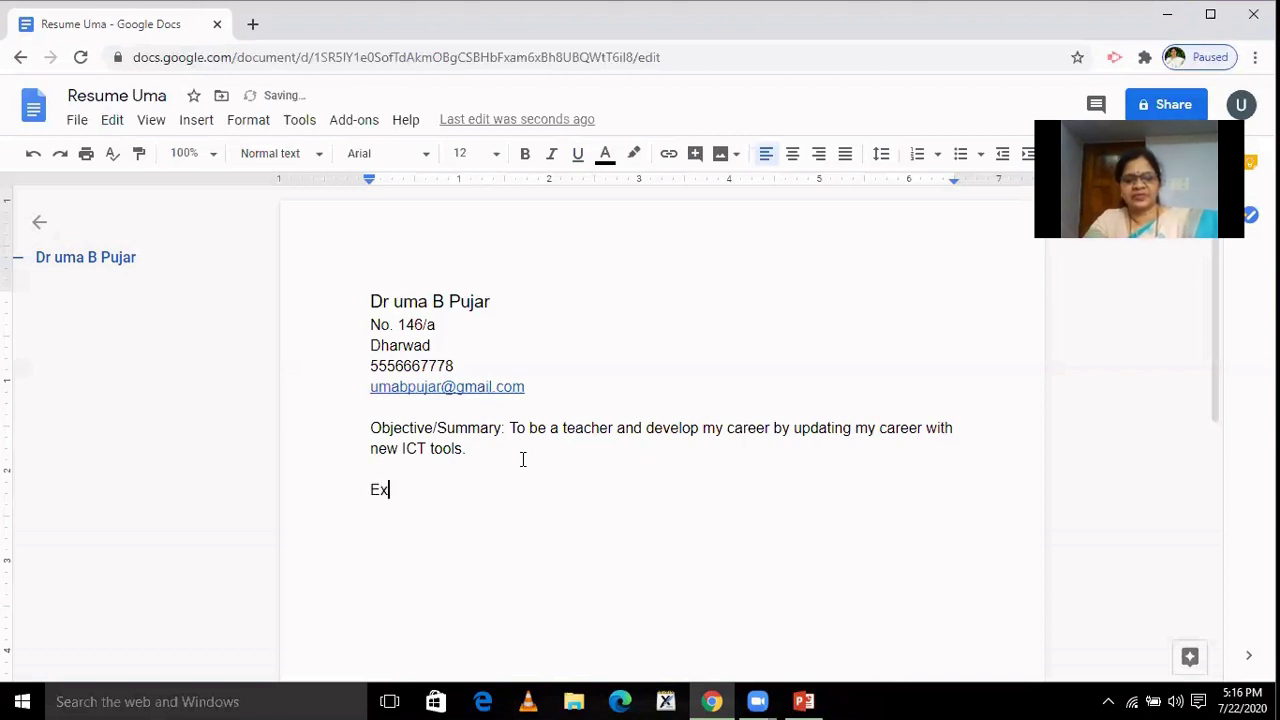
{"action": "type", "text": "peri"}
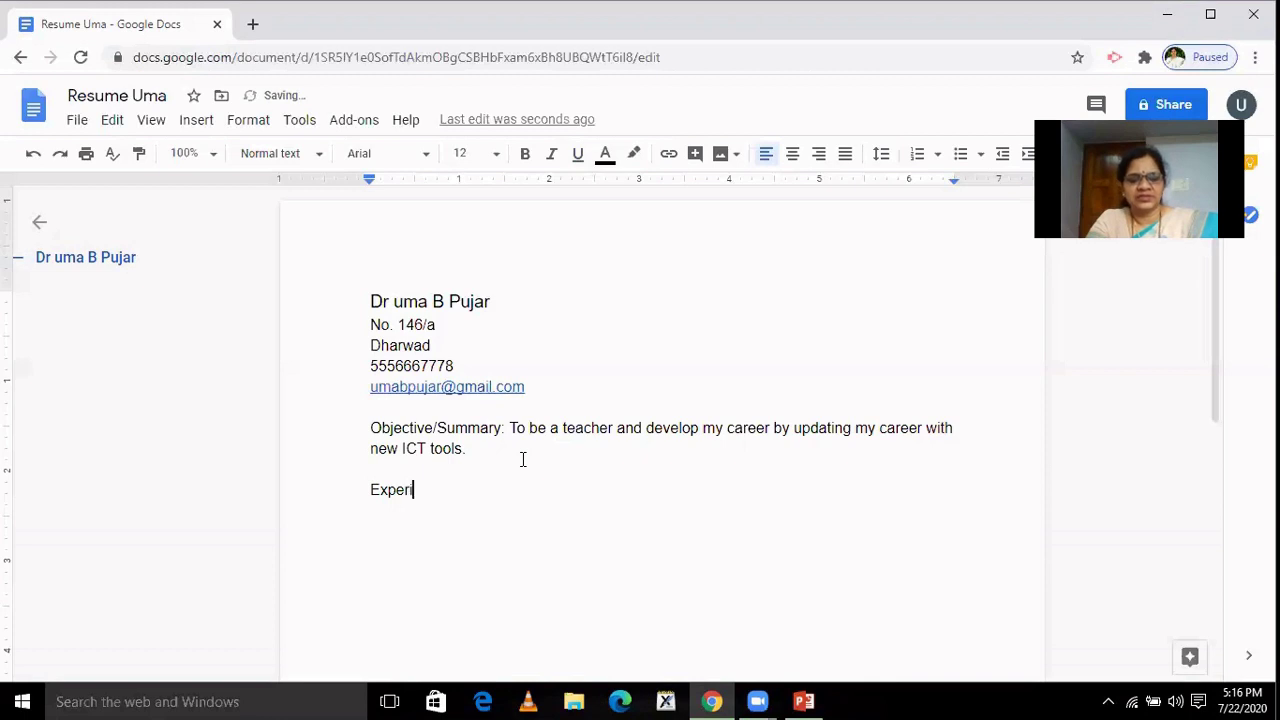
{"action": "type", "text": "ence"}
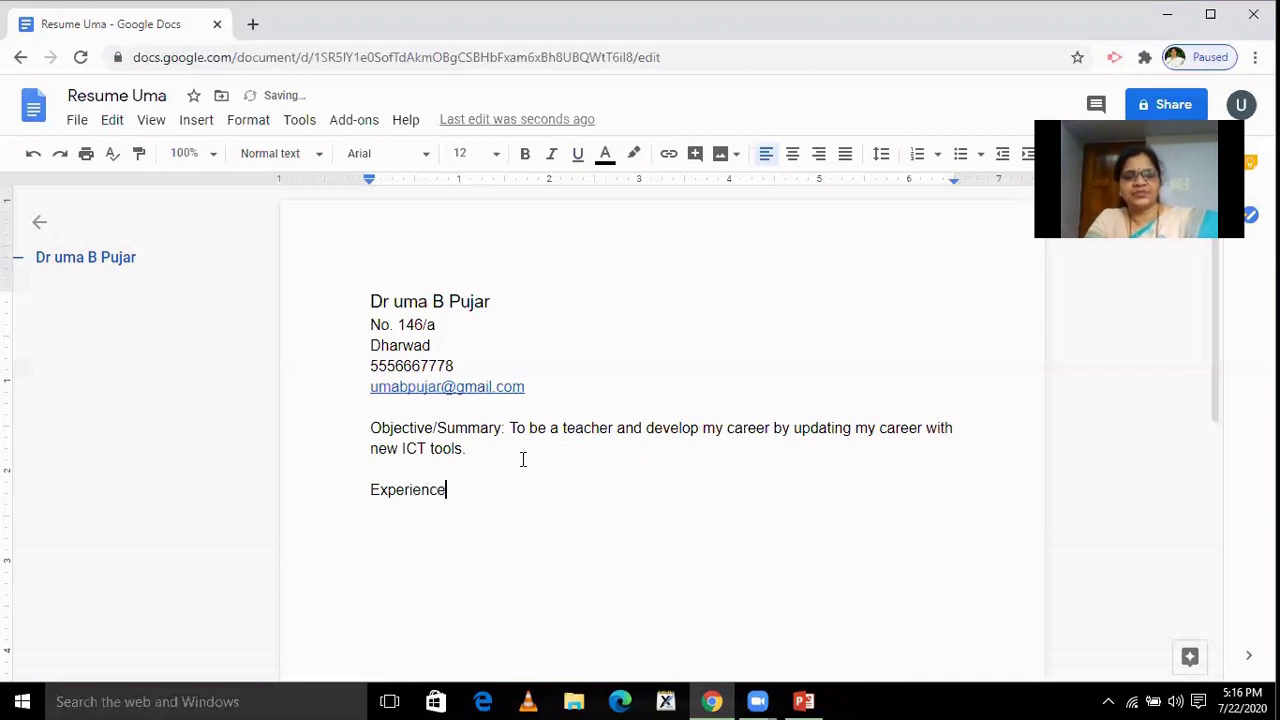
{"action": "type", "text": ":"}
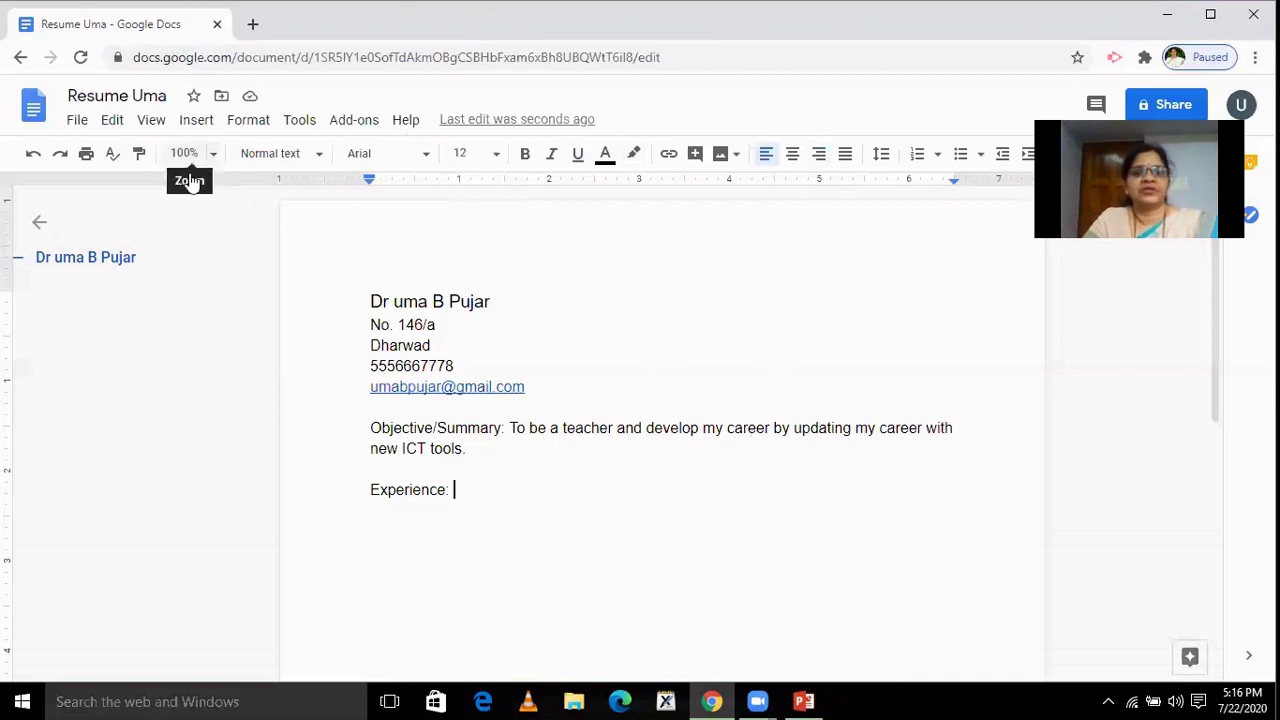
Return to the Docs home page and scroll through the templates and recent documents.
{"action": "left_click", "coordinate": [33, 117]}
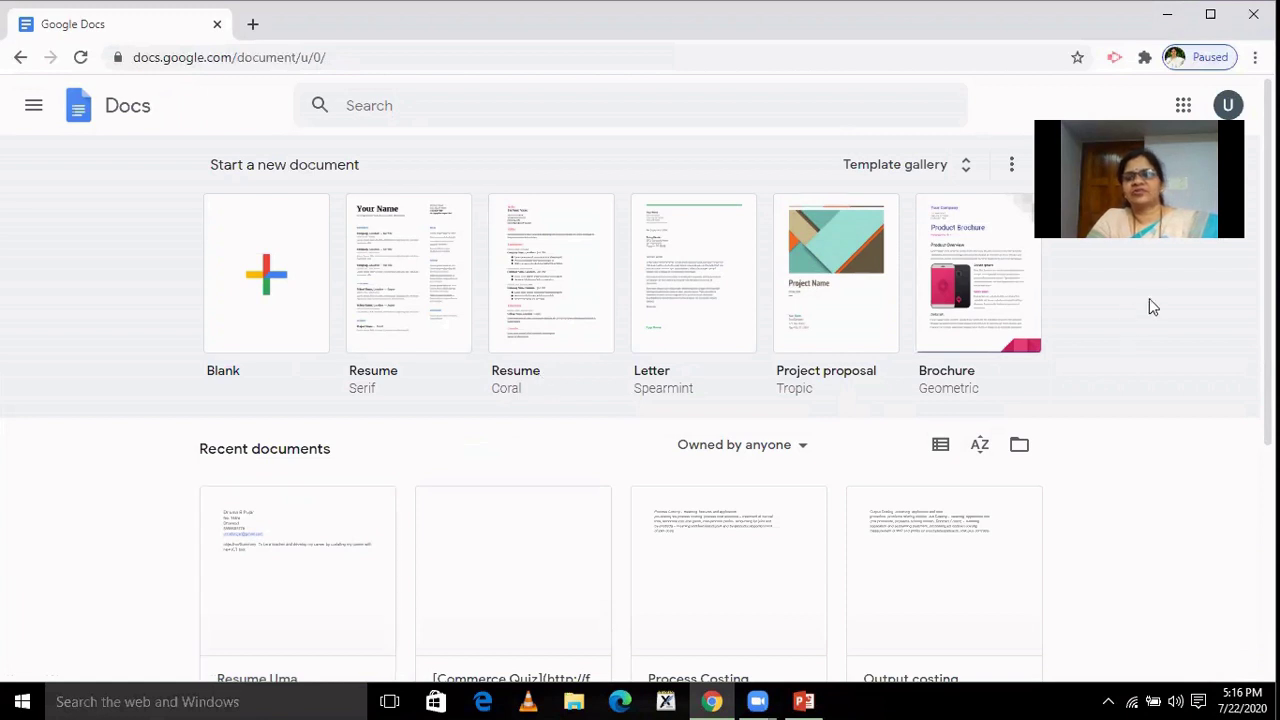
{"action": "scroll", "coordinate": [1149, 298], "scroll_direction": "down", "scroll_amount": 2}
{"action": "scroll", "coordinate": [1150, 225], "scroll_direction": "down", "scroll_amount": 1}
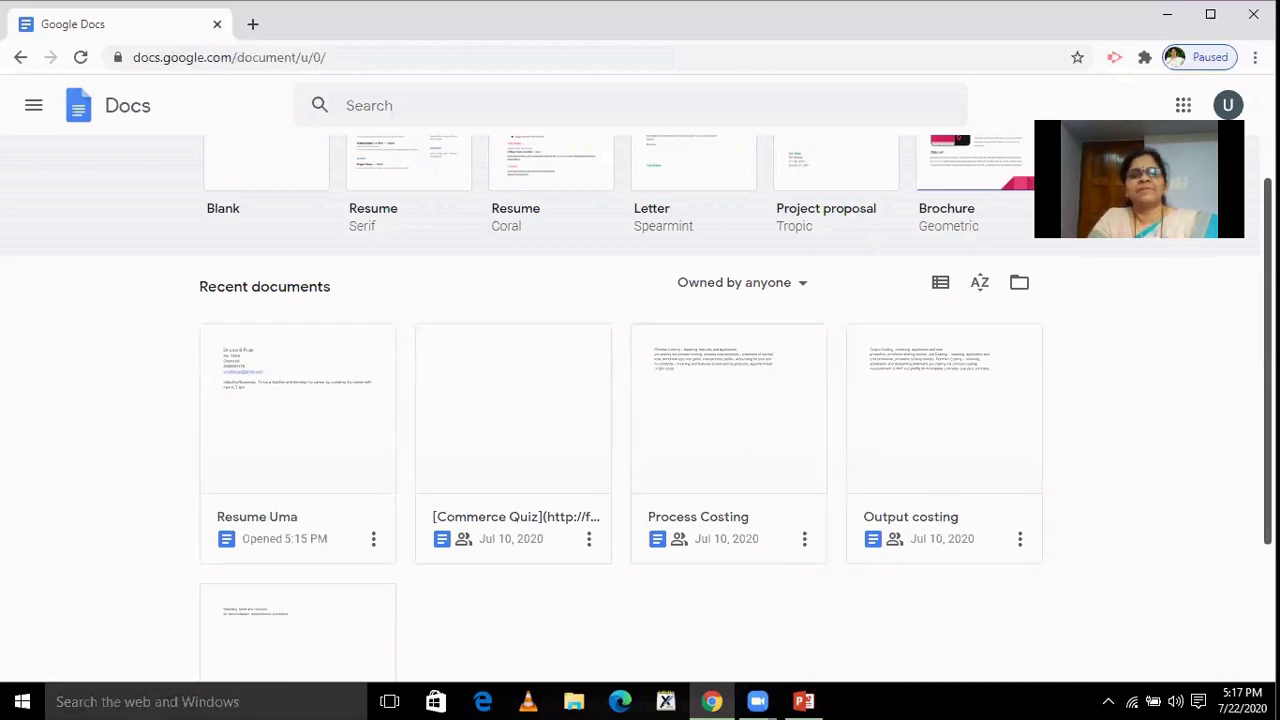
{"action": "scroll", "coordinate": [640, 400], "scroll_direction": "up", "scroll_amount": 2}
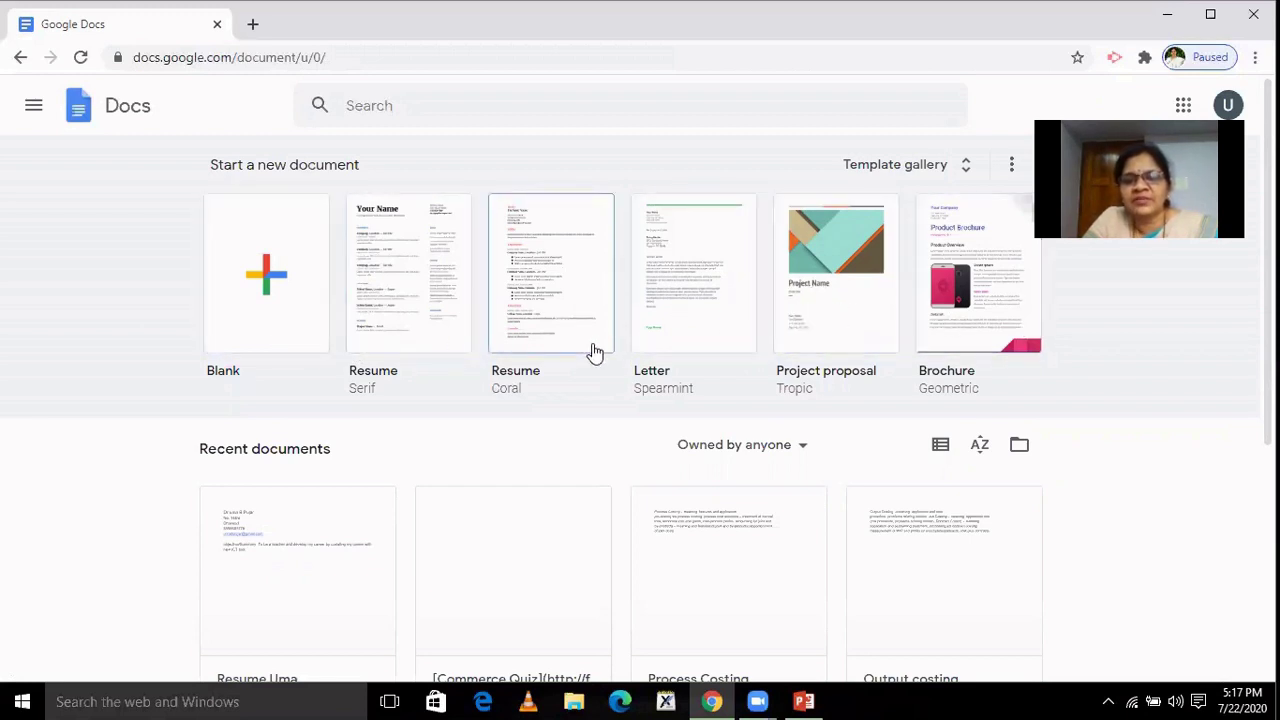
Create a new document from the Resume Coral template and scroll over its placeholder sections.
{"action": "left_click", "coordinate": [535, 320]}
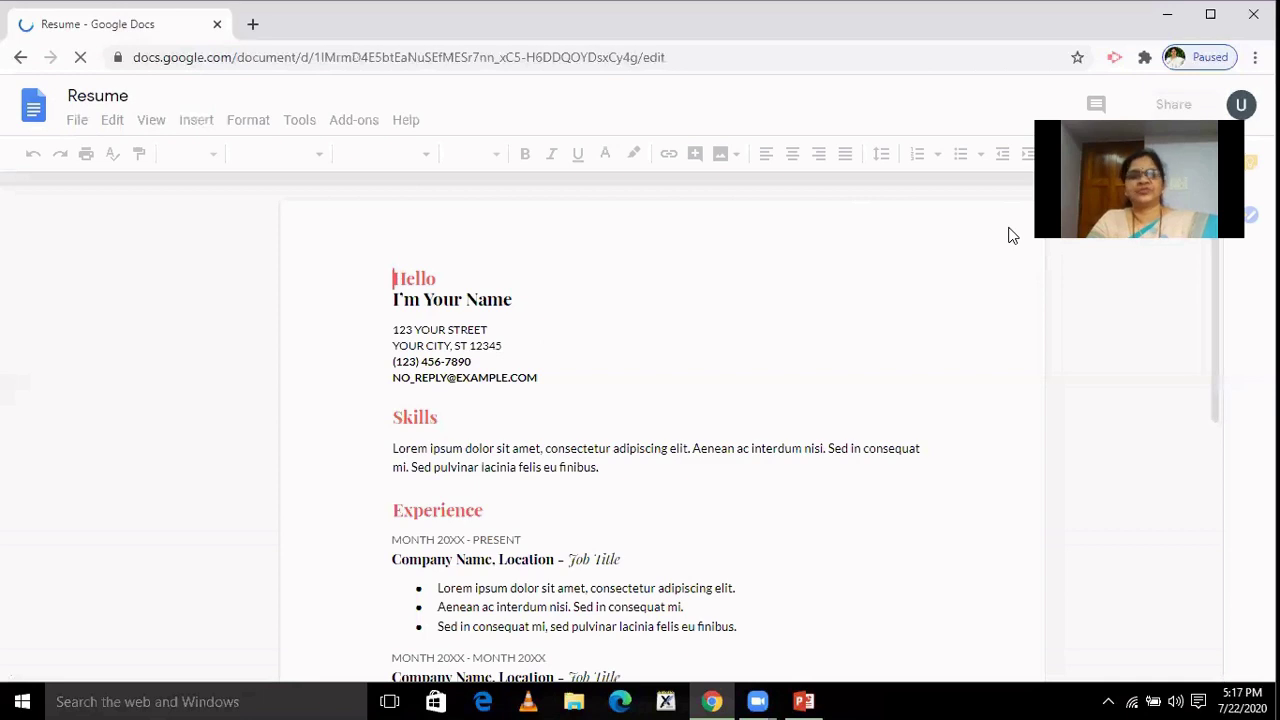
{"action": "scroll", "coordinate": [1234, 451], "scroll_direction": "down", "scroll_amount": 3}
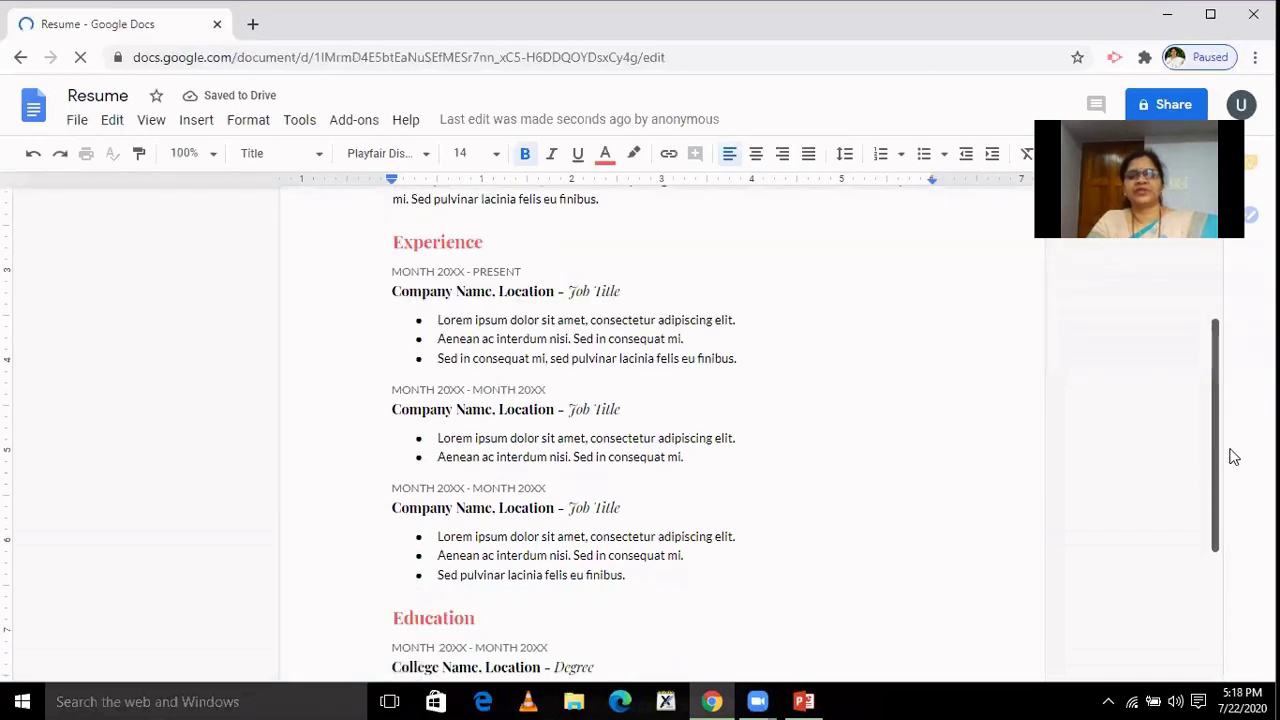
{"action": "scroll", "coordinate": [1218, 326], "scroll_direction": "up", "scroll_amount": 3}
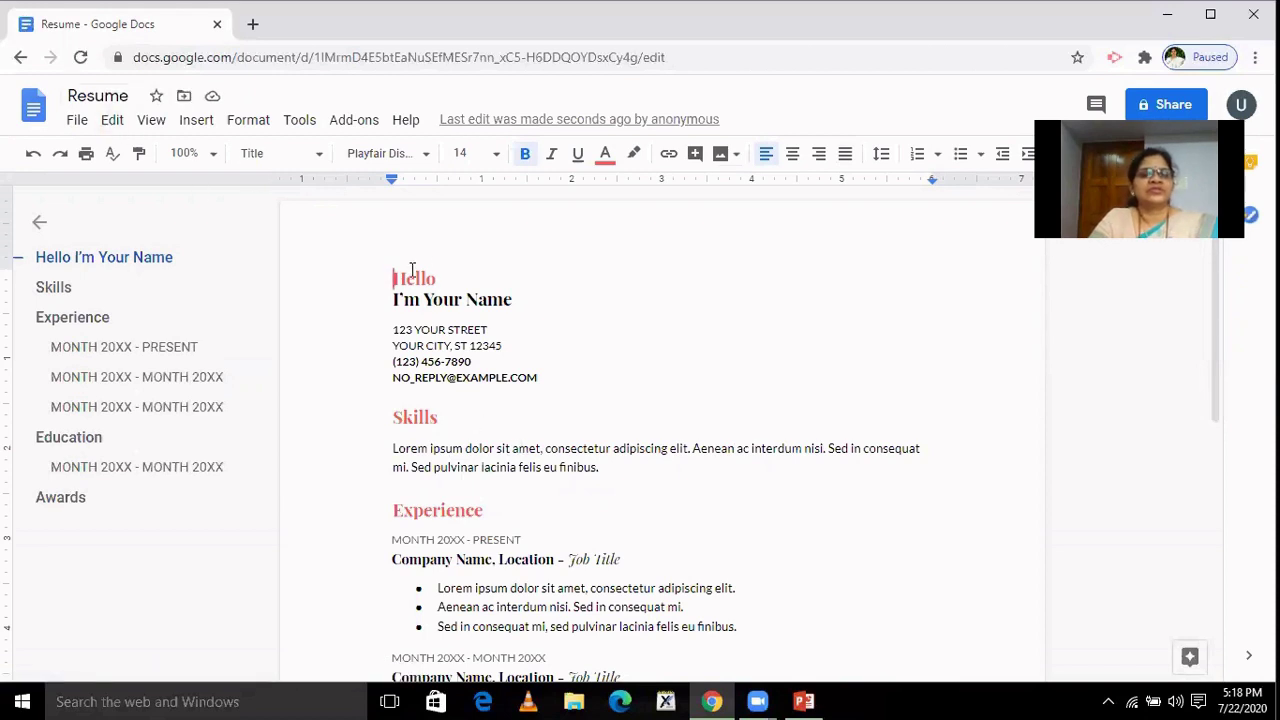
Rename the document title from 'Resume' to the owner's first name.
{"action": "left_click", "coordinate": [101, 97]}
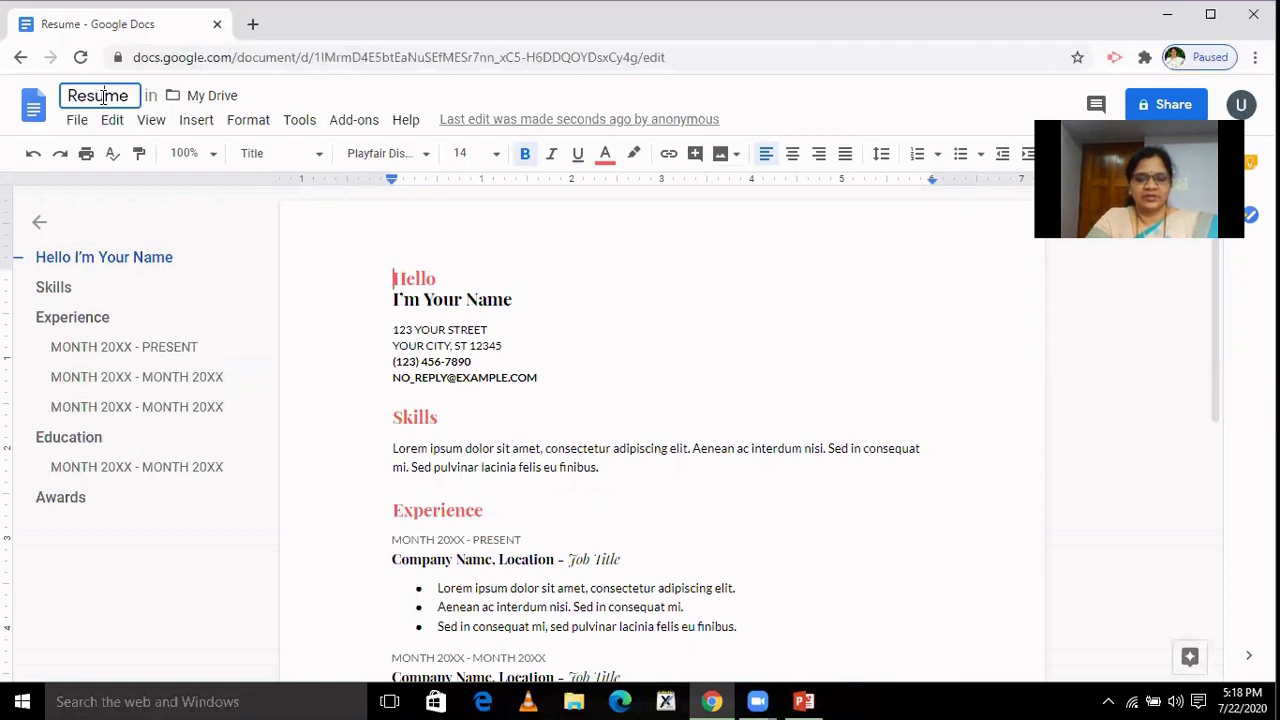
{"action": "type", "text": "Uma"}
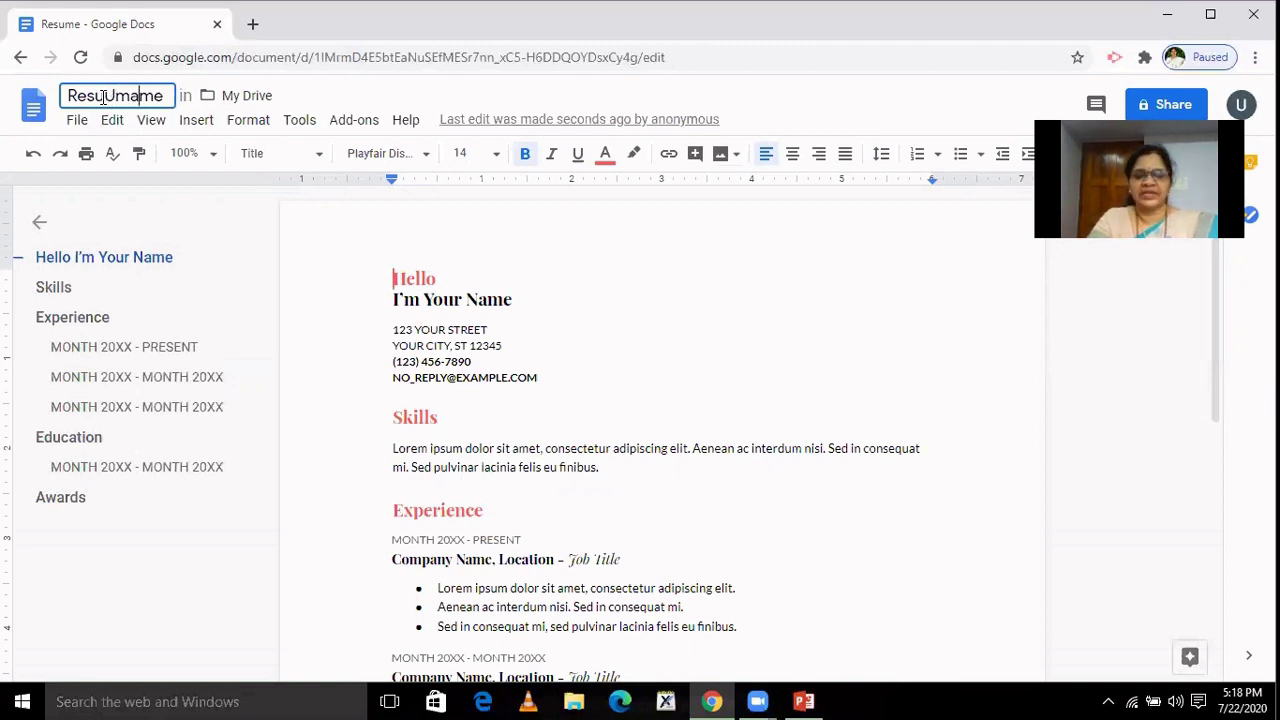
{"action": "key", "text": "BackSpace"}
{"action": "key", "text": "BackSpace"}
{"action": "key", "text": "BackSpace"}
{"action": "key", "text": "BackSpace"}
{"action": "key", "text": "BackSpace"}
{"action": "key", "text": "BackSpace"}
{"action": "key", "text": "BackSpace"}
{"action": "key", "text": "BackSpace"}
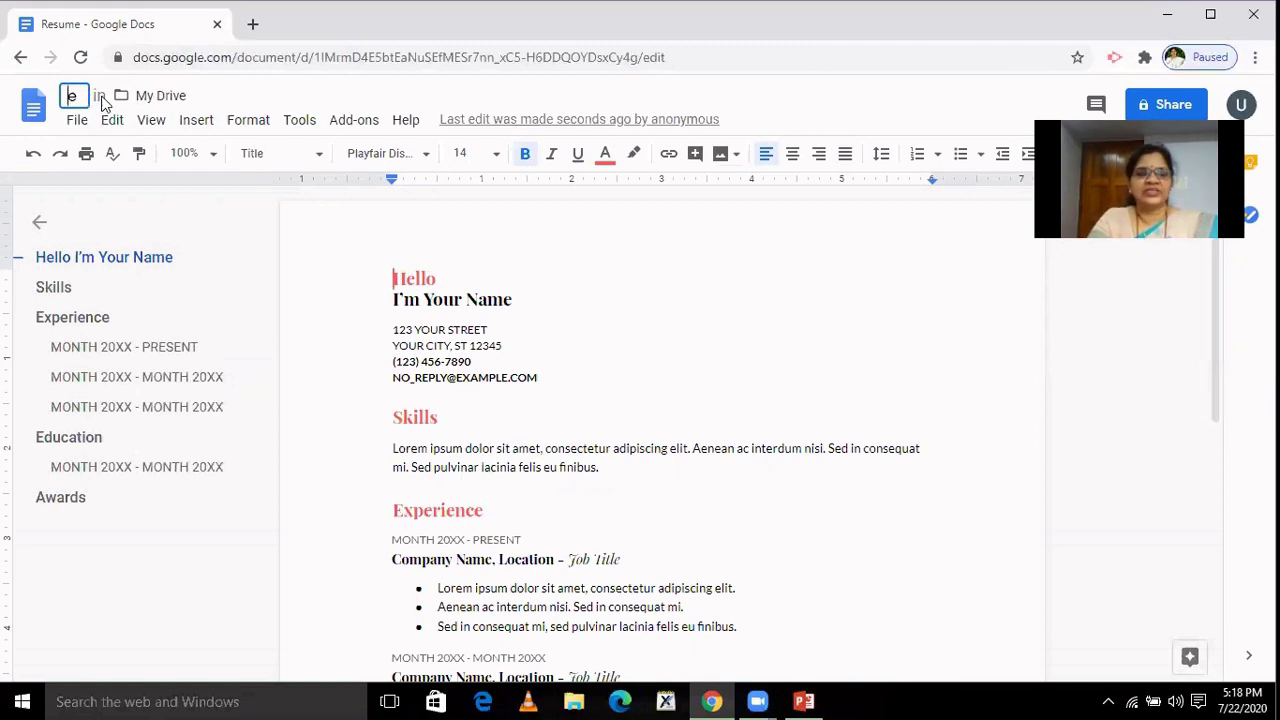
{"action": "key", "text": "Delete"}
{"action": "type", "text": "Uma"}
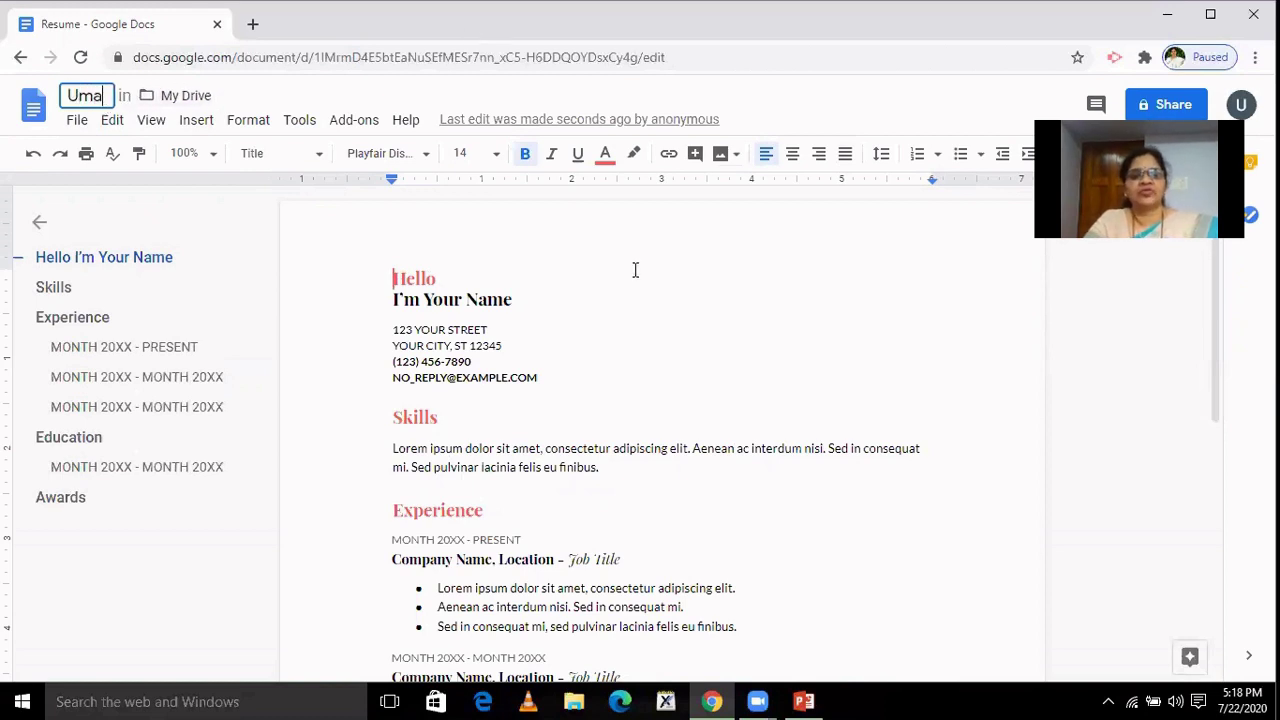
{"action": "left_click_drag", "start_coordinate": [393, 279], "coordinate": [440, 276]}
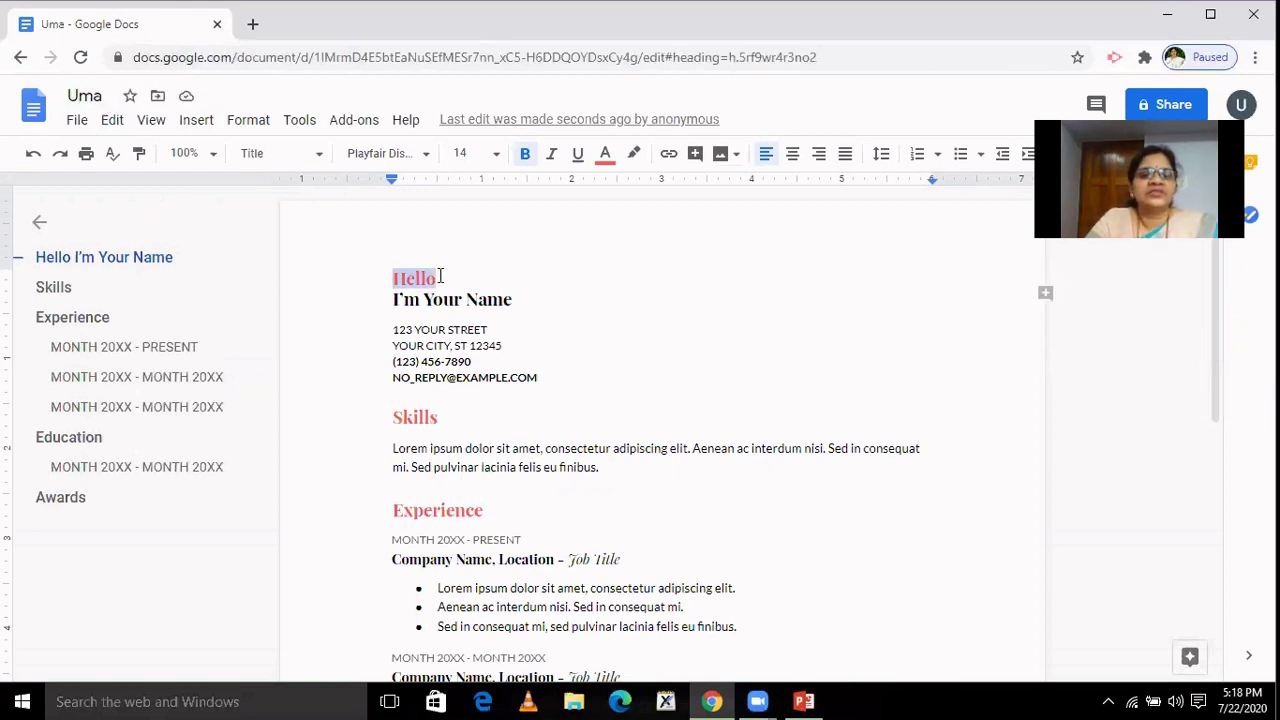
Replace the Hello greeting in the heading with the applicant's first name.
{"action": "key", "text": "Delete"}
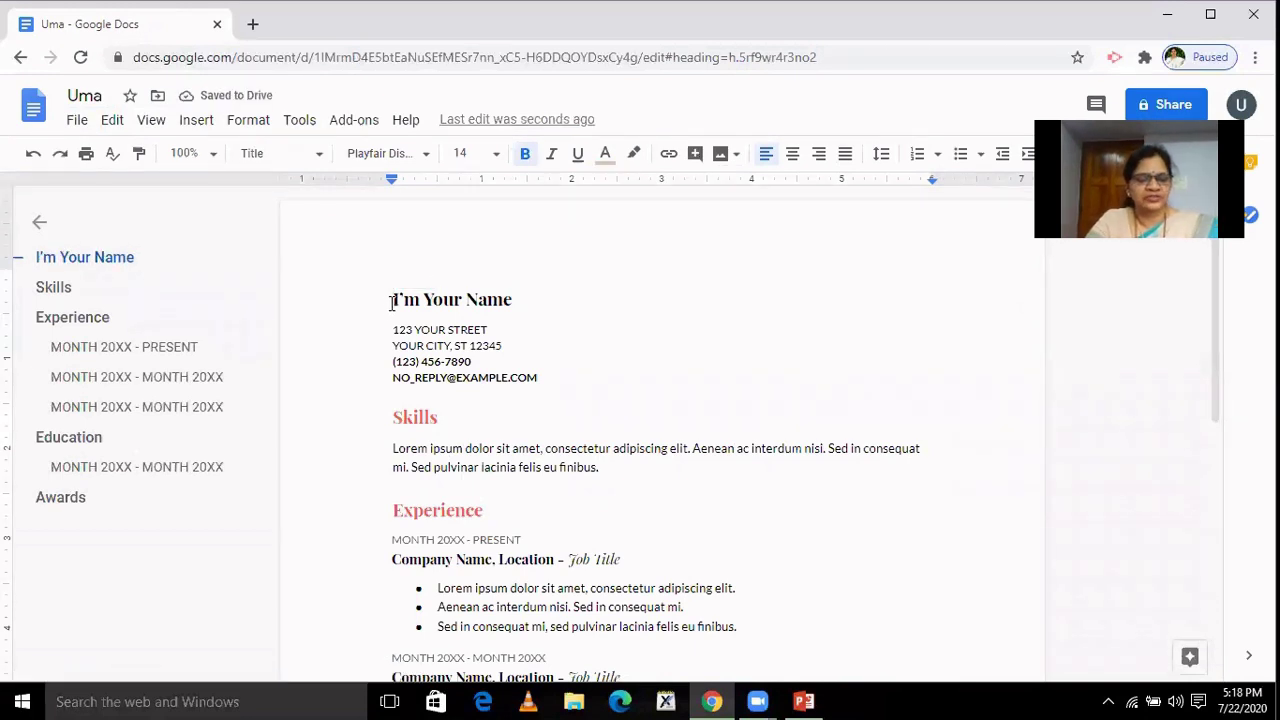
{"action": "type", "text": "U"}
{"action": "key", "text": "BackSpace"}
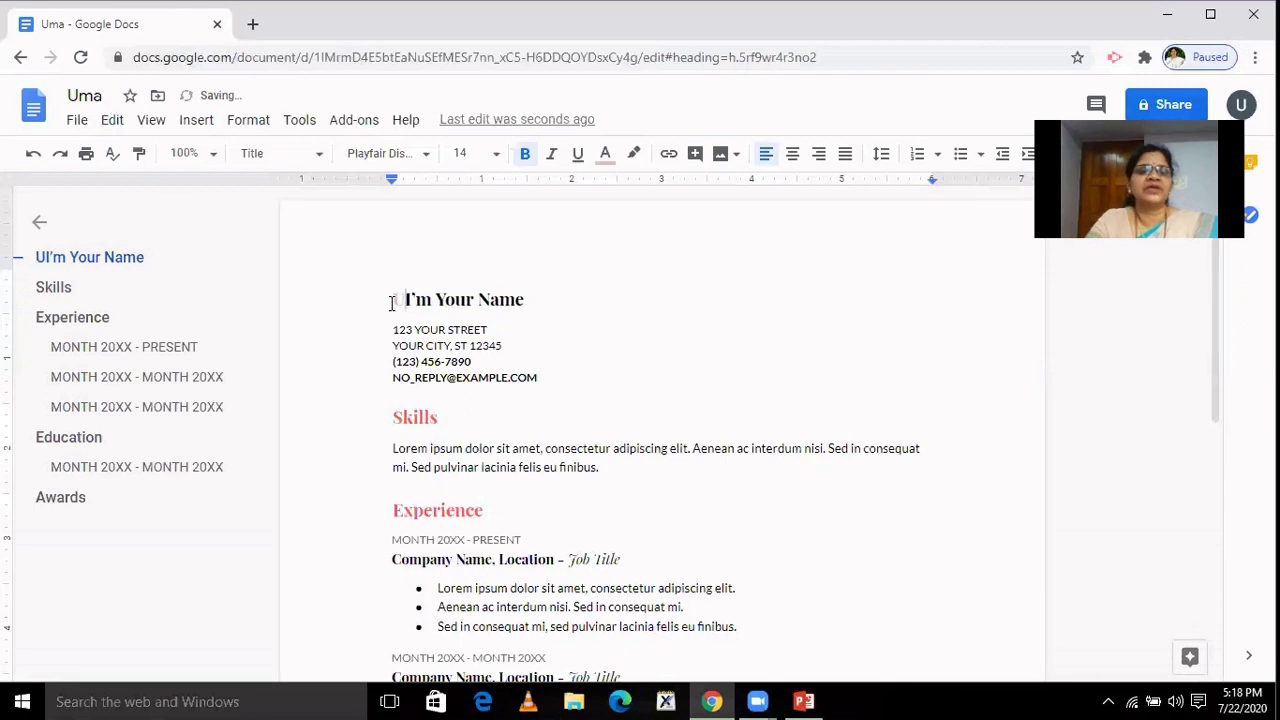
{"action": "key", "text": "BackSpace"}
{"action": "type", "text": "Vinay"}
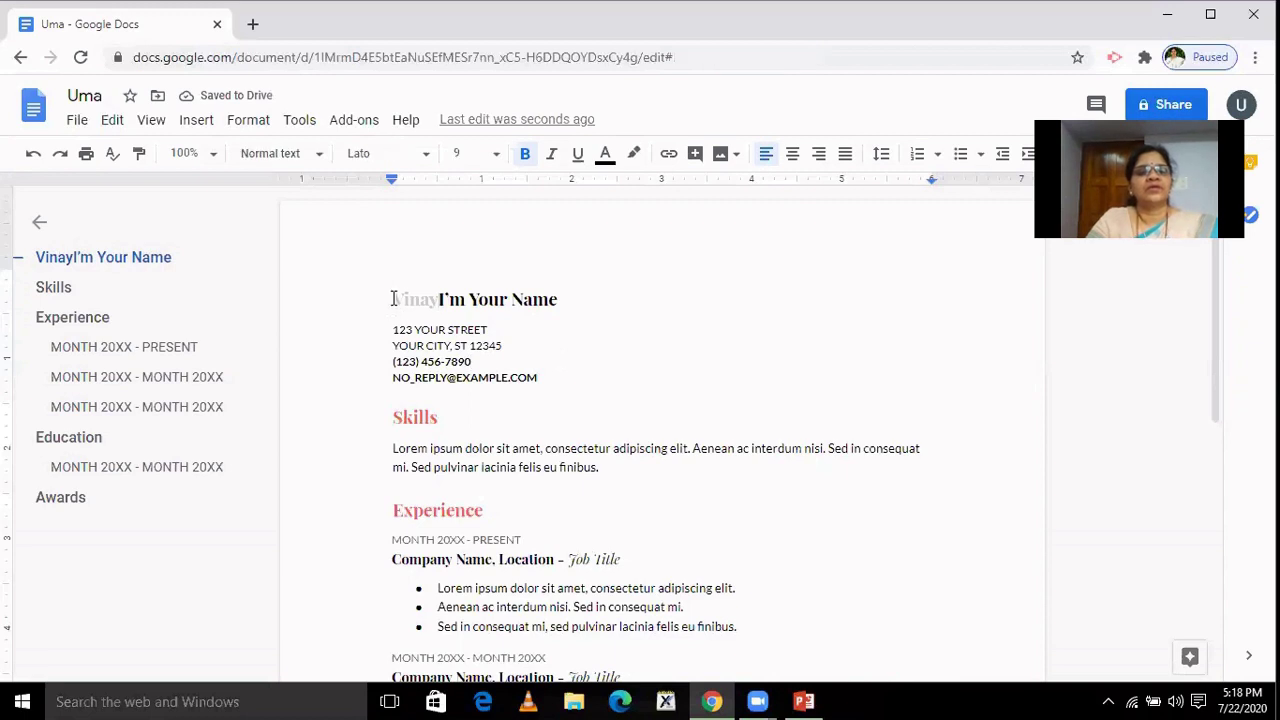
Colour the name dark red and delete the 'I'm Your Name' placeholder words.
{"action": "left_click_drag", "start_coordinate": [393, 299], "coordinate": [442, 305]}
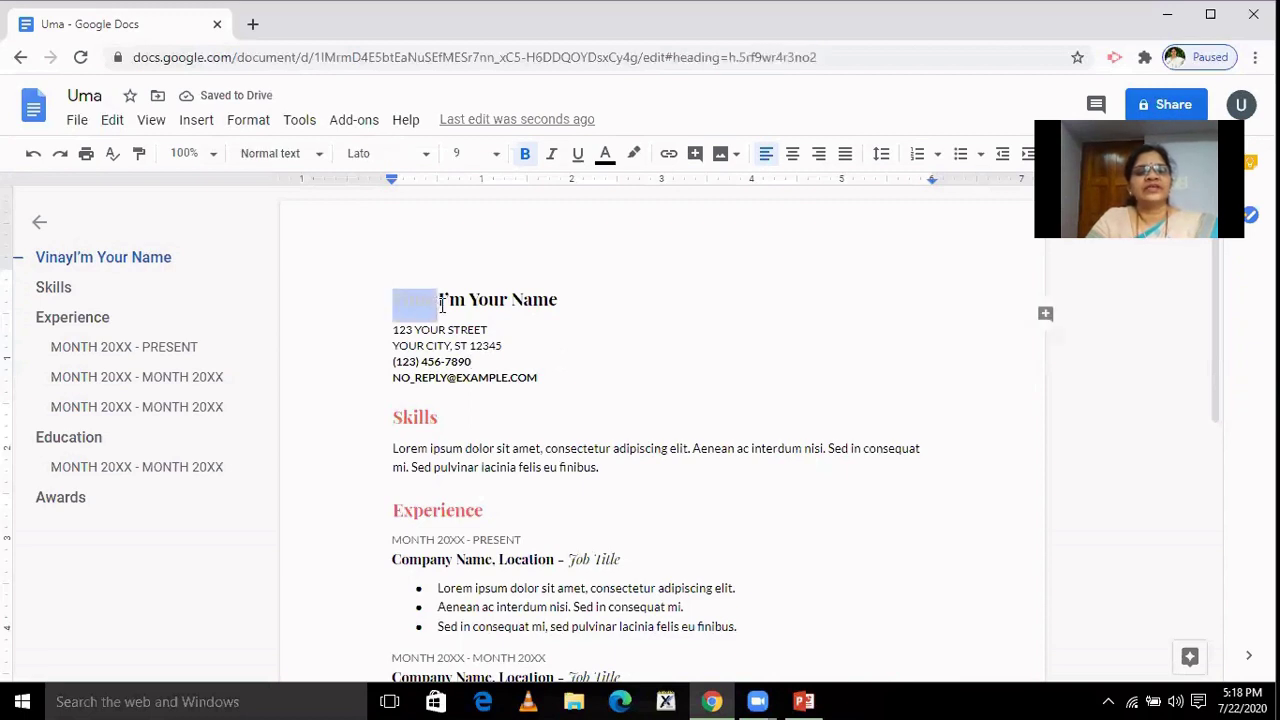
{"action": "left_click", "coordinate": [610, 157]}
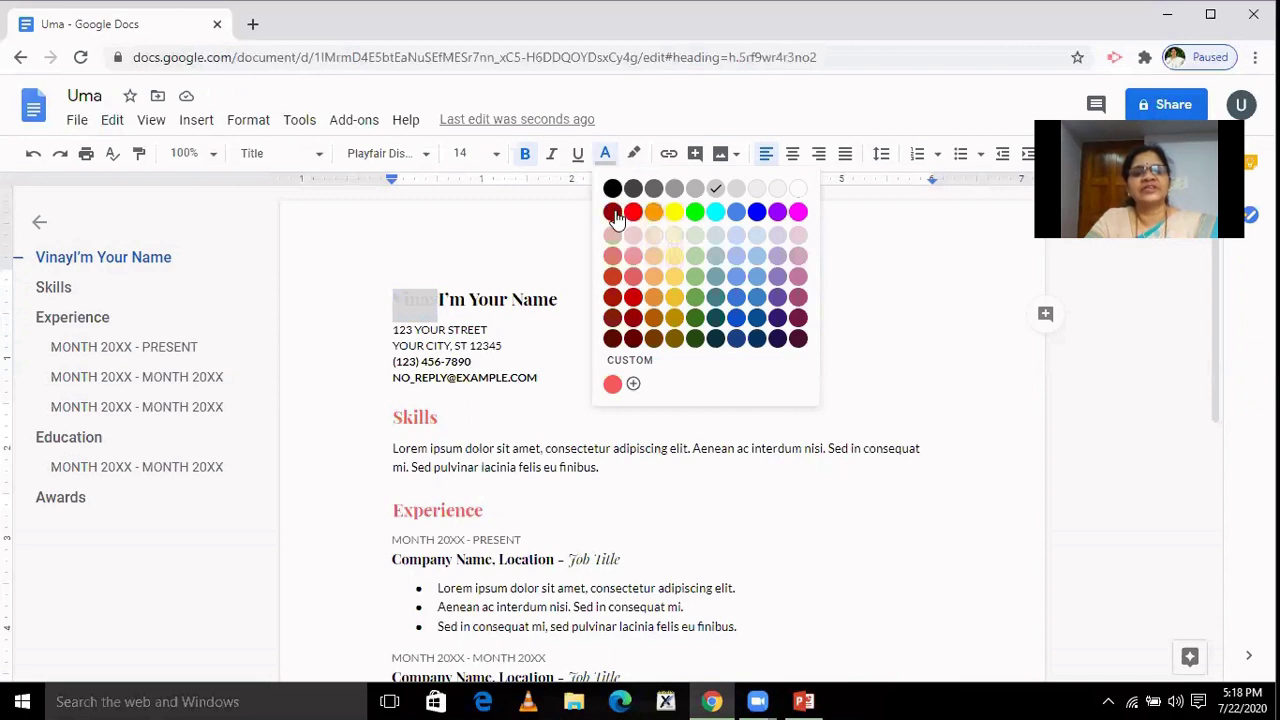
{"action": "left_click", "coordinate": [614, 212]}
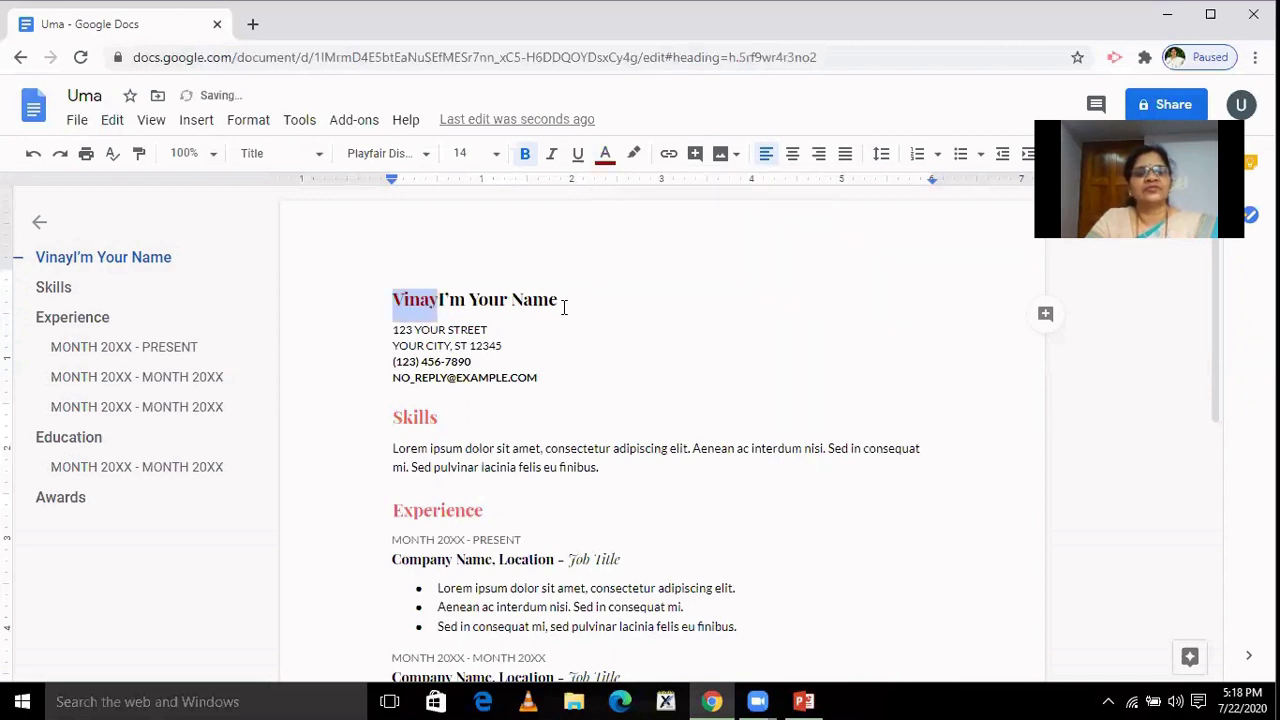
{"action": "left_click_drag", "start_coordinate": [562, 302], "coordinate": [441, 300]}
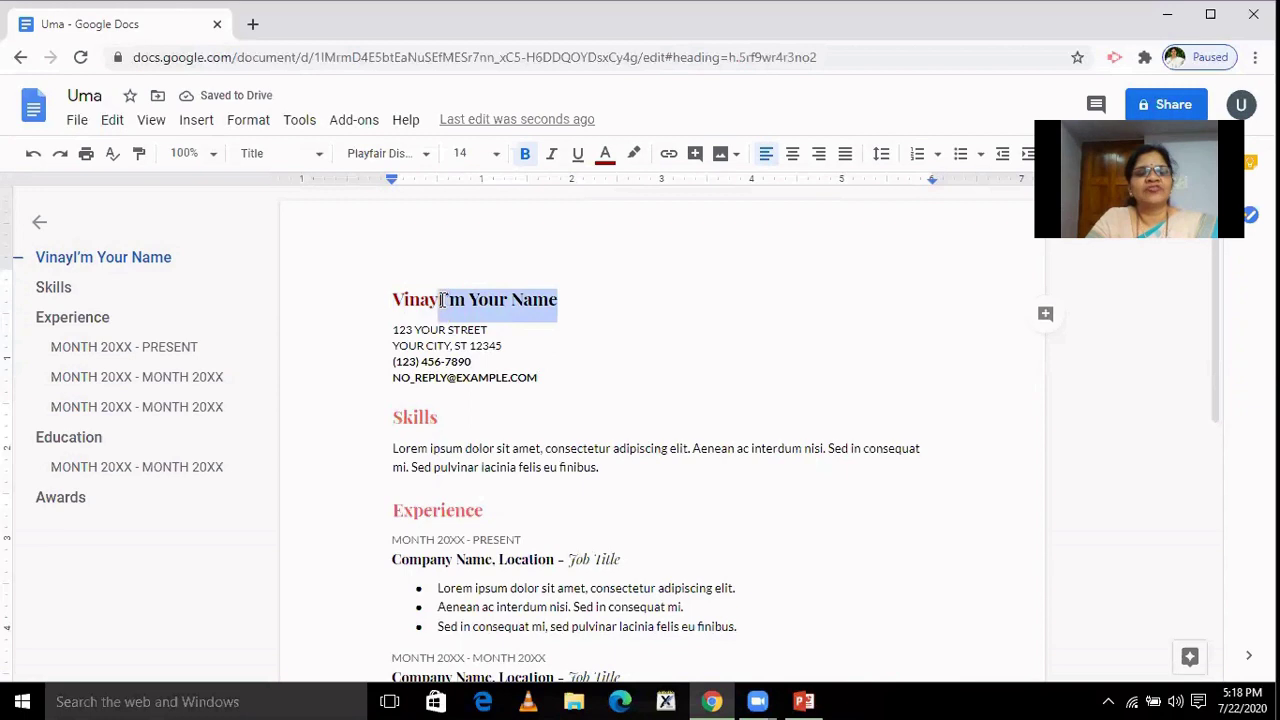
{"action": "key", "text": "Delete"}
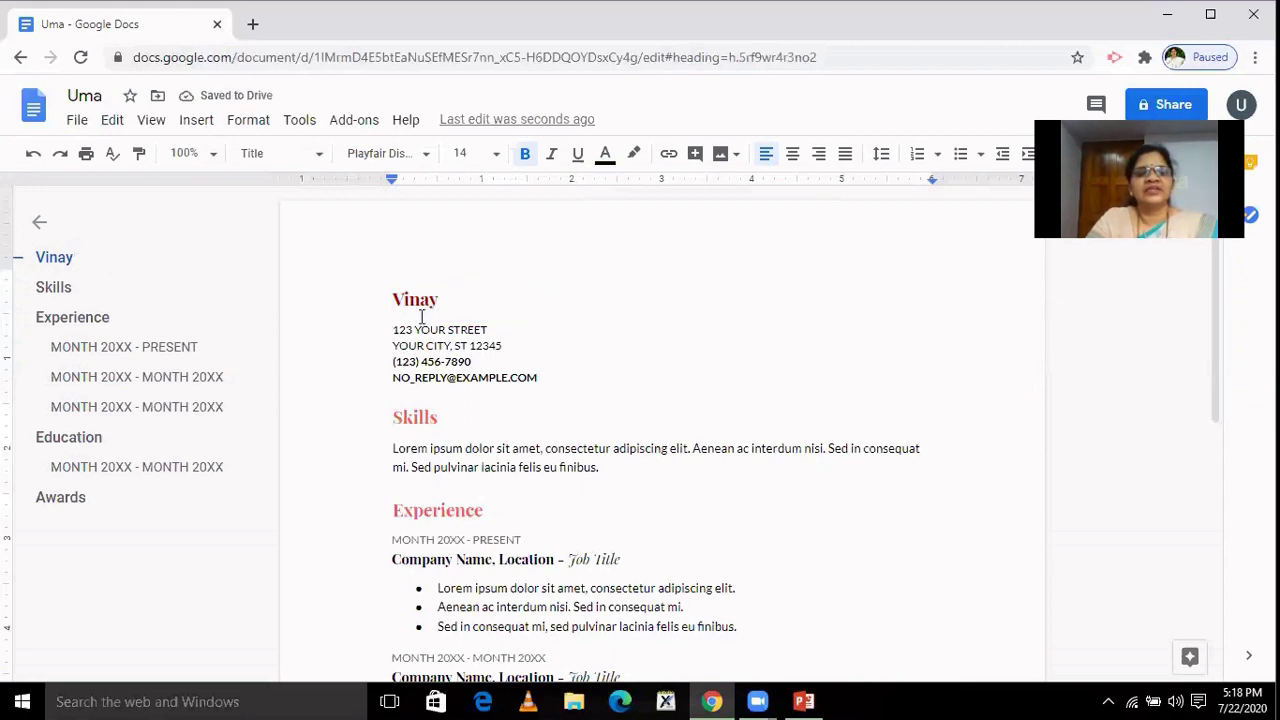
Type the applicant's house number, area and city on three new lines below the name.
{"action": "key", "text": "Return"}
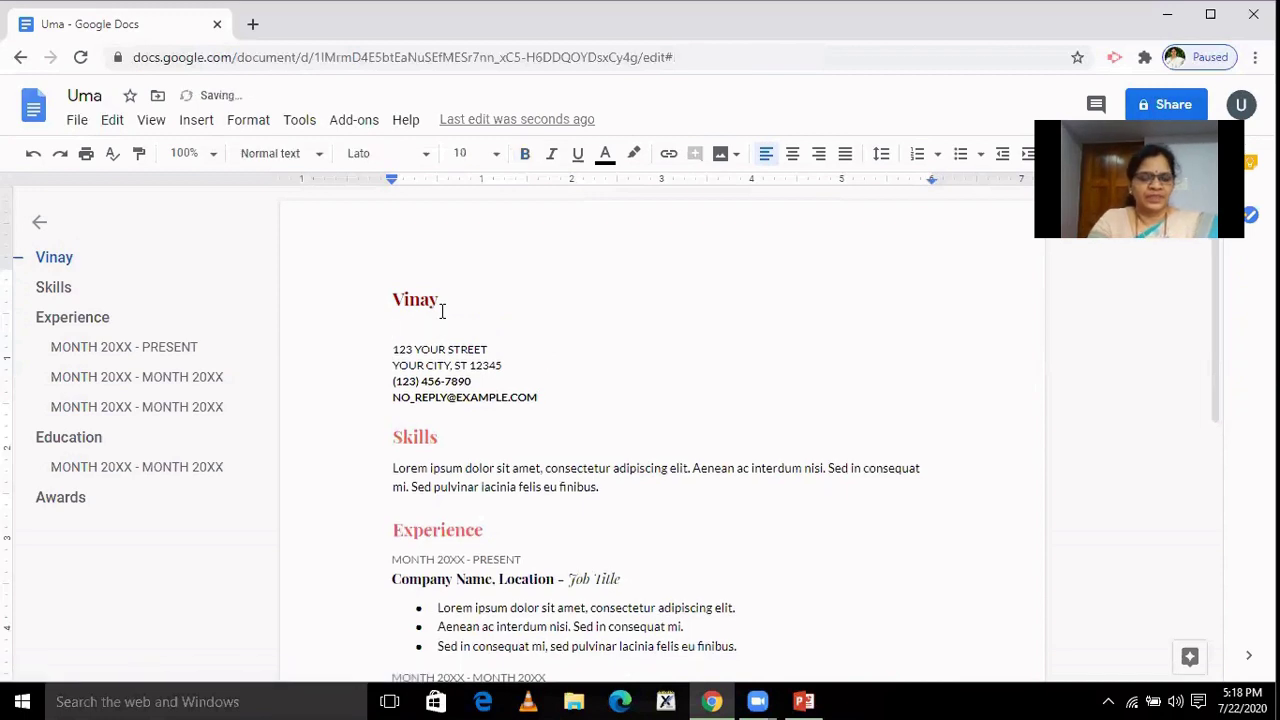
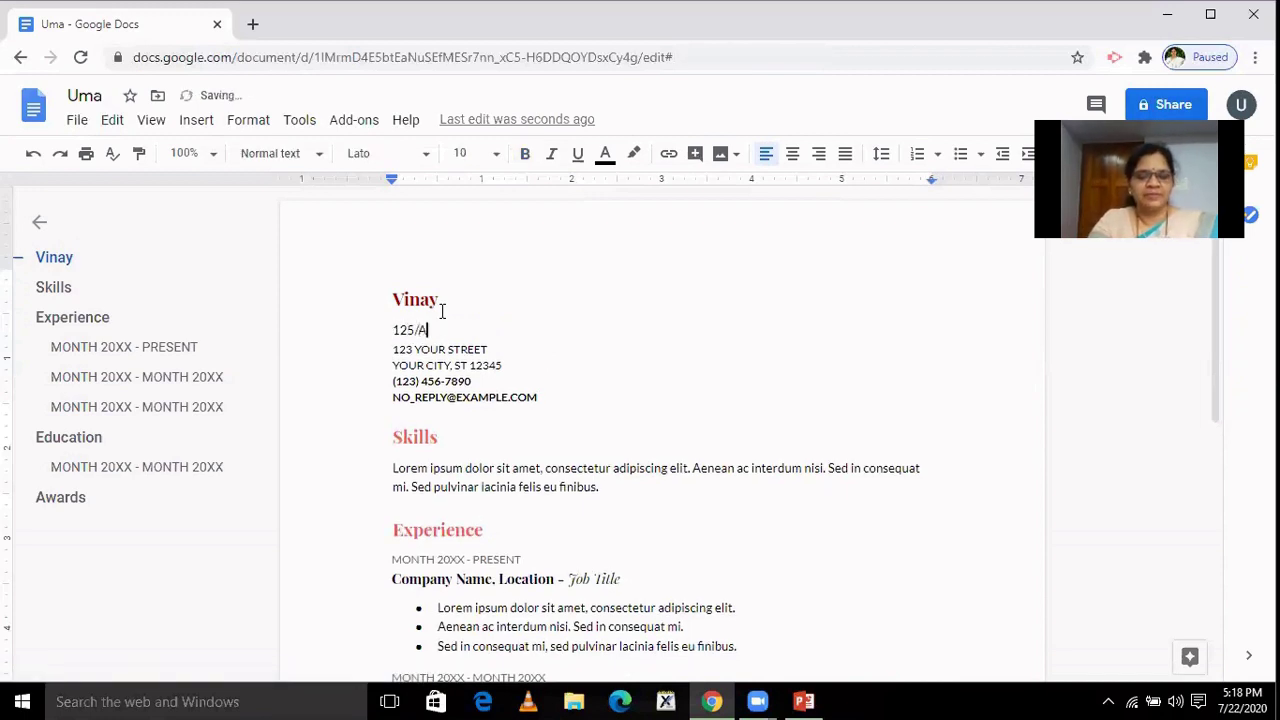
{"action": "key", "text": "Return"}
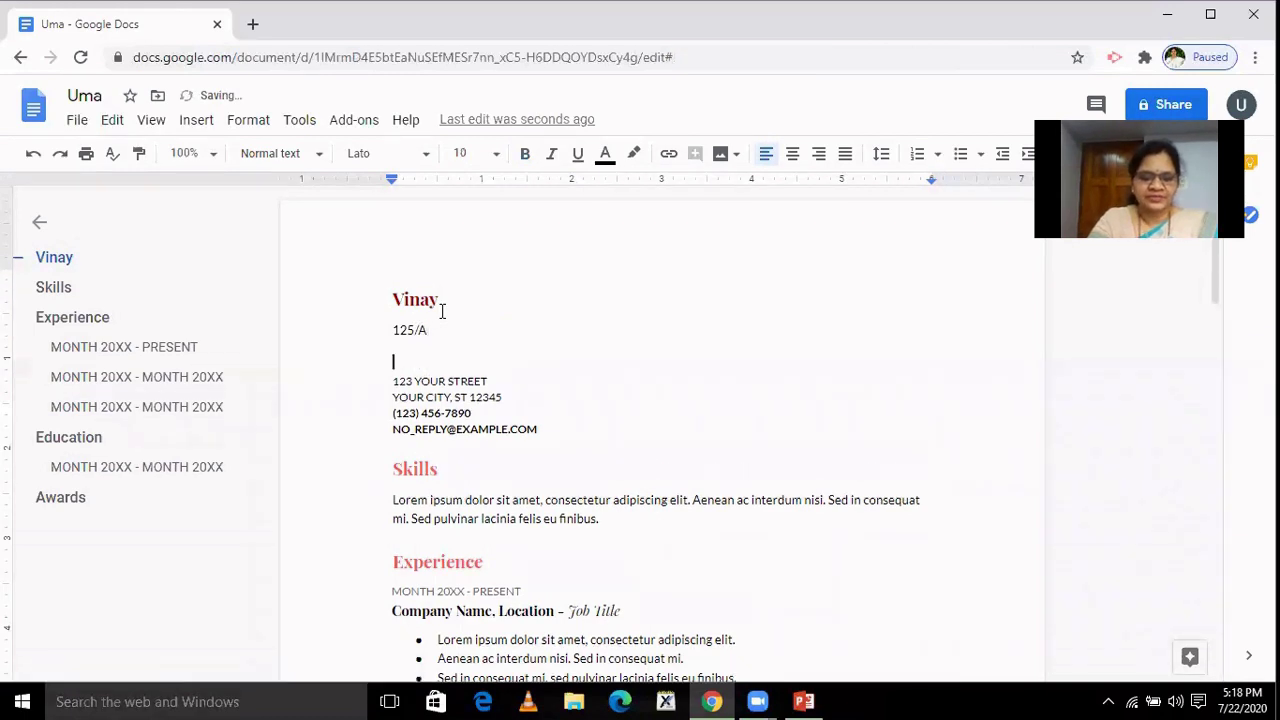
{"action": "type", "text": "ja"}
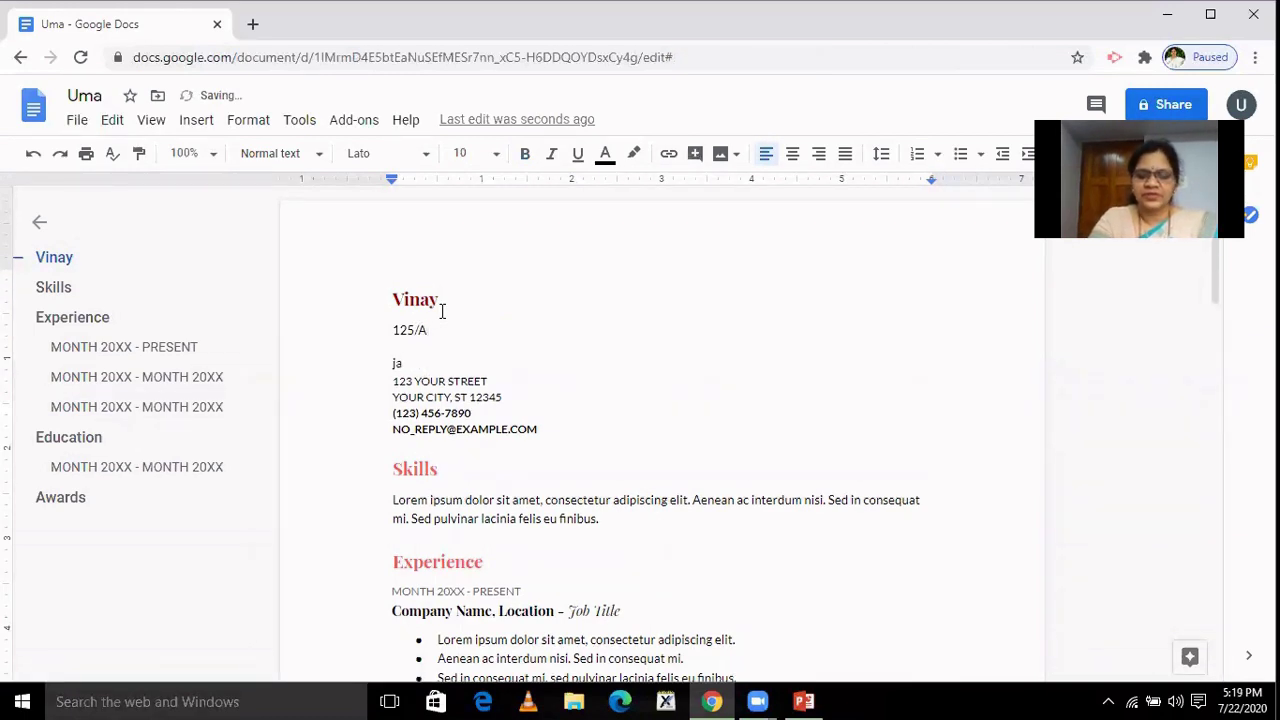
{"action": "key", "text": "BackSpace"}
{"action": "key", "text": "BackSpace"}
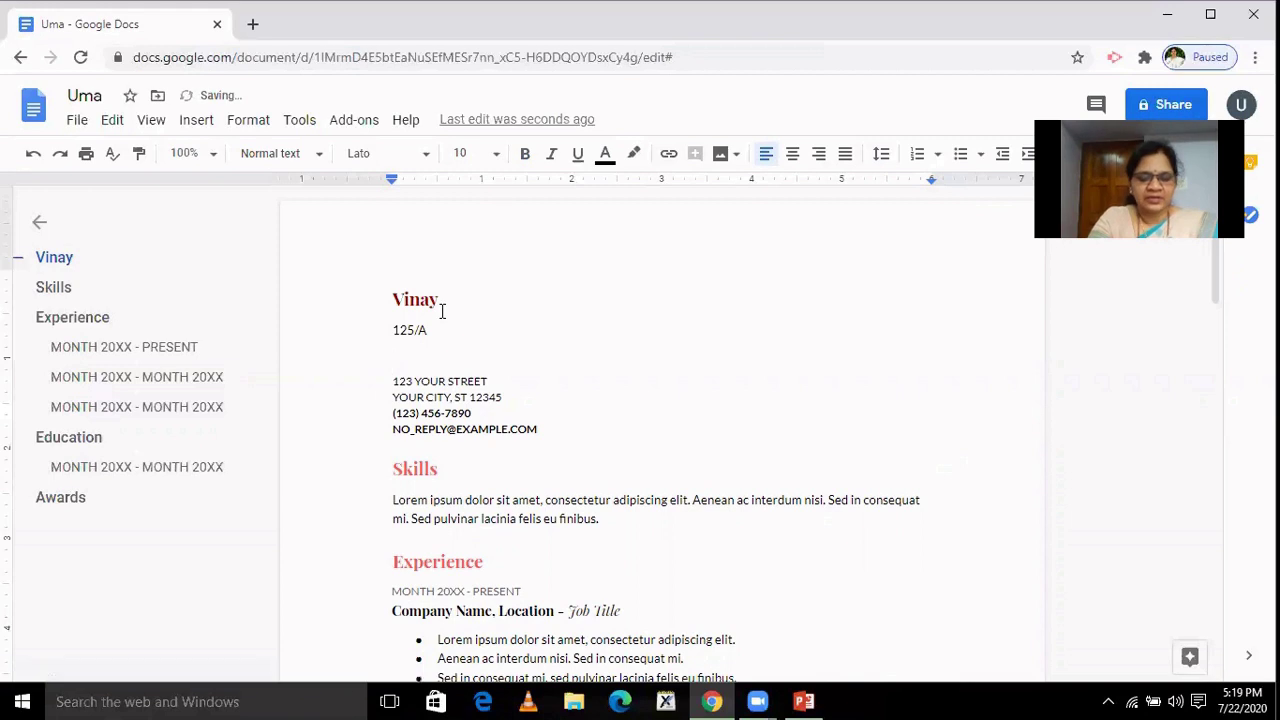
{"action": "type", "text": "Jay"}
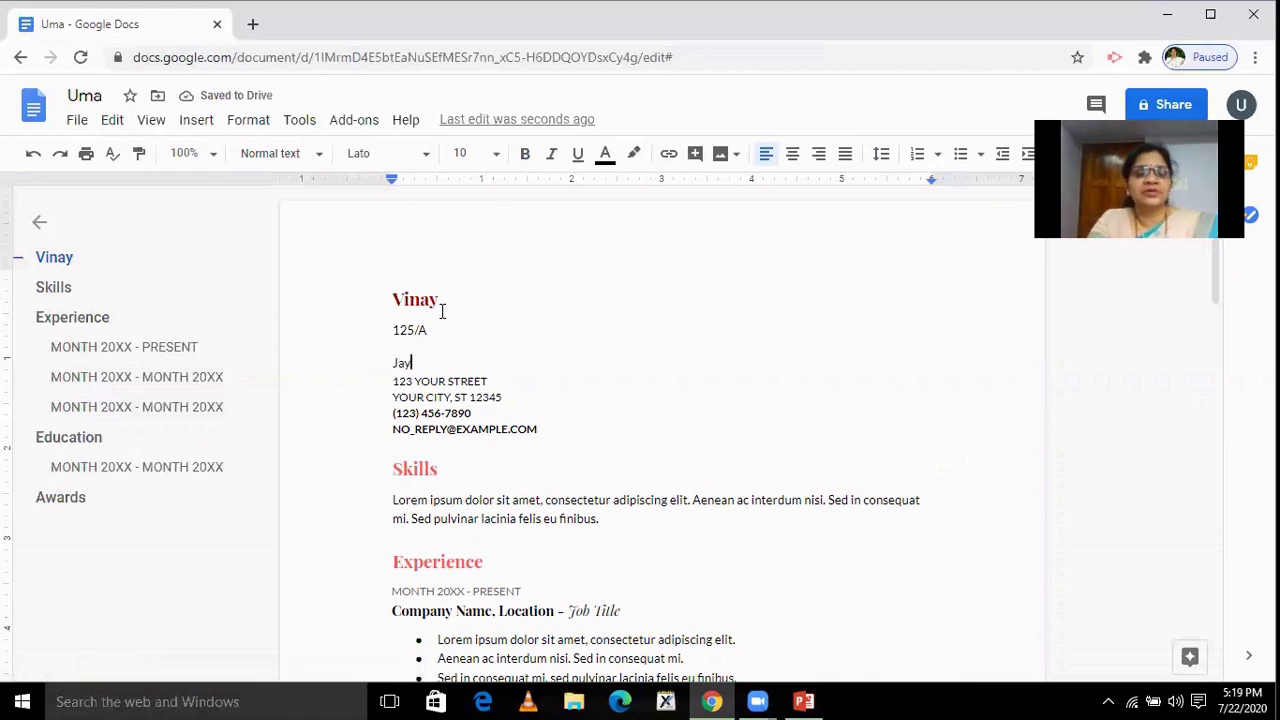
{"action": "type", "text": "anagar"}
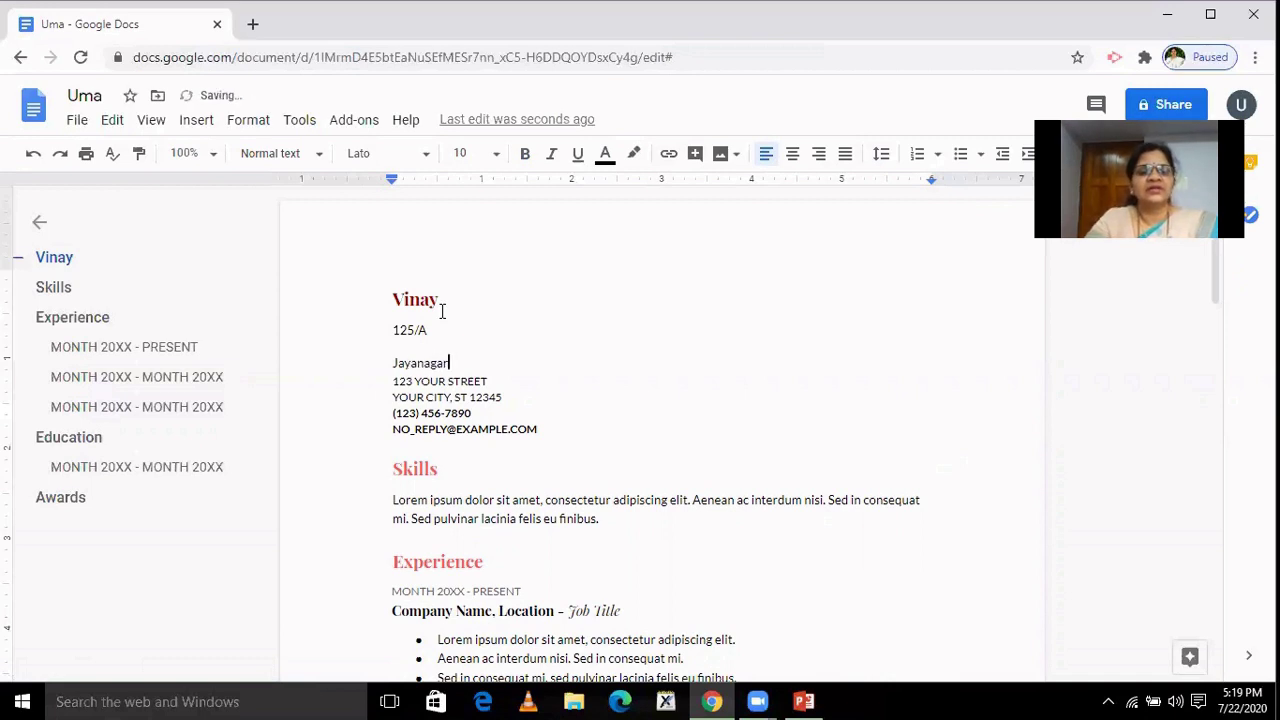
{"action": "key", "text": "Return"}
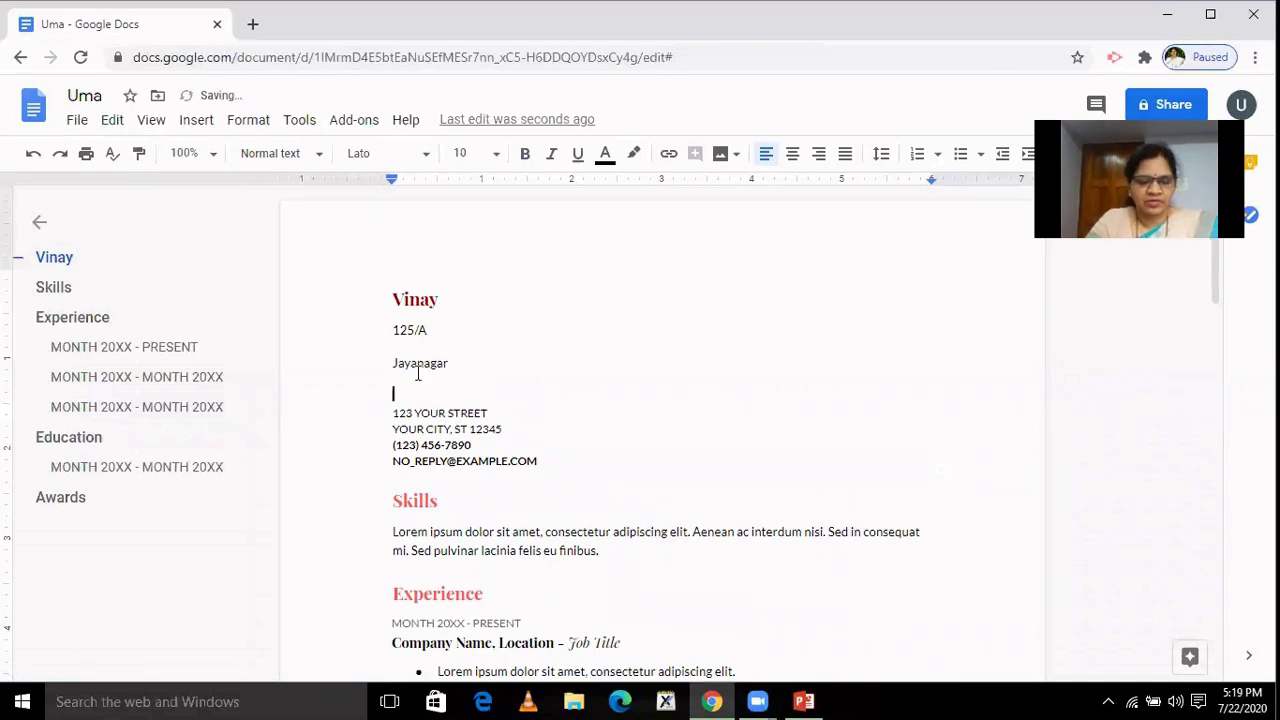
{"action": "type", "text": "Ban"}
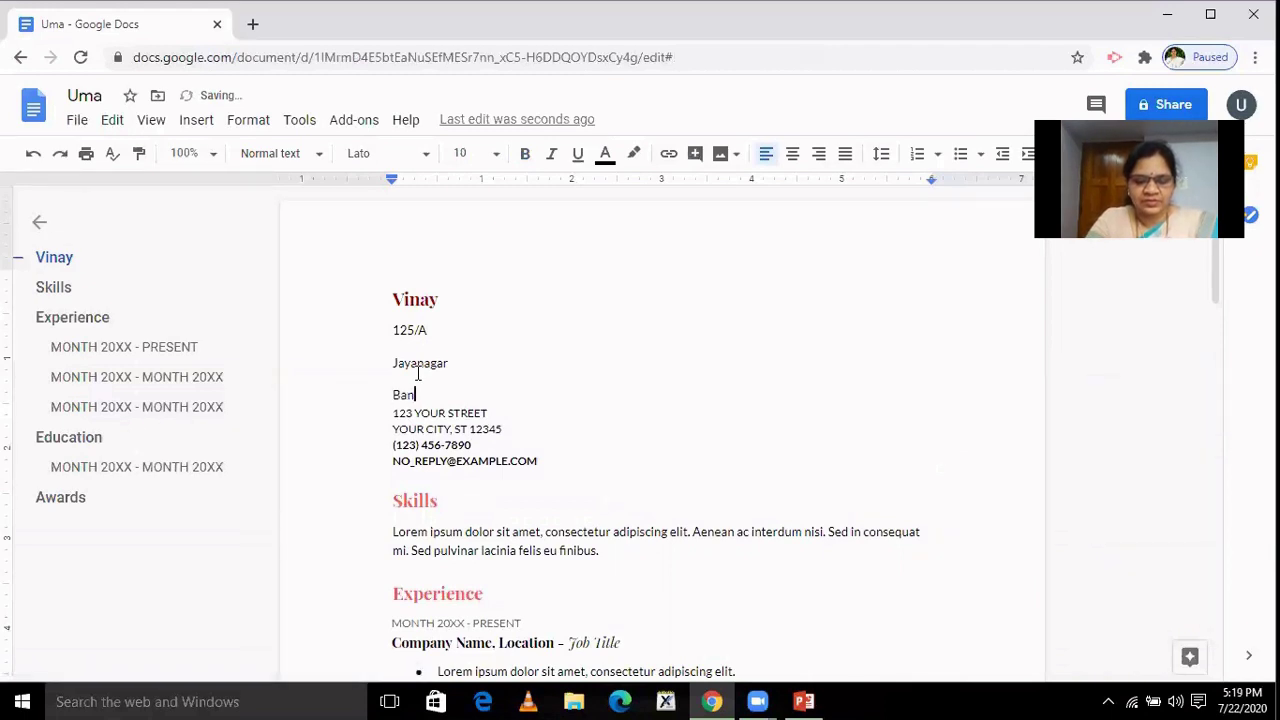
{"action": "type", "text": "galore"}
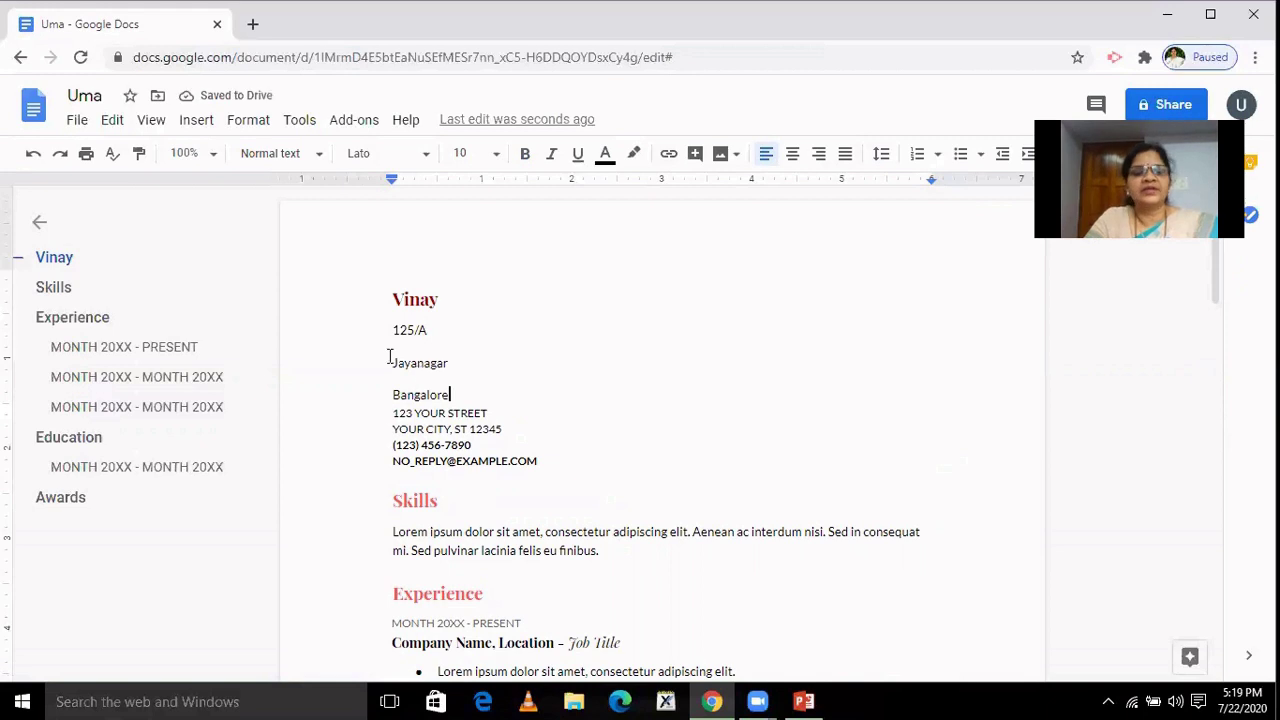
Set the new address lines to single line spacing.
{"action": "left_click_drag", "start_coordinate": [392, 330], "coordinate": [474, 428]}
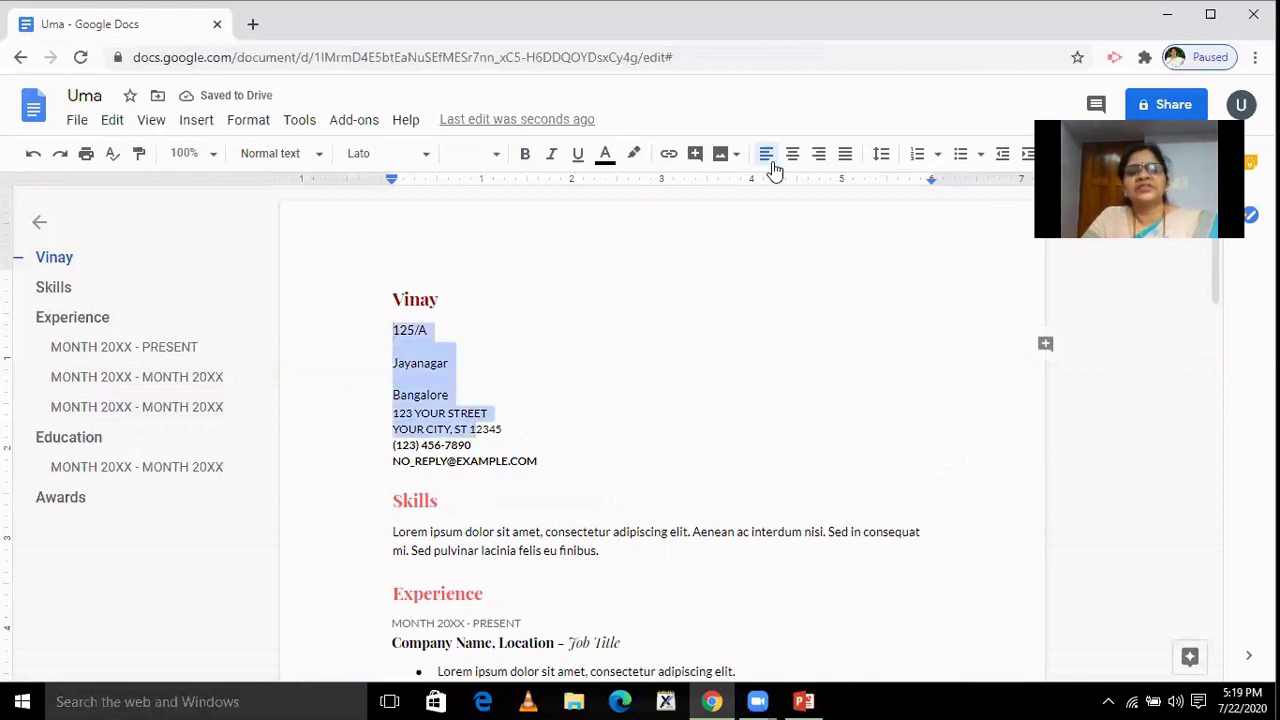
{"action": "left_click", "coordinate": [881, 156]}
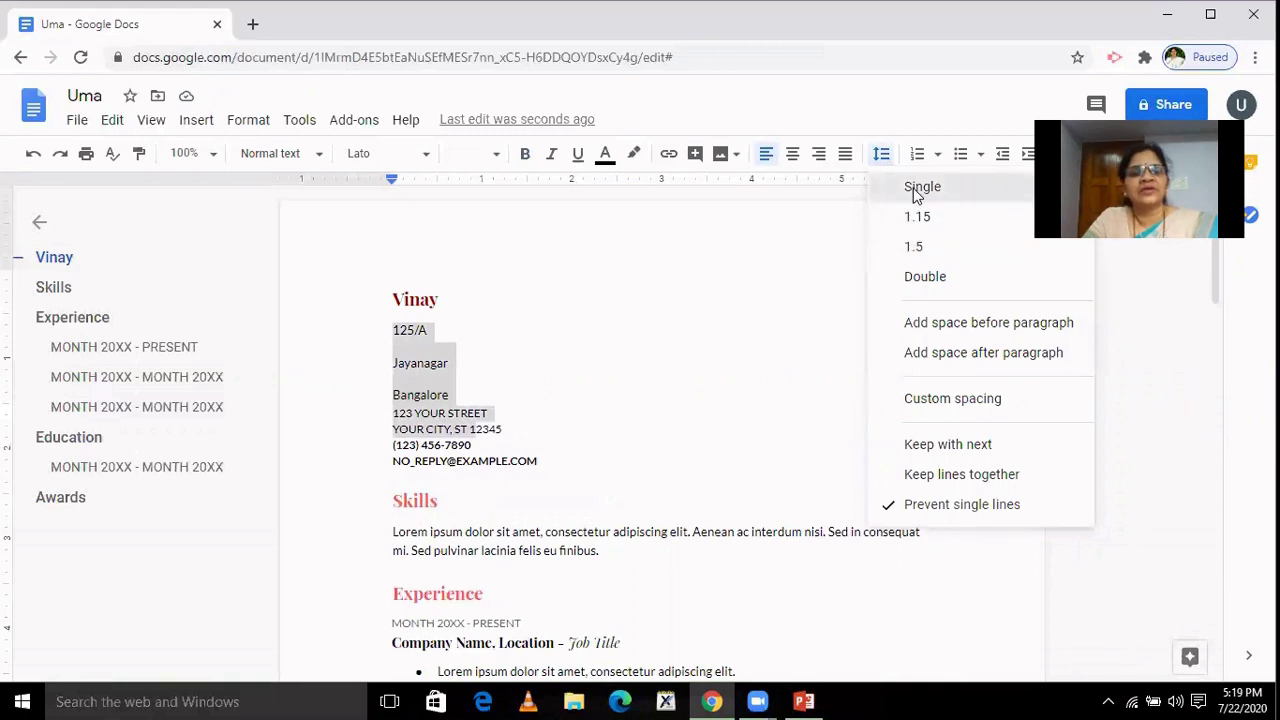
{"action": "left_click", "coordinate": [918, 189]}
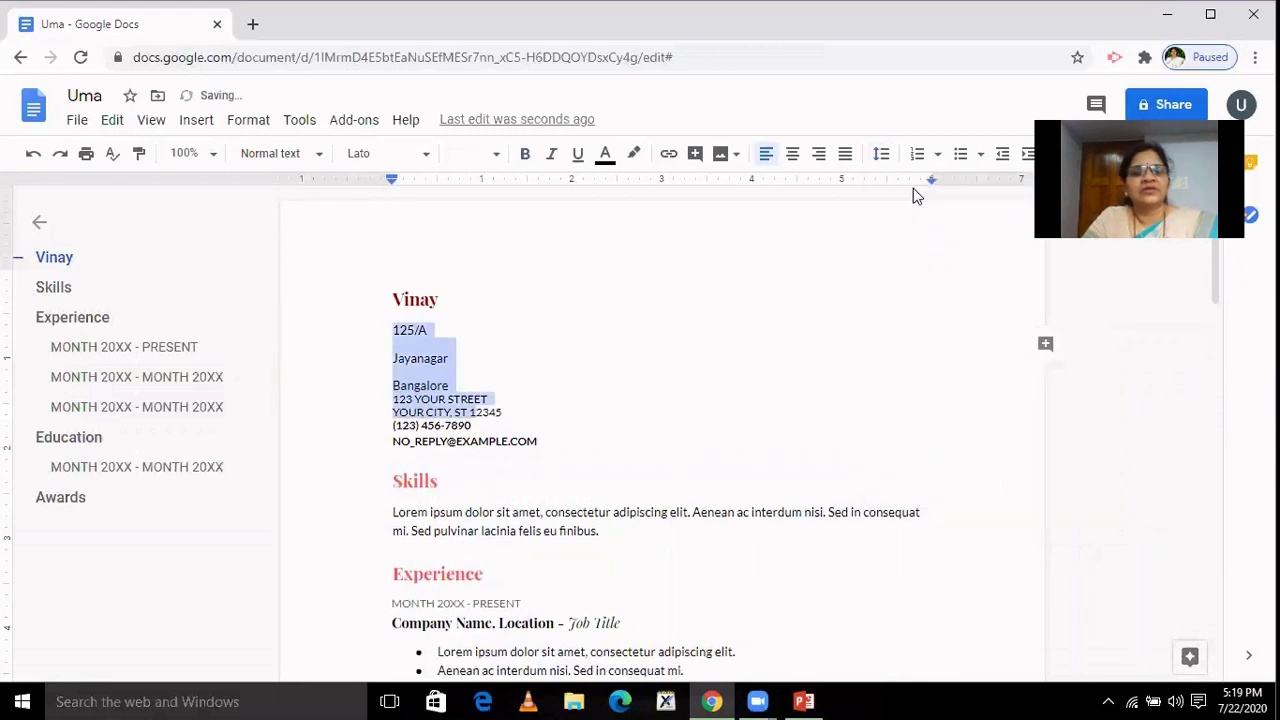
{"action": "left_click", "coordinate": [958, 160]}
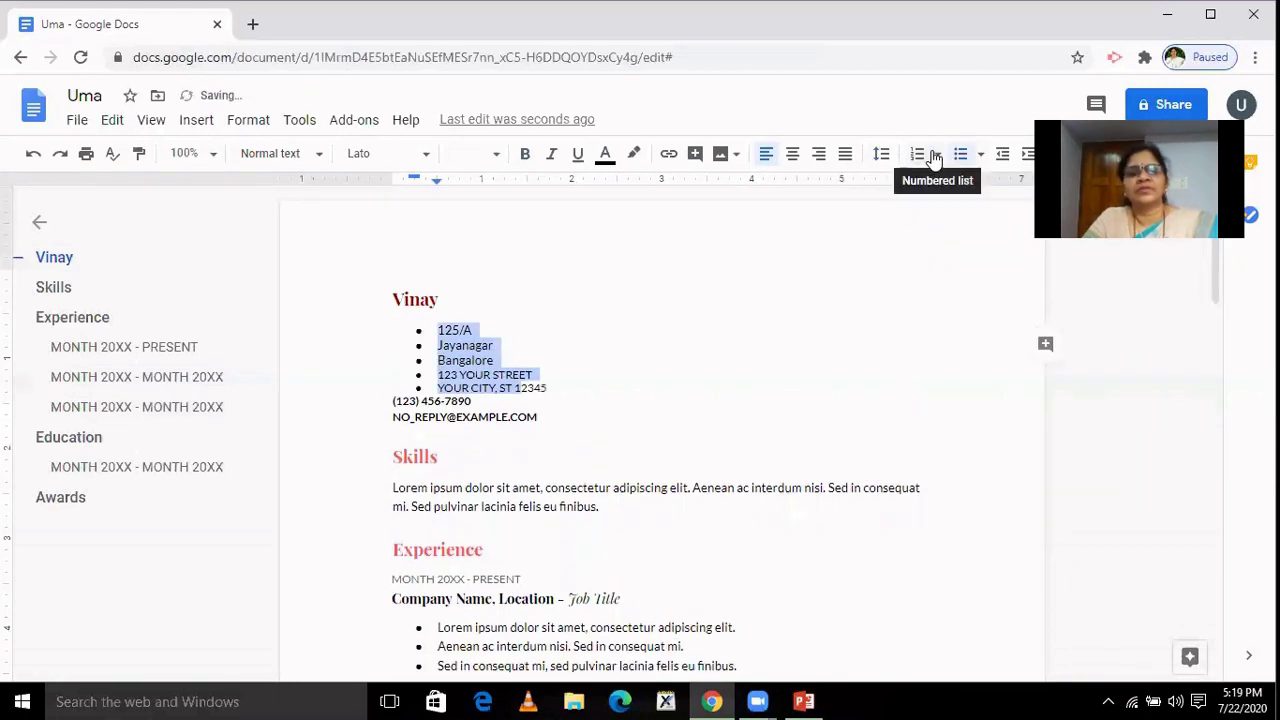
{"action": "left_click", "coordinate": [963, 160]}
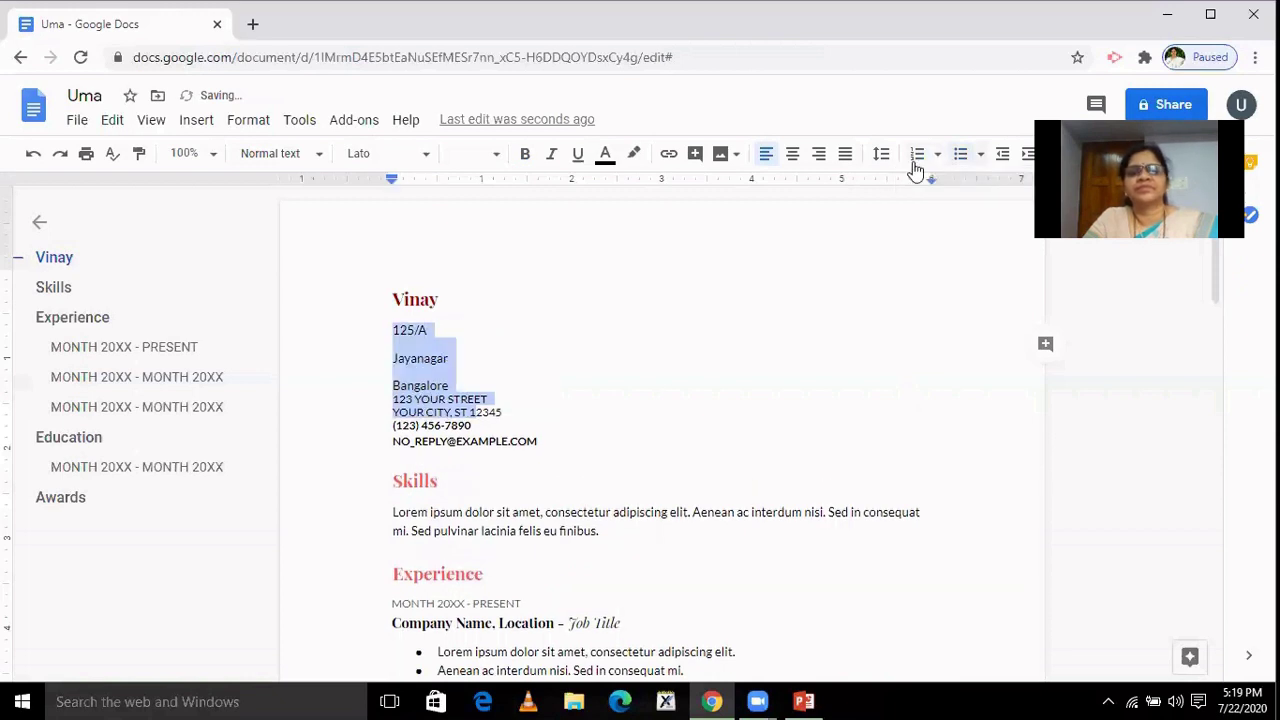
{"action": "left_click", "coordinate": [883, 156]}
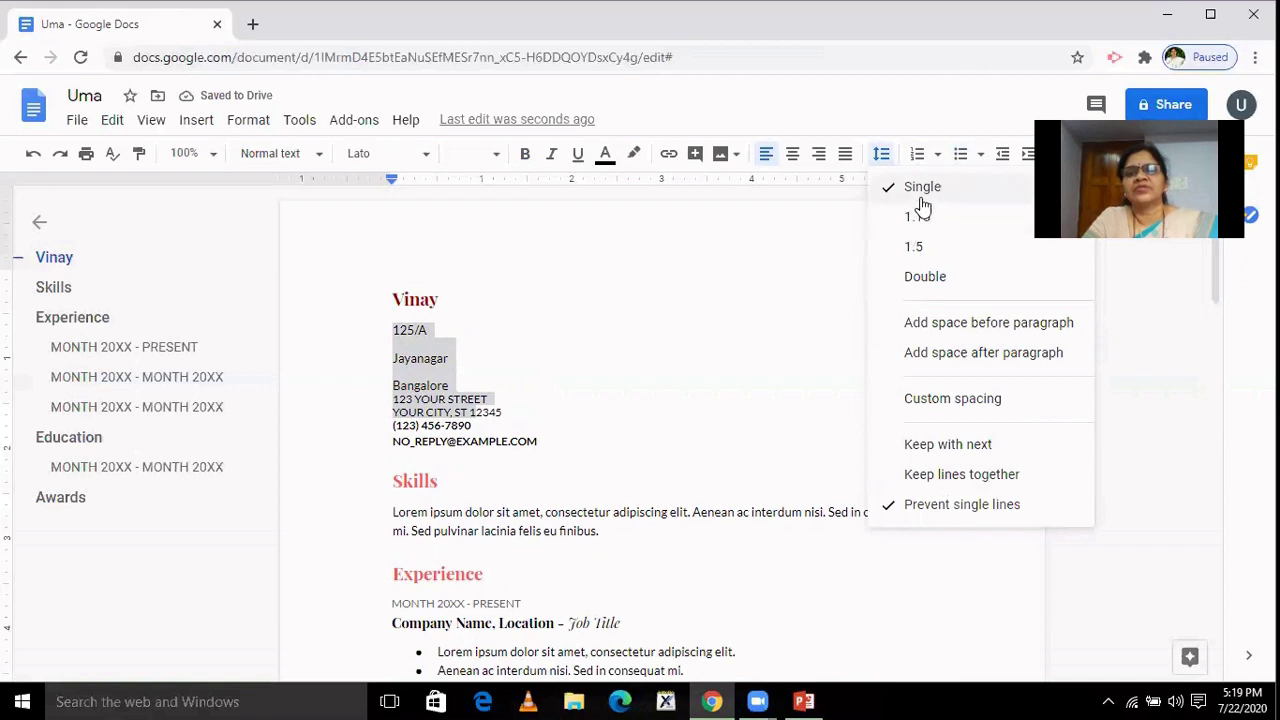
{"action": "left_click", "coordinate": [723, 329]}
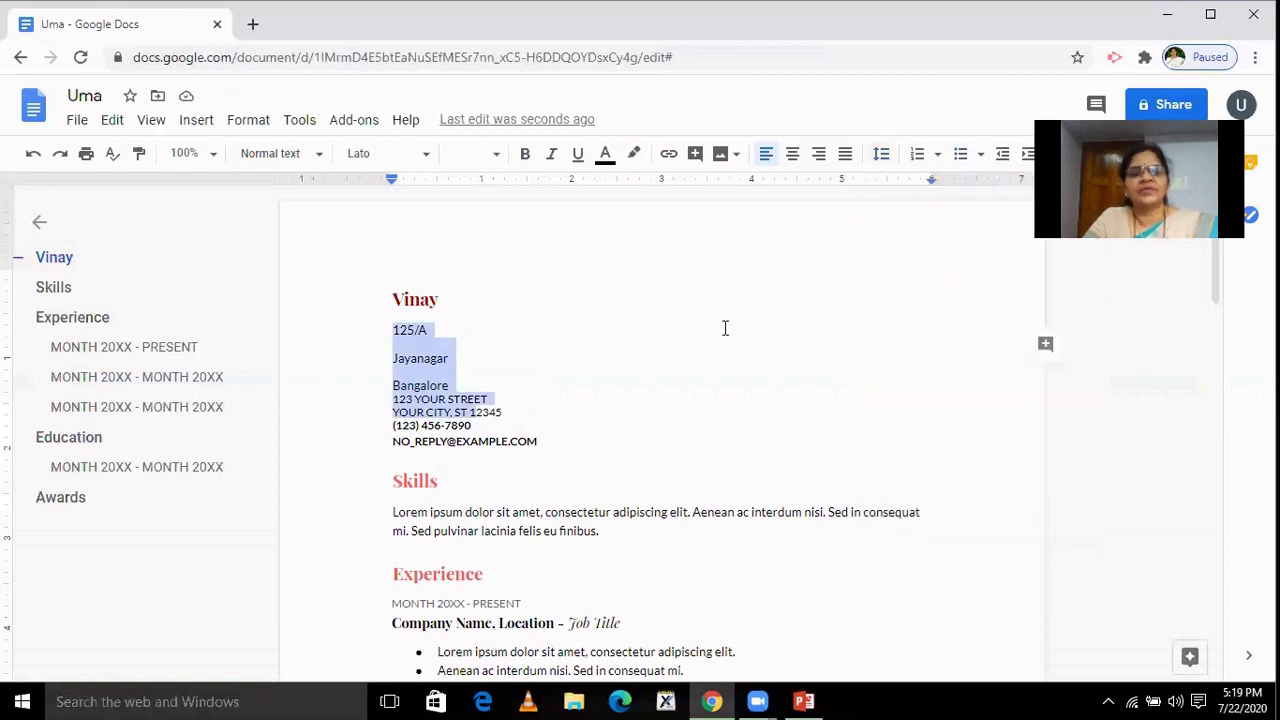
Replace the template's street and city lines with the applicant's phone number.
{"action": "left_click_drag", "start_coordinate": [392, 404], "coordinate": [505, 407]}
{"action": "key", "text": "BackSpace"}
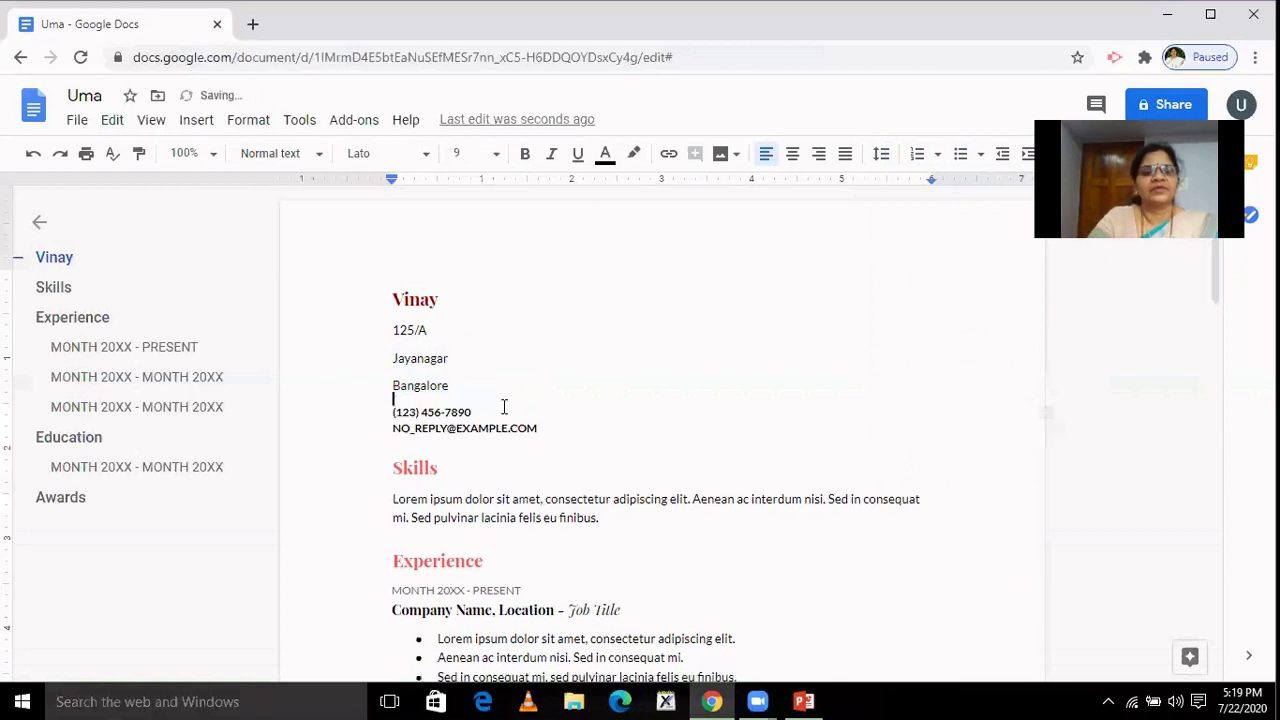
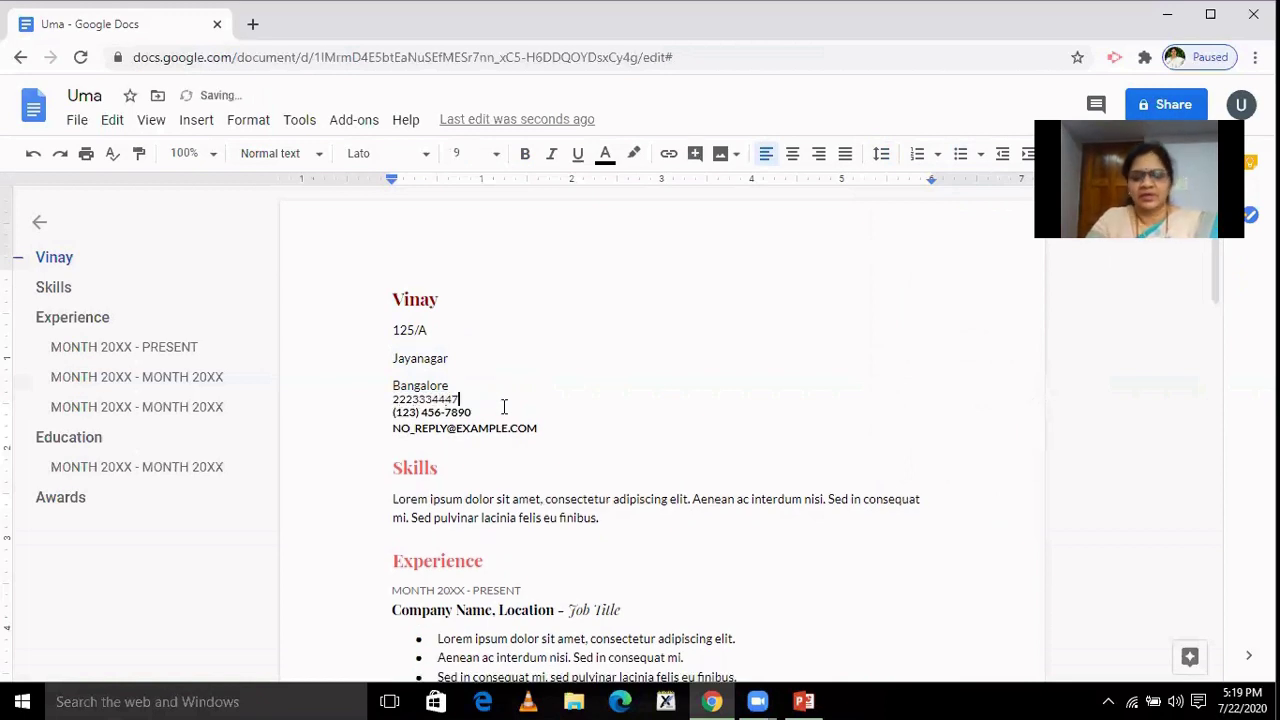
{"action": "key", "text": "Return"}
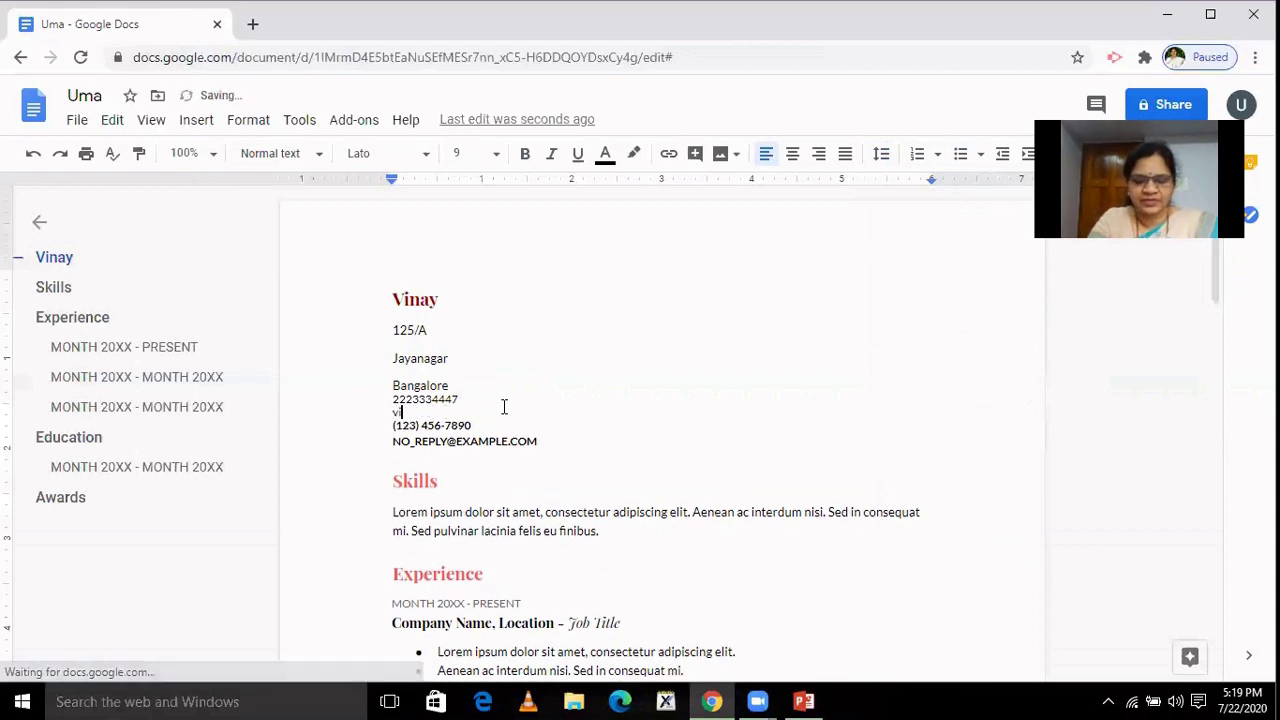
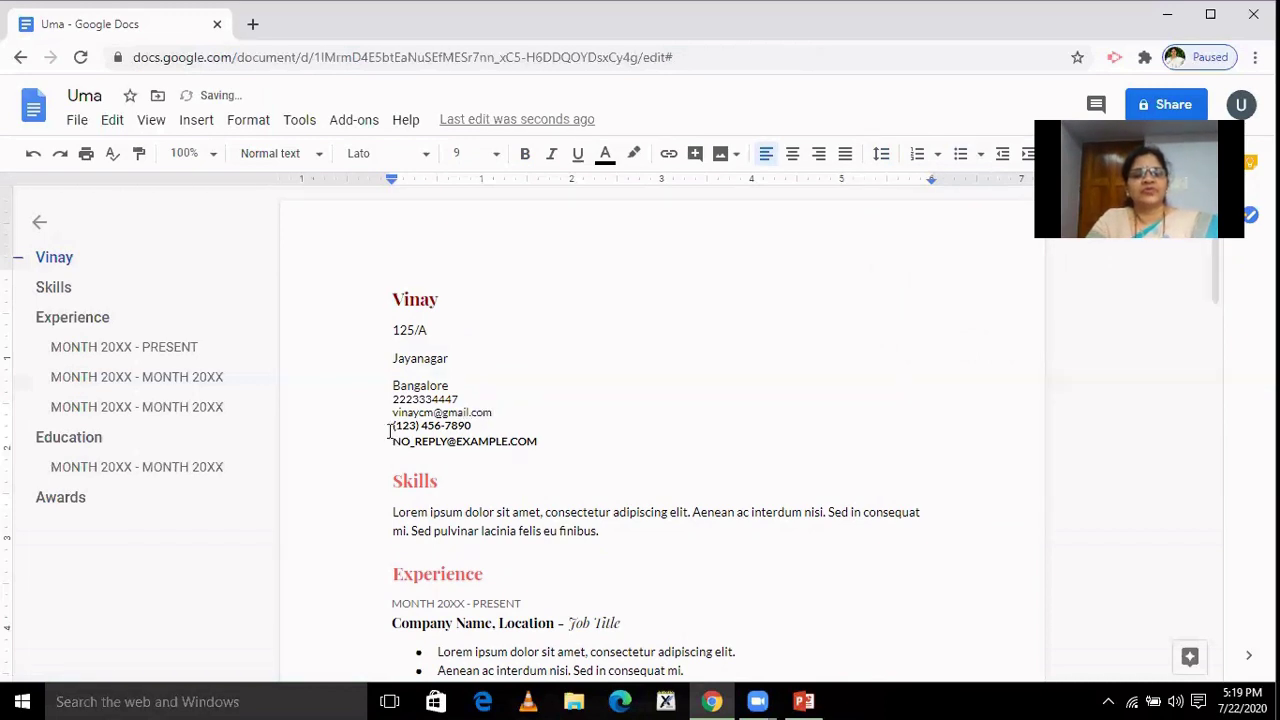
Delete the template's placeholder phone and e-mail lines.
{"action": "left_click_drag", "start_coordinate": [389, 431], "coordinate": [554, 449]}
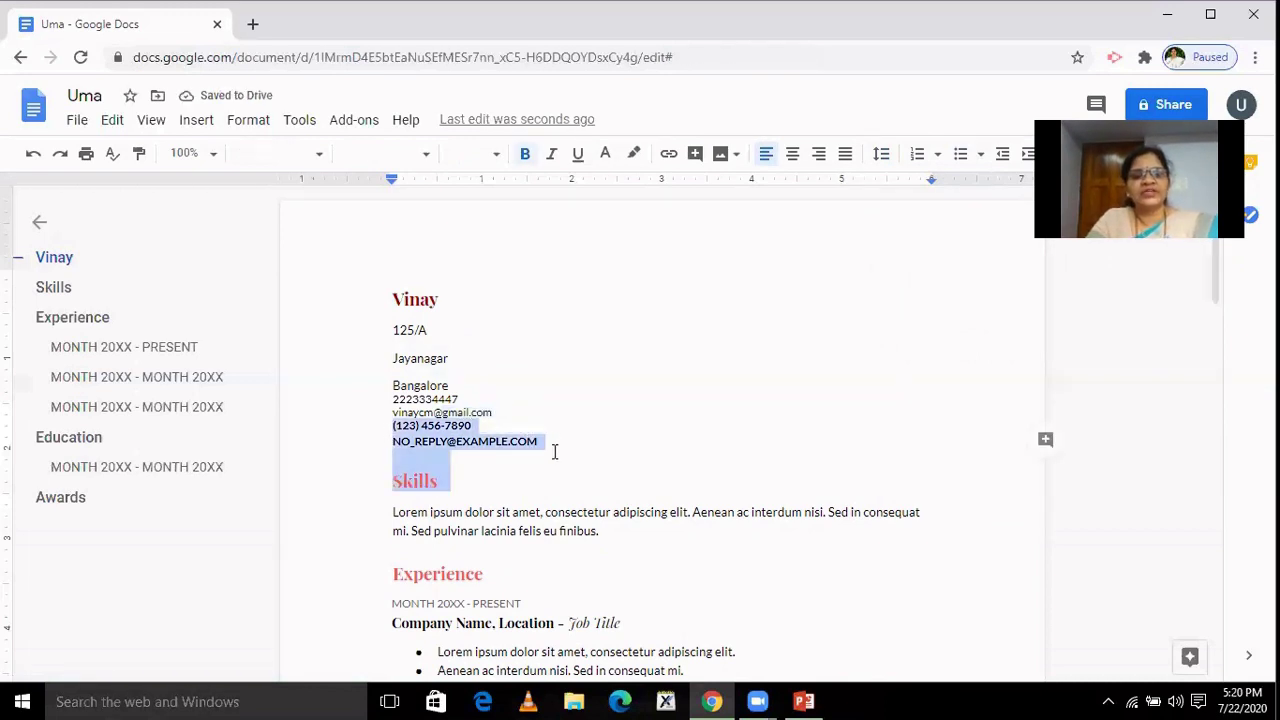
{"action": "left_click", "coordinate": [548, 441]}
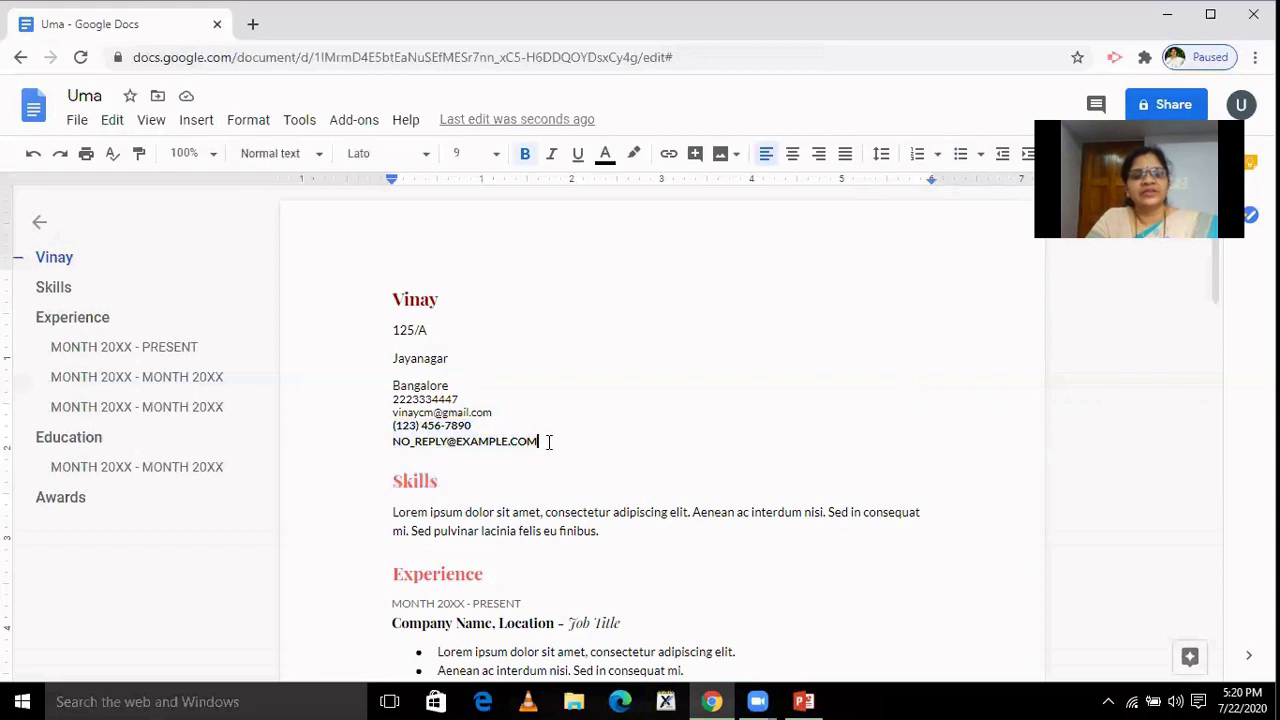
{"action": "left_click_drag", "start_coordinate": [548, 441], "coordinate": [388, 430]}
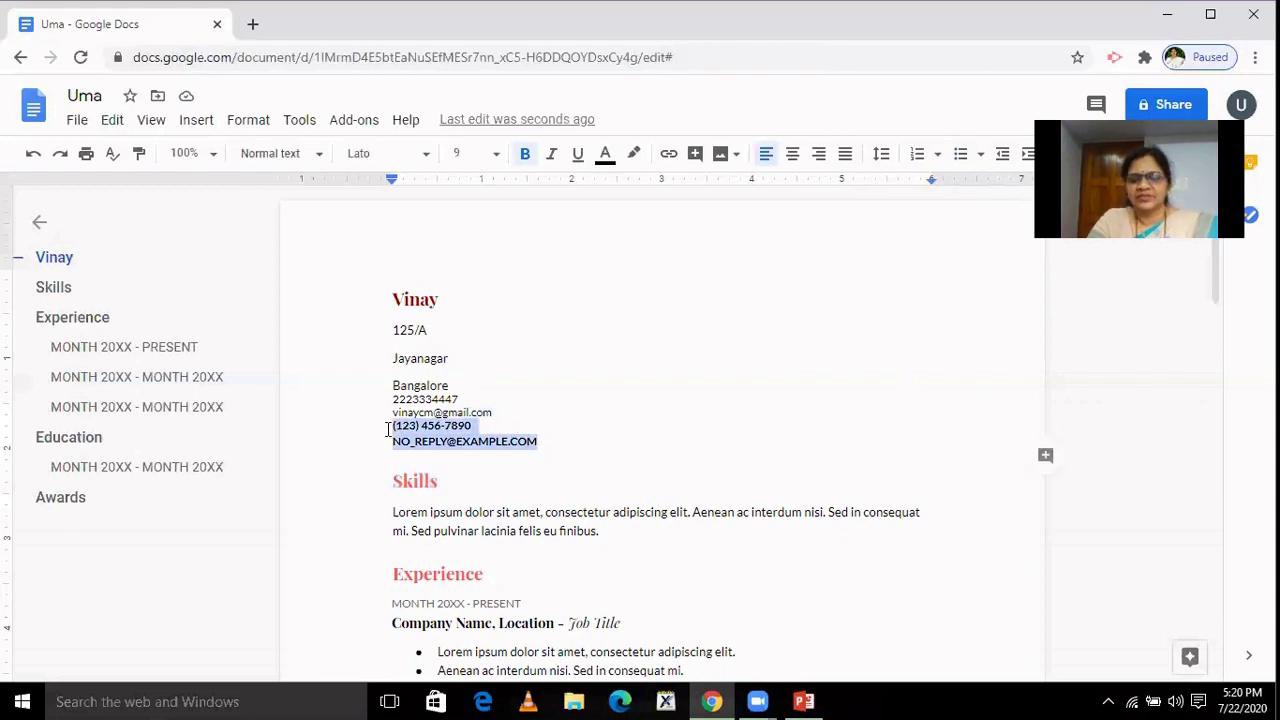
{"action": "key", "text": "BackSpace"}
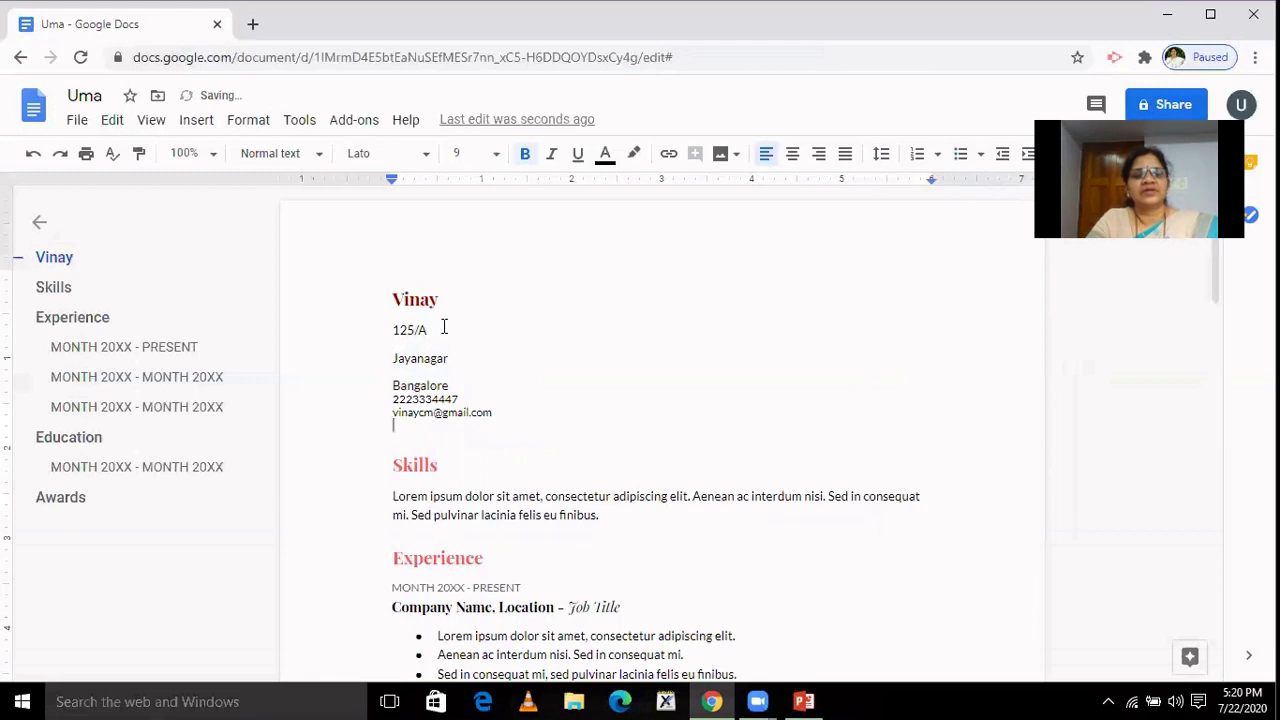
Restore the house number and area as separate lines in the contact block.
{"action": "left_click", "coordinate": [444, 327]}
{"action": "key", "text": "Delete"}
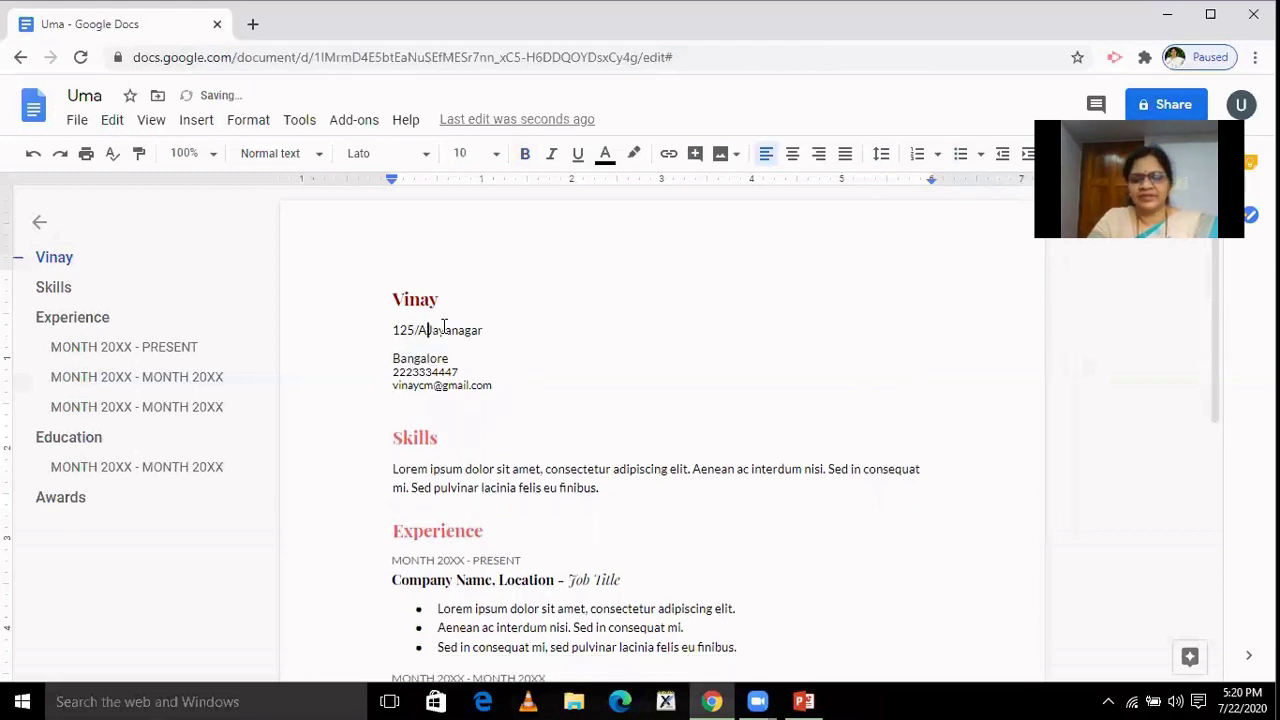
{"action": "key", "text": "Return"}
{"action": "left_click_drag", "start_coordinate": [391, 329], "coordinate": [478, 412]}
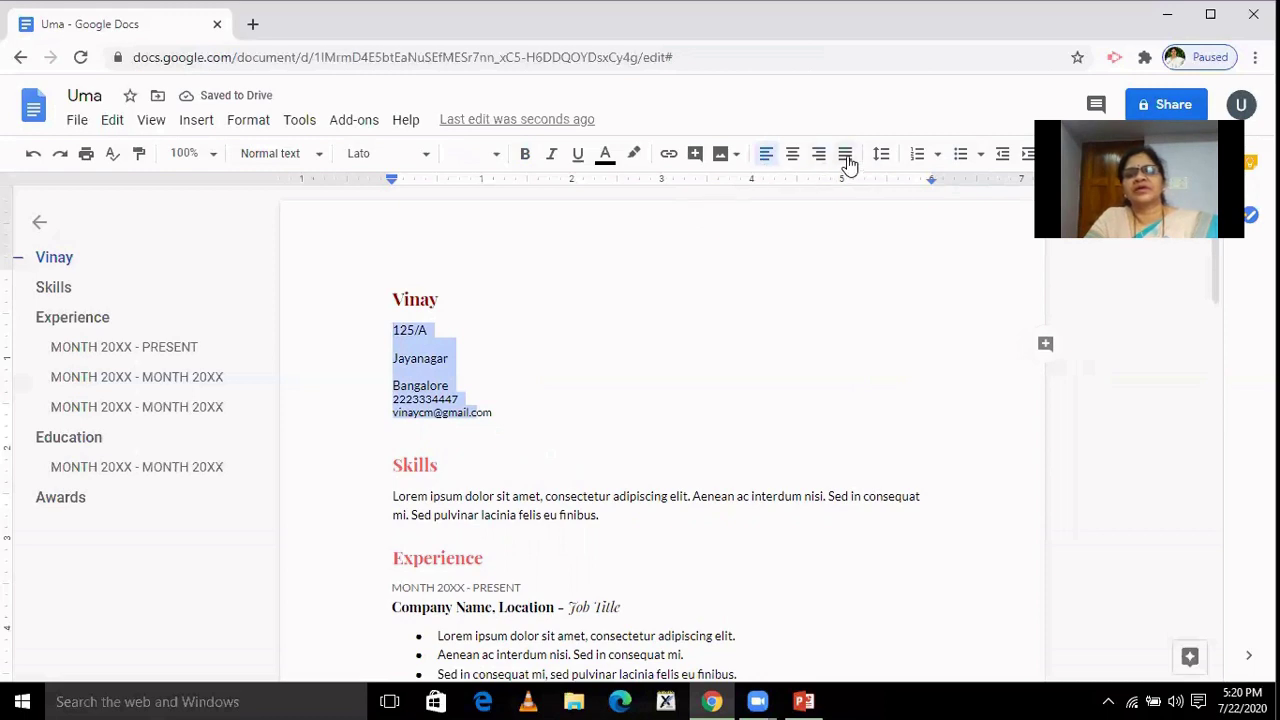
{"action": "left_click", "coordinate": [879, 158]}
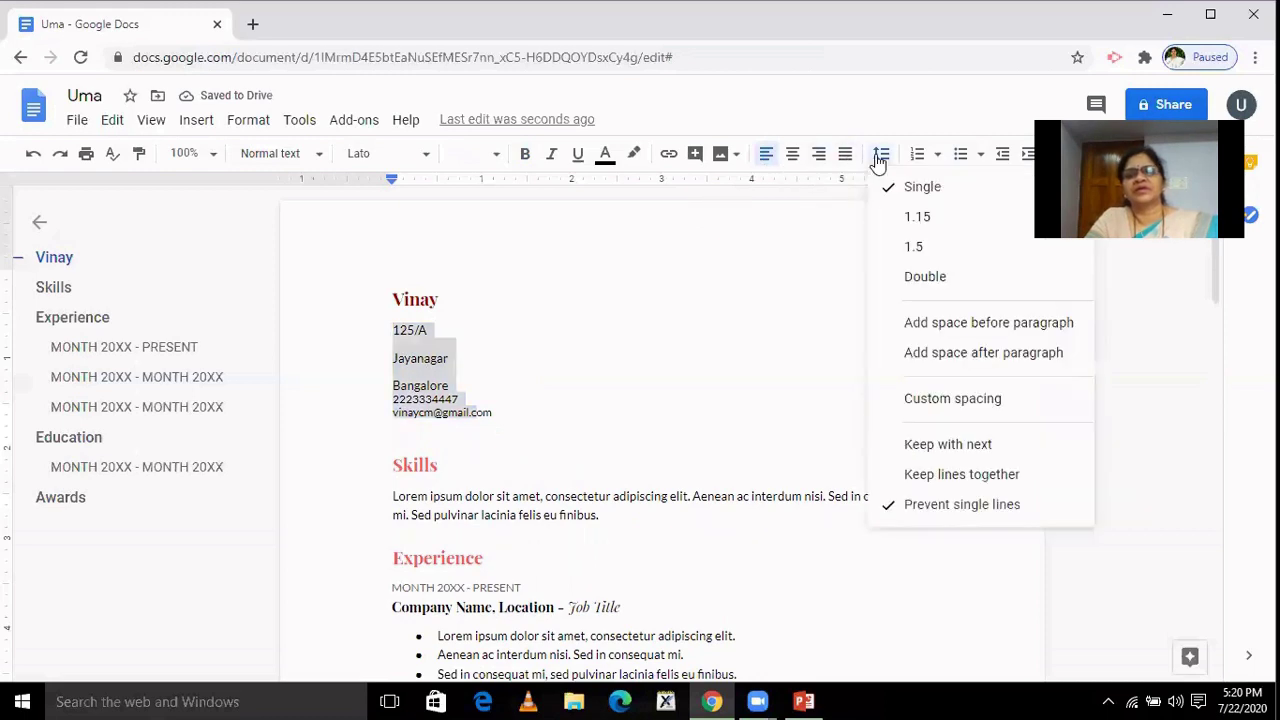
{"action": "left_click", "coordinate": [918, 216]}
{"action": "left_click", "coordinate": [885, 163]}
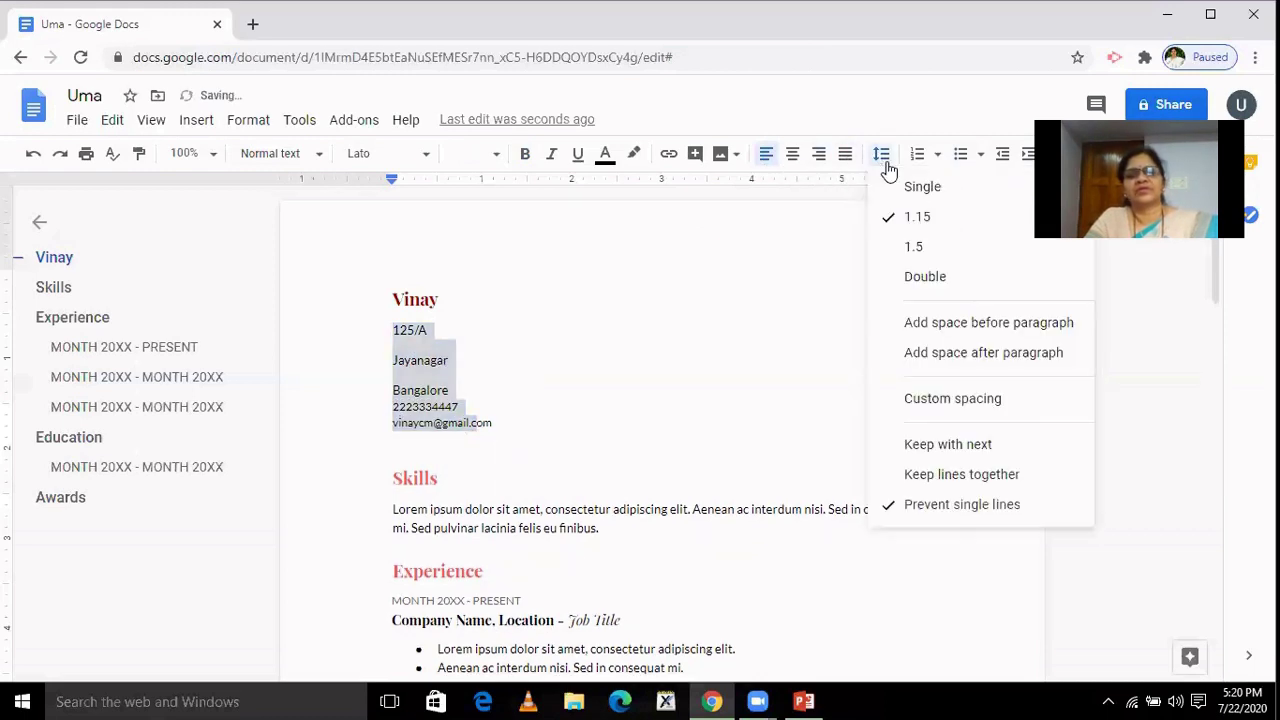
{"action": "left_click", "coordinate": [908, 186]}
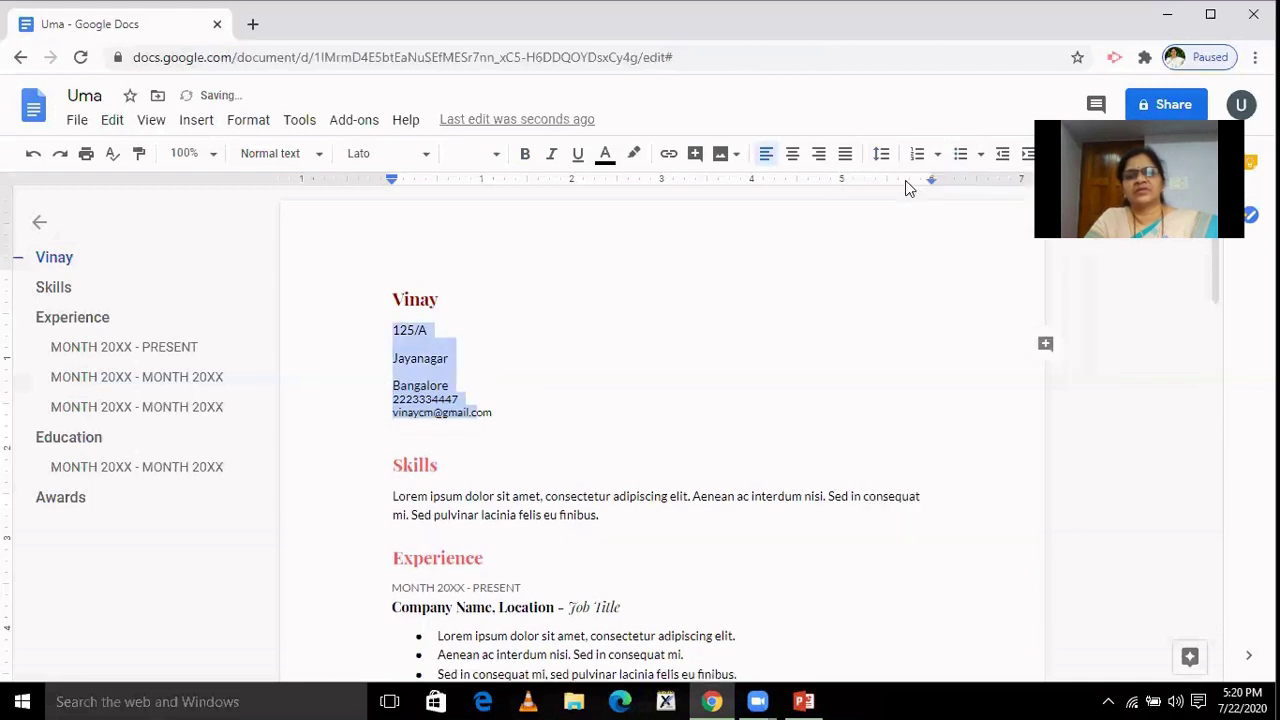
{"action": "left_click", "coordinate": [666, 332]}
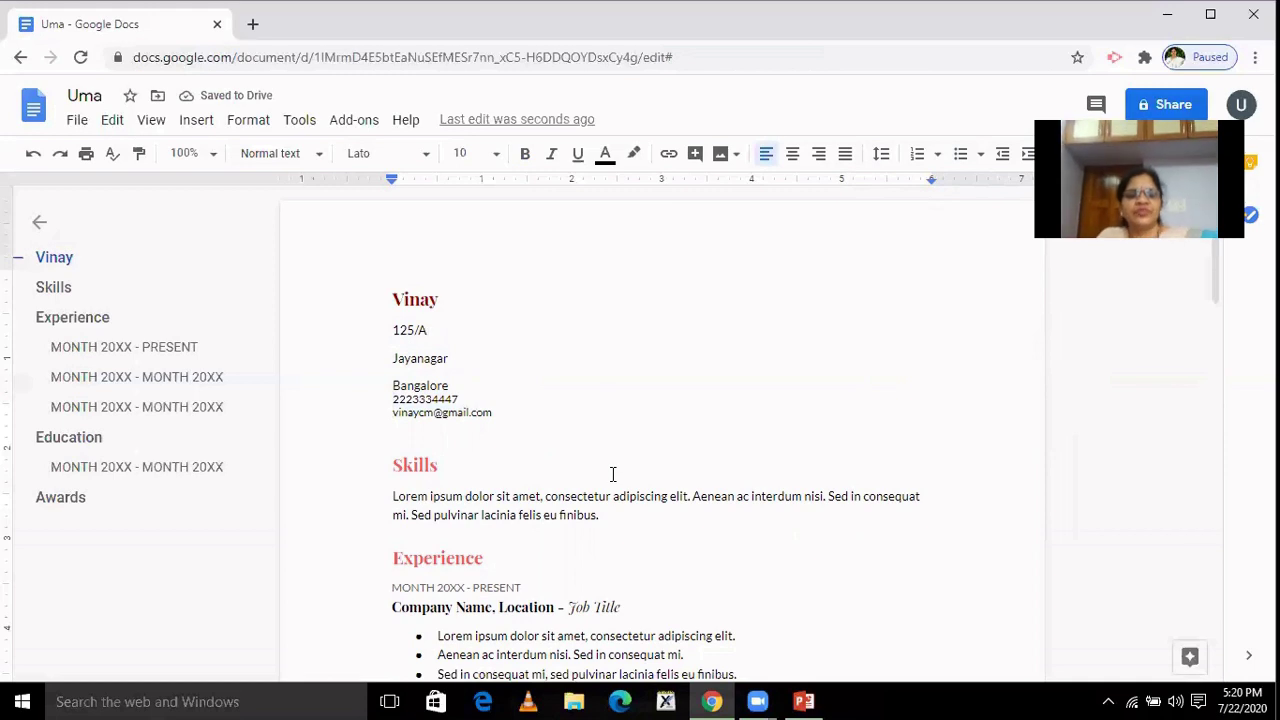
Delete the Lorem ipsum paragraph under Skills and add a blank line below the heading.
{"action": "left_click", "coordinate": [391, 497]}
{"action": "left_click_drag", "start_coordinate": [463, 495], "coordinate": [607, 520]}
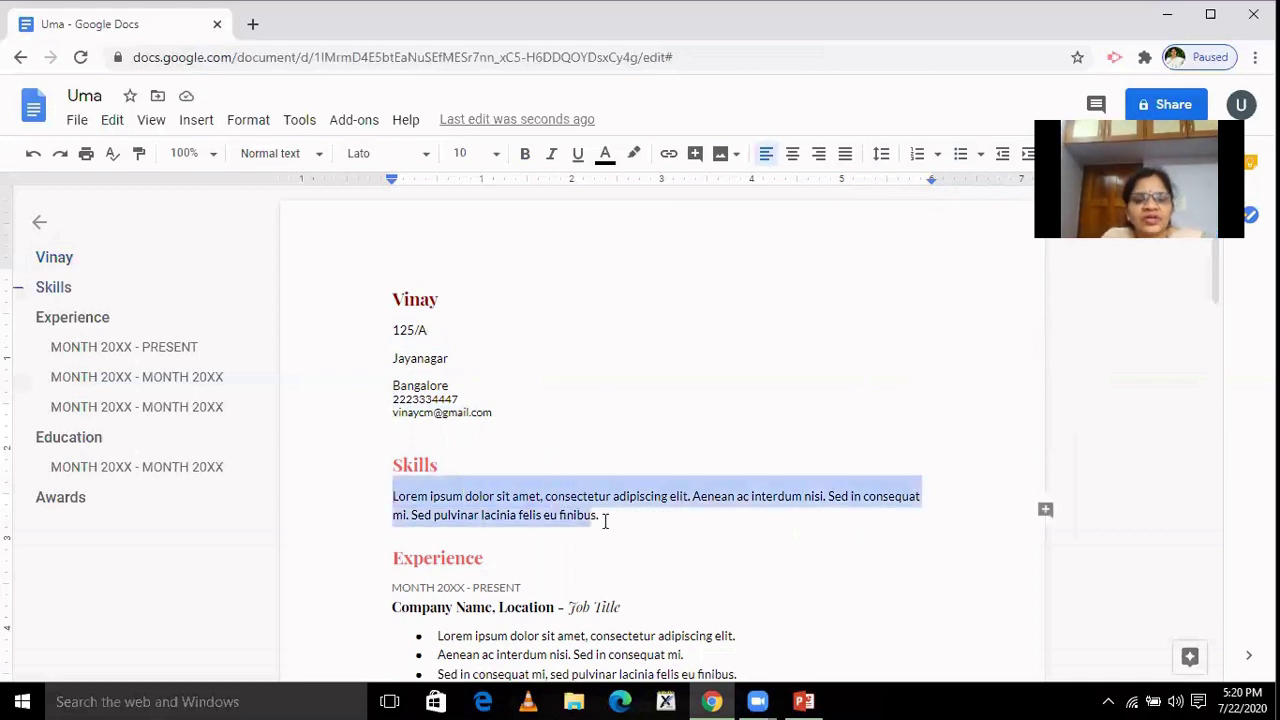
{"action": "key", "text": "BackSpace"}
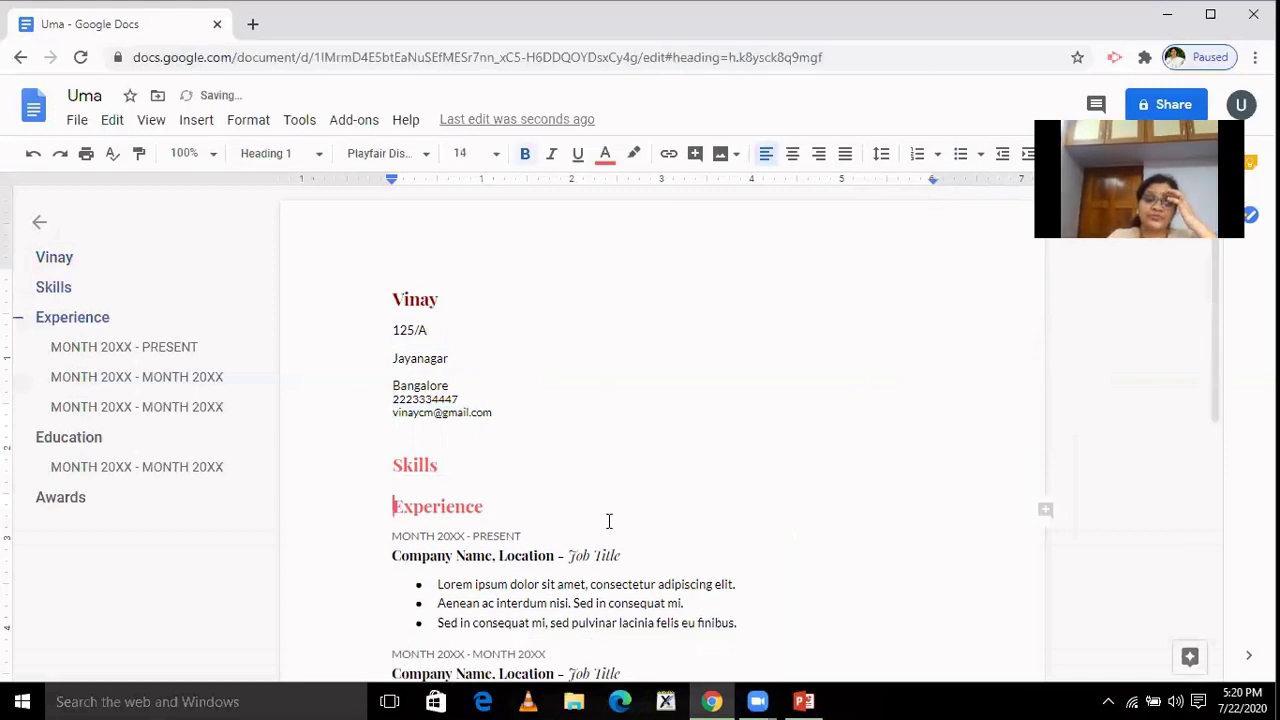
{"action": "left_click", "coordinate": [449, 465]}
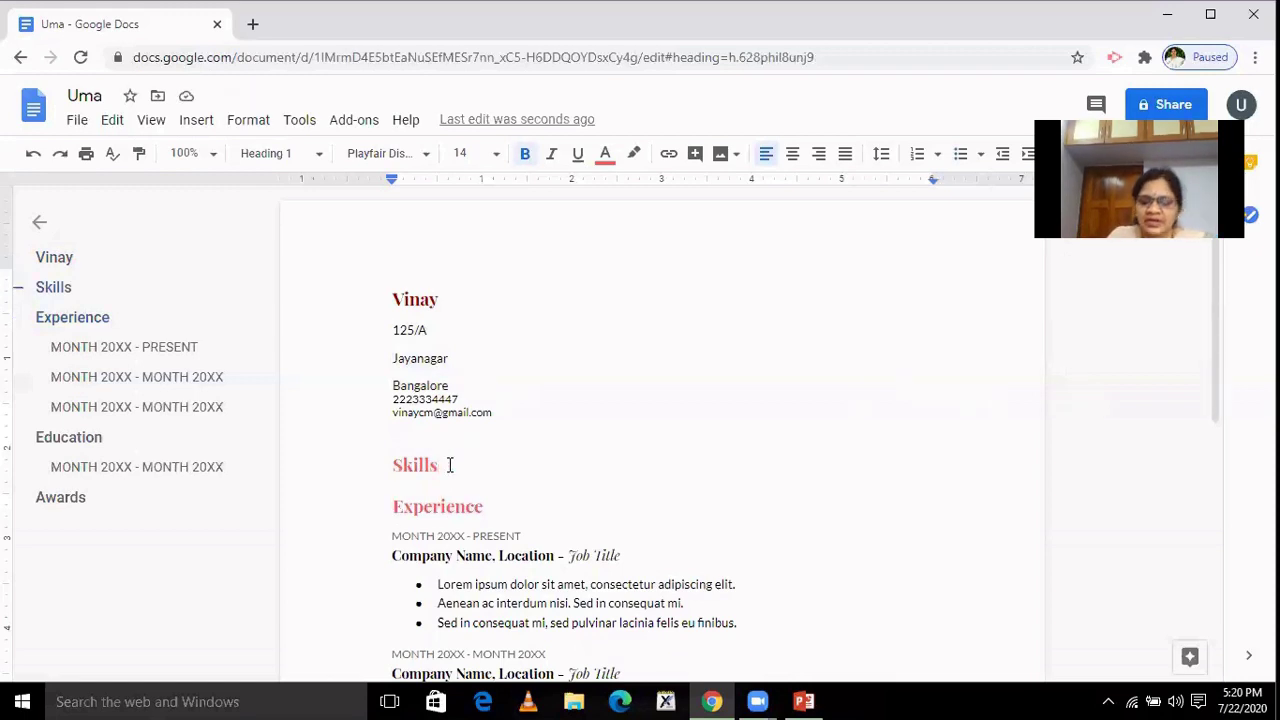
{"action": "key", "text": "Return"}
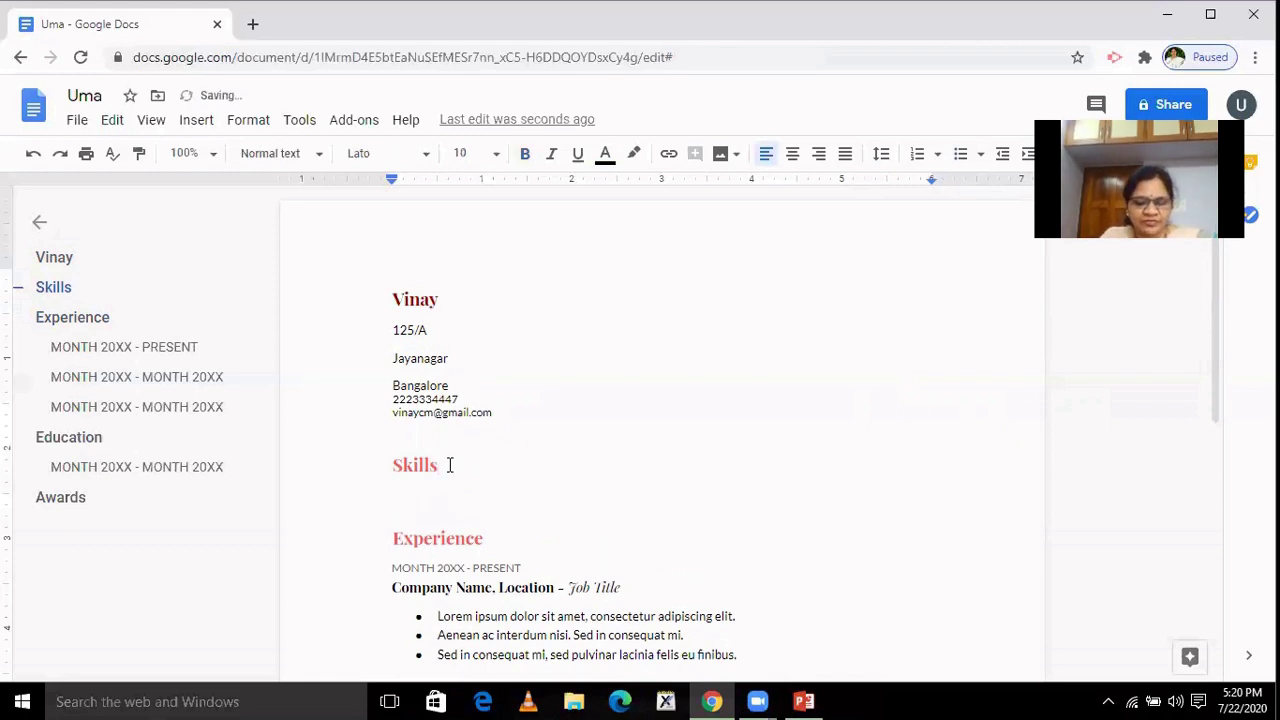
Type 'Computer skills: C++, Java, Tally, MS Office' under the Skills heading.
{"action": "type", "text": "Compu"}
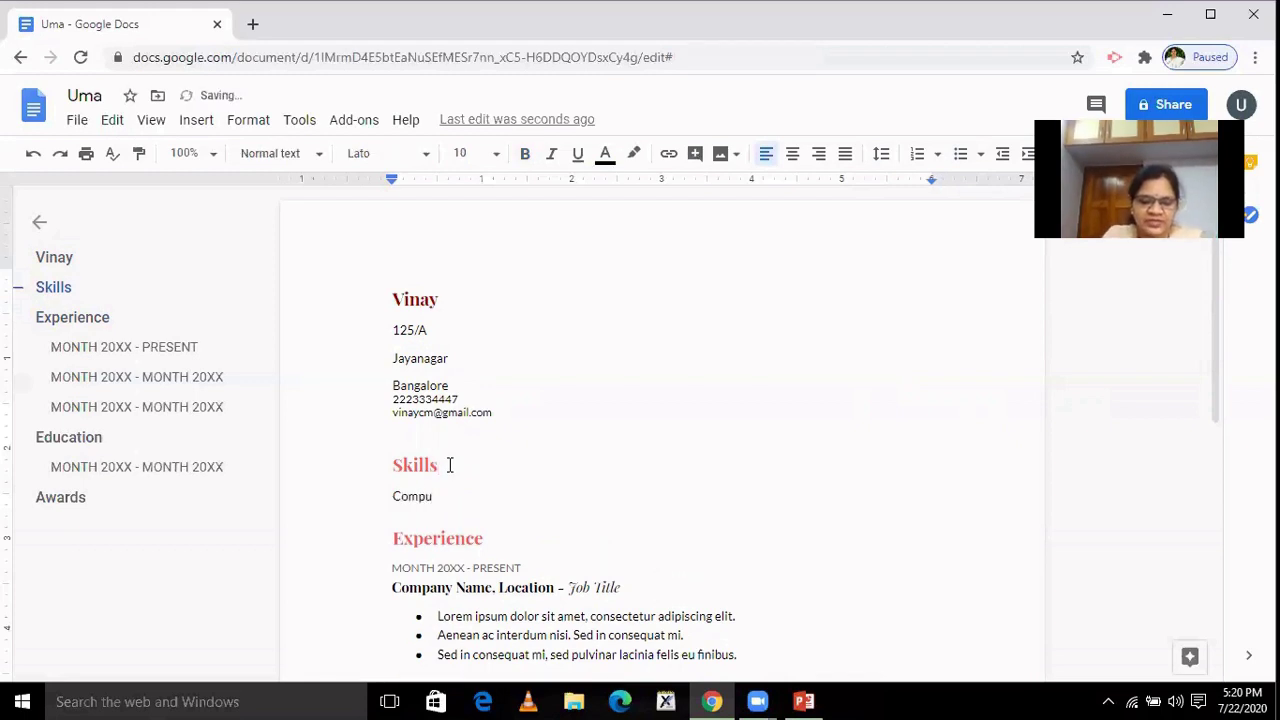
{"action": "type", "text": "ter "}
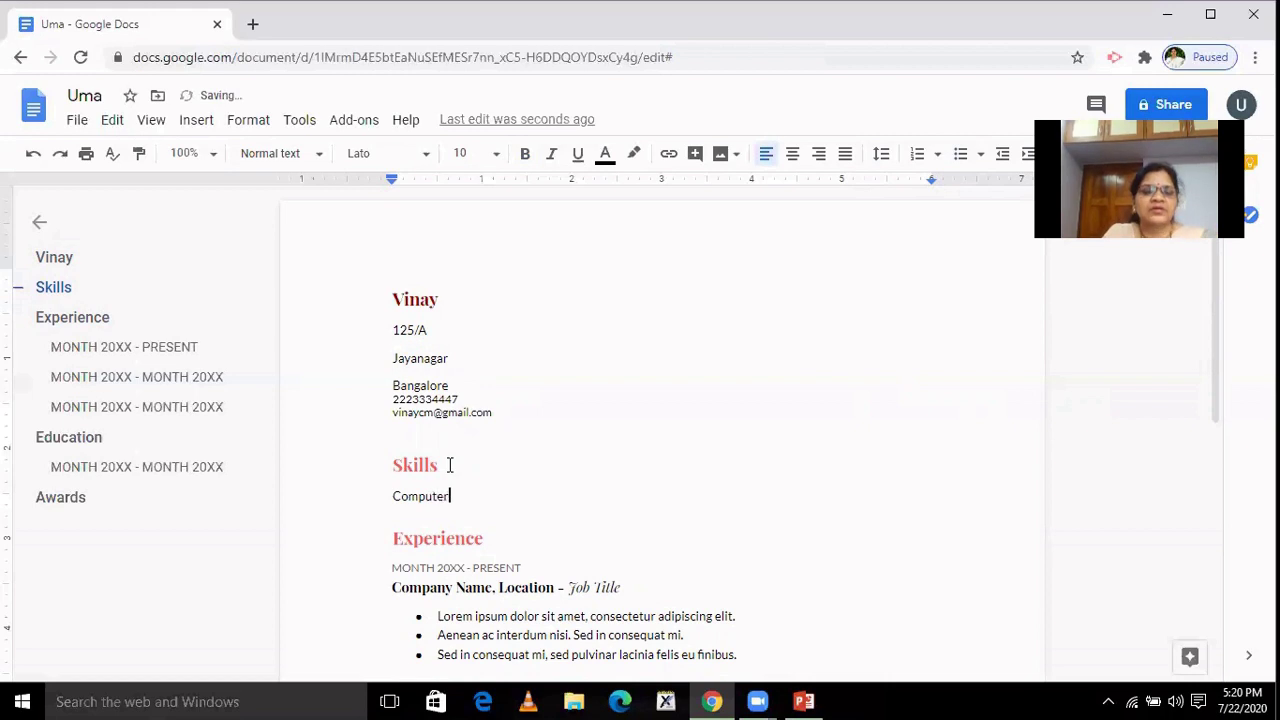
{"action": "type", "text": "skill"}
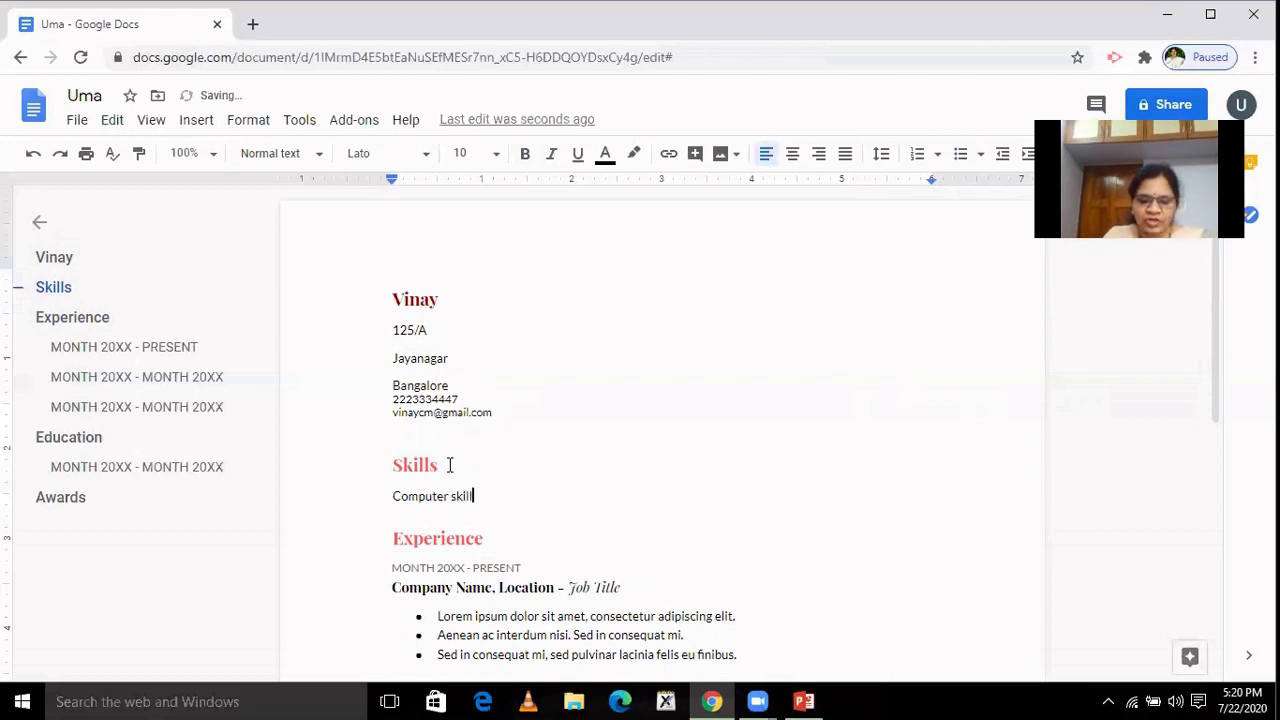
{"action": "type", "text": "s:"}
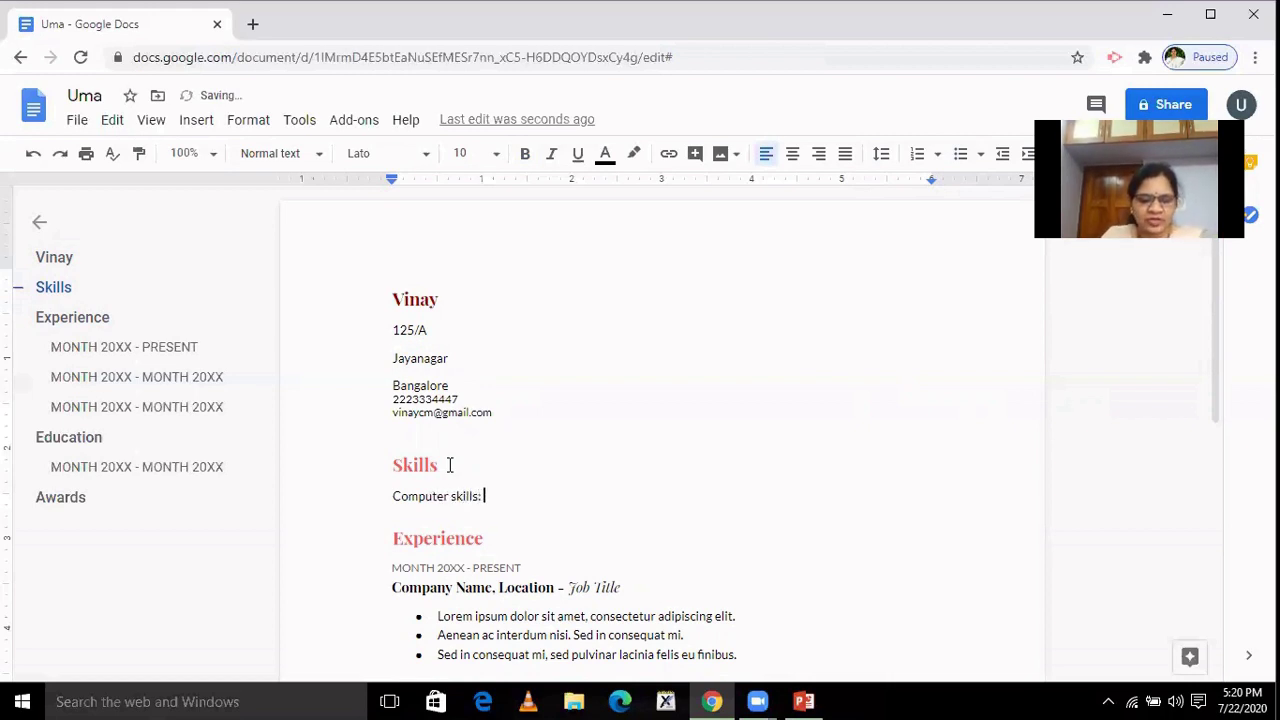
{"action": "type", "text": "C++"}
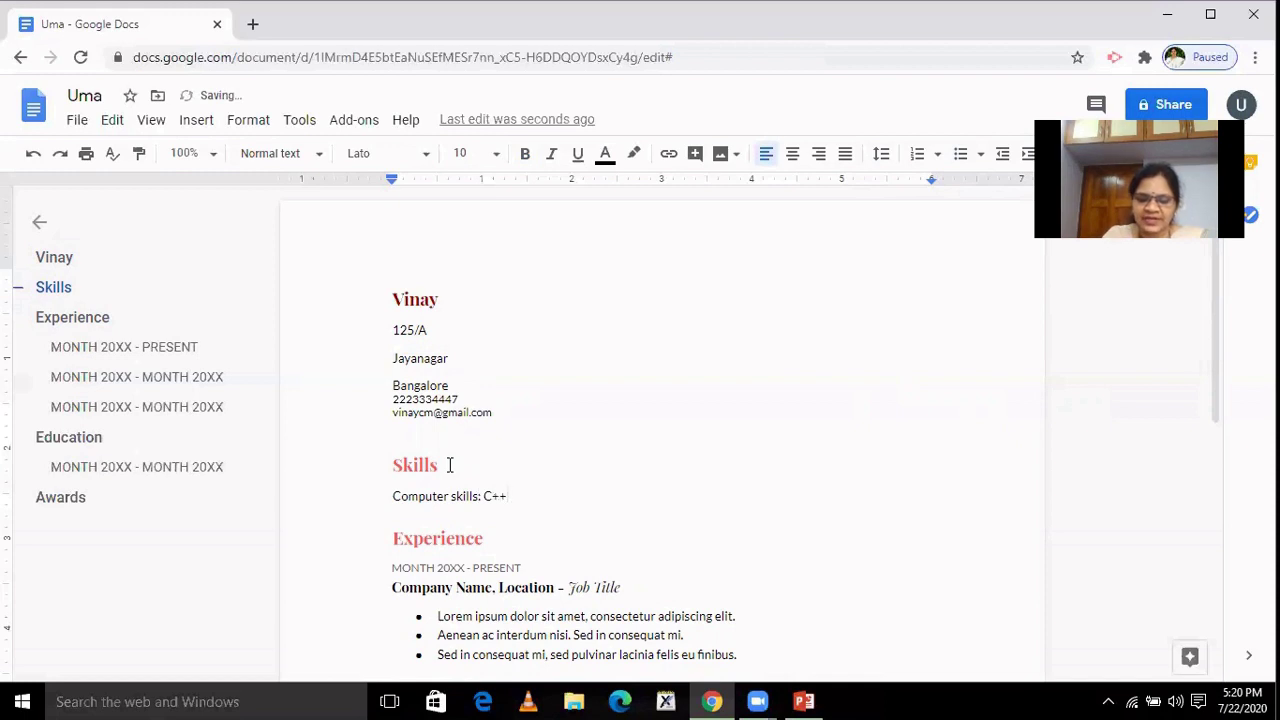
{"action": "type", "text": ", Java"}
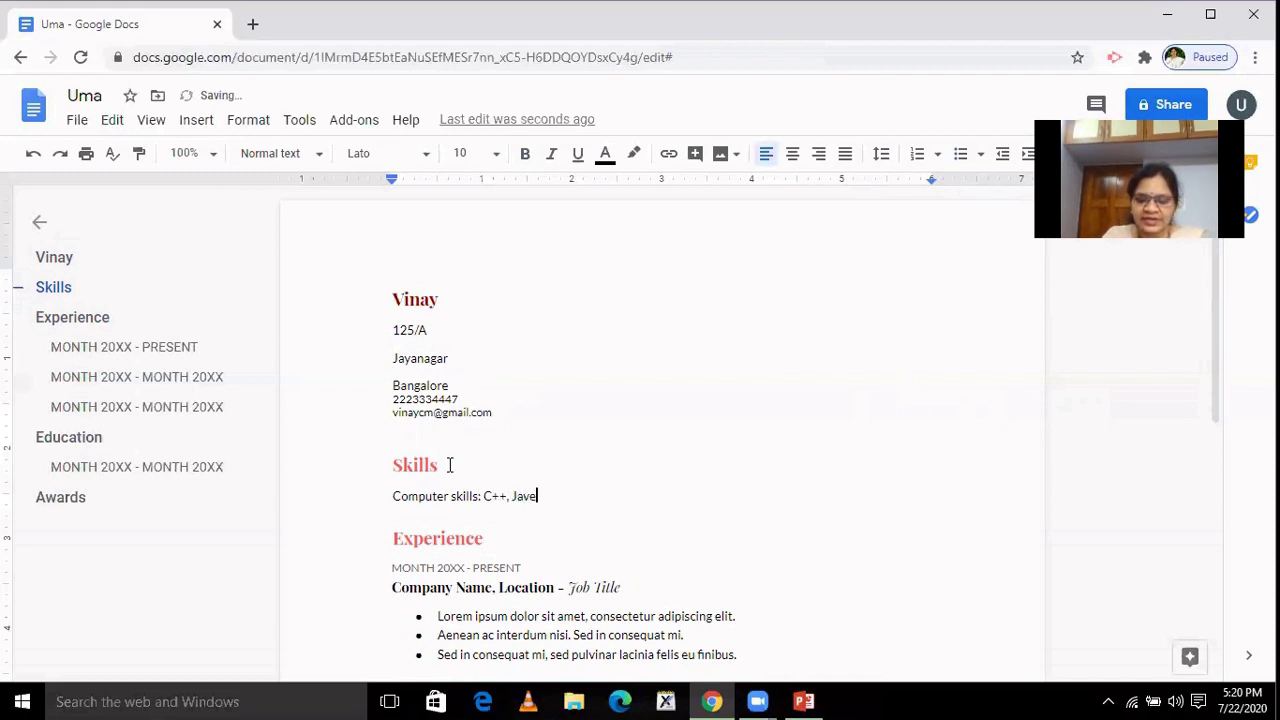
{"action": "type", "text": "a,"}
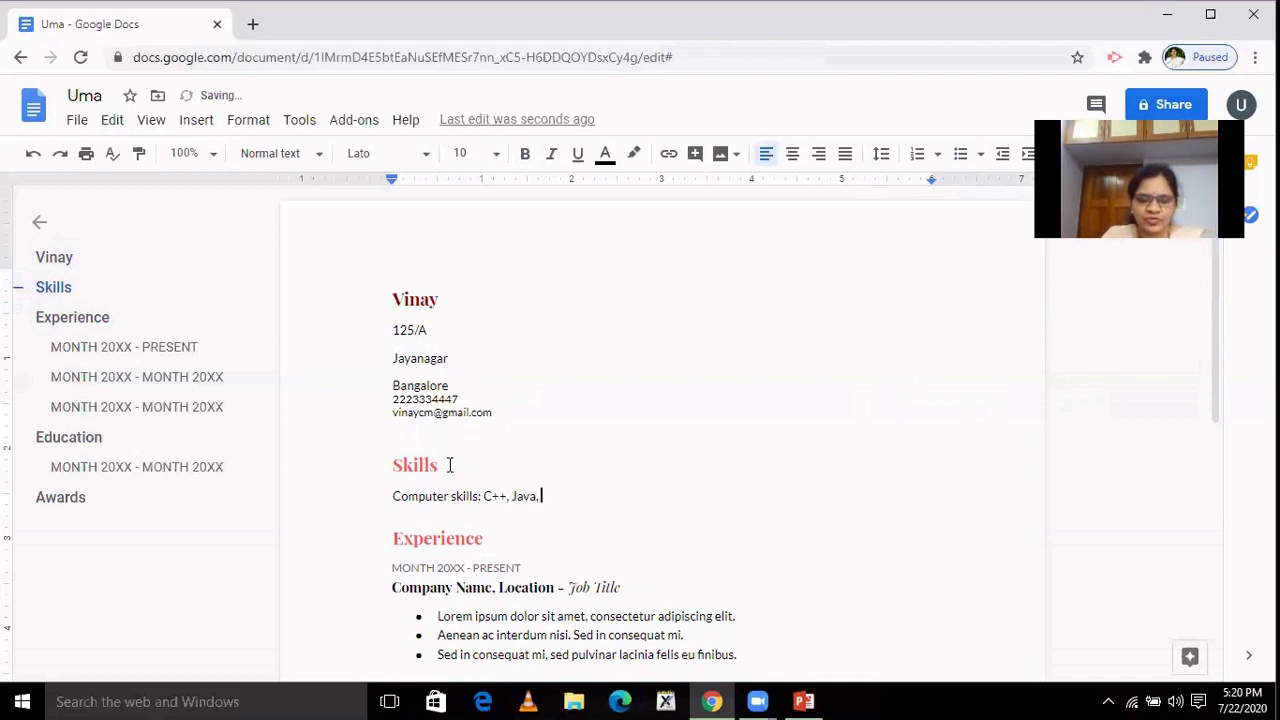
{"action": "type", "text": " Tal"}
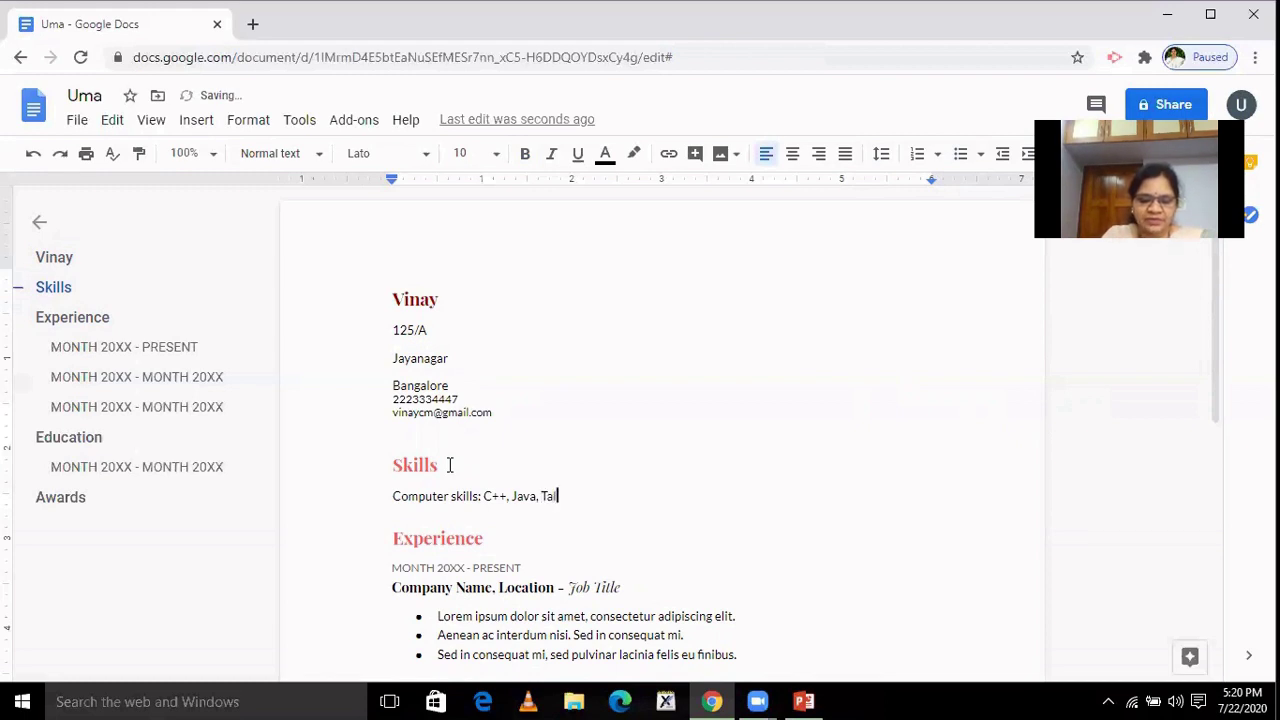
{"action": "type", "text": "ly"}
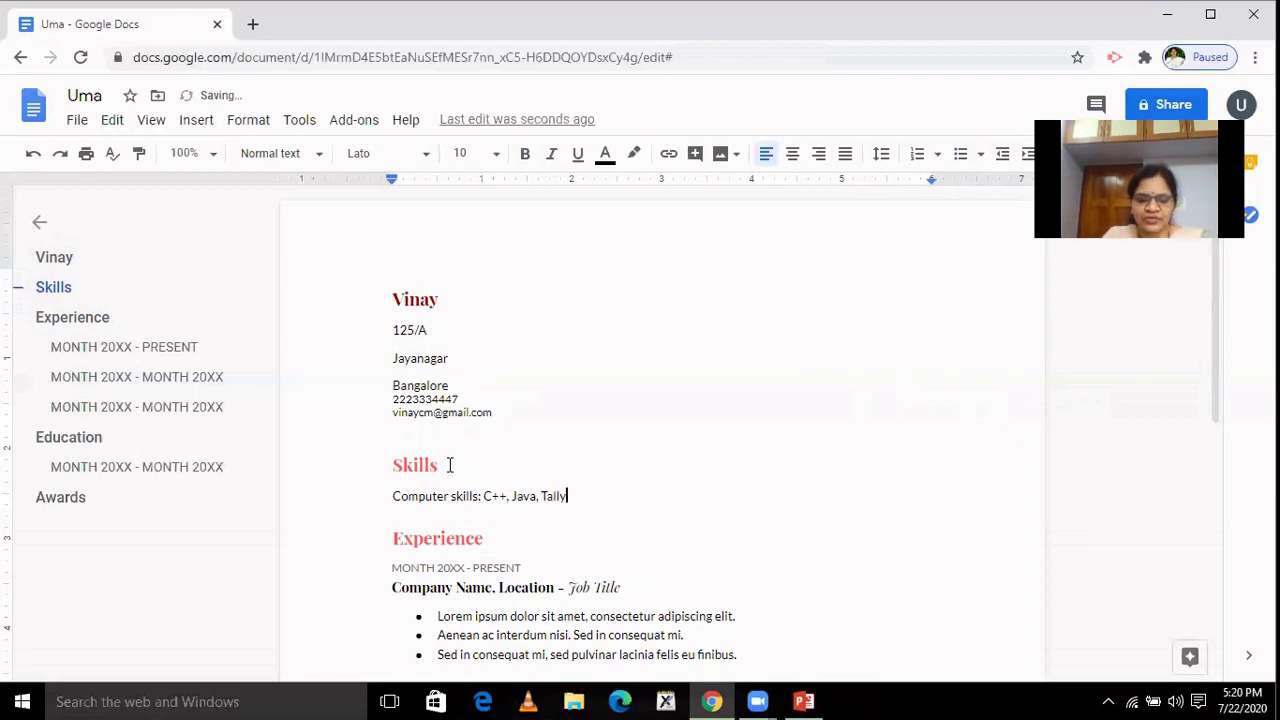
{"action": "type", "text": ", MS"}
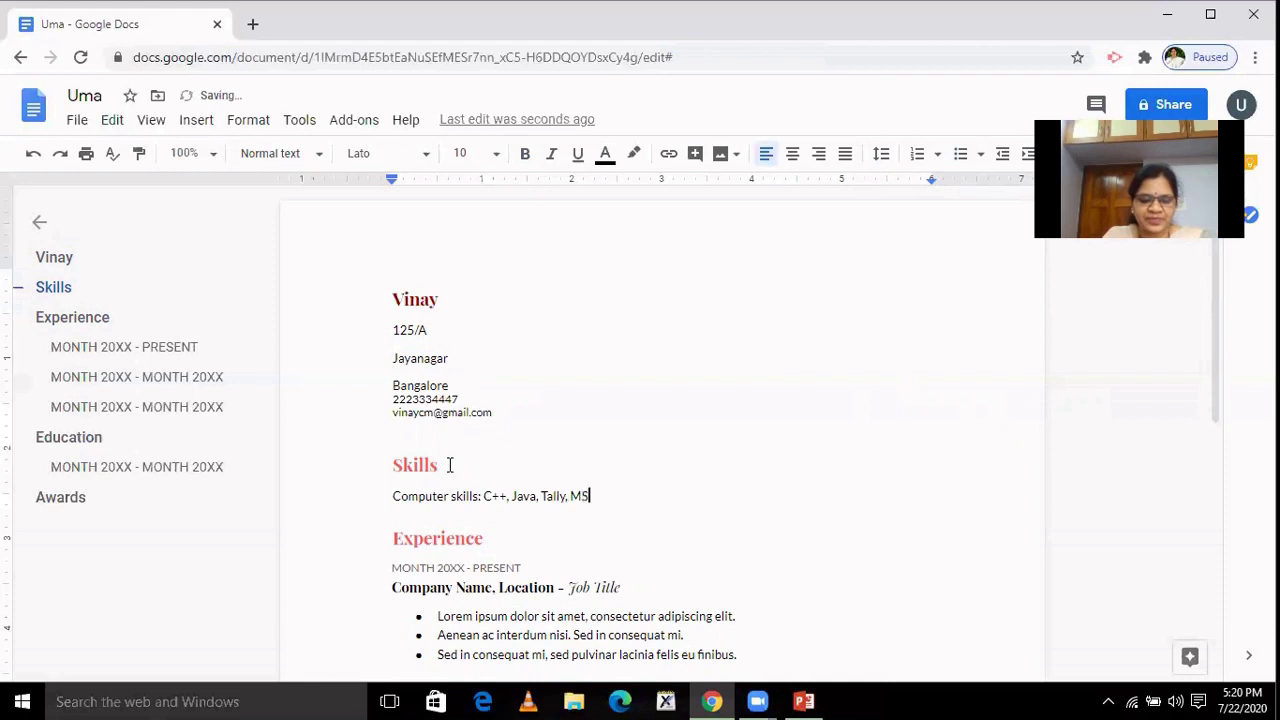
{"action": "type", "text": " Offi"}
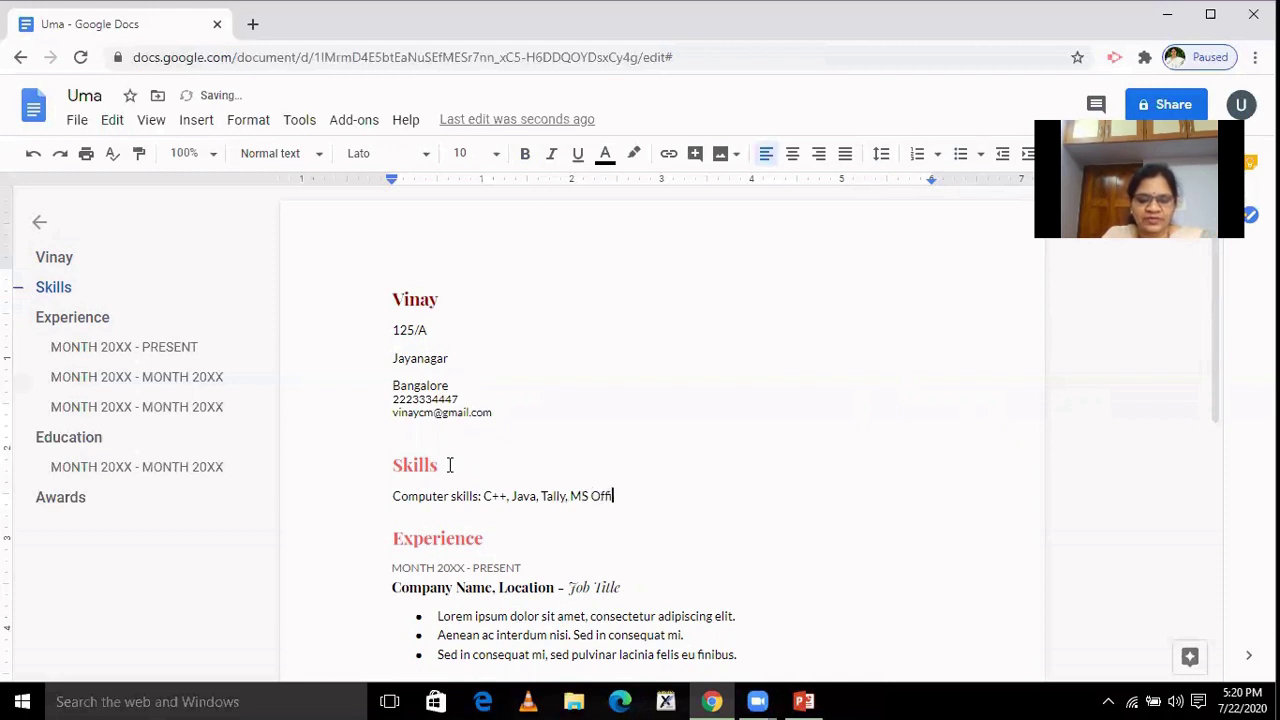
{"action": "type", "text": "c"}
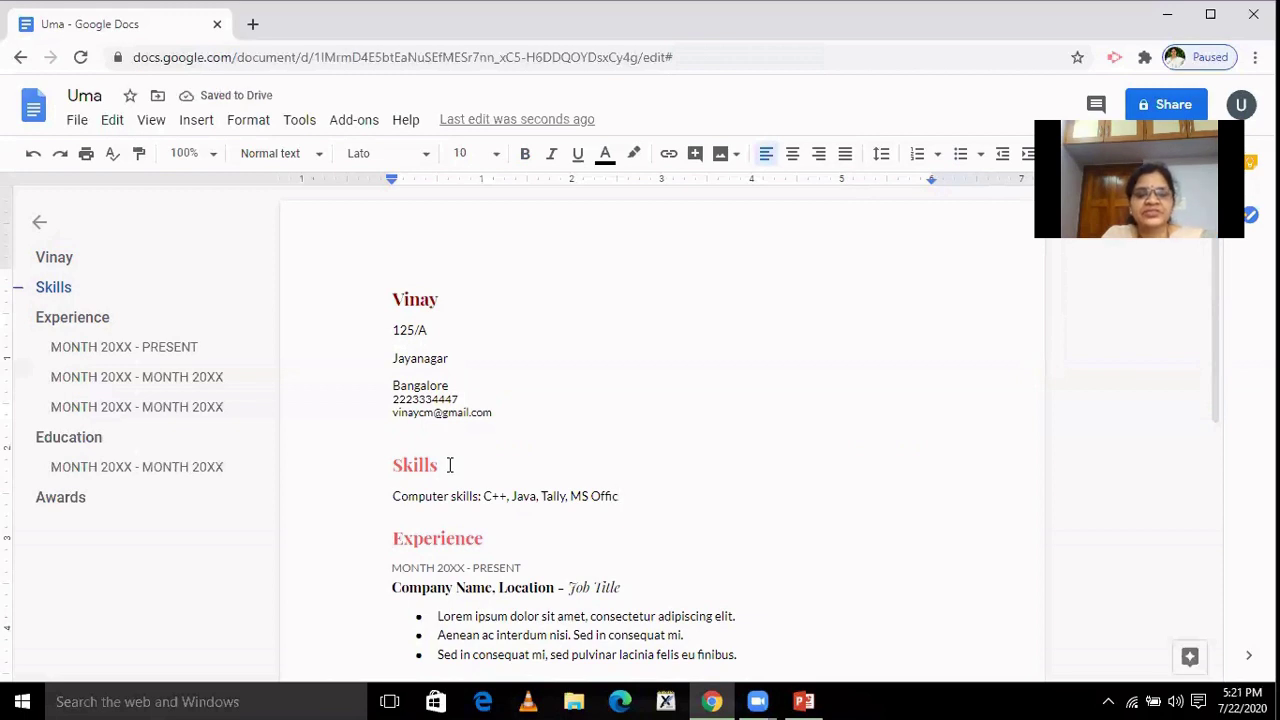
{"action": "type", "text": "e"}
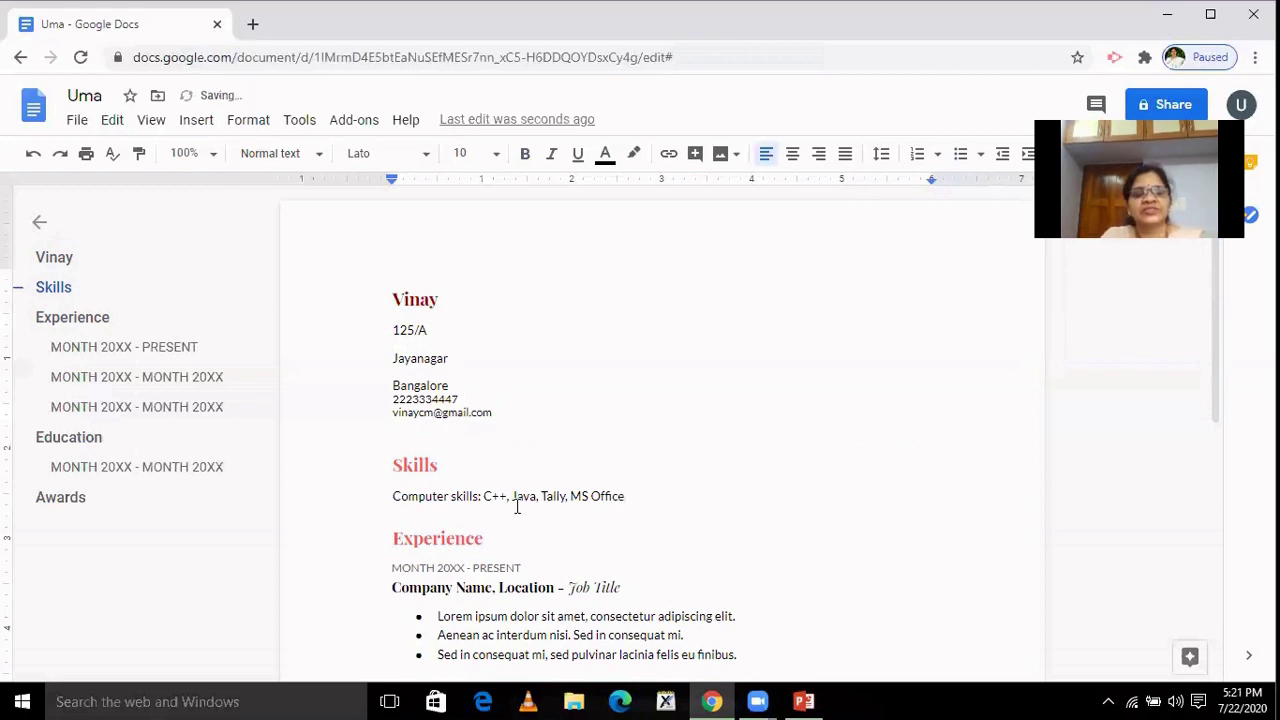
Add a second Skills line 'Leadership, Time management', correcting the Leadership misspelling.
{"action": "key", "text": "Return"}
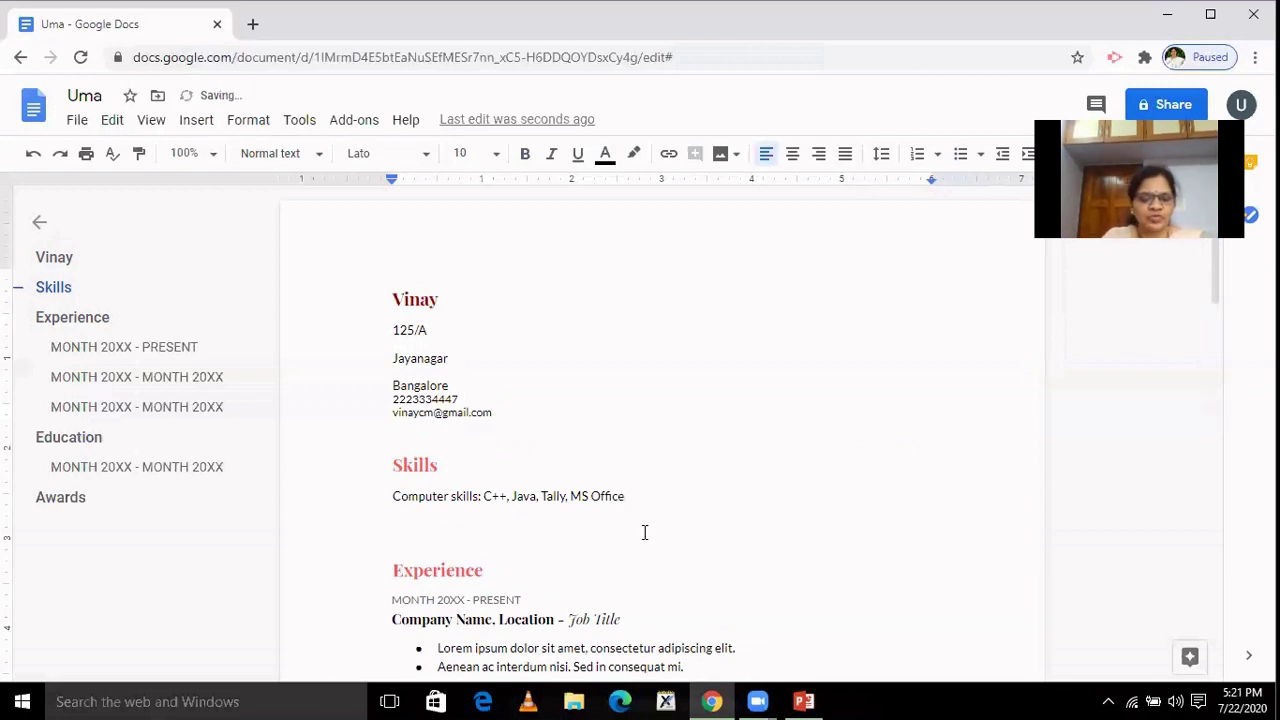
{"action": "type", "text": "Lea"}
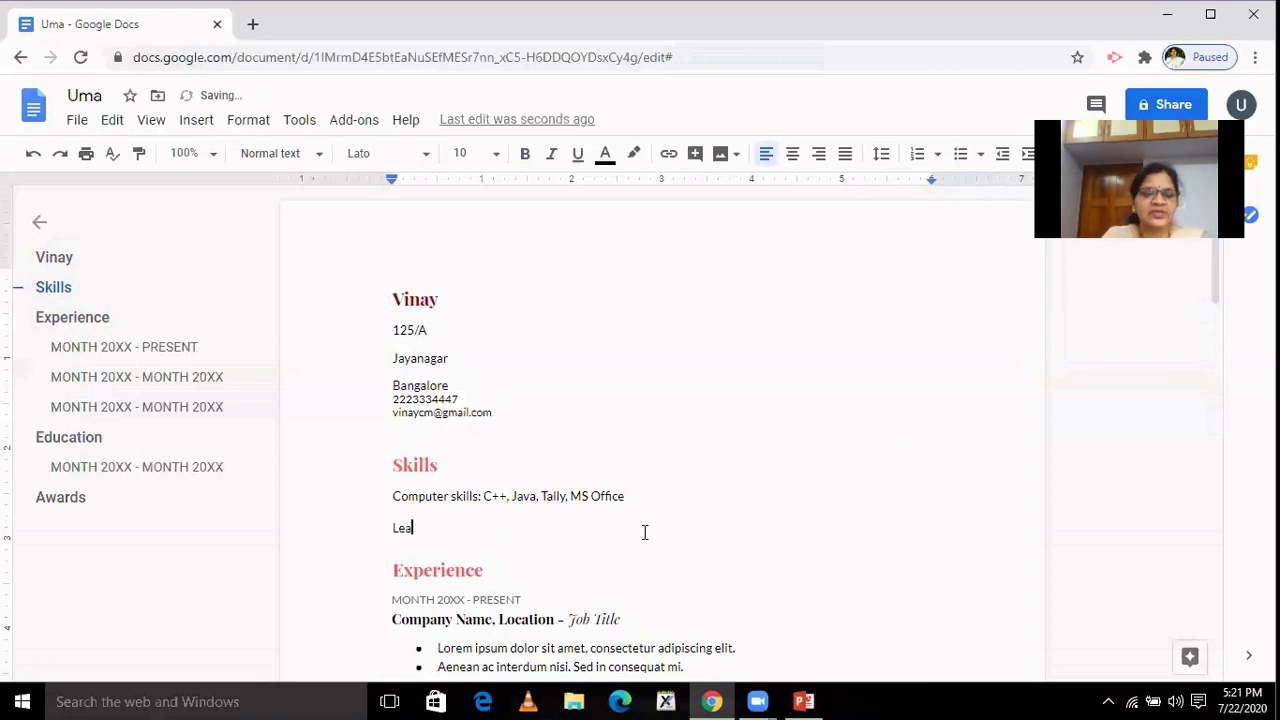
{"action": "type", "text": "rde"}
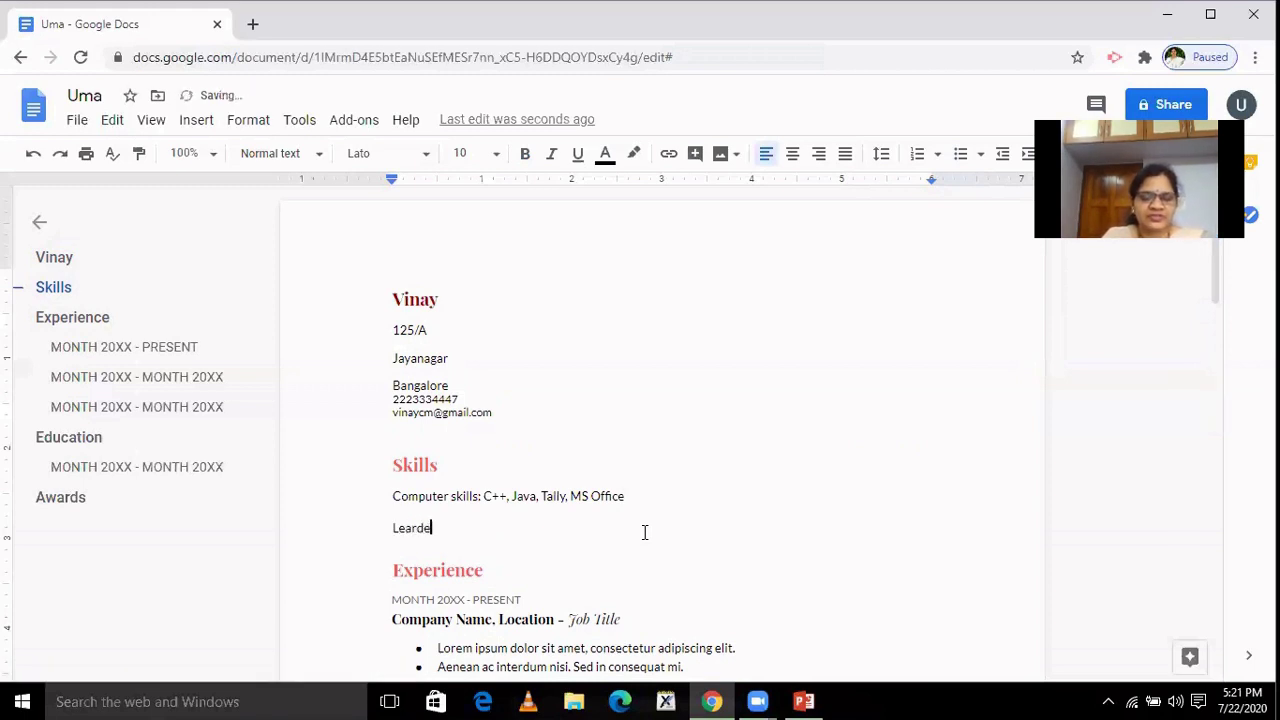
{"action": "type", "text": "rship"}
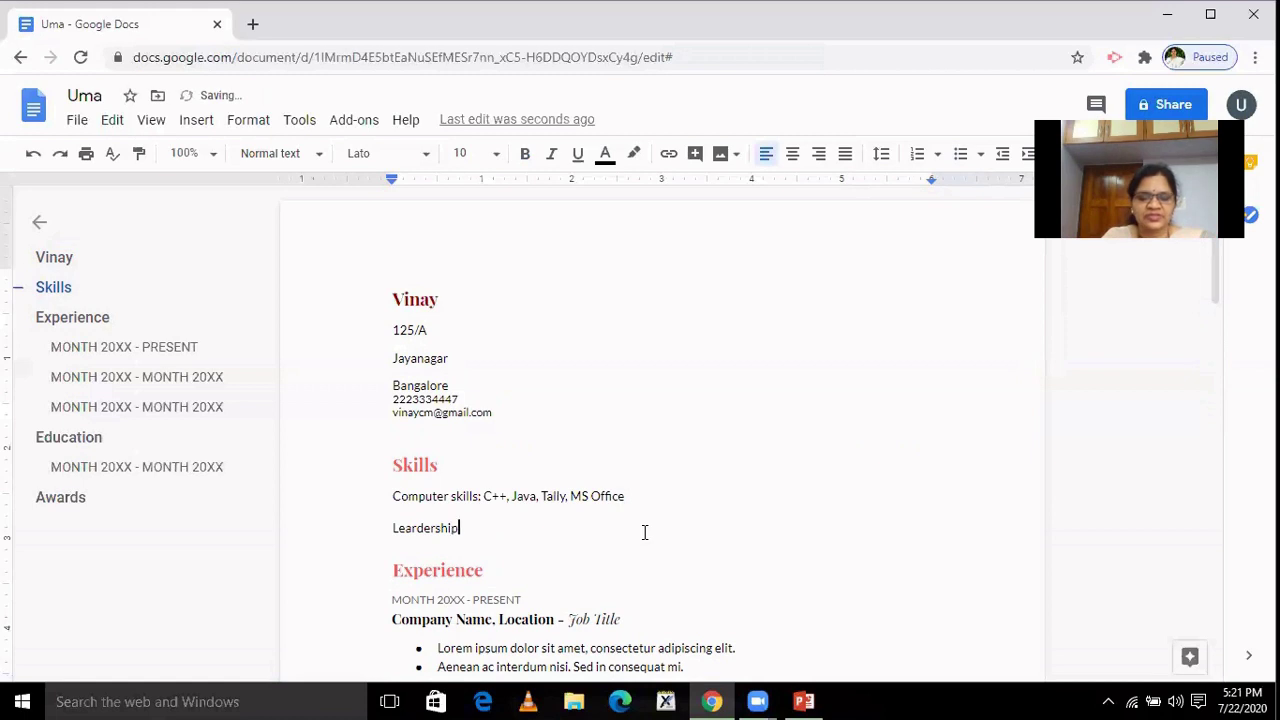
{"action": "type", "text": ", "}
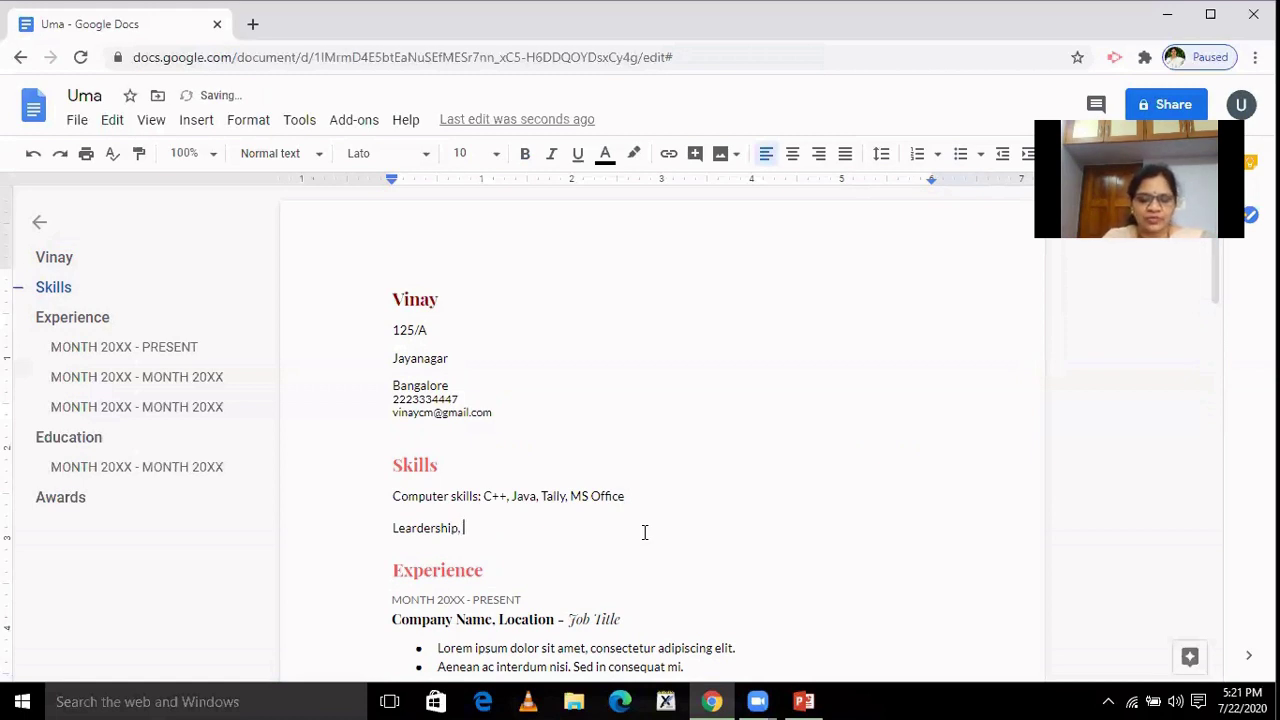
{"action": "type", "text": "Ma"}
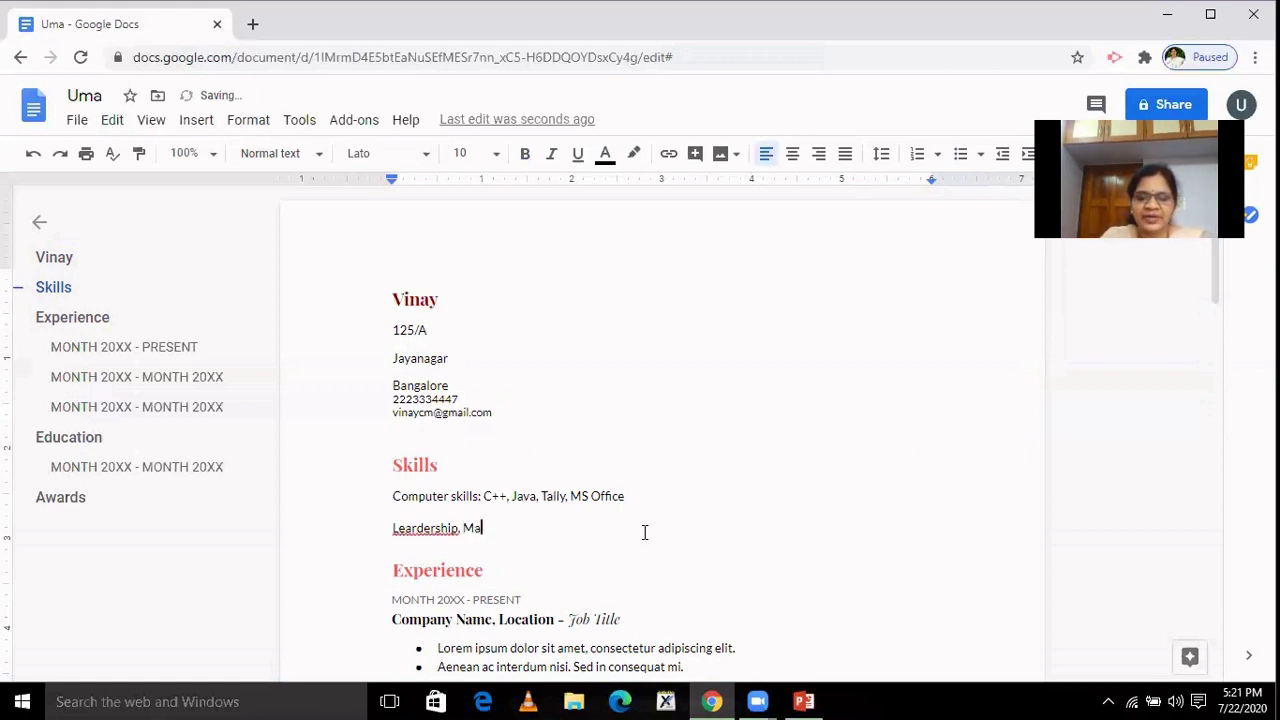
{"action": "key", "text": "BackSpace"}
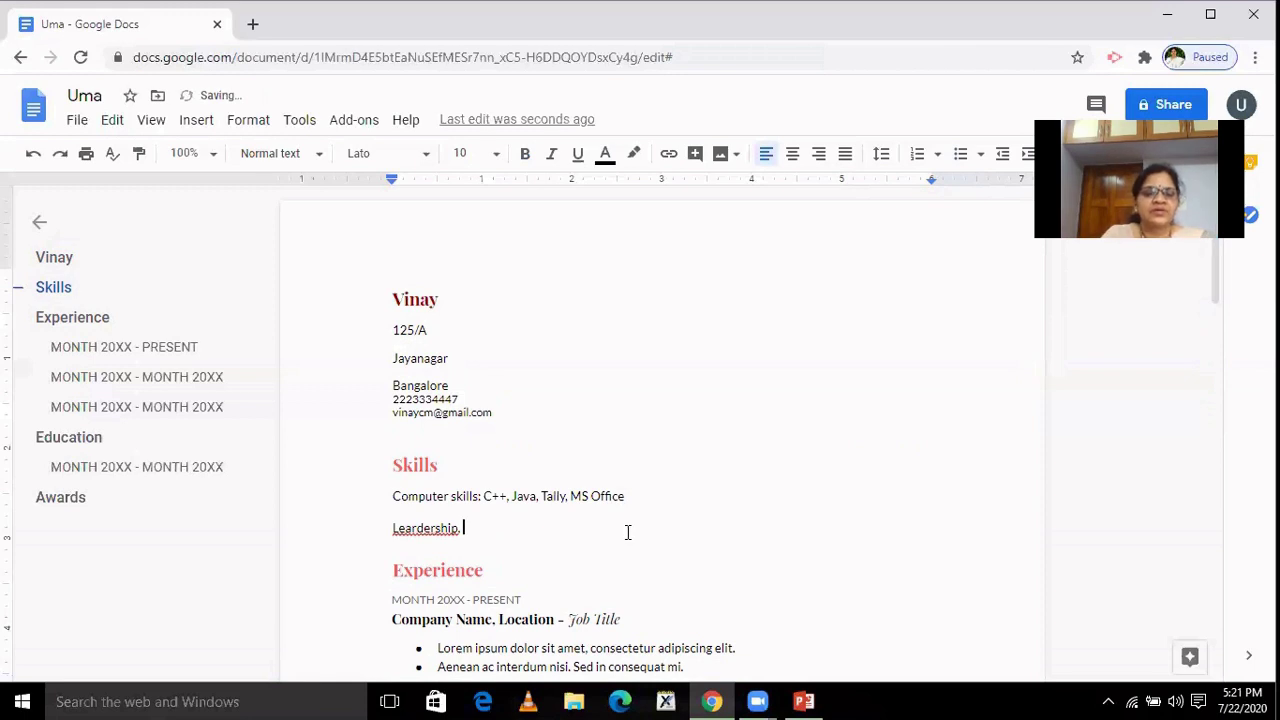
{"action": "left_click", "coordinate": [427, 530]}
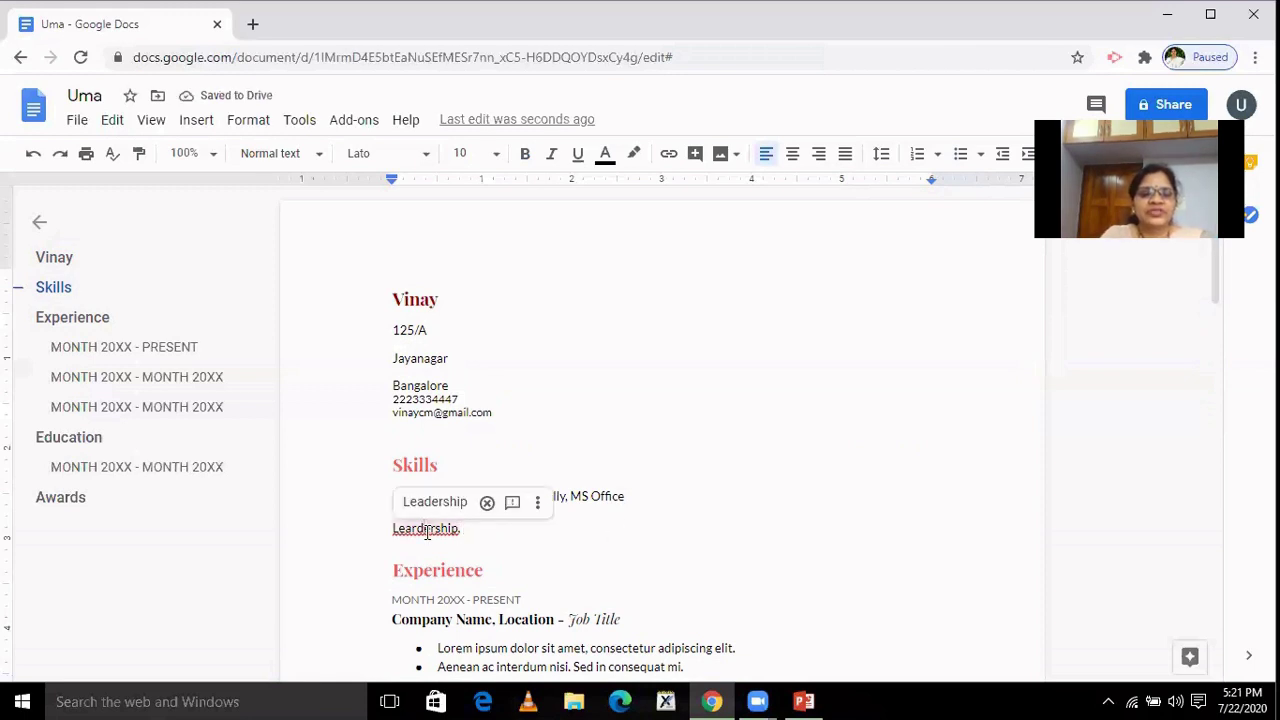
{"action": "left_click", "coordinate": [428, 503]}
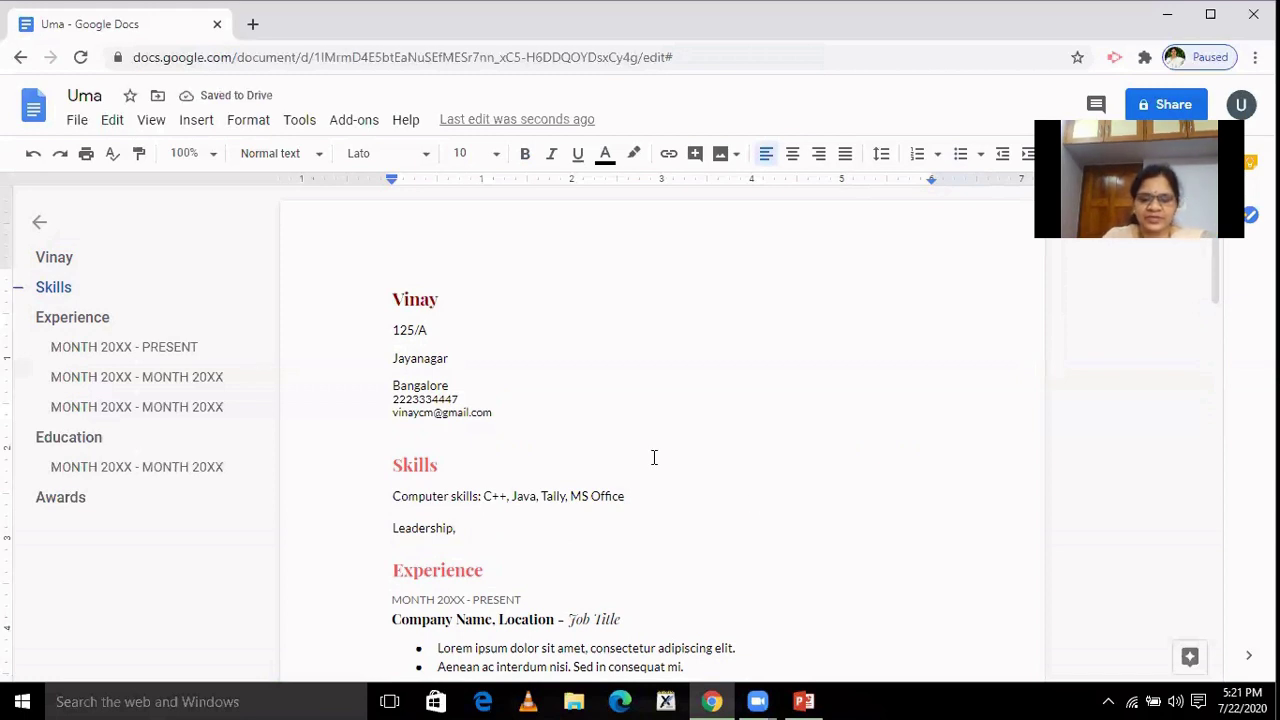
{"action": "type", "text": ", "}
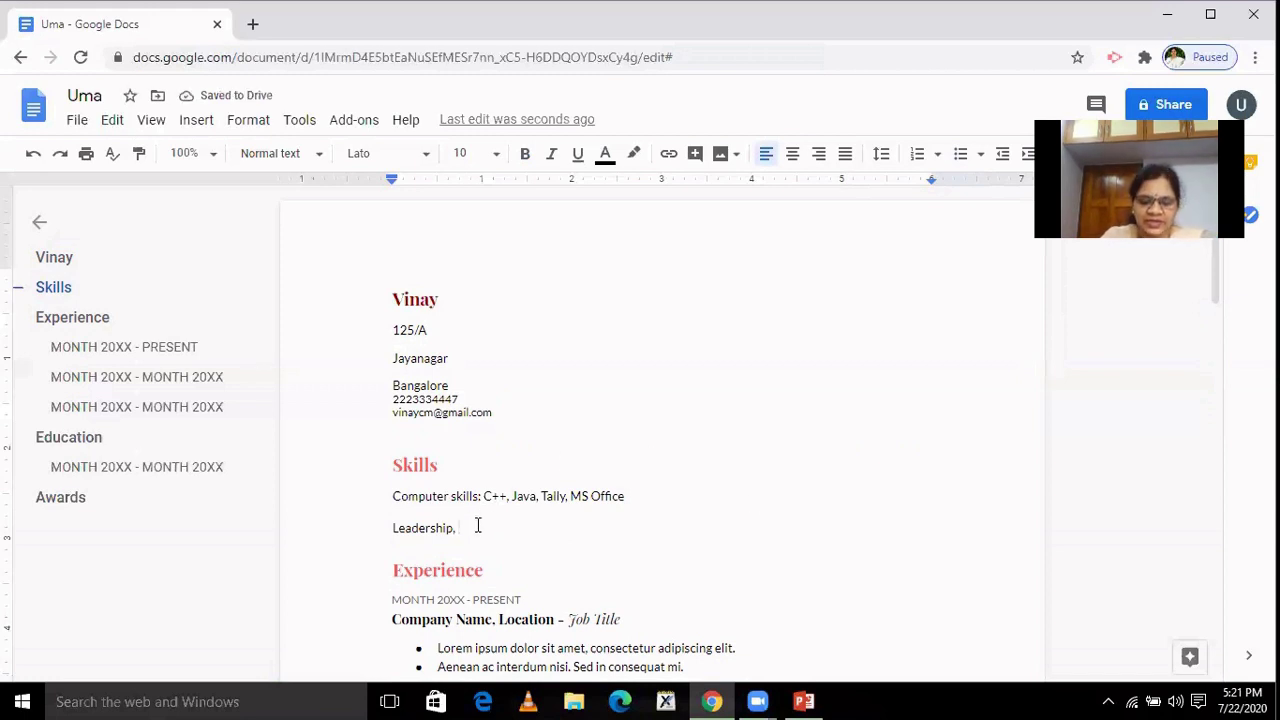
{"action": "type", "text": "Time"}
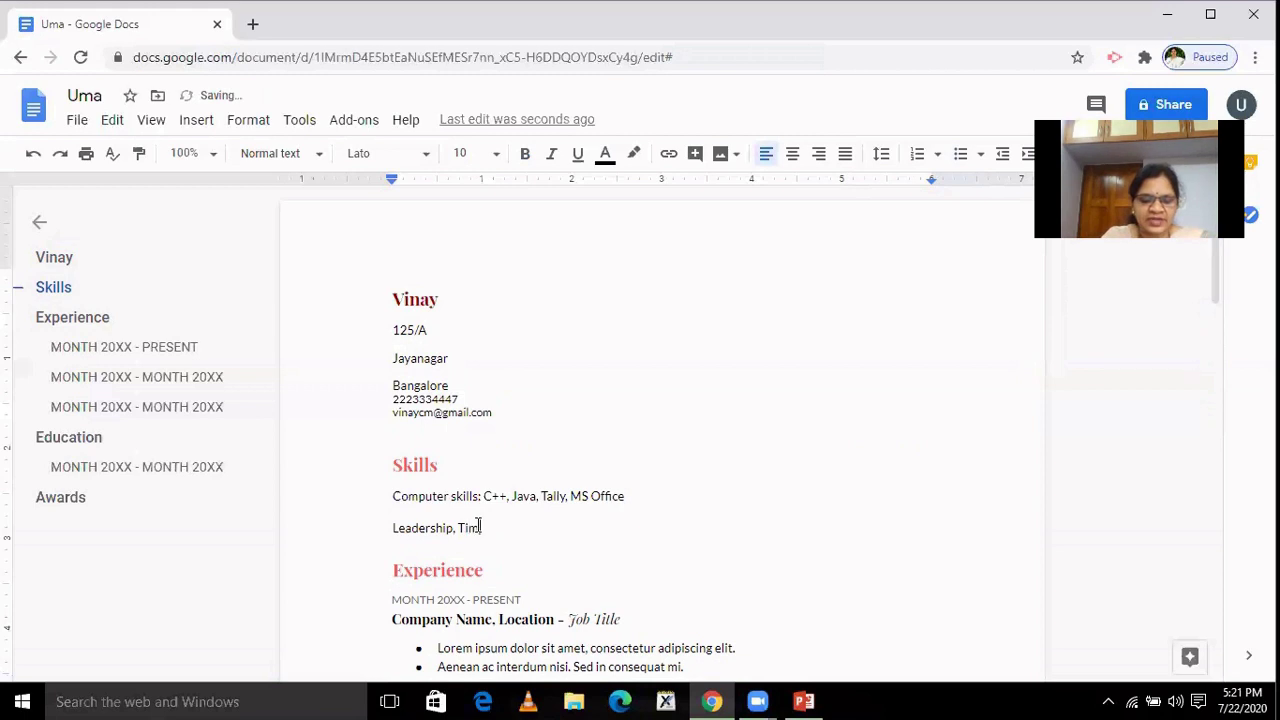
{"action": "type", "text": " man"}
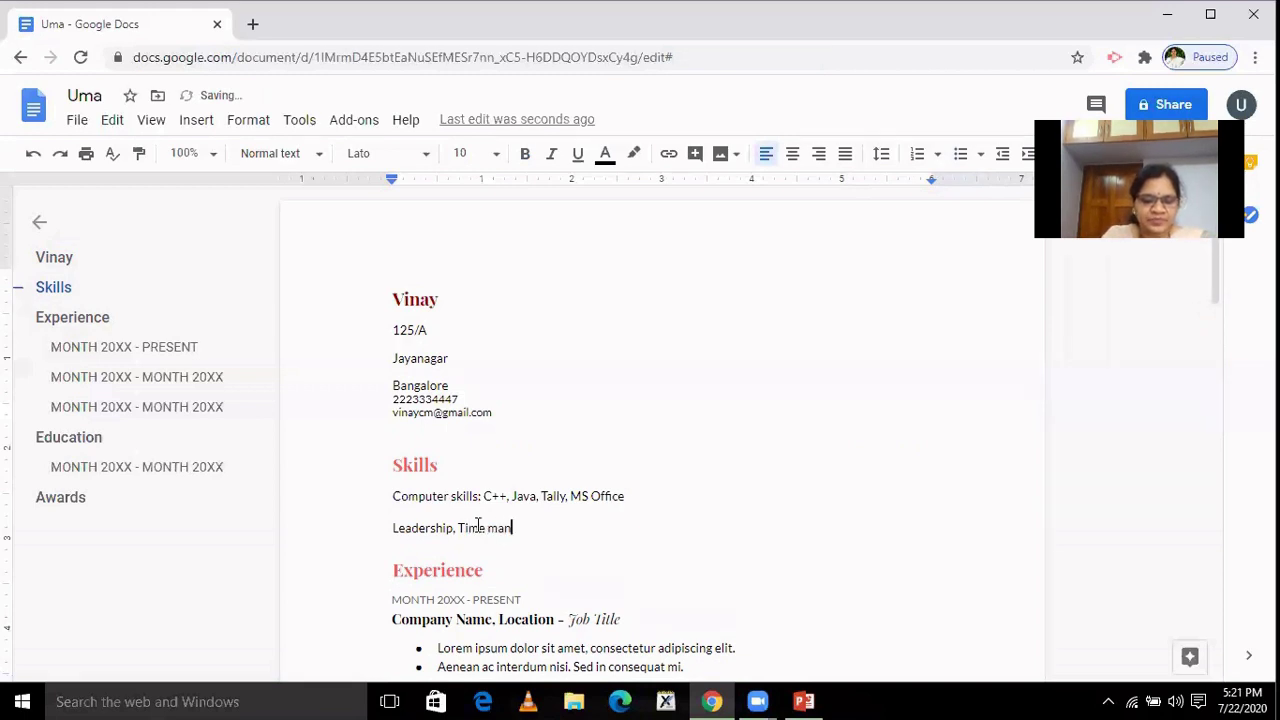
{"action": "type", "text": "agemen"}
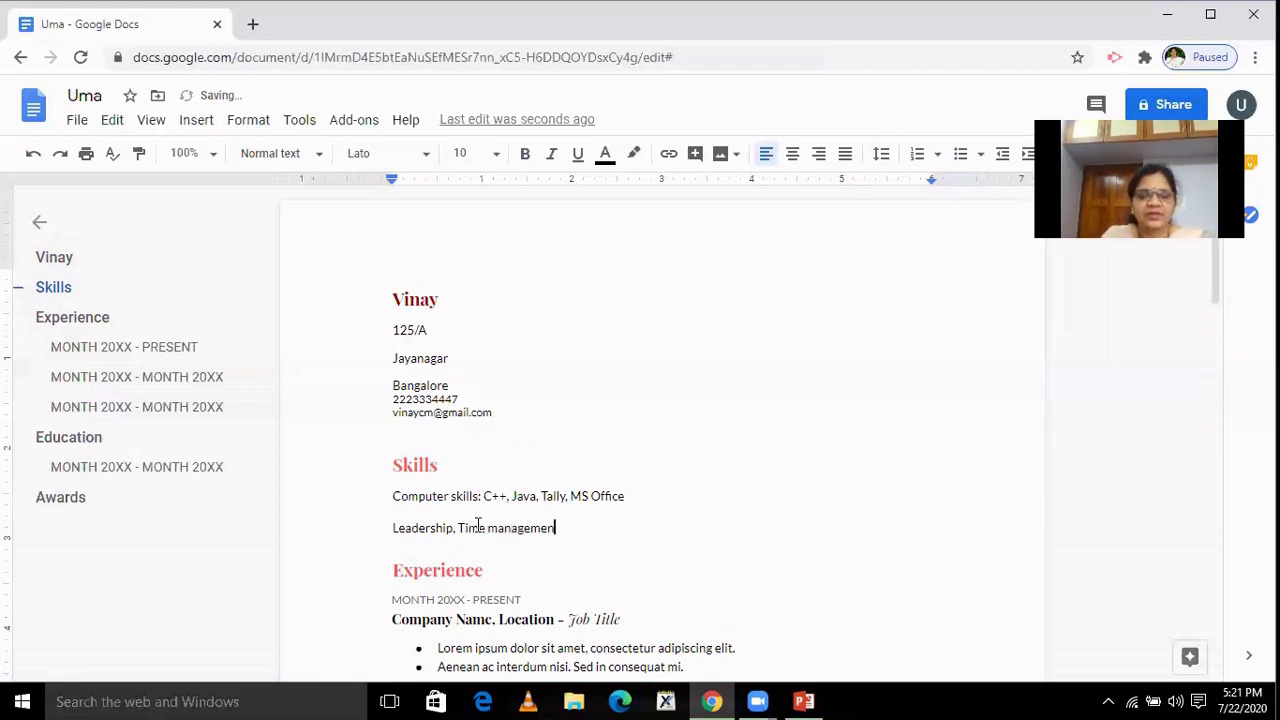
{"action": "type", "text": "t"}
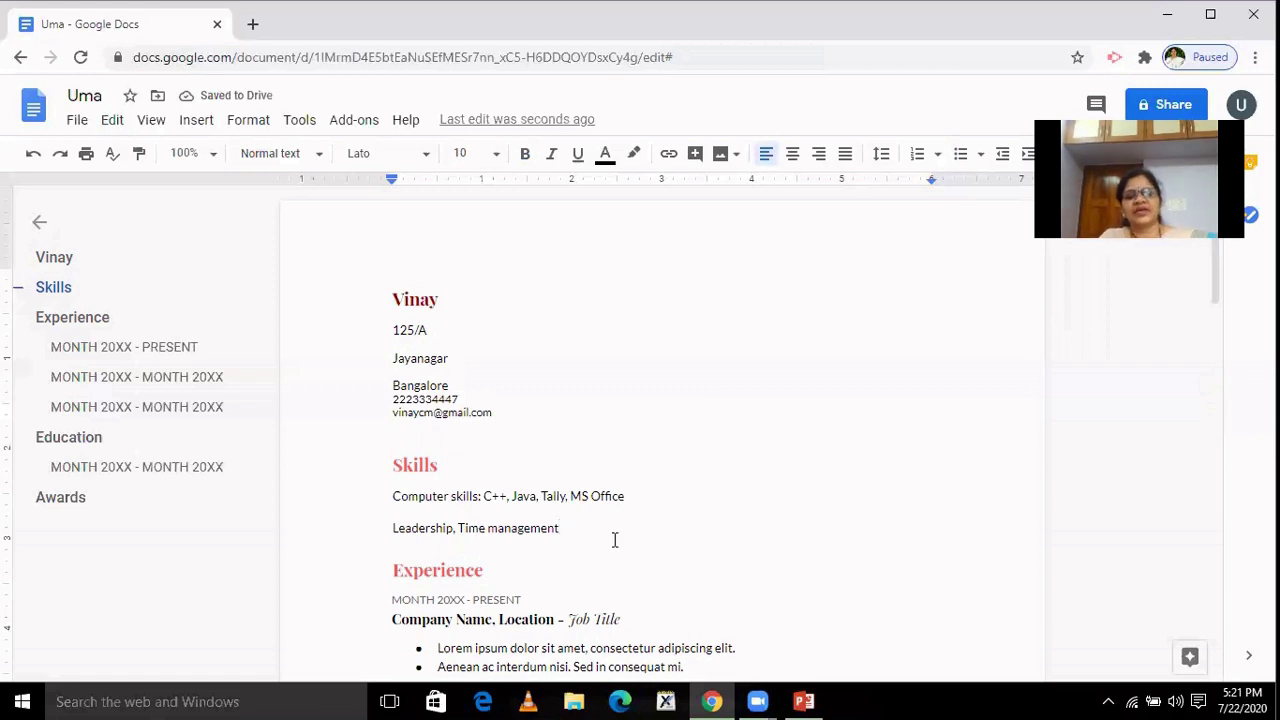
{"action": "left_click_drag", "start_coordinate": [1224, 300], "coordinate": [1229, 346]}
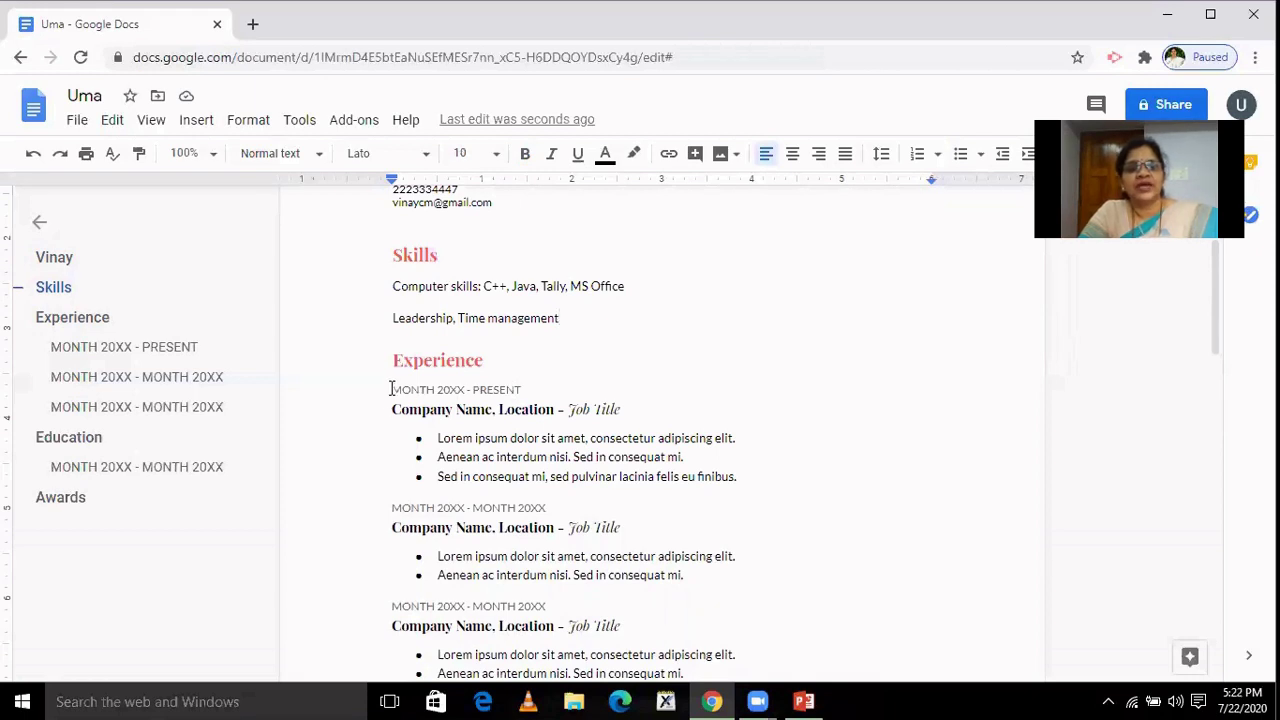
Replace the first job's 'MONTH 20XX - PRESENT' dates with 'January 2018 to till date'.
{"action": "left_click_drag", "start_coordinate": [391, 389], "coordinate": [465, 392]}
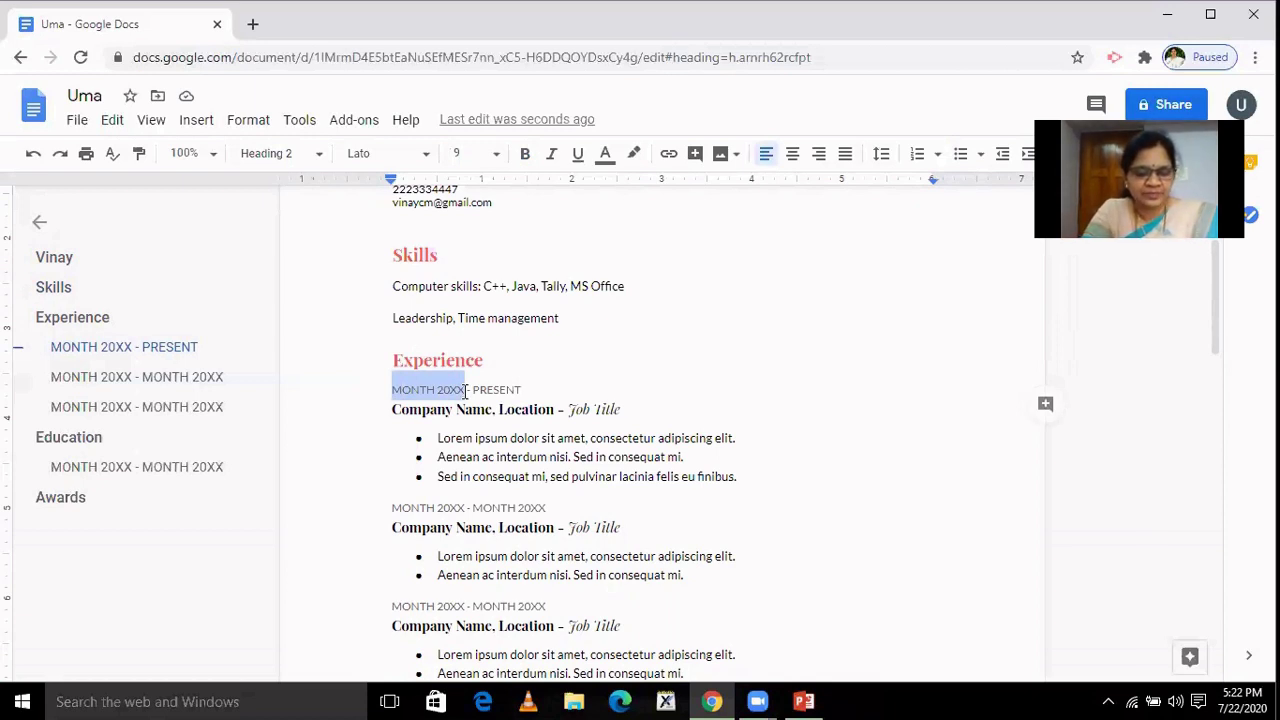
{"action": "type", "text": "January"}
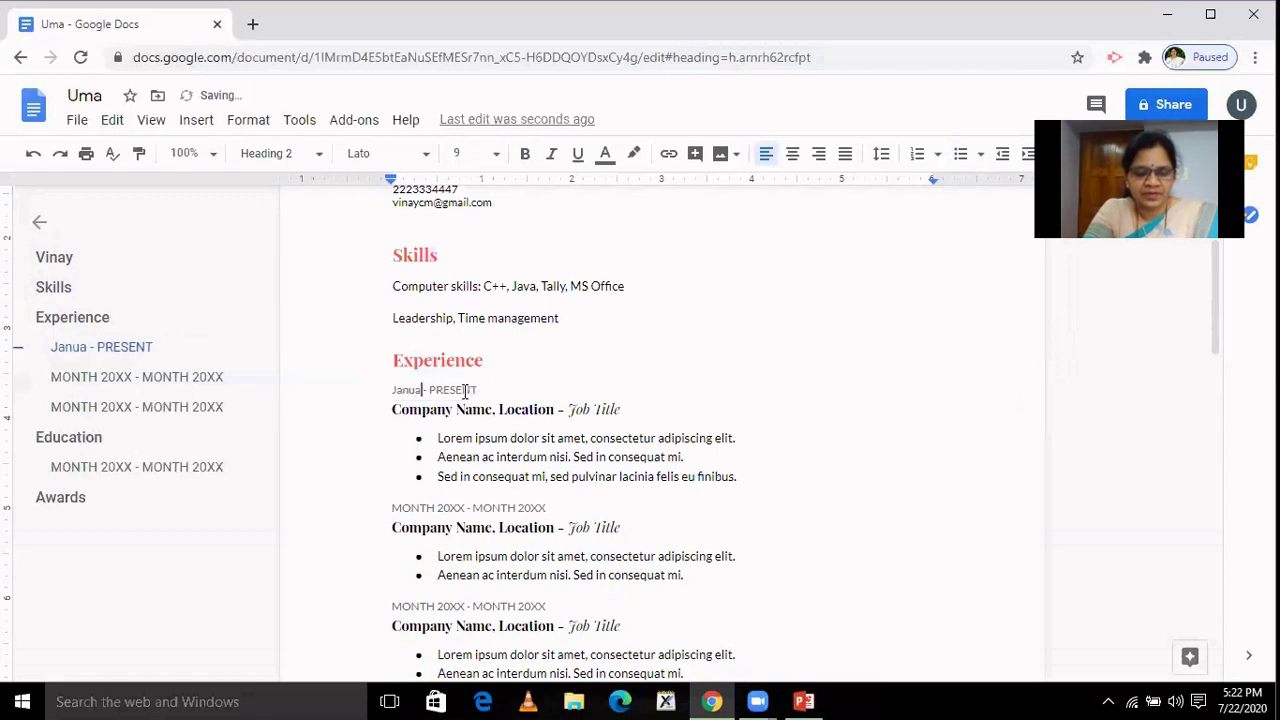
{"action": "type", "text": " 2018"}
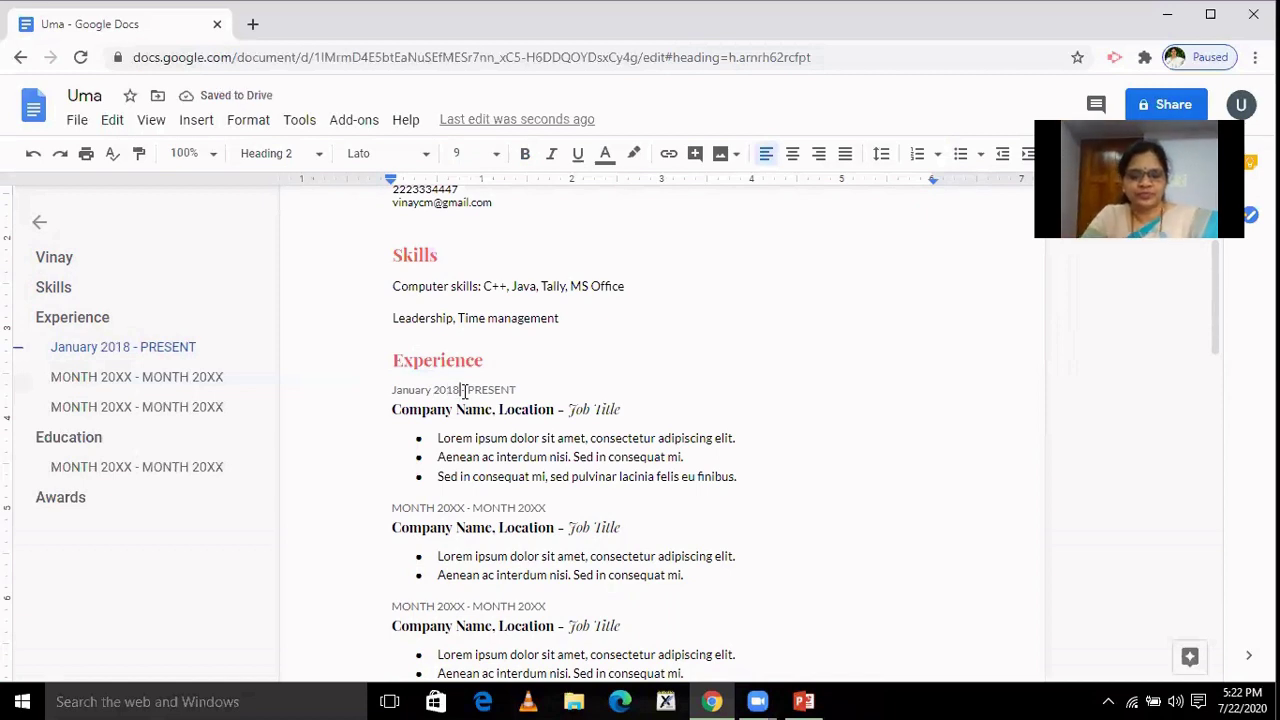
{"action": "type", "text": "to "}
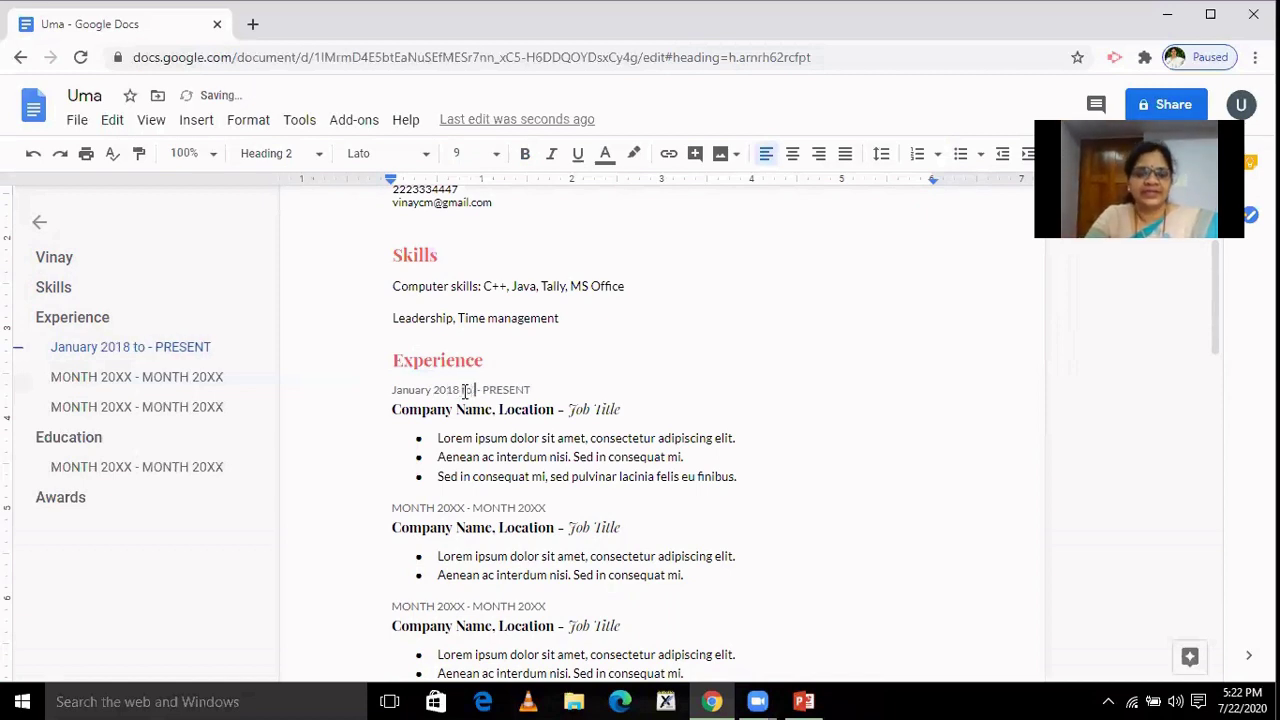
{"action": "type", "text": " till "}
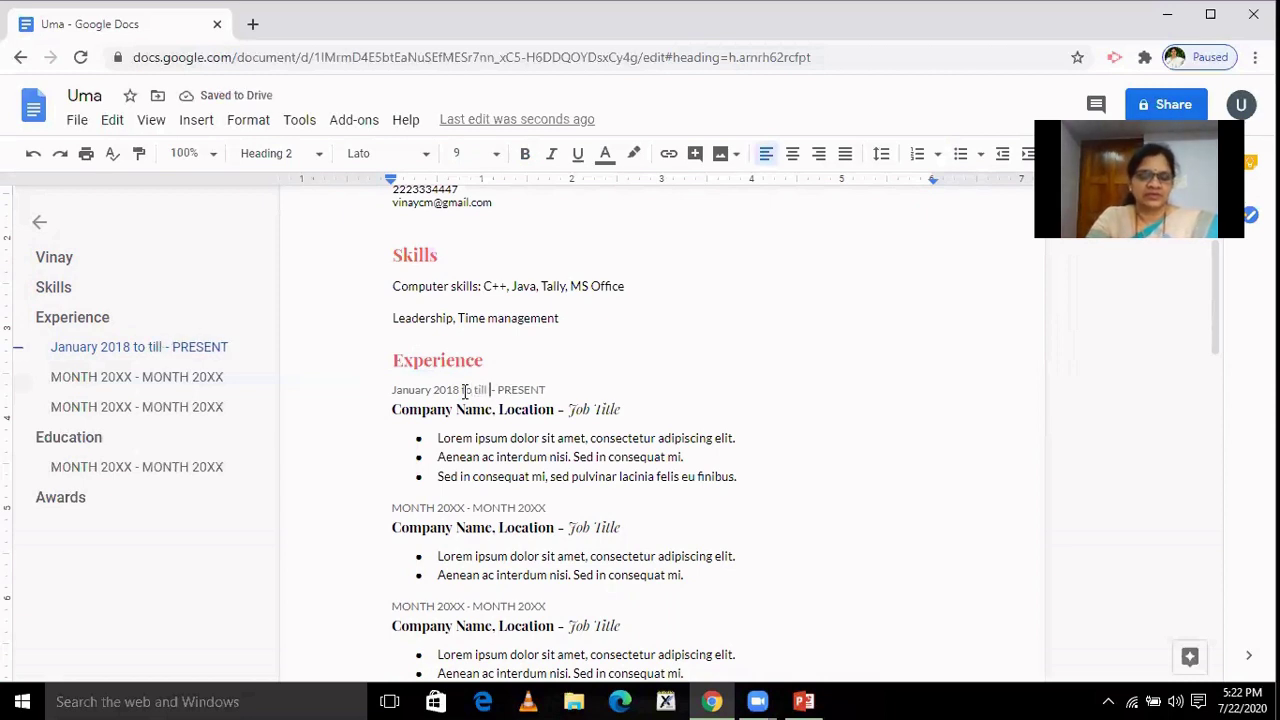
{"action": "type", "text": "date"}
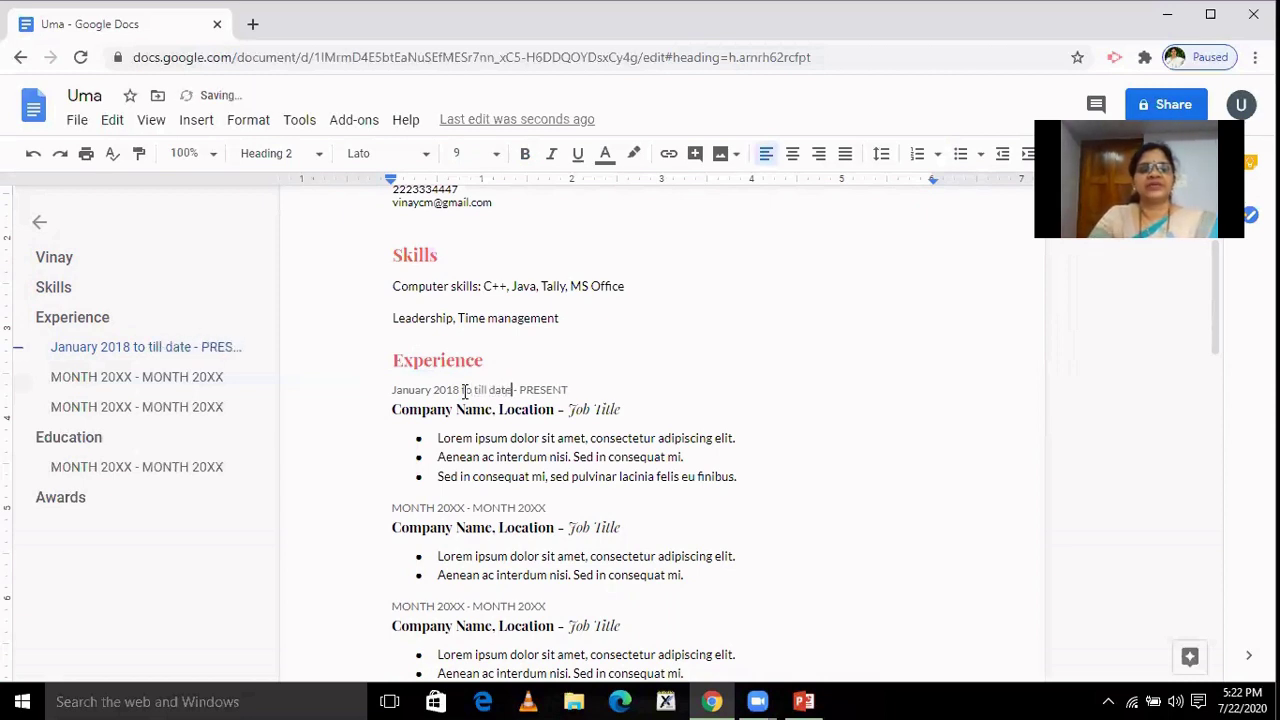
{"action": "key", "text": "Delete"}
{"action": "key", "text": "Delete"}
{"action": "key", "text": "Delete"}
{"action": "key", "text": "Delete"}
{"action": "key", "text": "Delete"}
{"action": "key", "text": "Delete"}
{"action": "key", "text": "Delete"}
{"action": "key", "text": "Delete"}
{"action": "key", "text": "Delete"}
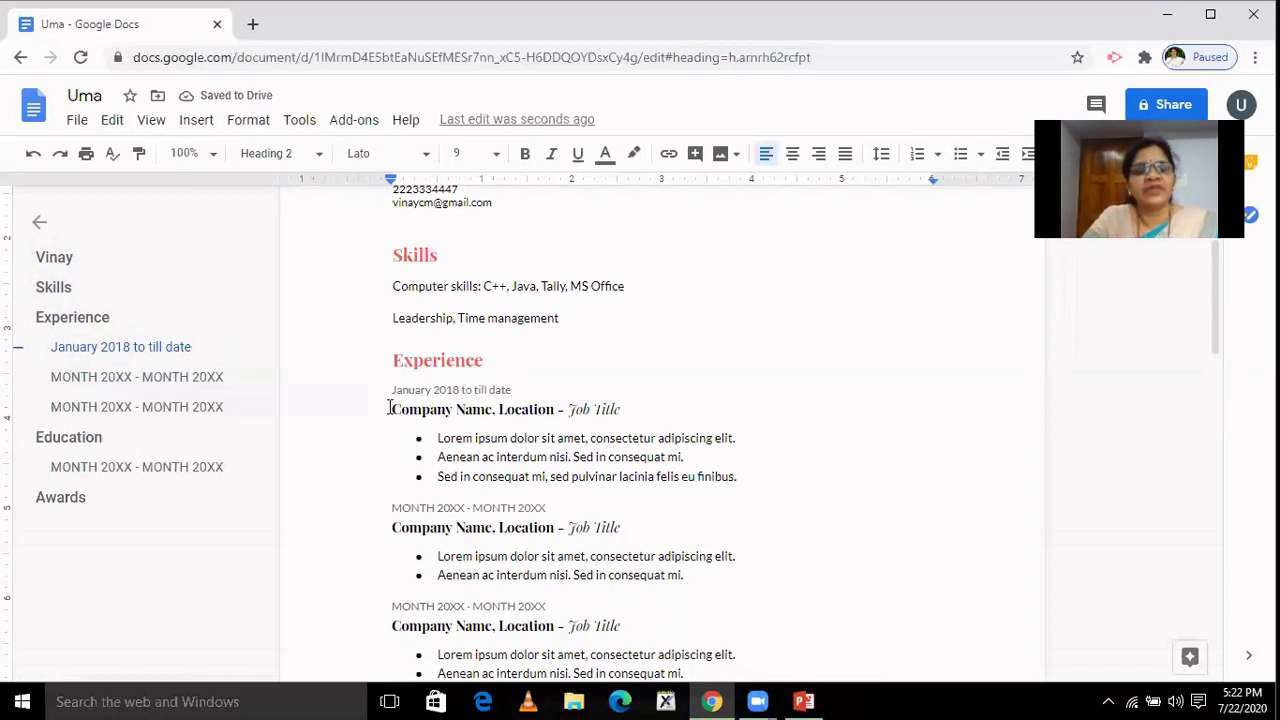
Replace the first job's Company Name and Location placeholders with 'XYZ Co. Ltd.' and 'Mumbai'.
{"action": "left_click_drag", "start_coordinate": [390, 408], "coordinate": [493, 413]}
{"action": "type", "text": "X"}
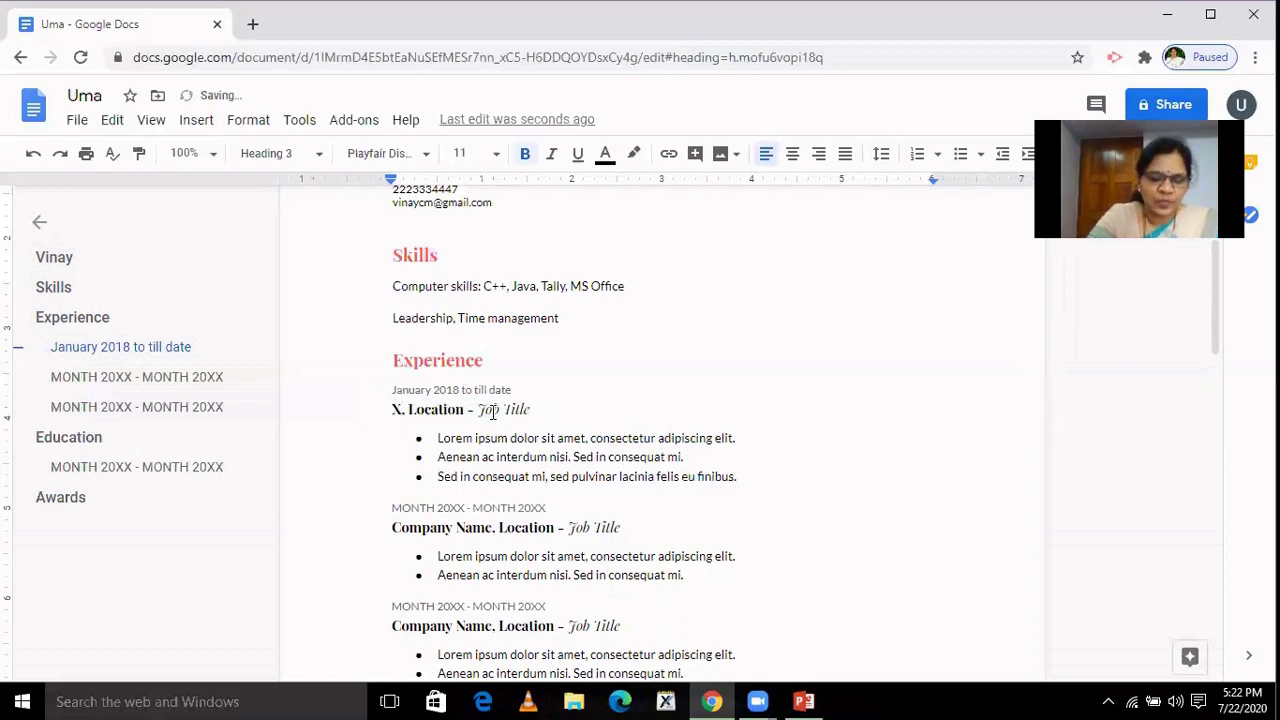
{"action": "type", "text": "YZ"}
{"action": "type", "text": " Co."}
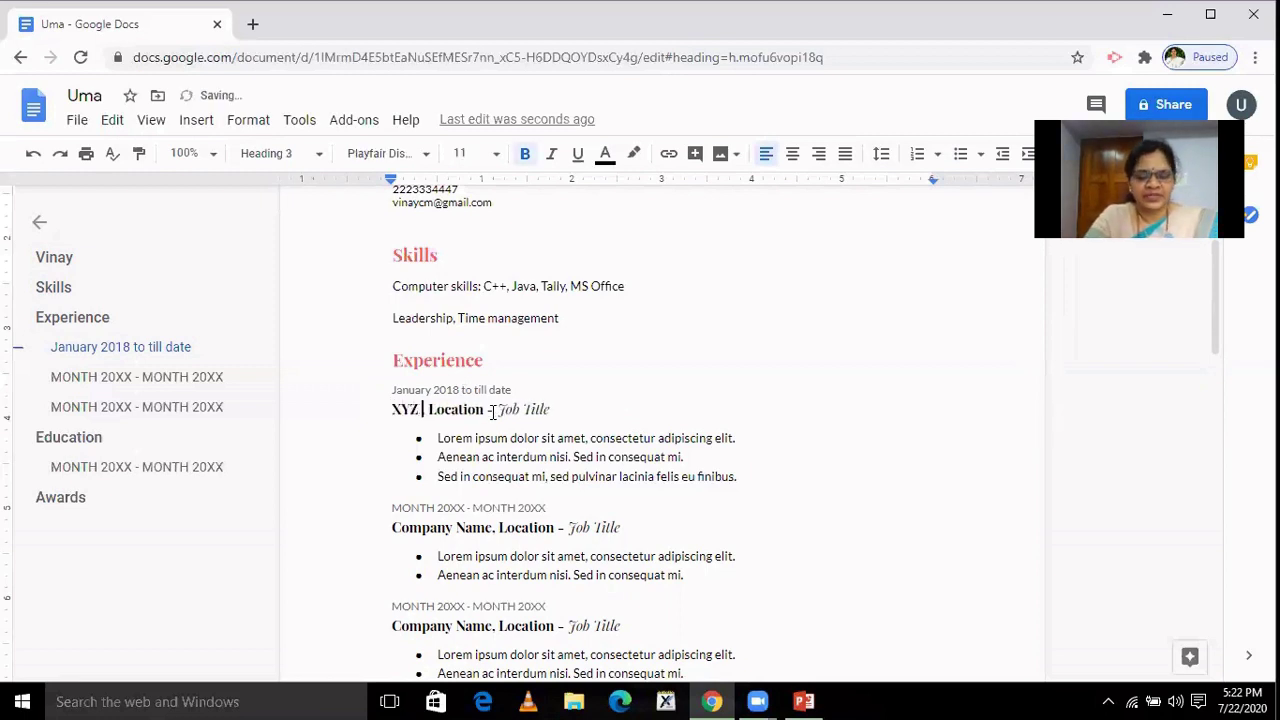
{"action": "type", "text": " I"}
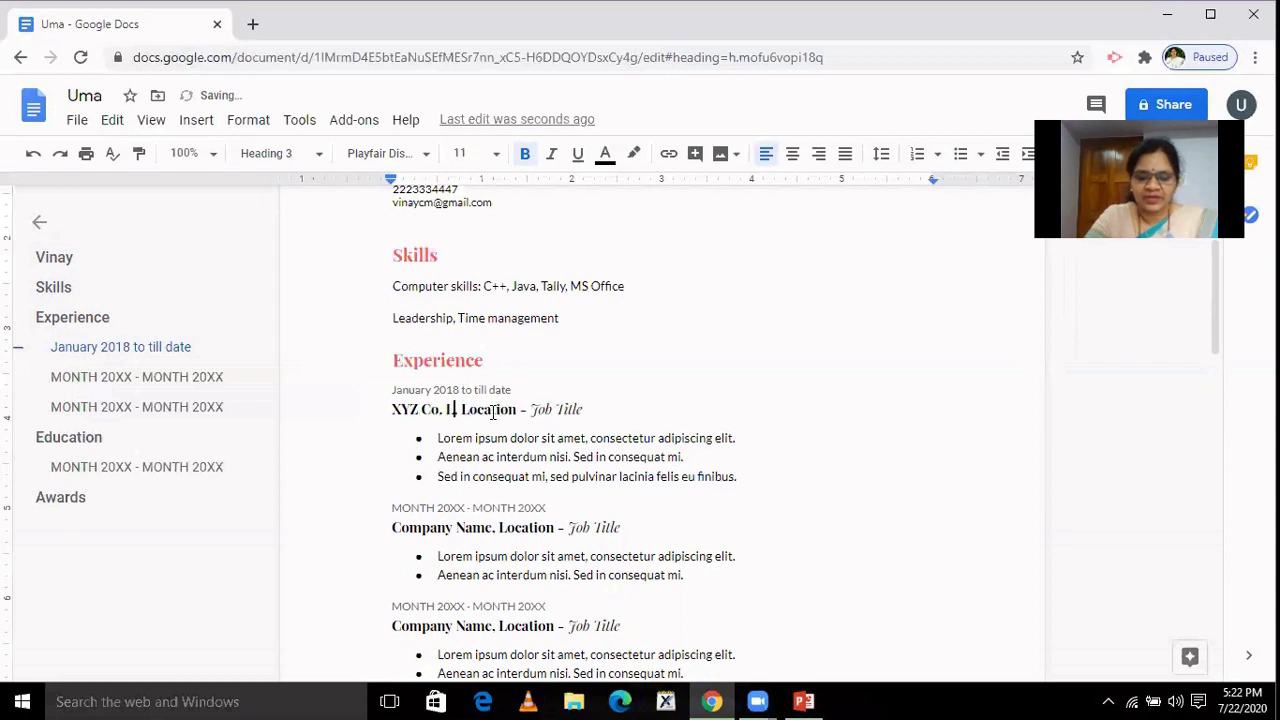
{"action": "type", "text": "t"}
{"action": "type", "text": "d.,"}
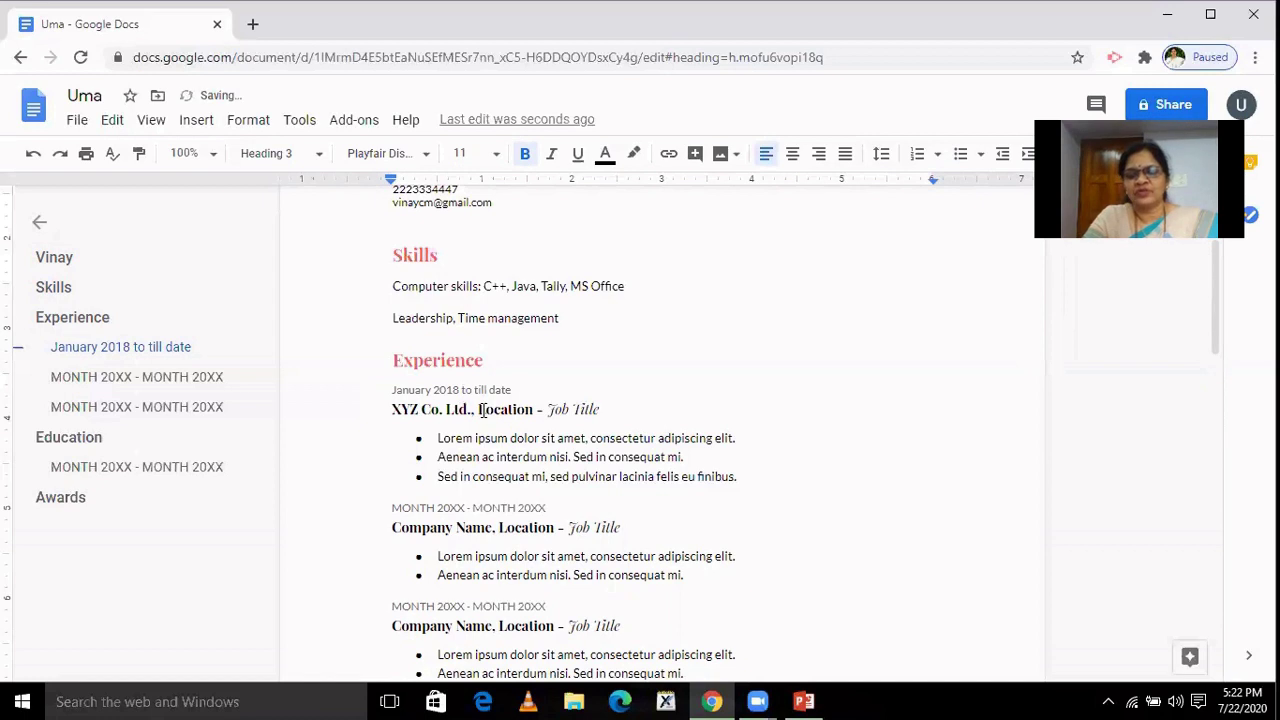
{"action": "key", "text": "Delete"}
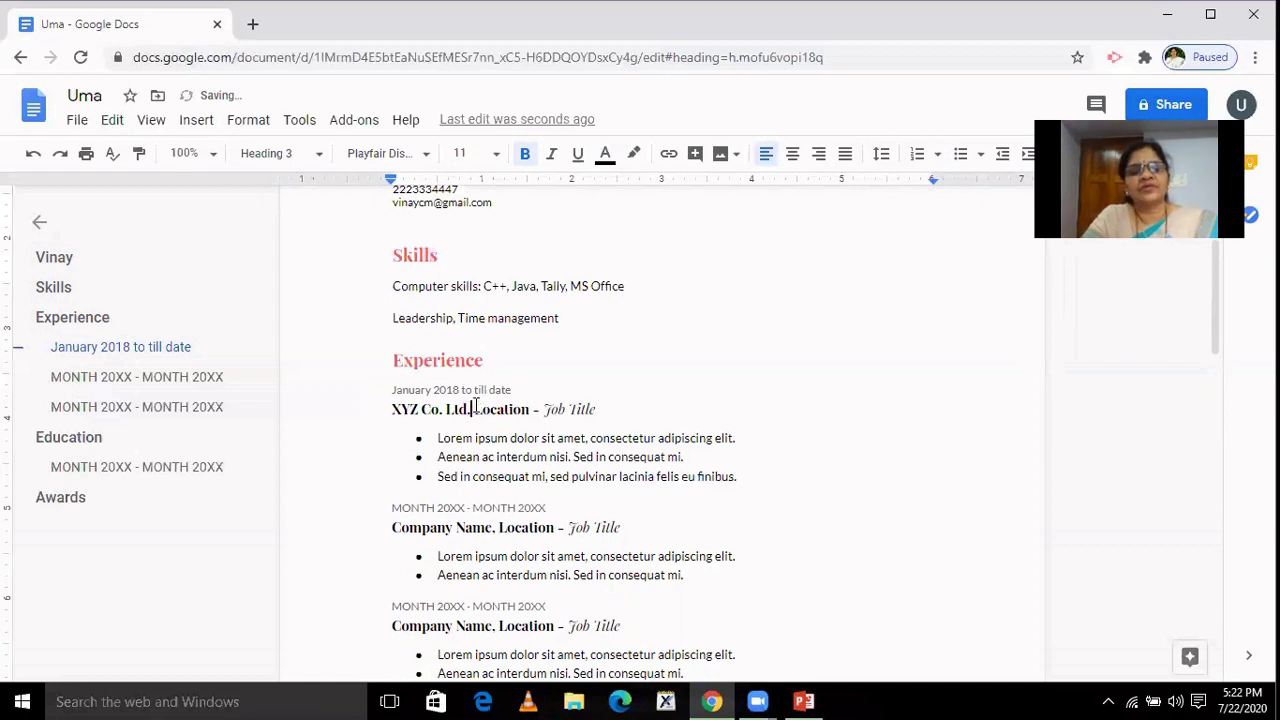
{"action": "left_click_drag", "start_coordinate": [474, 410], "coordinate": [532, 412]}
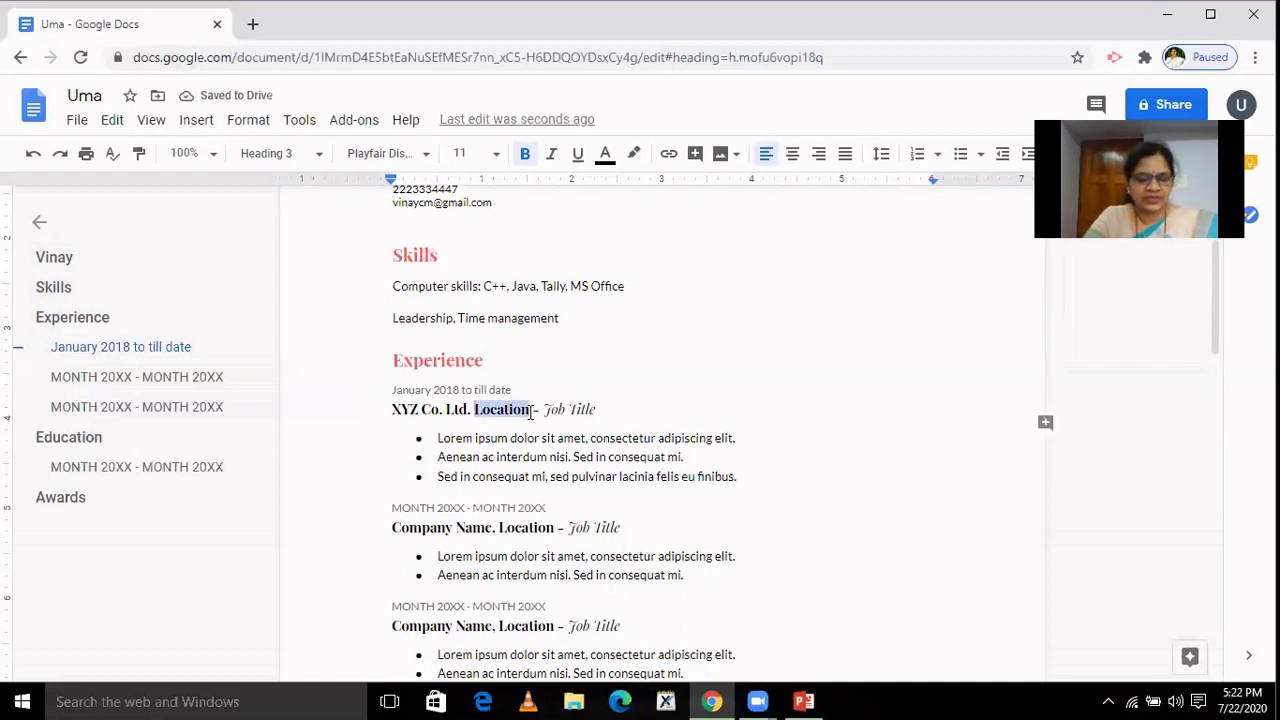
{"action": "type", "text": "Mumba"}
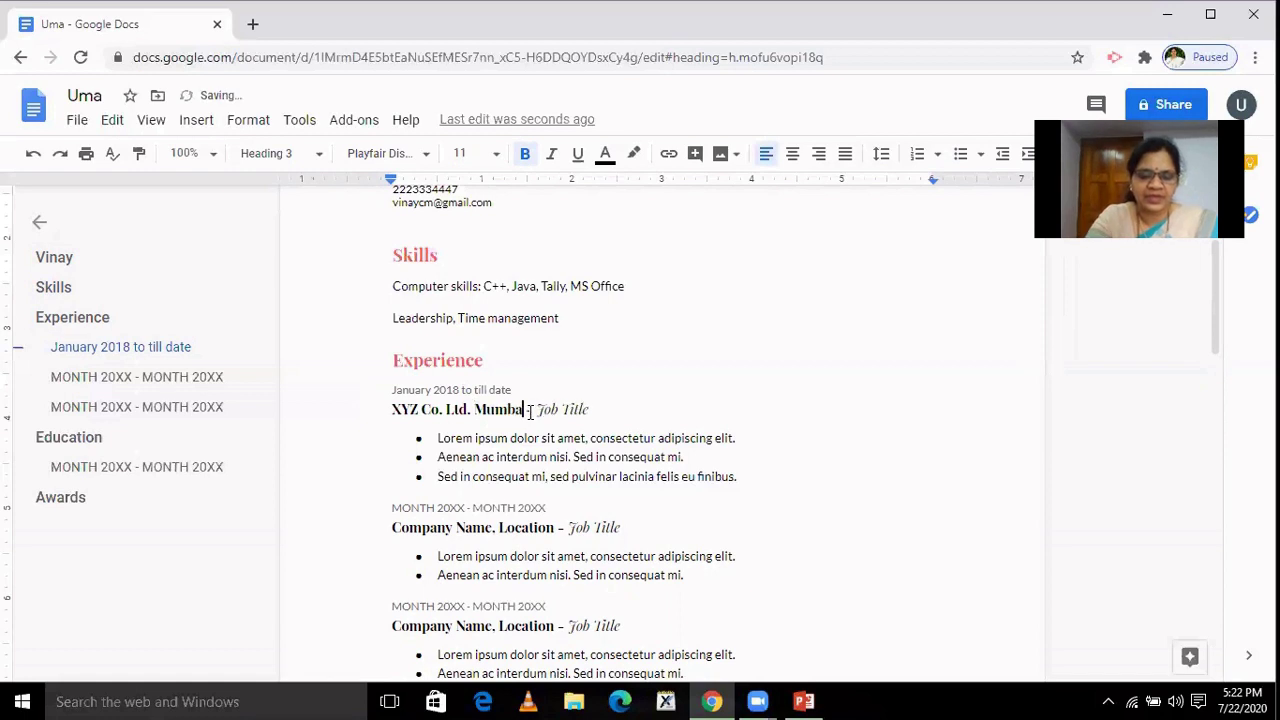
{"action": "type", "text": "i"}
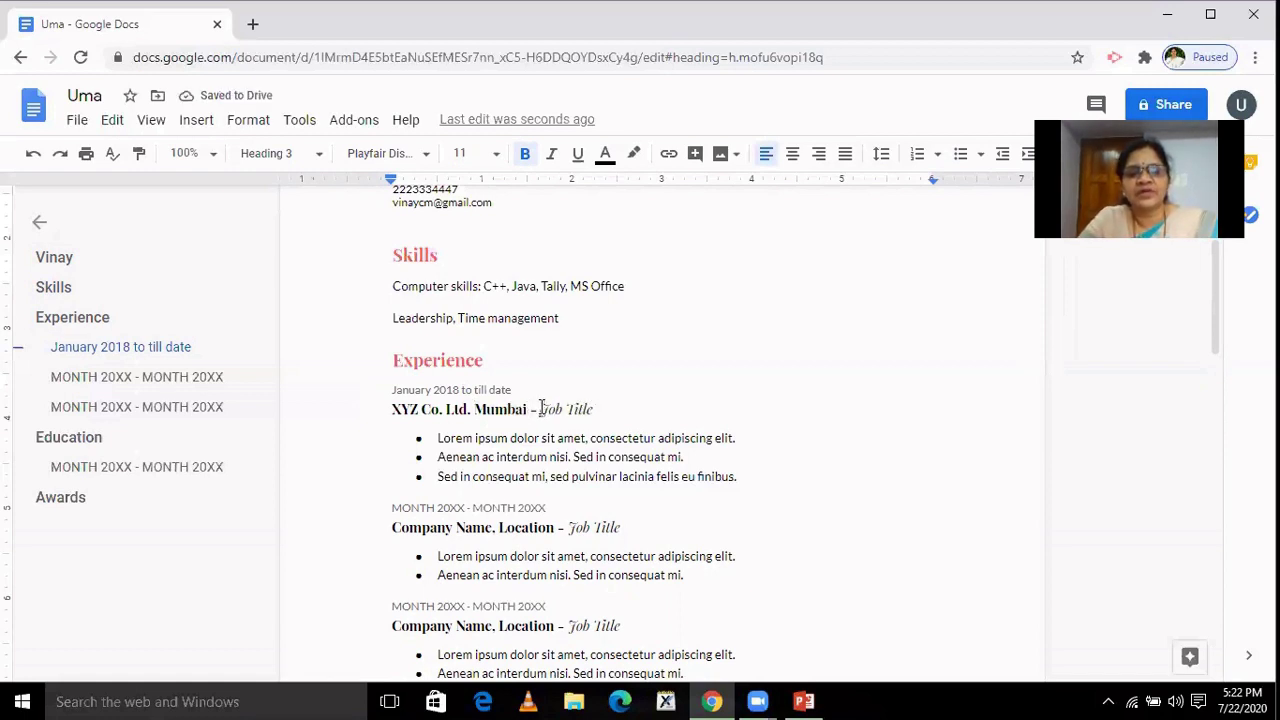
Put 'Team Manager' as the first job's title instead of 'Sales Manager'.
{"action": "left_click_drag", "start_coordinate": [540, 409], "coordinate": [607, 410]}
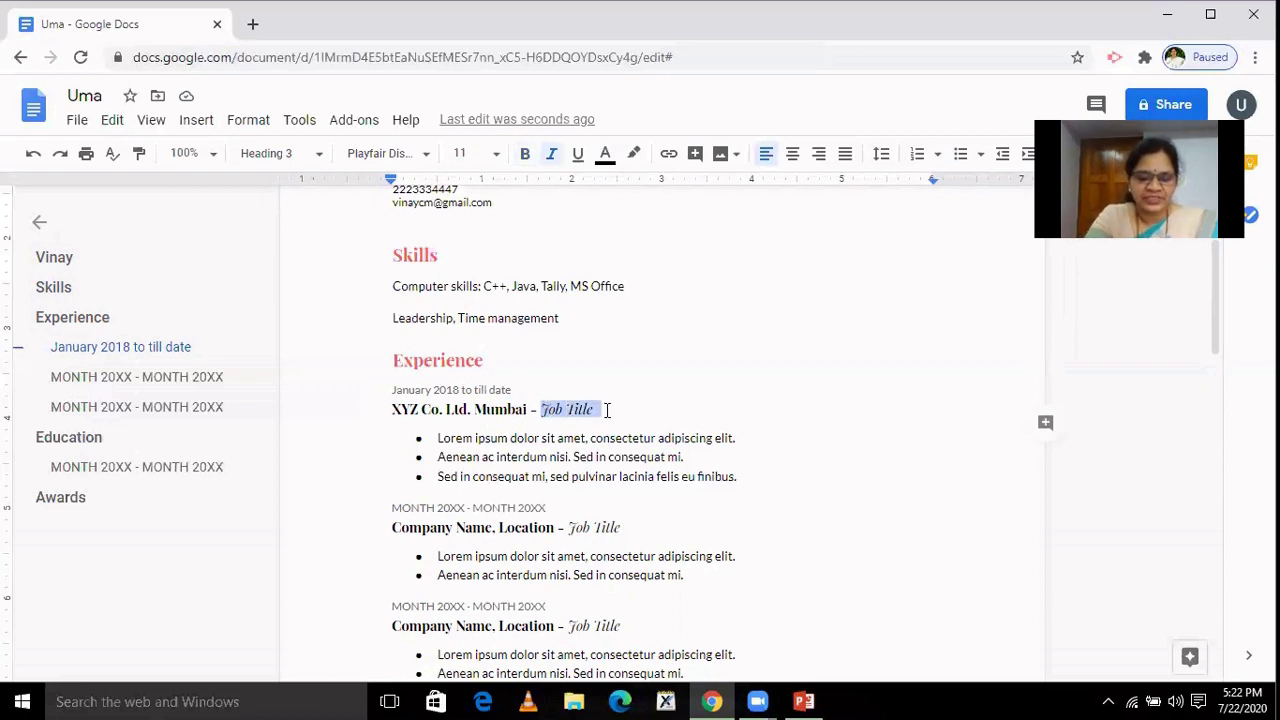
{"action": "type", "text": "Sales"}
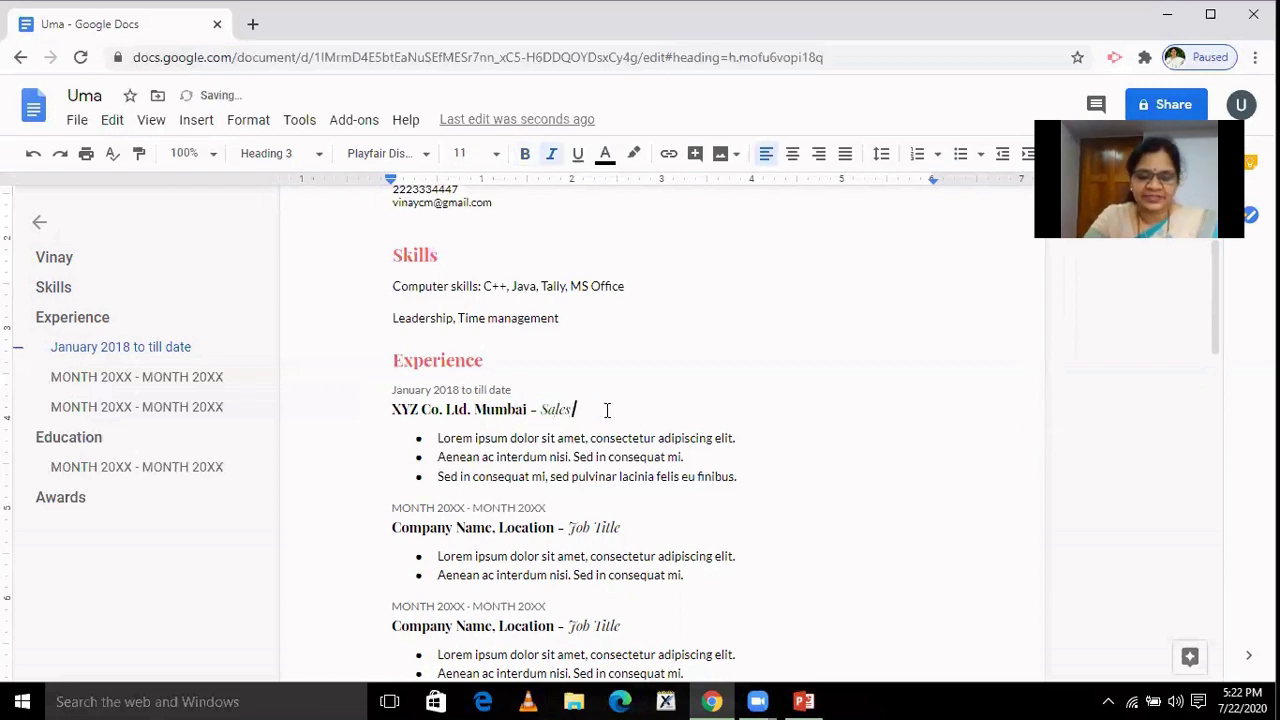
{"action": "type", "text": " Ma"}
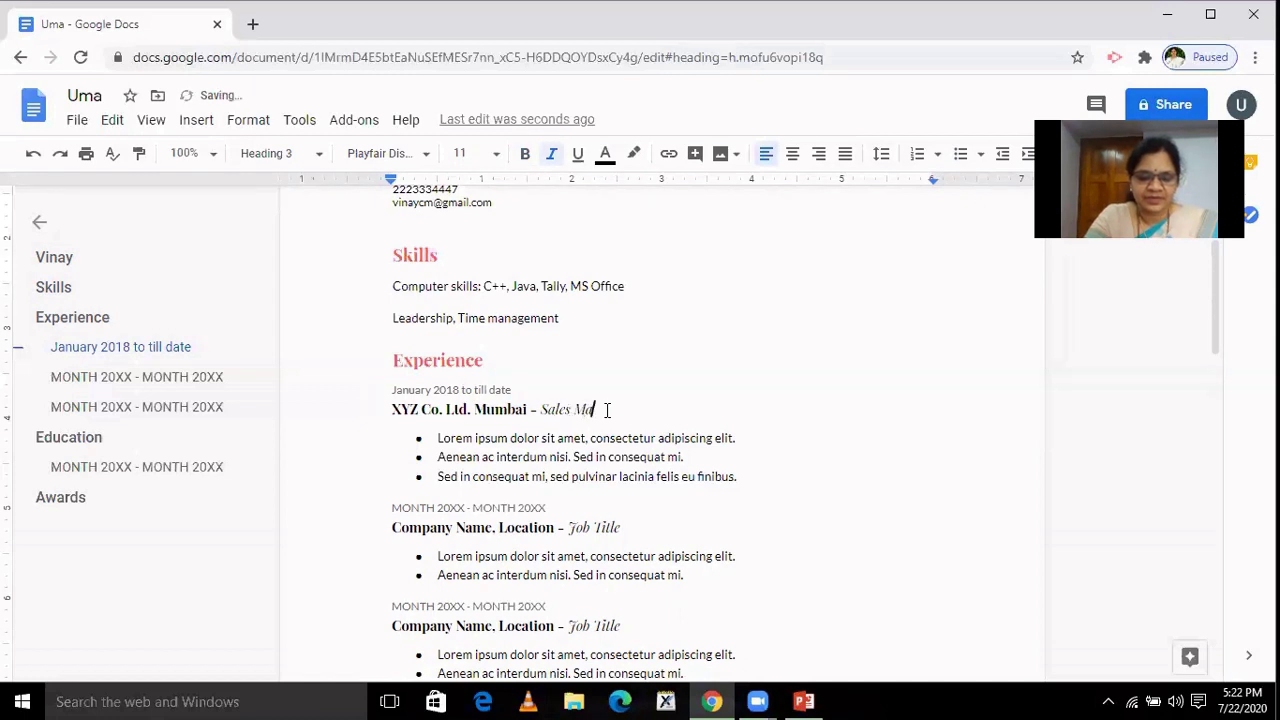
{"action": "type", "text": "nager"}
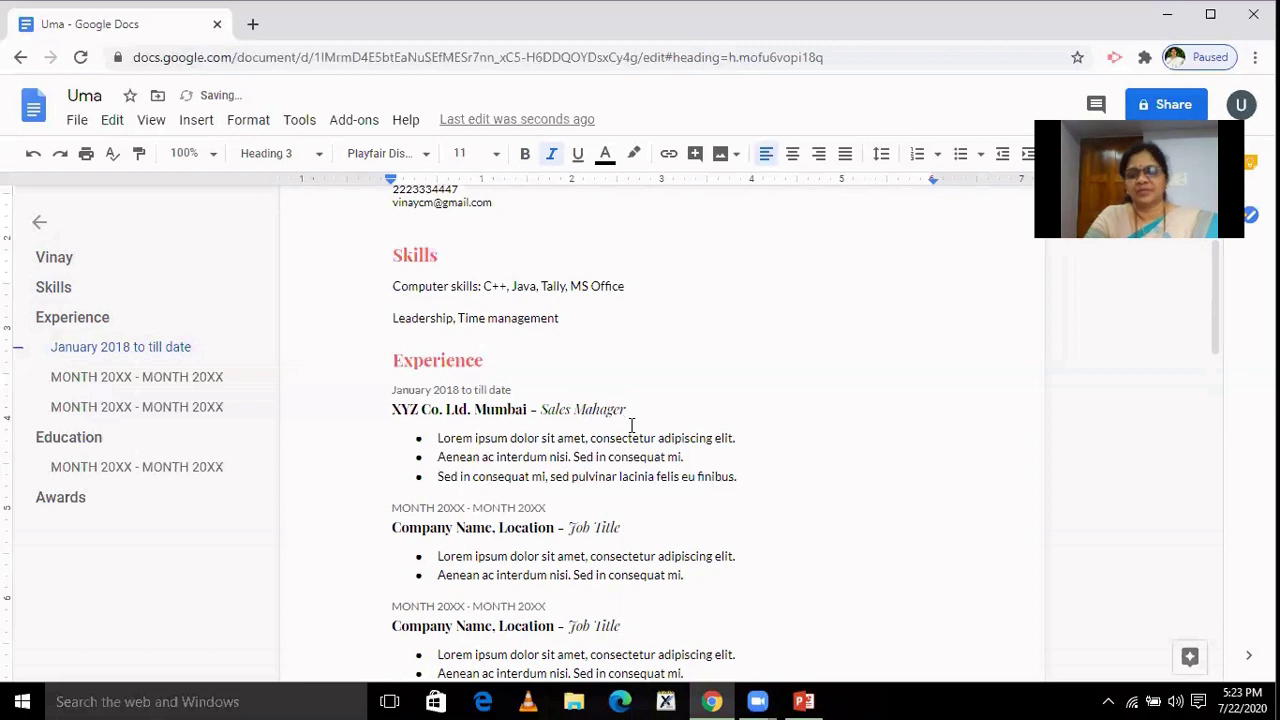
{"action": "key", "text": "BackSpace"}
{"action": "key", "text": "BackSpace"}
{"action": "key", "text": "BackSpace"}
{"action": "key", "text": "BackSpace"}
{"action": "key", "text": "BackSpace"}
{"action": "key", "text": "BackSpace"}
{"action": "key", "text": "BackSpace"}
{"action": "key", "text": "BackSpace"}
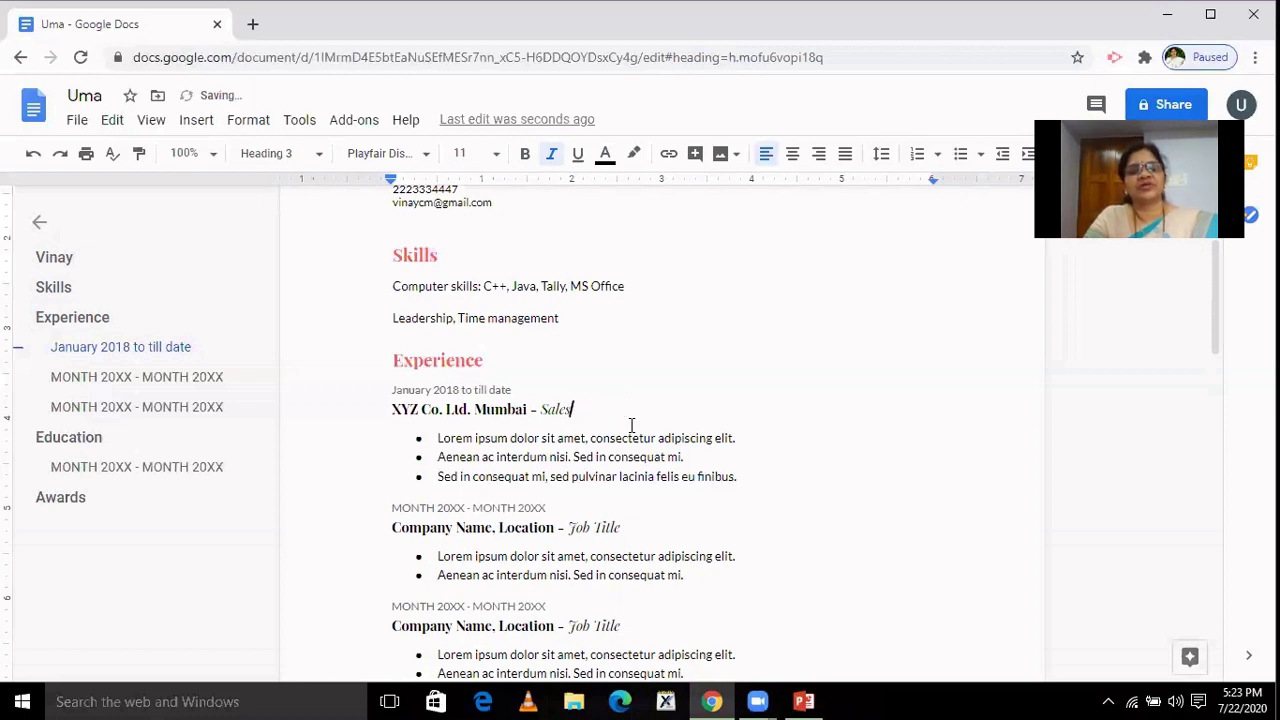
{"action": "key", "text": "BackSpace"}
{"action": "key", "text": "BackSpace"}
{"action": "key", "text": "BackSpace"}
{"action": "key", "text": "BackSpace"}
{"action": "key", "text": "BackSpace"}
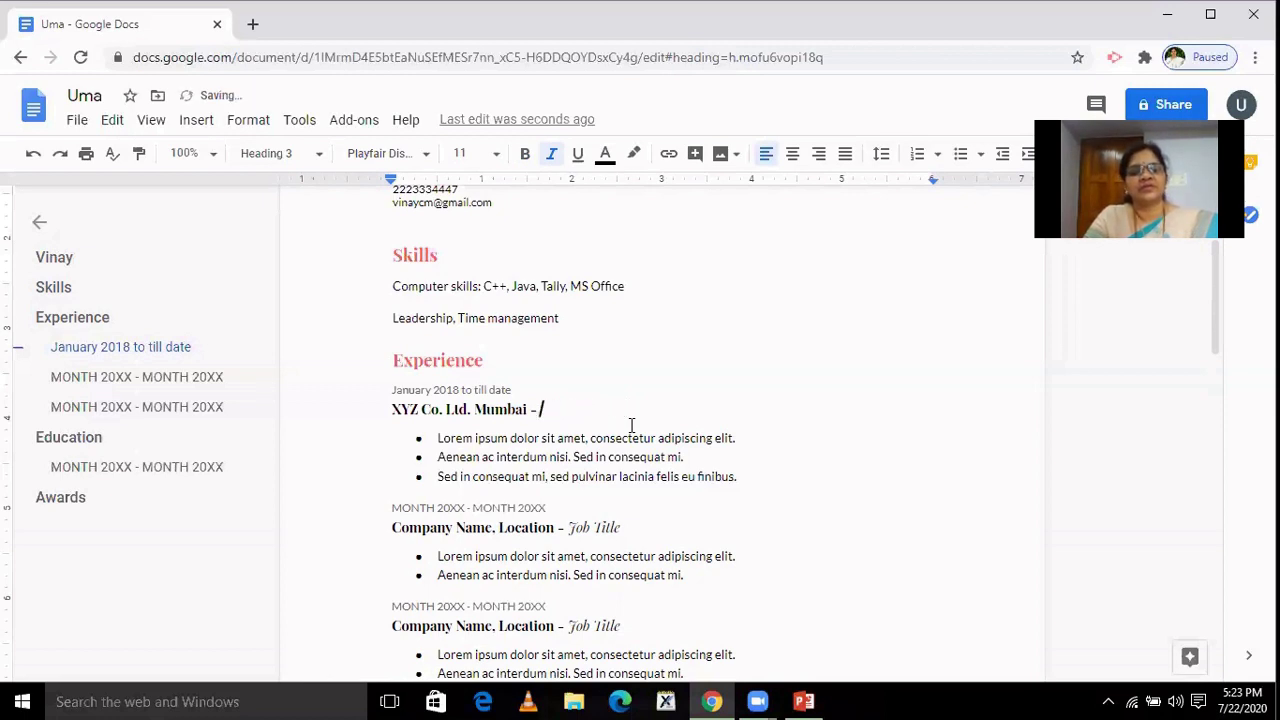
{"action": "type", "text": "Te"}
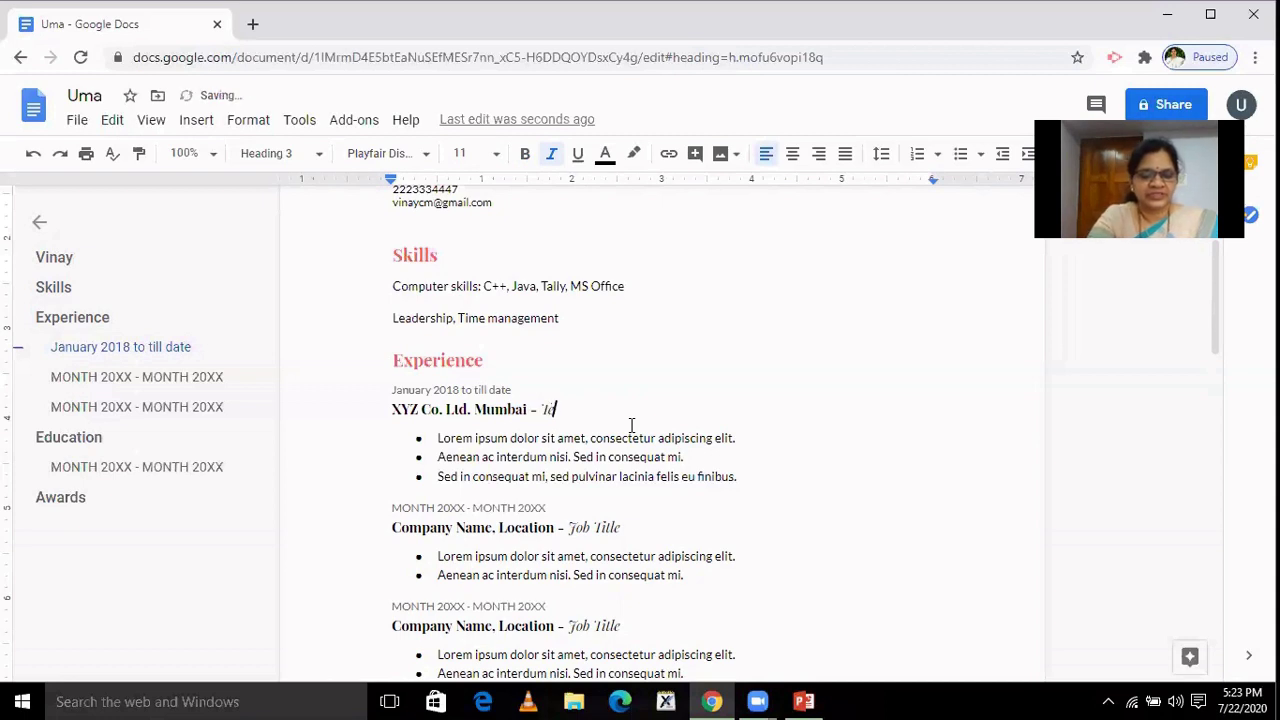
{"action": "type", "text": "am Ma"}
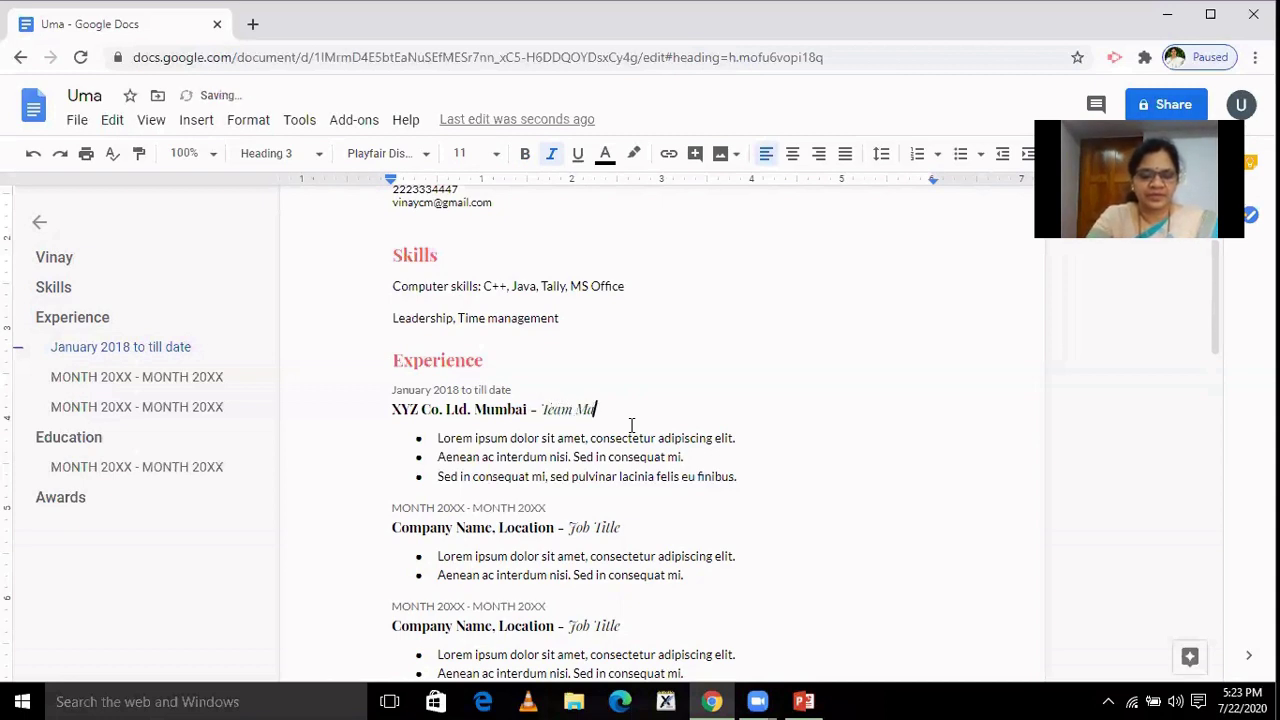
{"action": "type", "text": "nager"}
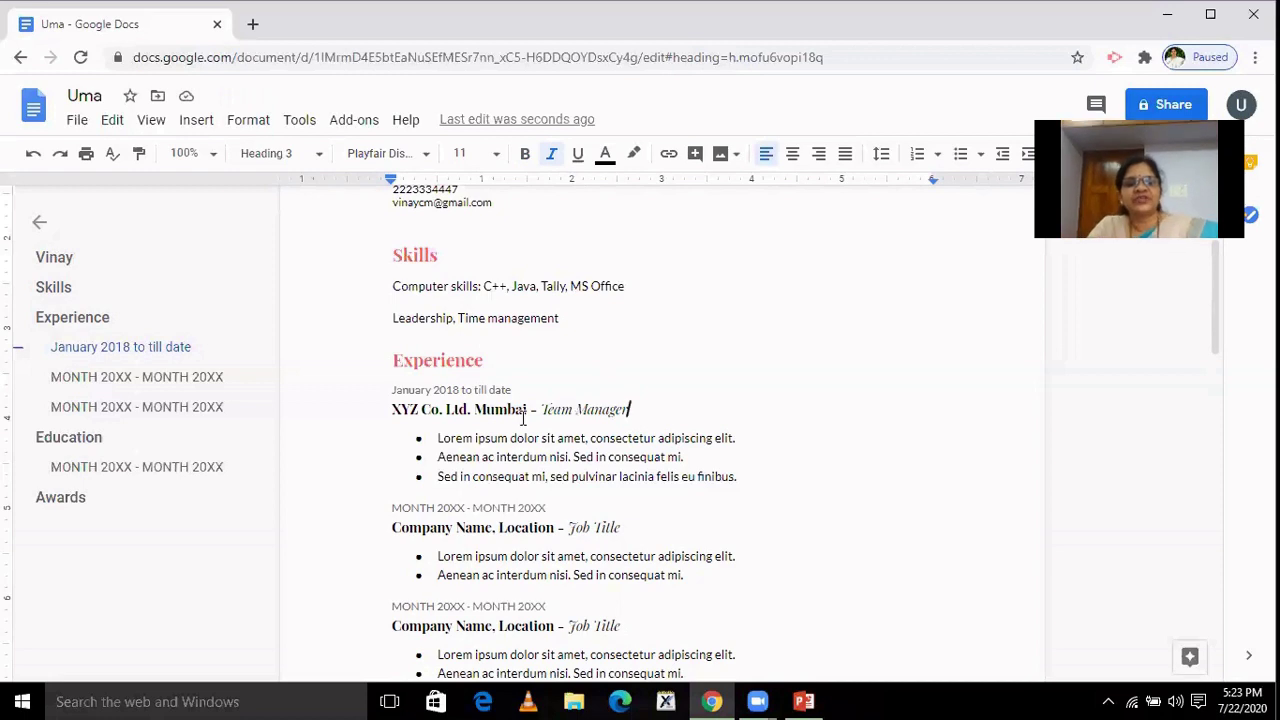
{"action": "left_click", "coordinate": [440, 440]}
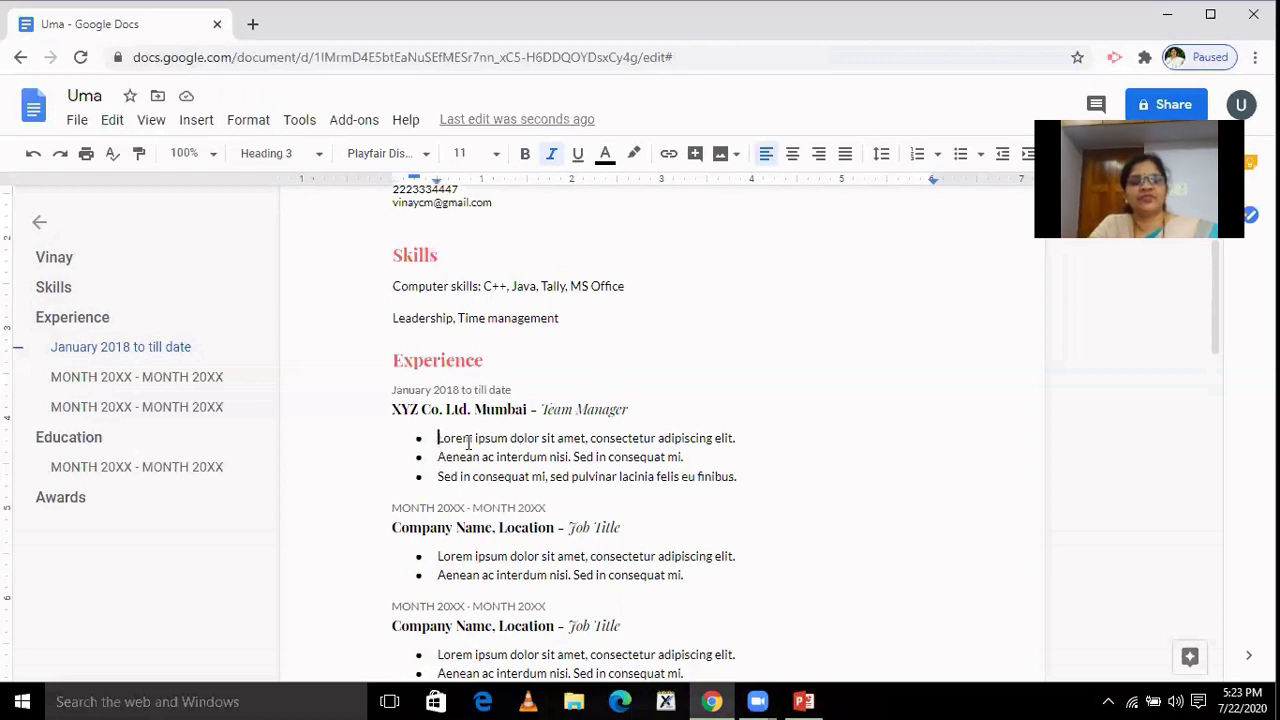
Rewrite the first job's bullets: led team to 150 % target, sales up 60 %, customers up by 80 %.
{"action": "left_click_drag", "start_coordinate": [468, 442], "coordinate": [749, 433]}
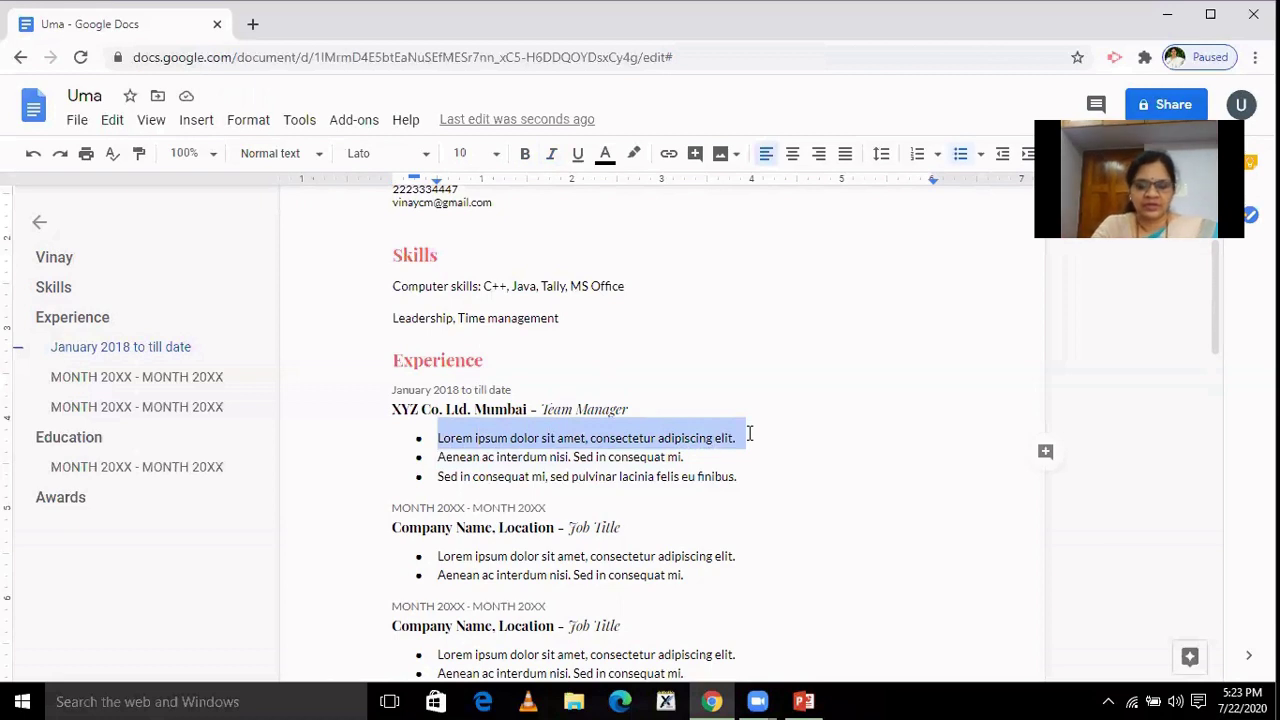
{"action": "type", "text": "Lead"}
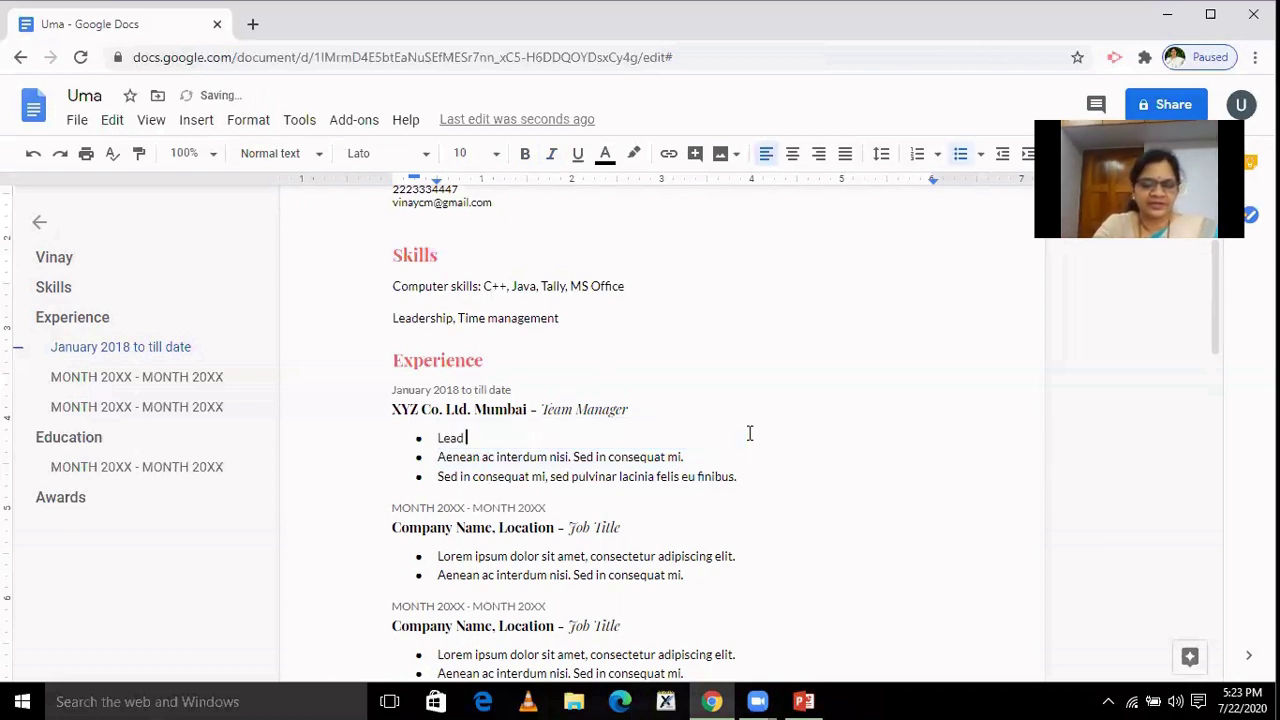
{"action": "type", "text": " the tea"}
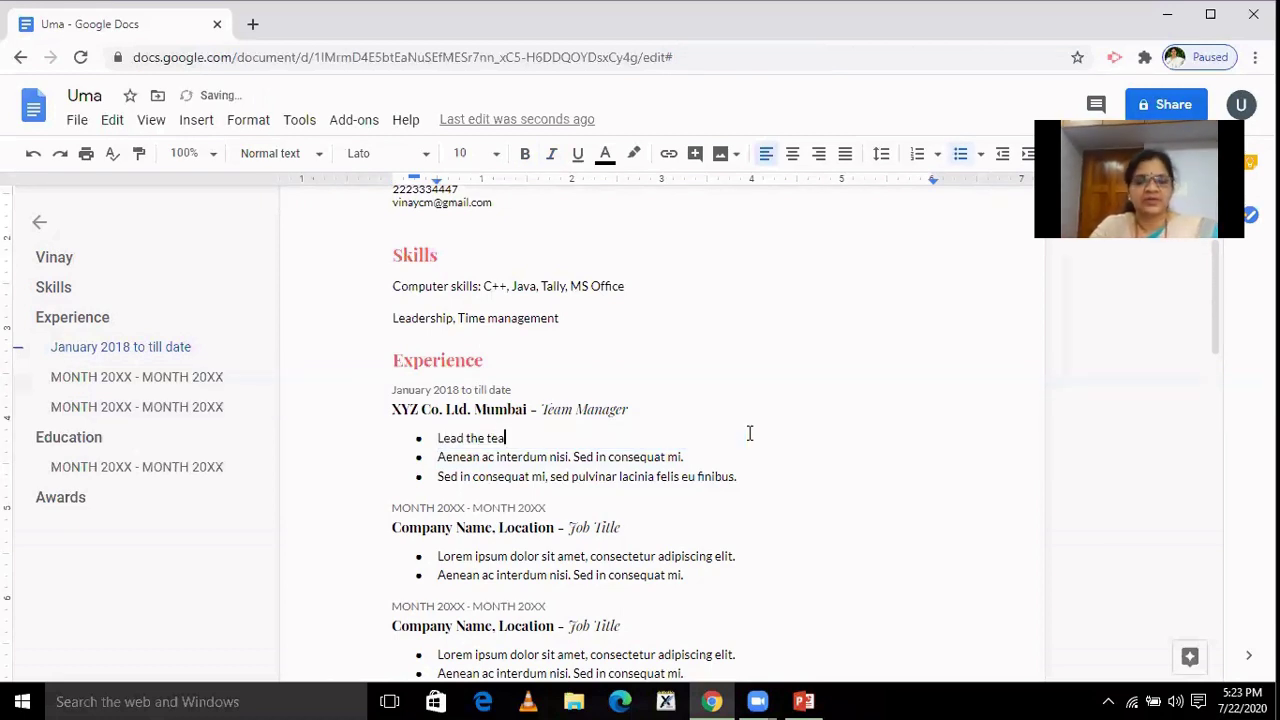
{"action": "type", "text": "m an"}
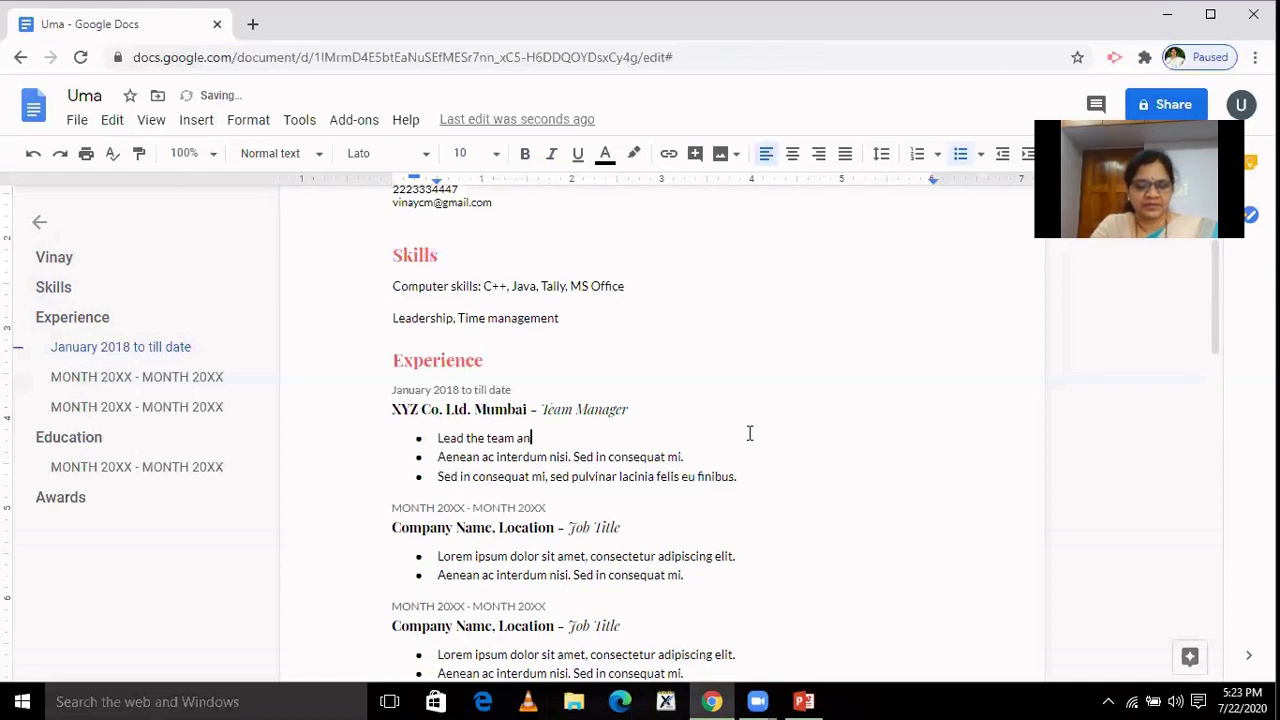
{"action": "type", "text": "d rea"}
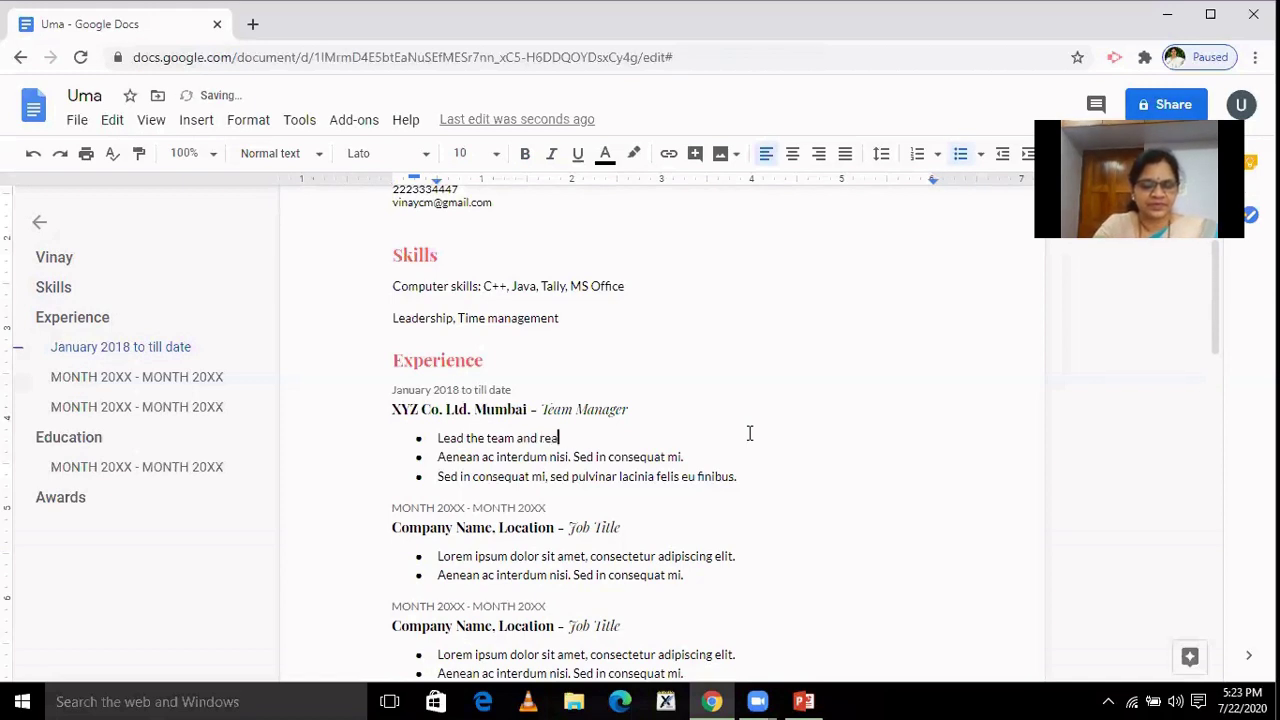
{"action": "type", "text": "ched 1"}
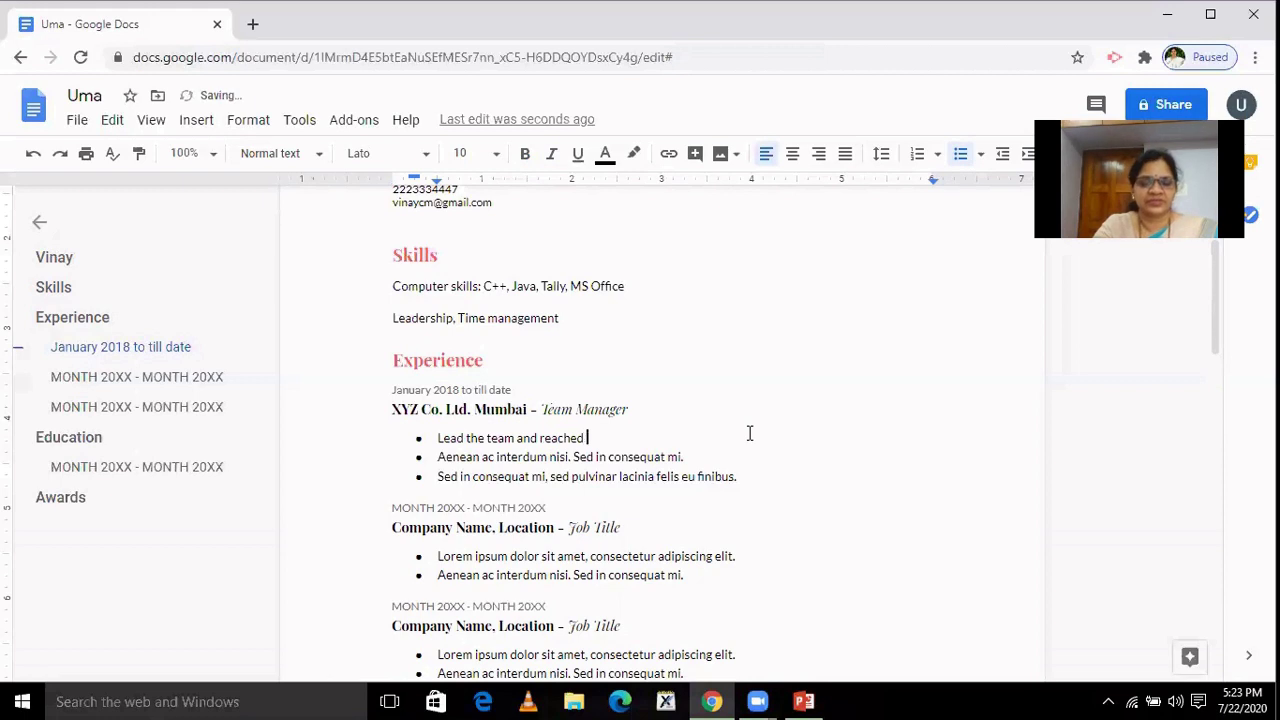
{"action": "type", "text": "5"}
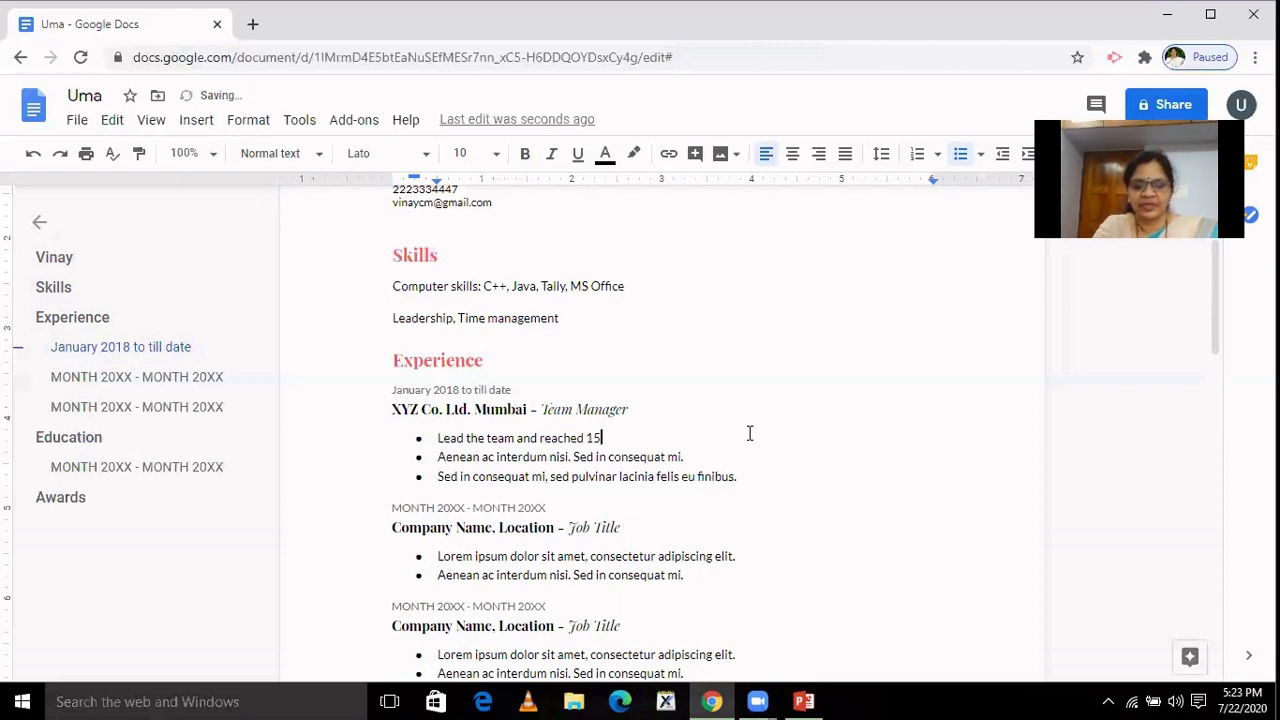
{"action": "type", "text": "0 % "}
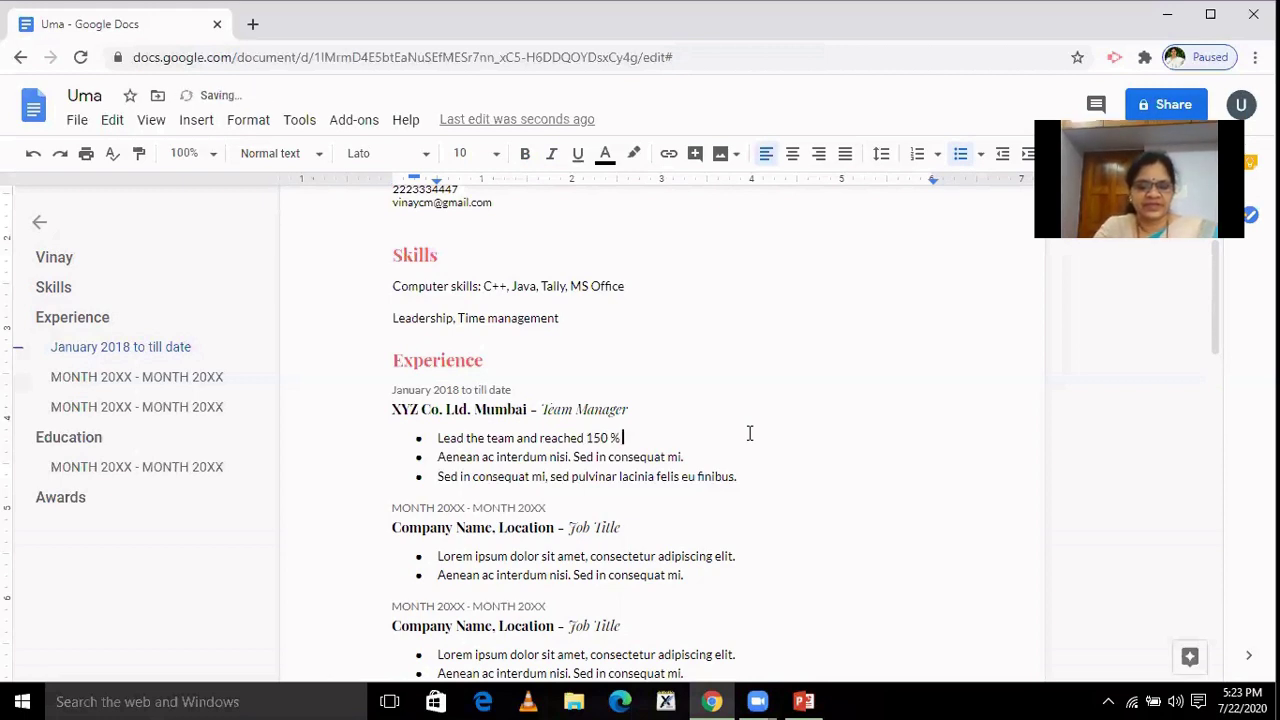
{"action": "type", "text": "target"}
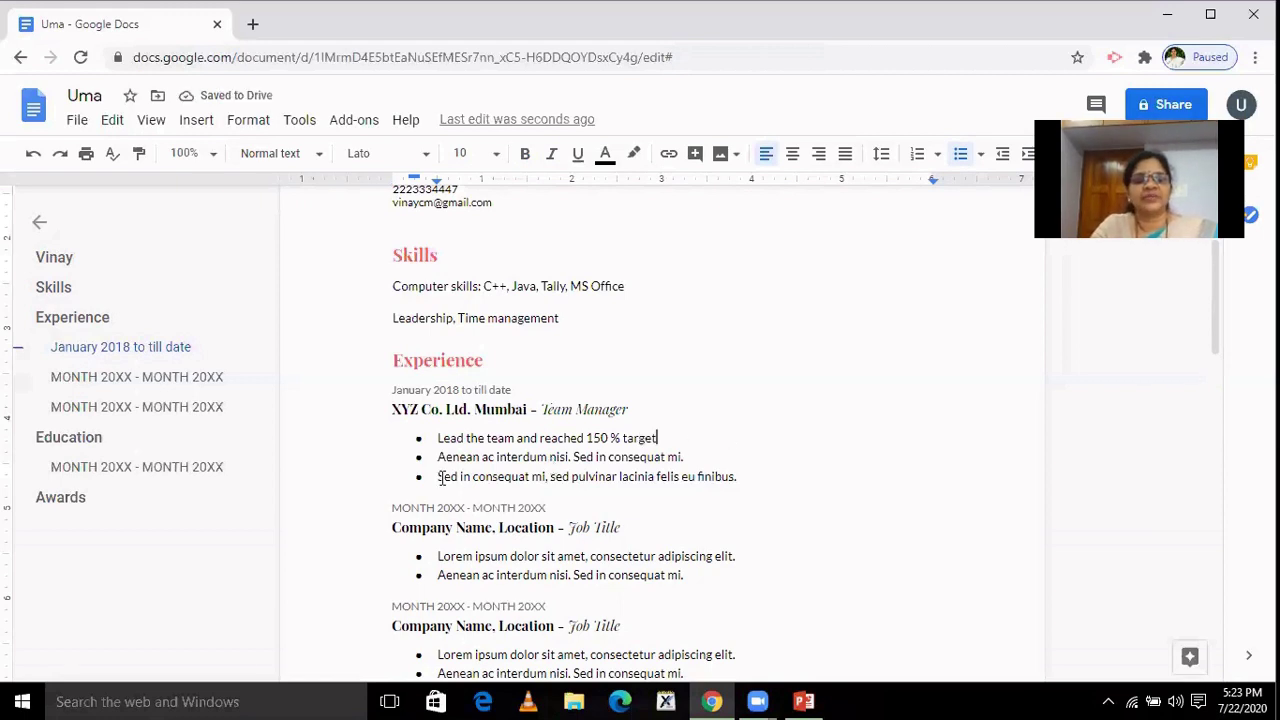
{"action": "left_click_drag", "start_coordinate": [440, 457], "coordinate": [692, 459]}
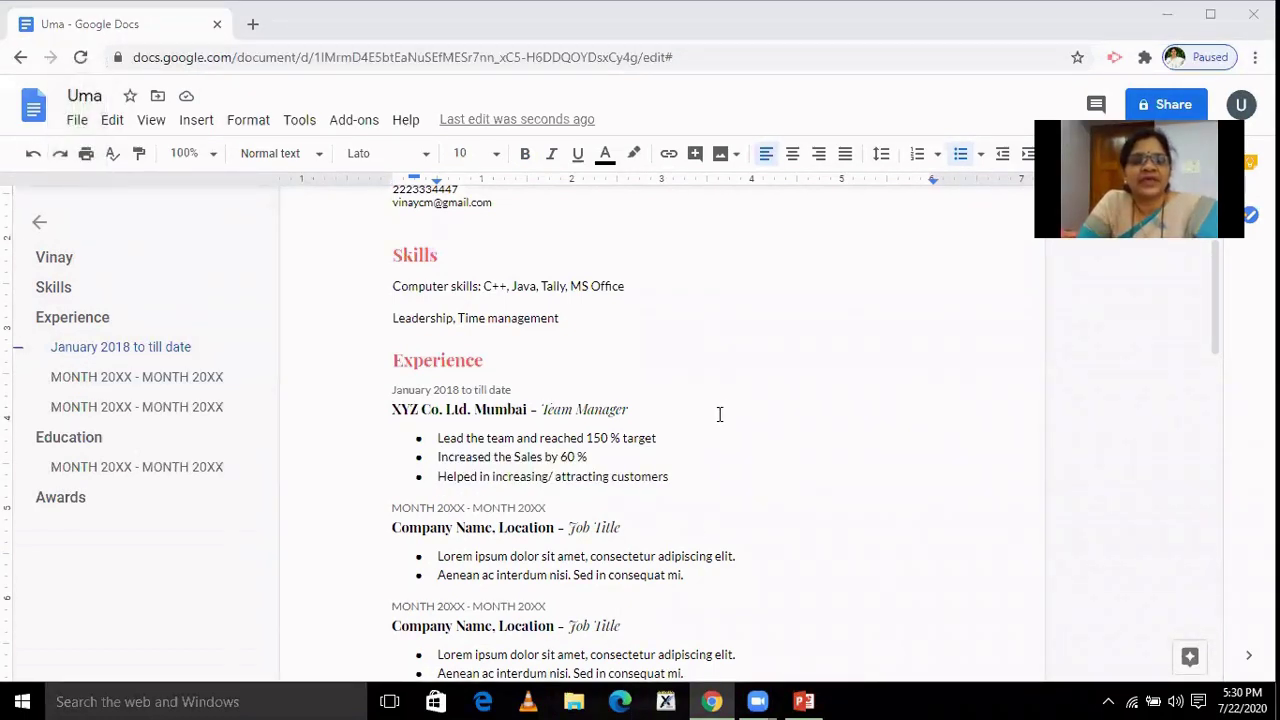
{"action": "left_click", "coordinate": [679, 479]}
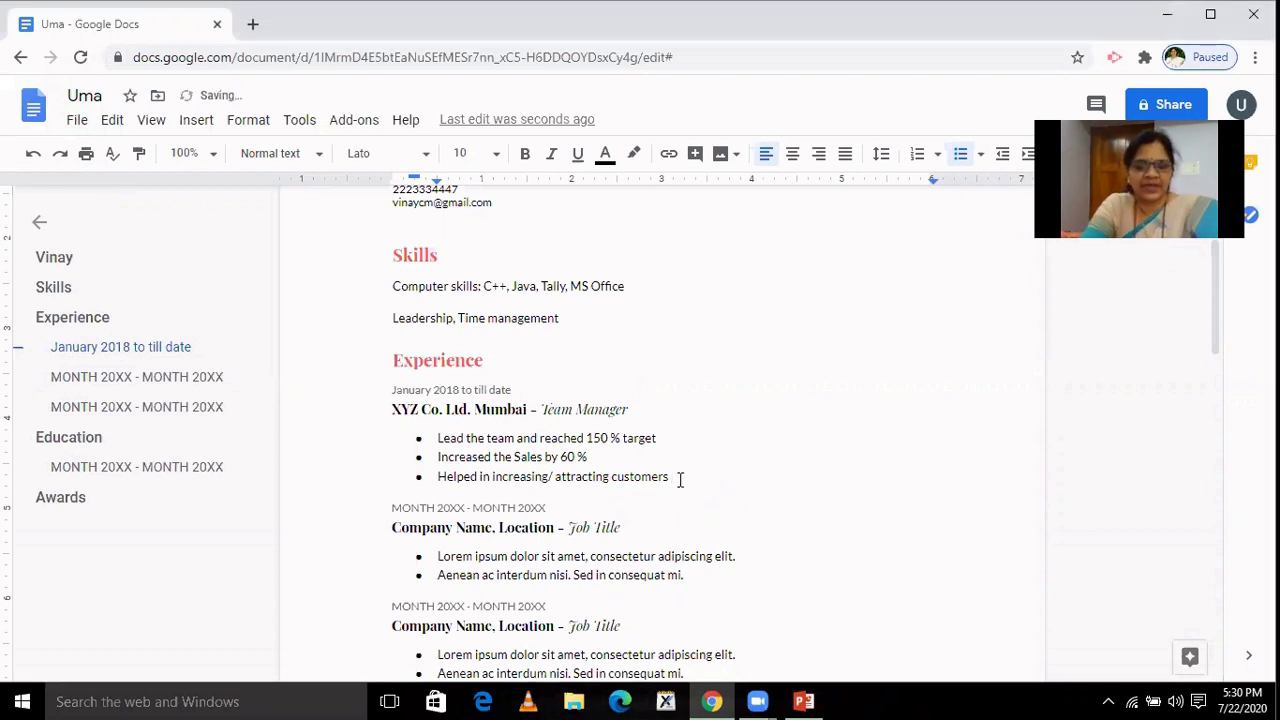
{"action": "type", "text": "by 80 "}
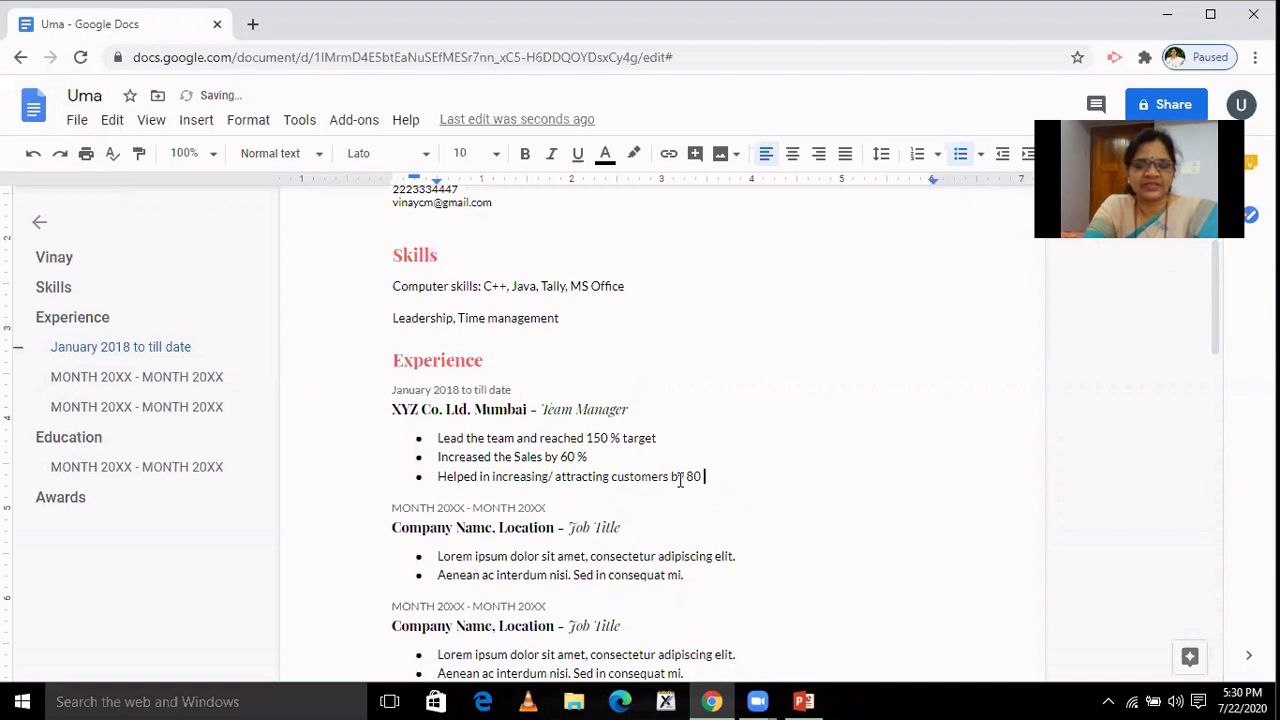
{"action": "type", "text": "%"}
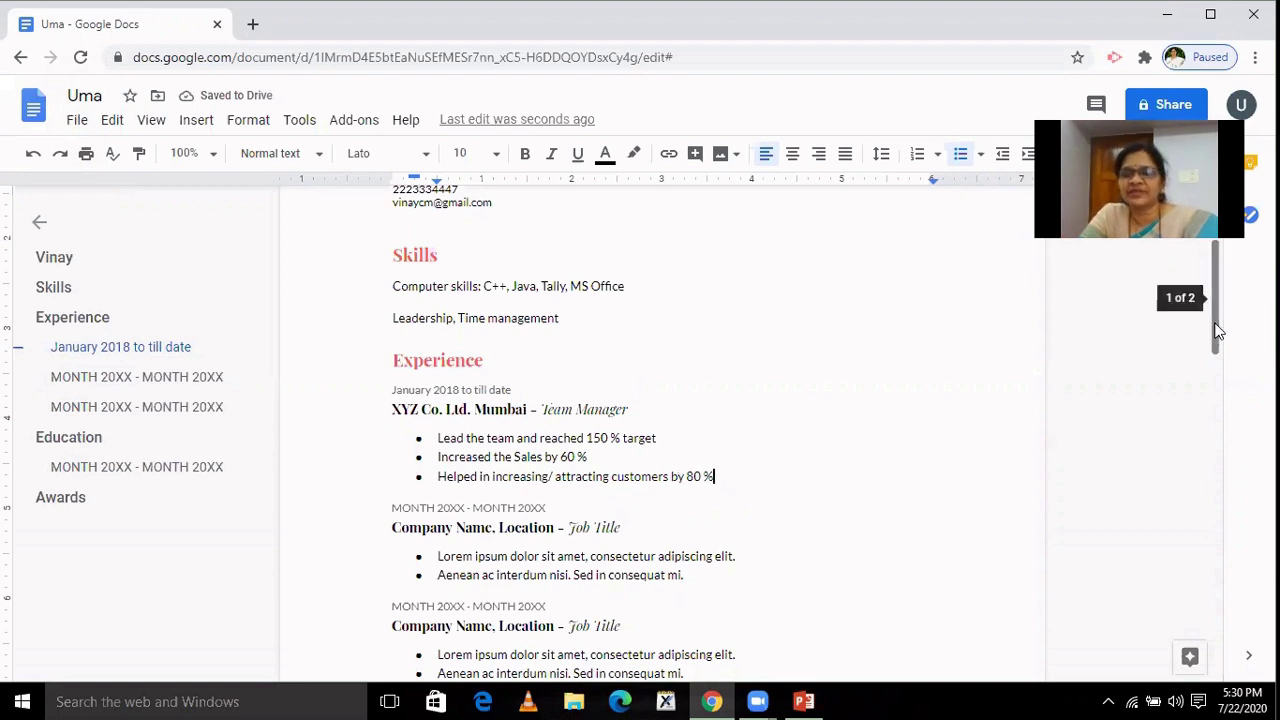
{"action": "left_click_drag", "start_coordinate": [1218, 332], "coordinate": [1218, 372]}
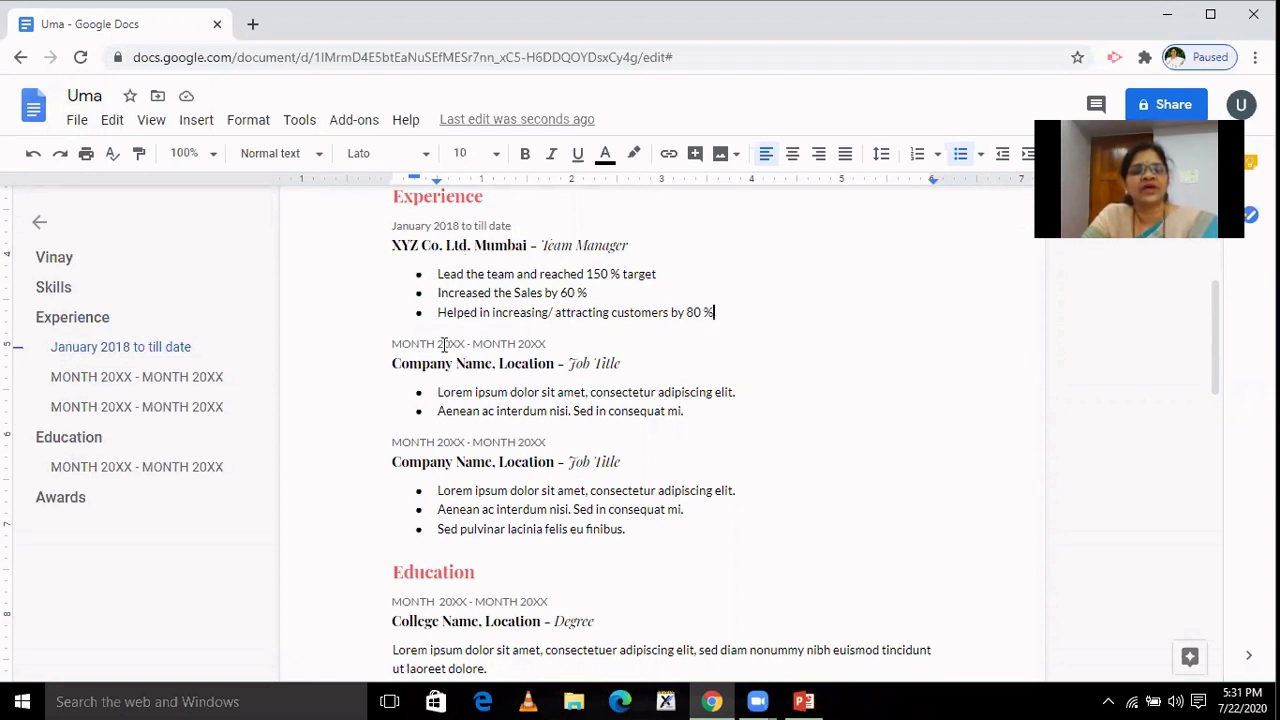
Type 'June 2017 to December 2017' over the second job's MONTH 20XX date placeholders.
{"action": "left_click_drag", "start_coordinate": [393, 345], "coordinate": [435, 345]}
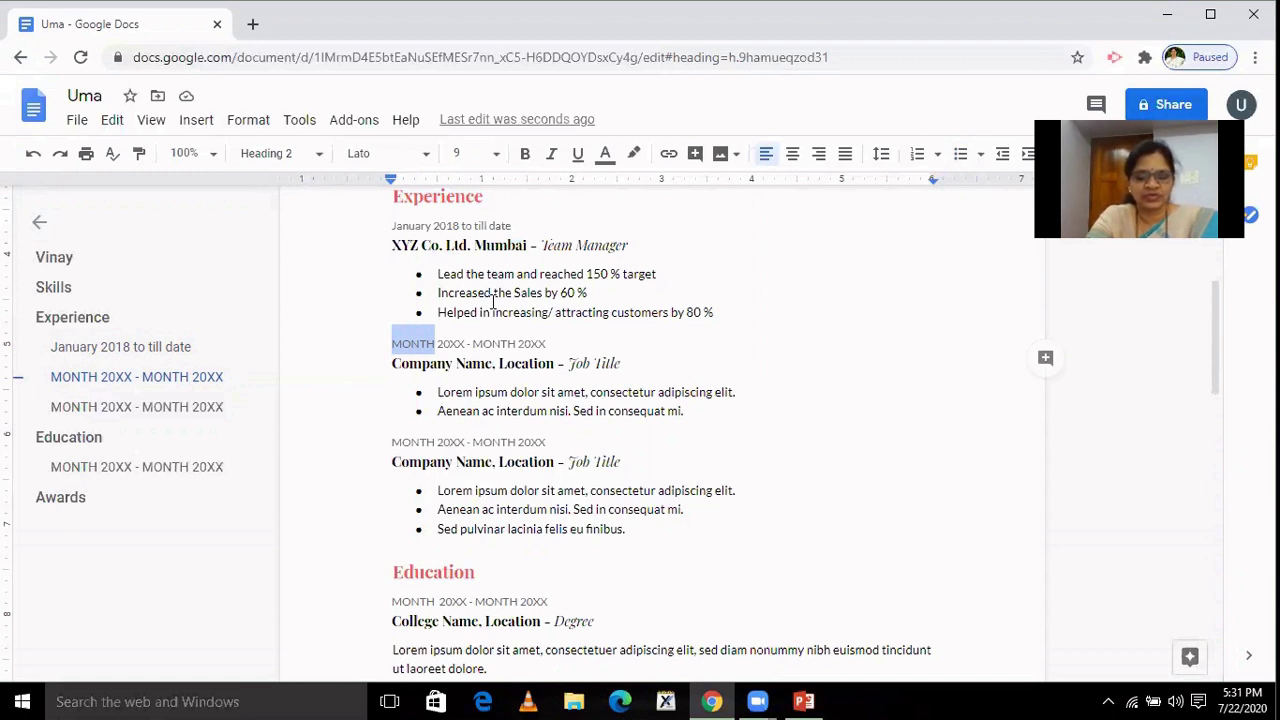
{"action": "type", "text": "June "}
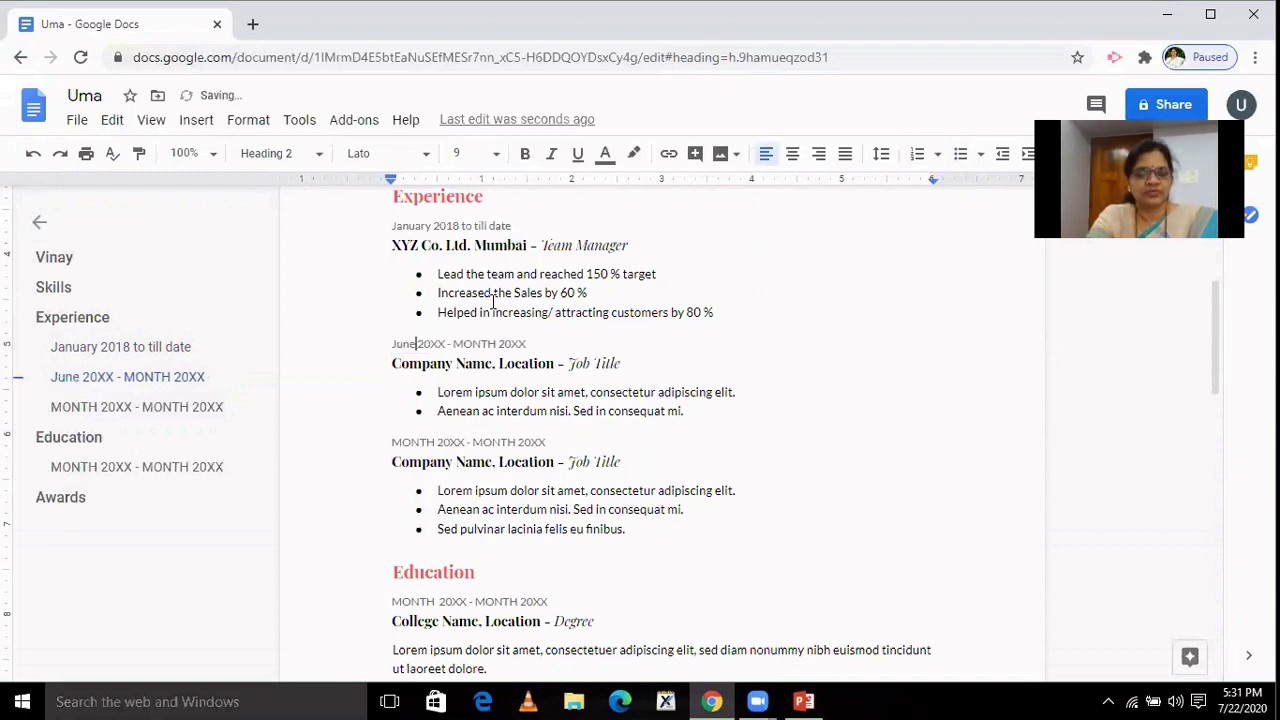
{"action": "type", "text": "2017"}
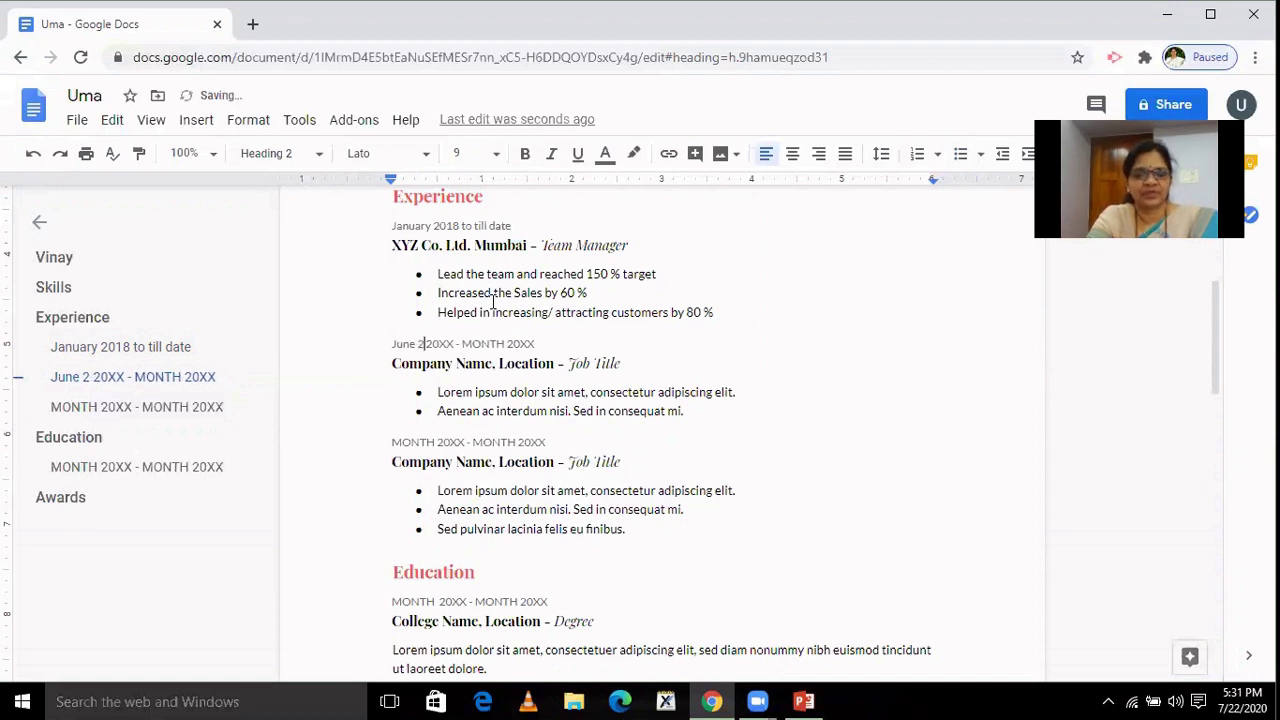
{"action": "type", "text": " t"}
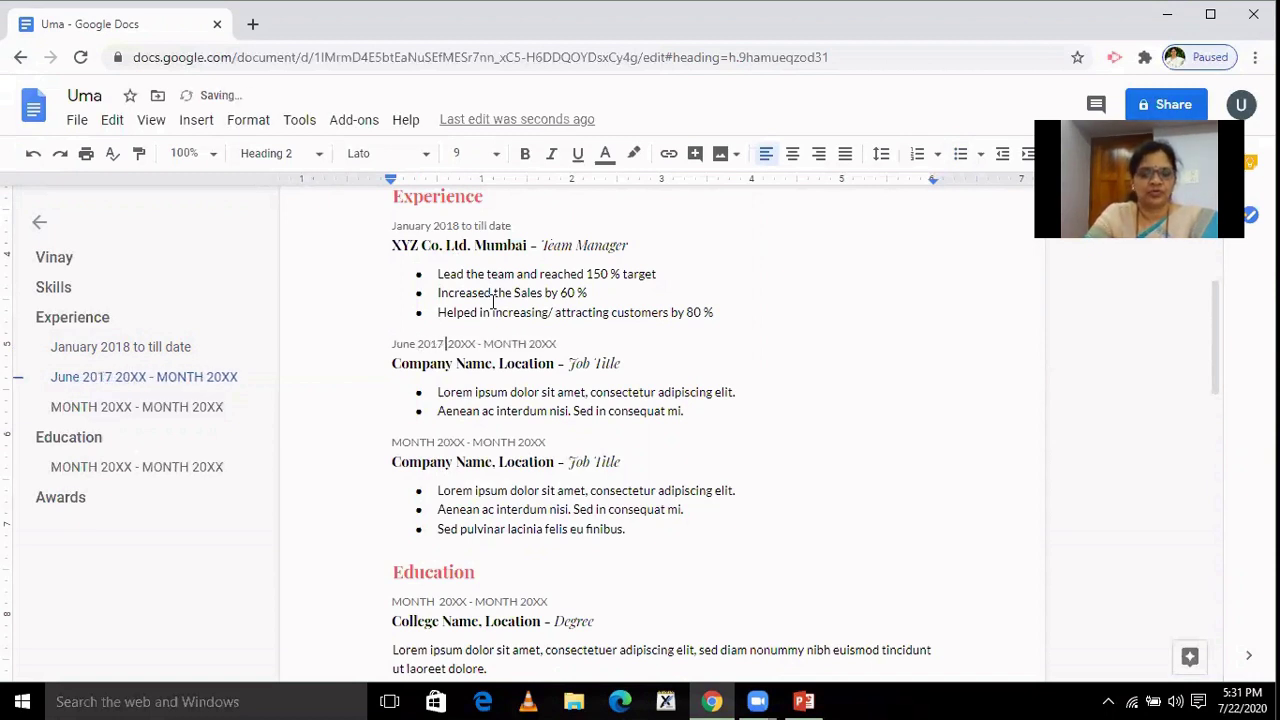
{"action": "type", "text": "o "}
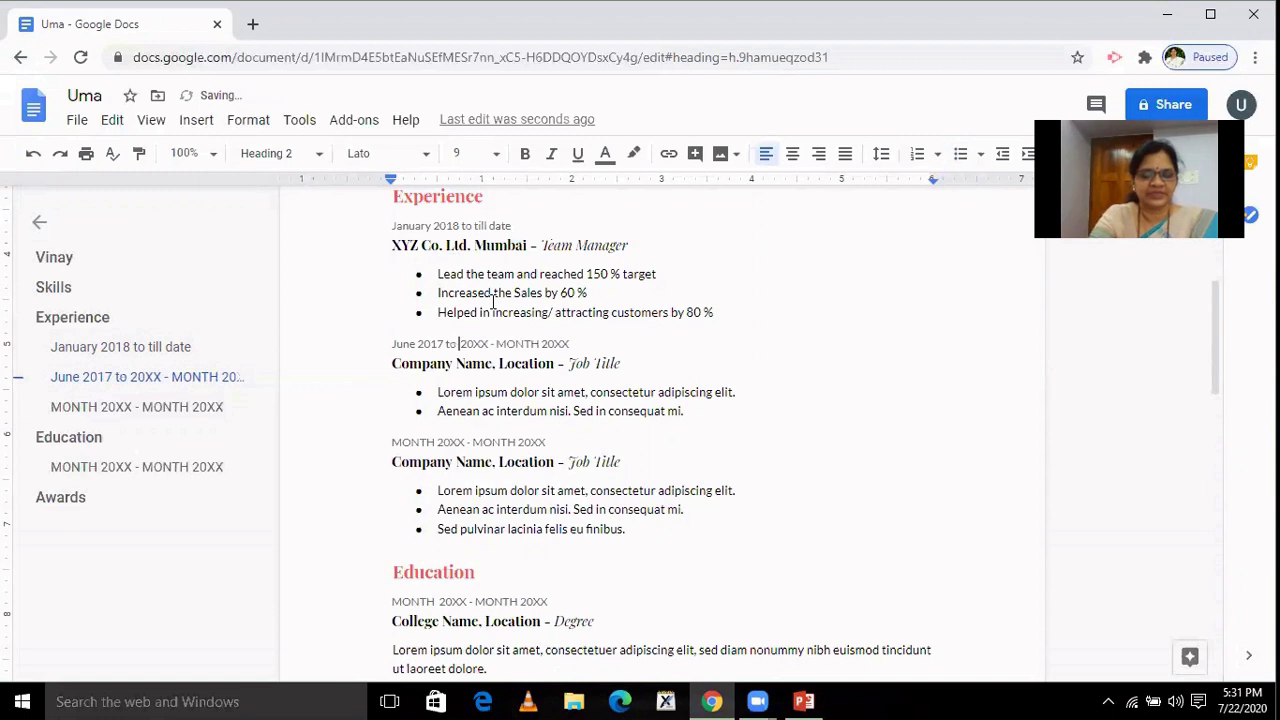
{"action": "type", "text": "December"}
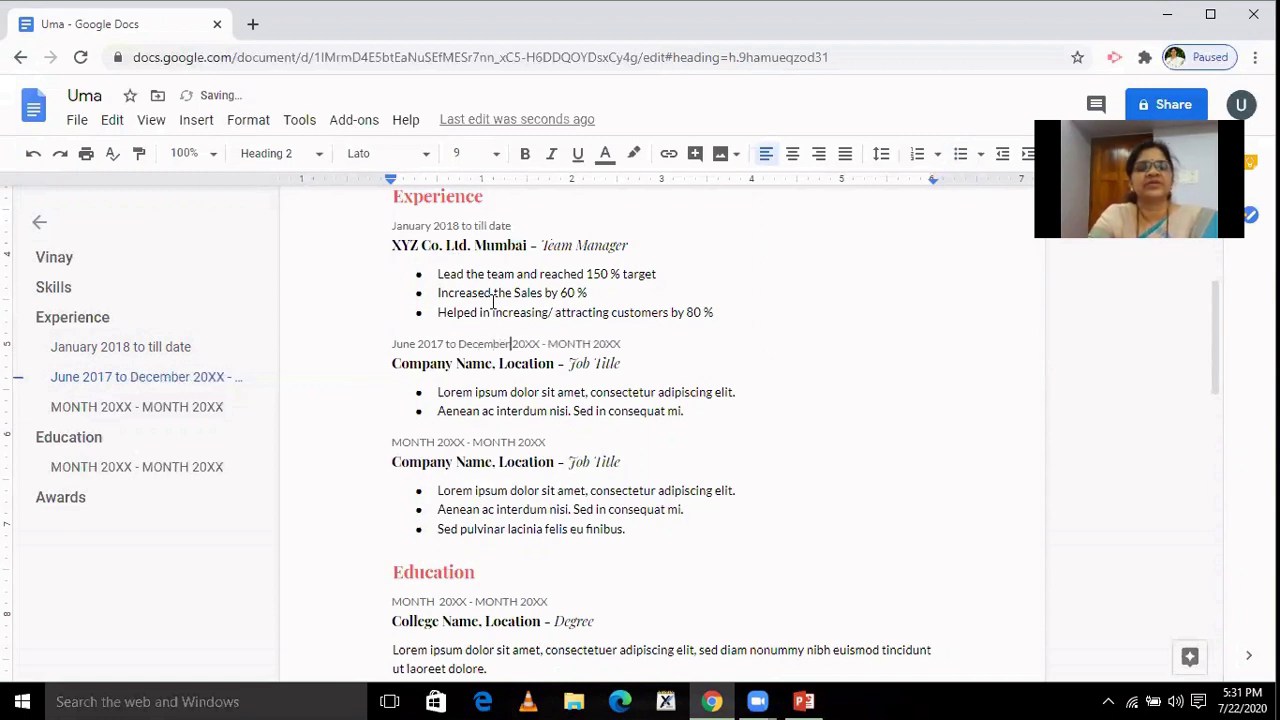
{"action": "type", "text": " 2017"}
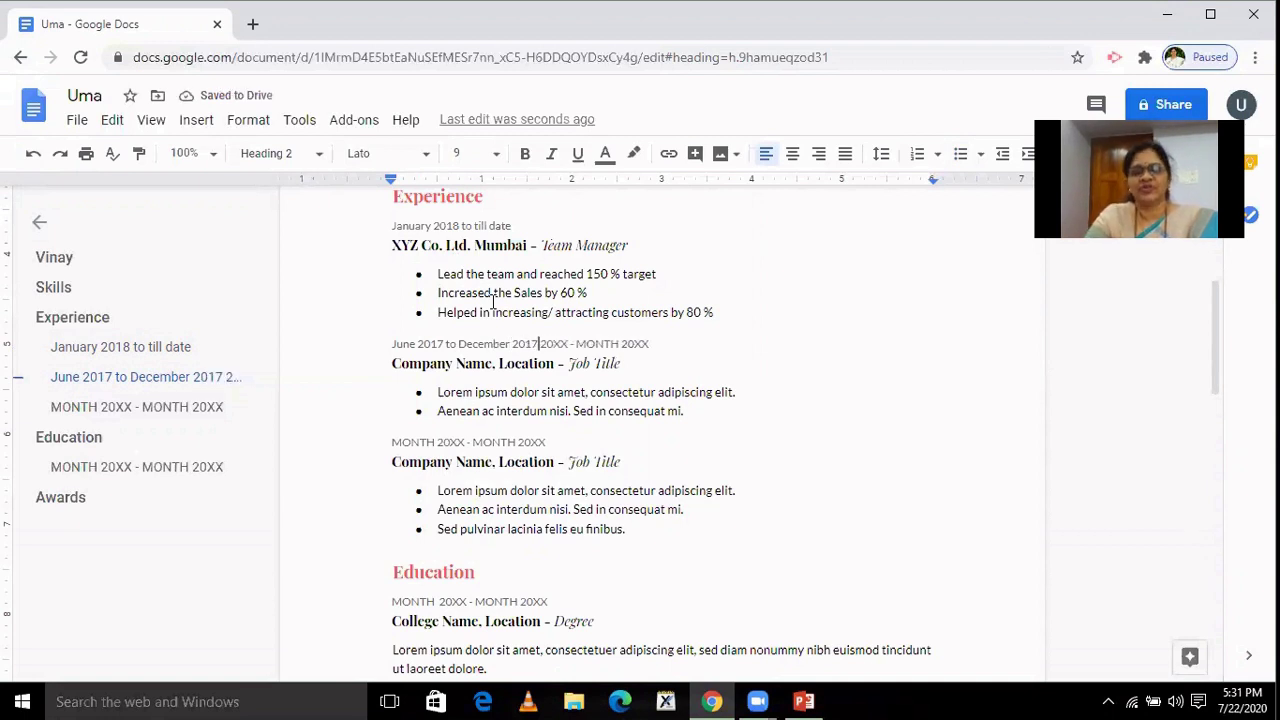
{"action": "key", "text": "Delete"}
{"action": "key", "text": "Delete"}
{"action": "key", "text": "Delete"}
{"action": "key", "text": "Delete"}
{"action": "key", "text": "Delete"}
{"action": "key", "text": "Delete"}
{"action": "key", "text": "Delete"}
{"action": "key", "text": "Delete"}
{"action": "key", "text": "Delete"}
{"action": "key", "text": "Delete"}
{"action": "key", "text": "Delete"}
{"action": "key", "text": "Delete"}
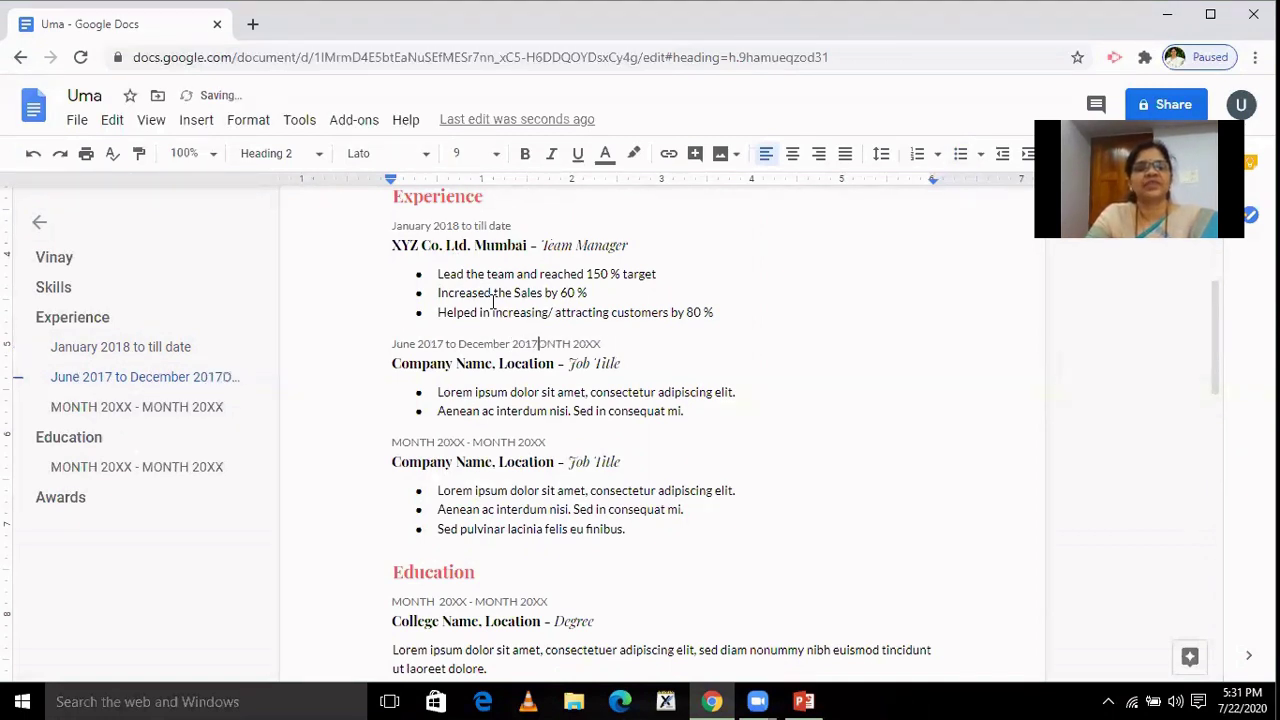
{"action": "key", "text": "Delete"}
{"action": "key", "text": "Delete"}
{"action": "key", "text": "Delete"}
{"action": "key", "text": "Delete"}
{"action": "key", "text": "Delete"}
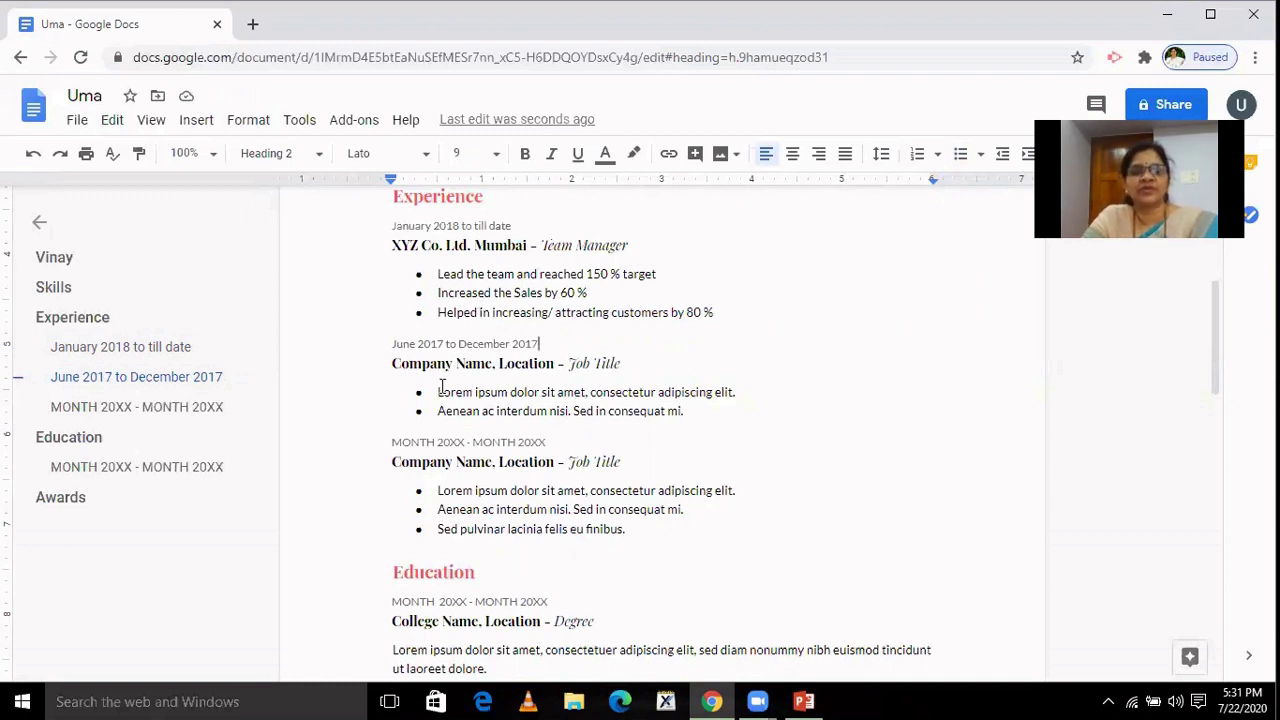
Enter 'ABC Co. Ltd.' as the second job's company name.
{"action": "left_click", "coordinate": [391, 363]}
{"action": "left_click_drag", "start_coordinate": [391, 363], "coordinate": [493, 365]}
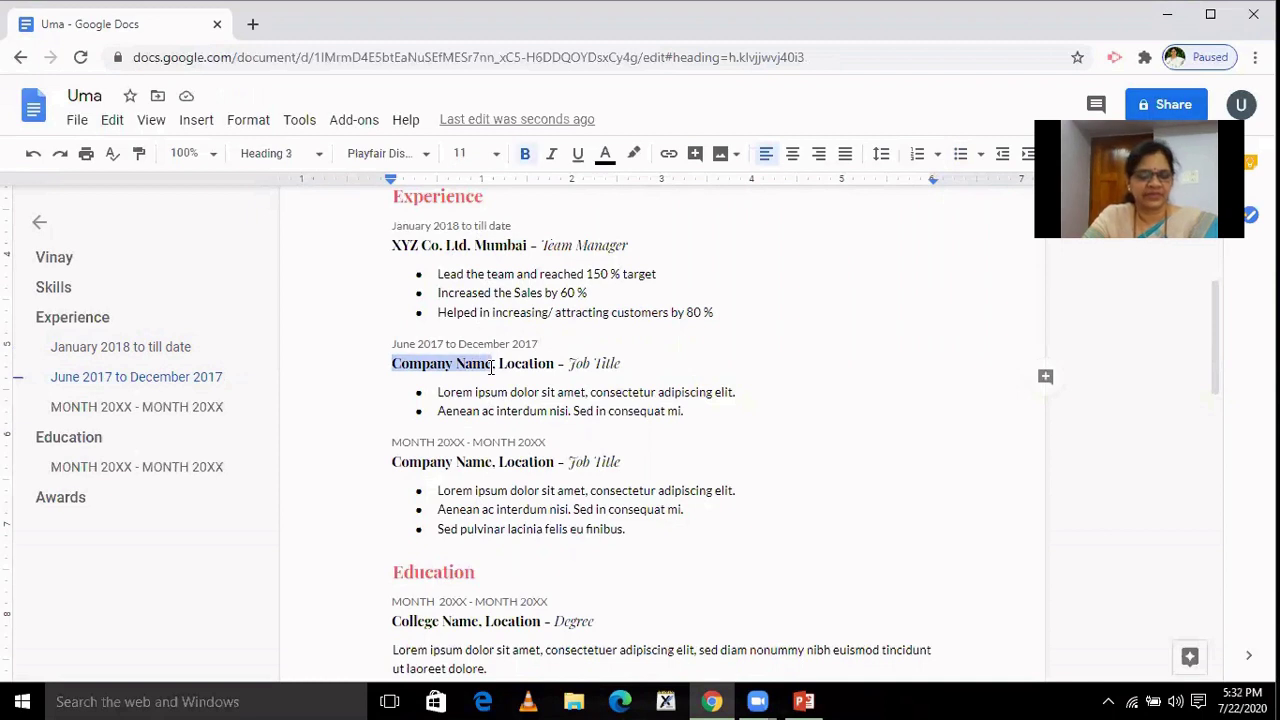
{"action": "type", "text": "ABC B"}
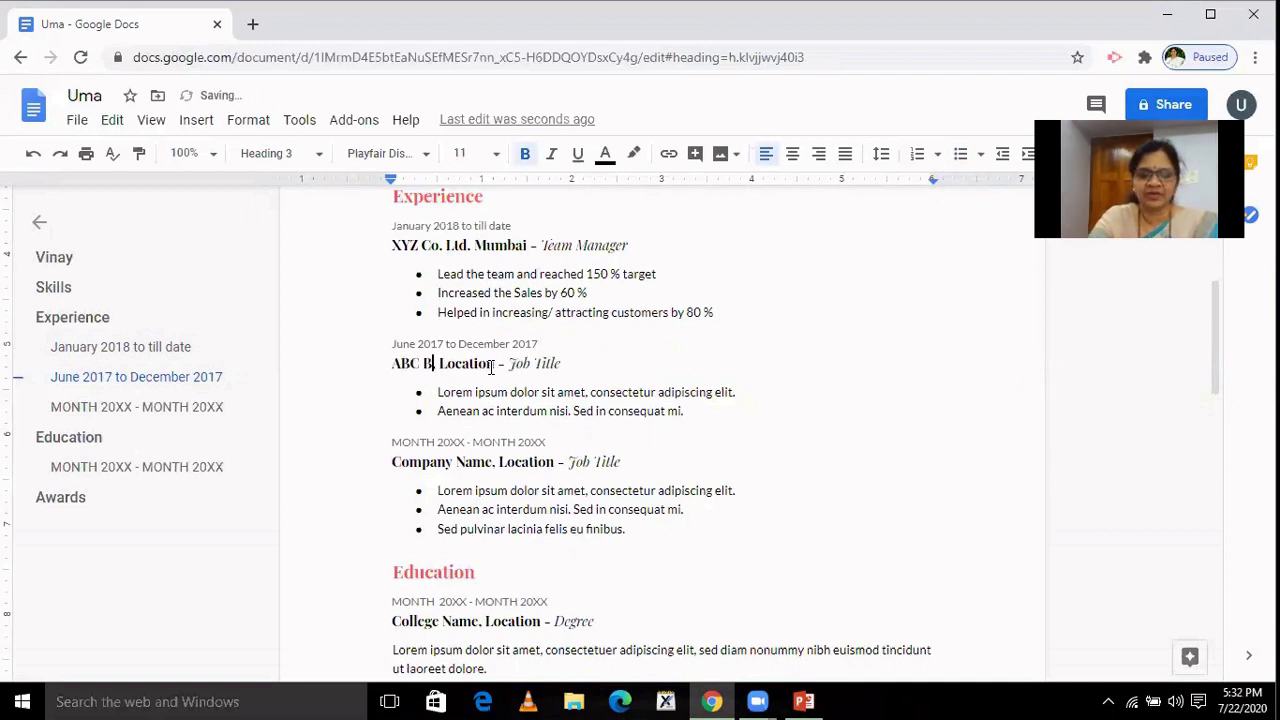
{"action": "key", "text": "BackSpace"}
{"action": "type", "text": "CO."}
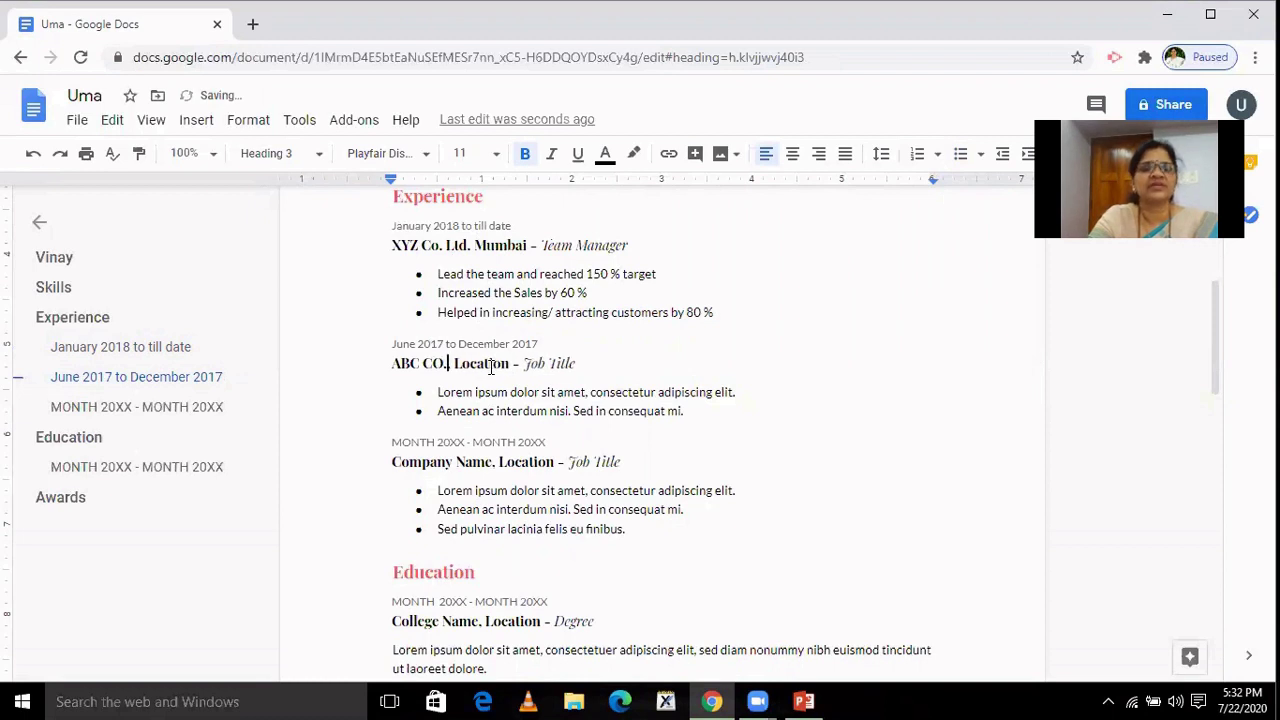
{"action": "key", "text": "BackSpace"}
{"action": "key", "text": "BackSpace"}
{"action": "key", "text": "BackSpace"}
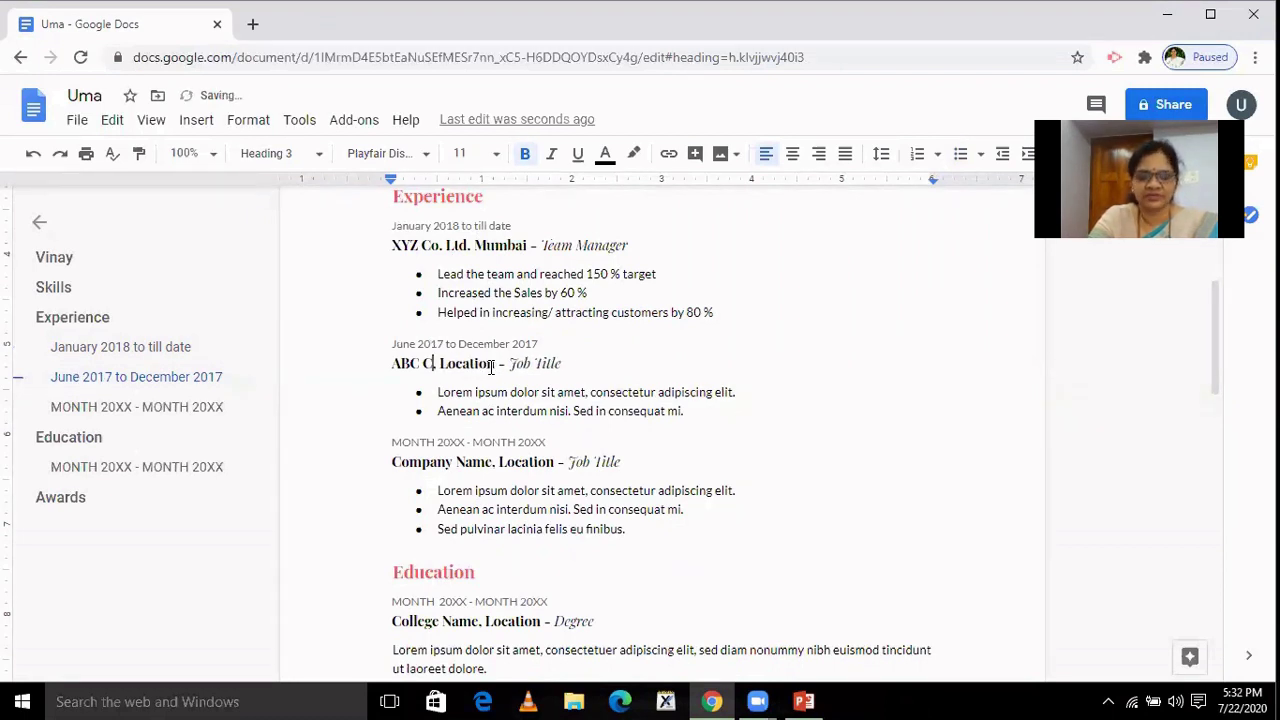
{"action": "type", "text": "o. "}
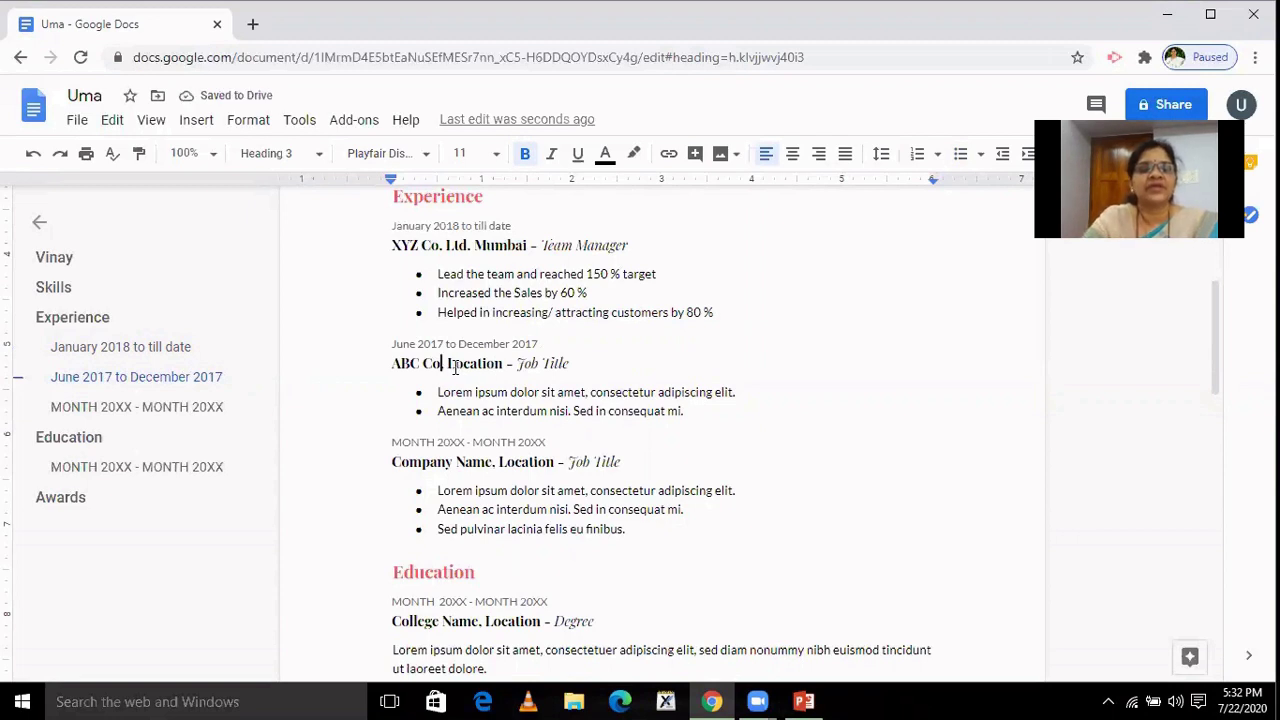
{"action": "type", "text": "L"}
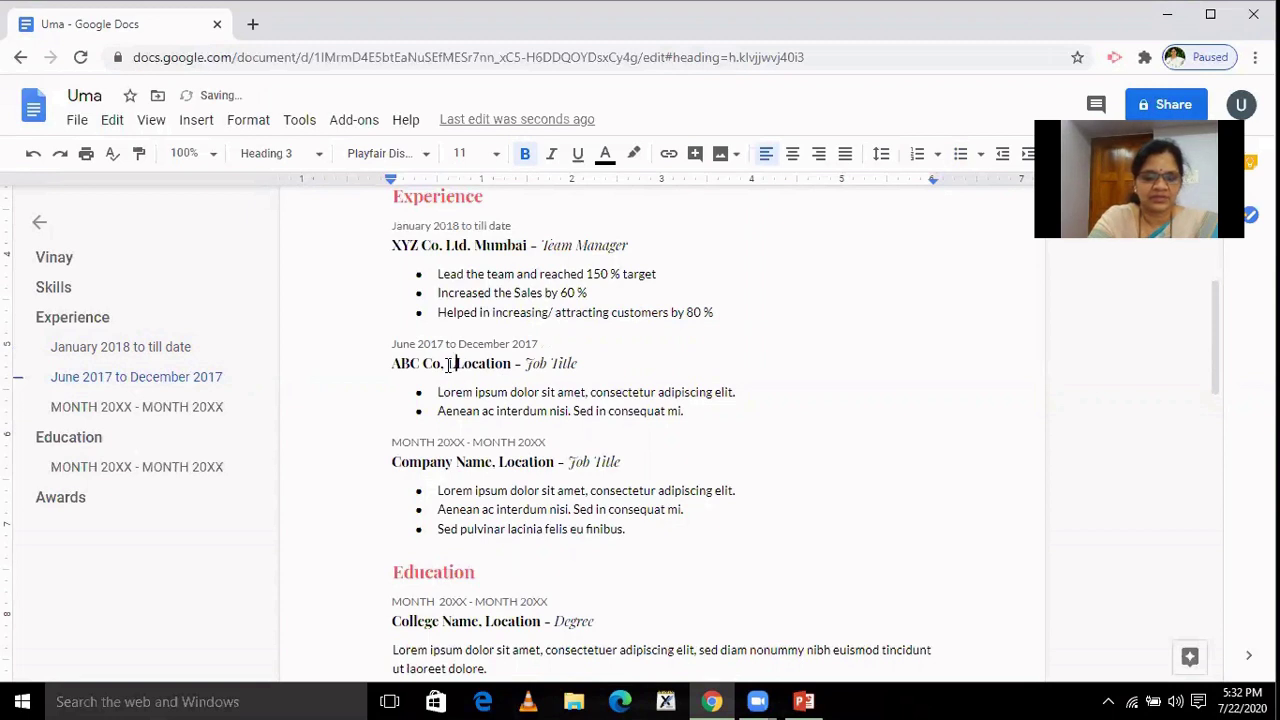
{"action": "type", "text": "td."}
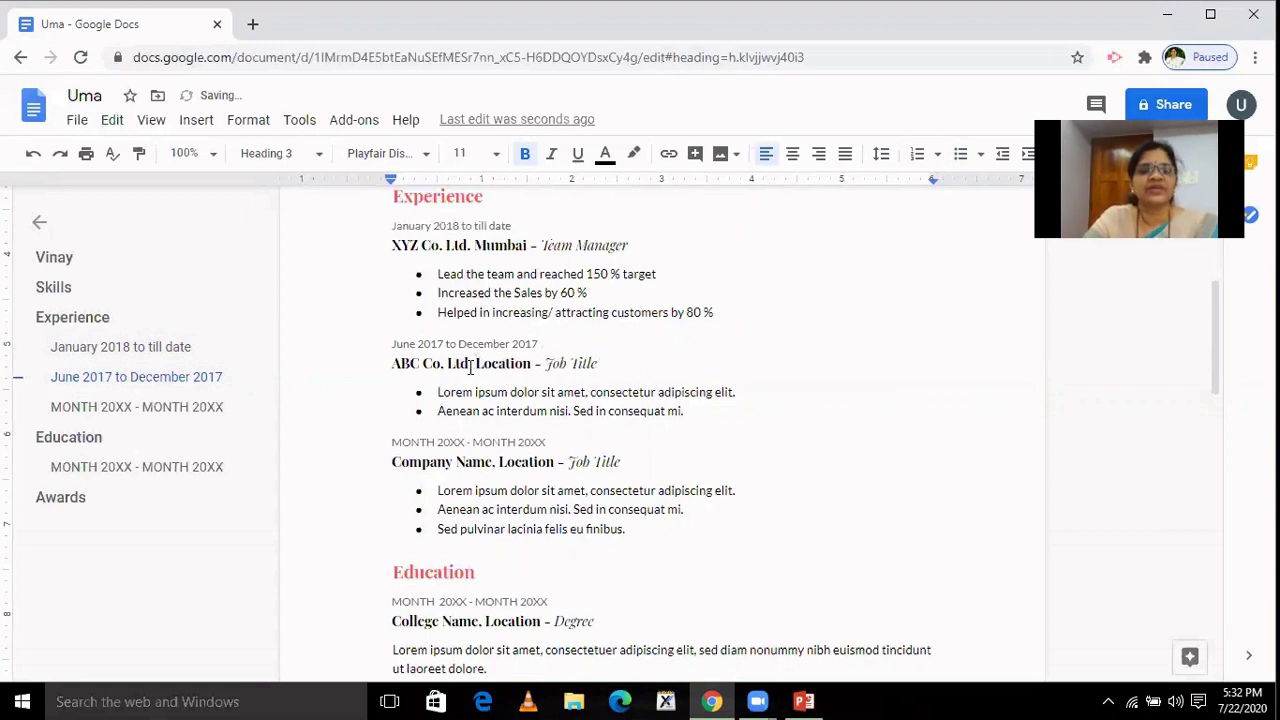
Set the second job's location to Bangalore and its title to 'Sales manager / trainee'.
{"action": "double_click", "coordinate": [492, 364]}
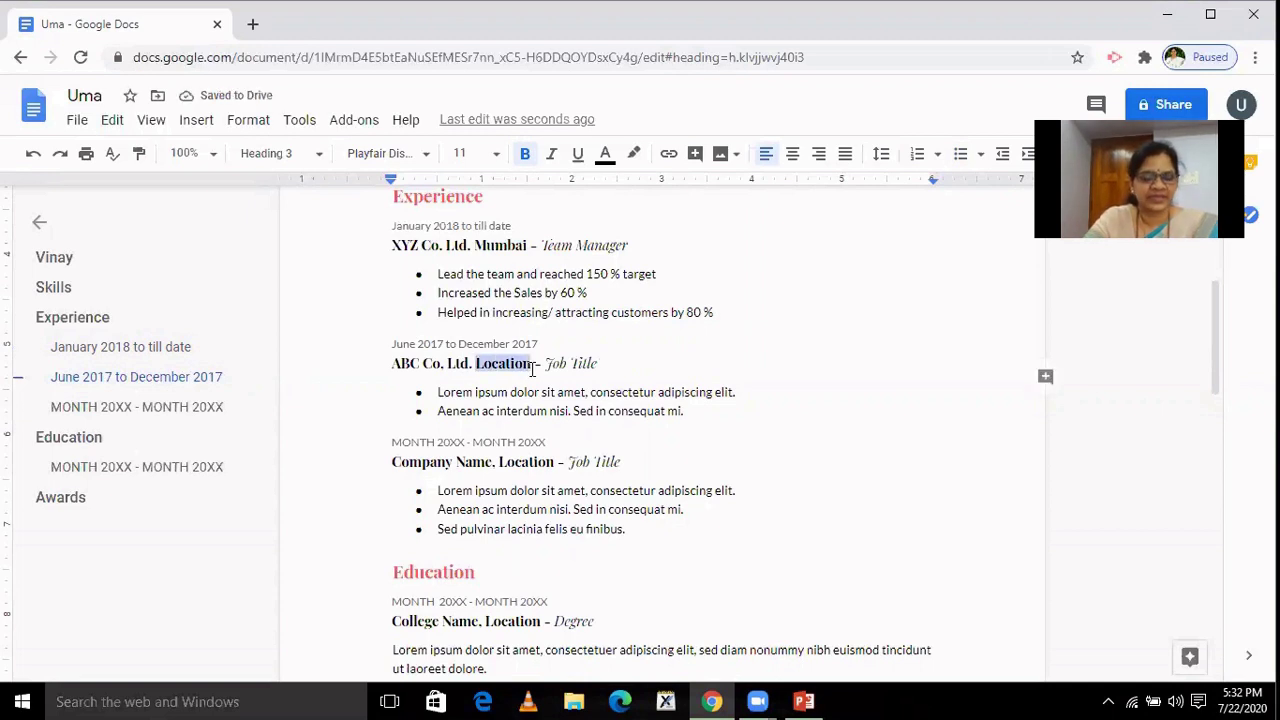
{"action": "type", "text": "Bangalo"}
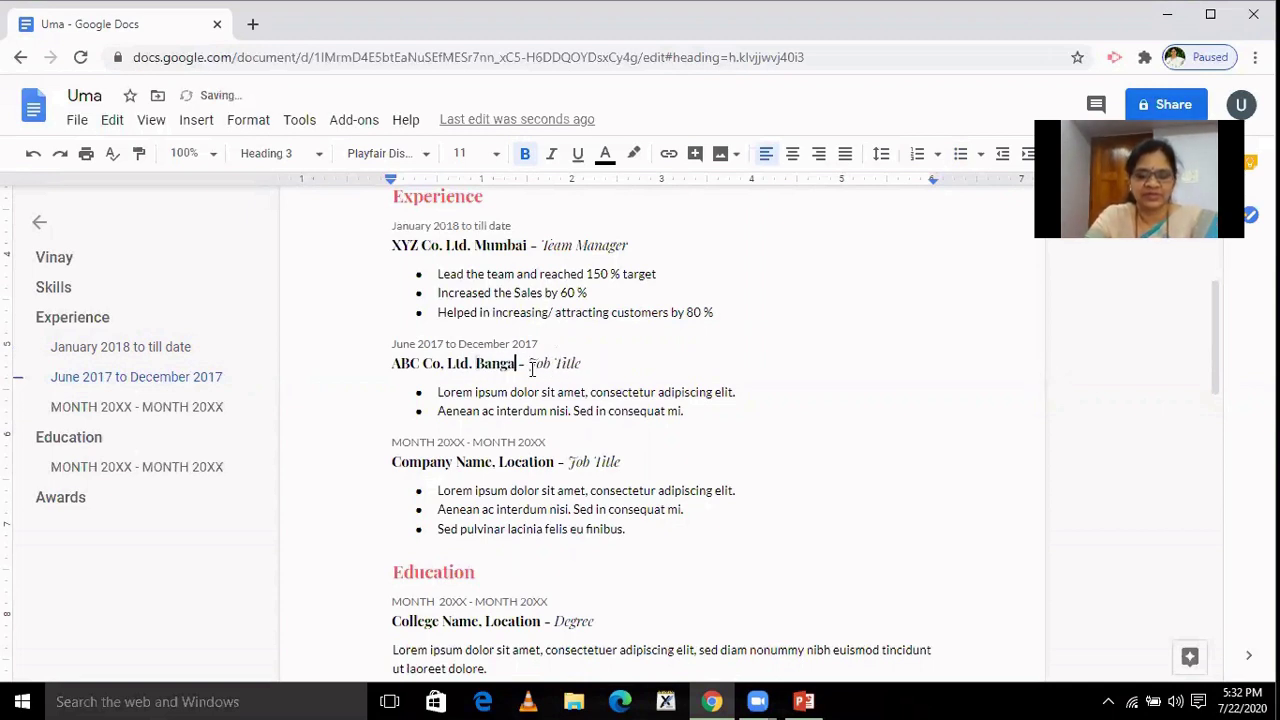
{"action": "type", "text": "re"}
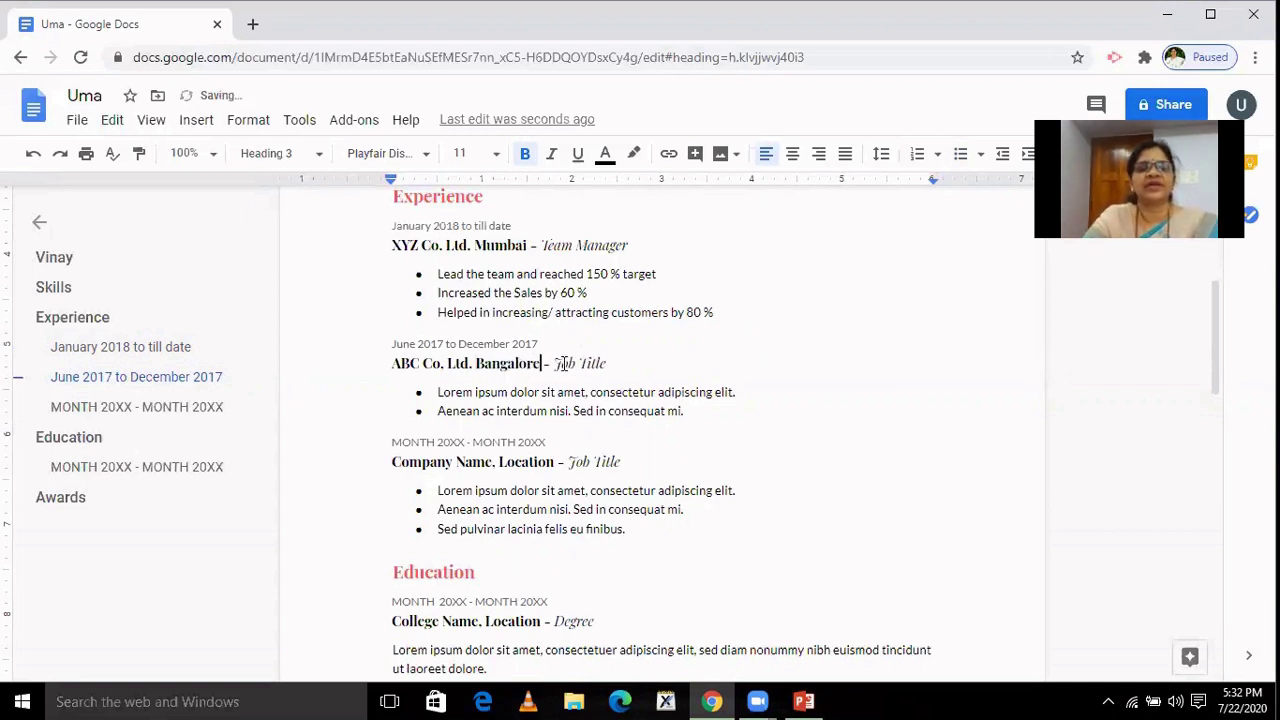
{"action": "left_click_drag", "start_coordinate": [556, 364], "coordinate": [606, 365]}
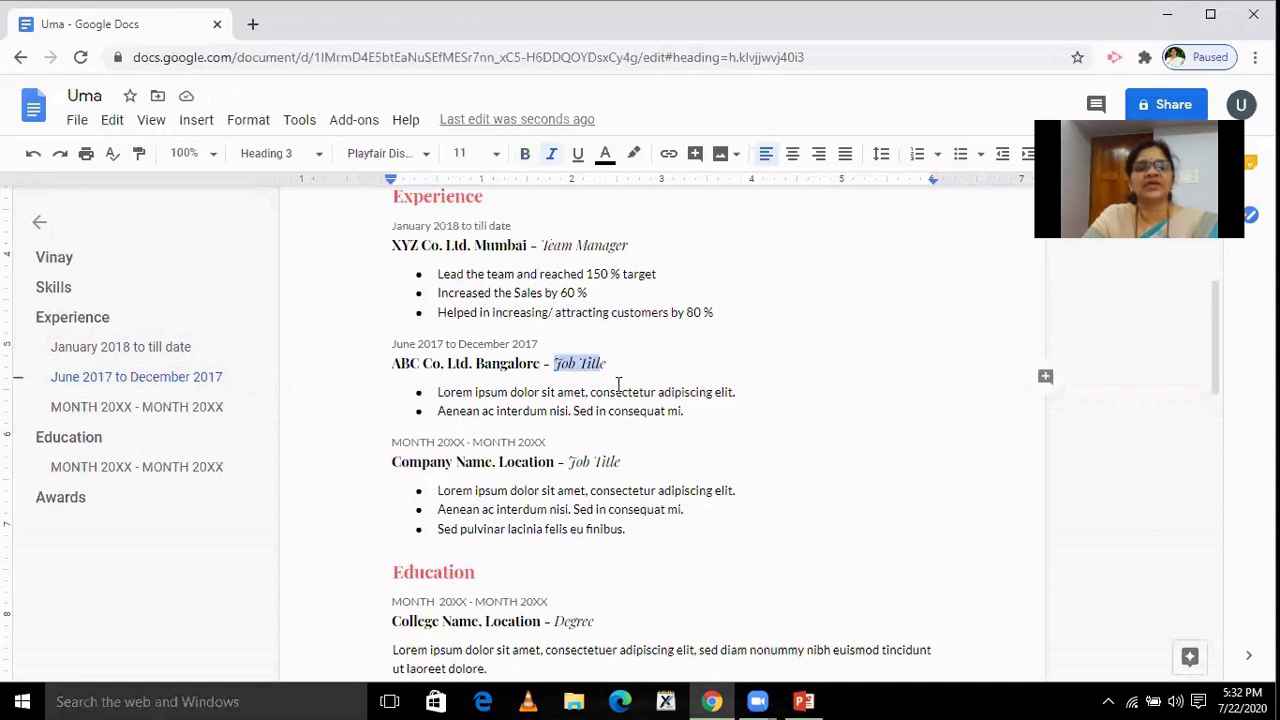
{"action": "left_click_drag", "start_coordinate": [608, 365], "coordinate": [557, 368]}
{"action": "type", "text": "Sales /"}
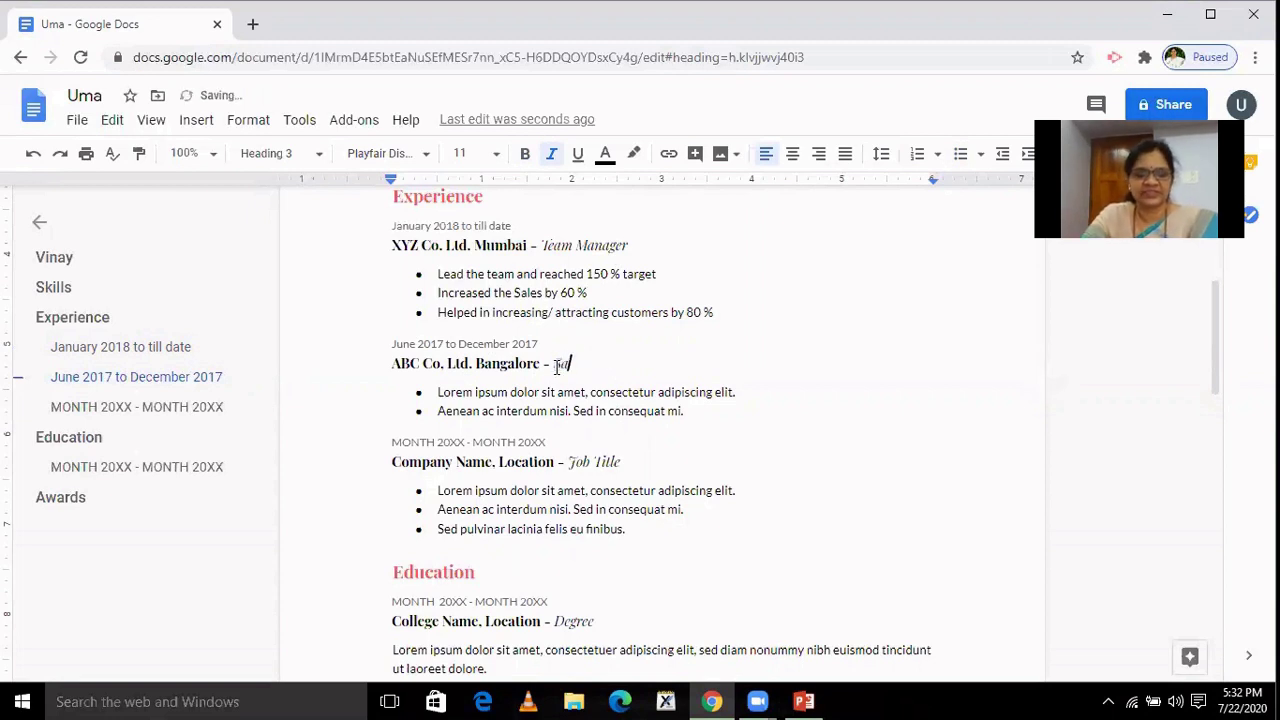
{"action": "type", "text": "man"}
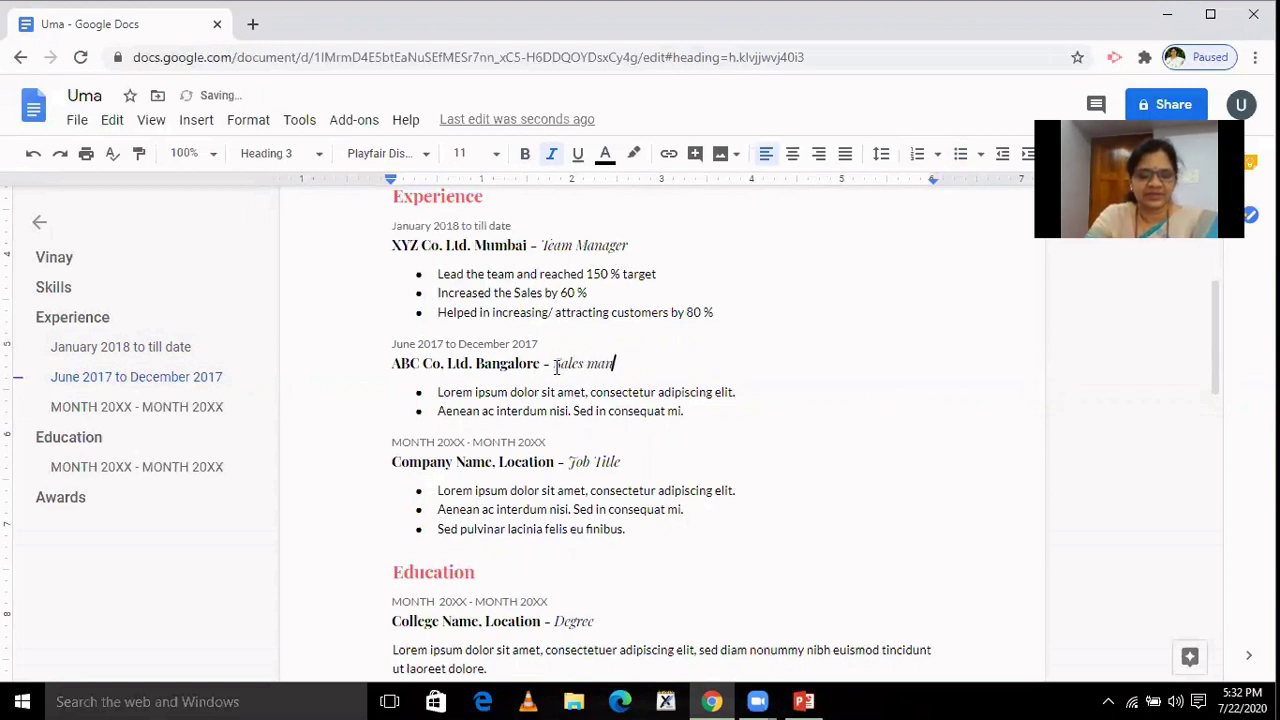
{"action": "type", "text": "ager"}
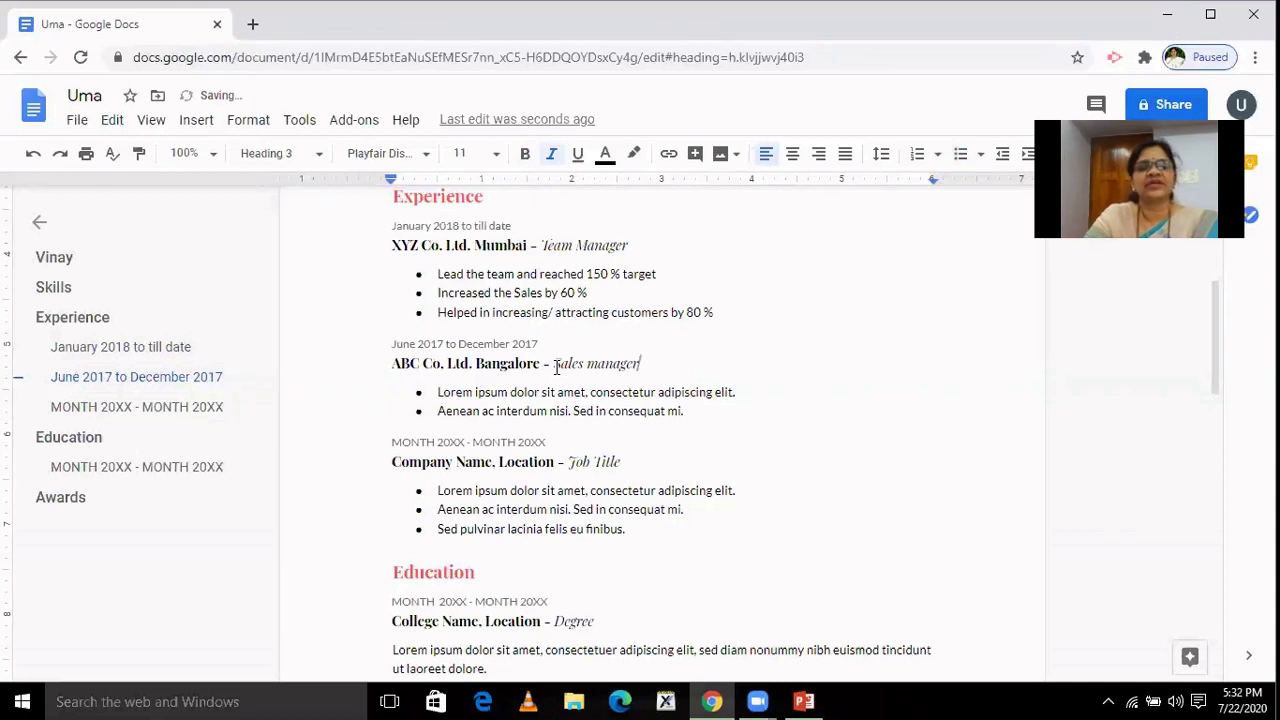
{"action": "type", "text": " /"}
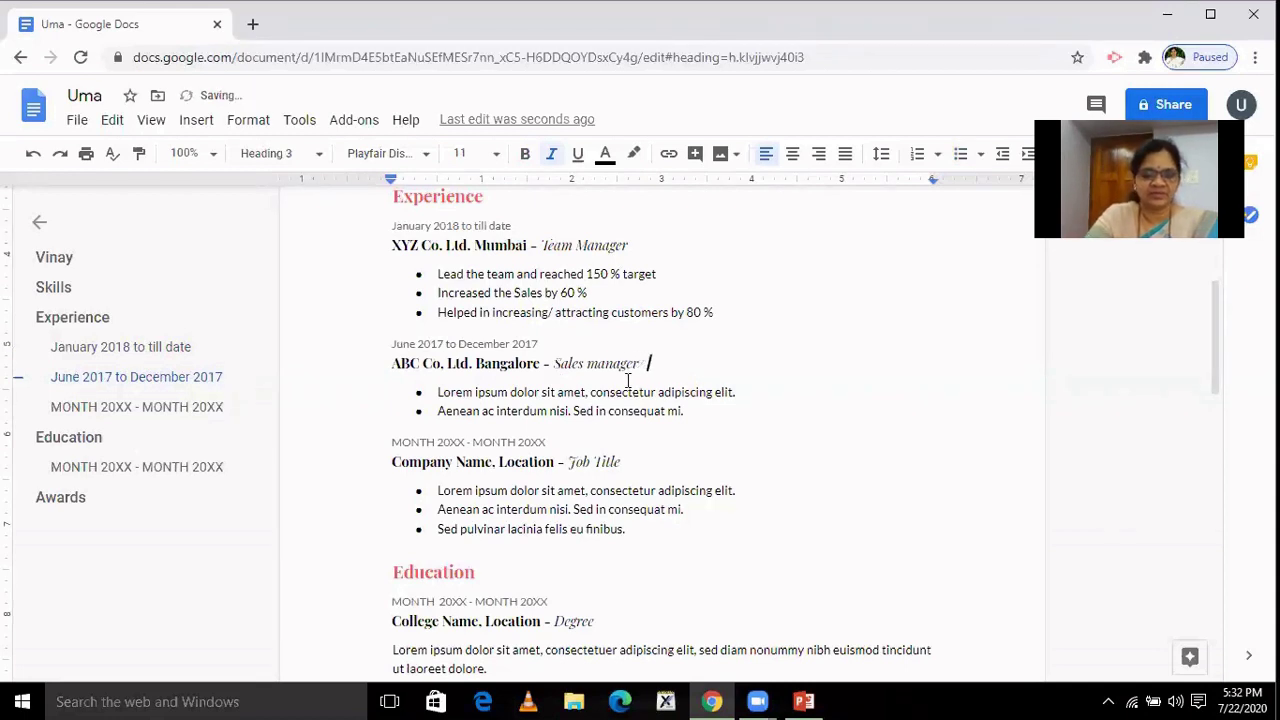
{"action": "type", "text": " trainer"}
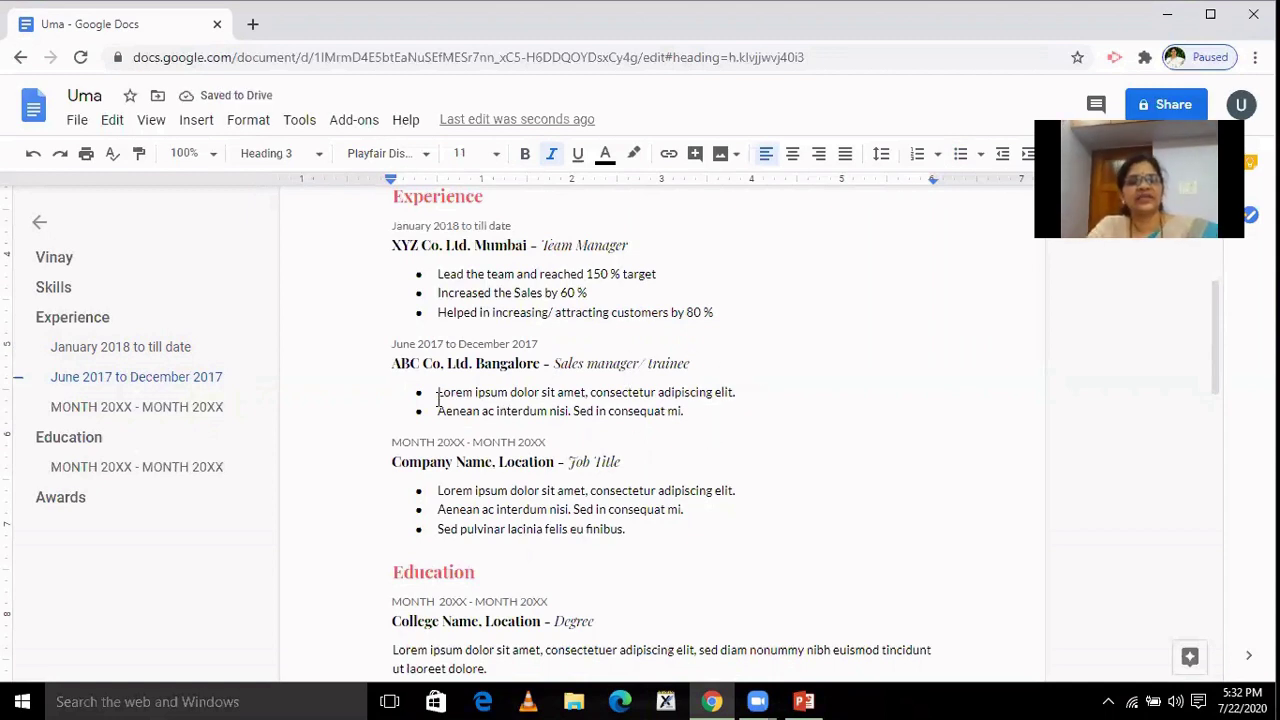
Delete the two Lorem ipsum bullets under ABC Co. Ltd. and the whole MONTH 20XX third job block.
{"action": "left_click_drag", "start_coordinate": [438, 392], "coordinate": [691, 409]}
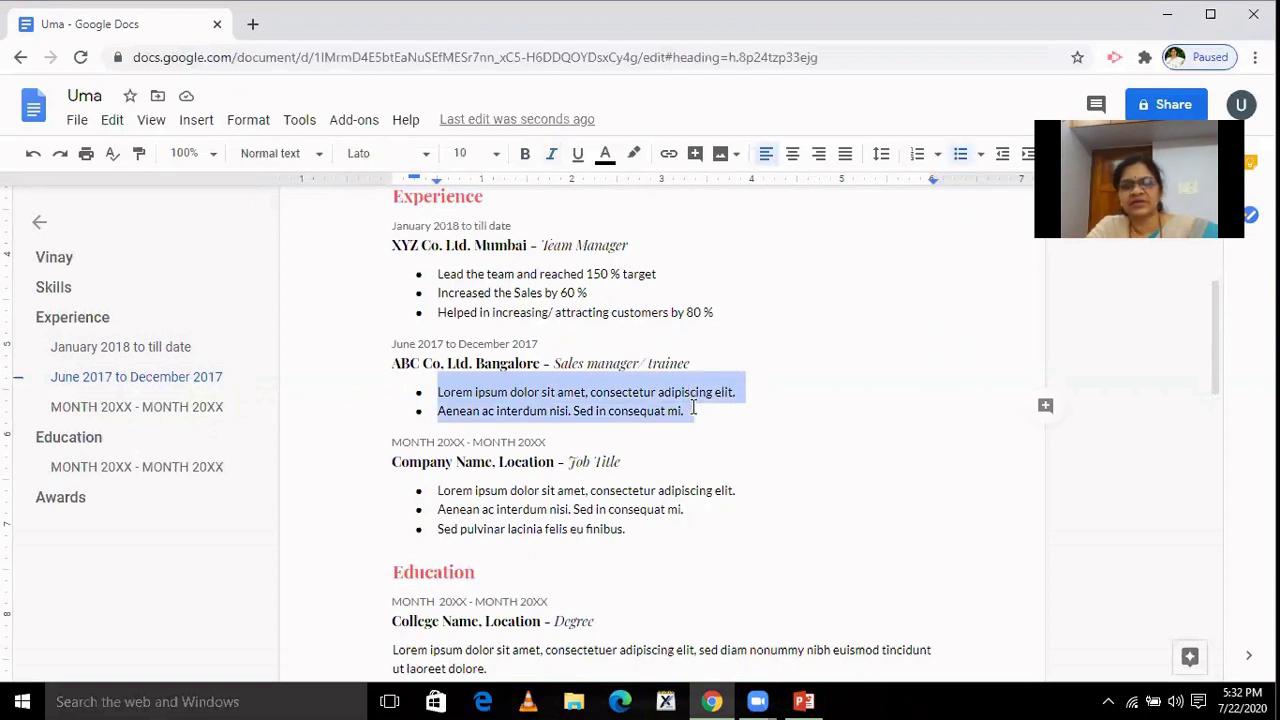
{"action": "key", "text": "BackSpace"}
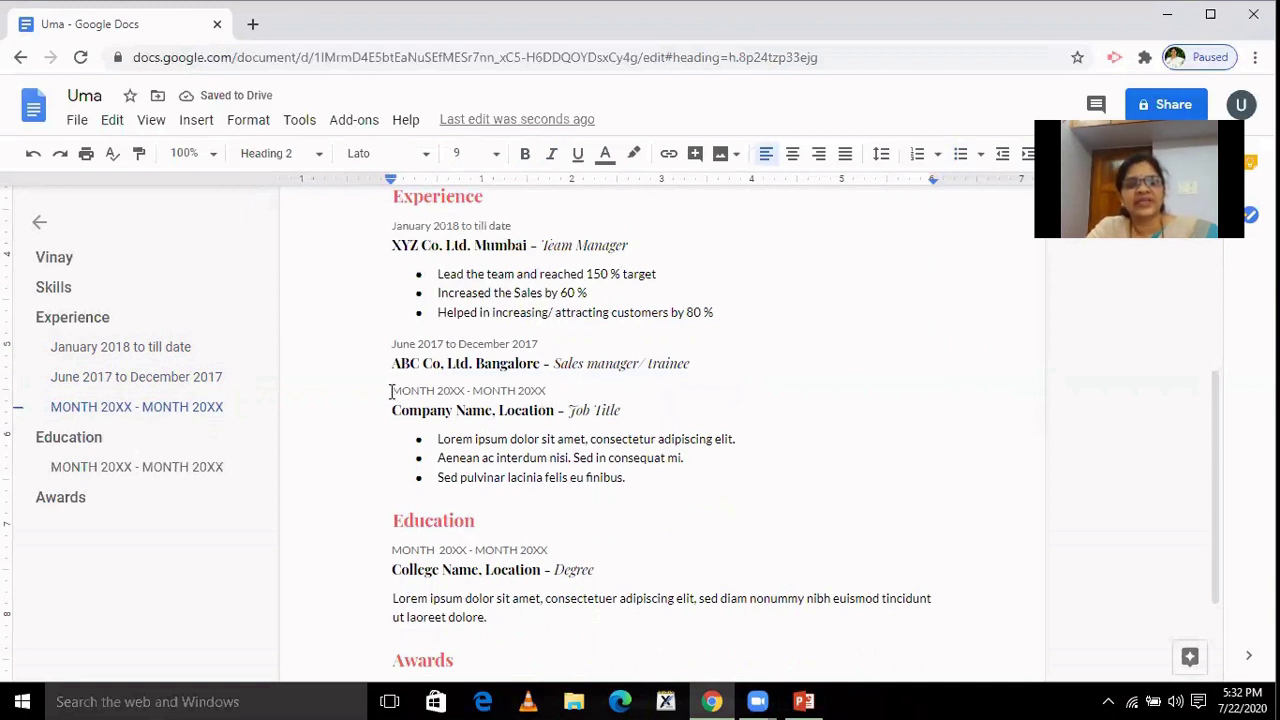
{"action": "left_click_drag", "start_coordinate": [391, 391], "coordinate": [637, 476]}
{"action": "key", "text": "Delete"}
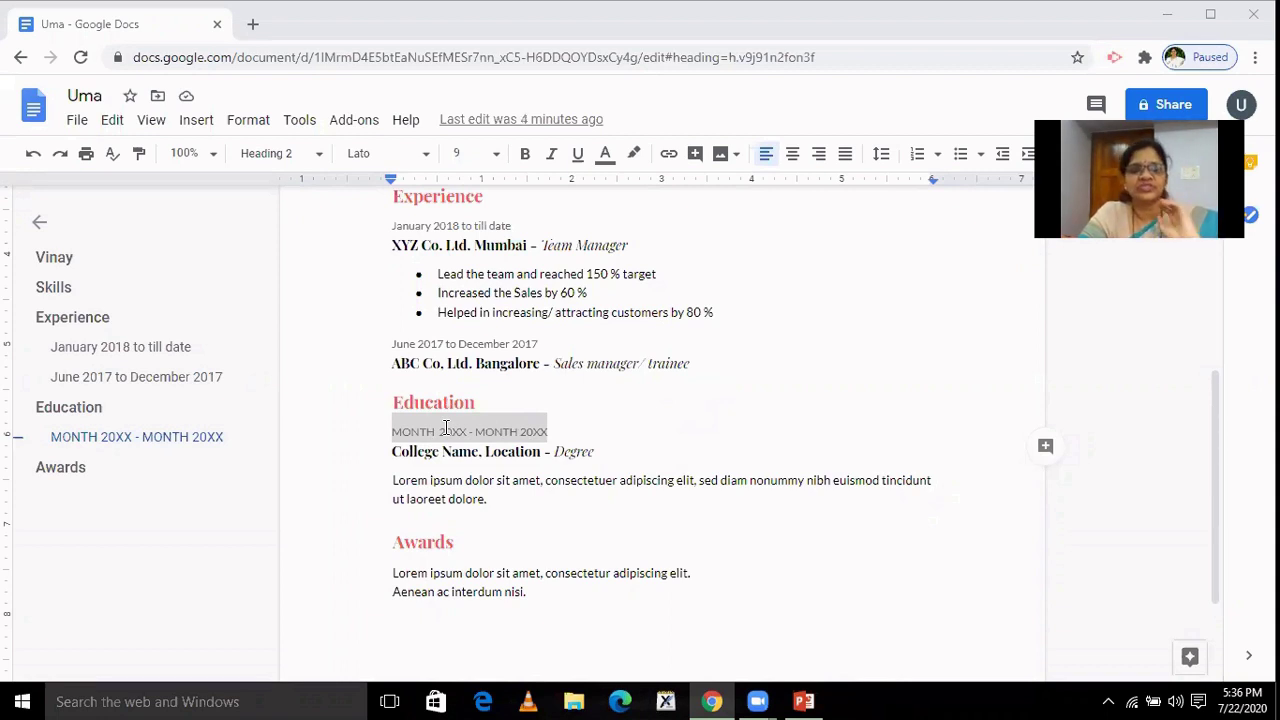
Replace the Education date placeholders so the line reads 'June 2010 - May 2011'.
{"action": "left_click", "coordinate": [446, 428]}
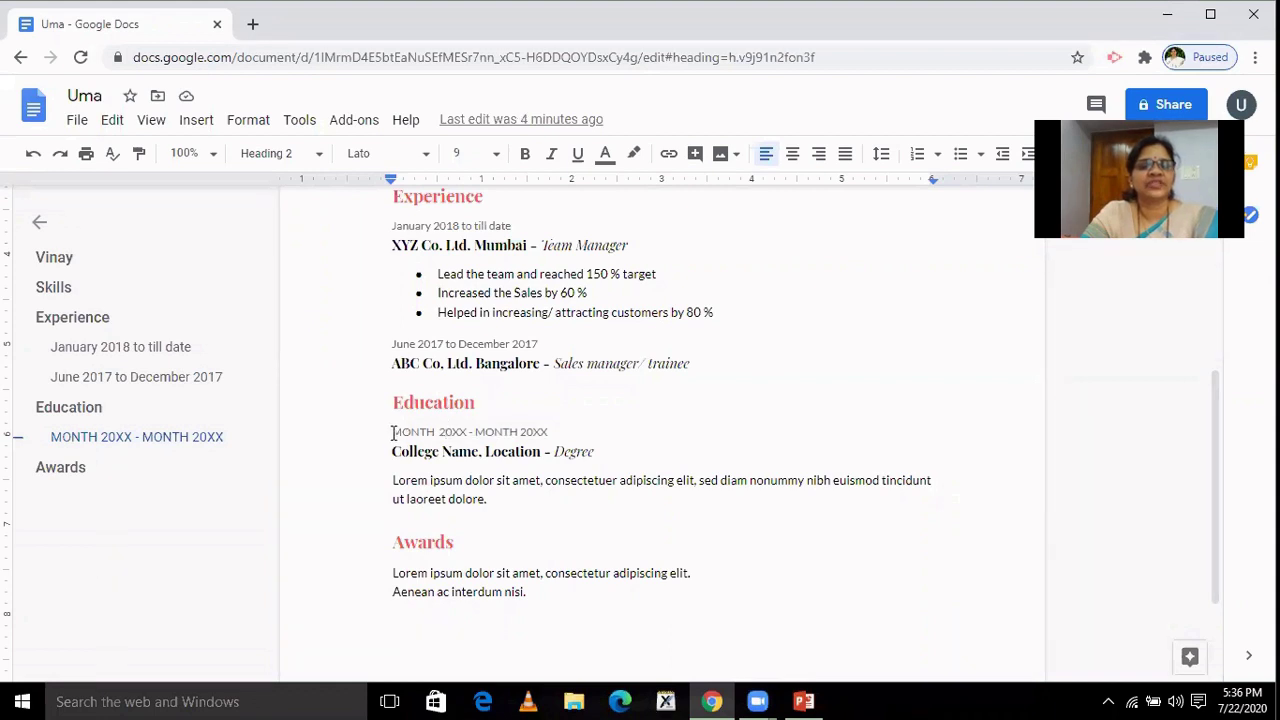
{"action": "left_click_drag", "start_coordinate": [392, 431], "coordinate": [437, 440]}
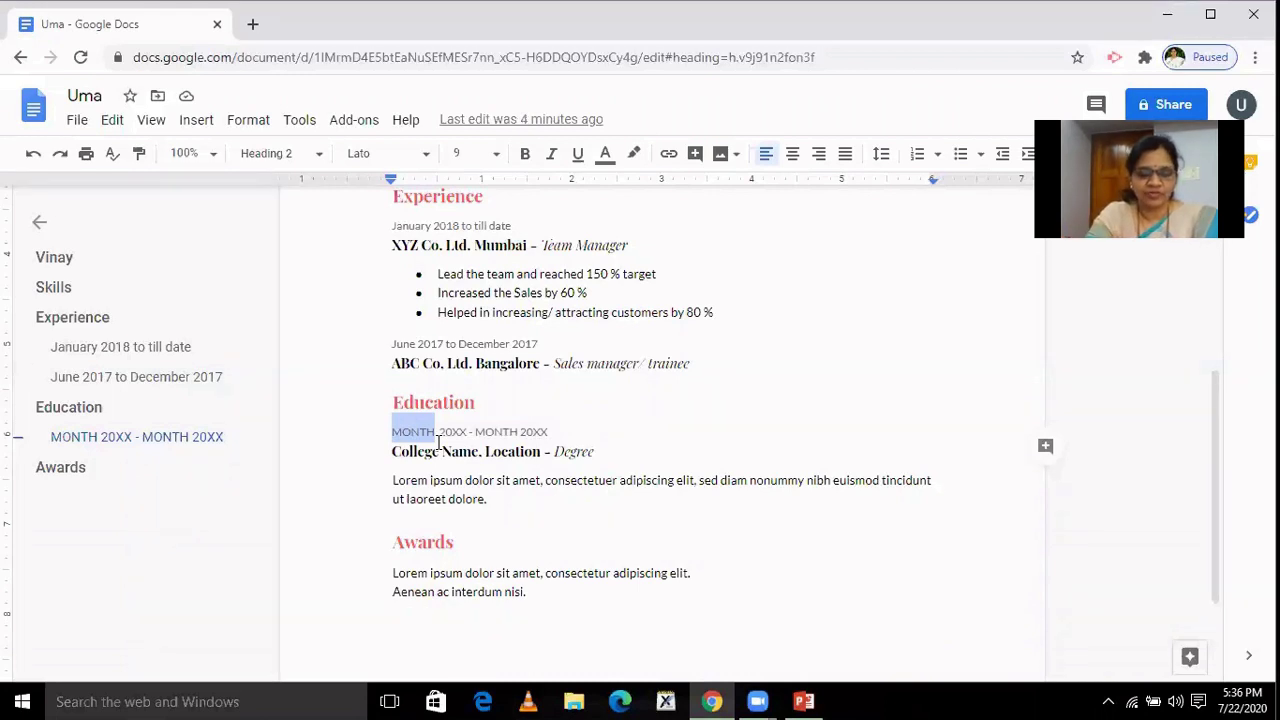
{"action": "type", "text": "June"}
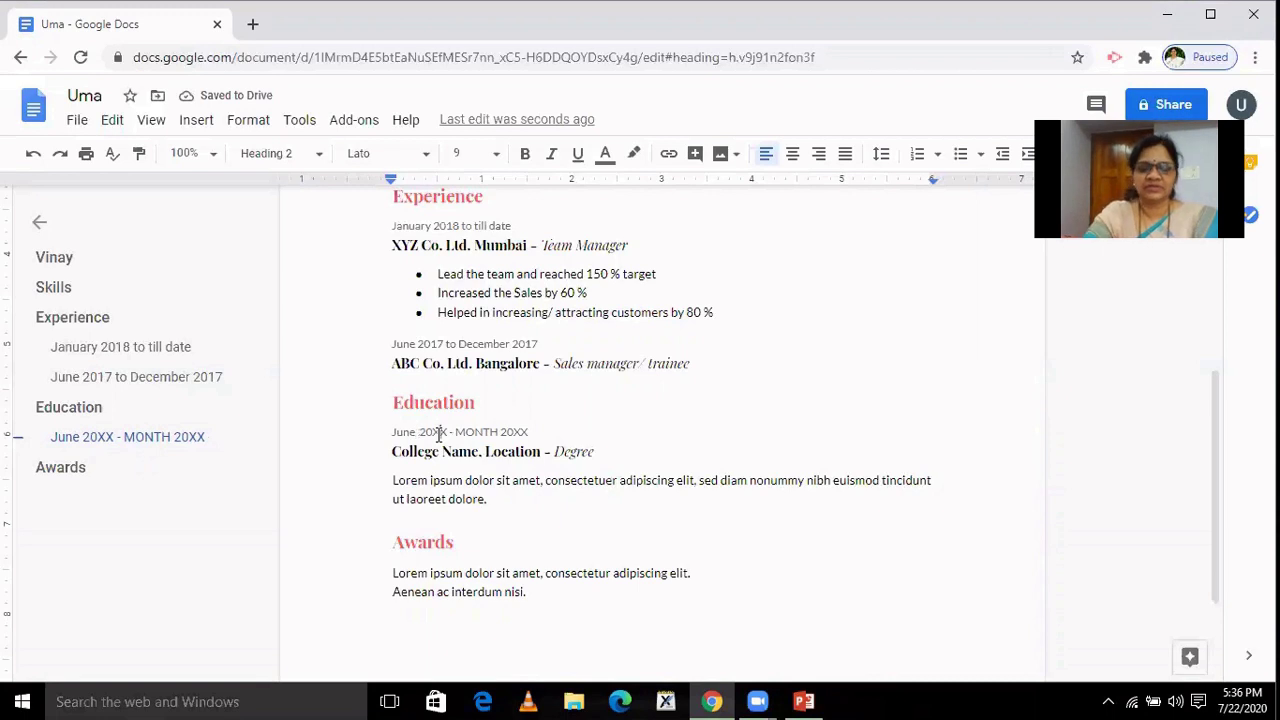
{"action": "key", "text": "BackSpace"}
{"action": "key", "text": "BackSpace"}
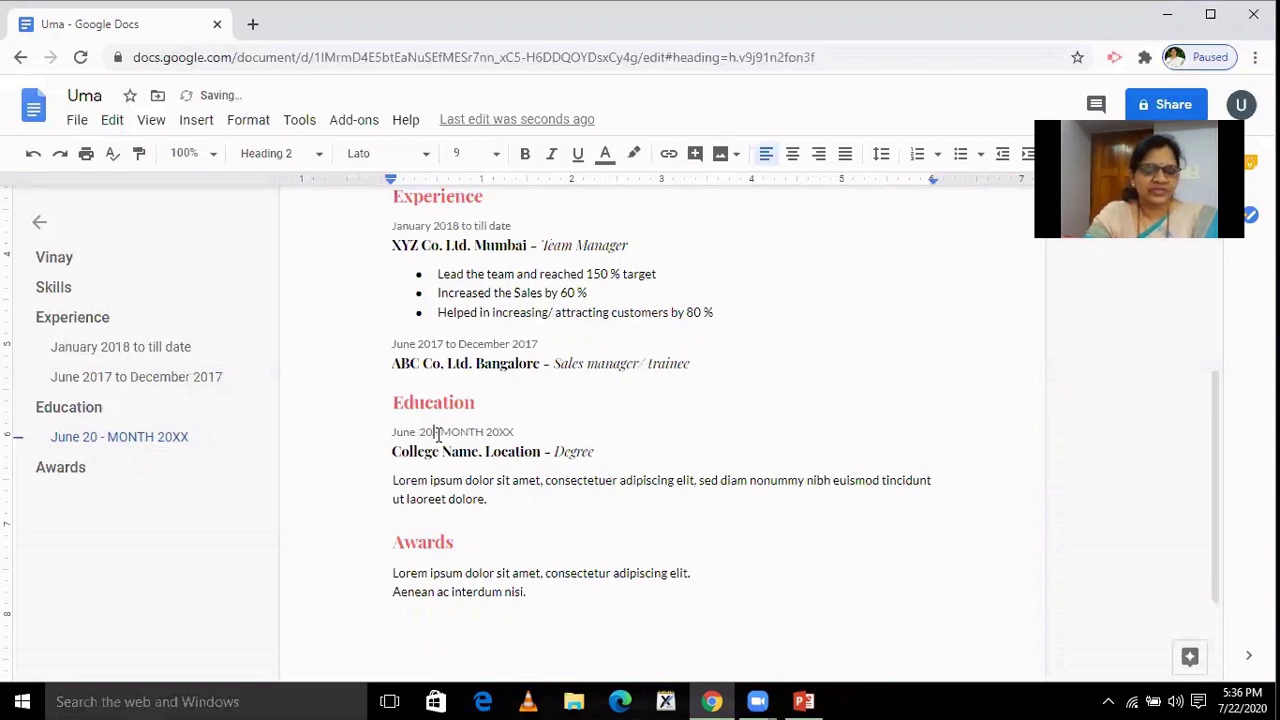
{"action": "type", "text": "10"}
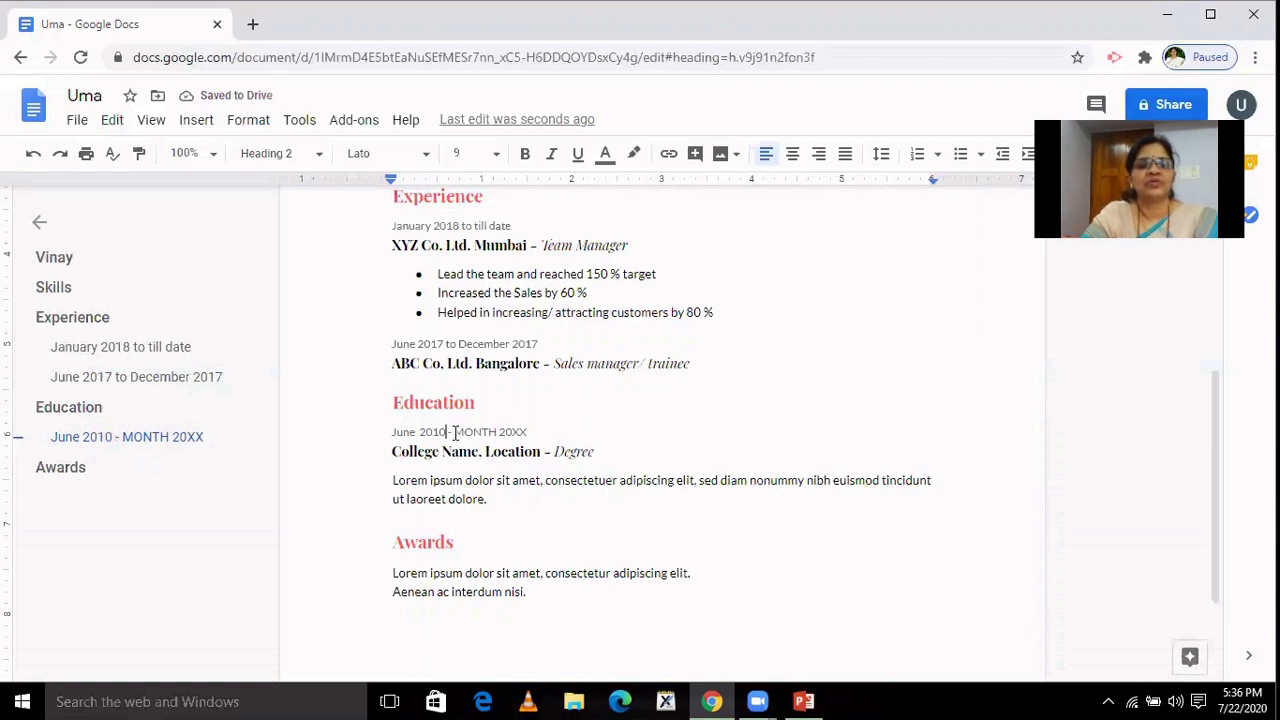
{"action": "left_click_drag", "start_coordinate": [455, 432], "coordinate": [498, 434]}
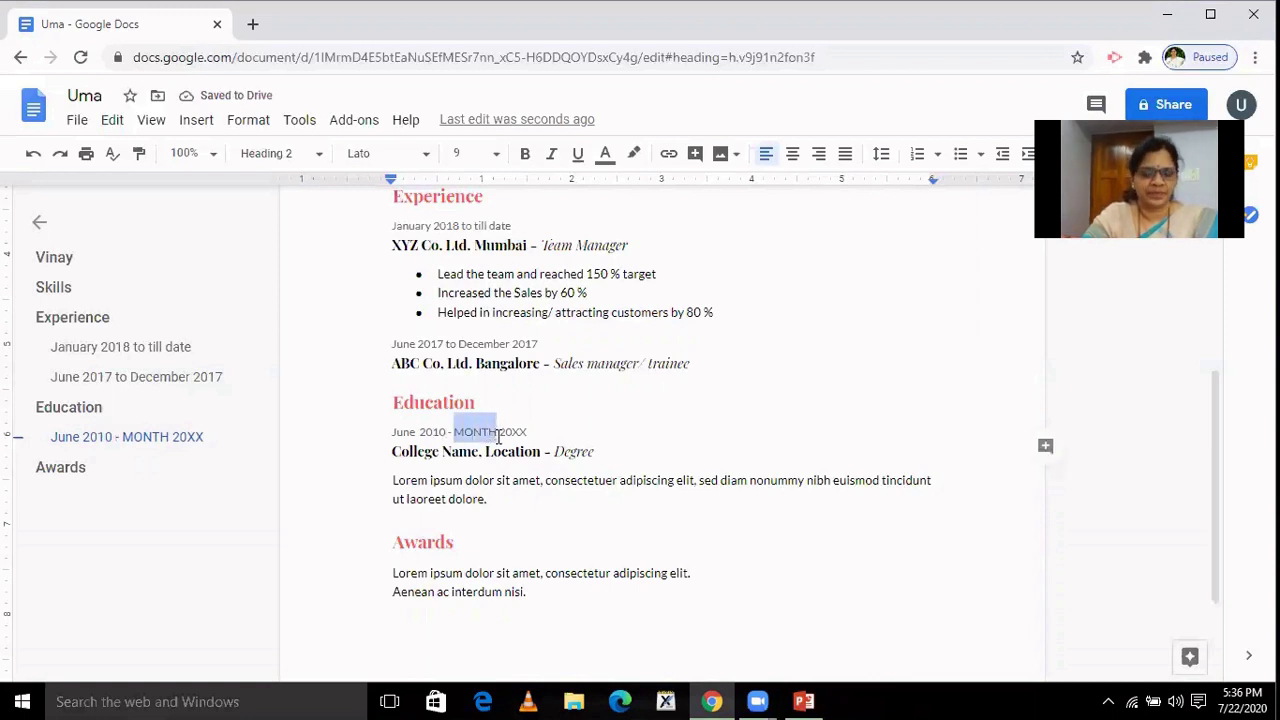
{"action": "type", "text": "May"}
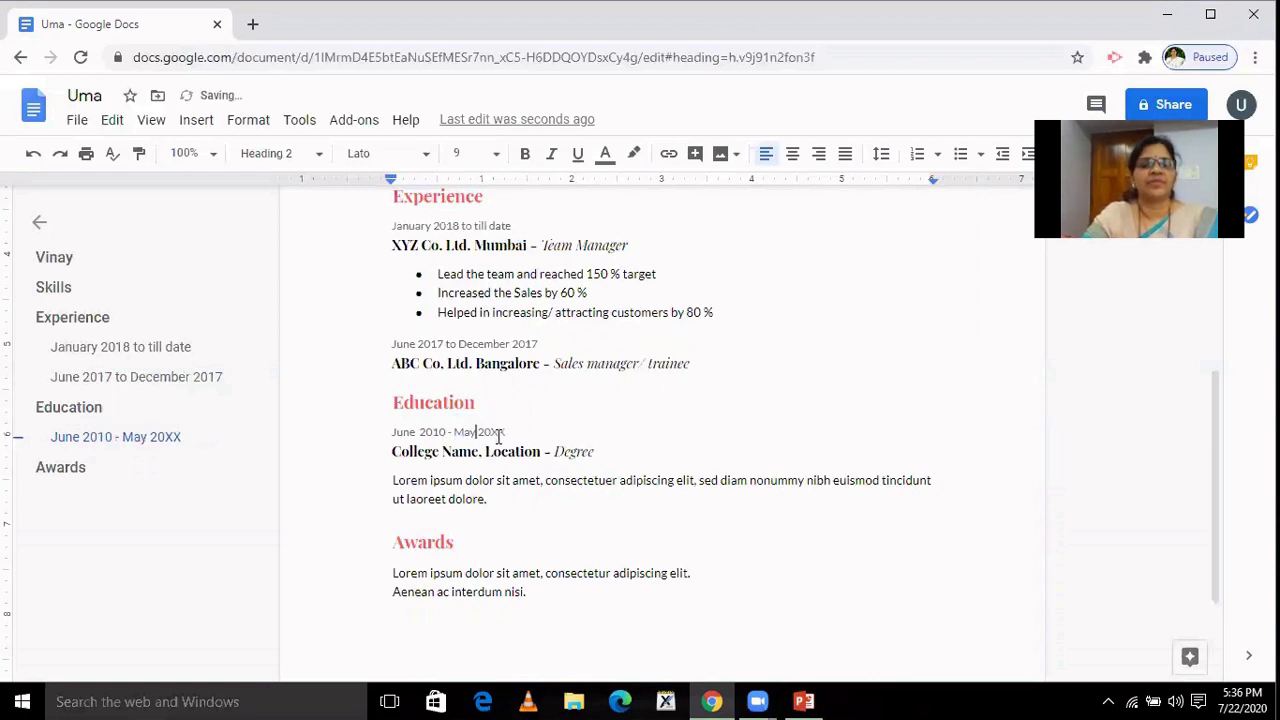
{"action": "double_click", "coordinate": [498, 436]}
{"action": "type", "text": "X"}
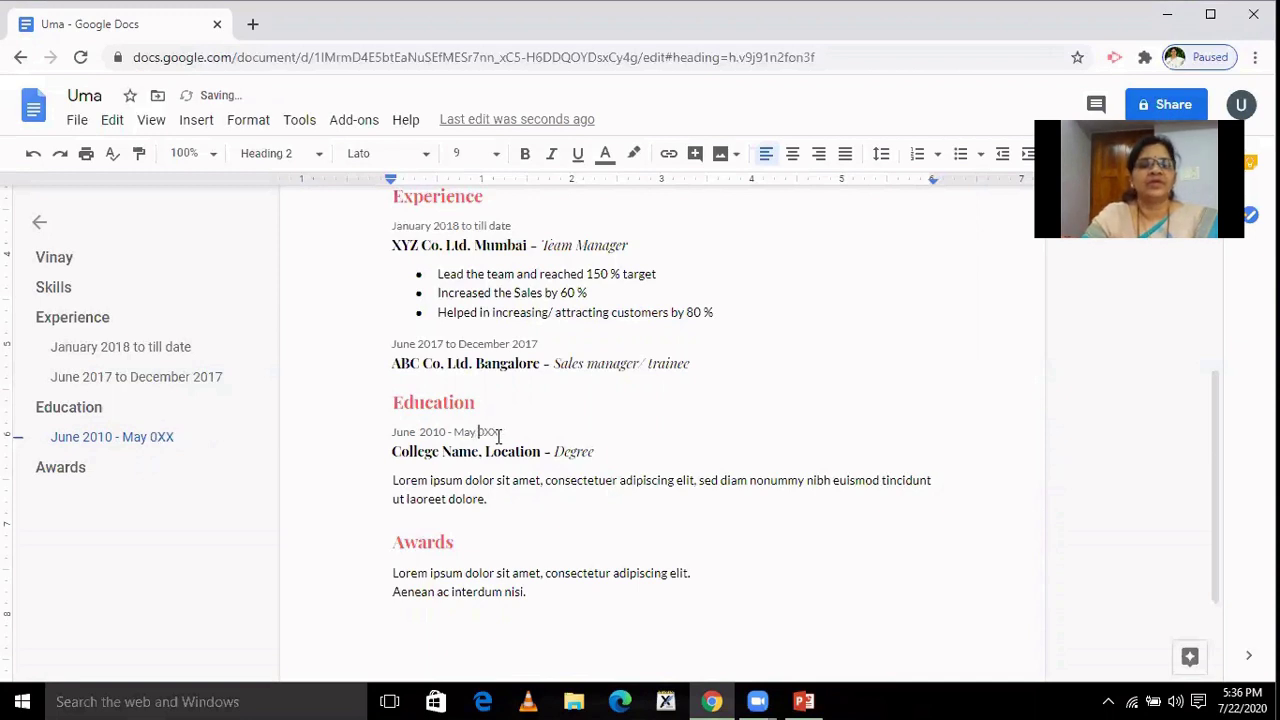
{"action": "type", "text": "2011"}
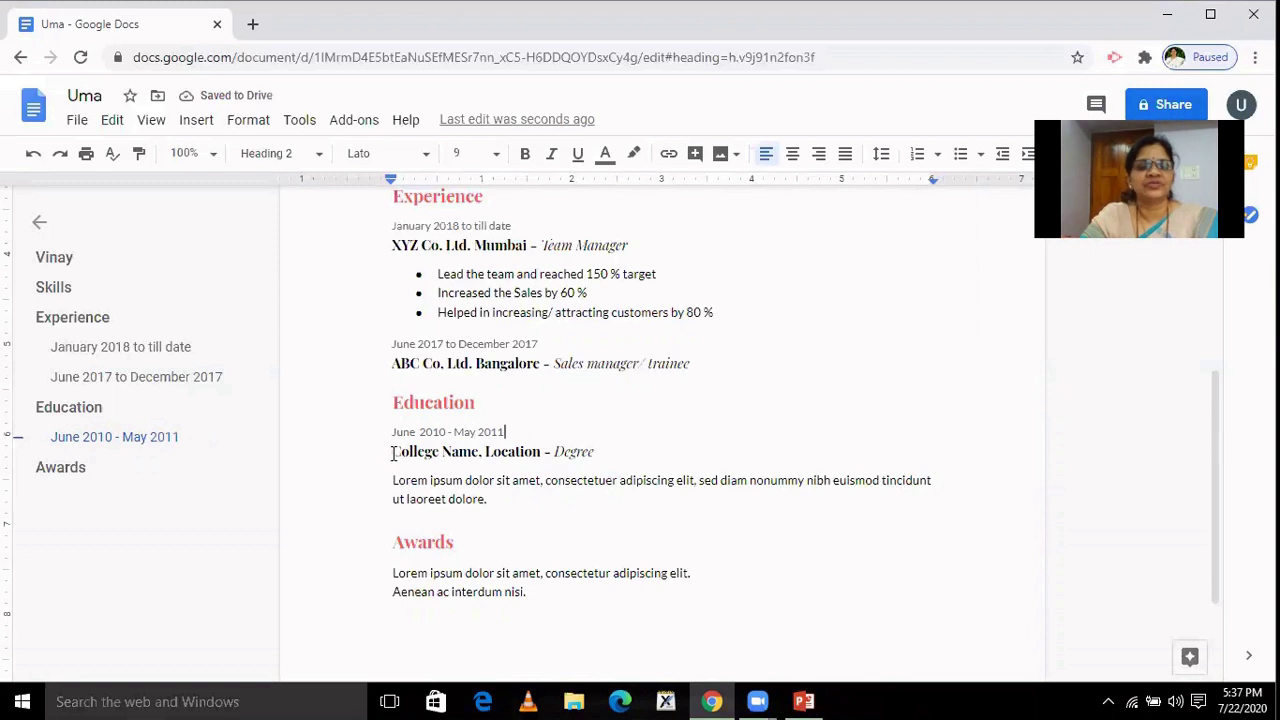
Fill the Education heading as 'Canara school, Mangalore - 10th' and add 'Scored 90 %' below it.
{"action": "left_click_drag", "start_coordinate": [392, 452], "coordinate": [479, 452]}
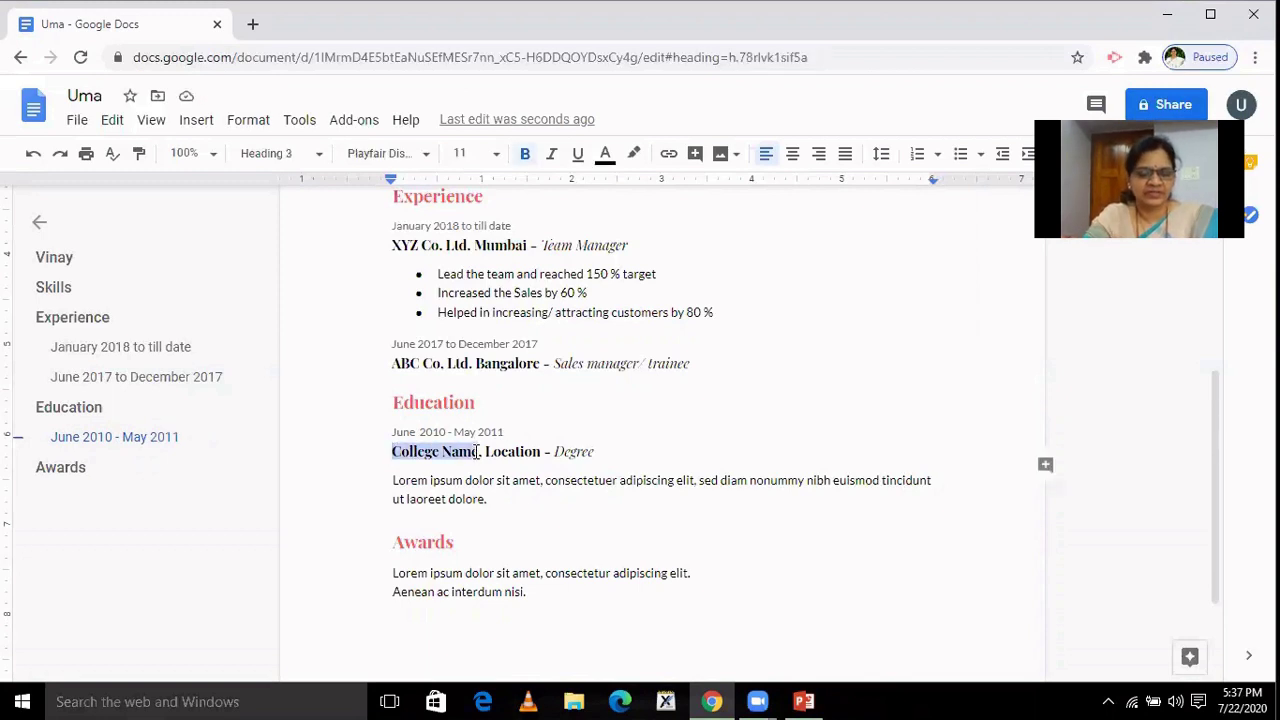
{"action": "type", "text": "Canara"}
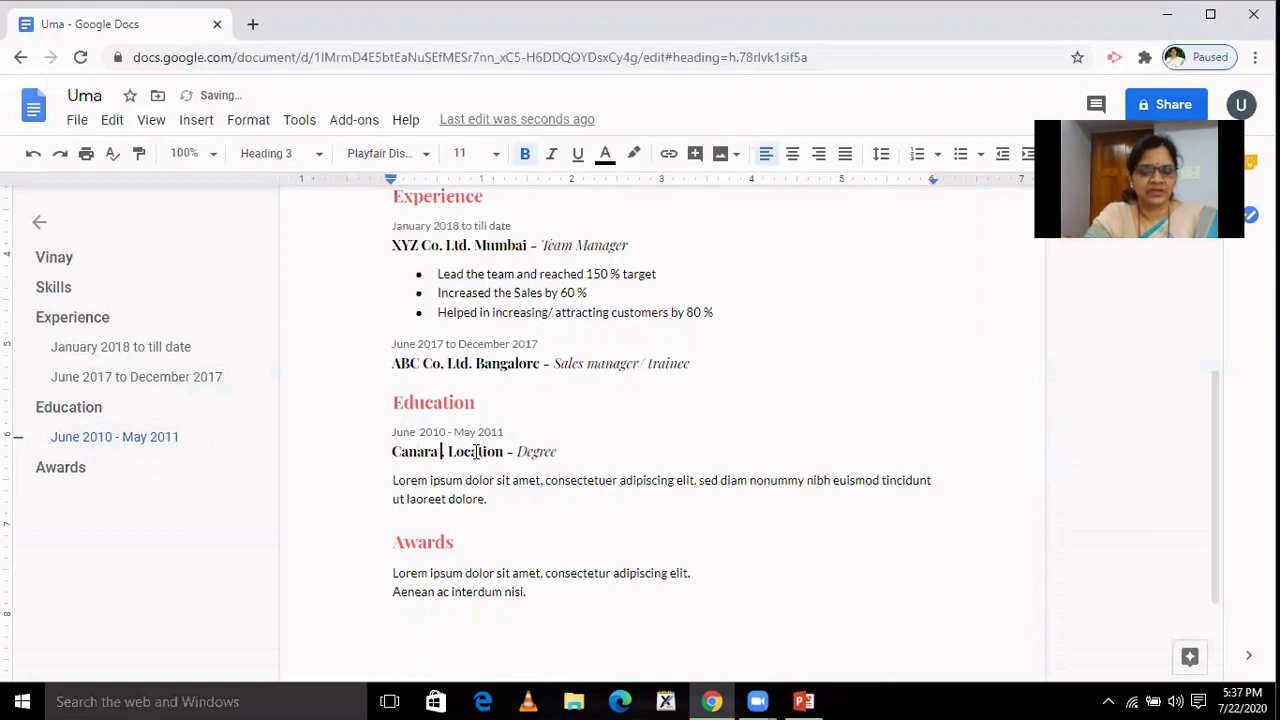
{"action": "type", "text": " school"}
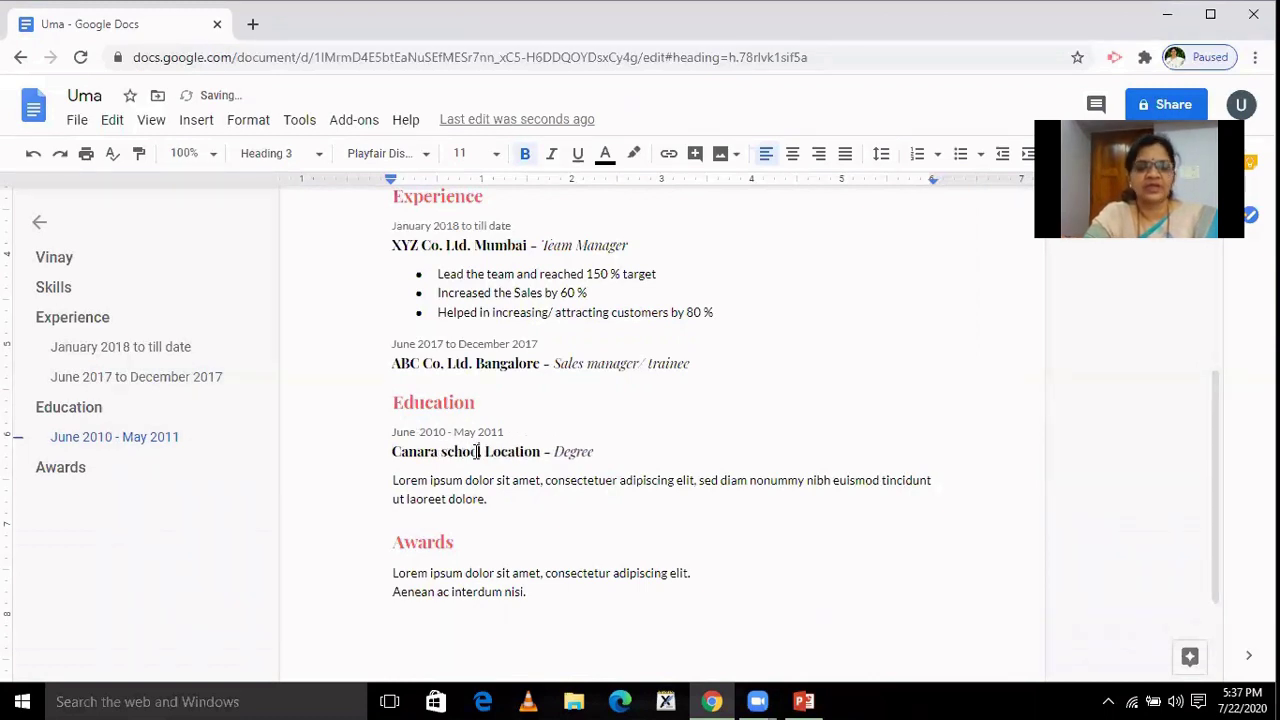
{"action": "type", "text": ","}
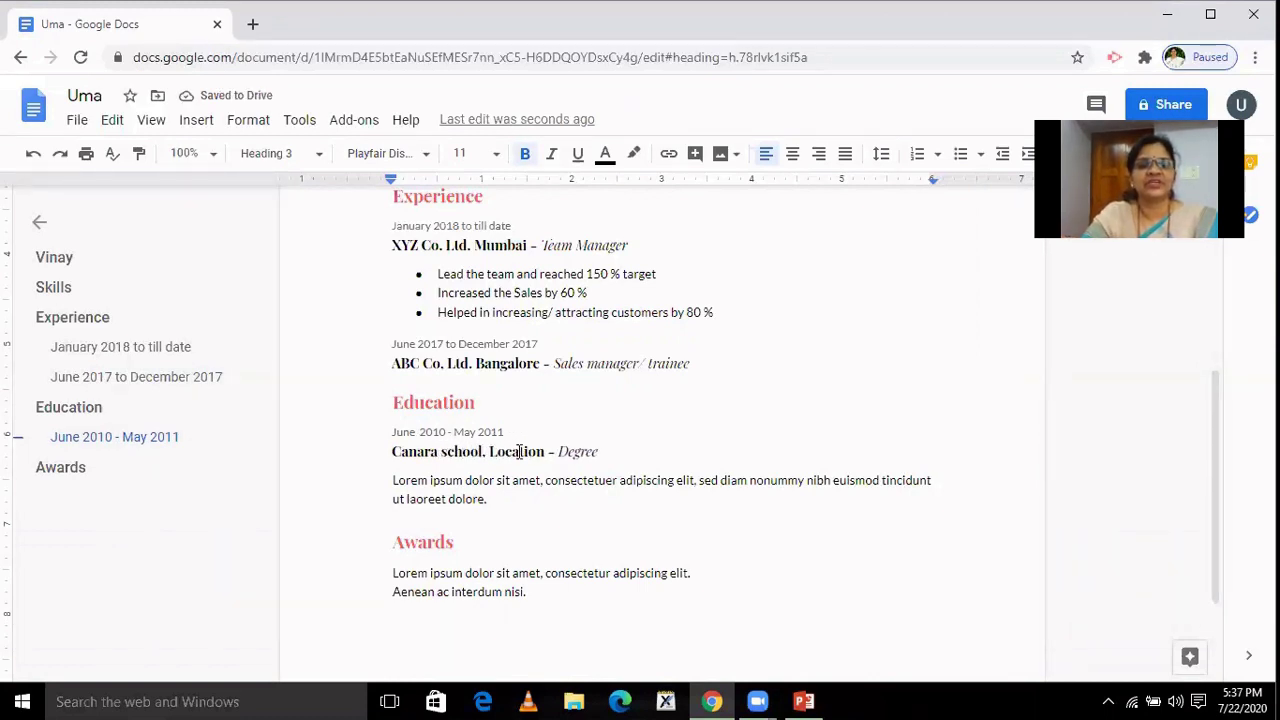
{"action": "left_click_drag", "start_coordinate": [489, 451], "coordinate": [546, 457]}
{"action": "type", "text": "Man"}
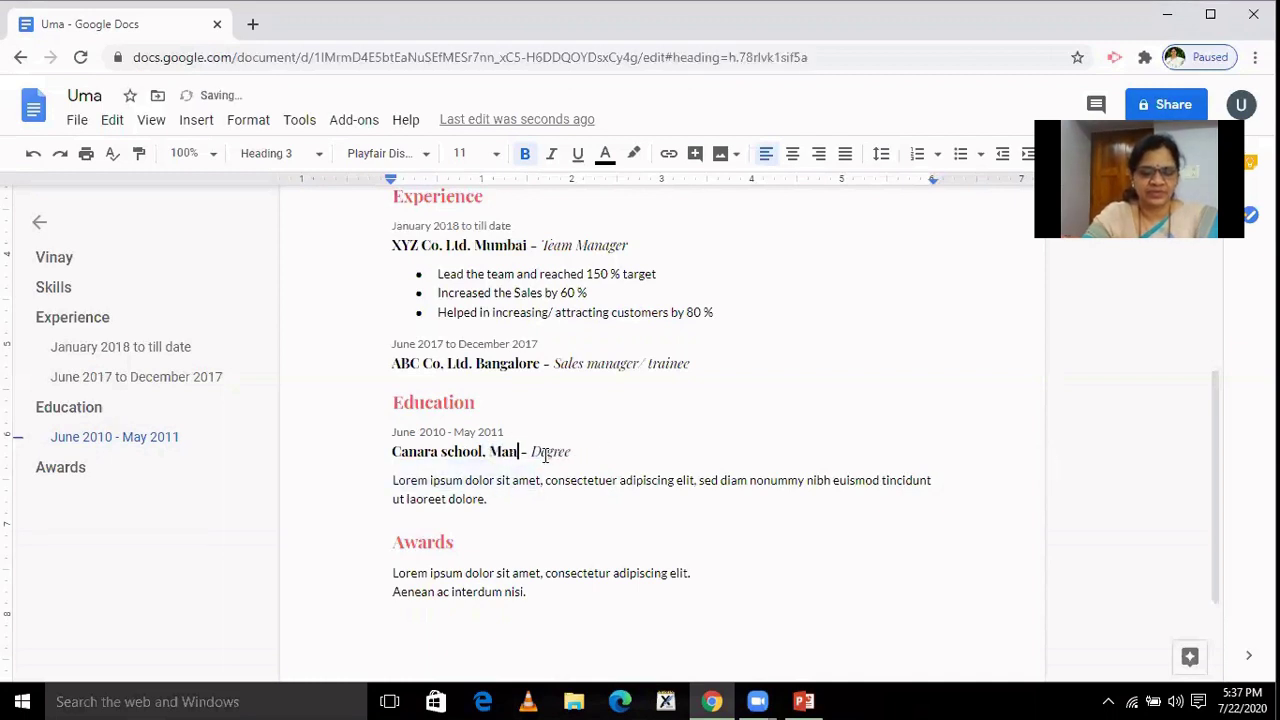
{"action": "type", "text": "galore"}
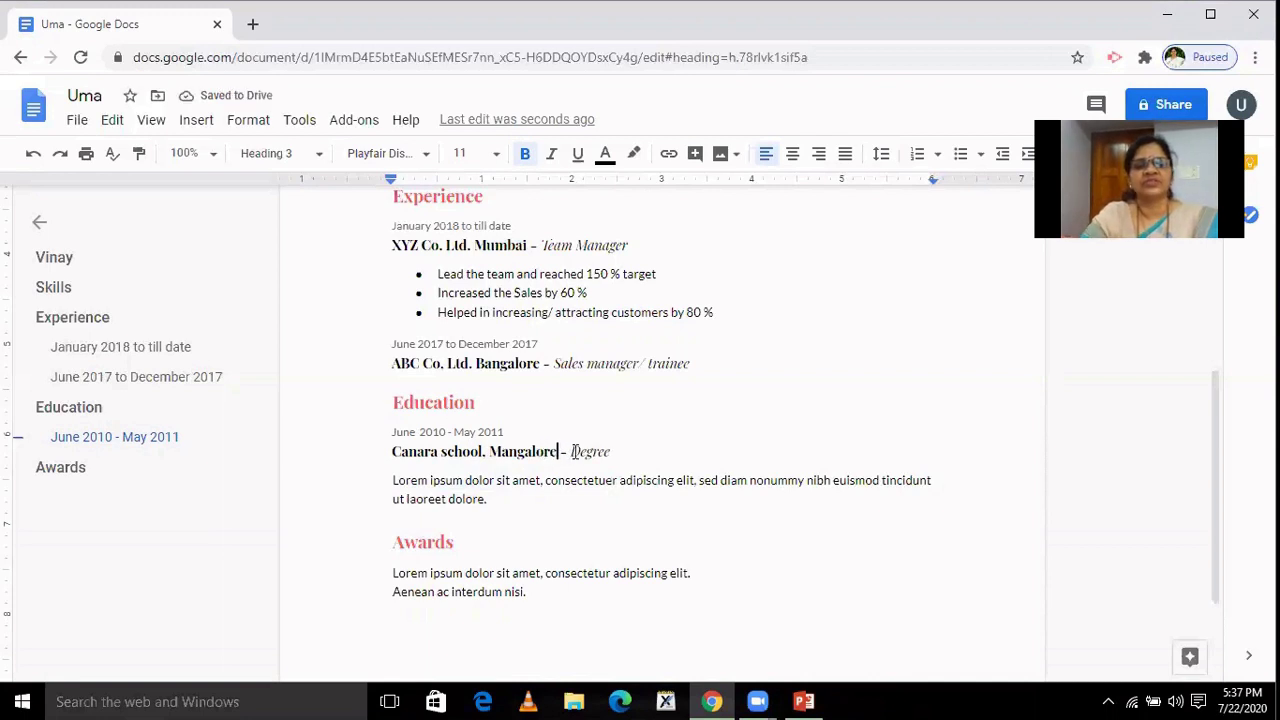
{"action": "left_click_drag", "start_coordinate": [571, 452], "coordinate": [609, 451]}
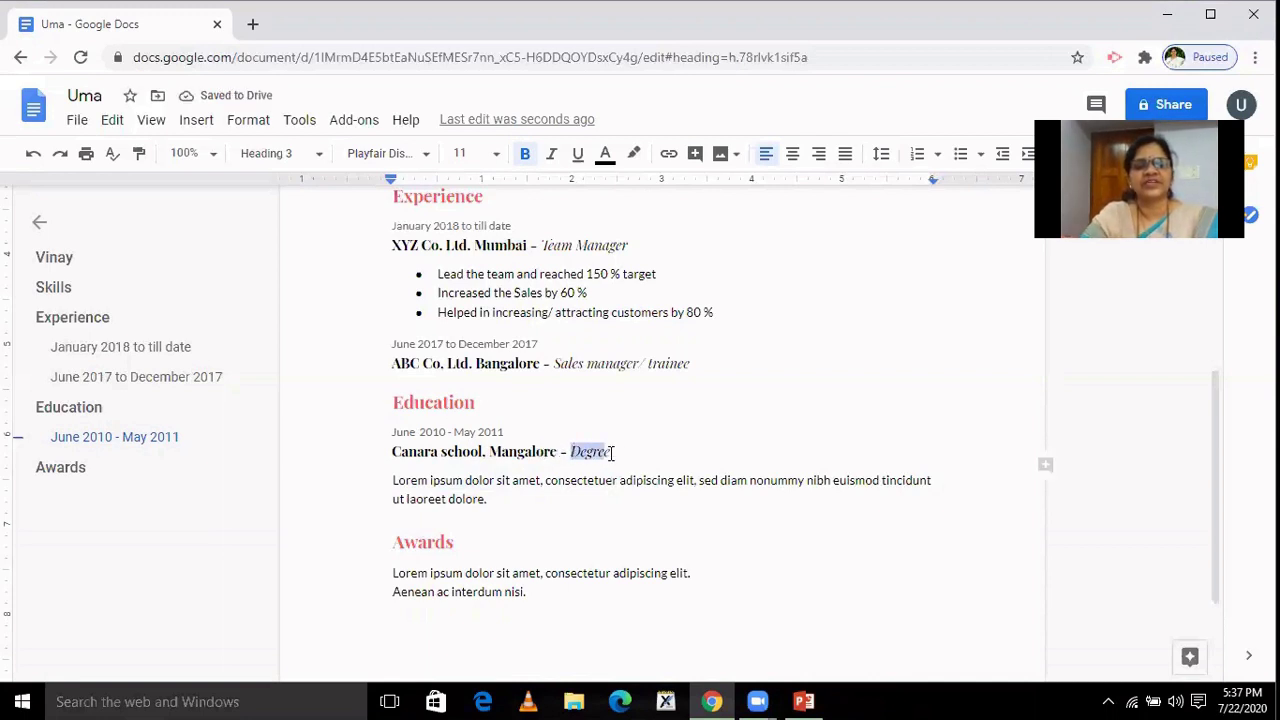
{"action": "type", "text": "10th"}
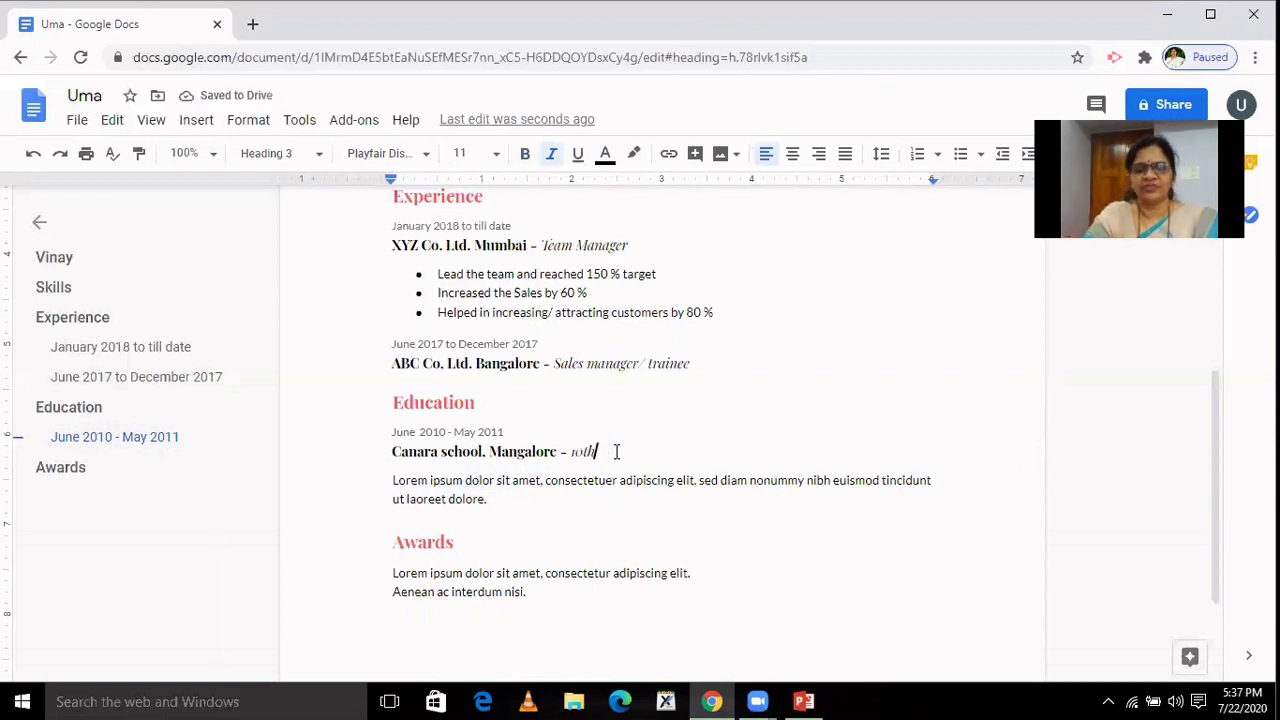
{"action": "key", "text": "Return"}
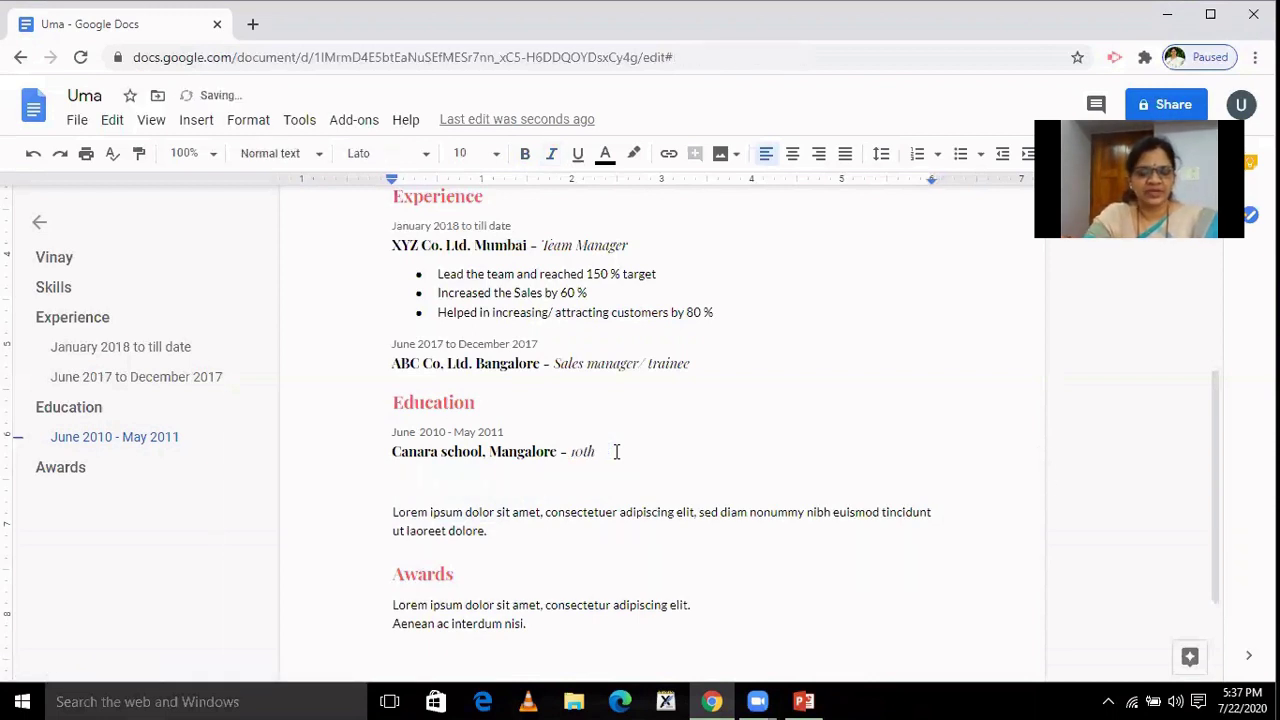
{"action": "type", "text": "sco"}
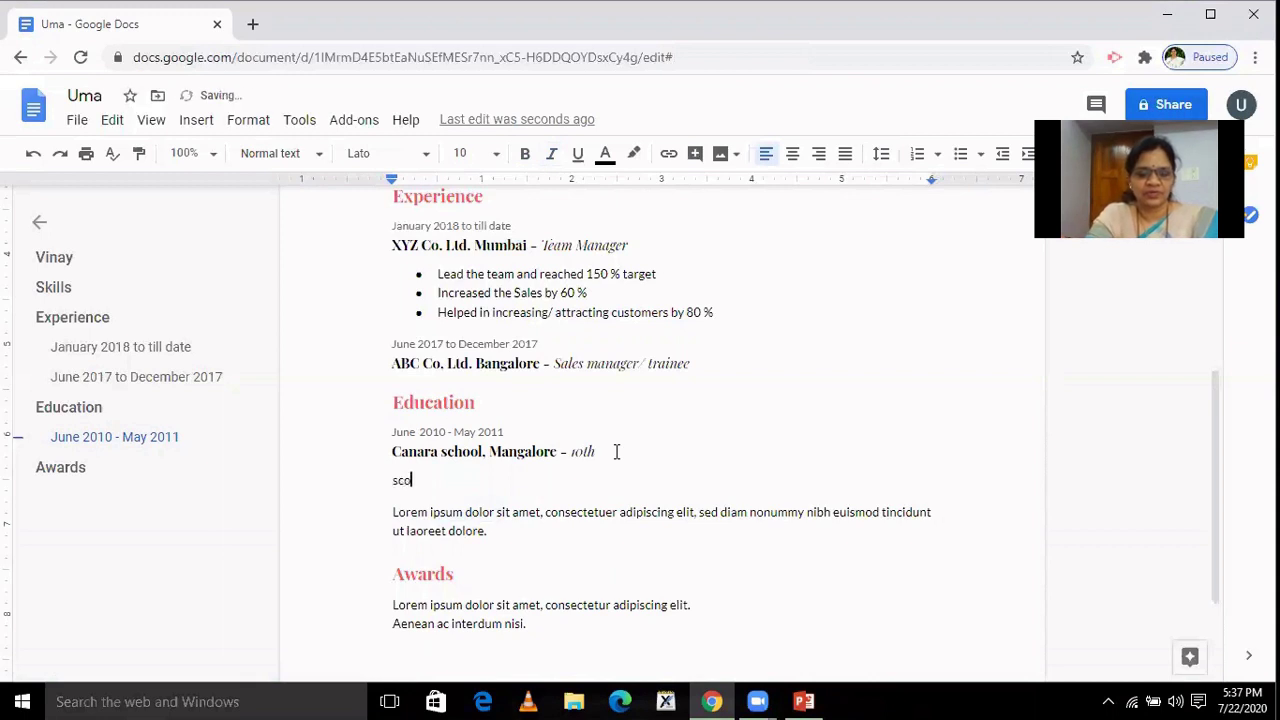
{"action": "type", "text": "red "}
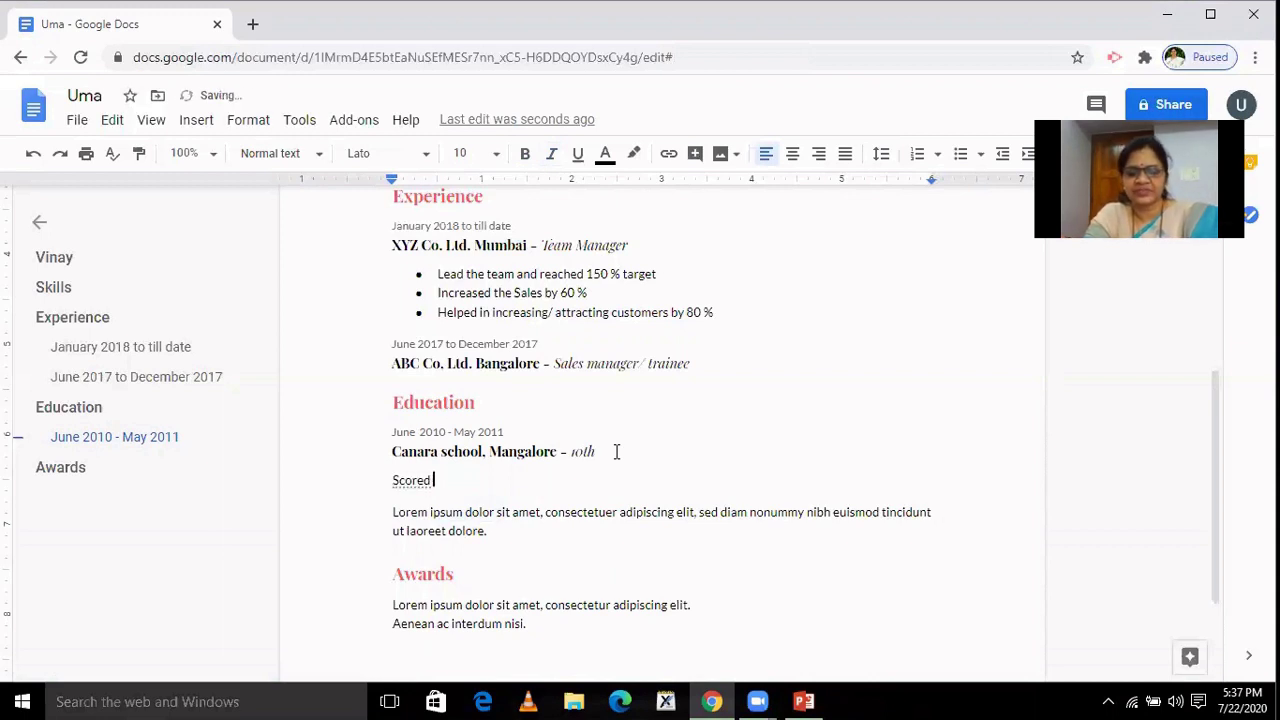
{"action": "type", "text": "90"}
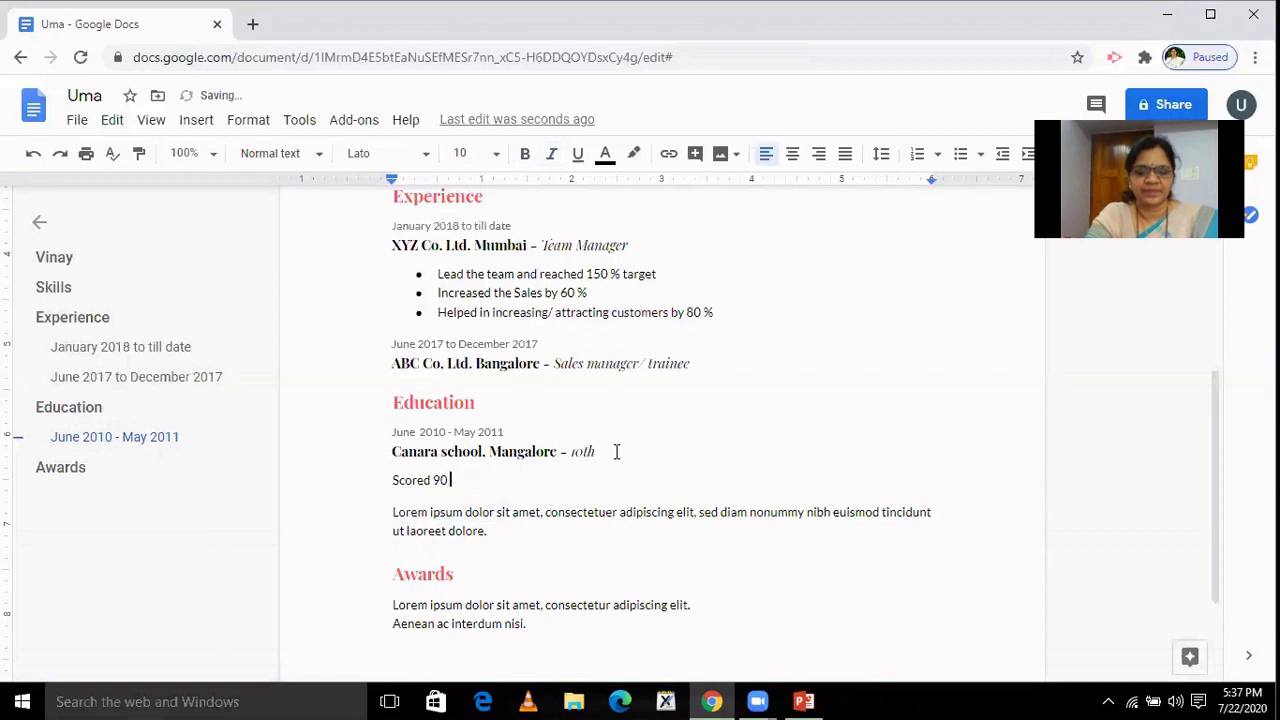
{"action": "type", "text": " %"}
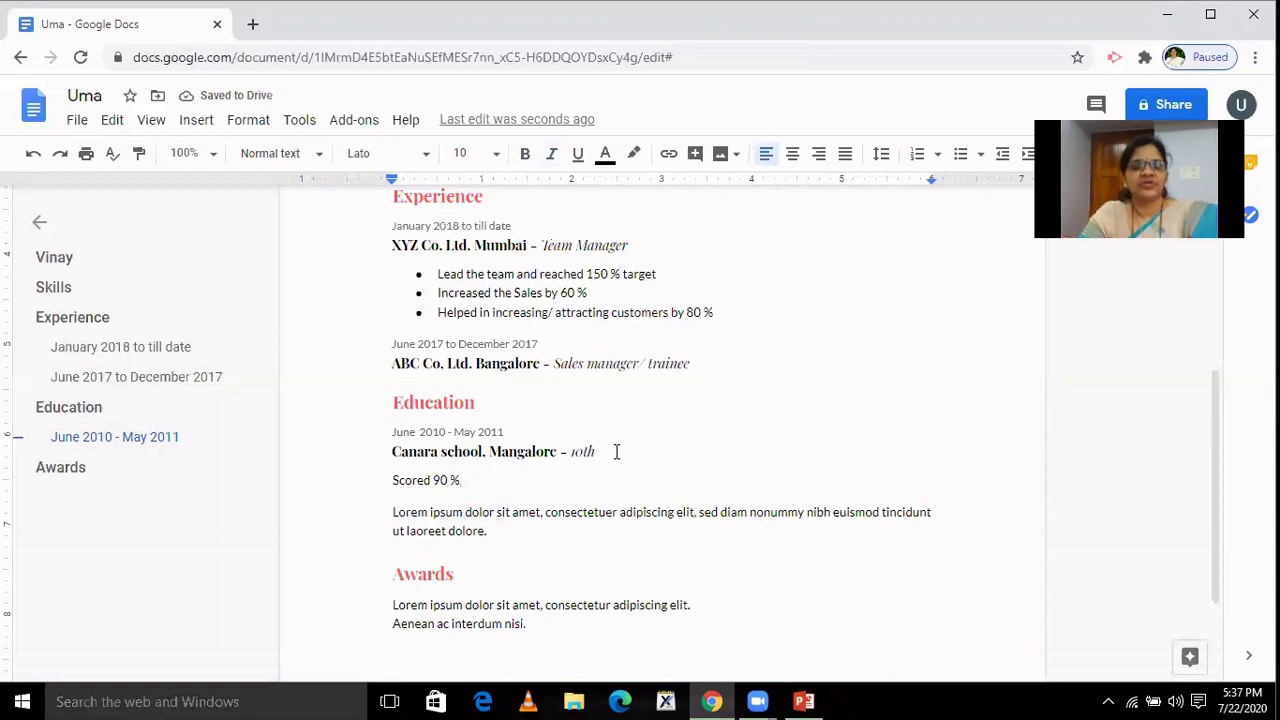
Duplicate the Education date line below 'Scored 90 %' and change it to June 2011 - May 2013.
{"action": "key", "text": "Return"}
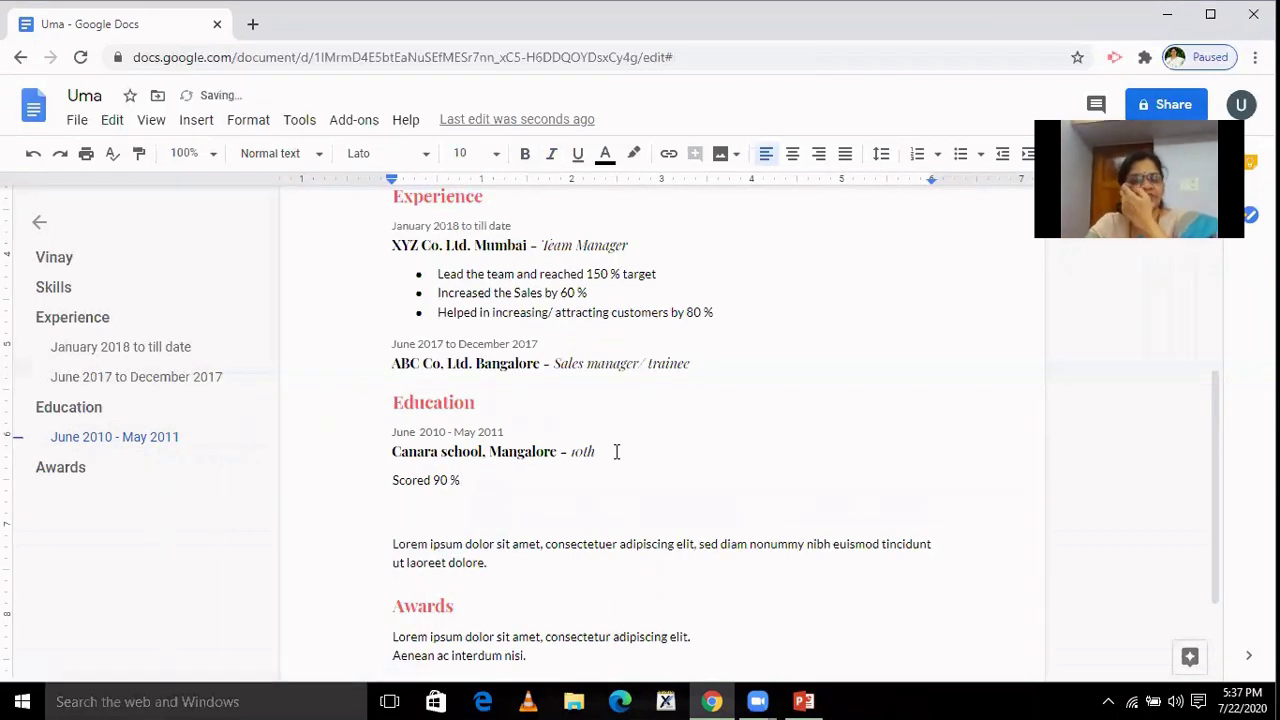
{"action": "left_click", "coordinate": [392, 432]}
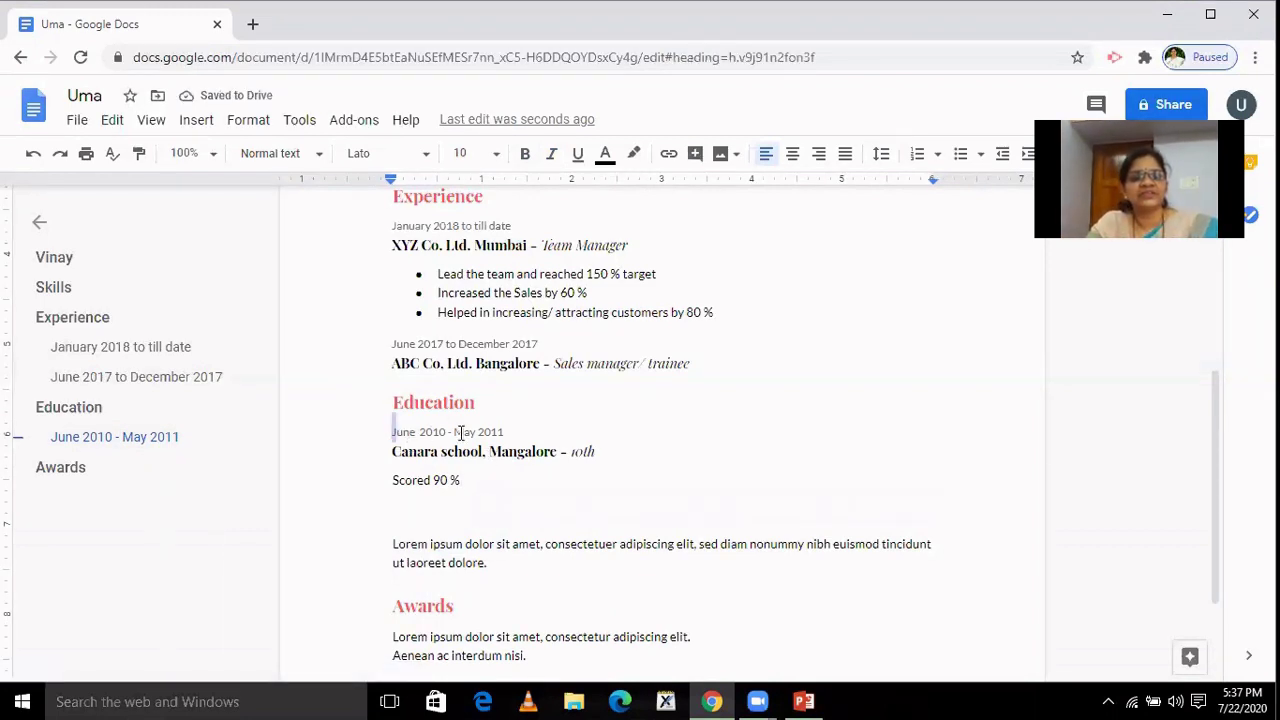
{"action": "left_click_drag", "start_coordinate": [460, 432], "coordinate": [513, 424]}
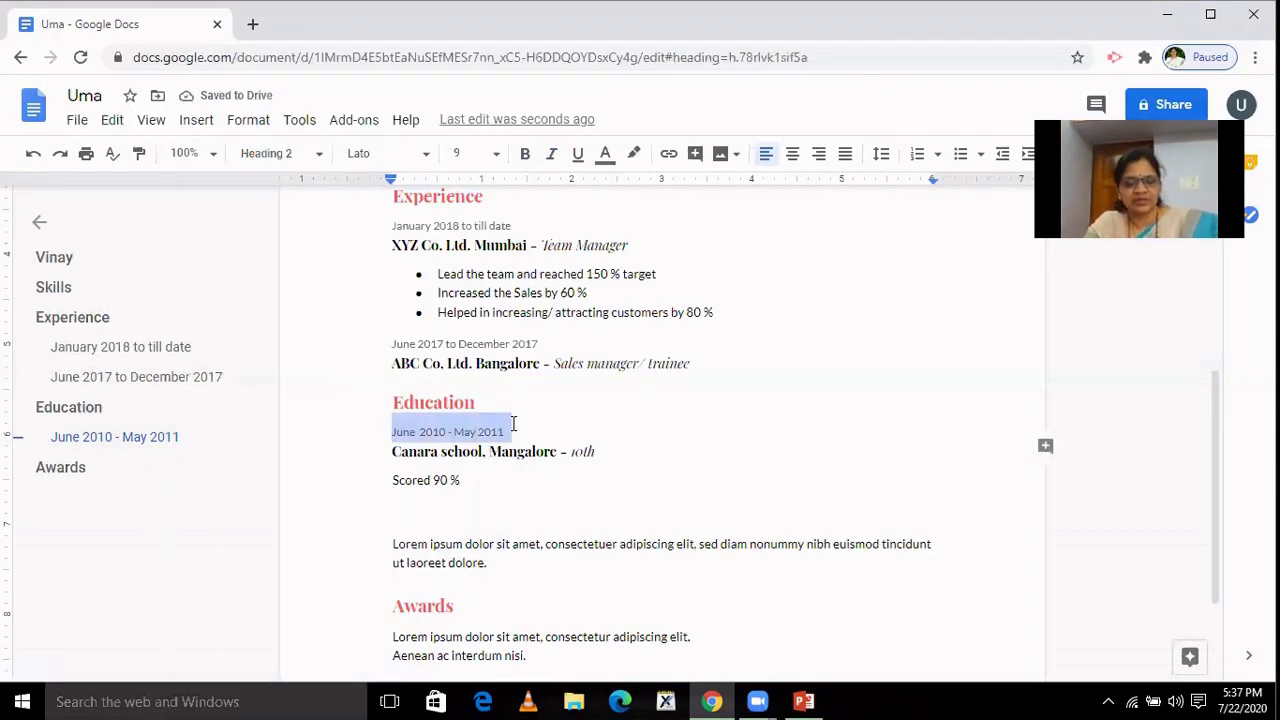
{"action": "left_click", "coordinate": [420, 506]}
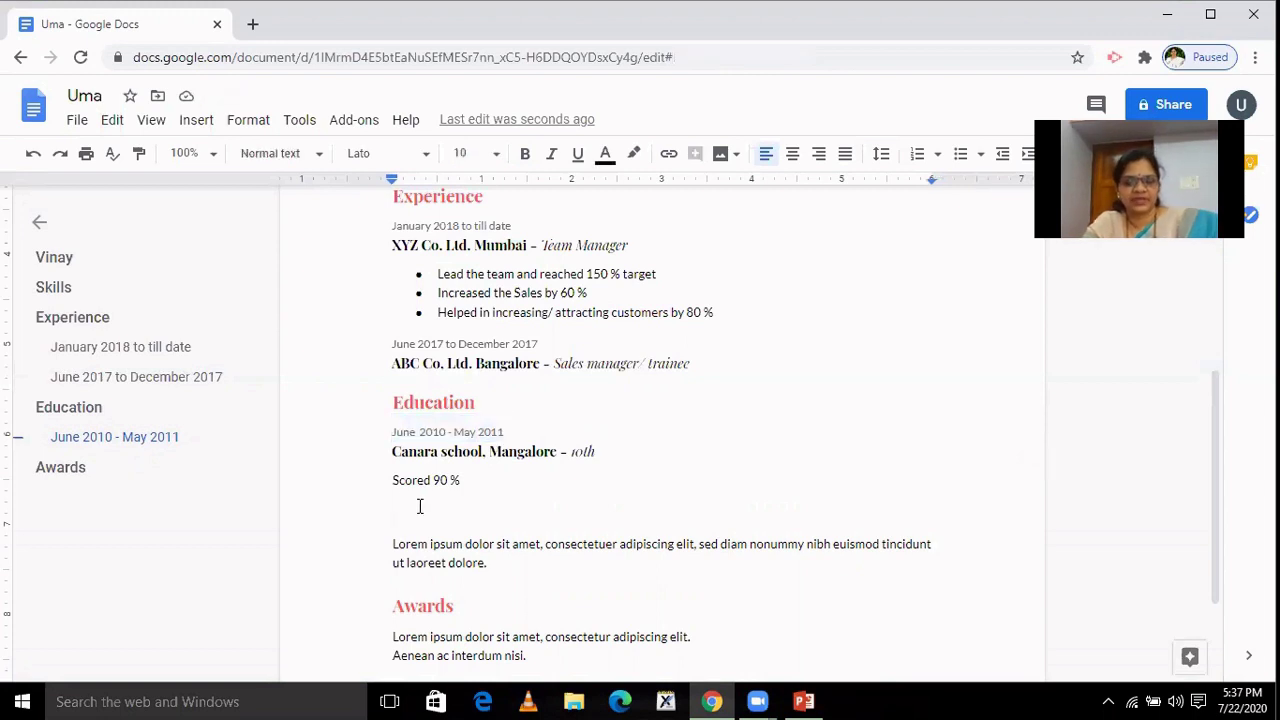
{"action": "type", "text": "June 2010 - May 2011"}
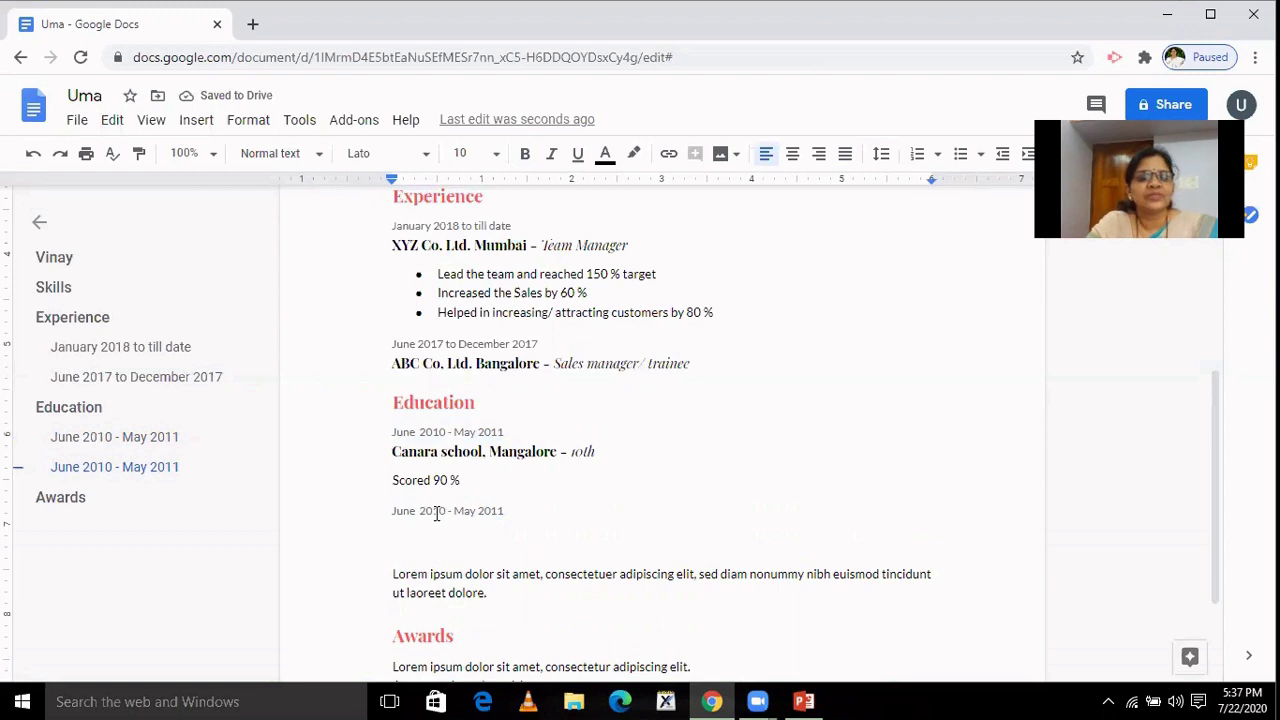
{"action": "left_click", "coordinate": [440, 510]}
{"action": "key", "text": "BackSpace"}
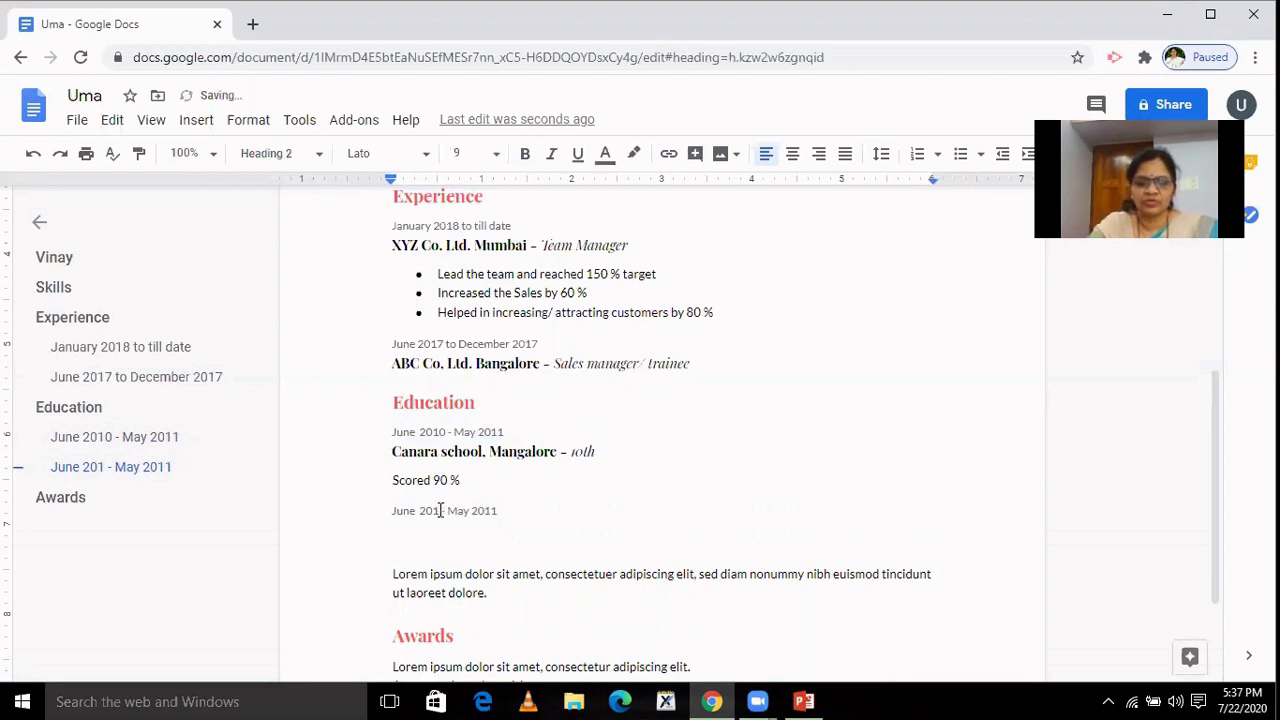
{"action": "type", "text": "1"}
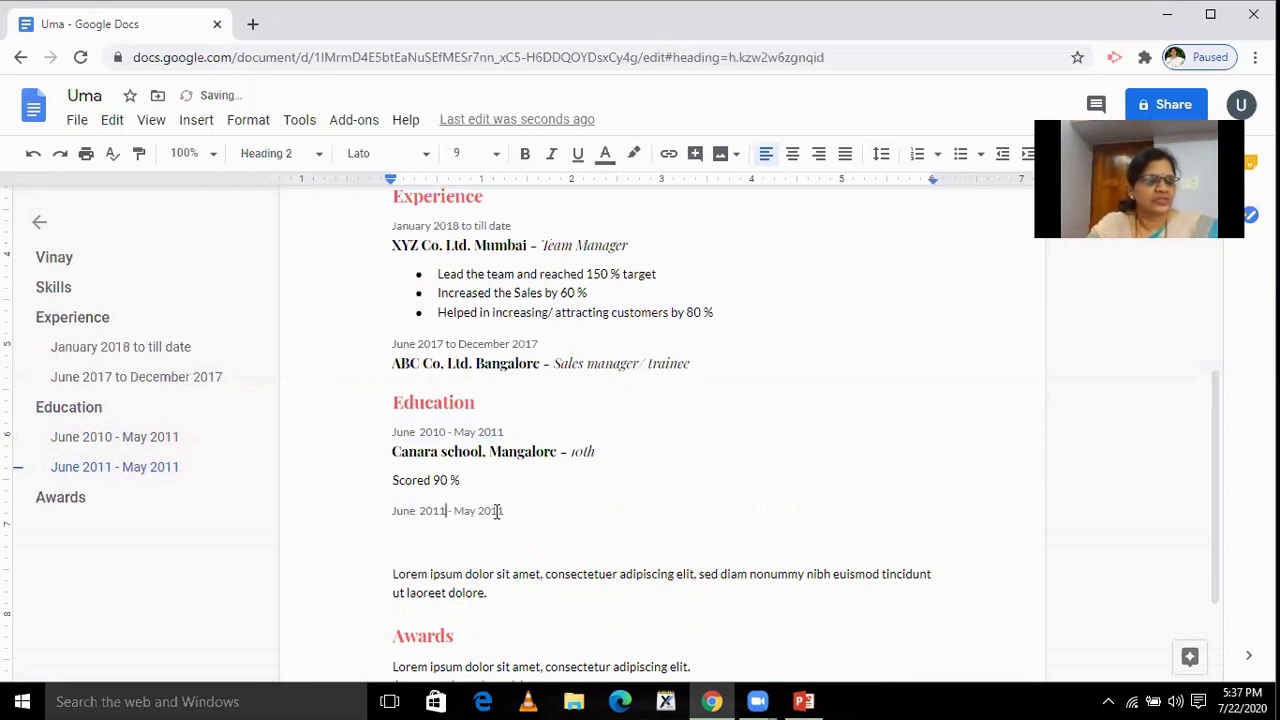
{"action": "key", "text": "BackSpace"}
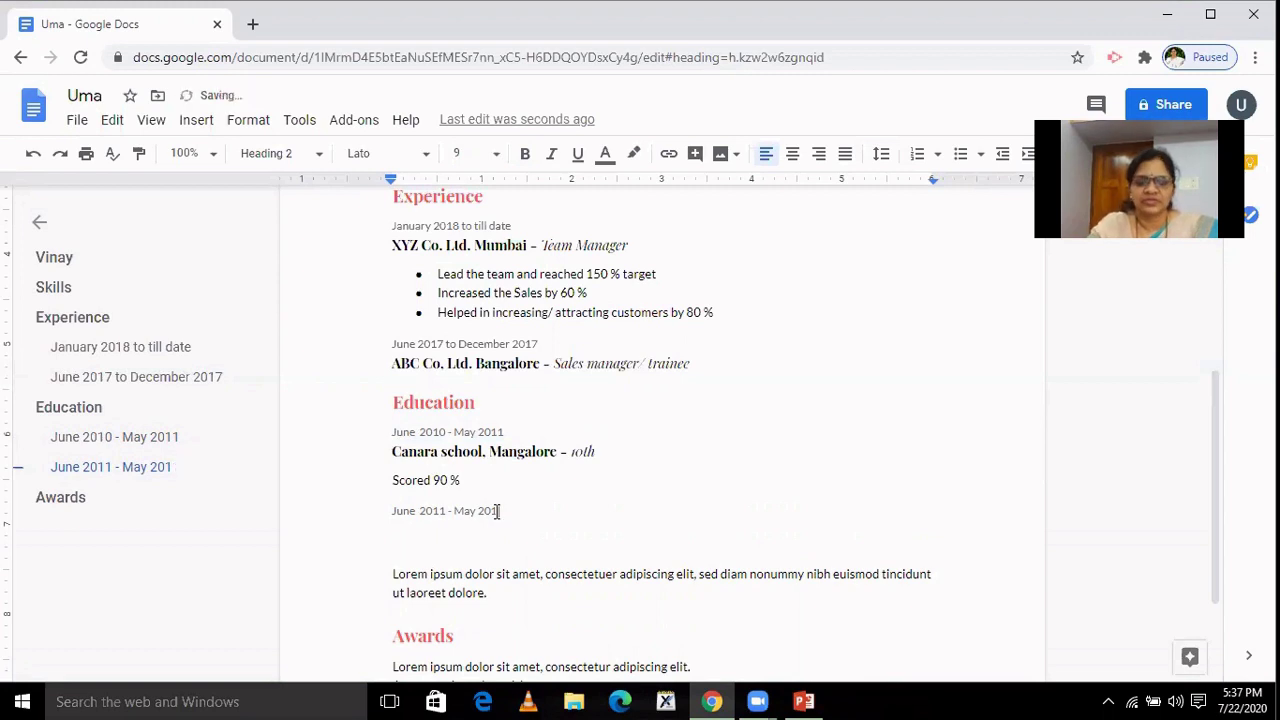
{"action": "type", "text": "3"}
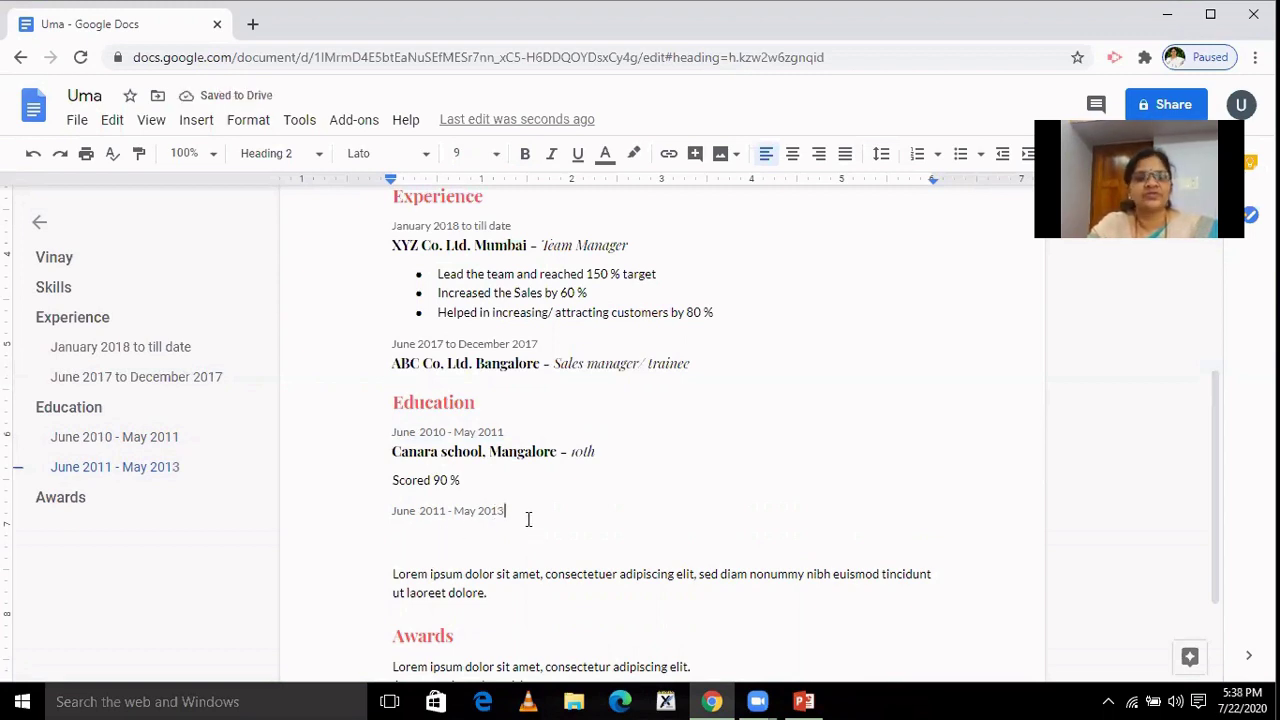
Add 'Karnatak college, Dharwad-12th Class' with a 'PCMB- 95 %' score line beneath it.
{"action": "key", "text": "Return"}
{"action": "type", "text": "K"}
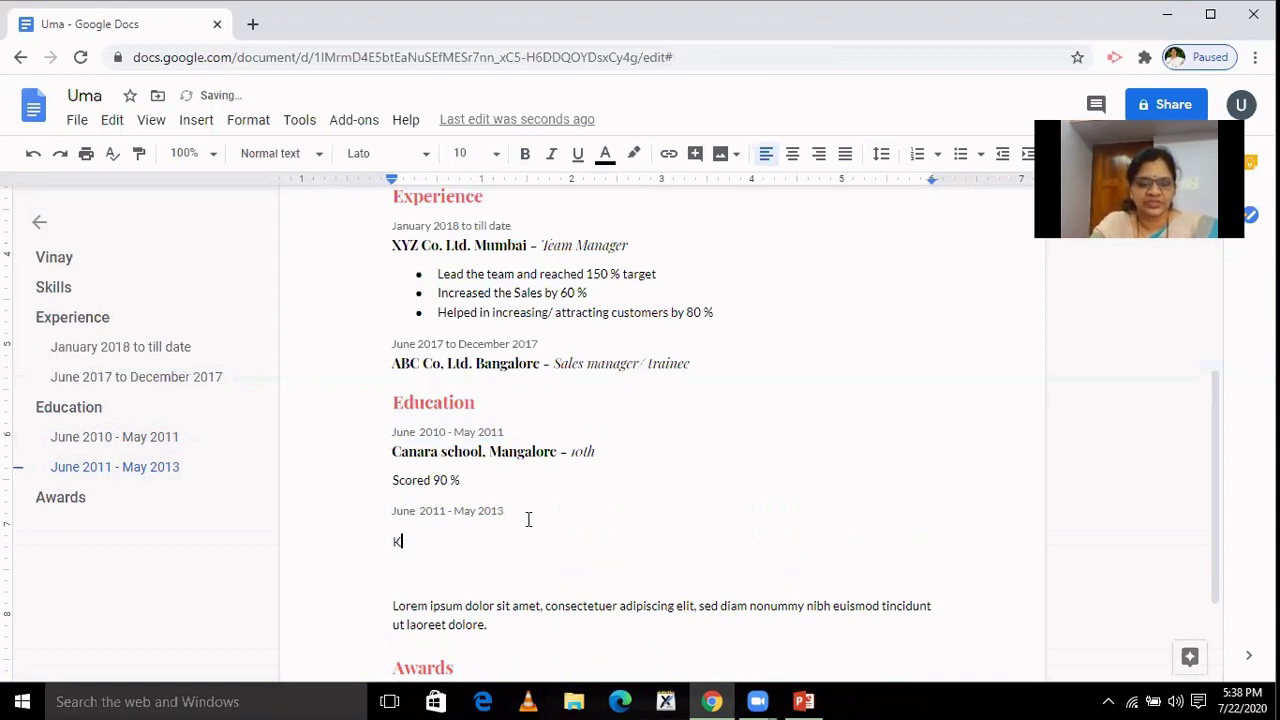
{"action": "type", "text": "arnata"}
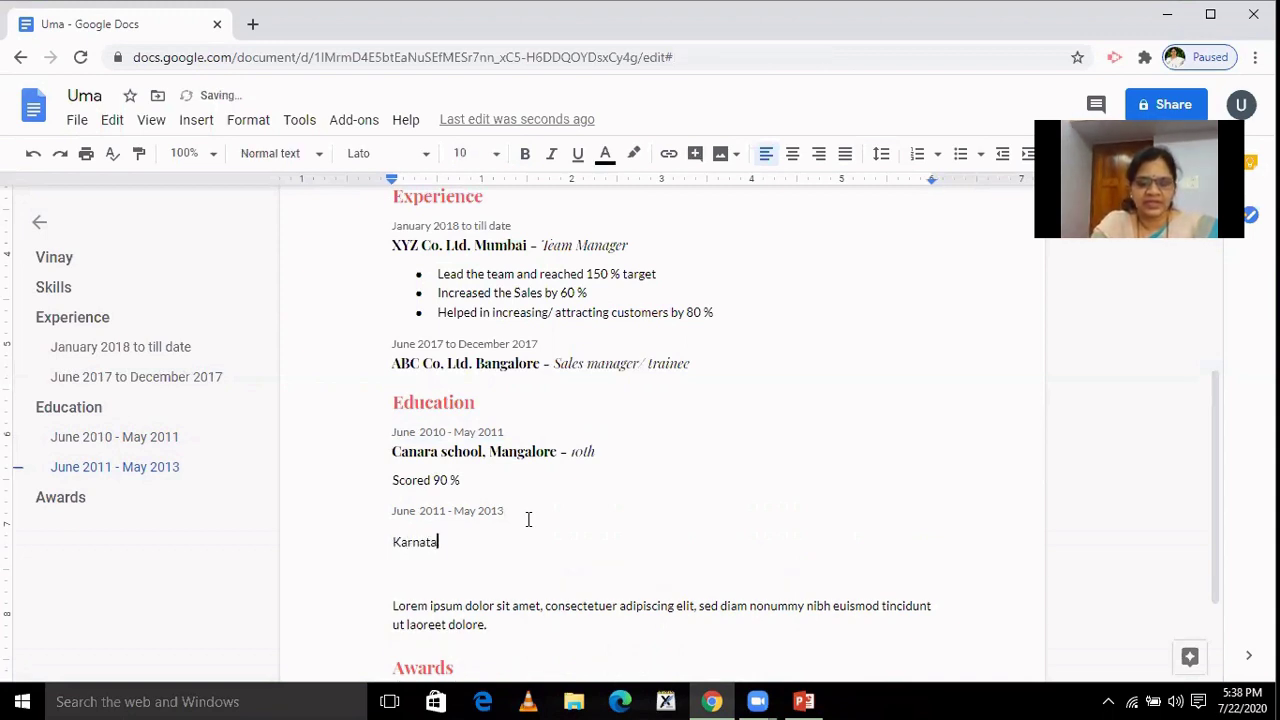
{"action": "type", "text": "k "}
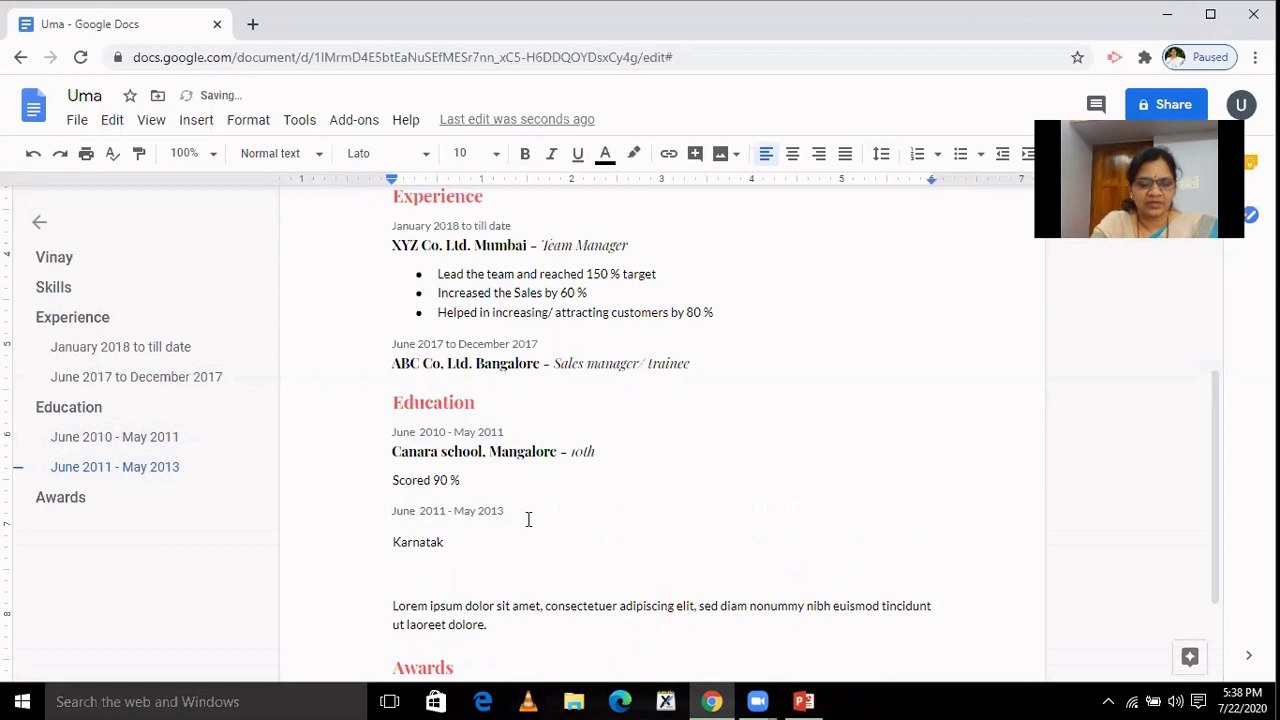
{"action": "type", "text": "colle"}
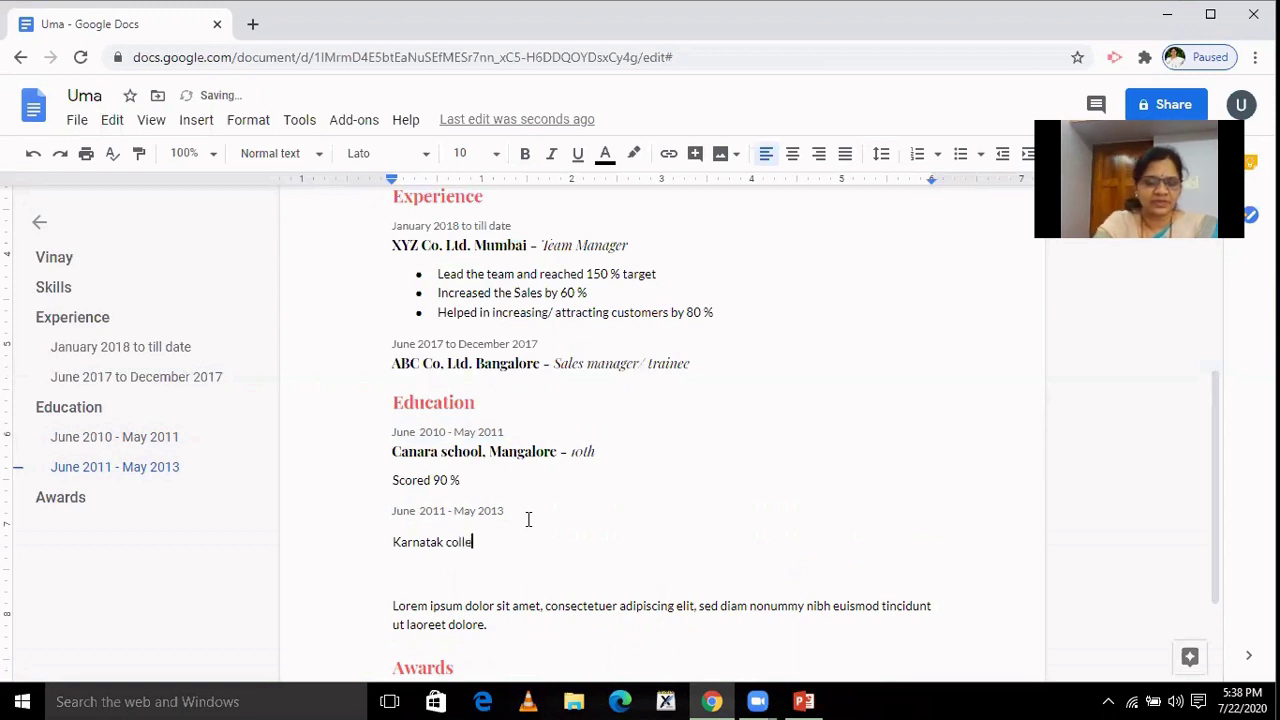
{"action": "type", "text": "ge, D"}
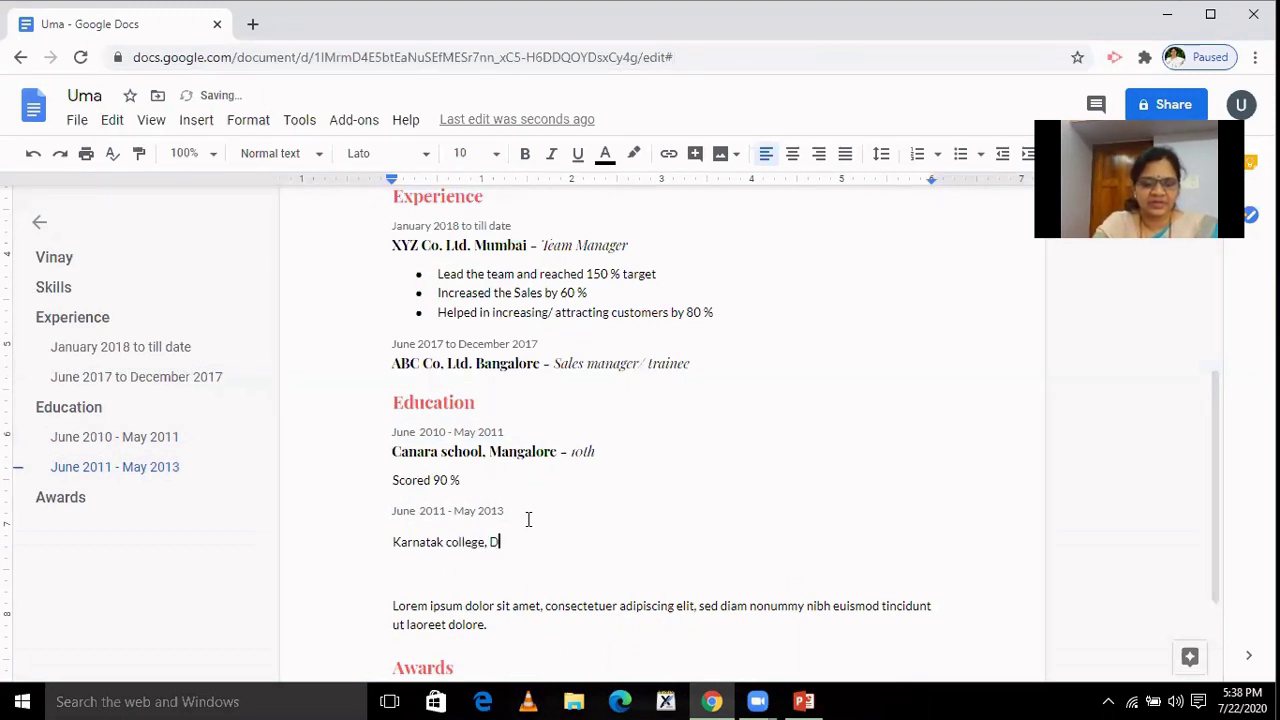
{"action": "type", "text": "harwad"}
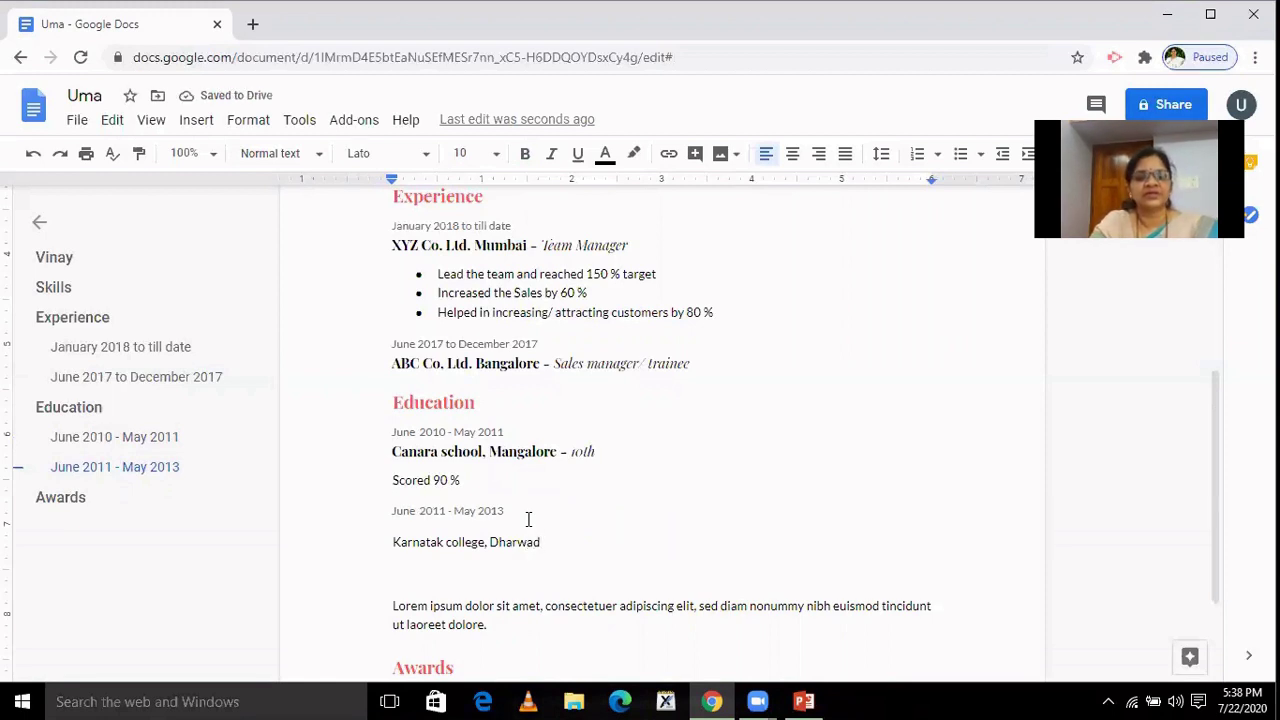
{"action": "type", "text": "-1"}
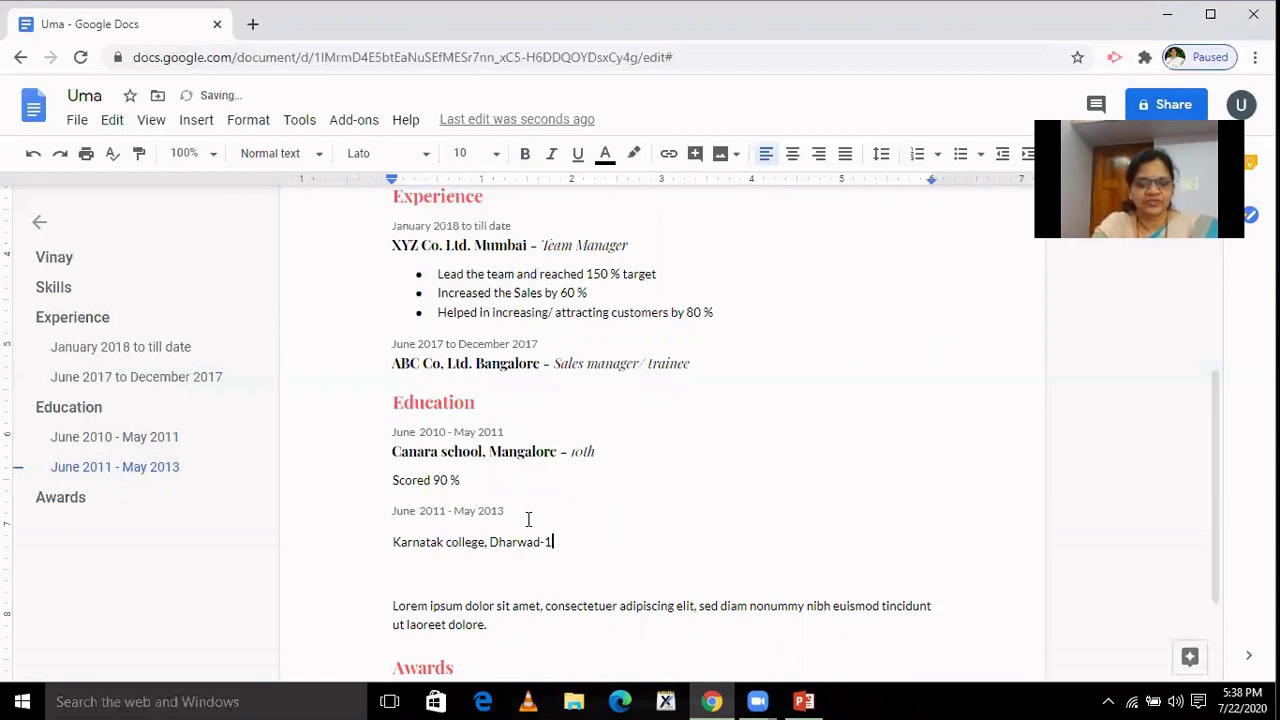
{"action": "type", "text": "2th C"}
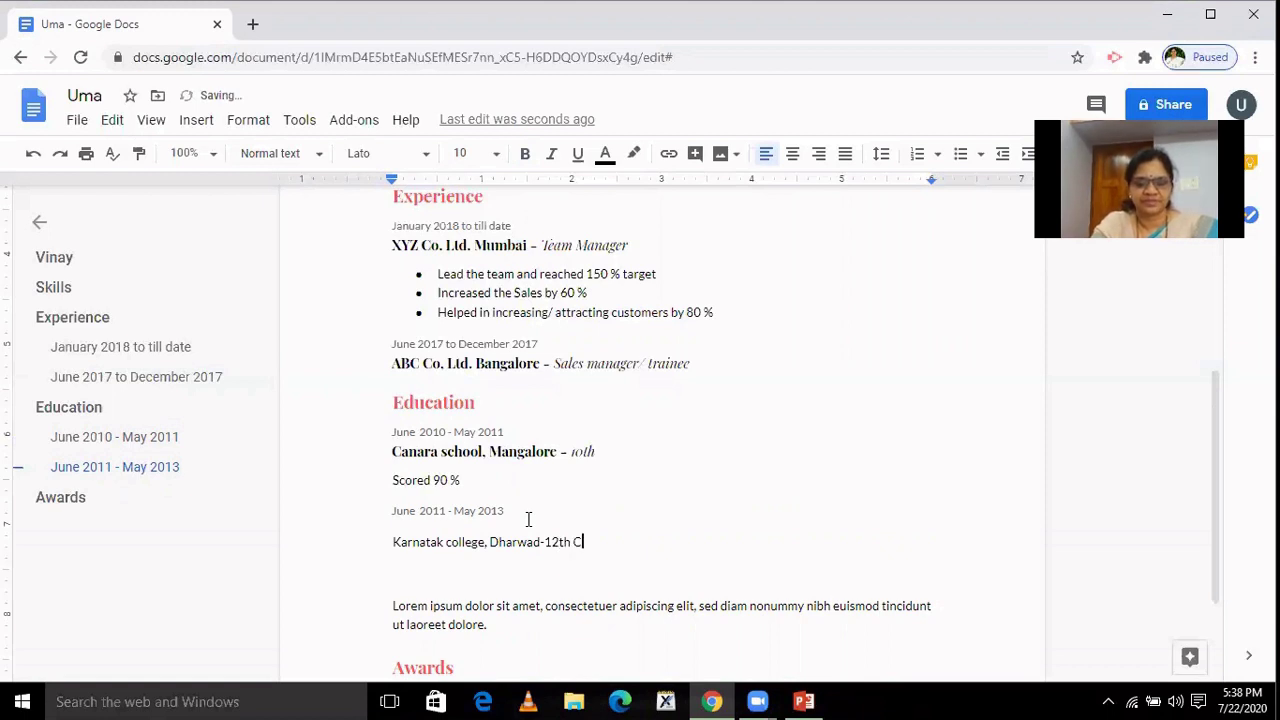
{"action": "type", "text": "lass"}
{"action": "key", "text": "Return"}
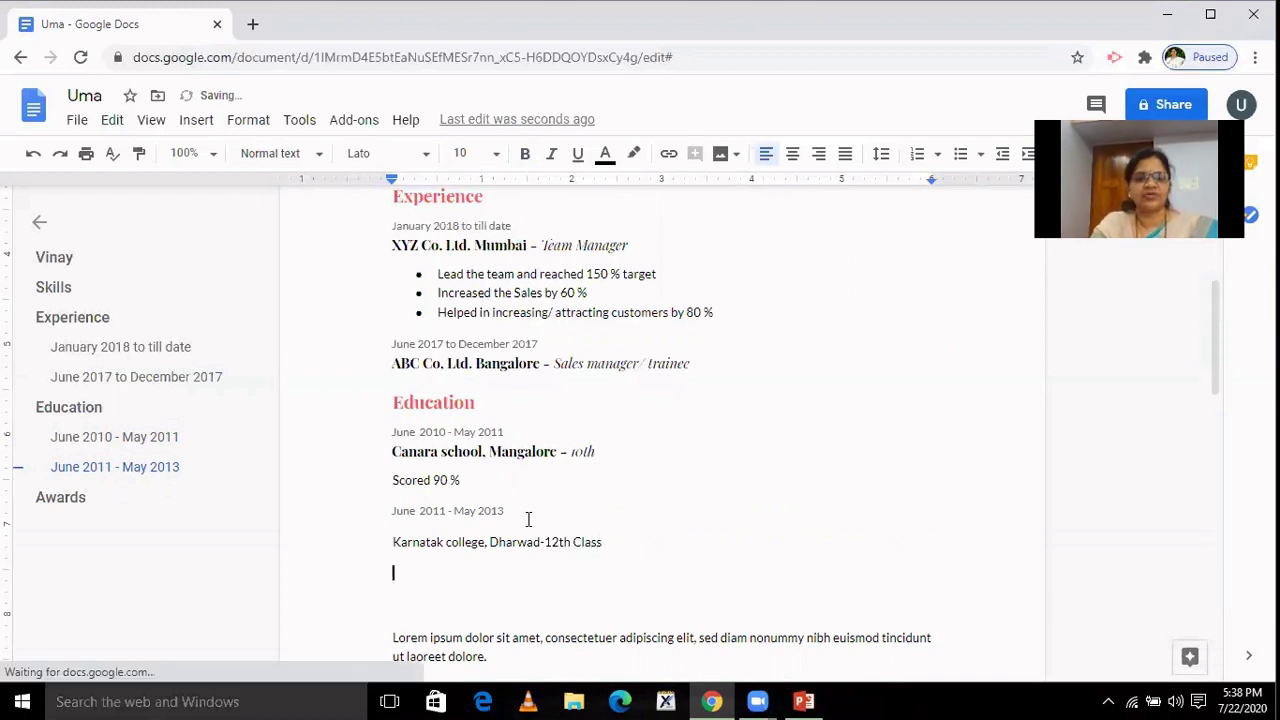
{"action": "type", "text": "PCM"}
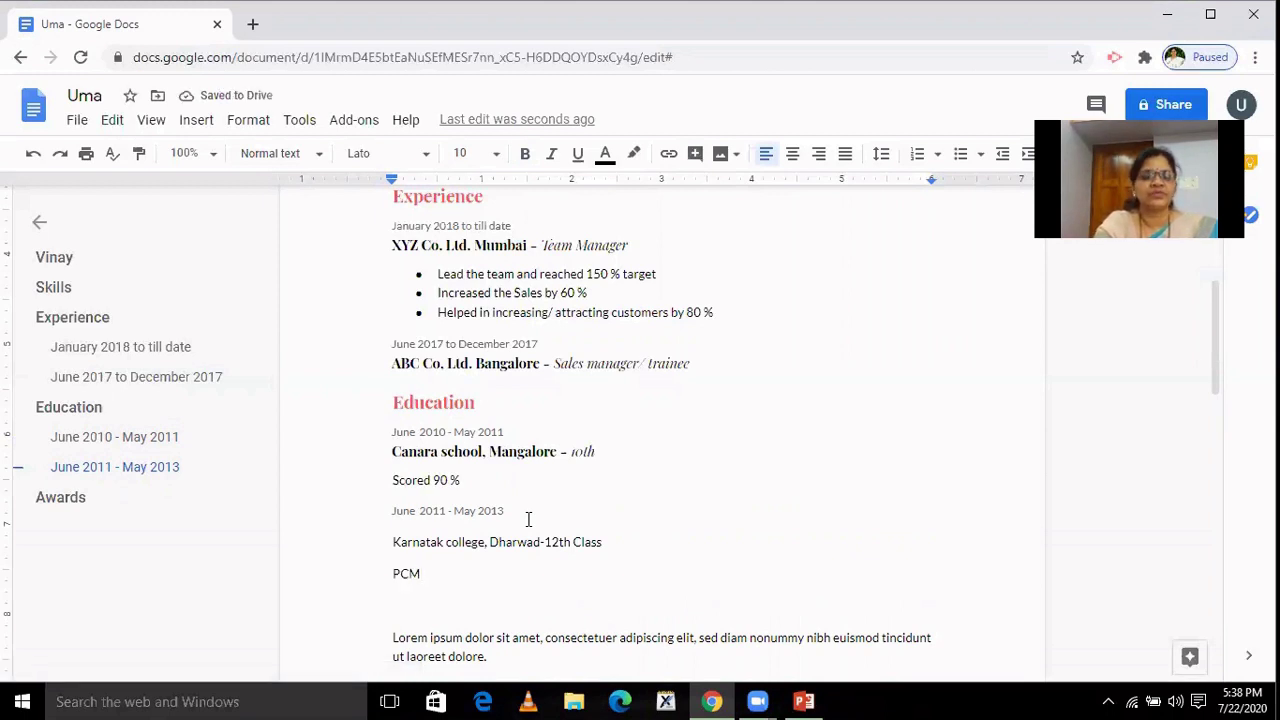
{"action": "type", "text": "B"}
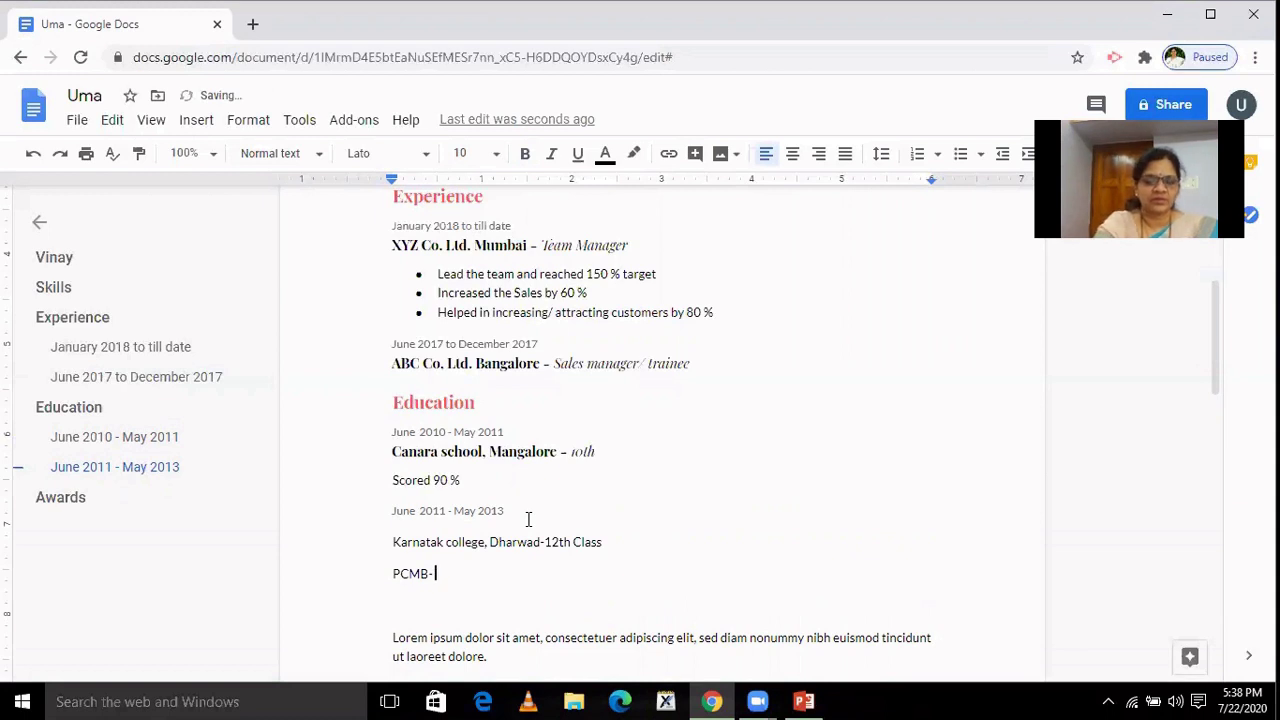
{"action": "type", "text": "-"}
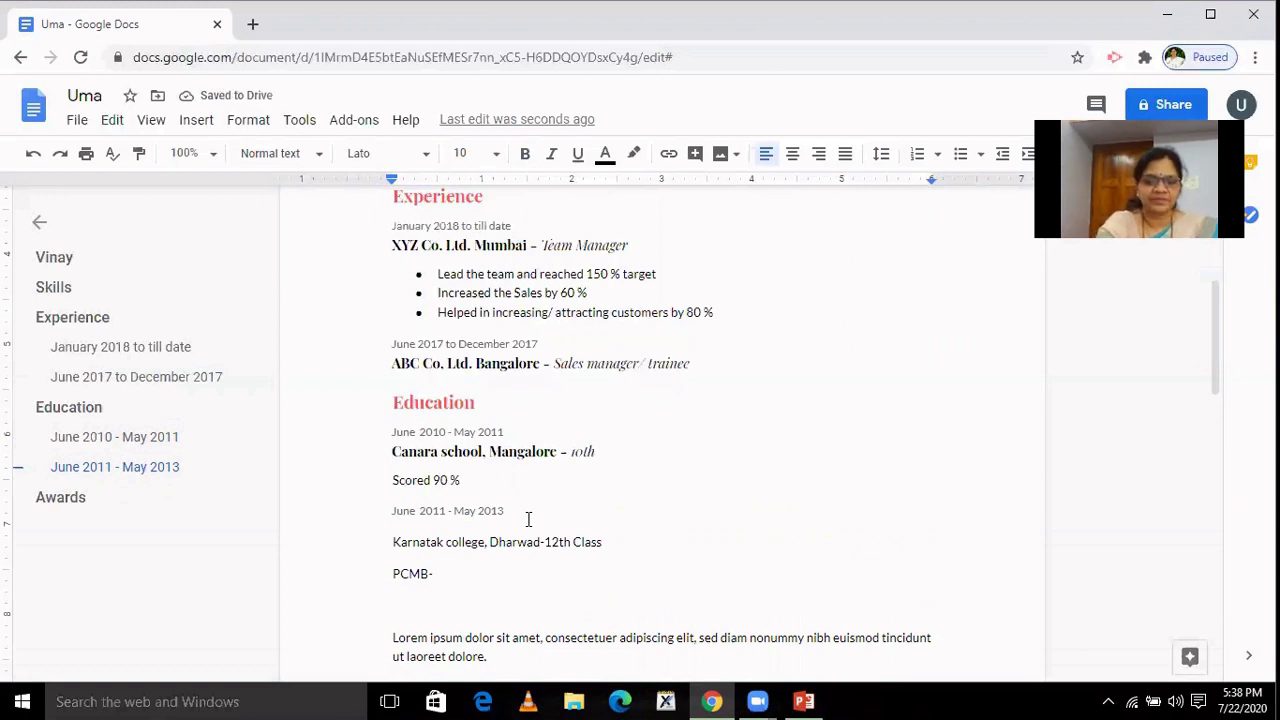
{"action": "type", "text": " ("}
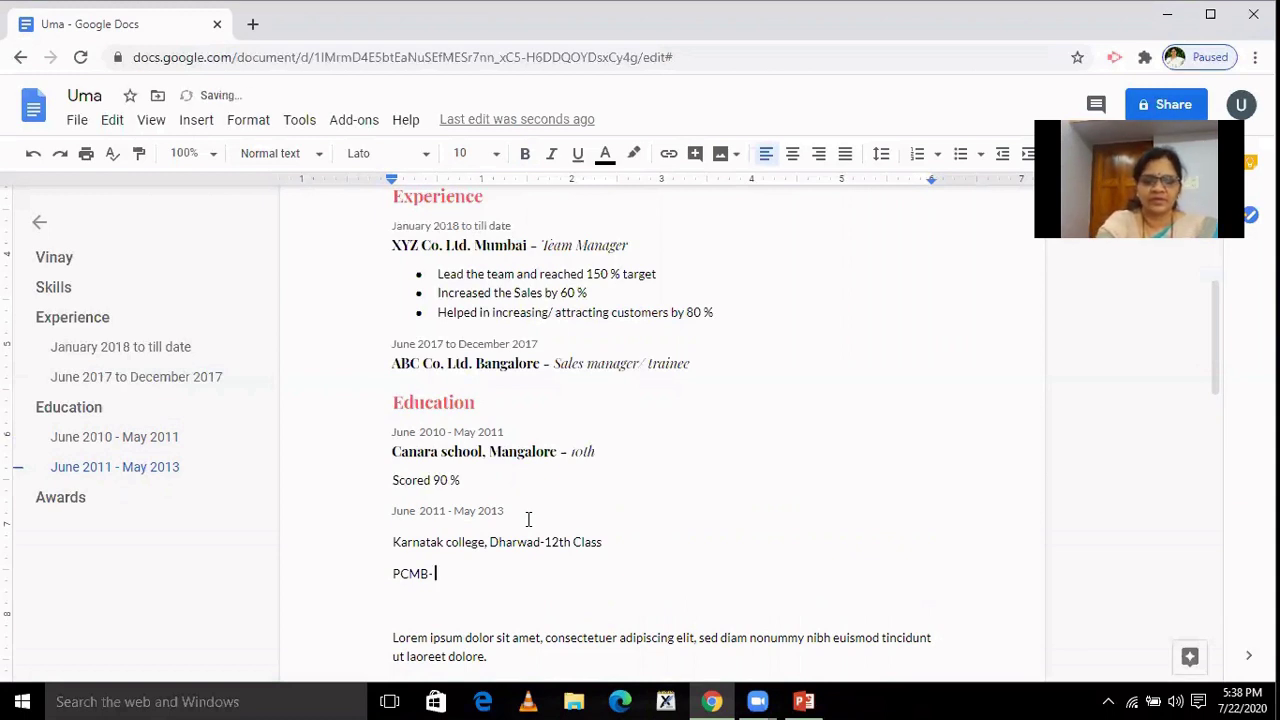
{"action": "type", "text": "95"}
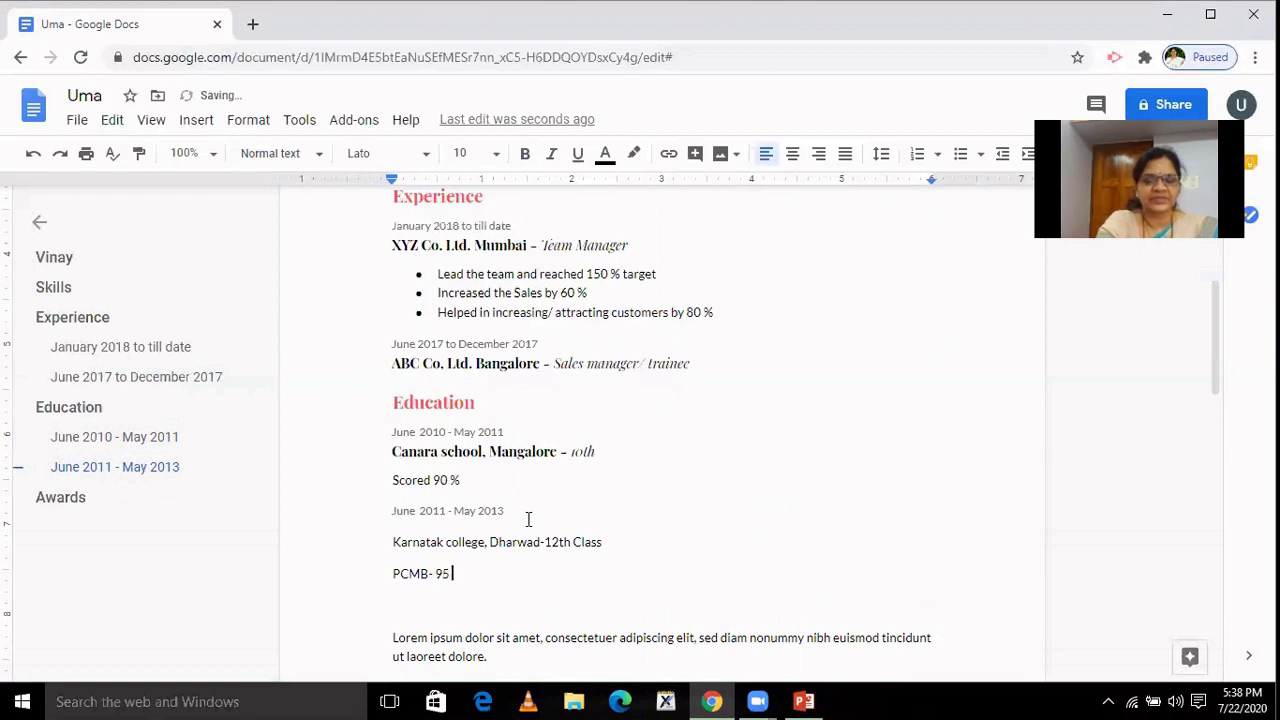
{"action": "type", "text": " %"}
{"action": "key", "text": "Return"}
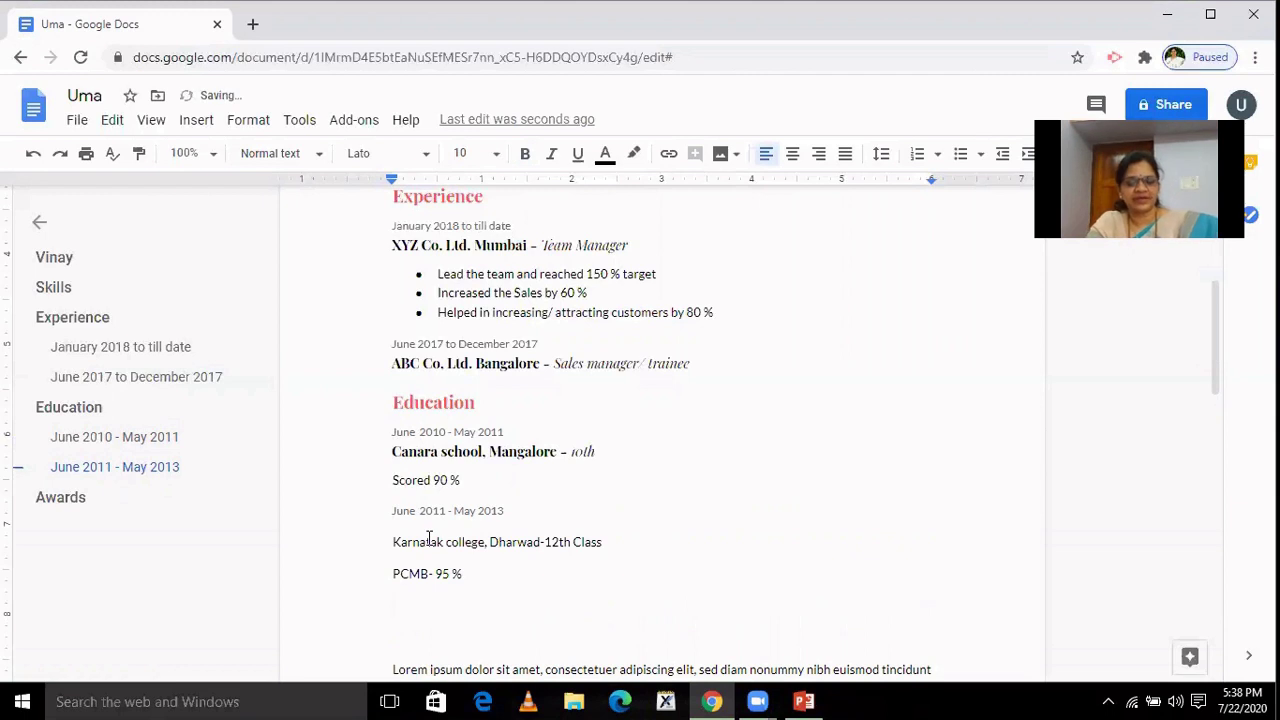
Paste a third Education date line below the PCMB score and retype its years to 2013 and 2017.
{"action": "type", "text": "June 2010 - May 2011"}
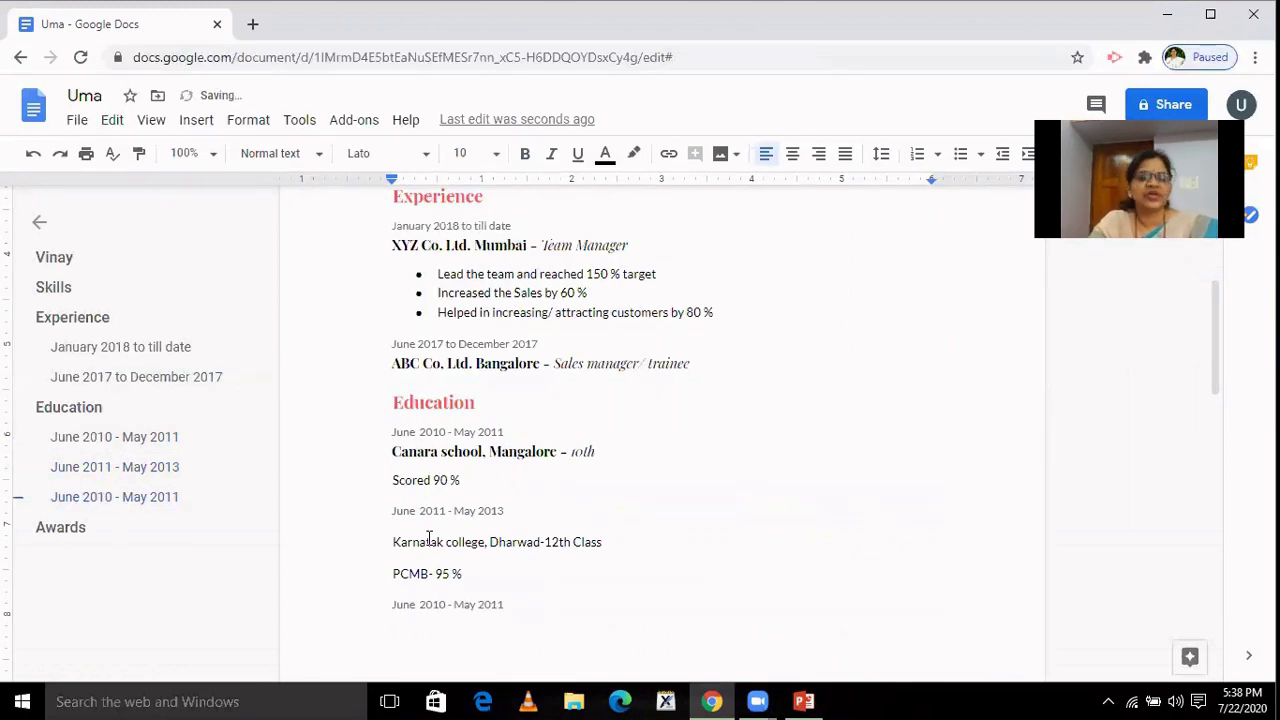
{"action": "key", "text": "Up"}
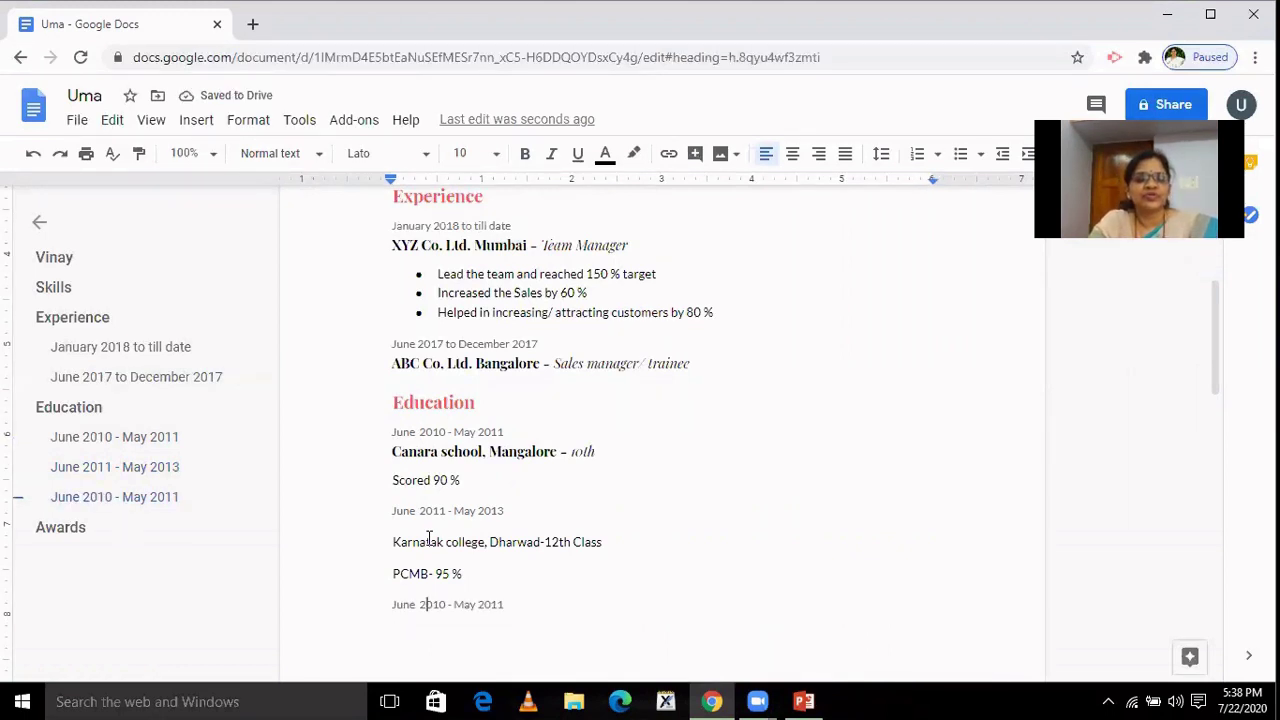
{"action": "key", "text": "shift+Right"}
{"action": "key", "text": "shift+Right"}
{"action": "key", "text": "shift+Right"}
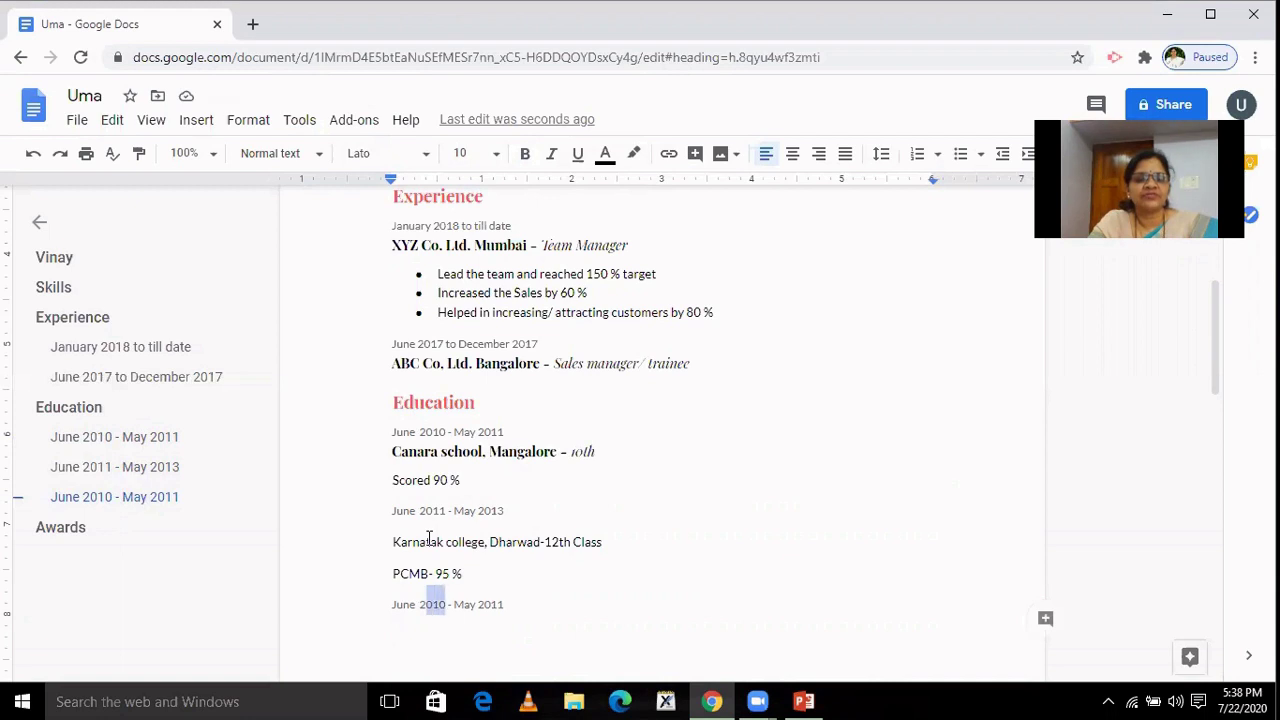
{"action": "type", "text": "2013"}
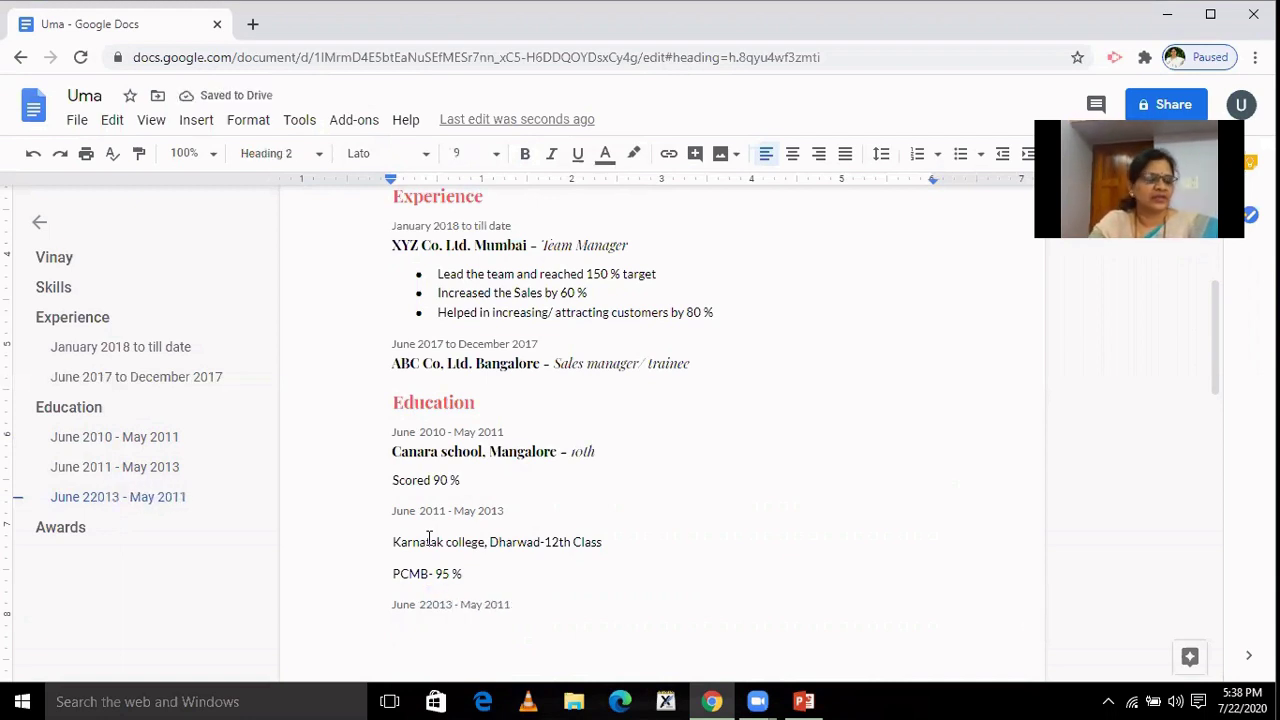
{"action": "key", "text": "Right"}
{"action": "key", "text": "Right"}
{"action": "key", "text": "Right"}
{"action": "key", "text": "Right"}
{"action": "key", "text": "Right"}
{"action": "key", "text": "Right"}
{"action": "key", "text": "Right"}
{"action": "key", "text": "shift+Right"}
{"action": "key", "text": "shift+Right"}
{"action": "key", "text": "shift+Right"}
{"action": "key", "text": "shift+Right"}
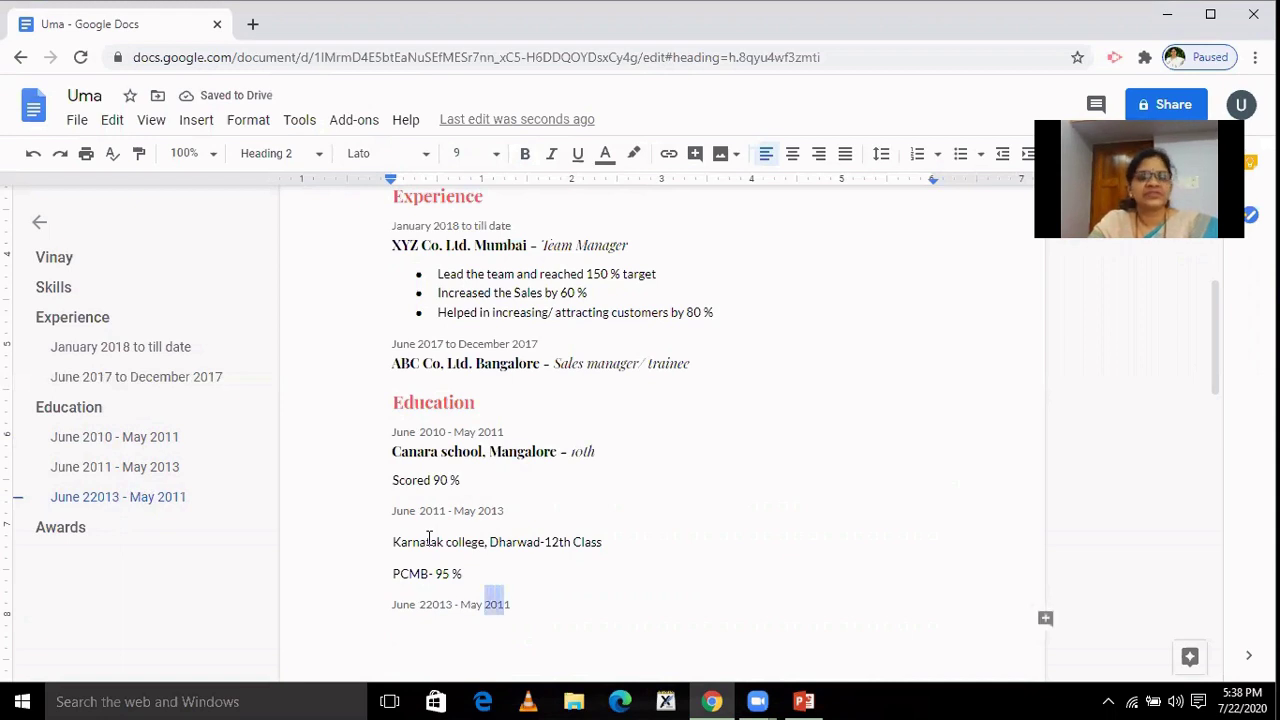
{"action": "type", "text": "2017"}
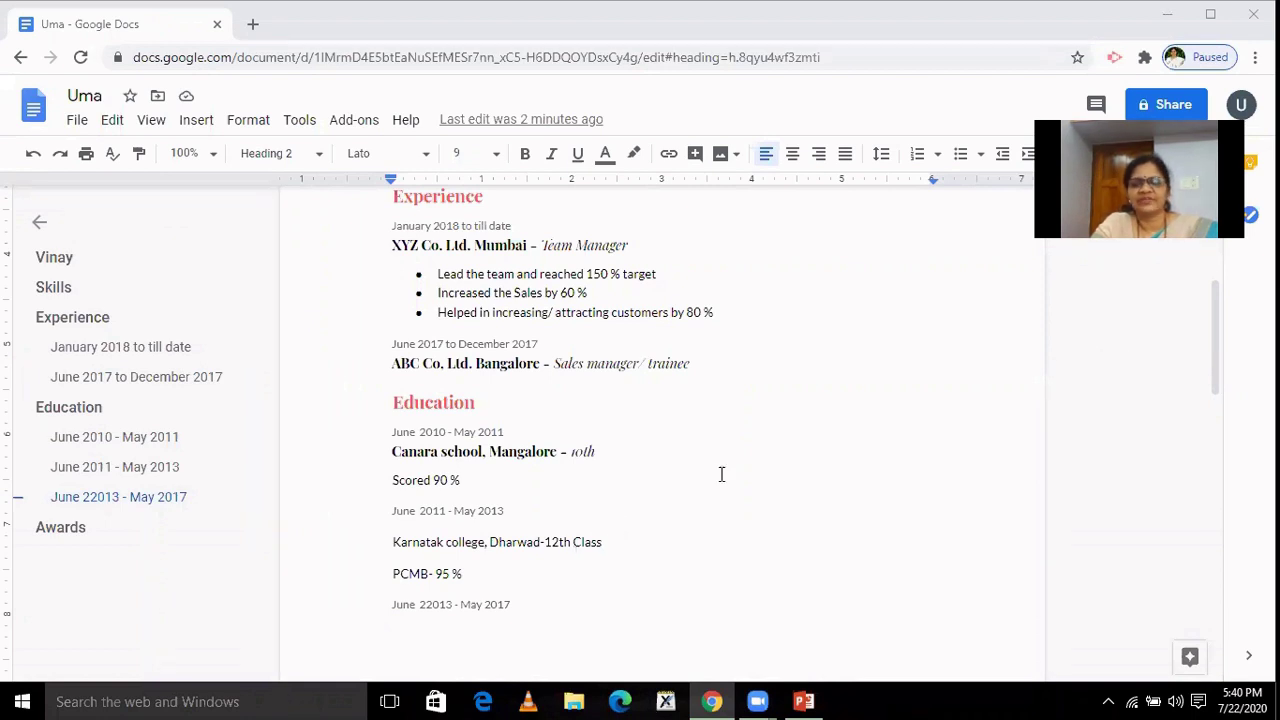
{"action": "left_click_drag", "start_coordinate": [1218, 392], "coordinate": [1217, 423]}
Enter 'MSRIT College Bangalore- BE' under the new Education heading with an '85 %' line beneath it.
{"action": "left_click", "coordinate": [433, 506]}
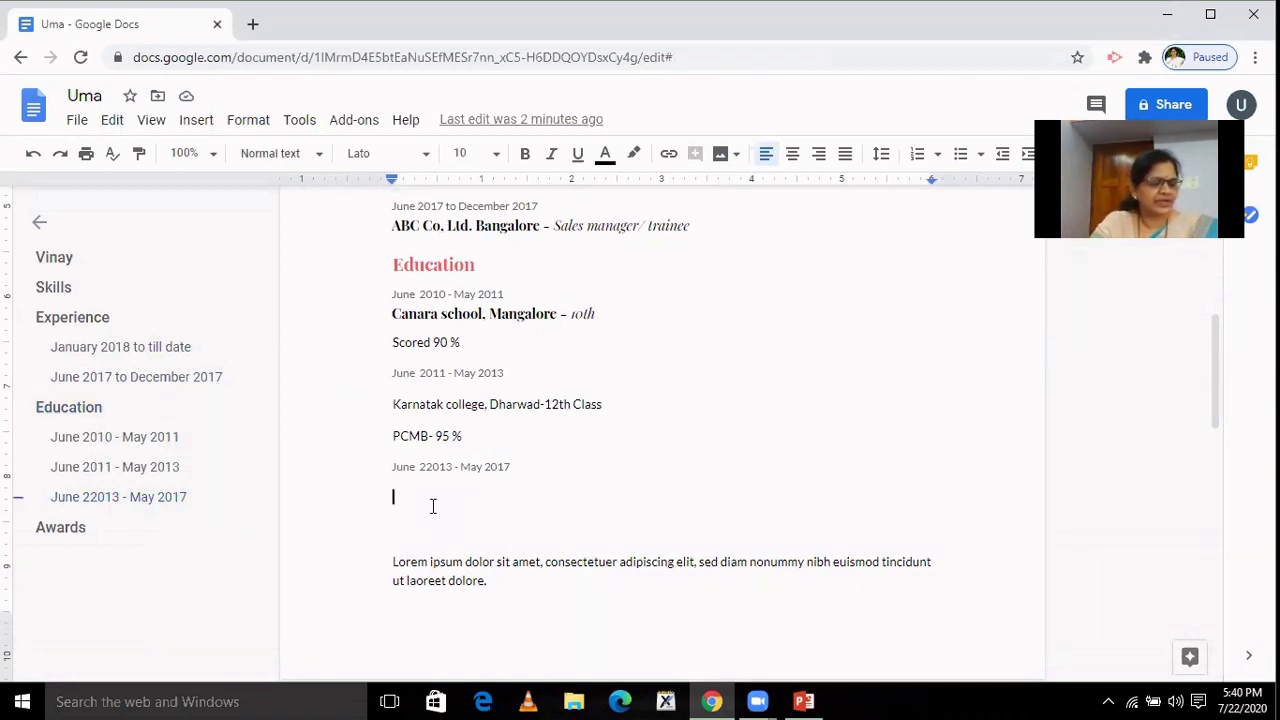
{"action": "type", "text": "M"}
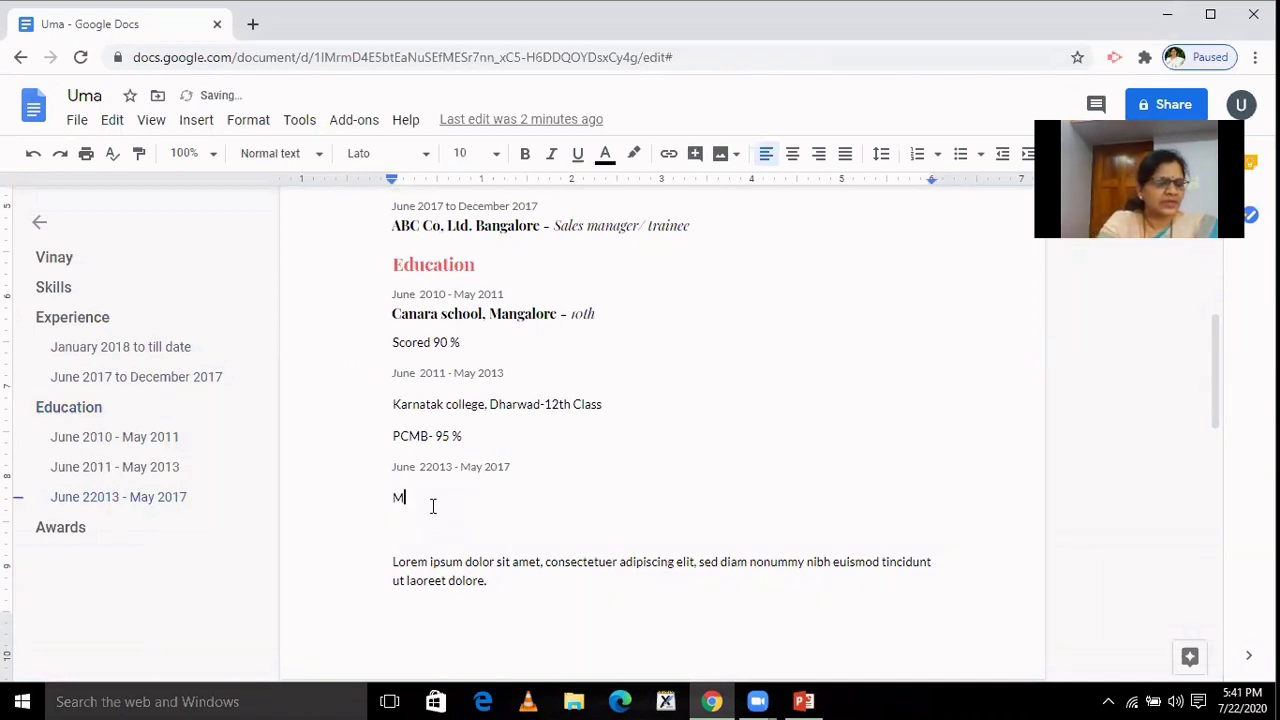
{"action": "type", "text": "SR"}
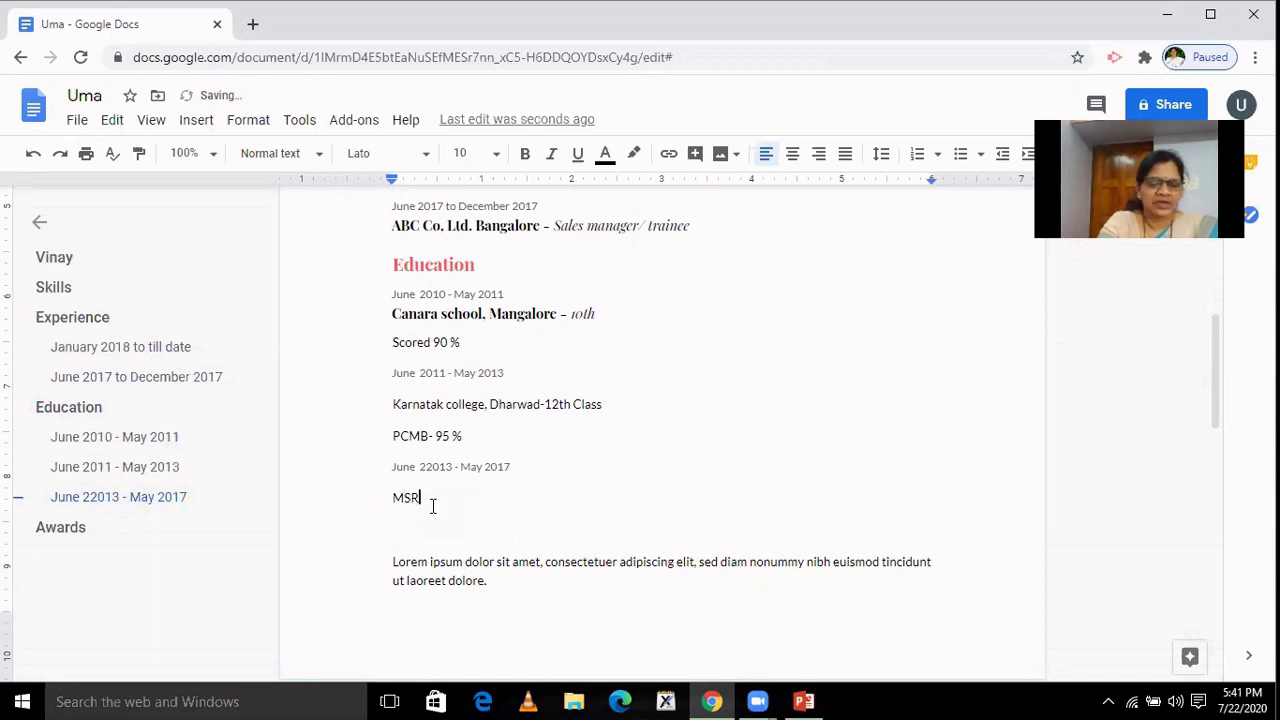
{"action": "type", "text": "IT Colle"}
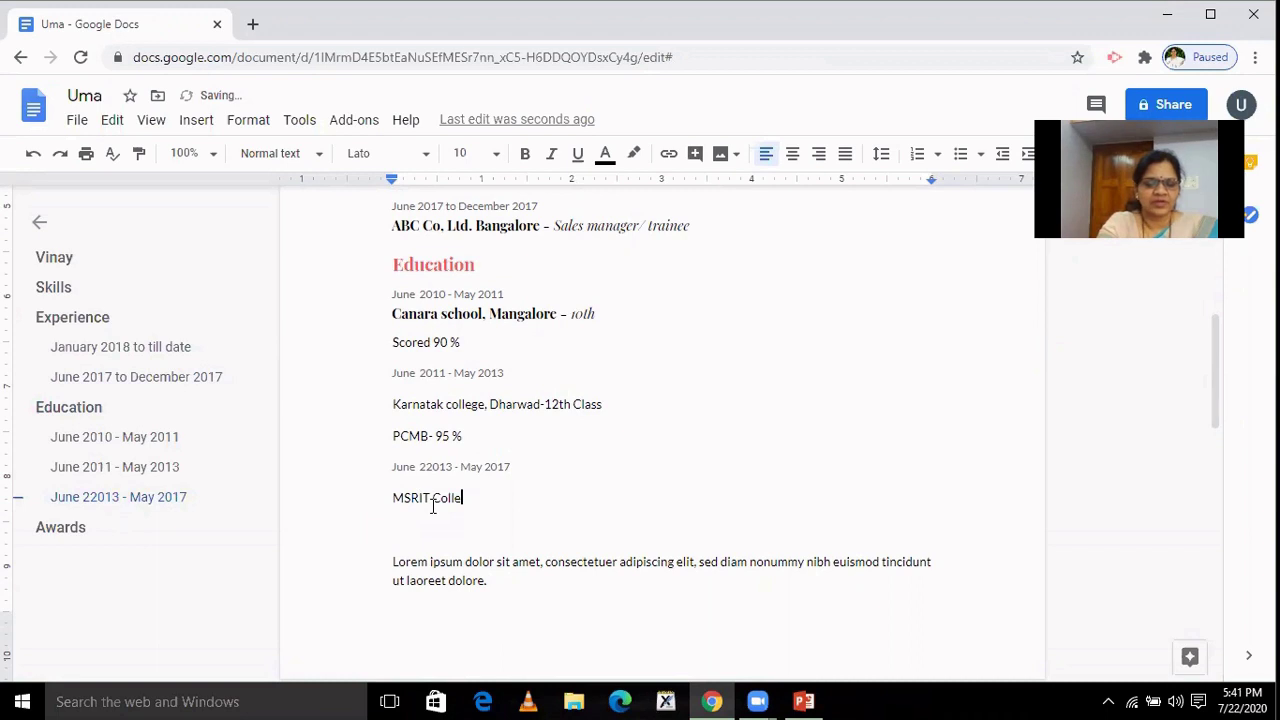
{"action": "type", "text": "ge Ban"}
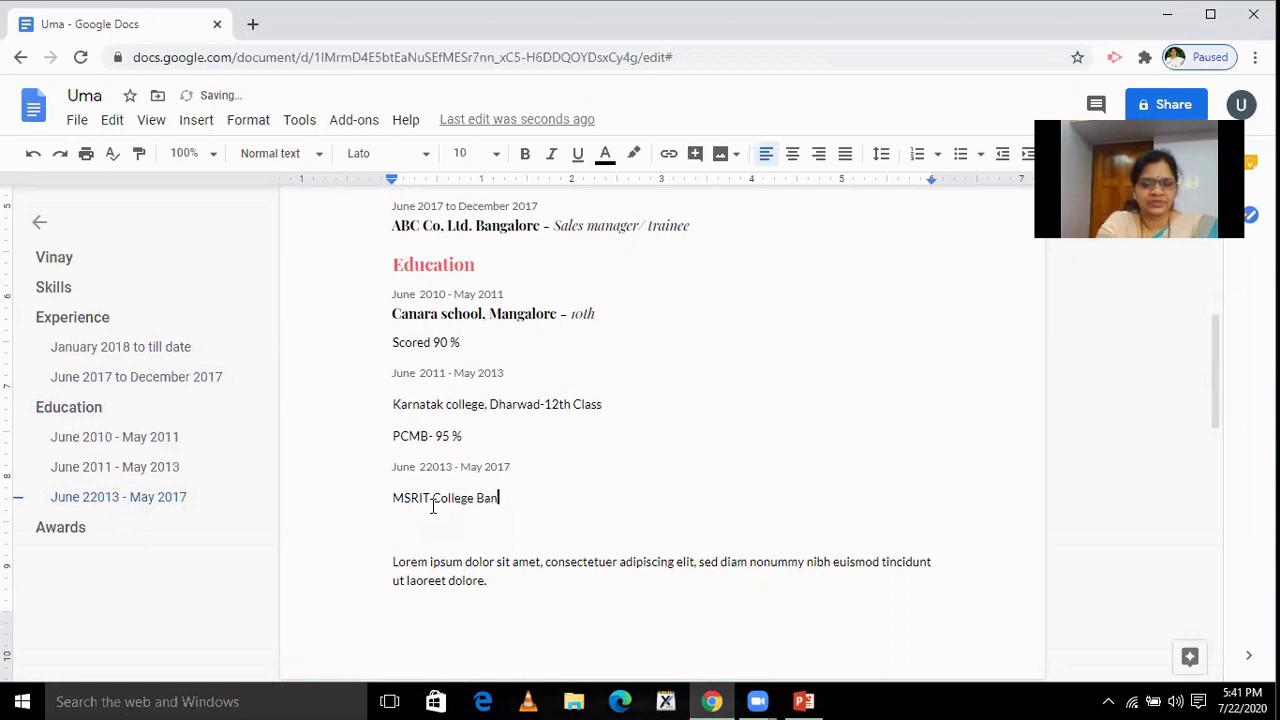
{"action": "type", "text": "galore"}
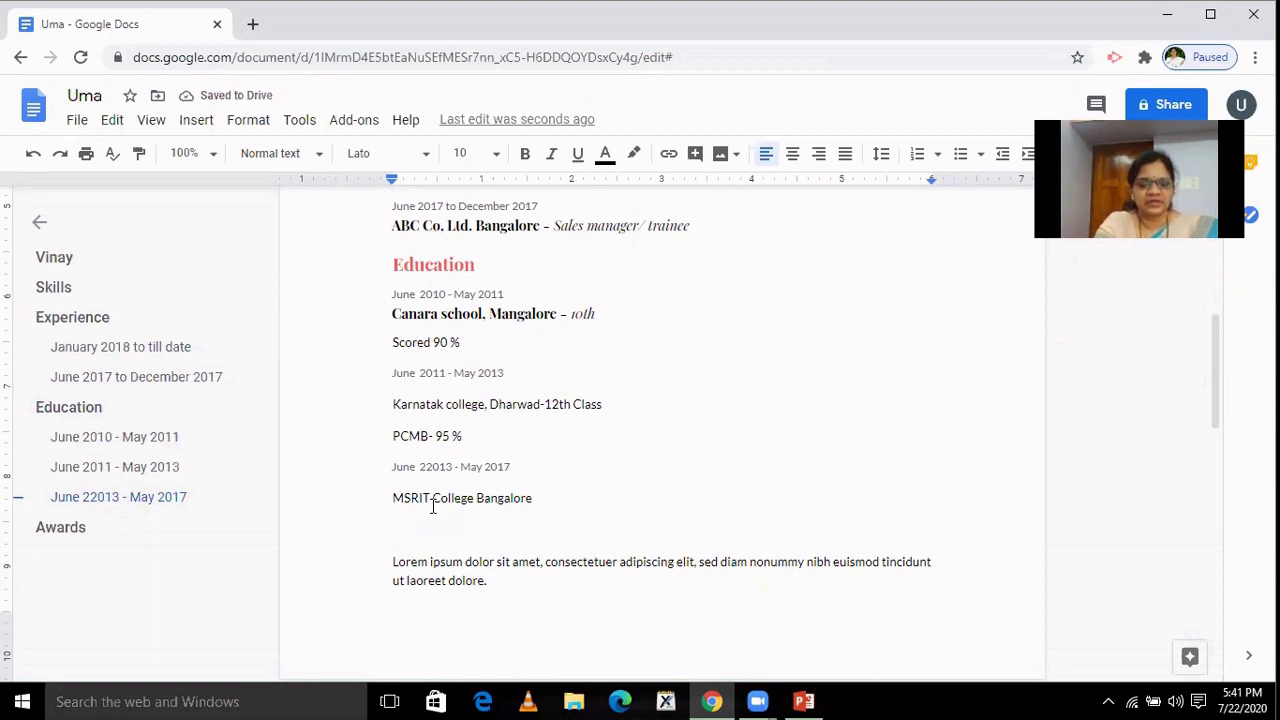
{"action": "type", "text": " BE"}
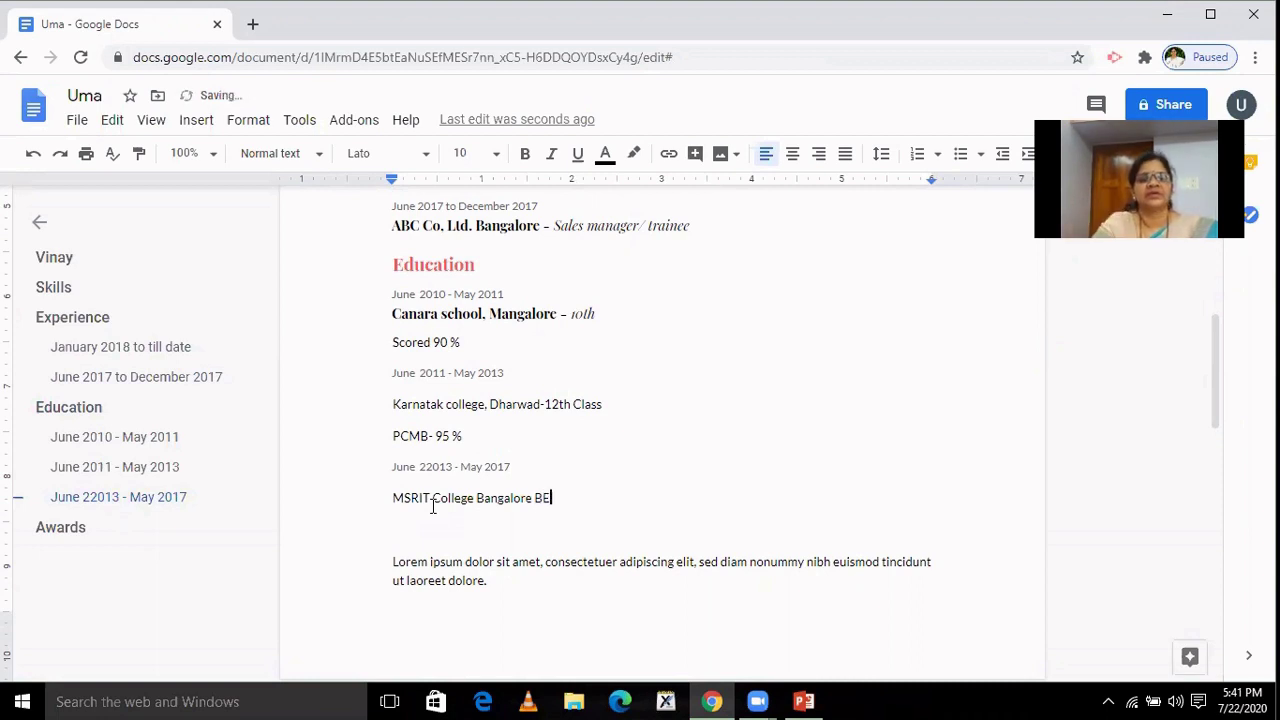
{"action": "left_click", "coordinate": [535, 498]}
{"action": "type", "text": "-"}
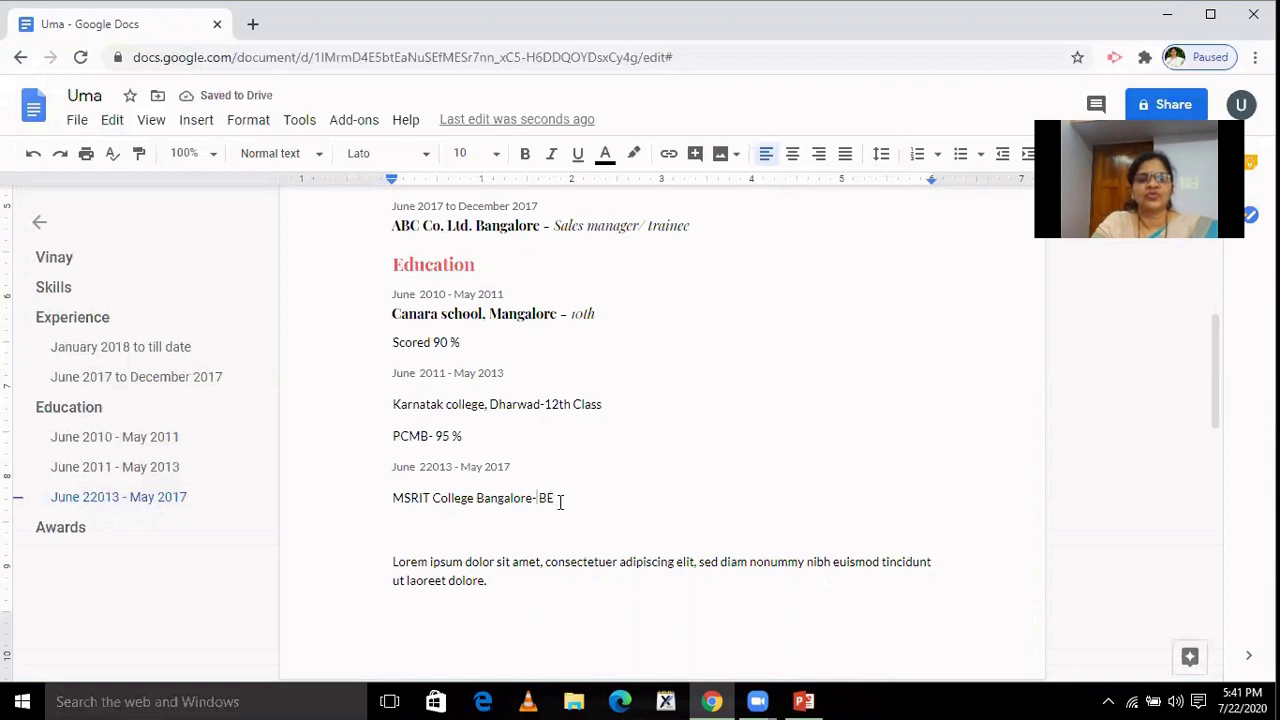
{"action": "key", "text": "Return"}
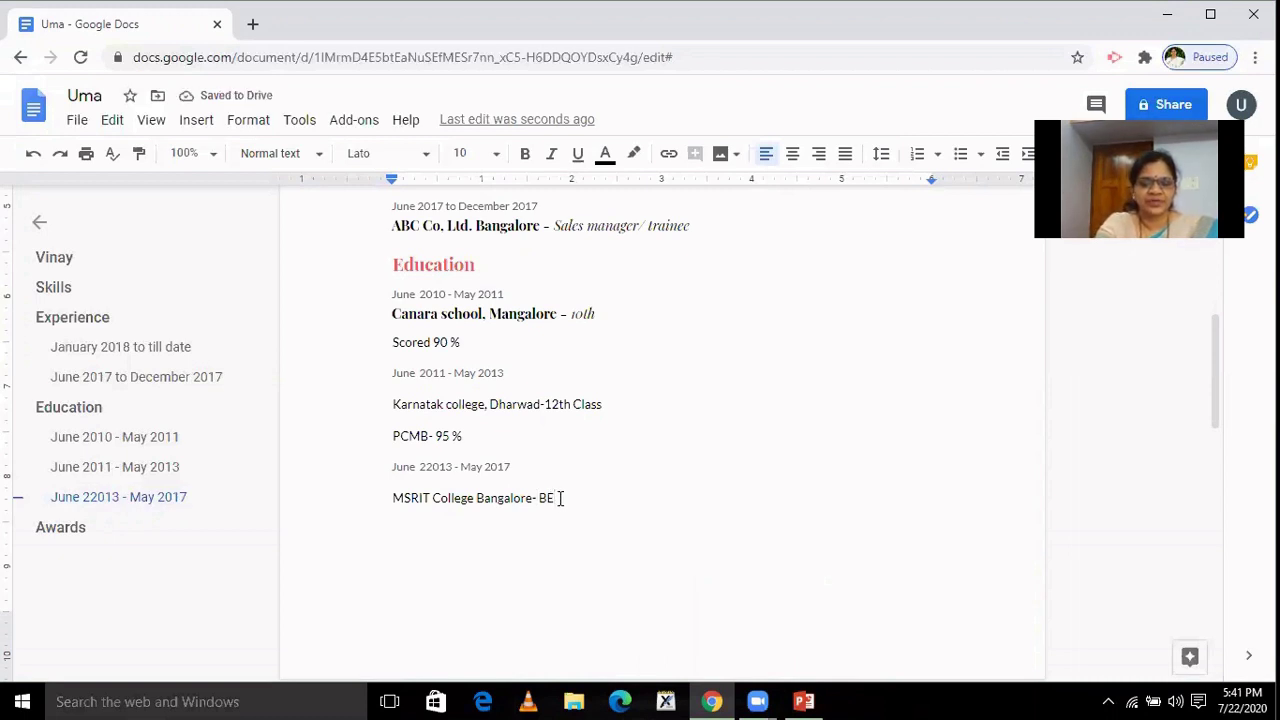
{"action": "type", "text": "85 "}
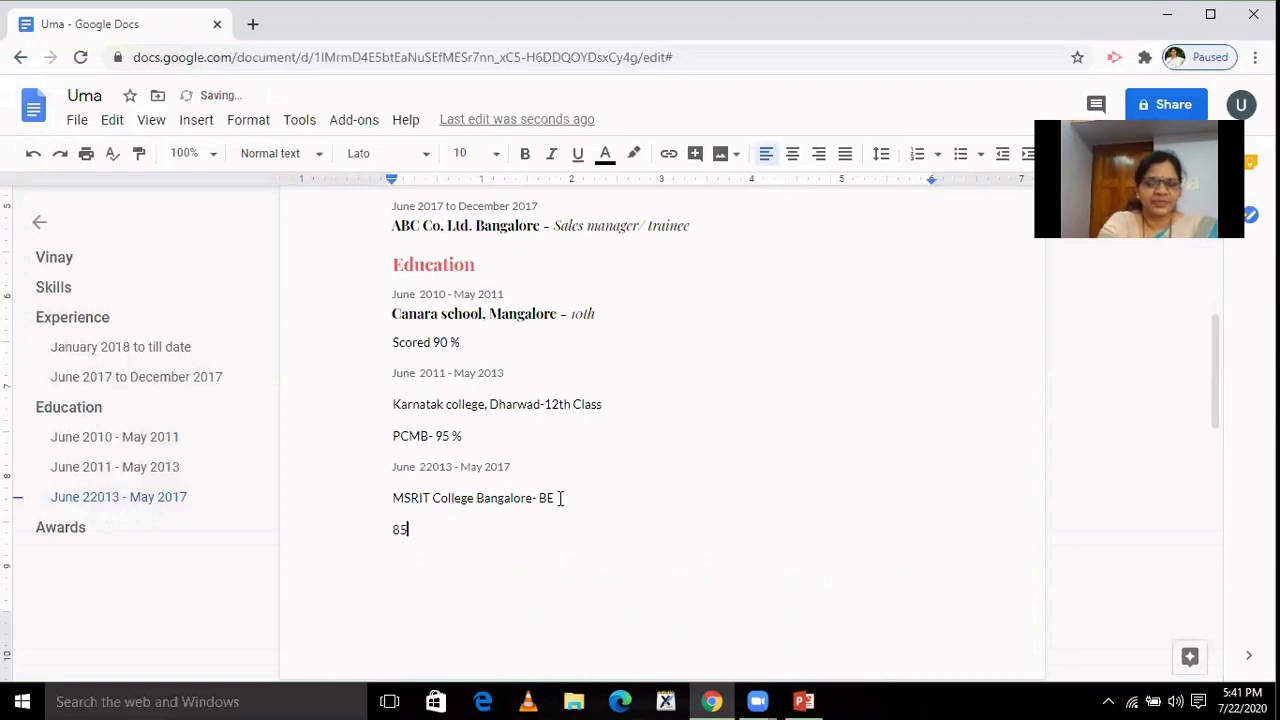
{"action": "type", "text": "%"}
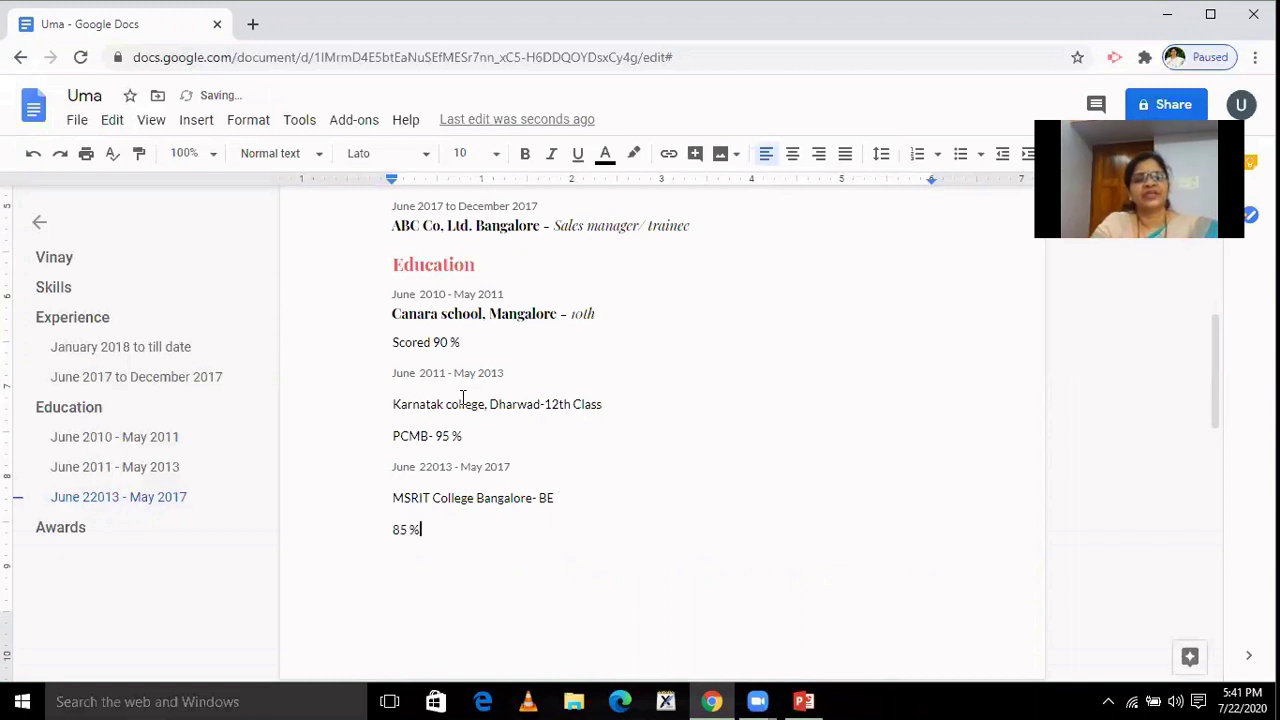
{"action": "left_click", "coordinate": [394, 342]}
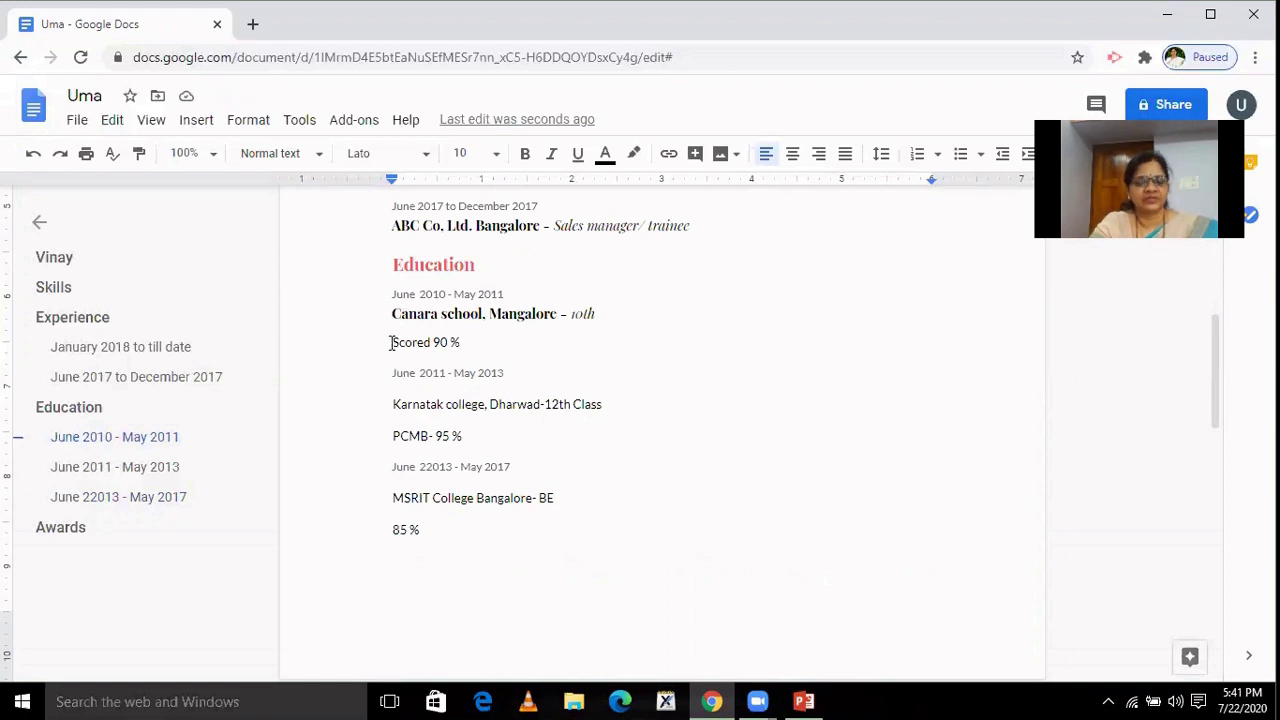
Bullet the 'Scored 90 %', 'PCMB- 95 %' and 'MSRIT College Bangalore- BE' lines.
{"action": "left_click", "coordinate": [961, 155]}
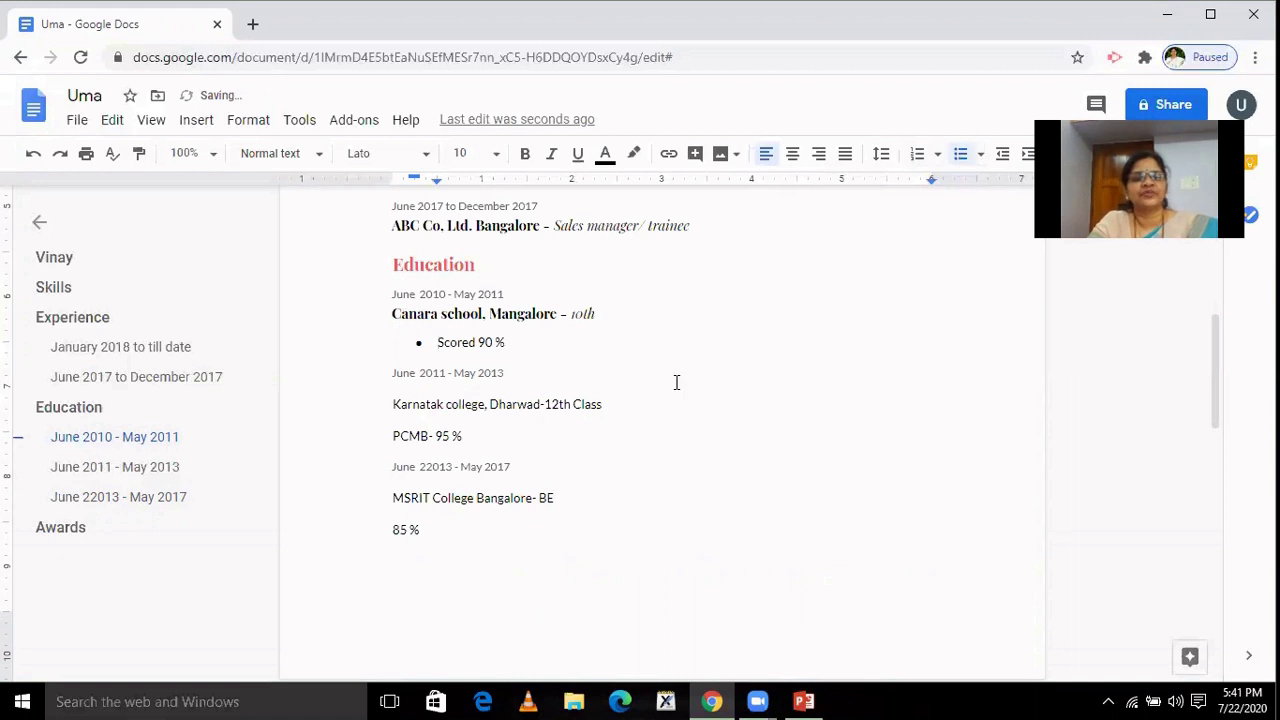
{"action": "left_click", "coordinate": [396, 438]}
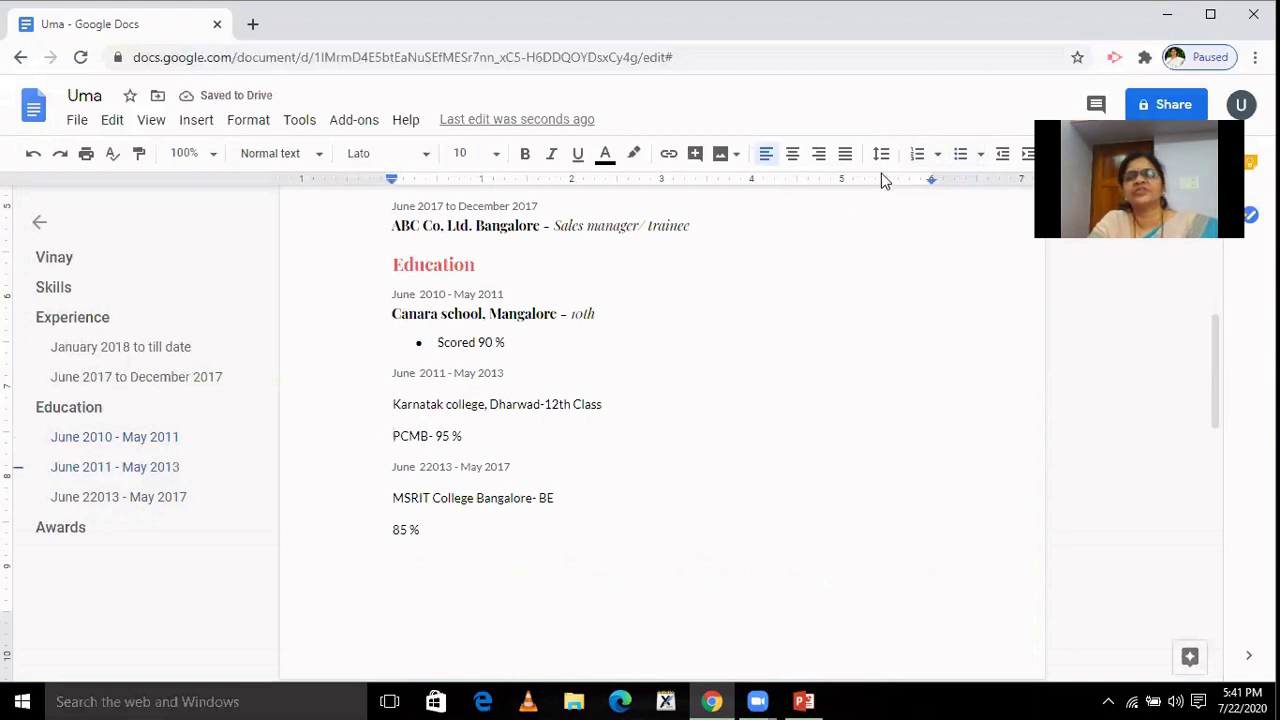
{"action": "left_click", "coordinate": [961, 155]}
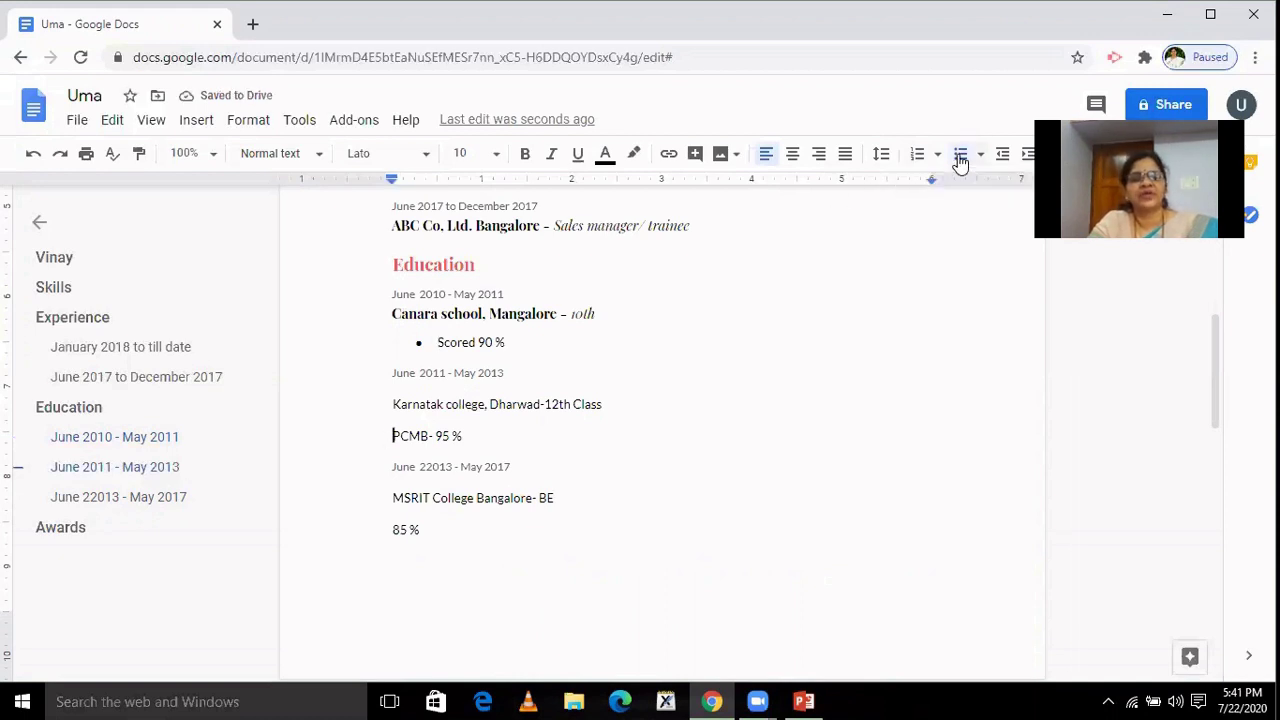
{"action": "left_click", "coordinate": [391, 498]}
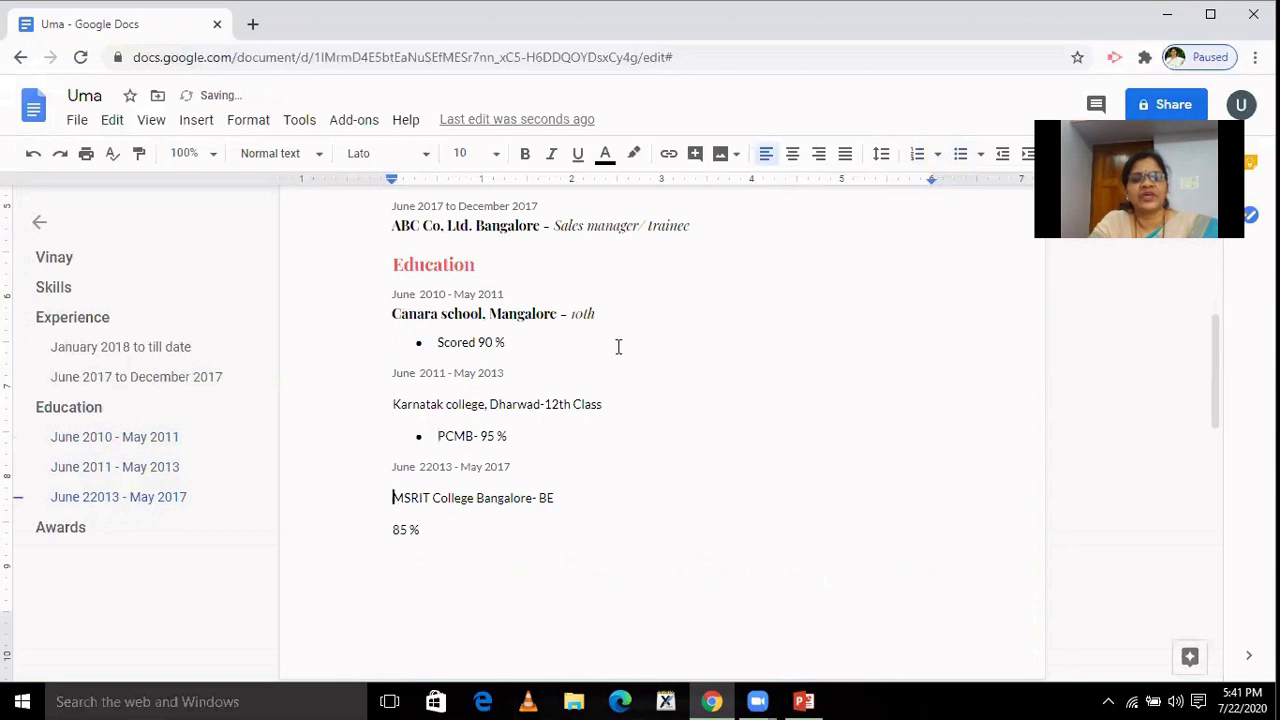
{"action": "left_click", "coordinate": [961, 155]}
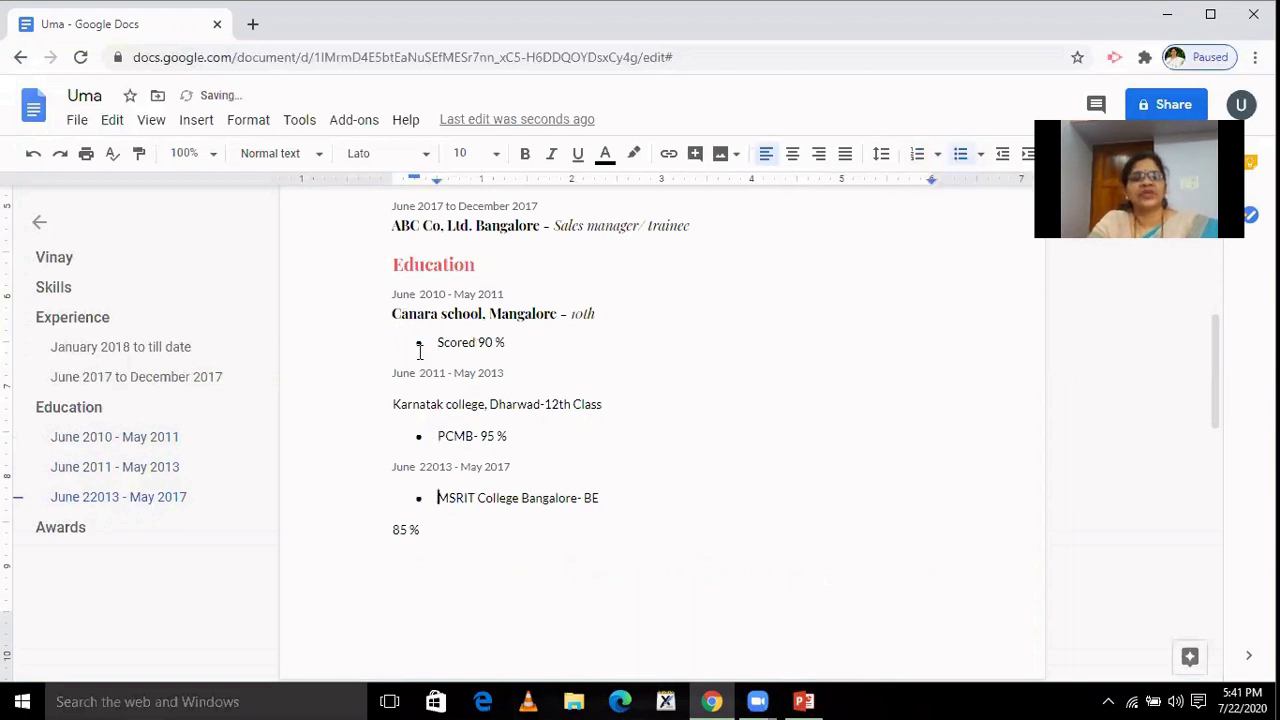
Set the Education entries from Canara school through 85 % to single line spacing.
{"action": "left_click_drag", "start_coordinate": [390, 316], "coordinate": [460, 531]}
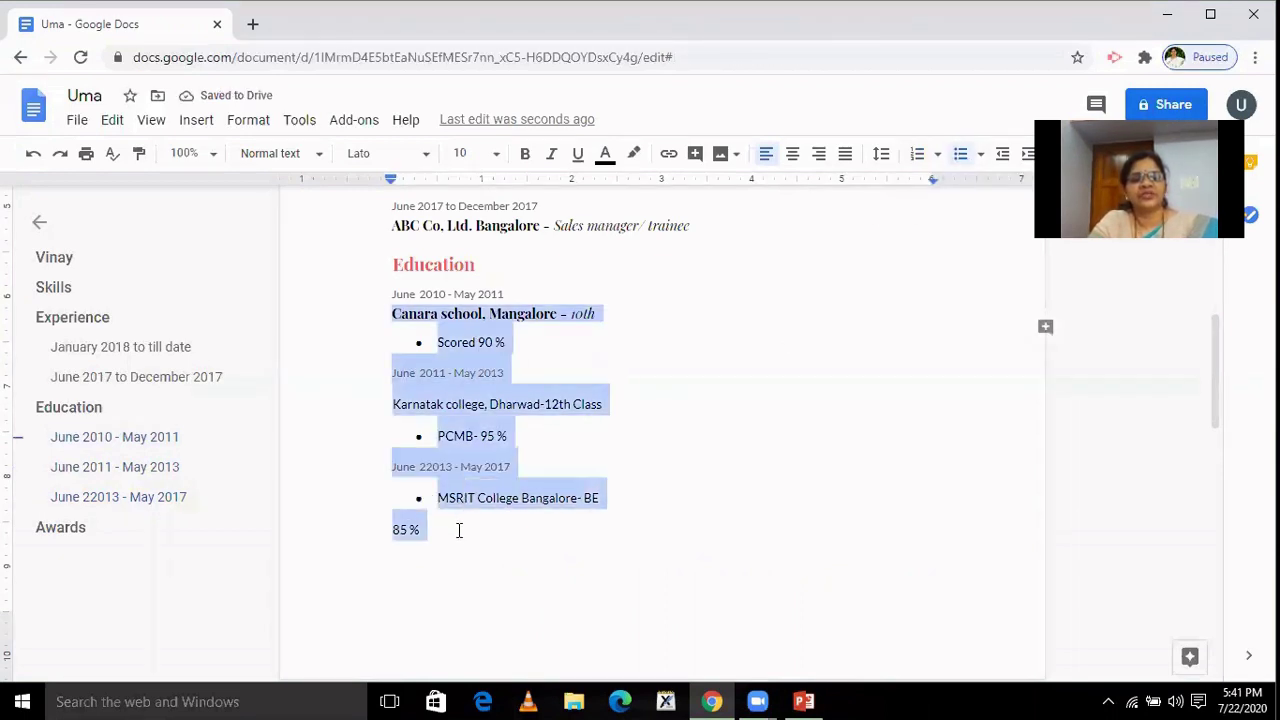
{"action": "left_click", "coordinate": [882, 155]}
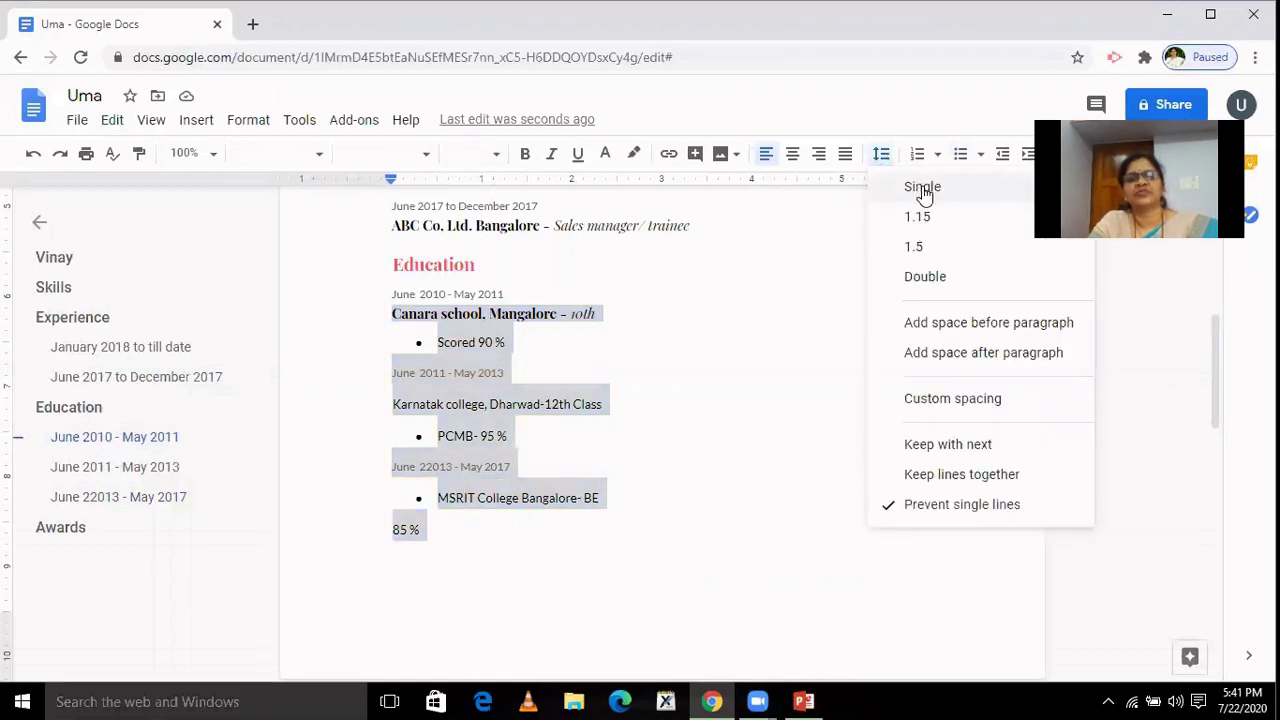
{"action": "left_click", "coordinate": [923, 190]}
Unbullet and unindent the MSRIT College line, and bullet the '85 %' line instead.
{"action": "left_click", "coordinate": [727, 337]}
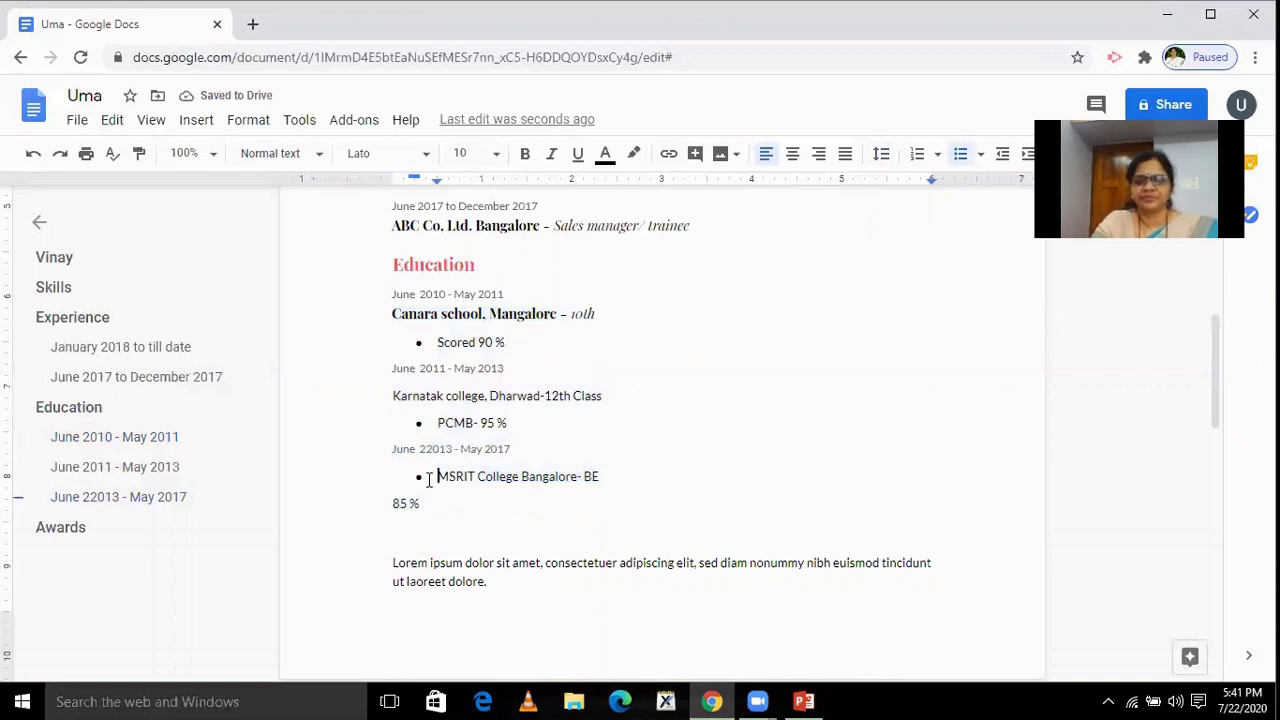
{"action": "key", "text": "BackSpace"}
{"action": "left_click", "coordinate": [390, 505]}
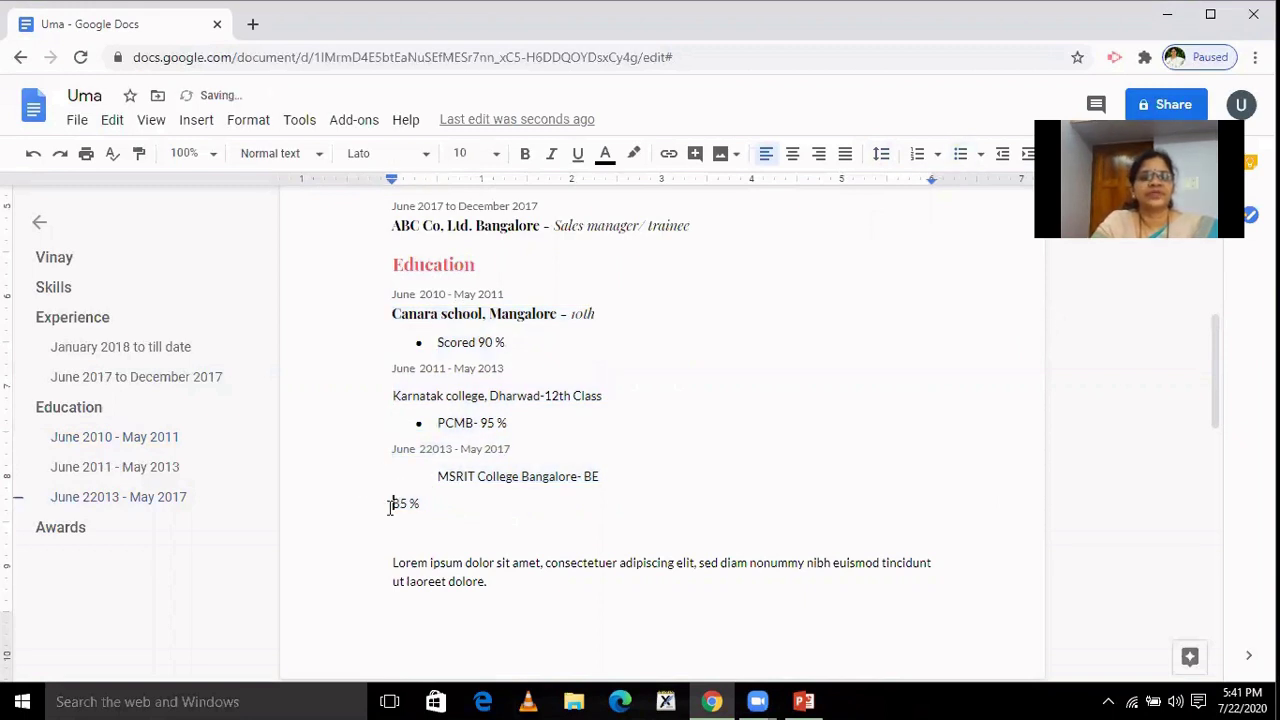
{"action": "left_click", "coordinate": [960, 153]}
{"action": "left_click", "coordinate": [437, 476]}
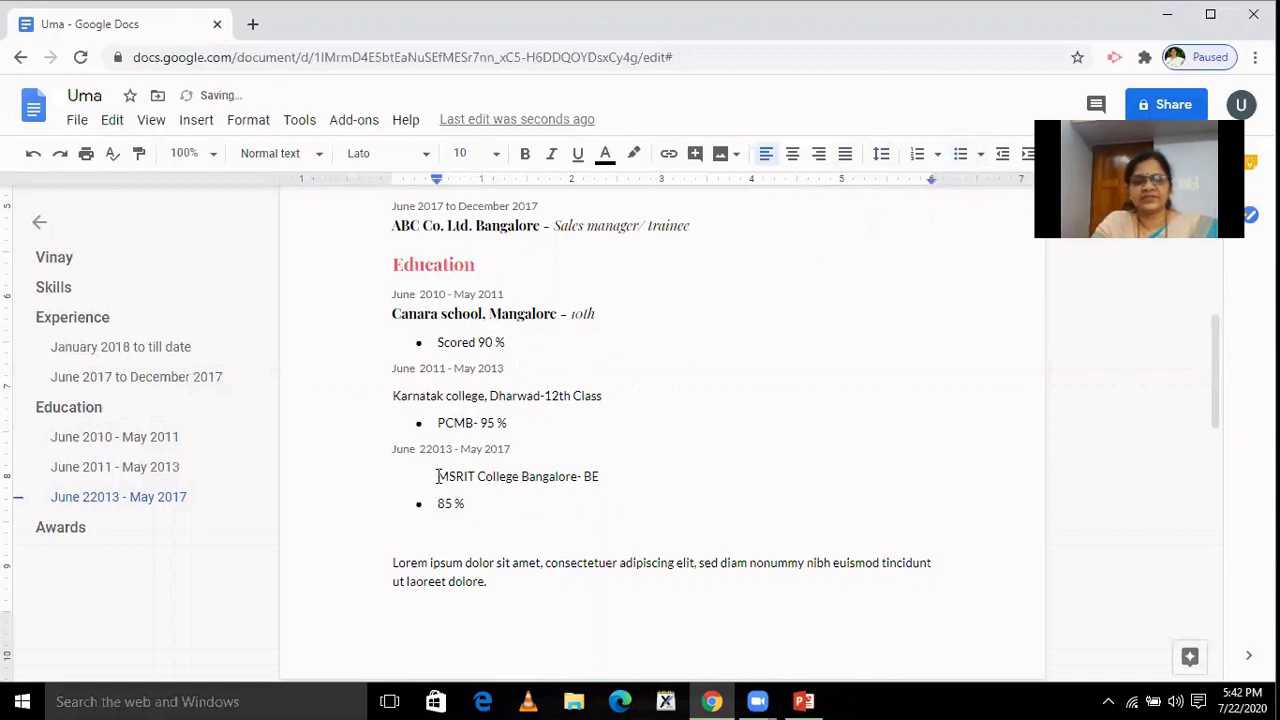
{"action": "key", "text": "BackSpace"}
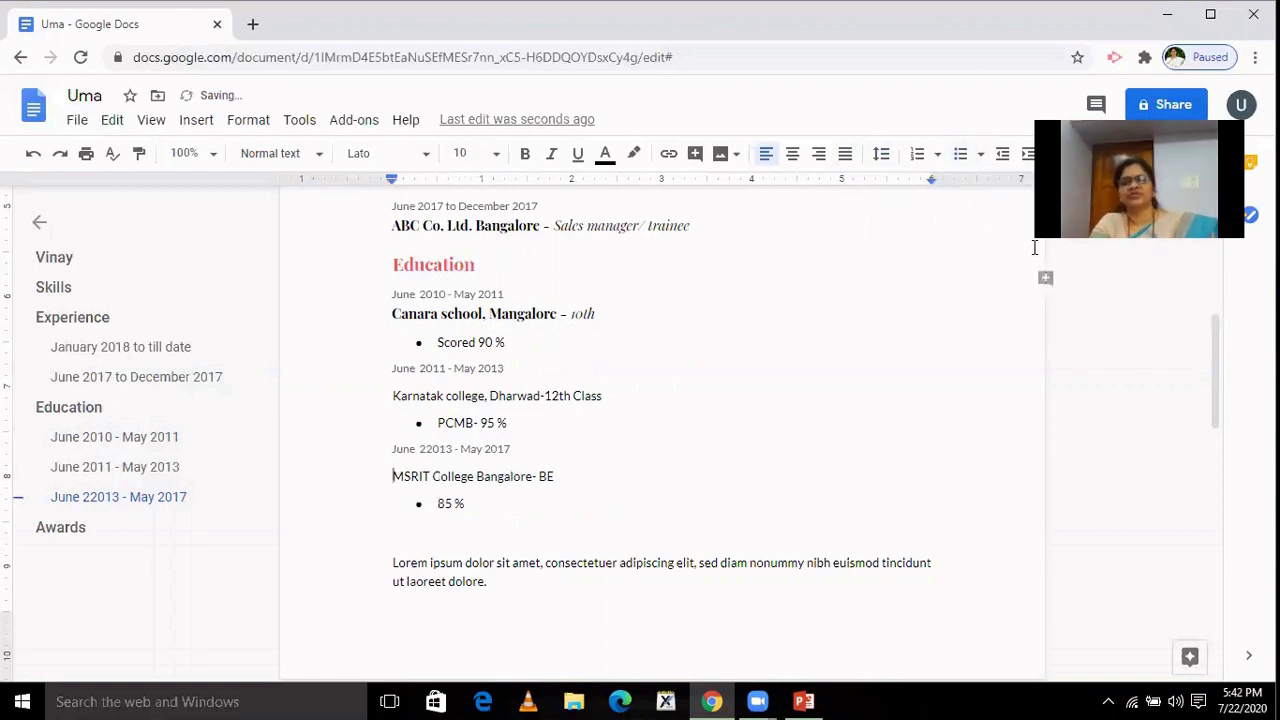
{"action": "left_click_drag", "start_coordinate": [1211, 366], "coordinate": [1207, 431]}
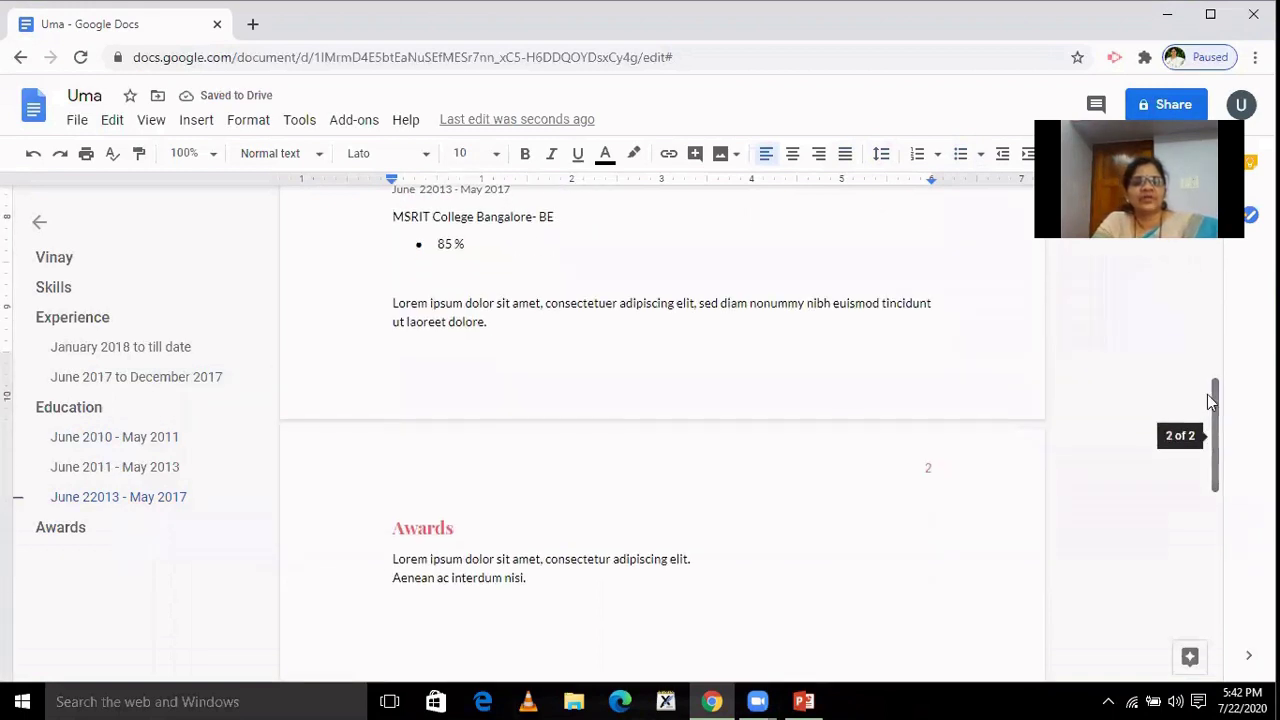
Delete the leftover Lorem ipsum paragraph below Education and the placeholder text under Awards.
{"action": "left_click_drag", "start_coordinate": [392, 303], "coordinate": [508, 328]}
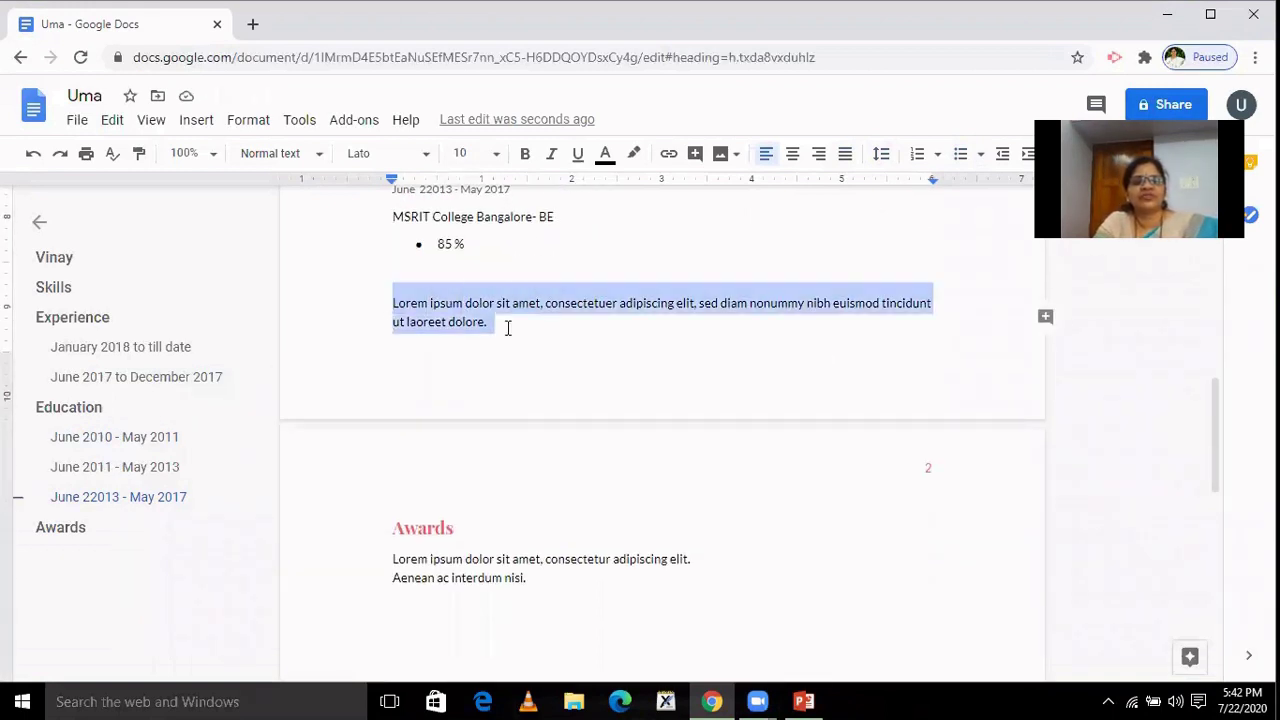
{"action": "key", "text": "Delete"}
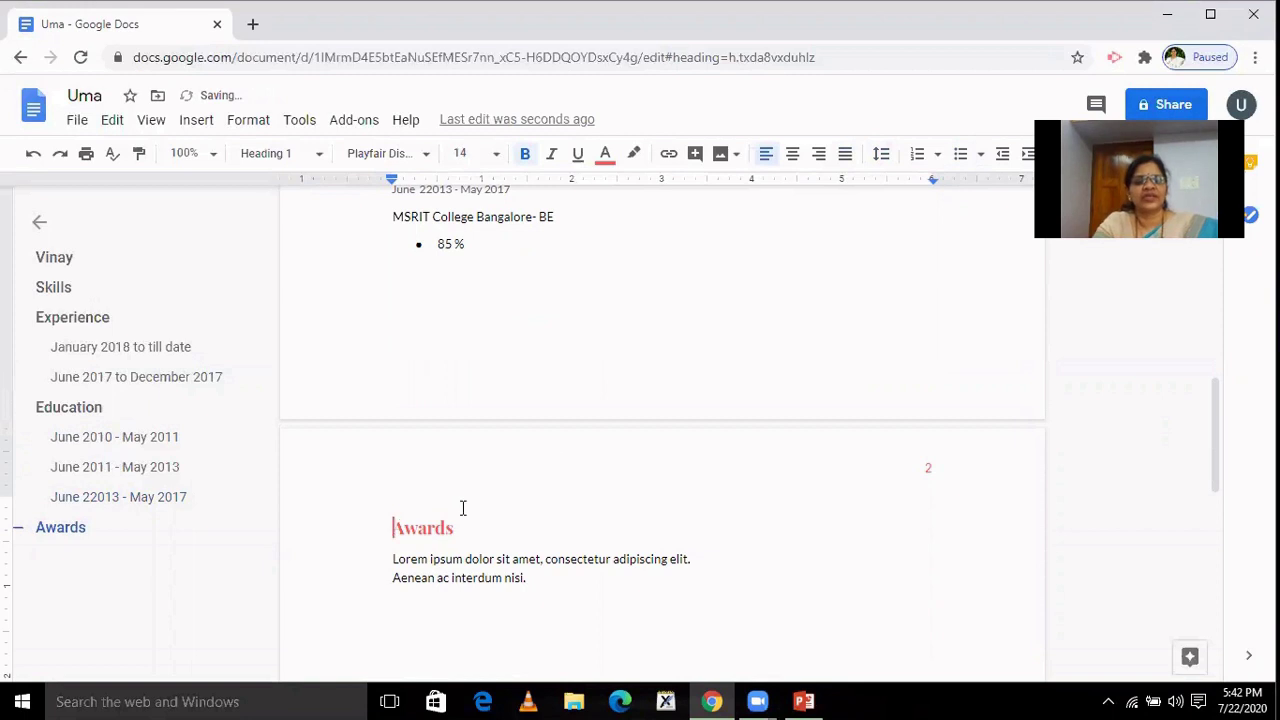
{"action": "triple_click", "coordinate": [446, 558]}
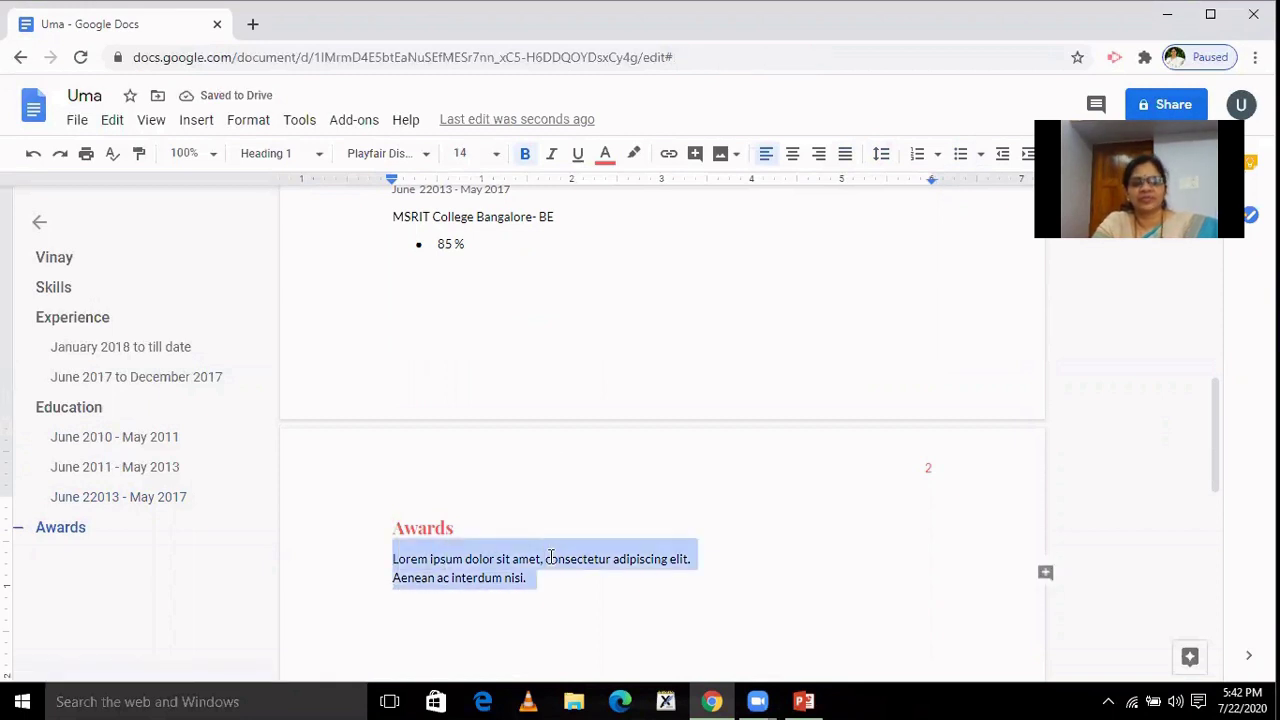
{"action": "key", "text": "Delete"}
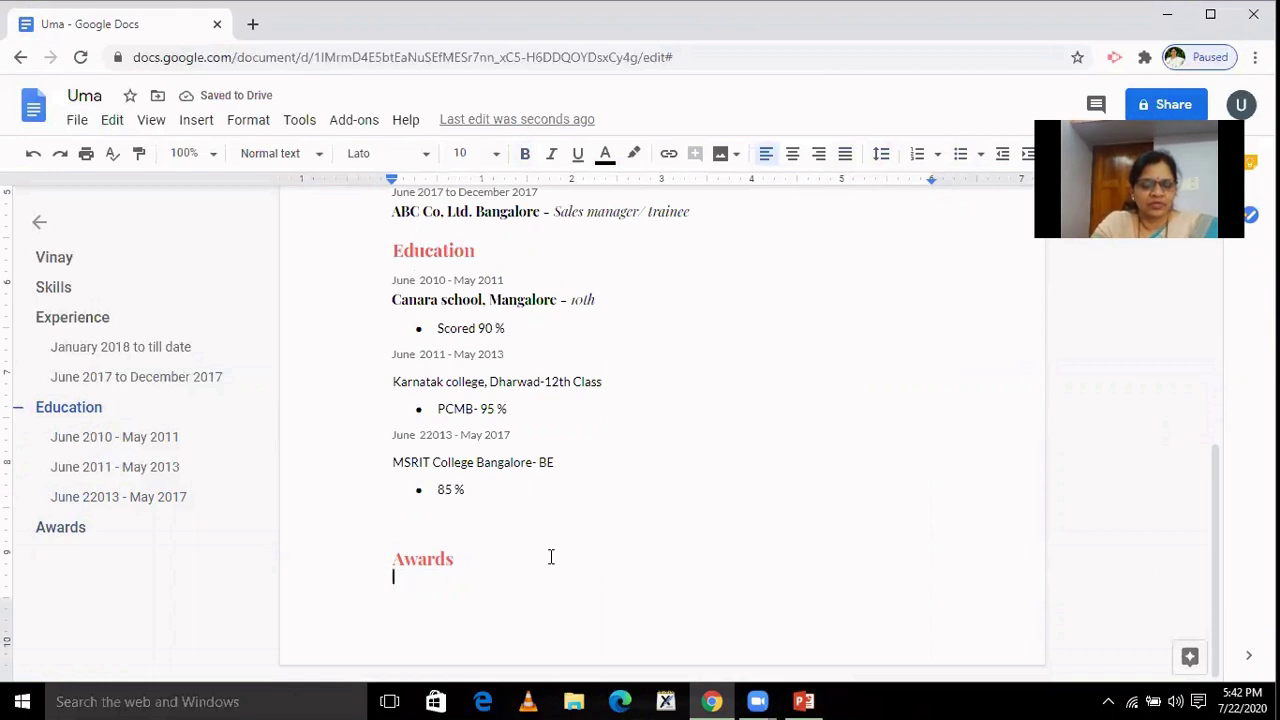
Write 'A rank holder in 10 th and higher scorer in the Class.' under Awards.
{"action": "type", "text": "A"}
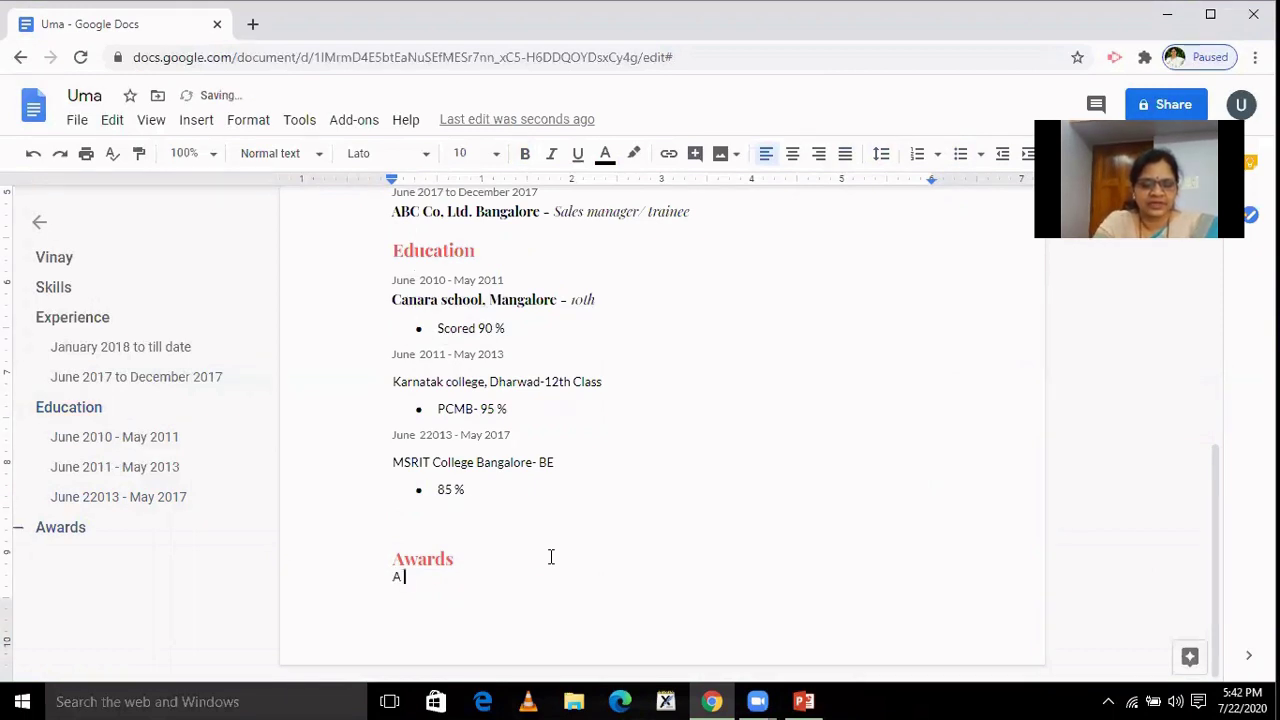
{"action": "type", "text": " rank "}
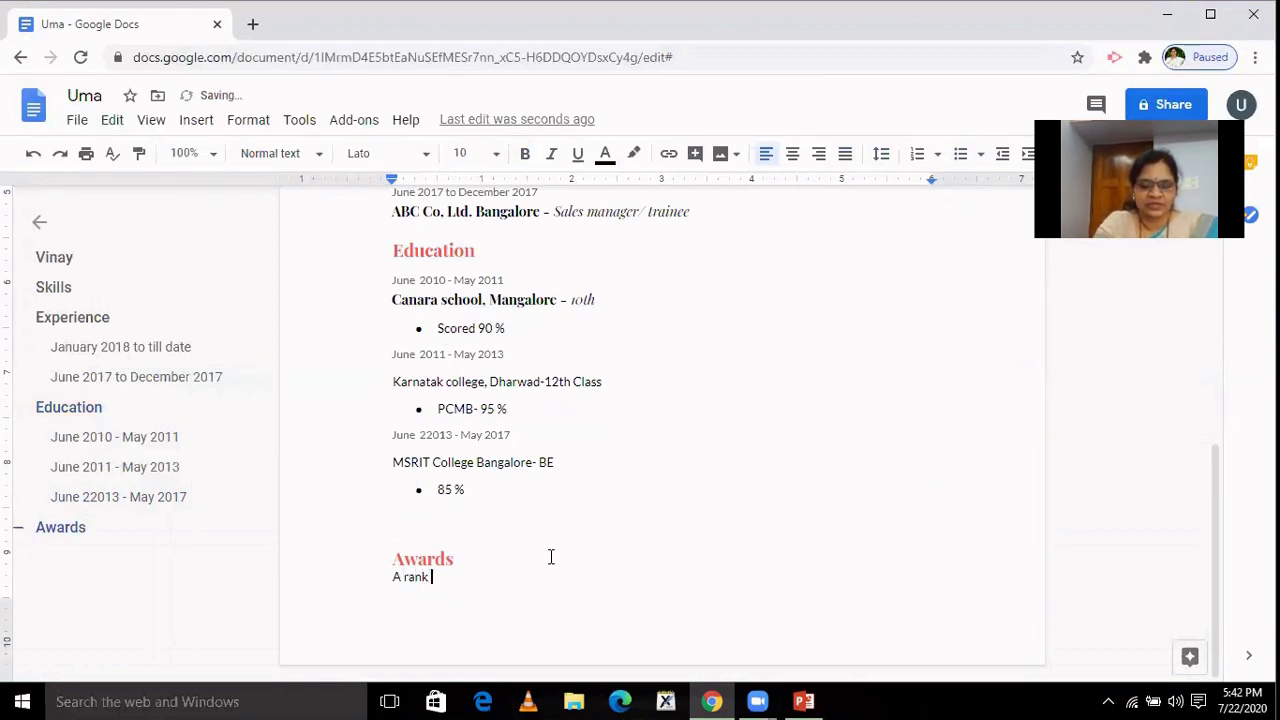
{"action": "type", "text": "holder "}
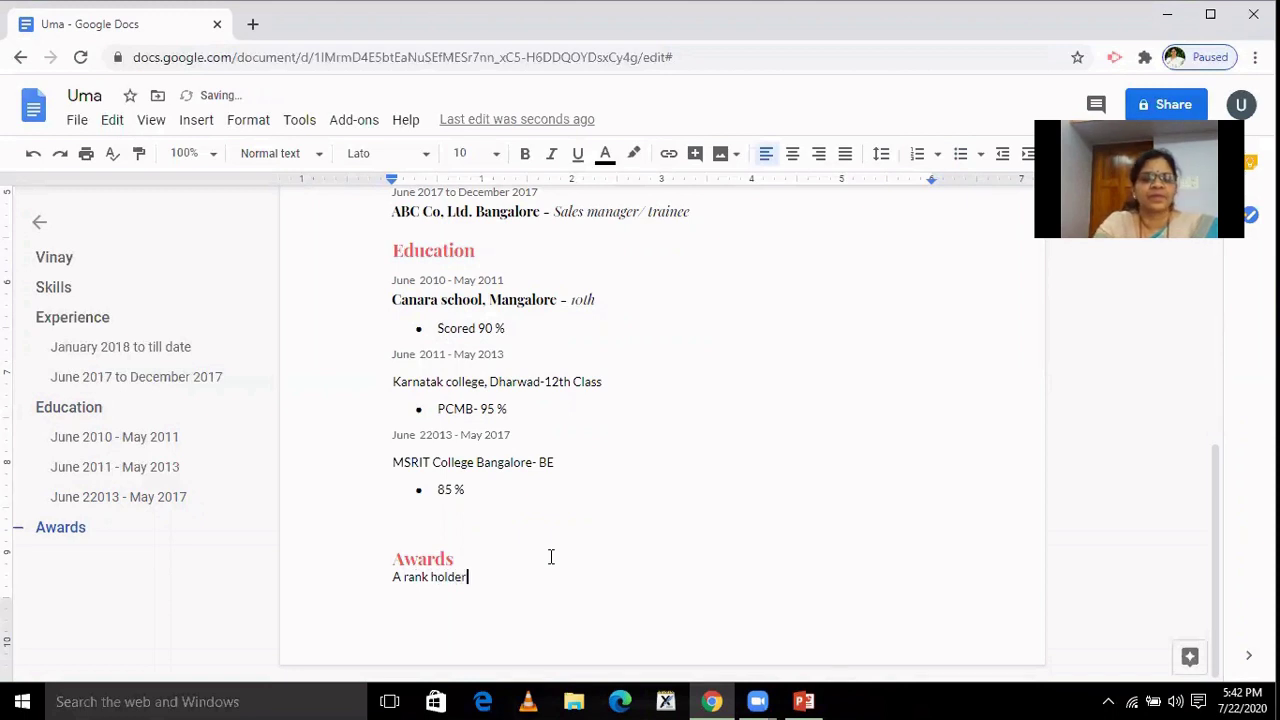
{"action": "type", "text": "i"}
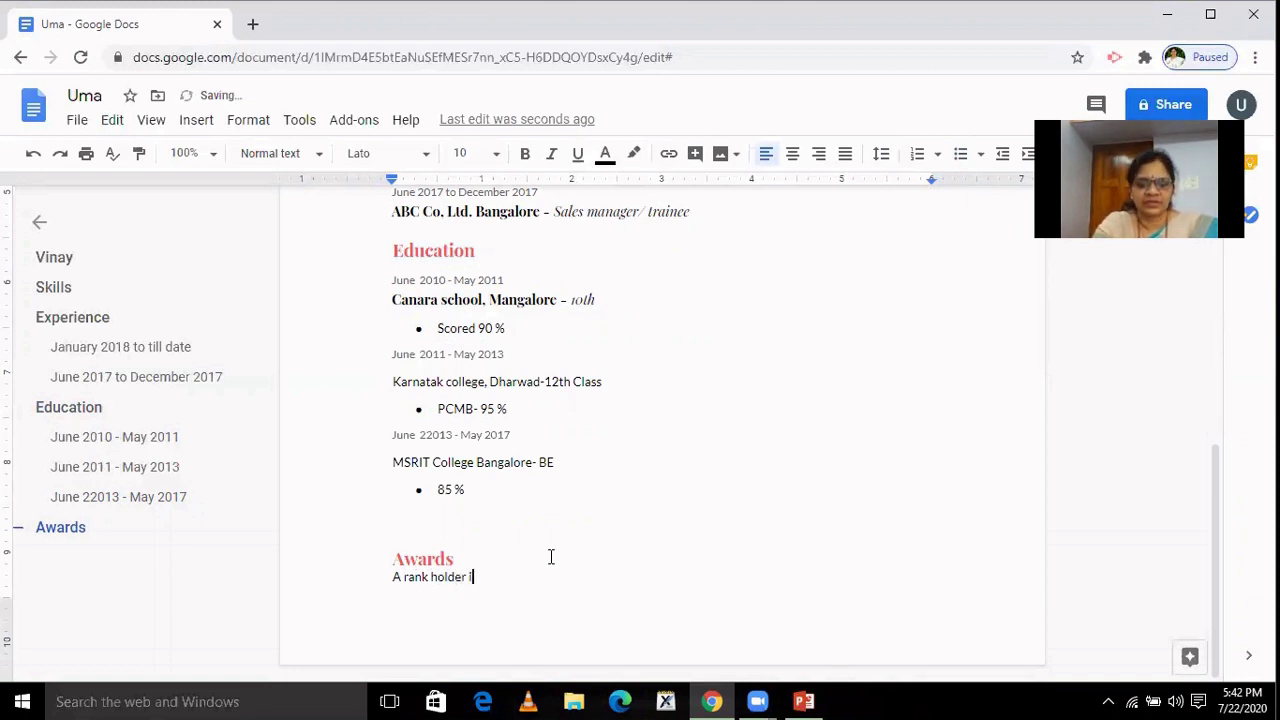
{"action": "type", "text": "n 10 th"}
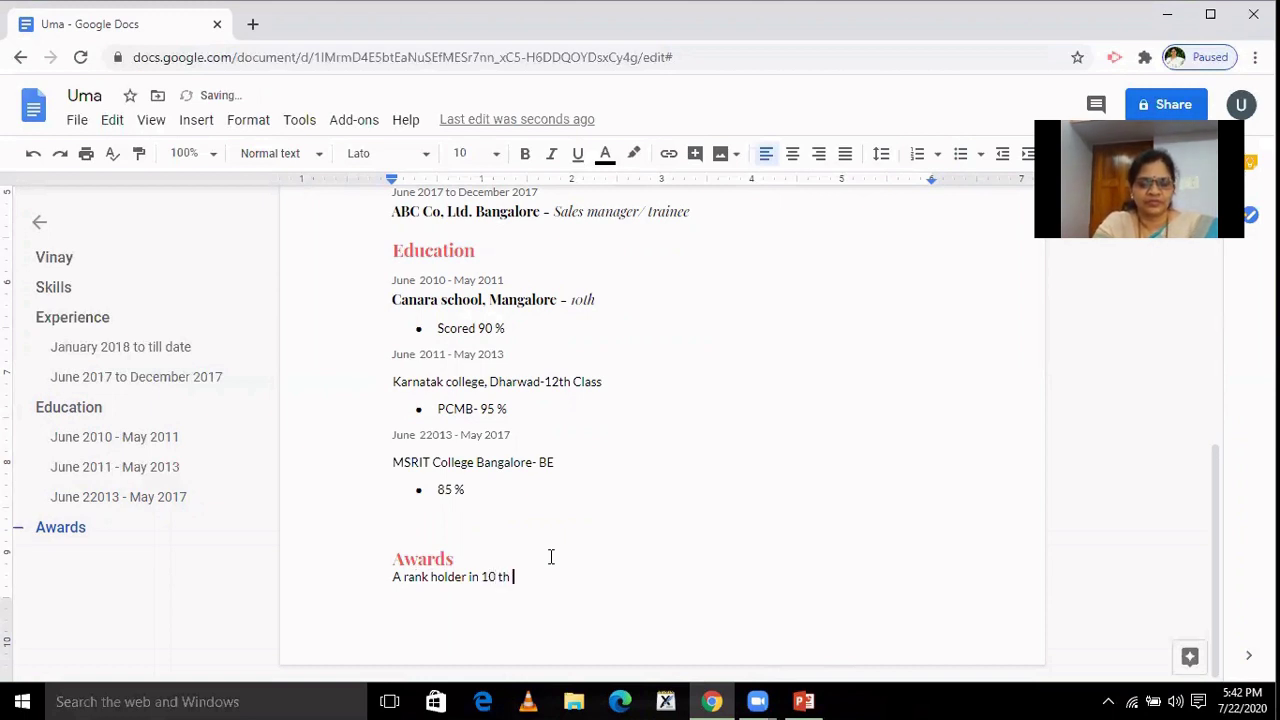
{"action": "type", "text": " and hig"}
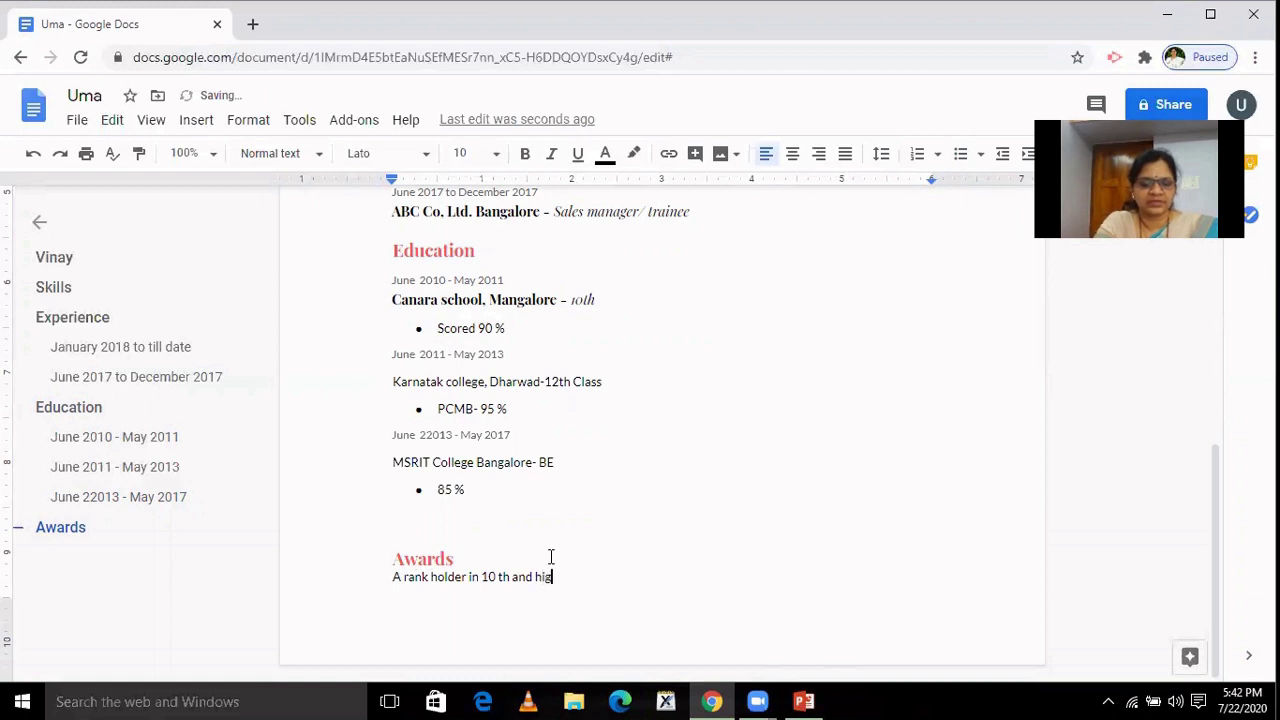
{"action": "type", "text": "her scoref"}
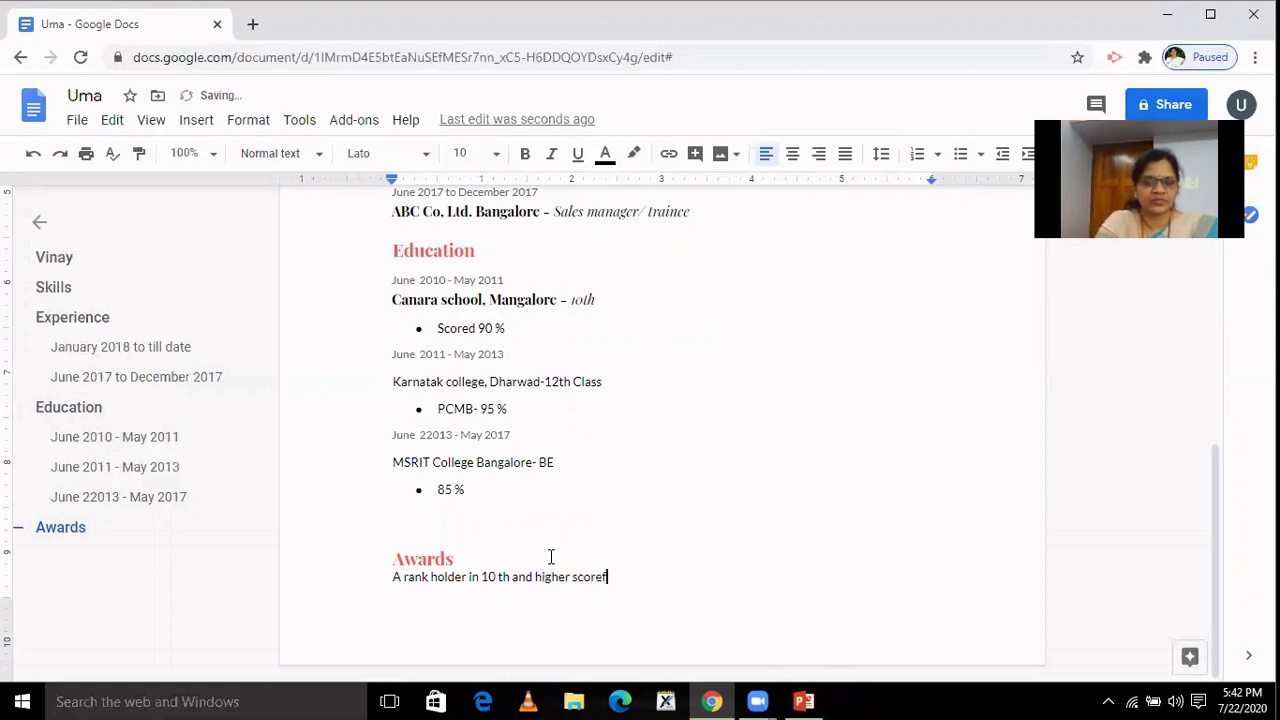
{"action": "key", "text": "BackSpace"}
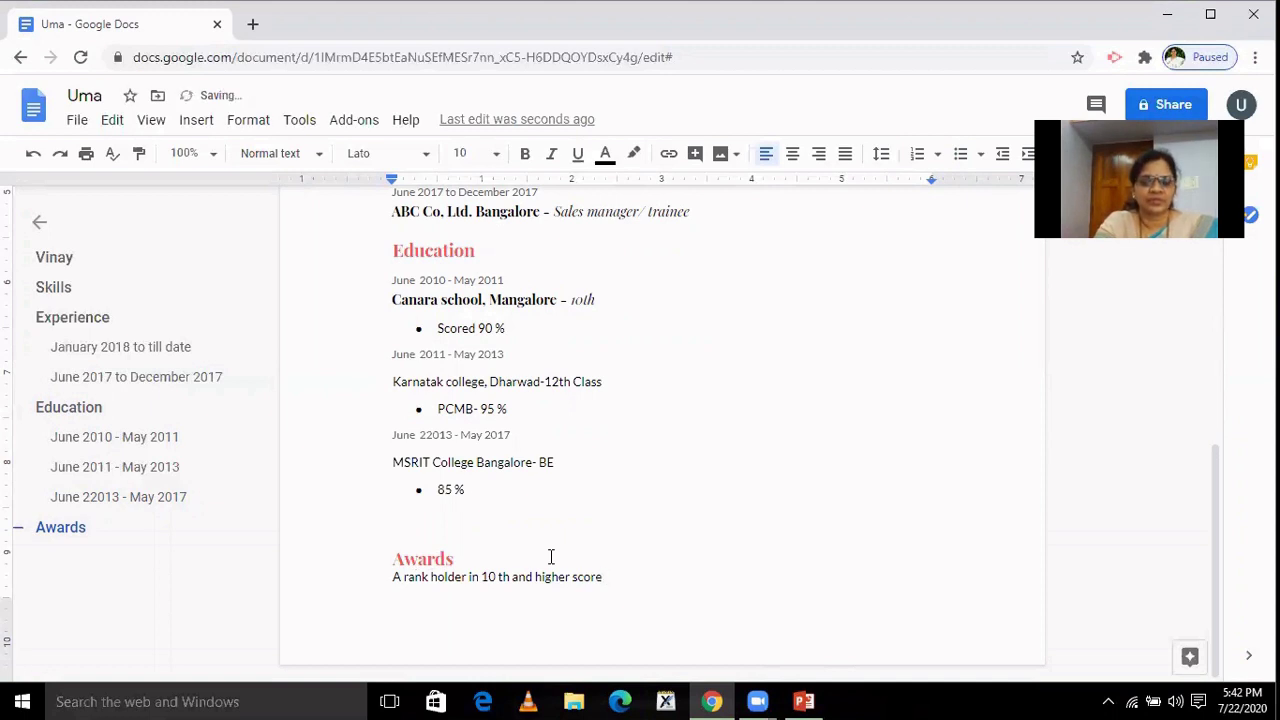
{"action": "type", "text": "r in t"}
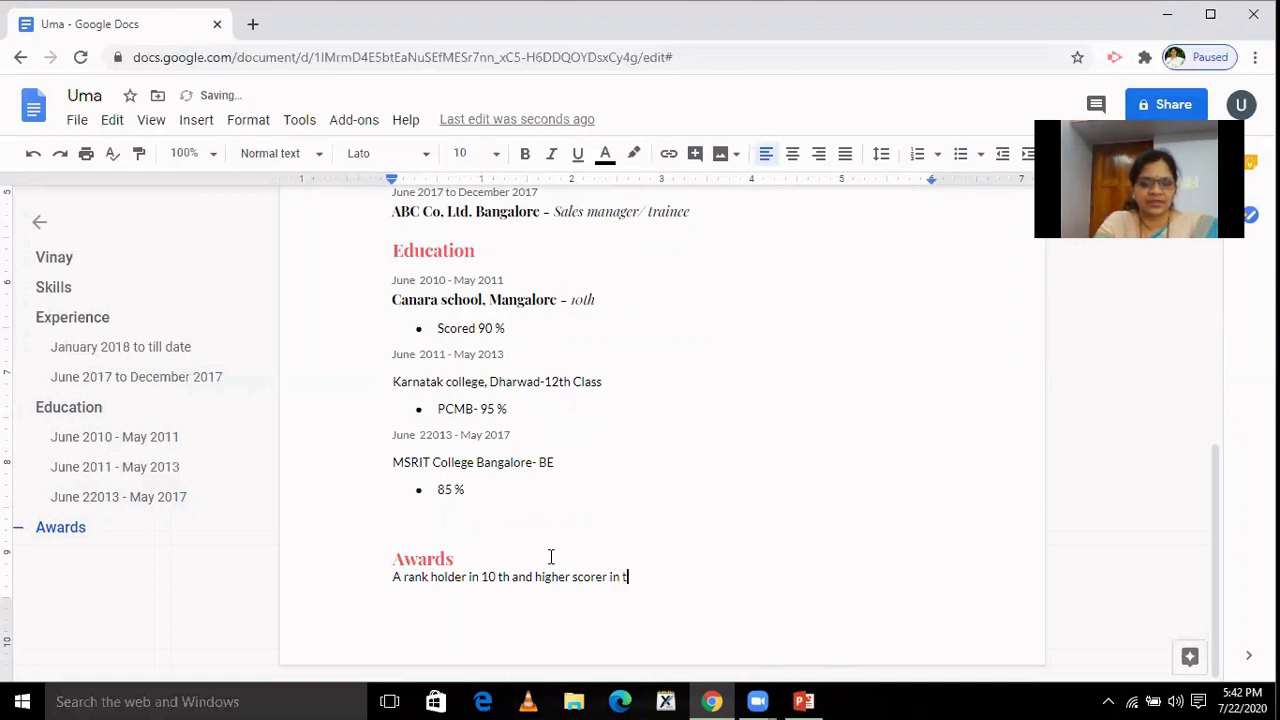
{"action": "type", "text": "he C"}
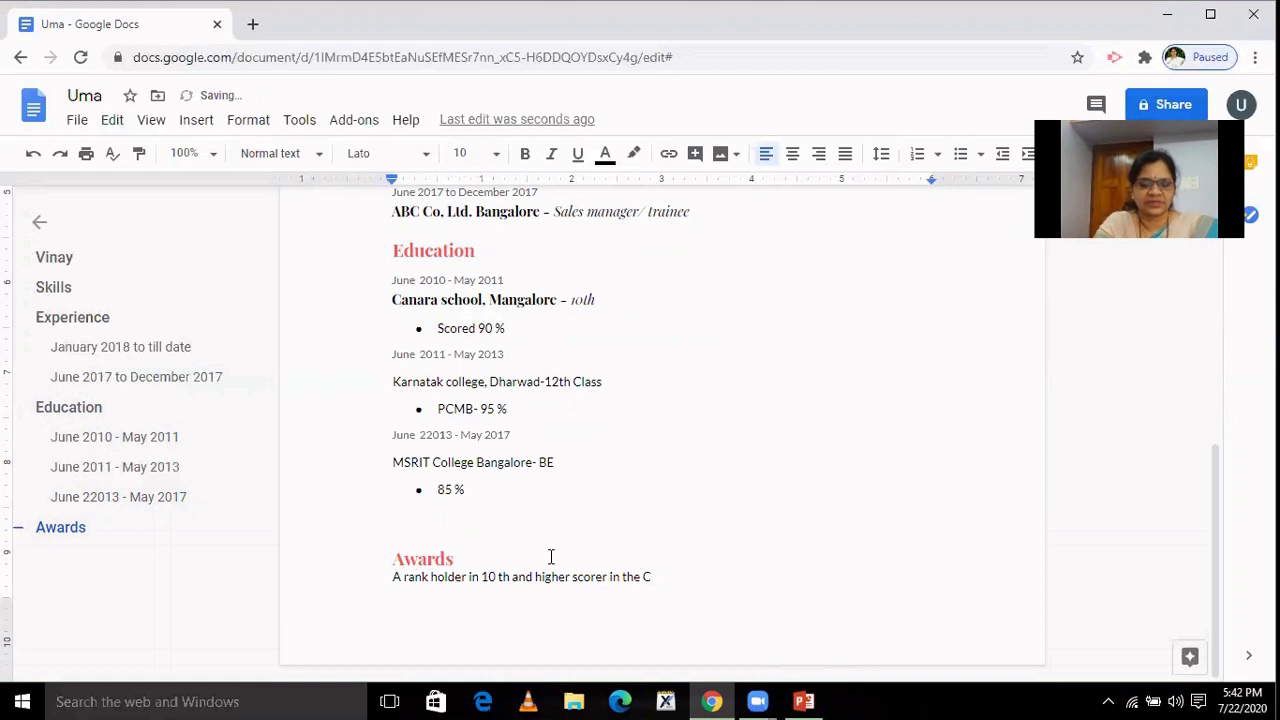
{"action": "type", "text": "lass"}
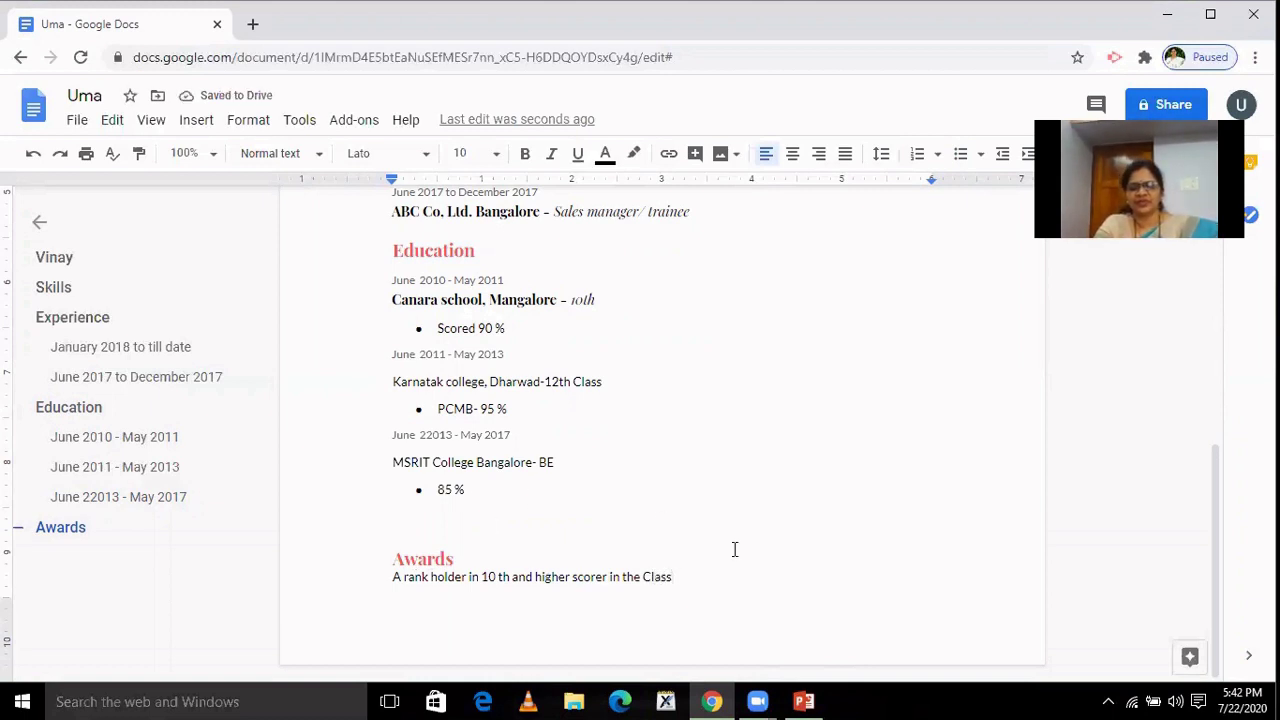
{"action": "type", "text": "."}
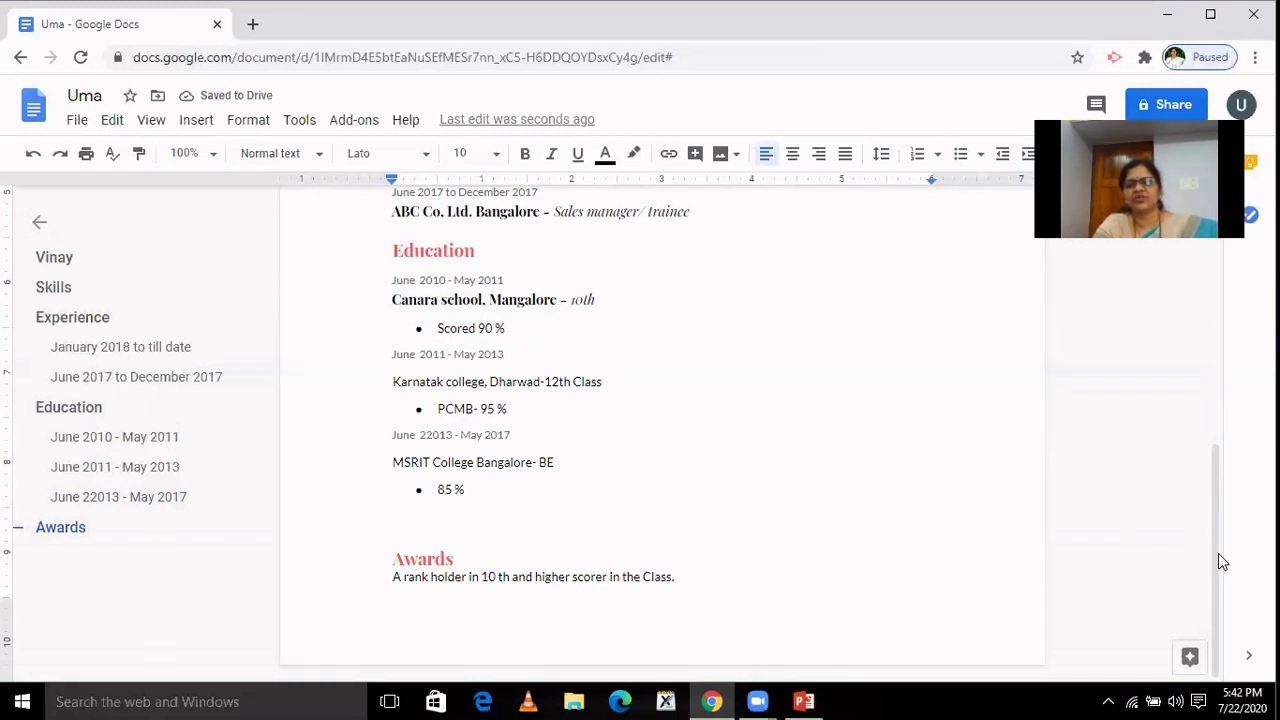
{"action": "scroll", "coordinate": [1218, 528], "scroll_direction": "up", "scroll_amount": 1}
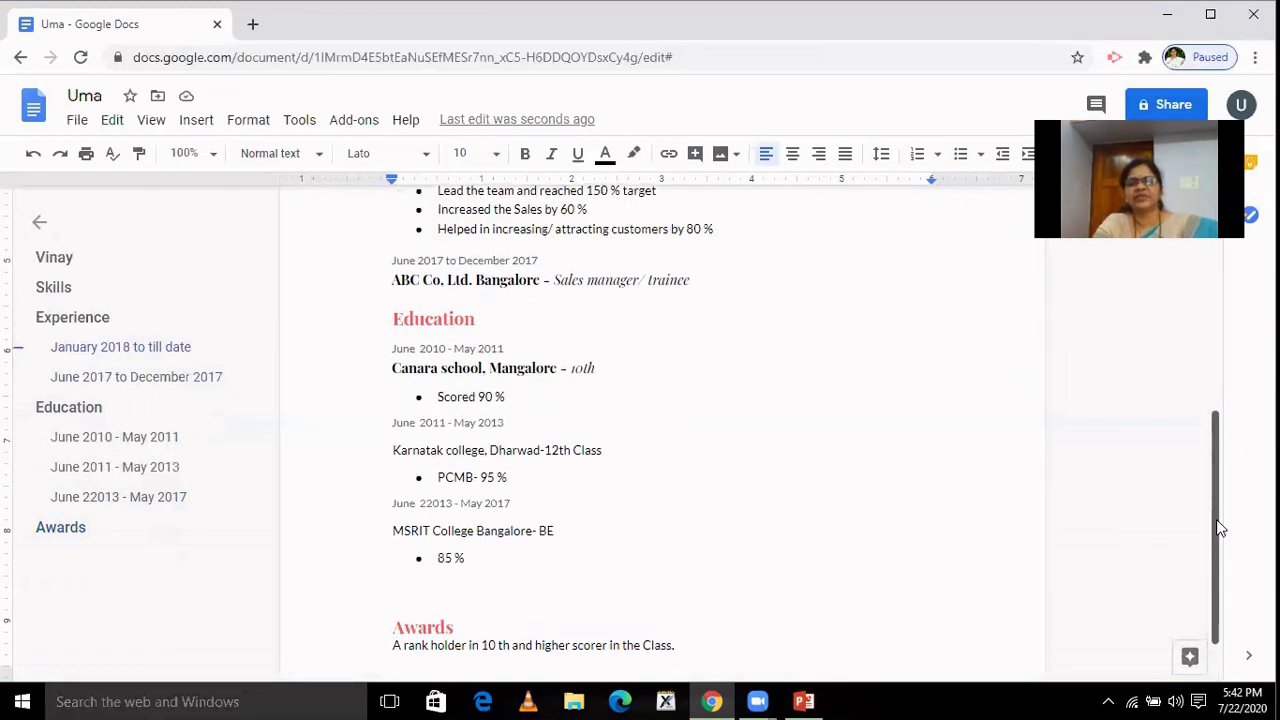
{"action": "scroll", "coordinate": [1218, 528], "scroll_direction": "up", "scroll_amount": 5}
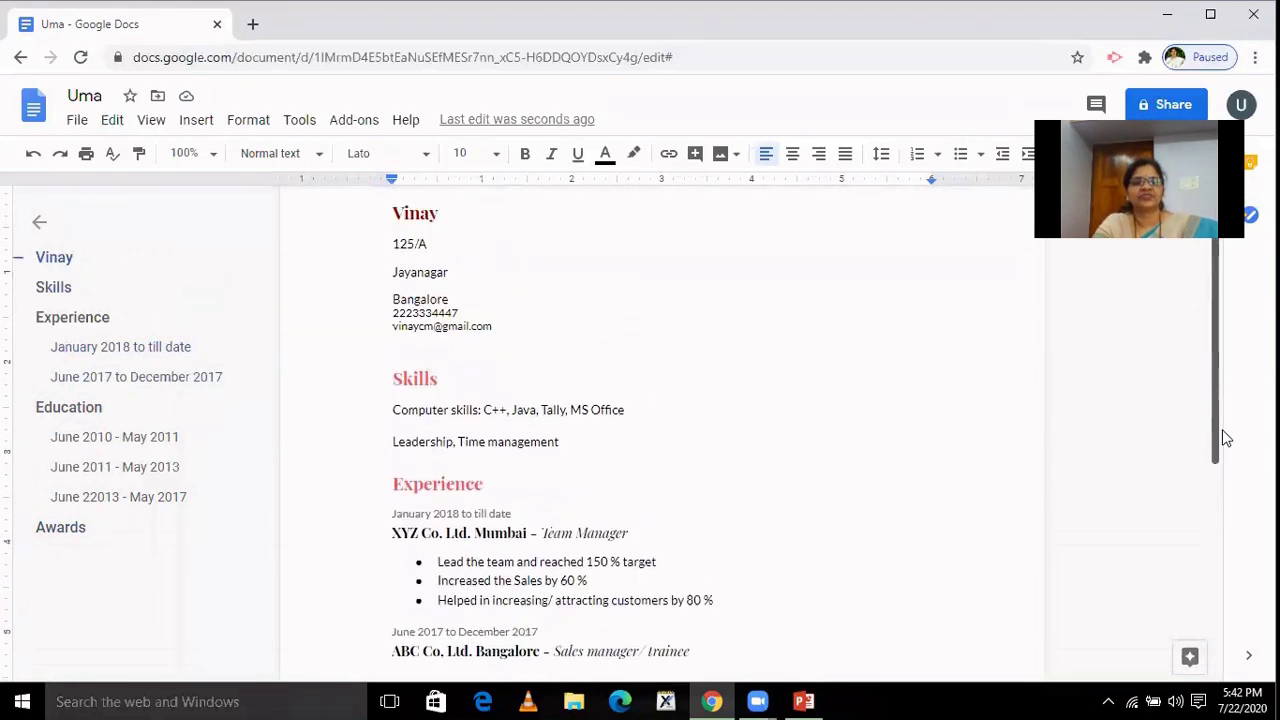
{"action": "scroll", "coordinate": [1237, 484], "scroll_direction": "down", "scroll_amount": 6}
{"action": "scroll", "coordinate": [1235, 506], "scroll_direction": "up", "scroll_amount": 8}
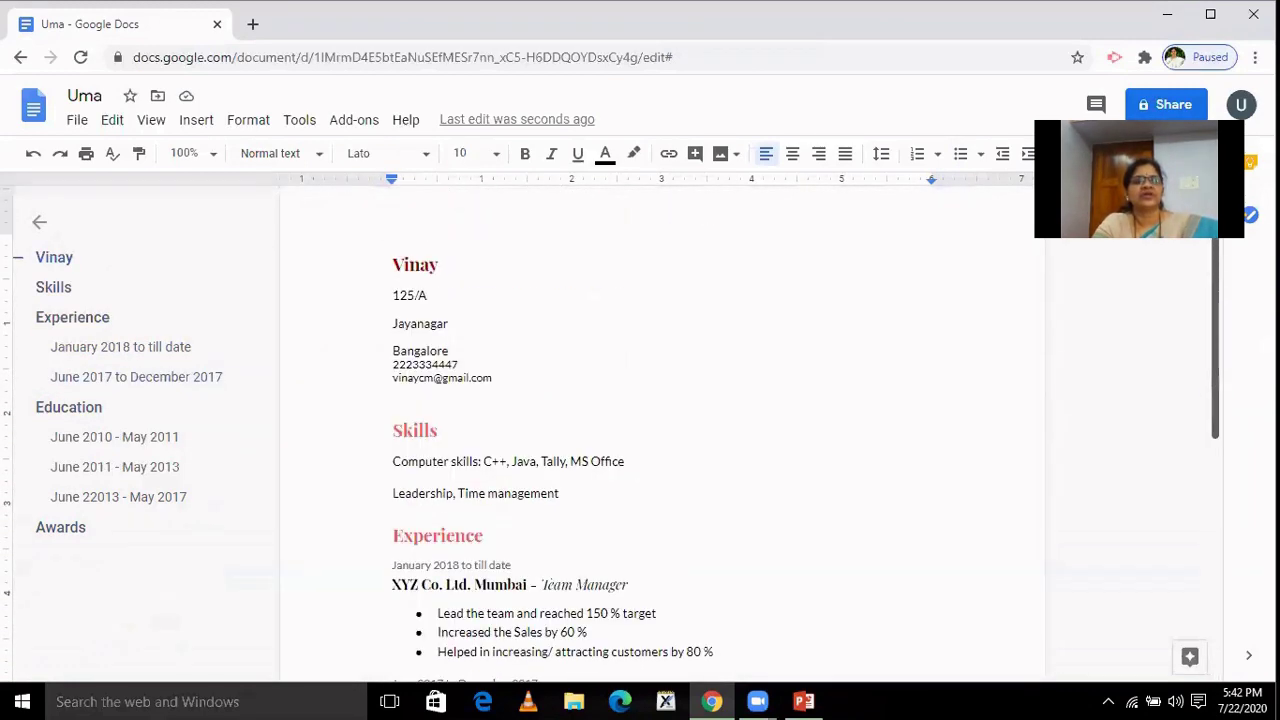
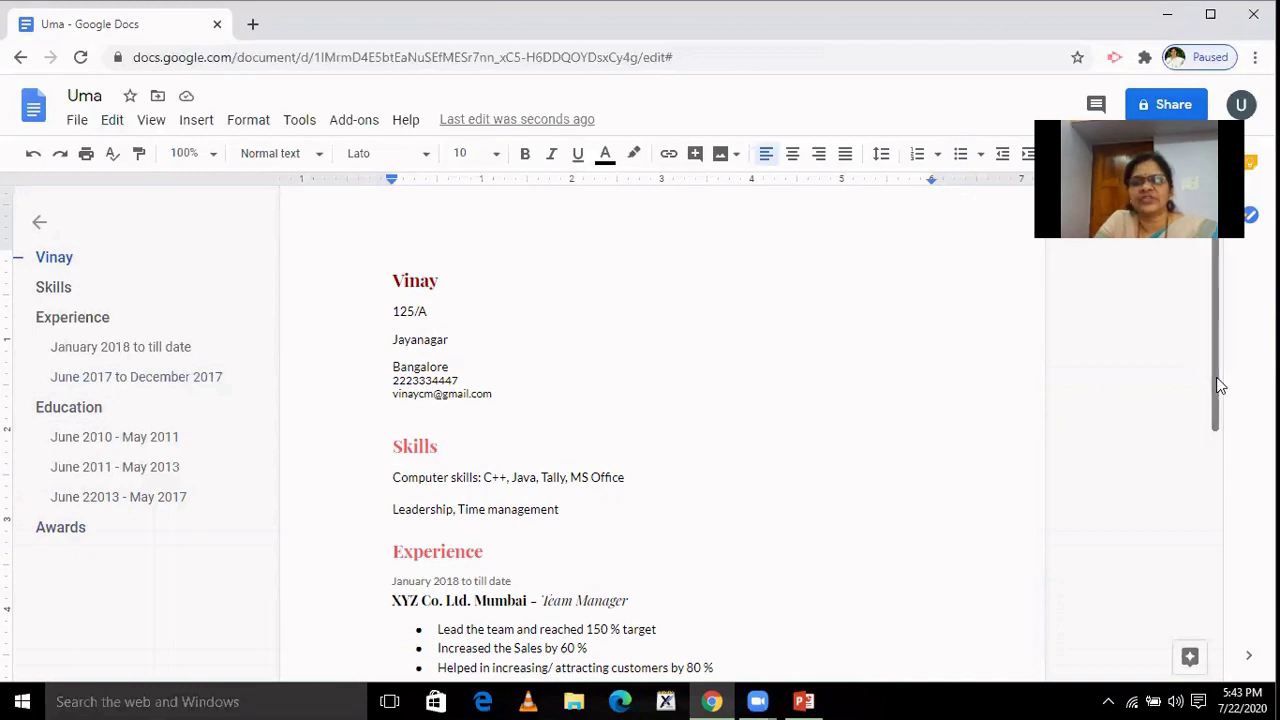
Delete the blank line between '85 %' and the Awards heading, then return to the Docs home page.
{"action": "scroll", "coordinate": [1218, 385], "scroll_direction": "down", "scroll_amount": 3}
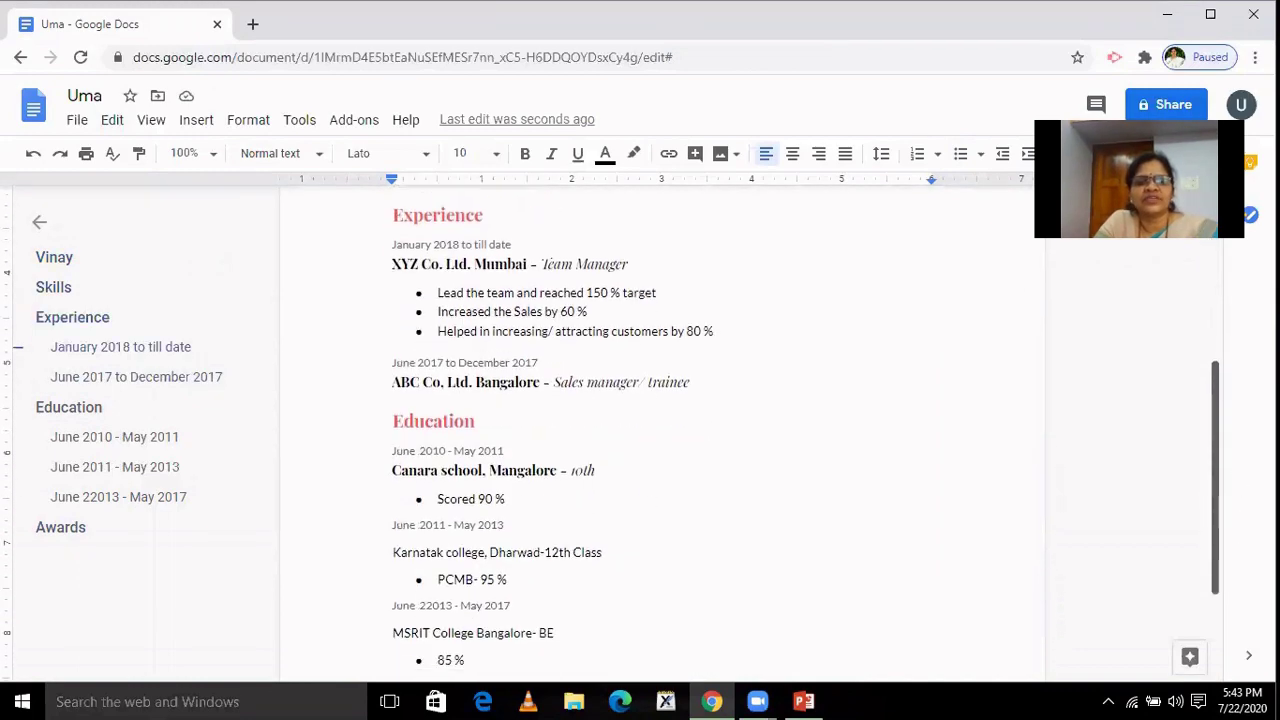
{"action": "scroll", "coordinate": [1237, 493], "scroll_direction": "up", "scroll_amount": 3}
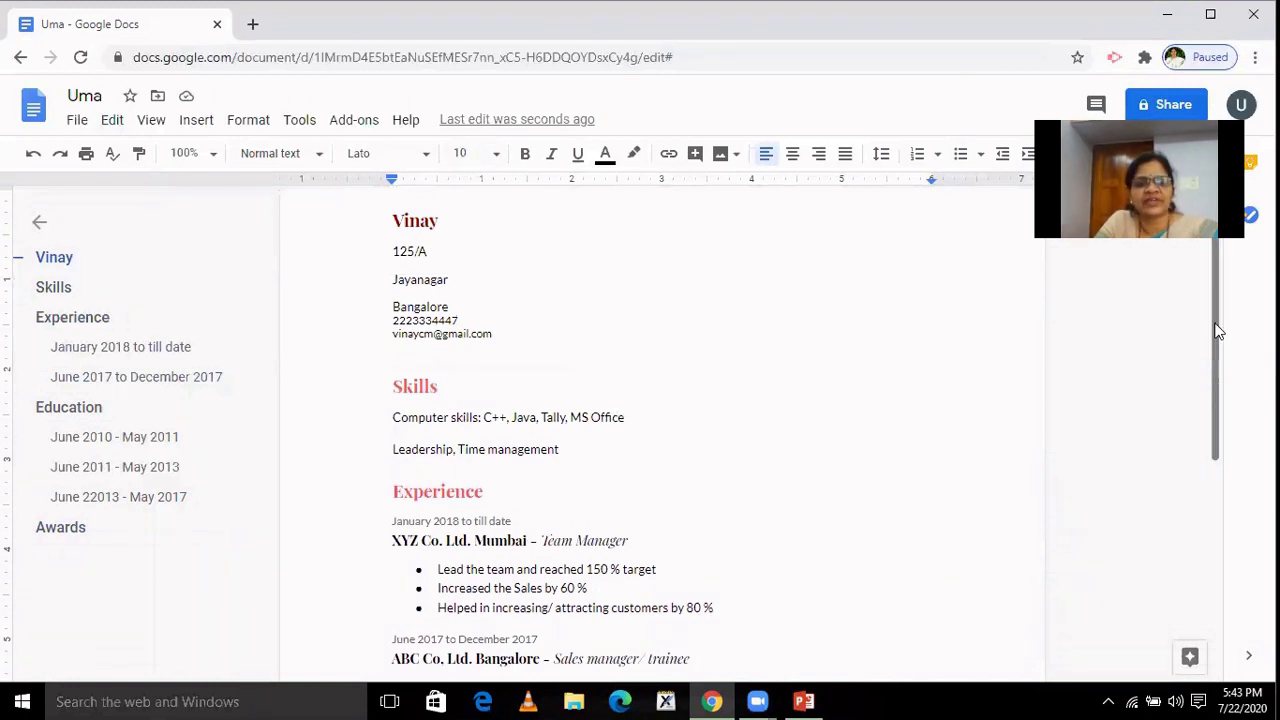
{"action": "left_click_drag", "start_coordinate": [1218, 331], "coordinate": [1237, 403]}
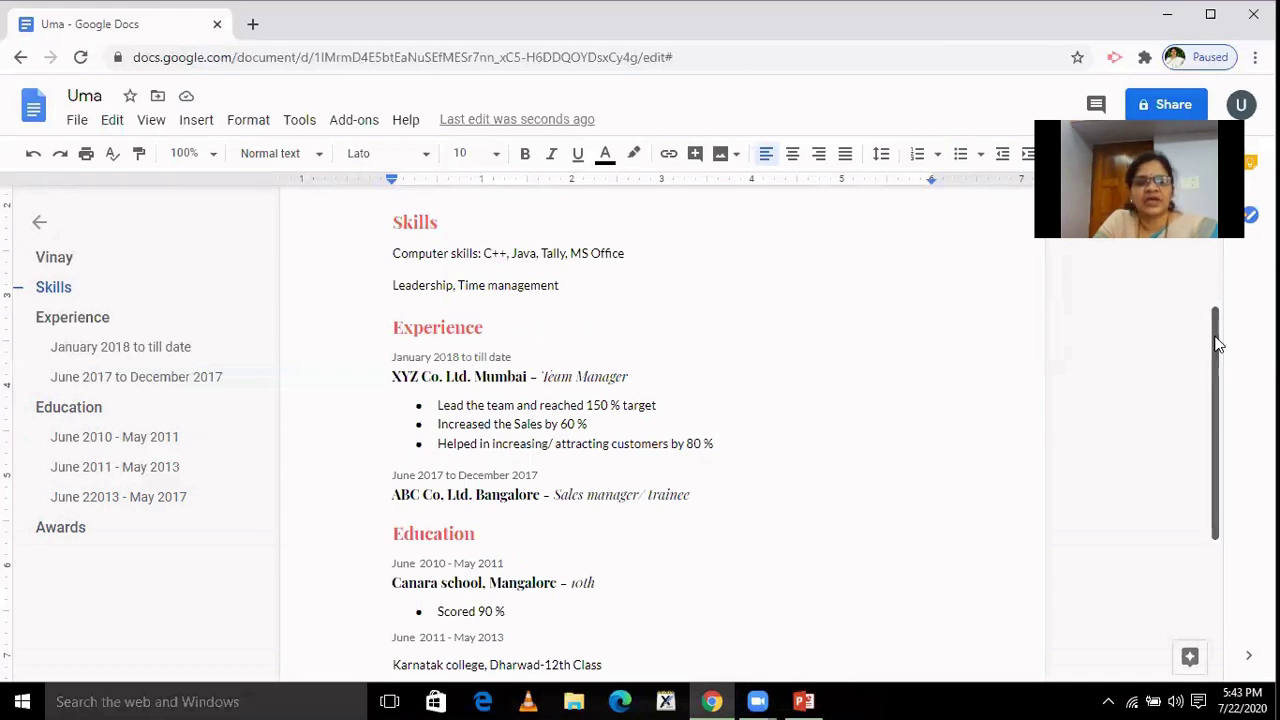
{"action": "left_click_drag", "start_coordinate": [1214, 343], "coordinate": [1222, 420]}
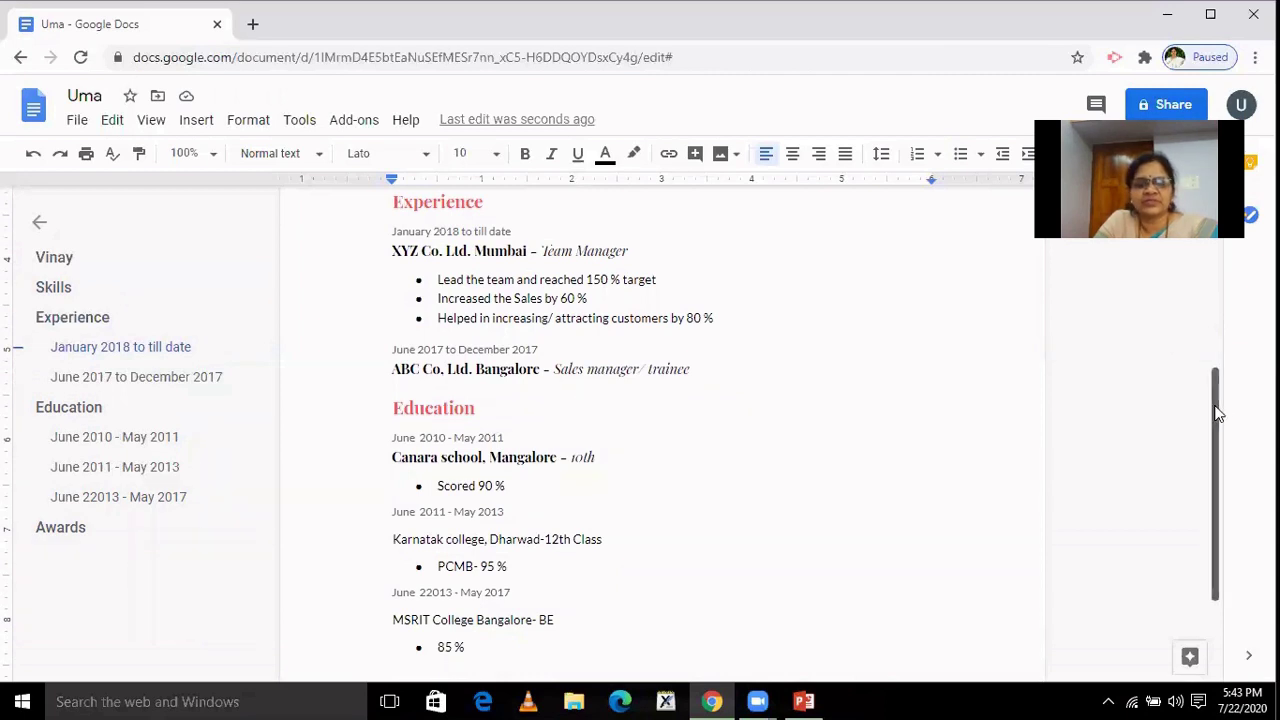
{"action": "left_click_drag", "start_coordinate": [1217, 412], "coordinate": [1232, 525]}
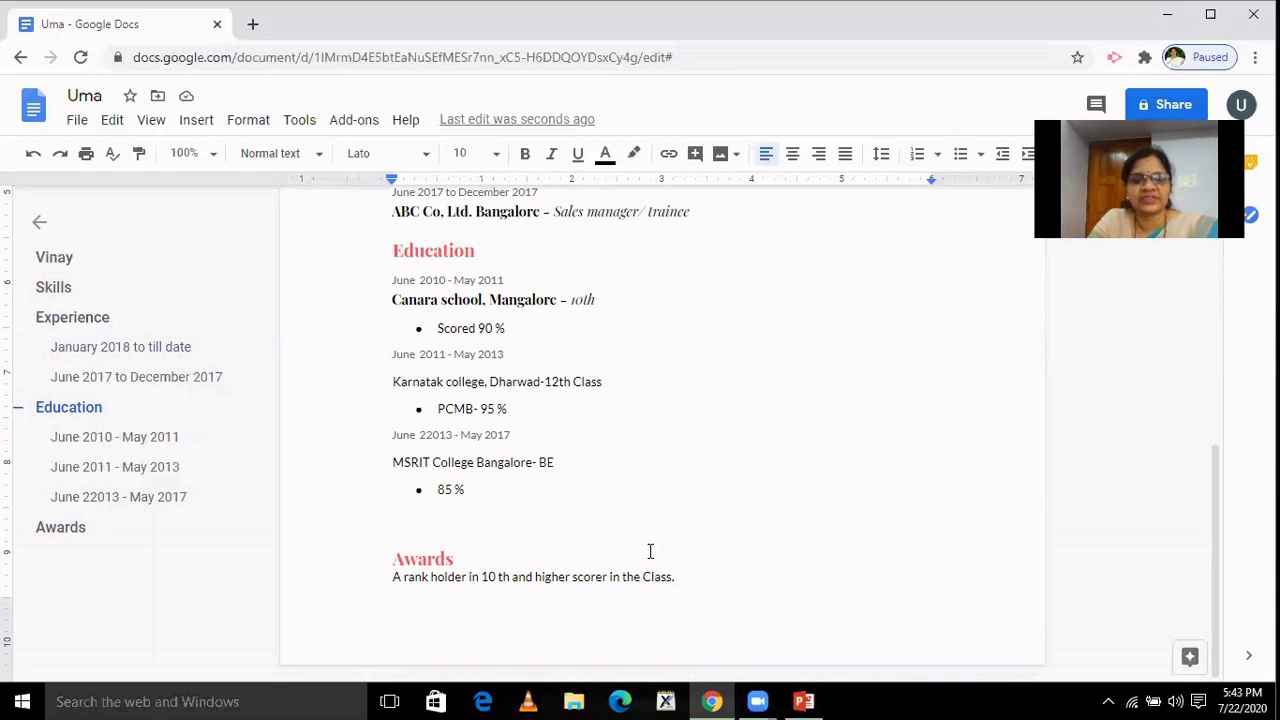
{"action": "left_click", "coordinate": [530, 504]}
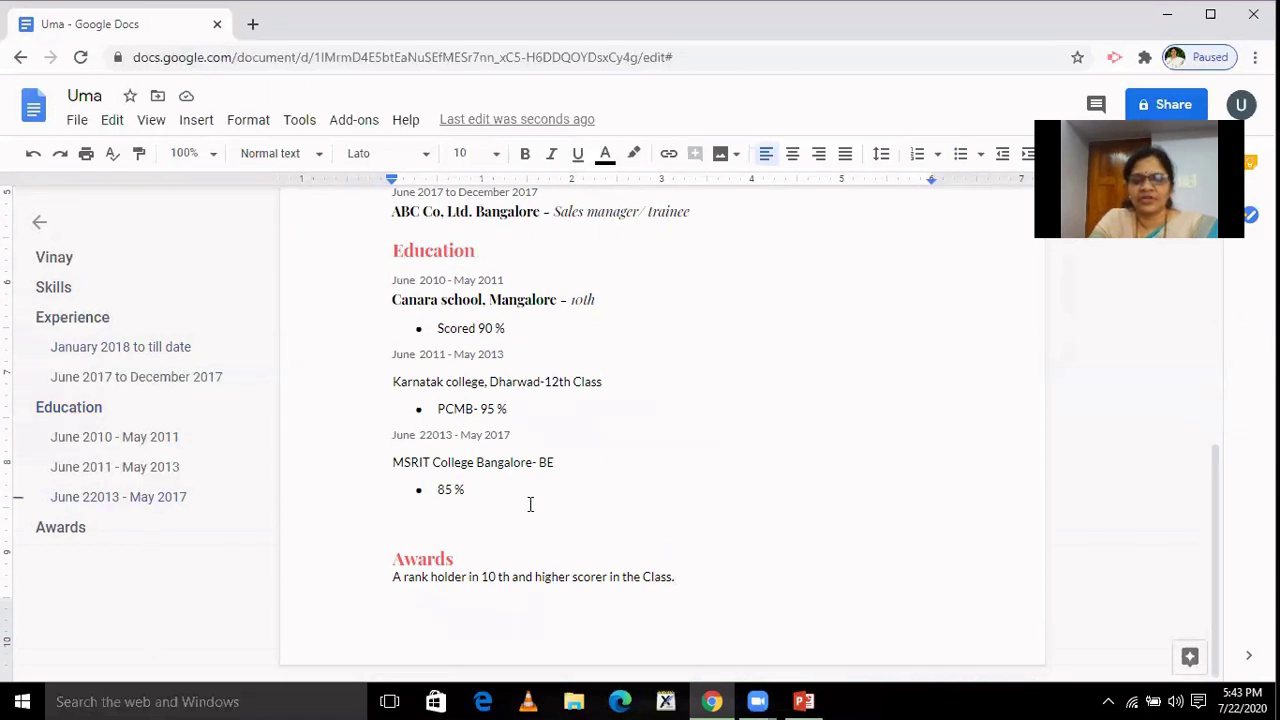
{"action": "key", "text": "Delete"}
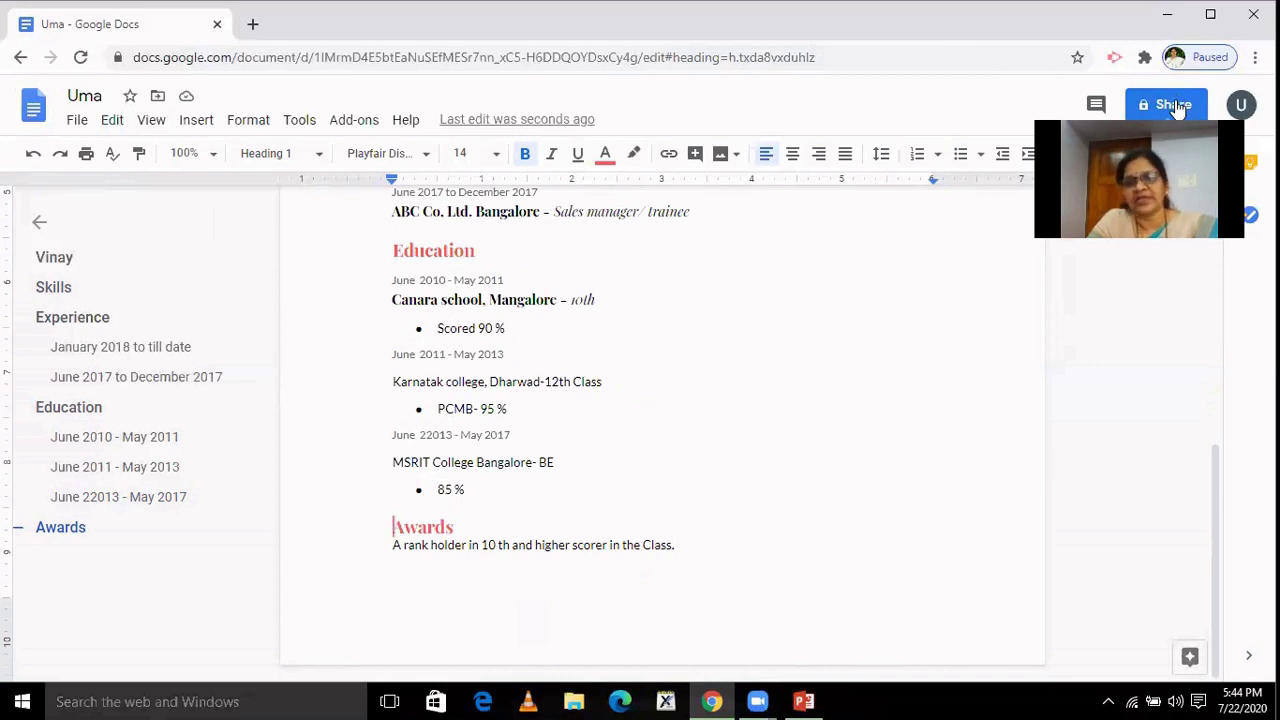
{"action": "left_click", "coordinate": [33, 116]}
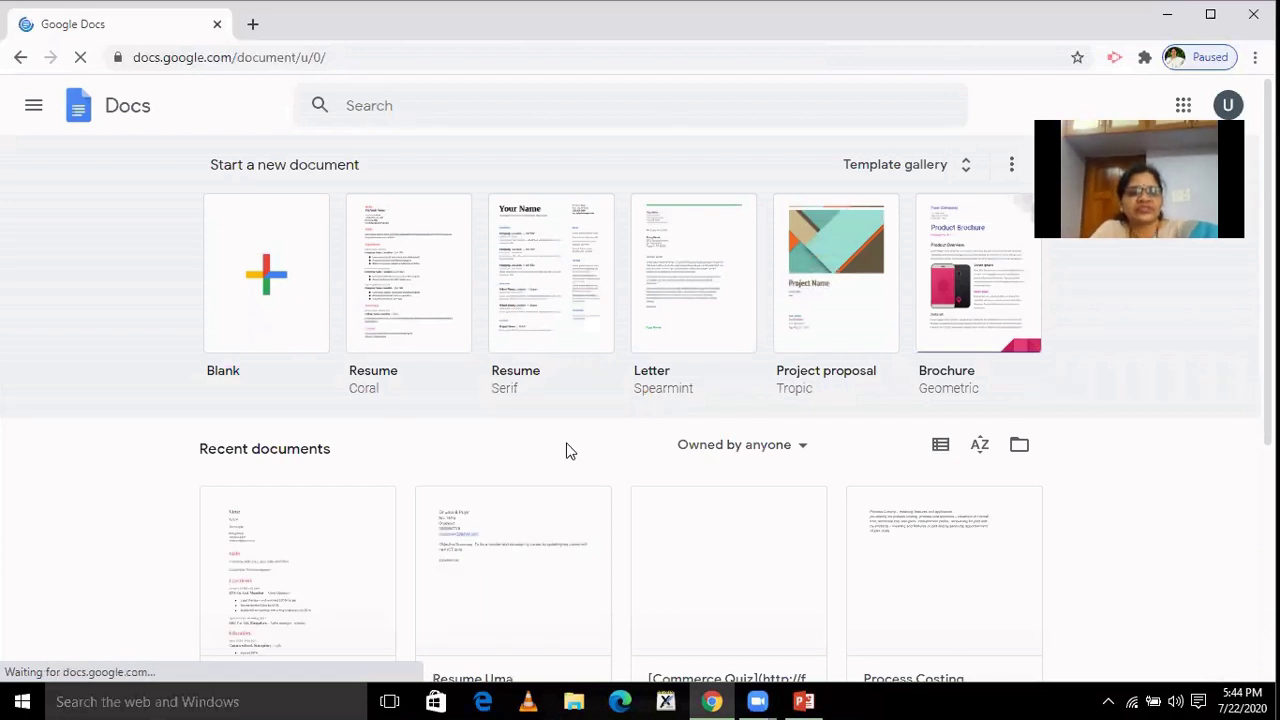
Reopen the Uma résumé from the Recent documents list.
{"action": "scroll", "coordinate": [870, 370], "scroll_direction": "down", "scroll_amount": 2}
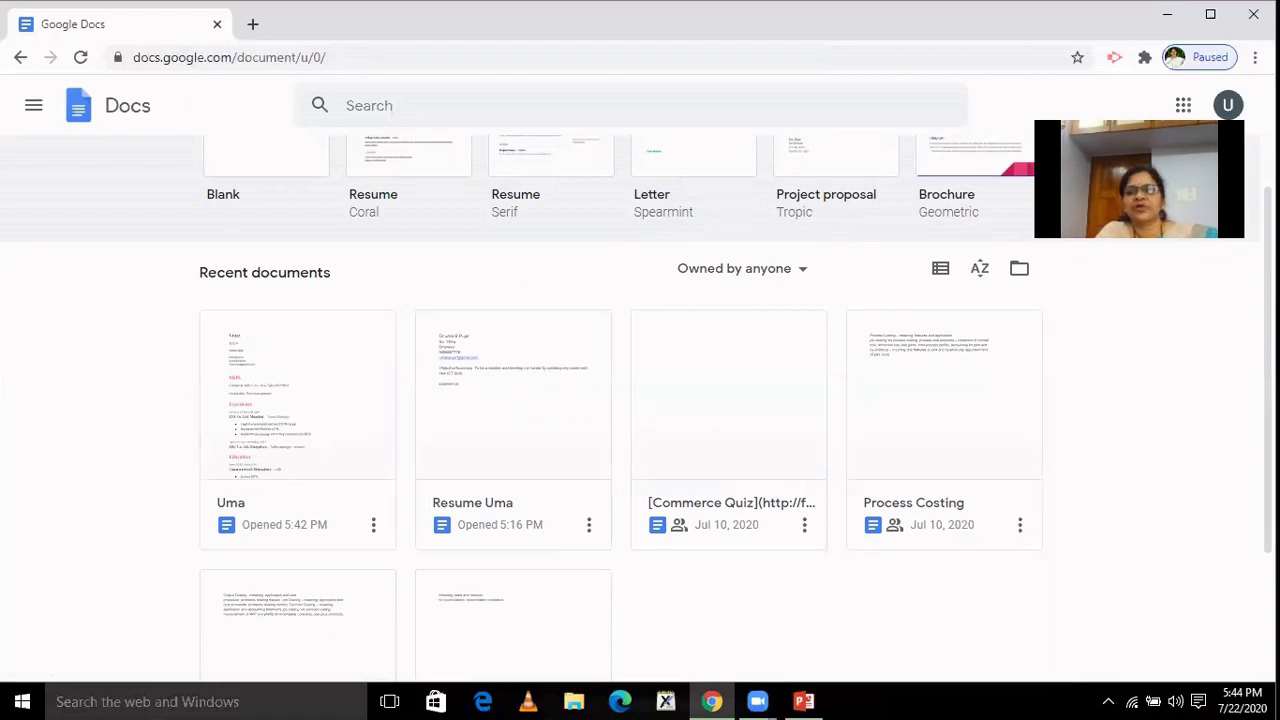
{"action": "left_click", "coordinate": [237, 438]}
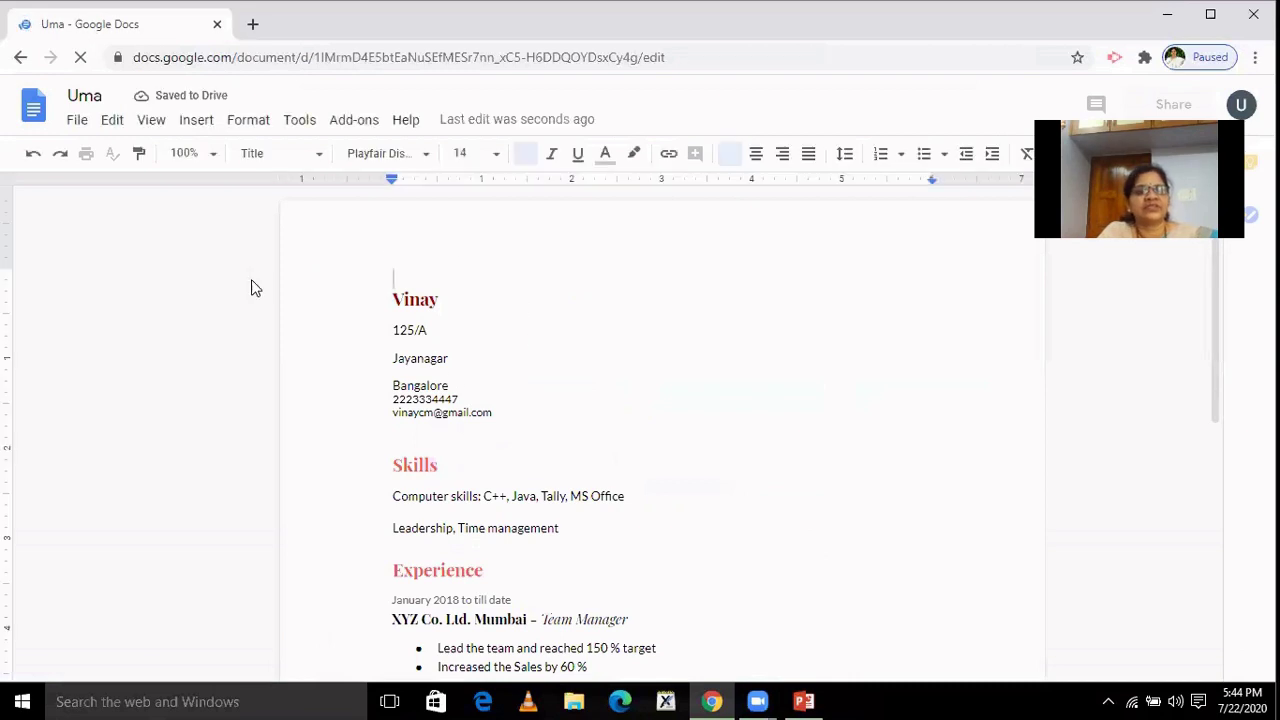
Download the Uma résumé as a PDF Document (.pdf) via File > Download.
{"action": "left_click", "coordinate": [77, 122]}
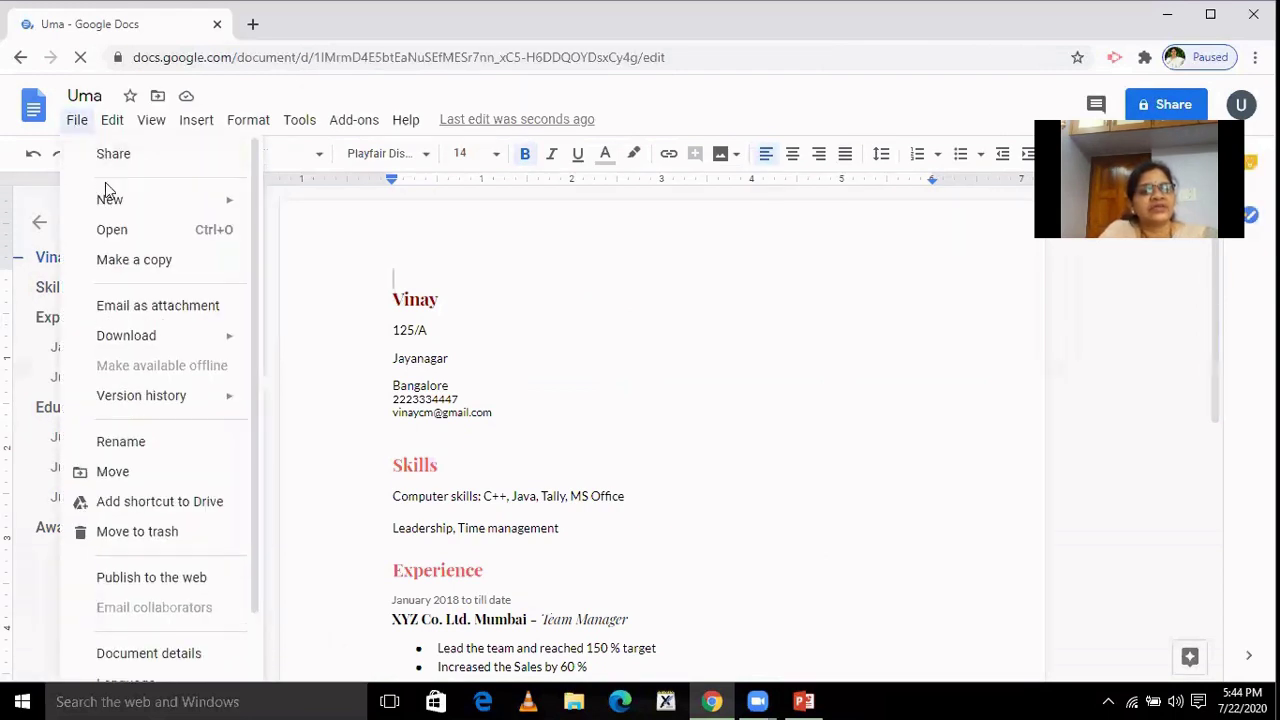
{"action": "mouse_move", "coordinate": [145, 341]}
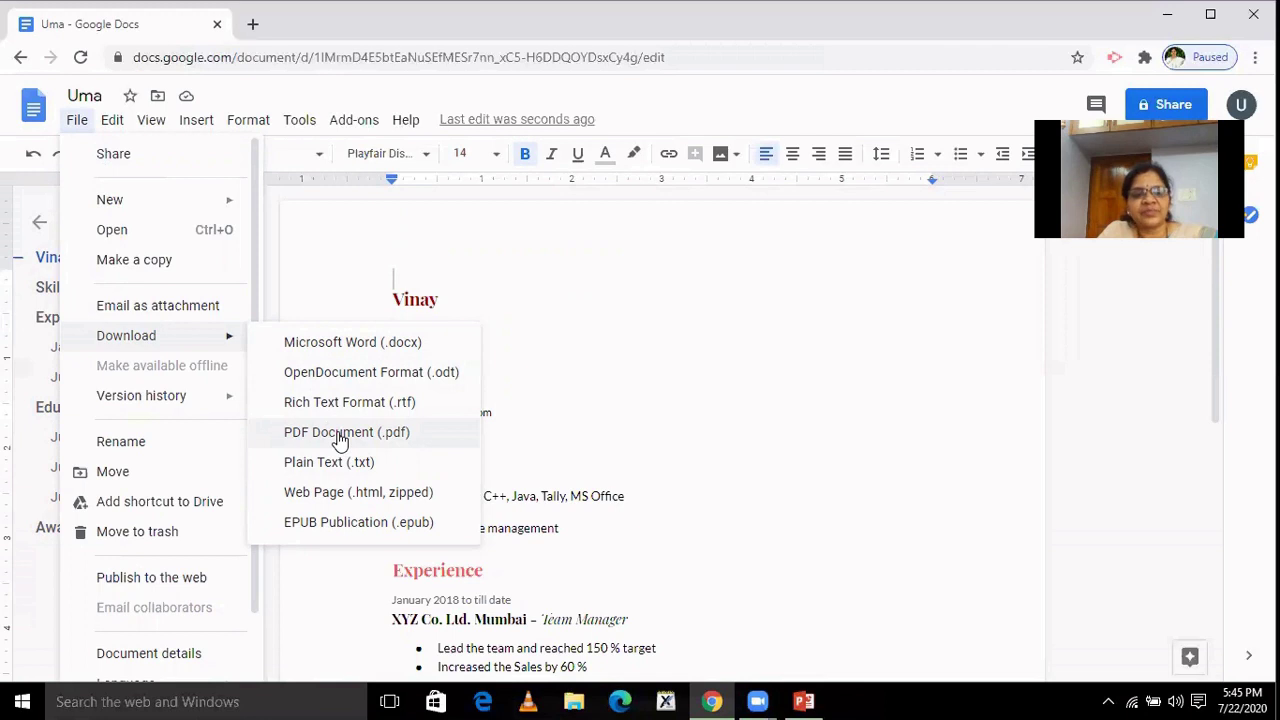
{"action": "left_click", "coordinate": [340, 436]}
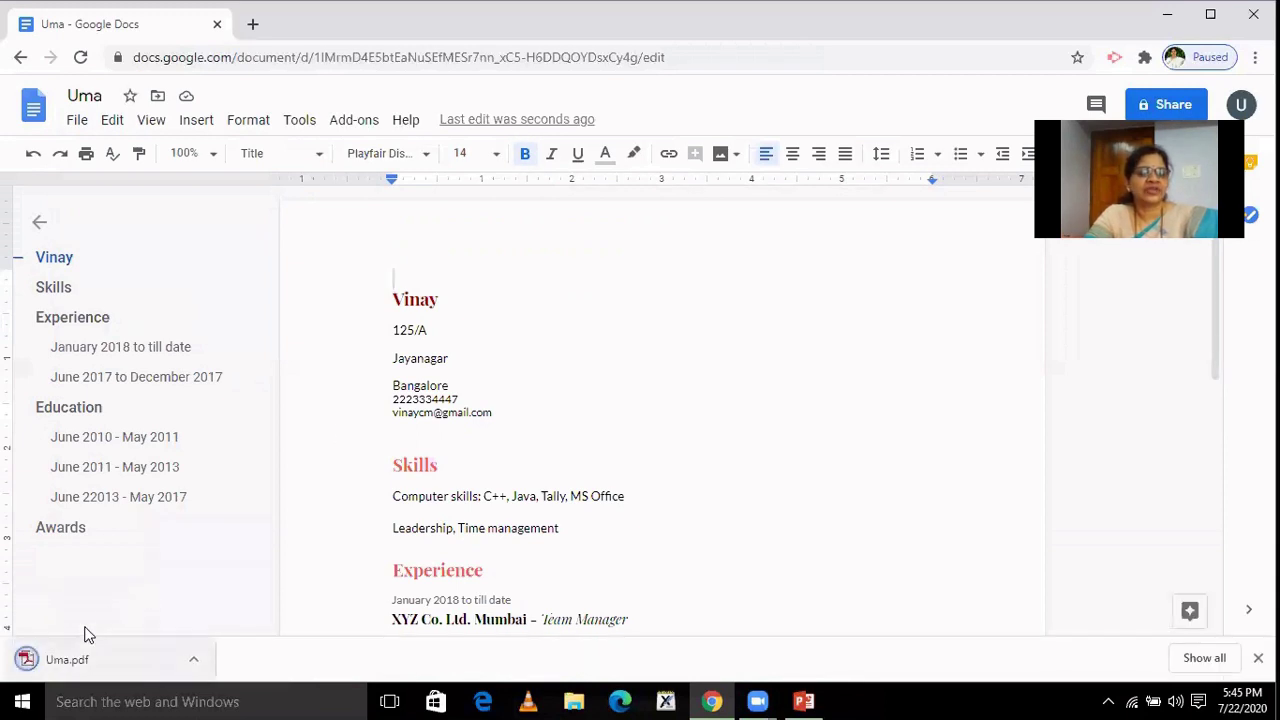
{"action": "left_click", "coordinate": [72, 665]}
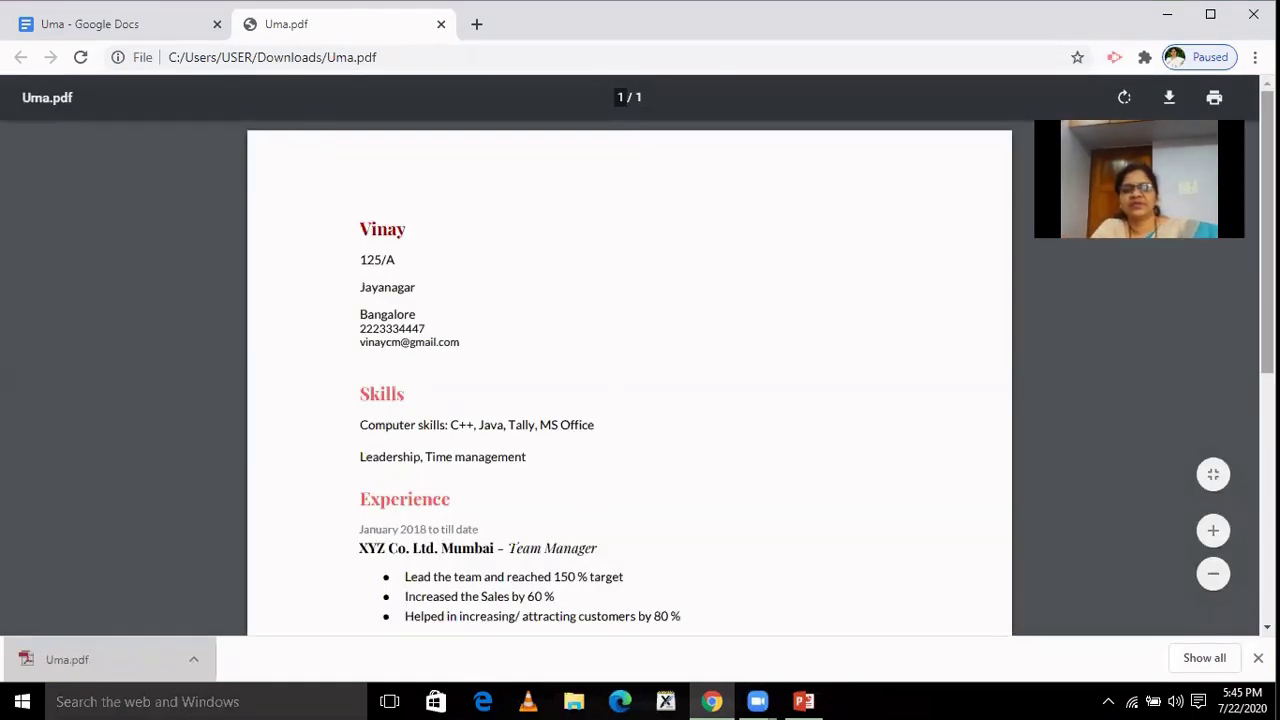
{"action": "mouse_move", "coordinate": [1267, 250]}
{"action": "left_mouse_down"}
{"action": "mouse_move", "coordinate": [1267, 490]}
{"action": "mouse_move", "coordinate": [1267, 233]}
{"action": "left_mouse_up"}
{"action": "mouse_move", "coordinate": [1267, 278]}
{"action": "left_mouse_down"}
{"action": "mouse_move", "coordinate": [1267, 254]}
{"action": "mouse_move", "coordinate": [1267, 471]}
{"action": "mouse_move", "coordinate": [1267, 256]}
{"action": "left_mouse_up"}
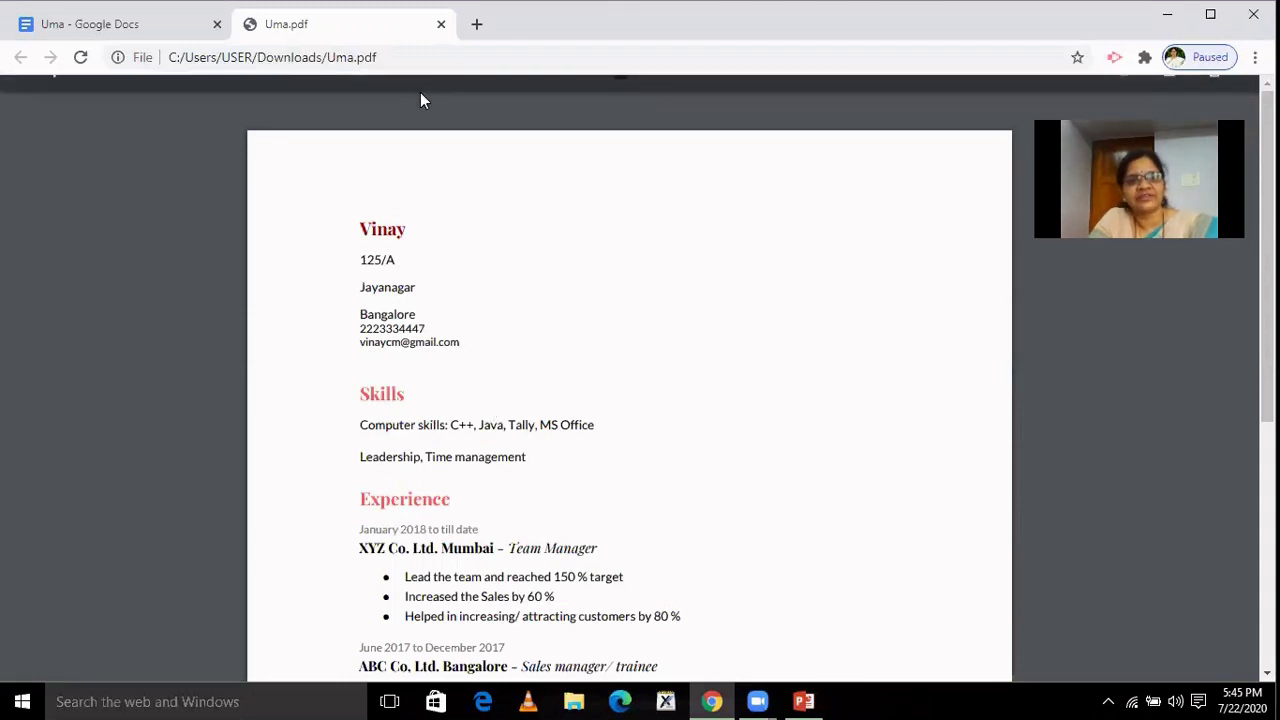
{"action": "left_click", "coordinate": [441, 25]}
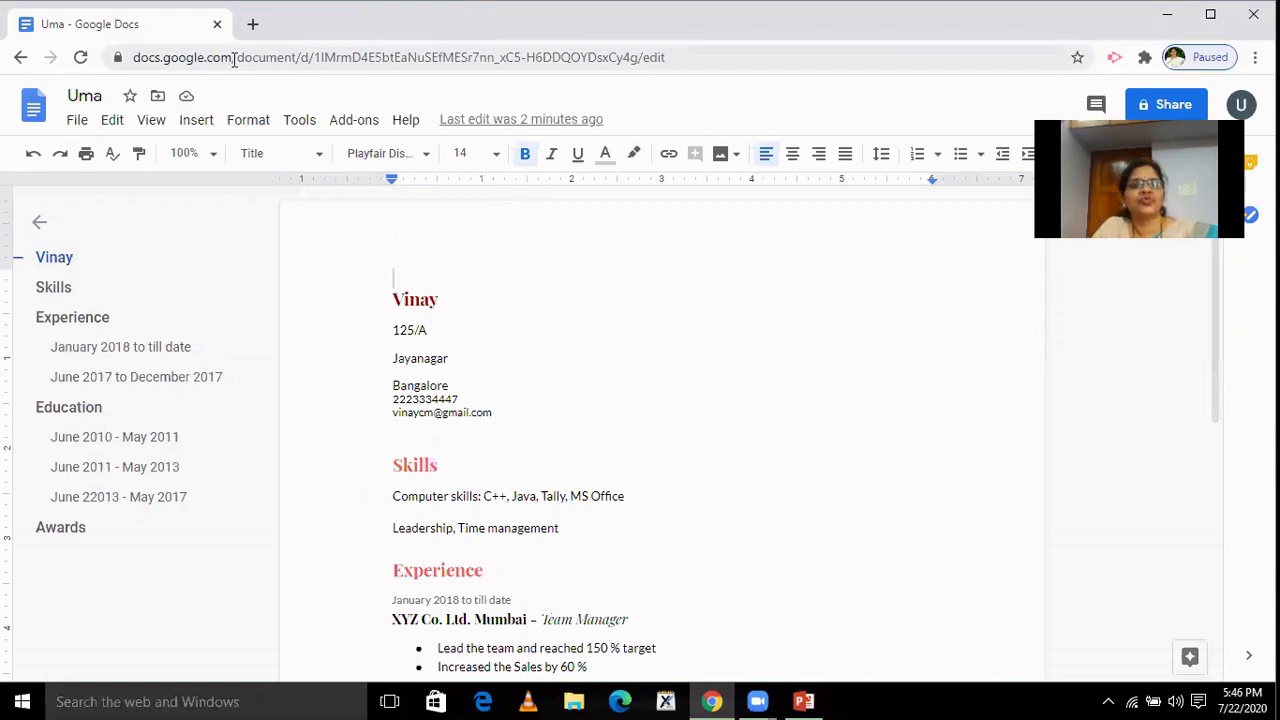
{"action": "left_click", "coordinate": [803, 700]}
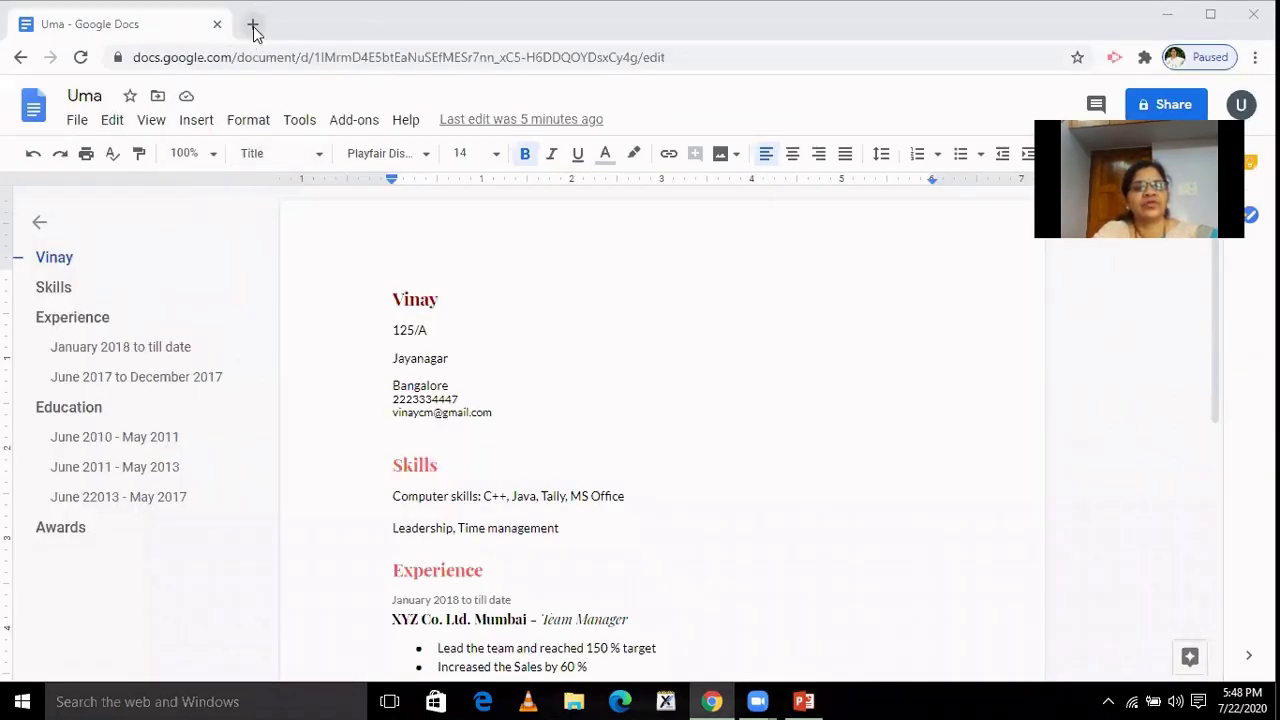
In a new tab, search Google for 'my indeed resume builder free'.
{"action": "left_click", "coordinate": [253, 24]}
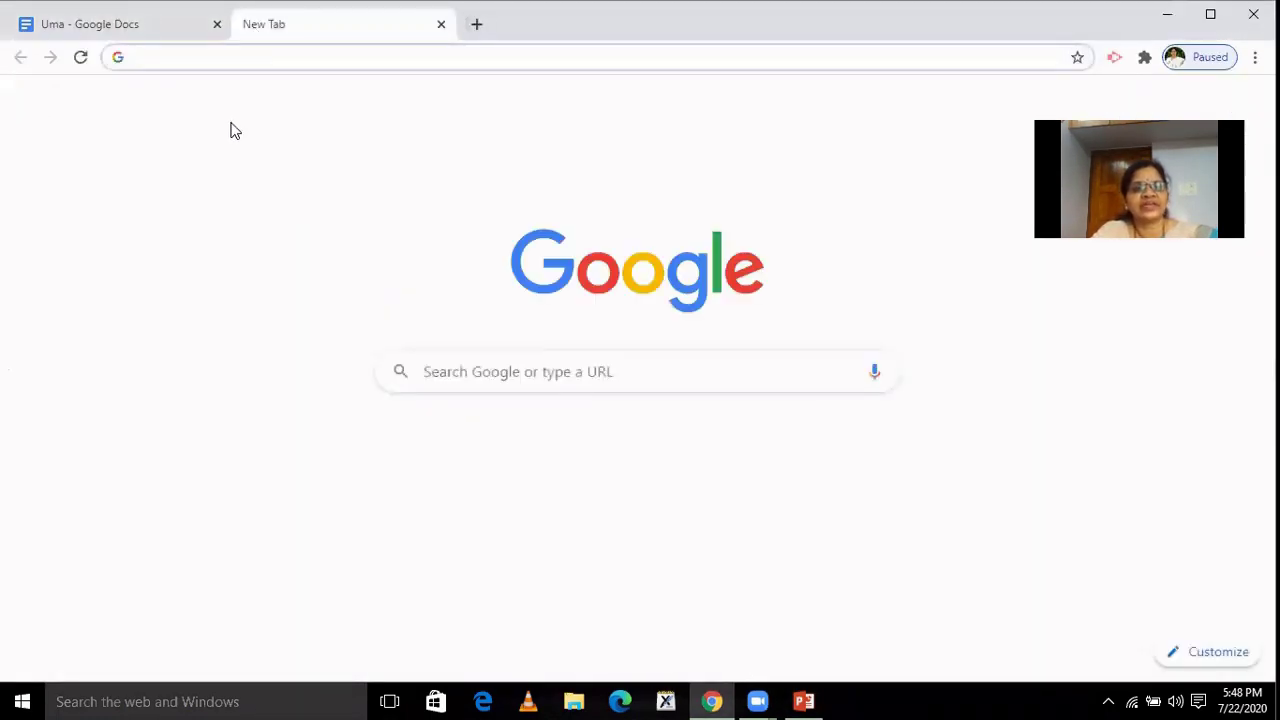
{"action": "type", "text": "m"}
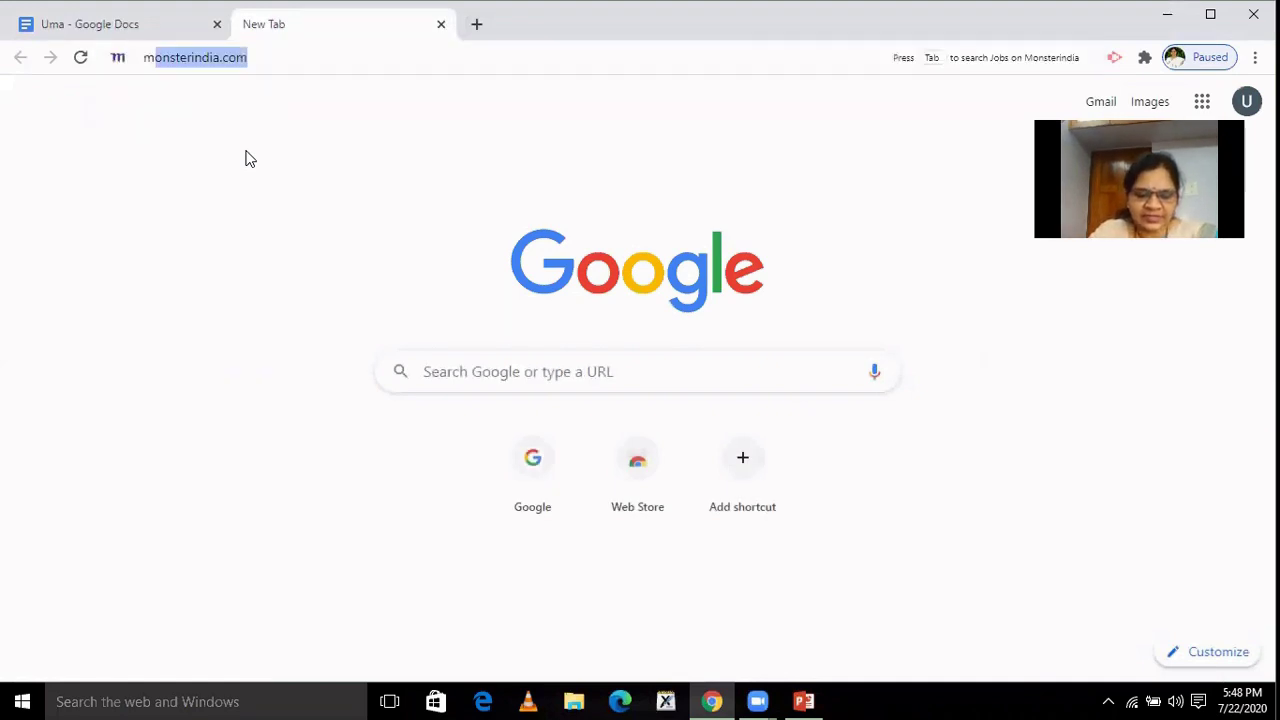
{"action": "type", "text": "y ind"}
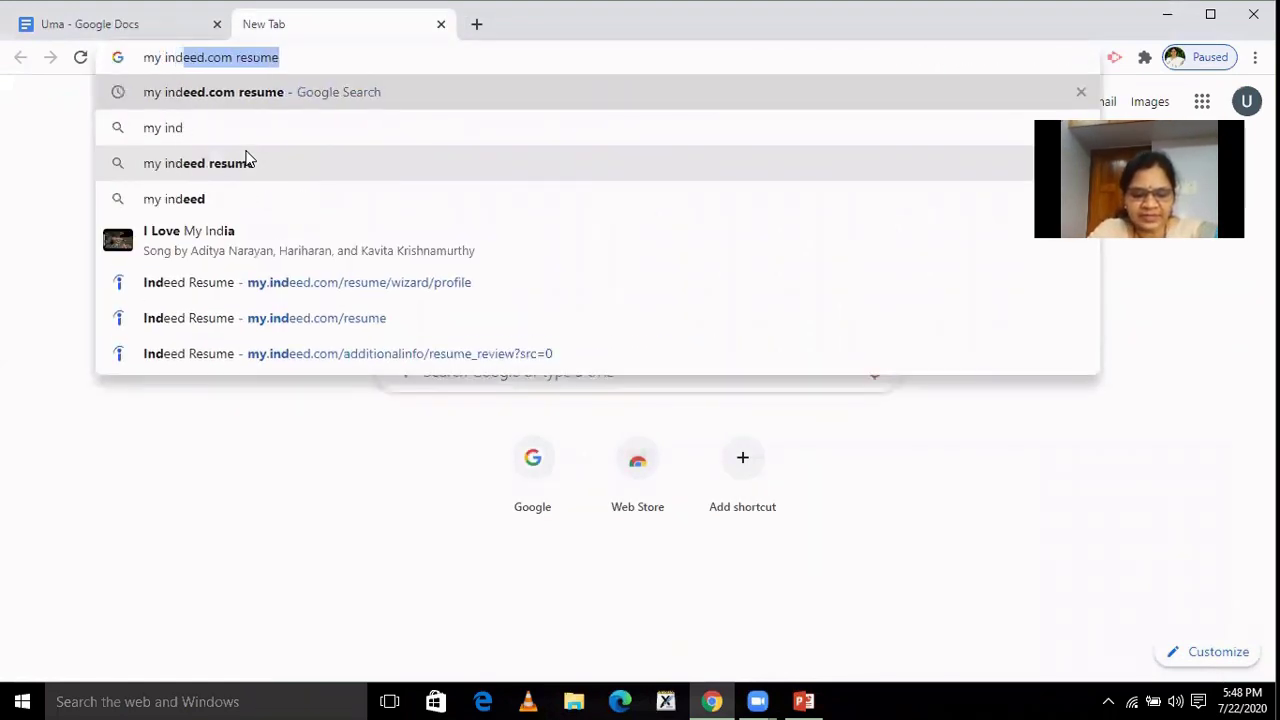
{"action": "type", "text": "eed re"}
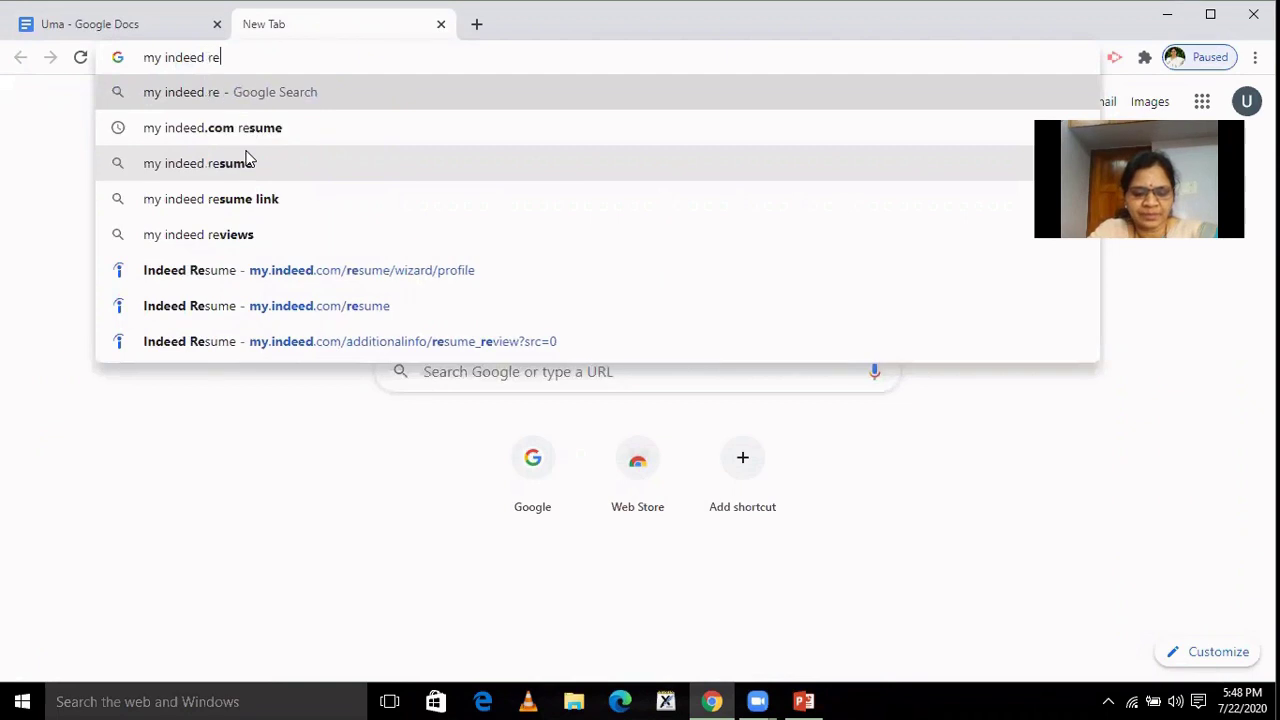
{"action": "type", "text": "sume "}
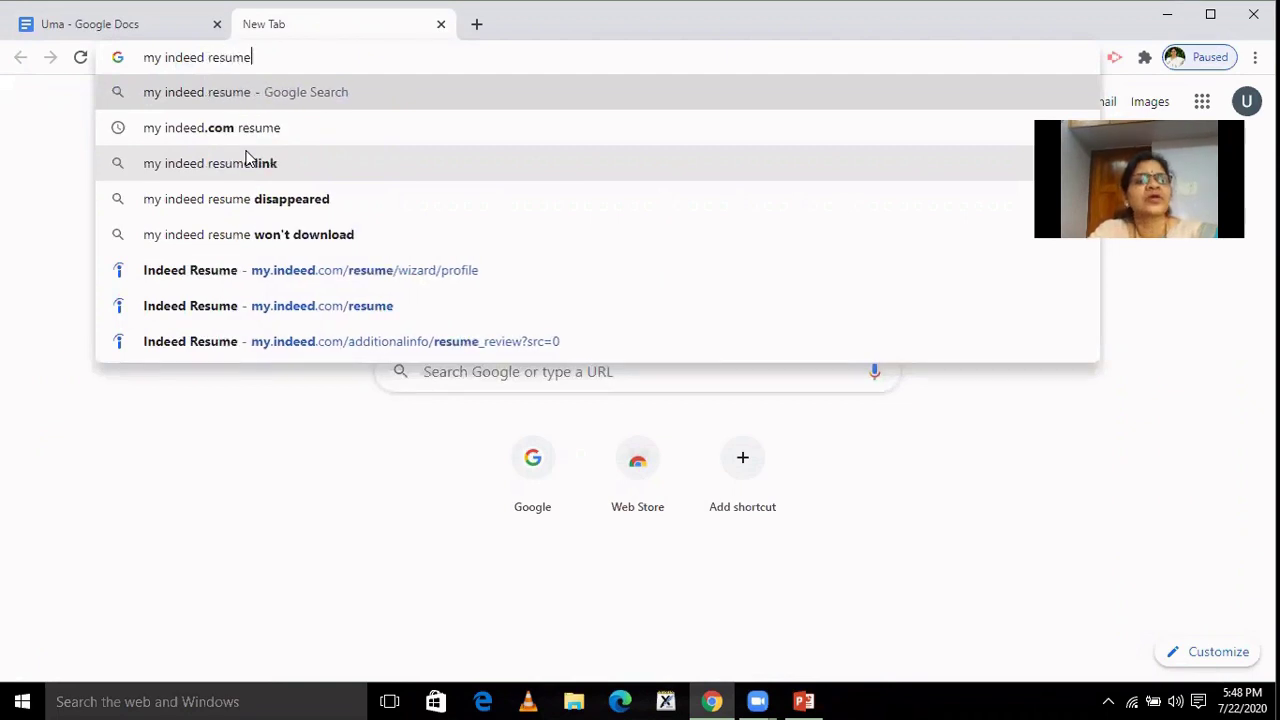
{"action": "type", "text": "bu"}
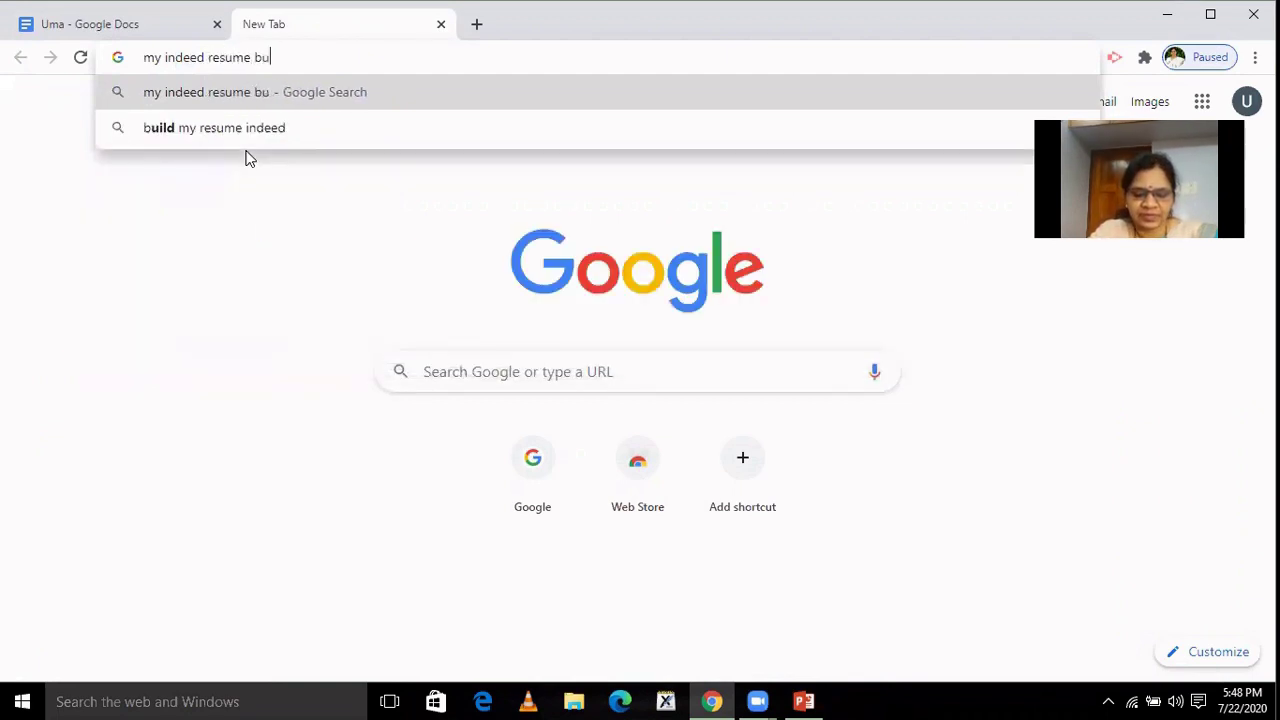
{"action": "type", "text": "ilder"}
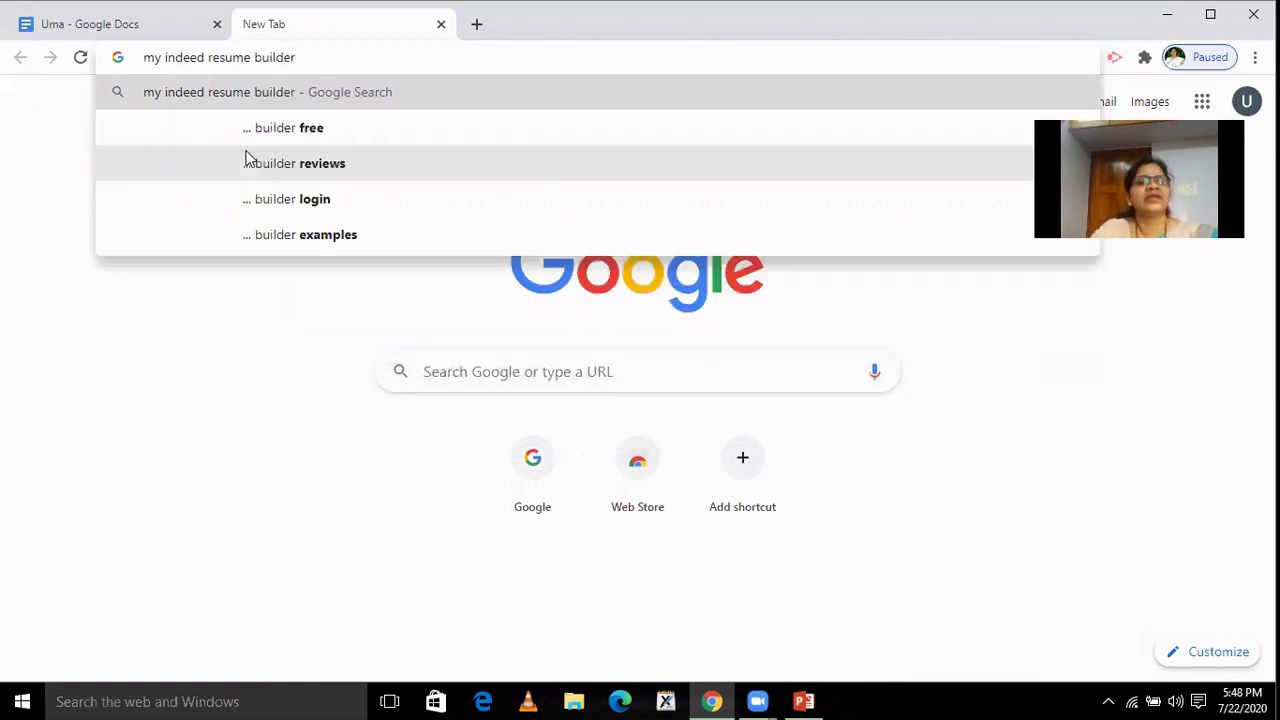
{"action": "left_click", "coordinate": [296, 130]}
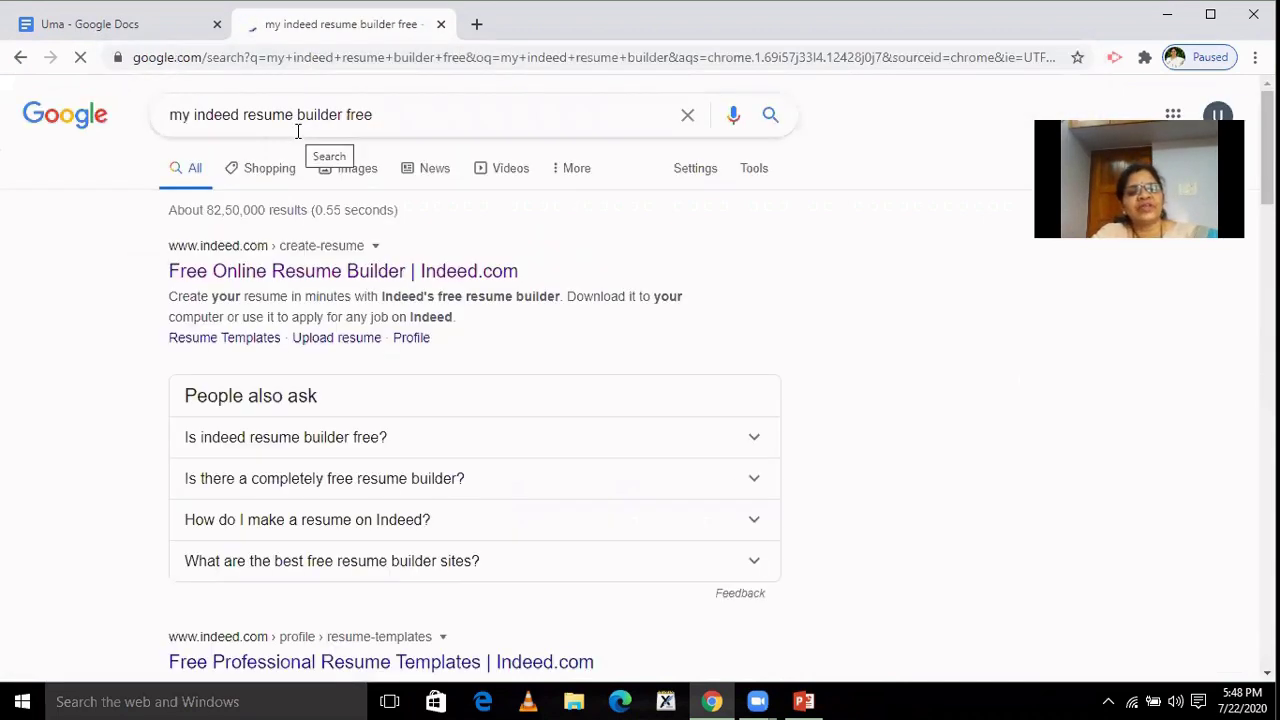
Open Indeed's Free Online Resume Builder from the results and start building a resume.
{"action": "left_click", "coordinate": [384, 279]}
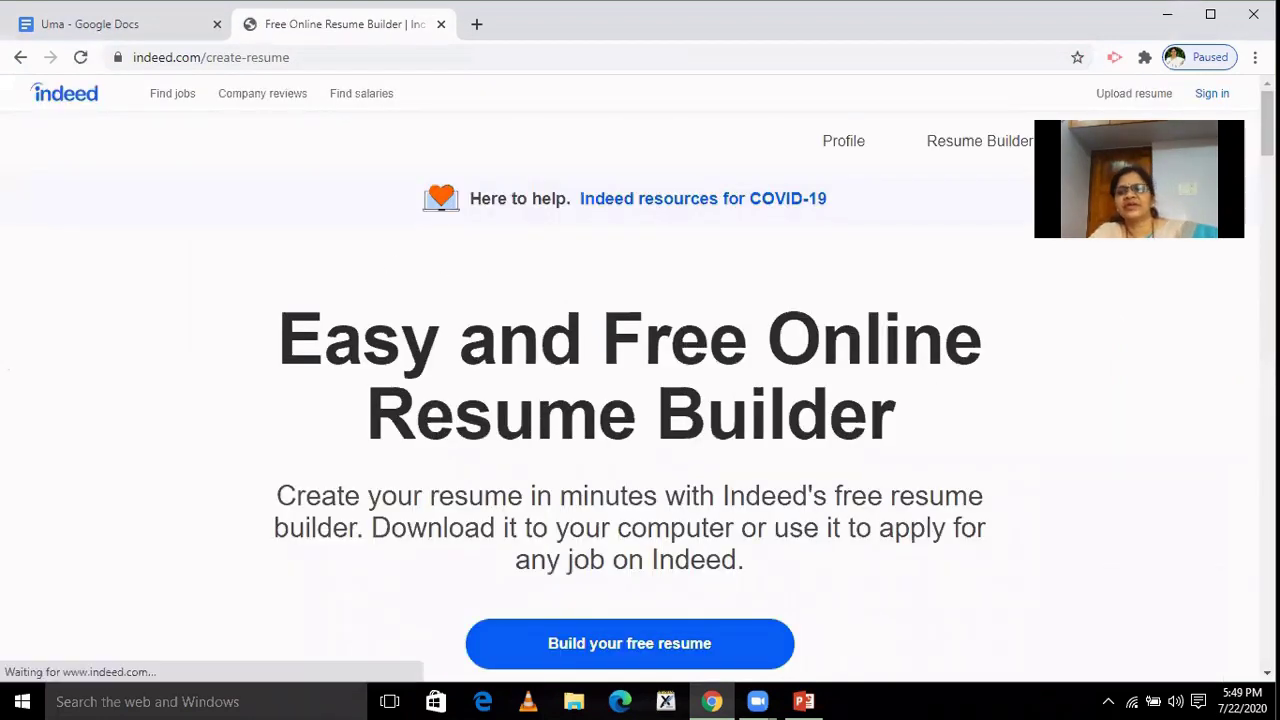
{"action": "scroll", "coordinate": [640, 374], "scroll_direction": "down", "scroll_amount": 4}
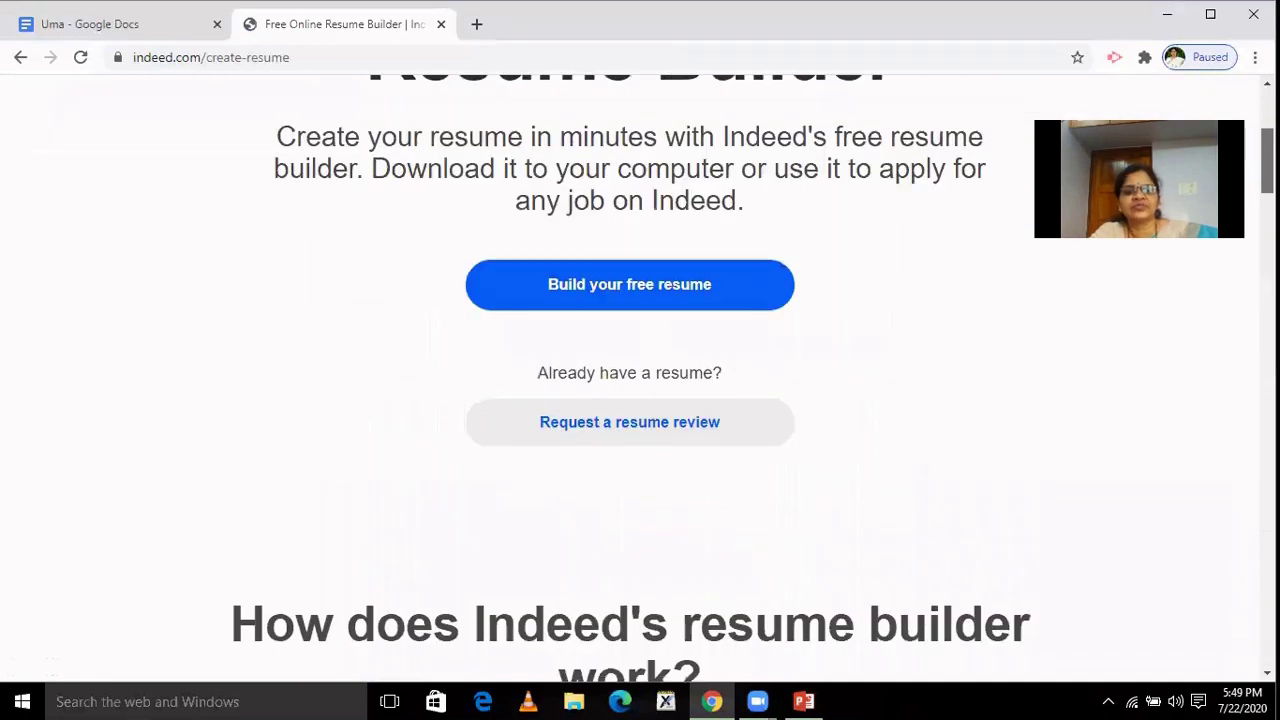
{"action": "left_click", "coordinate": [637, 289]}
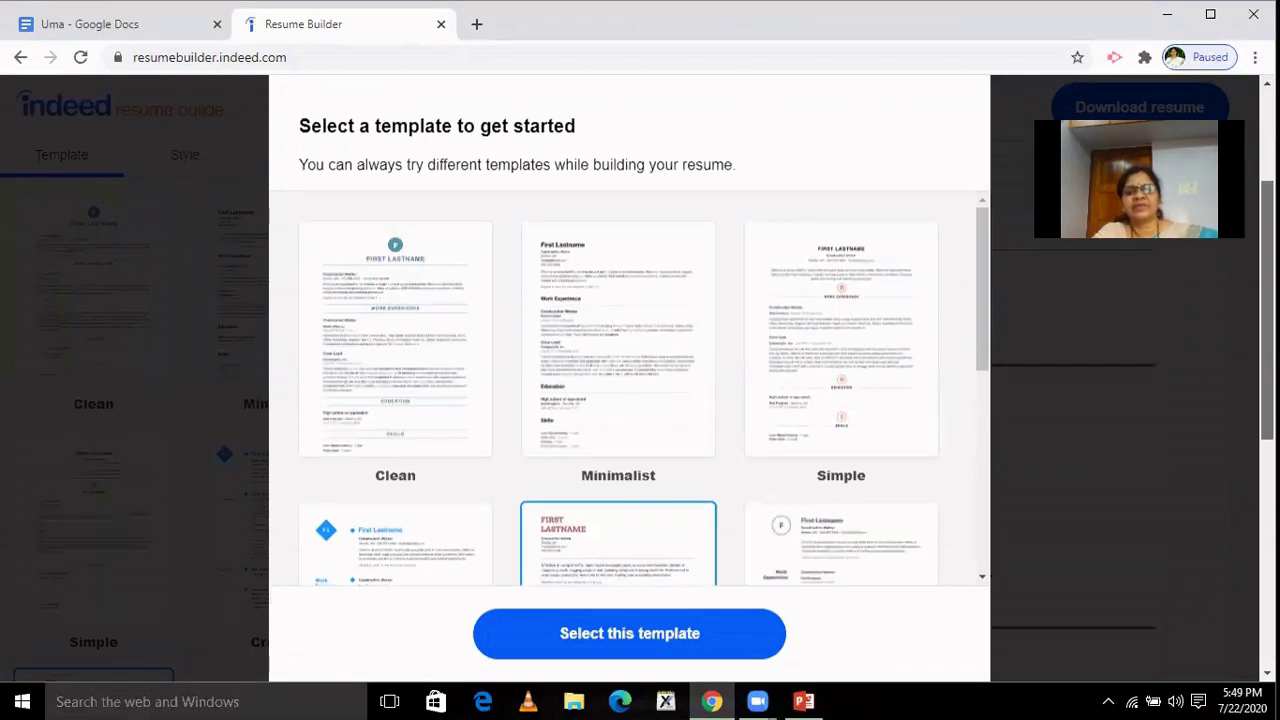
Choose the Simple template and confirm it to get a blank resume.
{"action": "left_click_drag", "start_coordinate": [980, 296], "coordinate": [973, 236]}
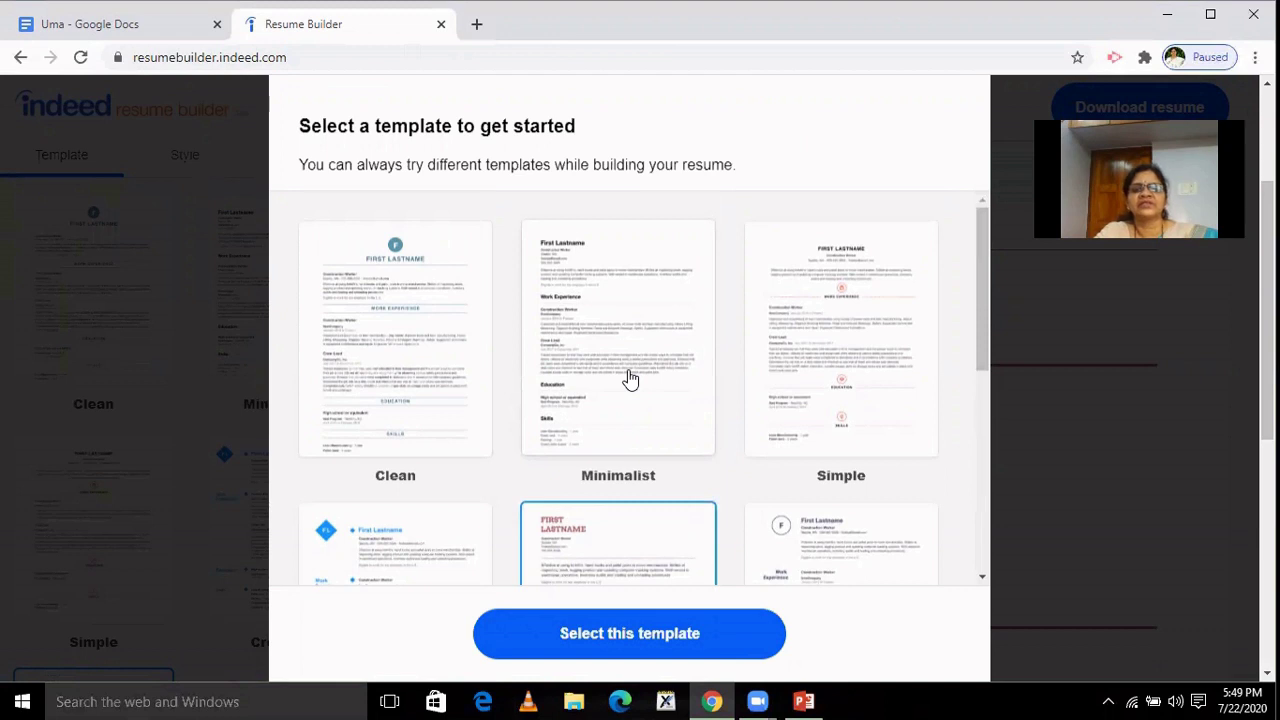
{"action": "left_click", "coordinate": [818, 368]}
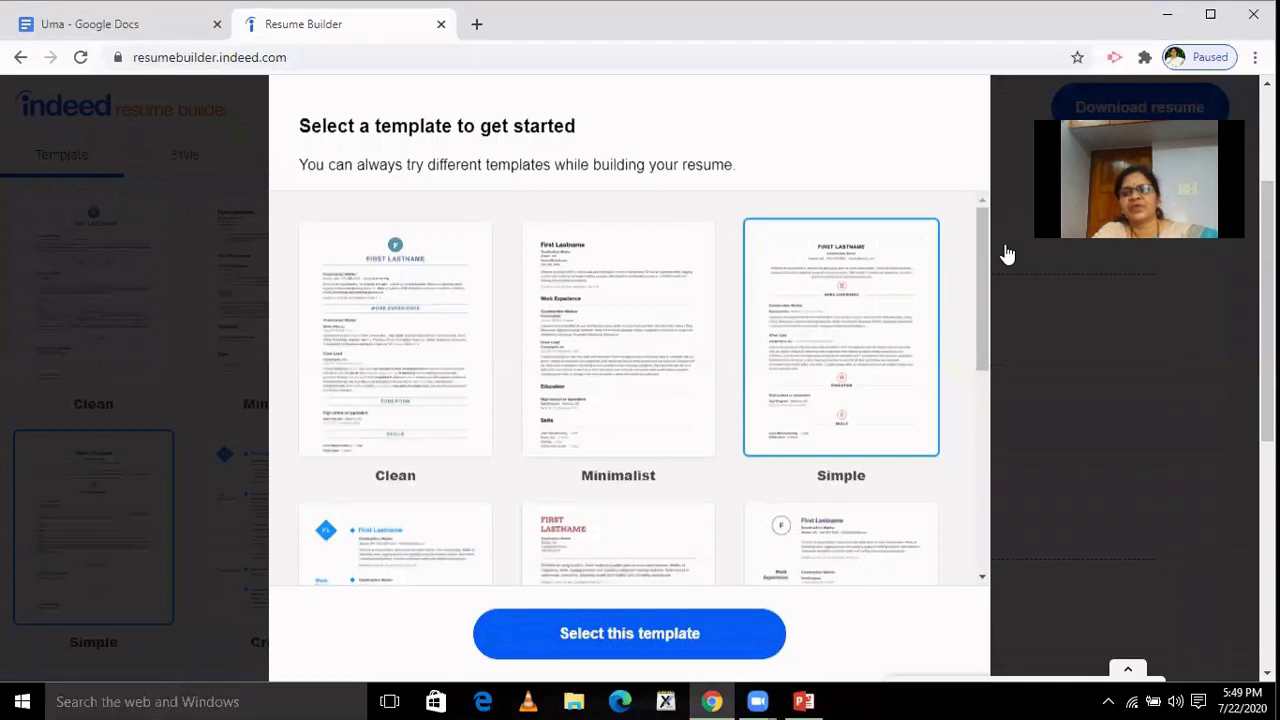
{"action": "scroll", "coordinate": [1007, 254], "scroll_direction": "down", "scroll_amount": 3}
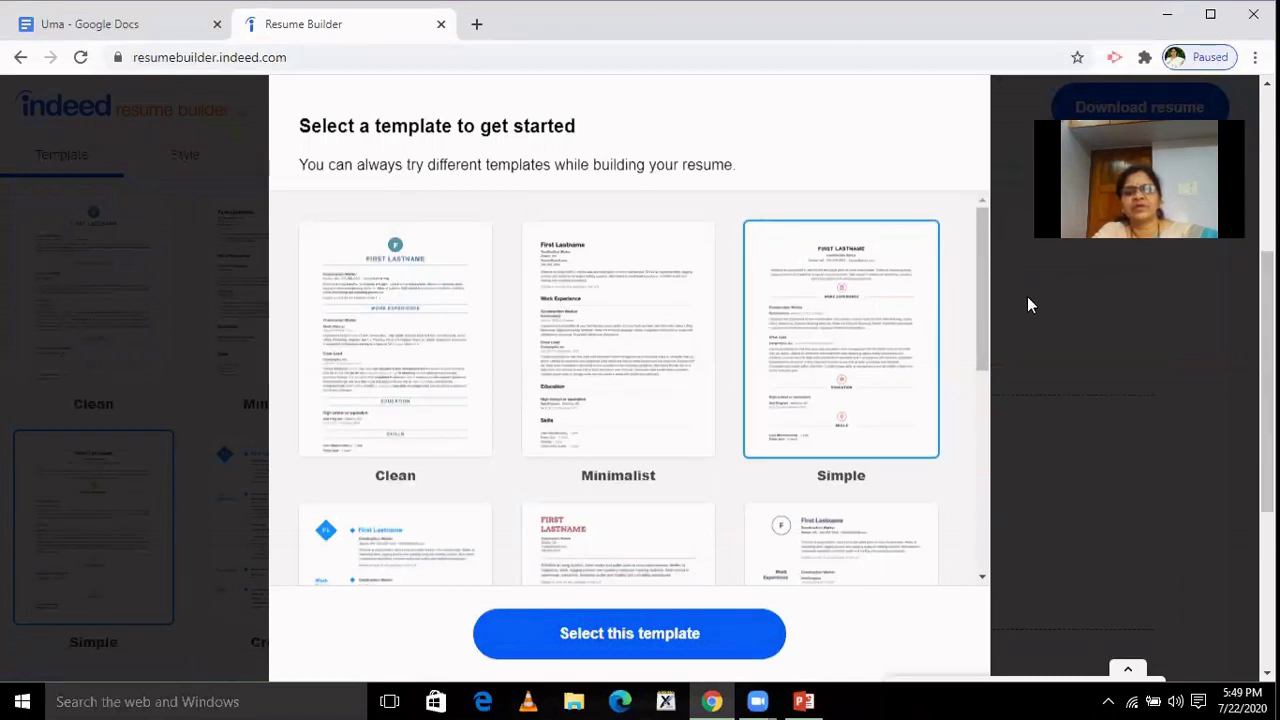
{"action": "left_click_drag", "start_coordinate": [982, 313], "coordinate": [1003, 403]}
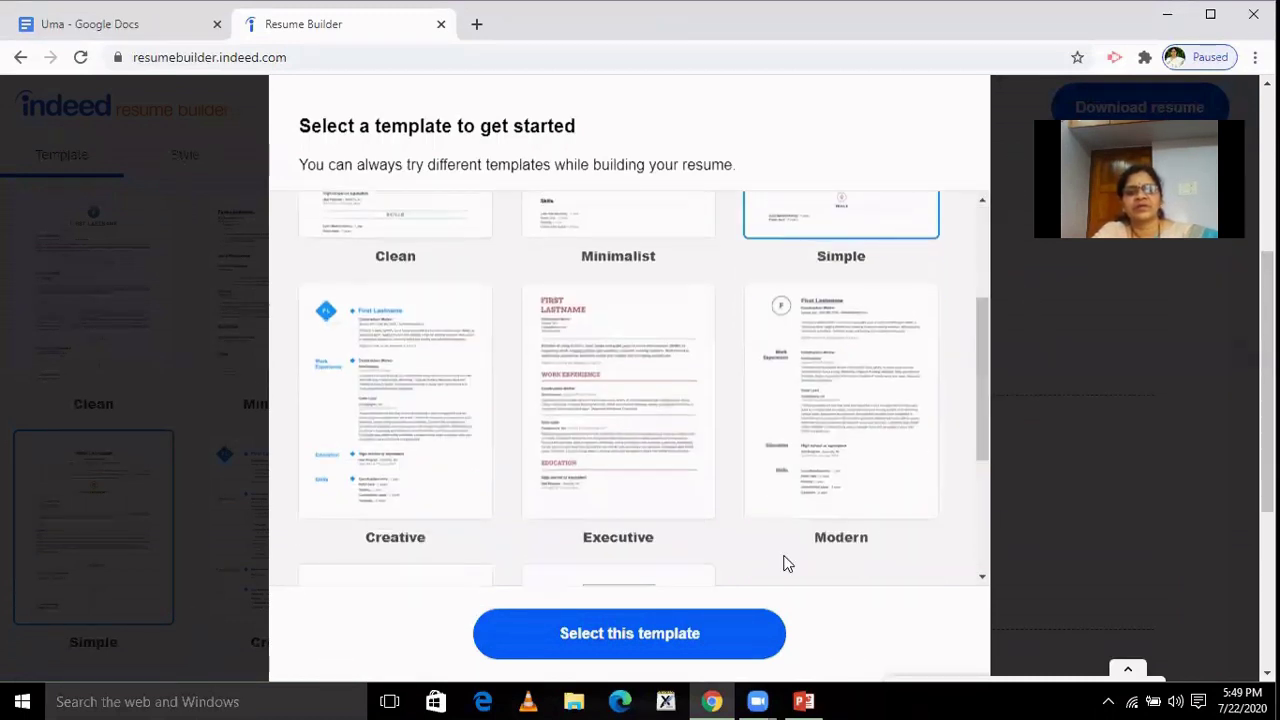
{"action": "key", "text": "Return"}
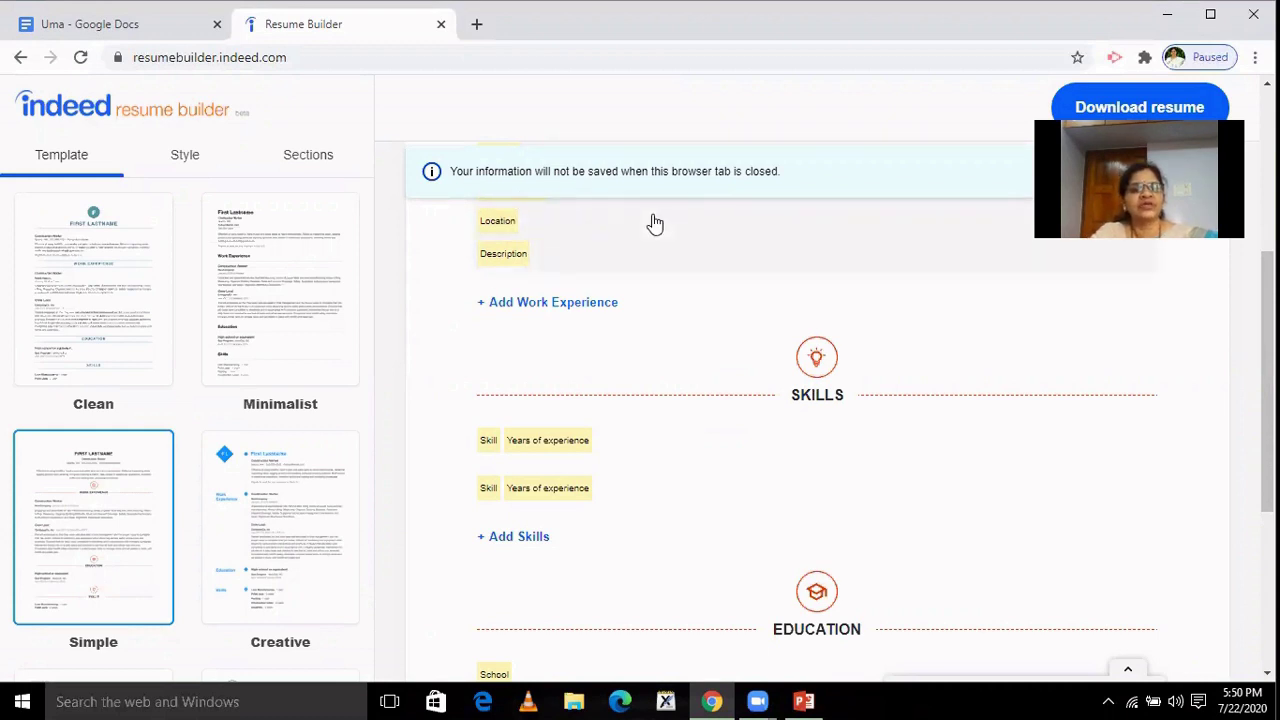
Enter the candidate's name as the heading and write the summary 'To be Leader'.
{"action": "left_click", "coordinate": [511, 230]}
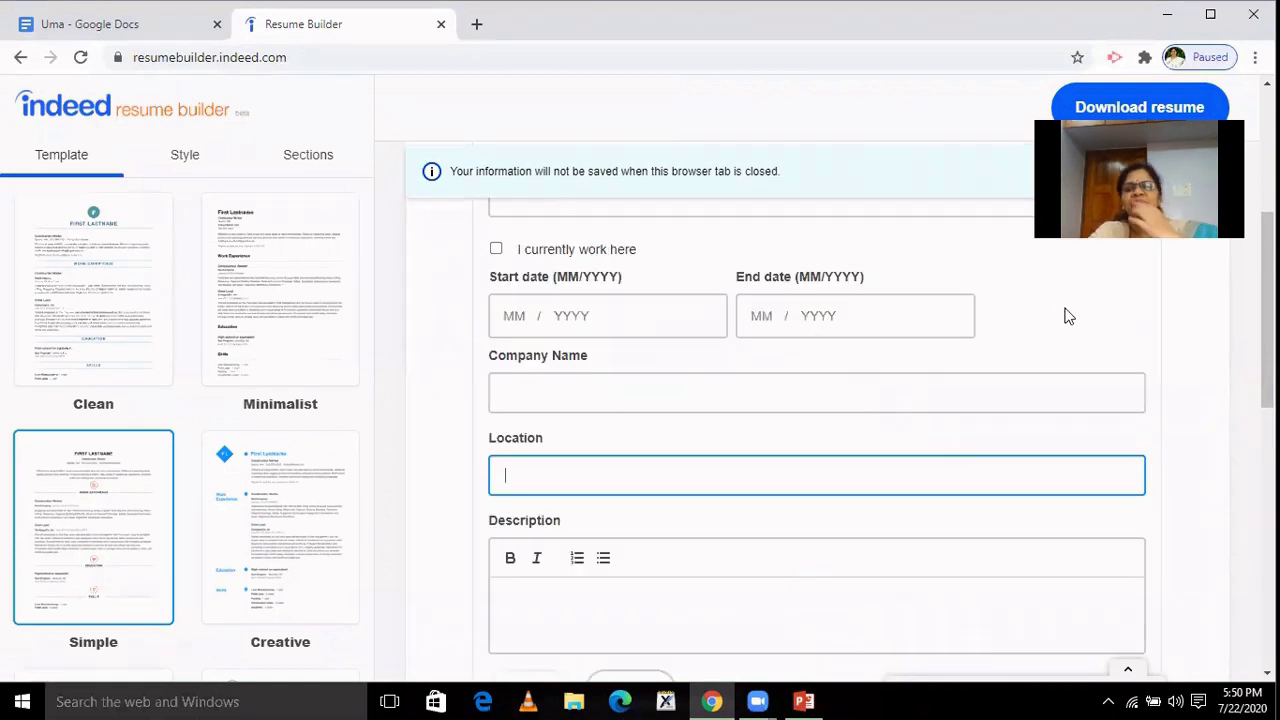
{"action": "left_click_drag", "start_coordinate": [1267, 318], "coordinate": [1267, 209]}
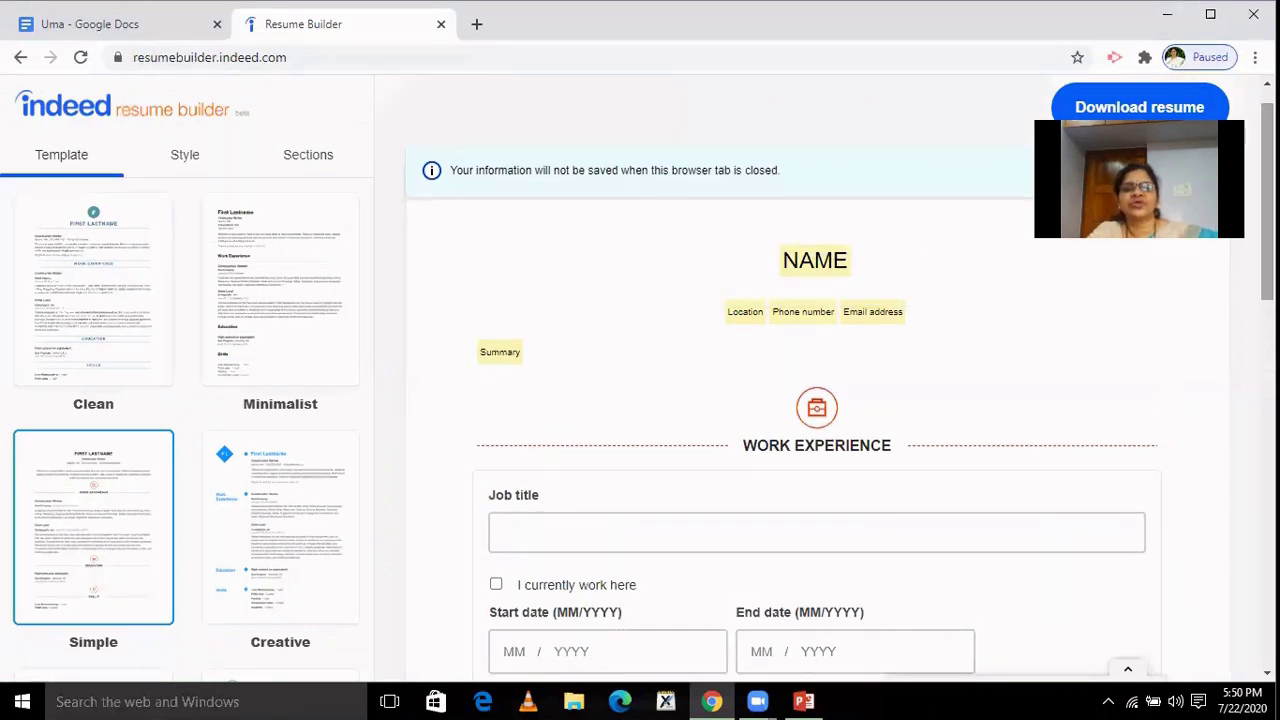
{"action": "left_click", "coordinate": [822, 264]}
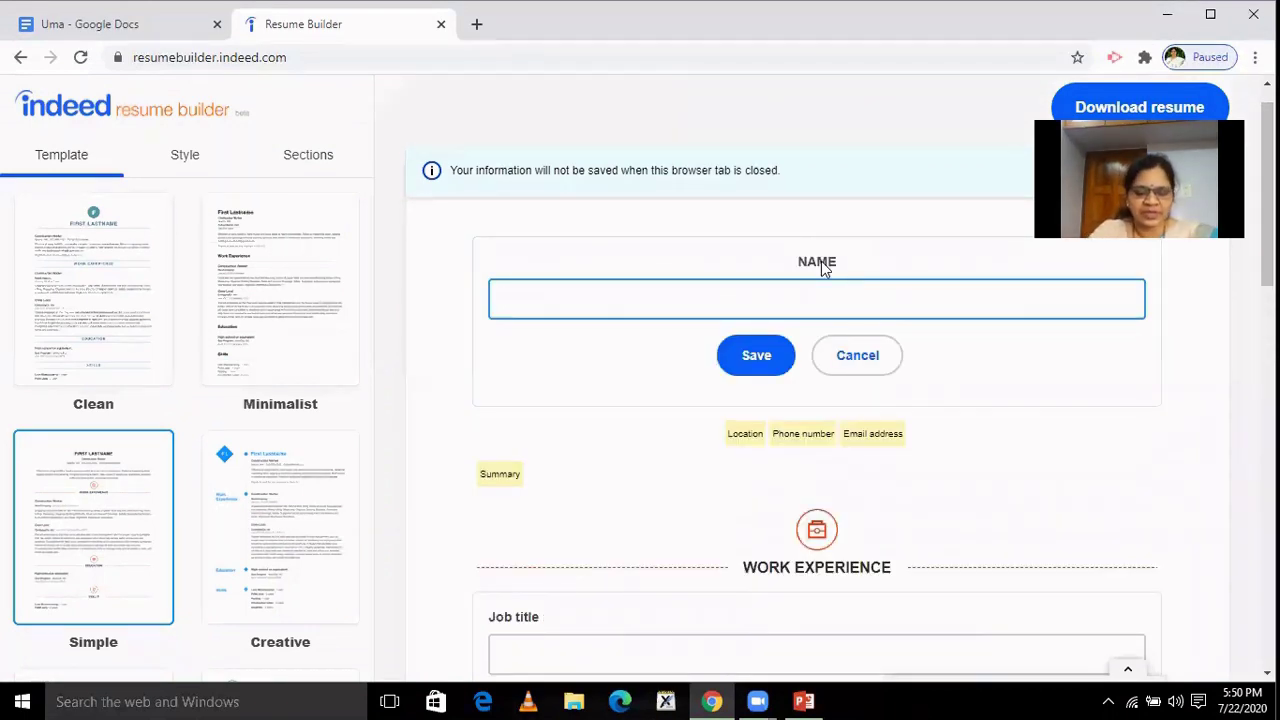
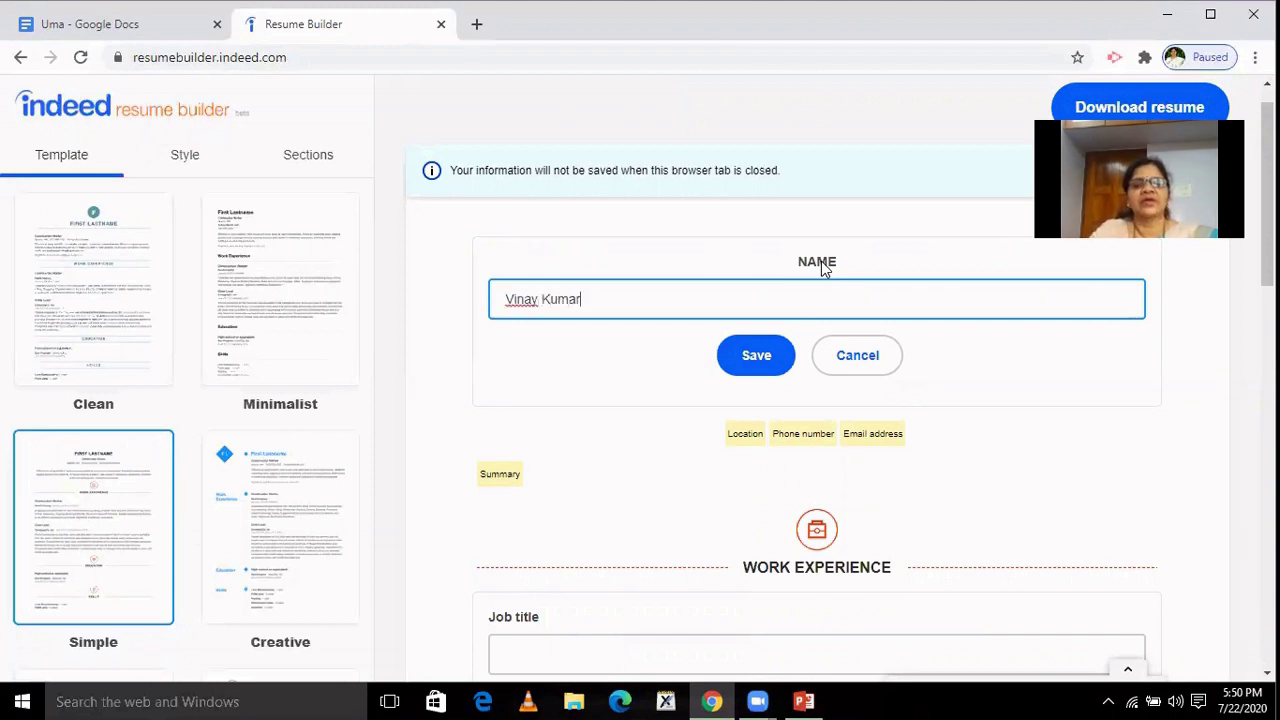
{"action": "left_click", "coordinate": [757, 360]}
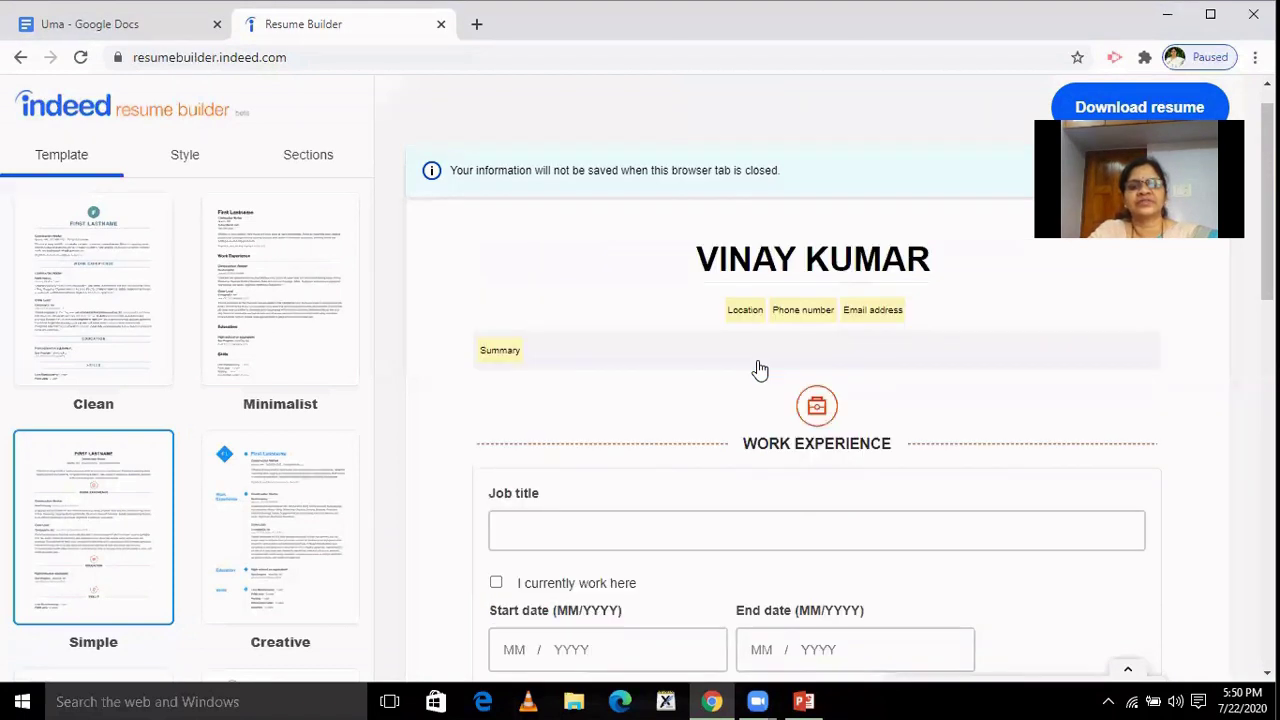
{"action": "left_click", "coordinate": [517, 360]}
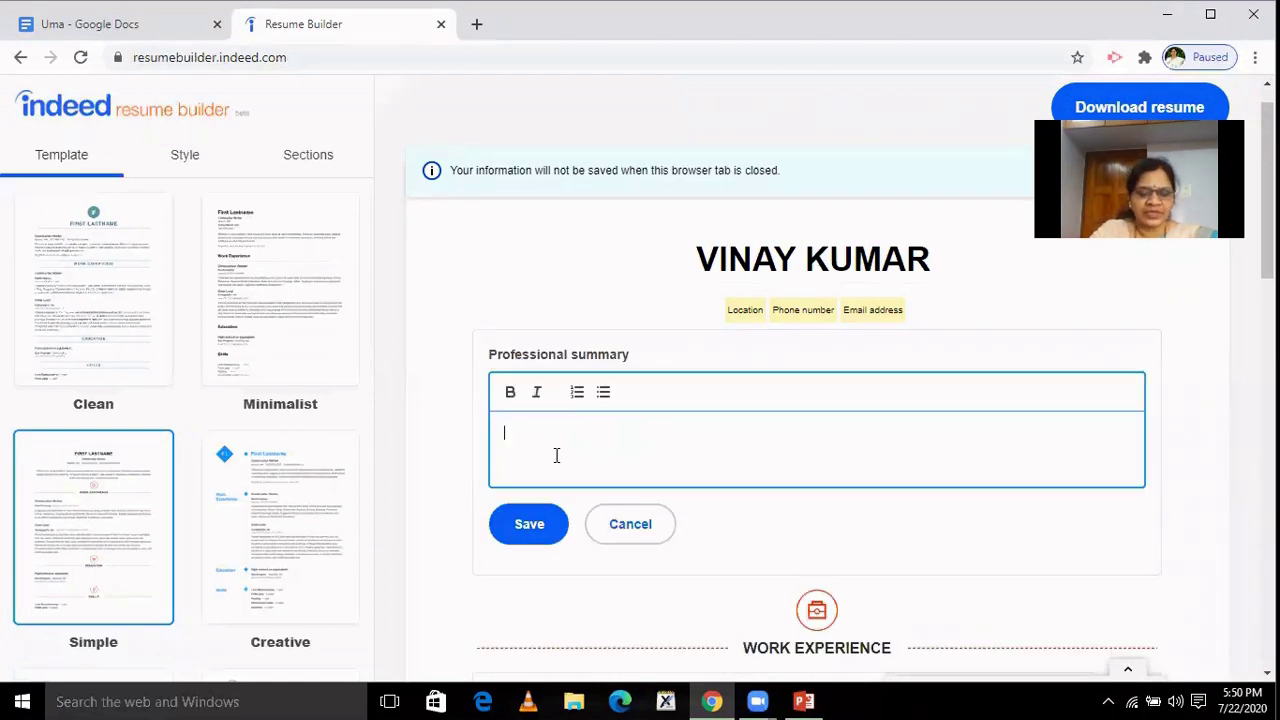
{"action": "type", "text": "To b"}
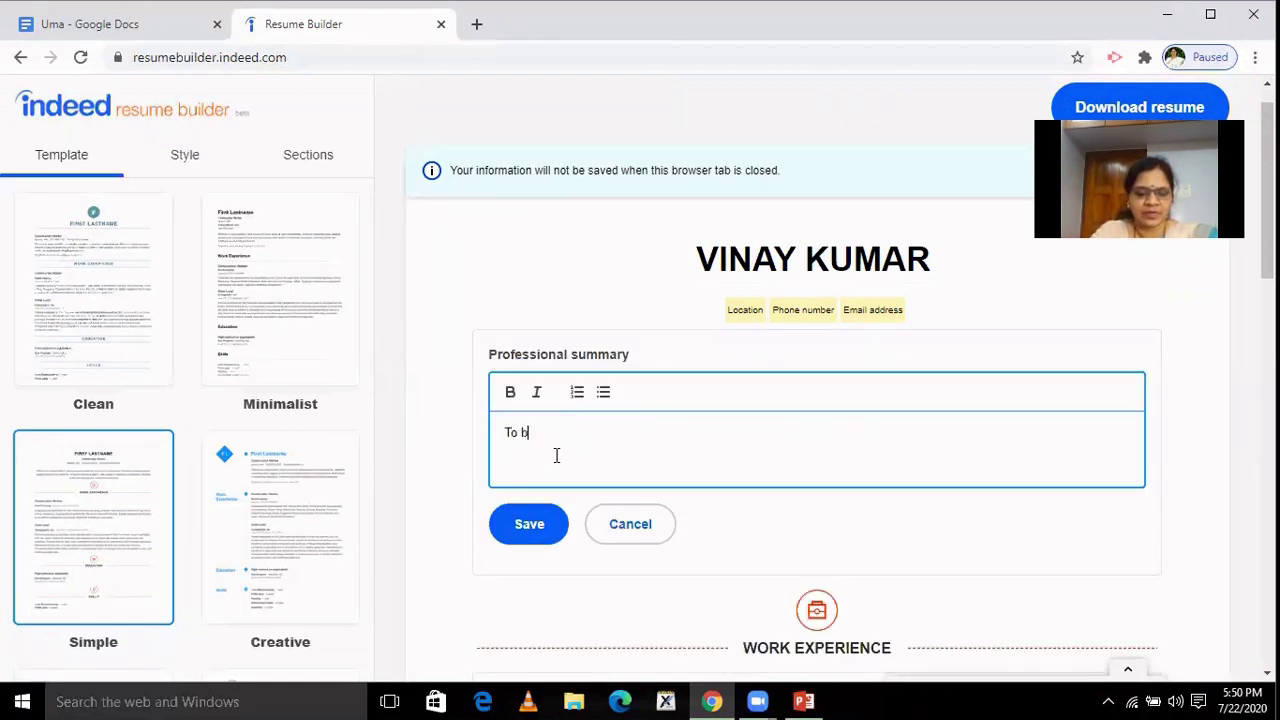
{"action": "type", "text": "e Leader"}
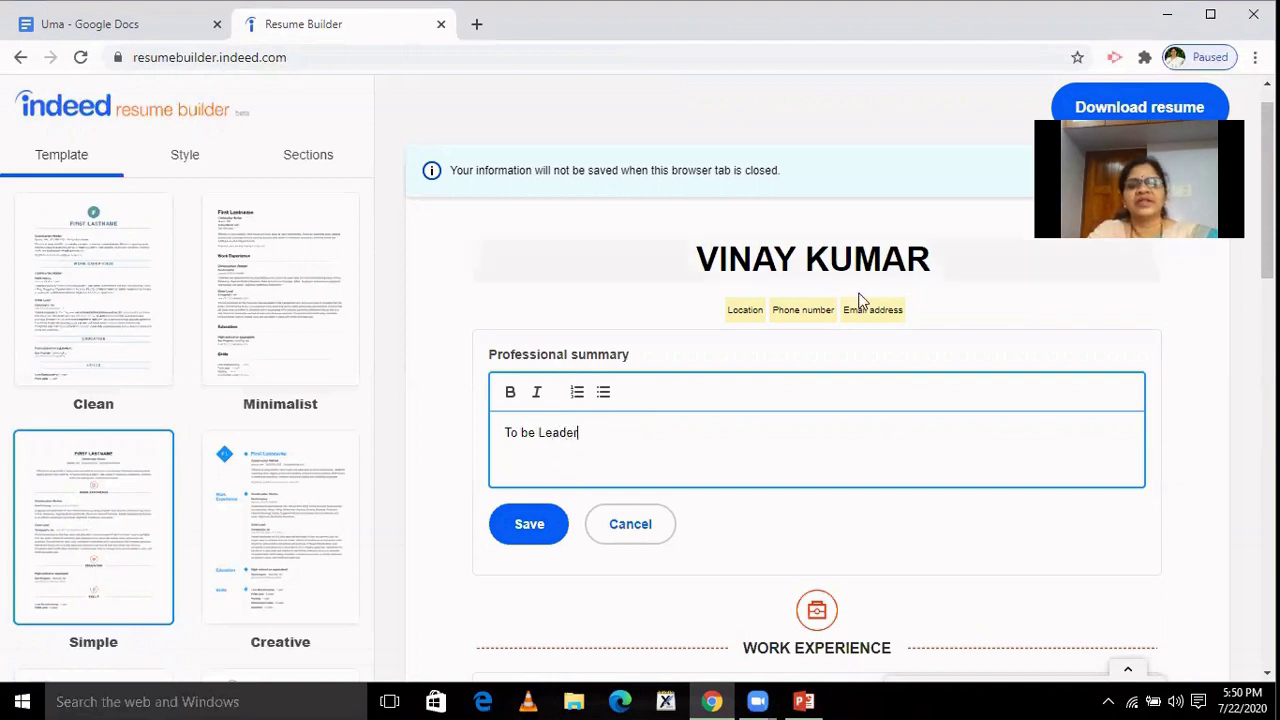
Fill in the contact line with location Bangalore, the phone number and the e-mail address.
{"action": "left_click", "coordinate": [751, 316]}
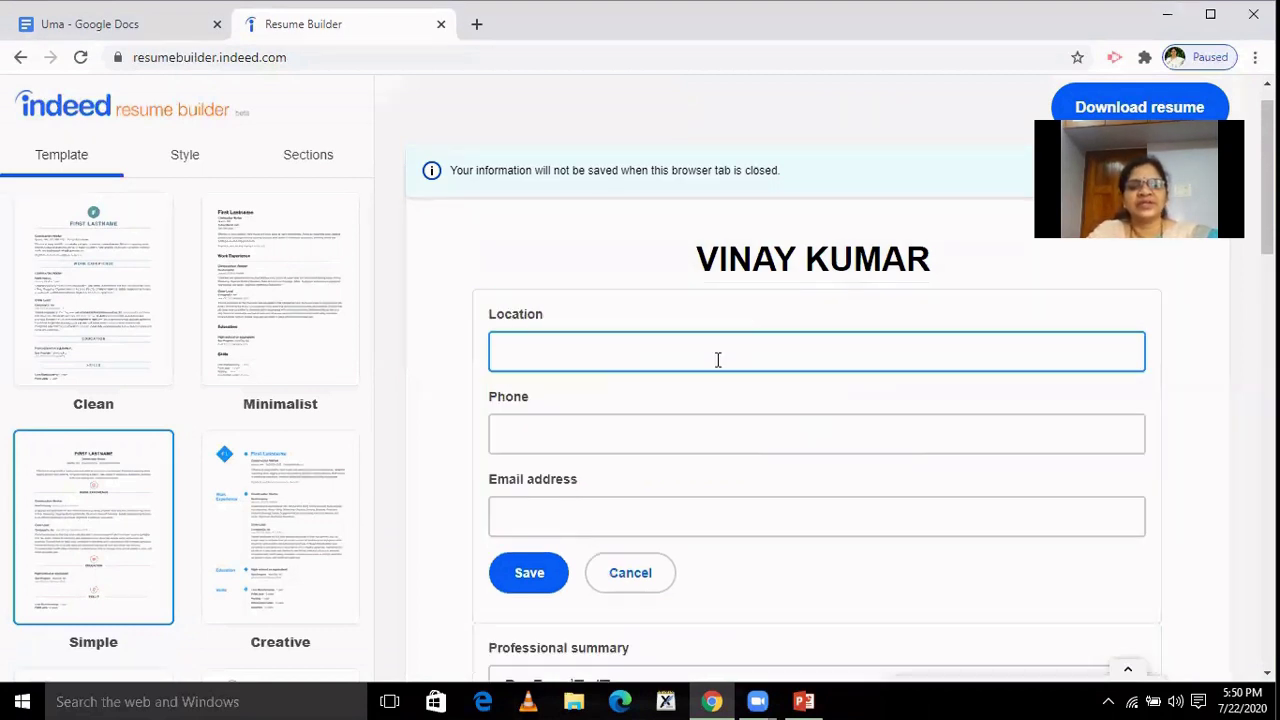
{"action": "type", "text": "Ban"}
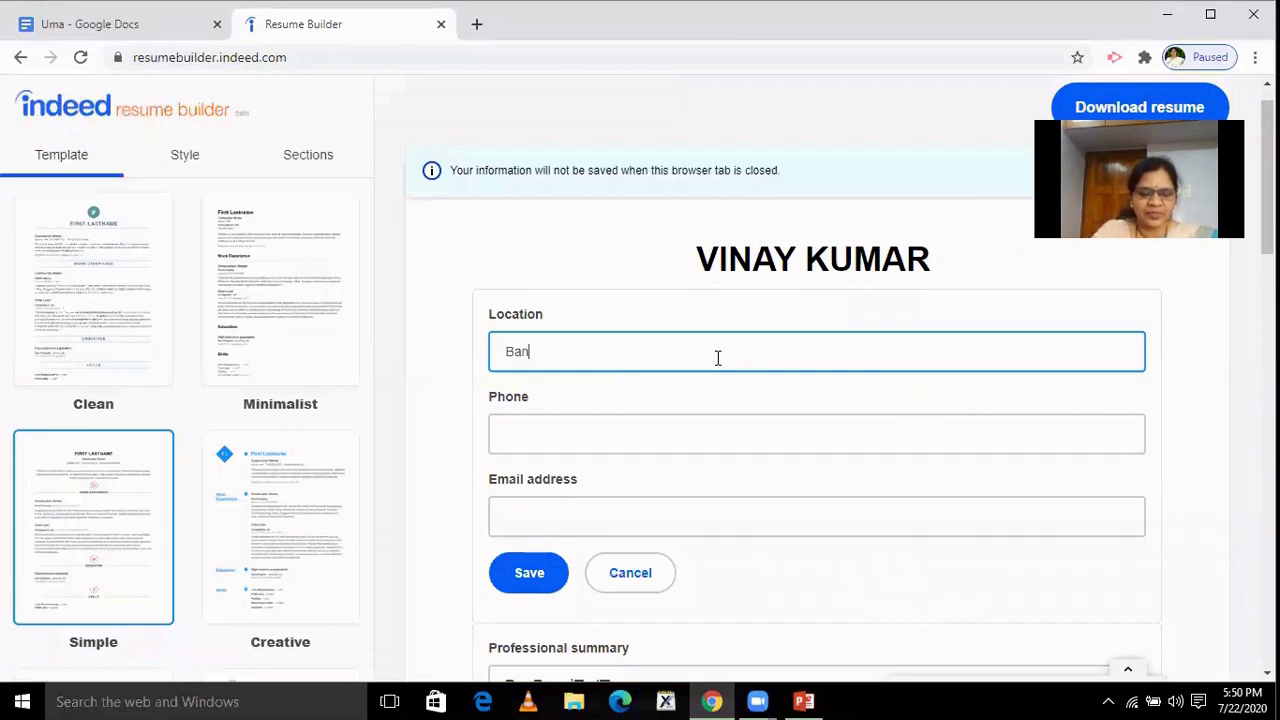
{"action": "type", "text": "galore"}
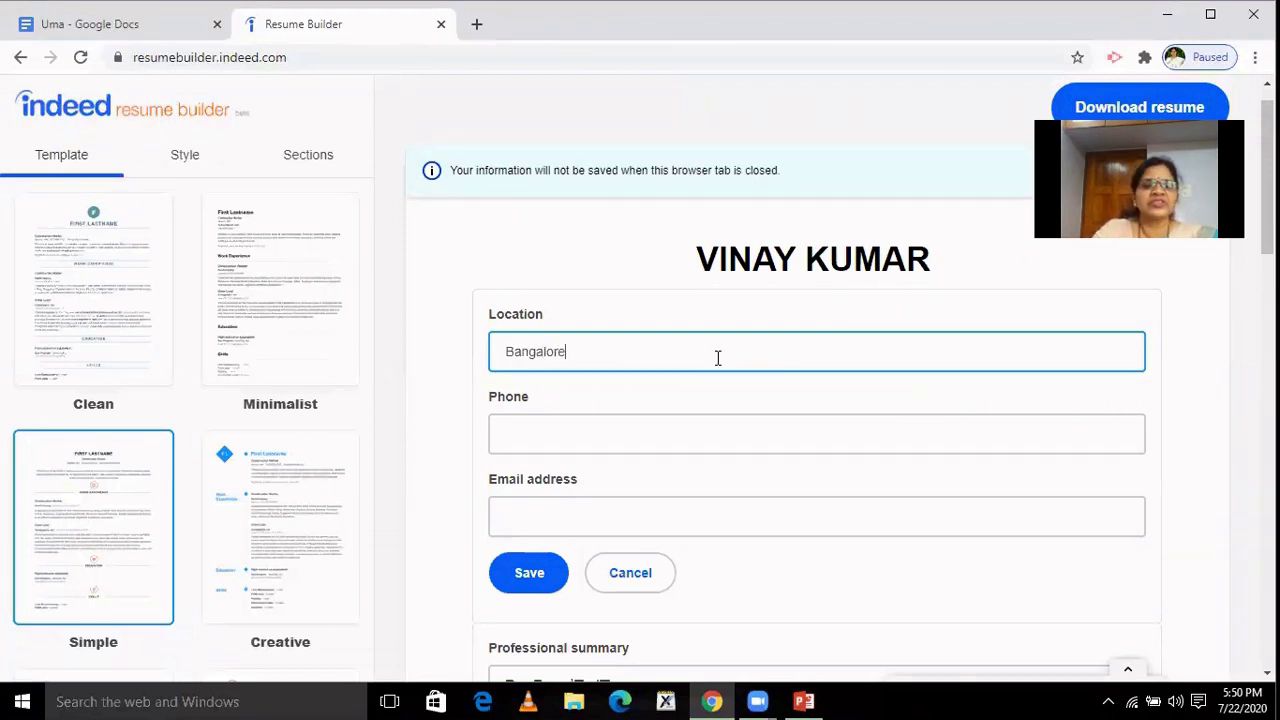
{"action": "left_click", "coordinate": [539, 434]}
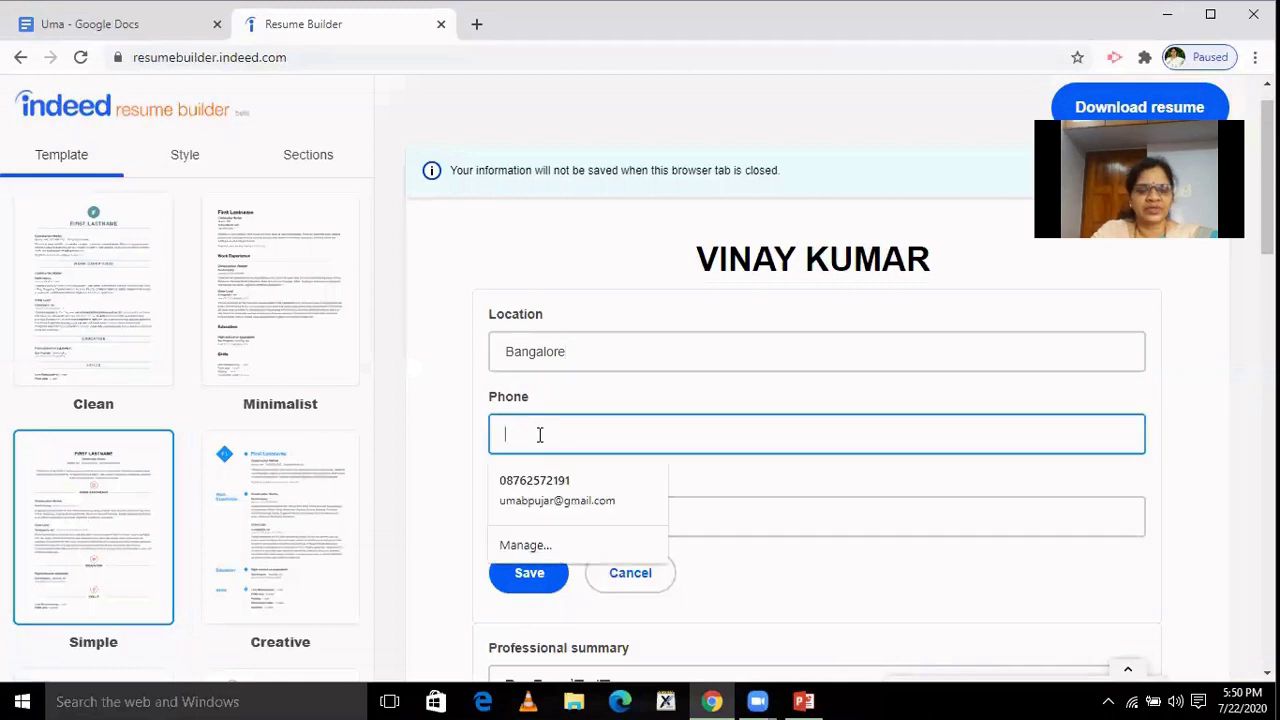
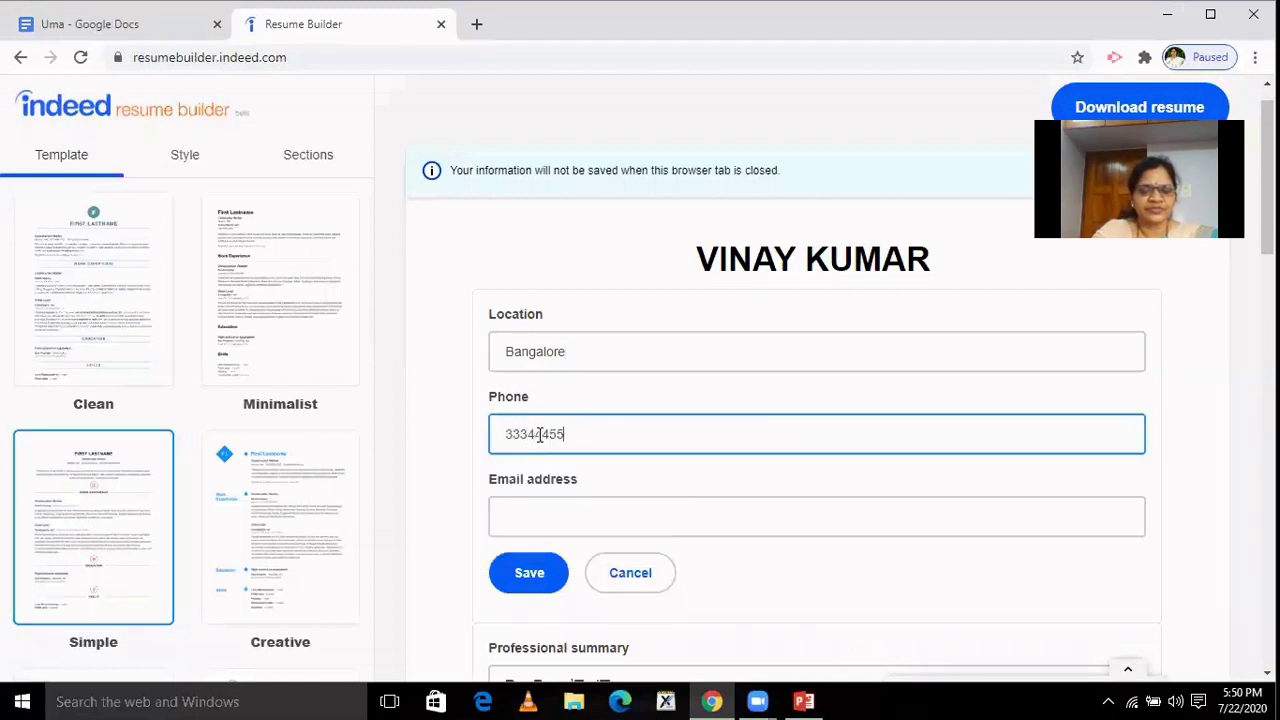
{"action": "left_click", "coordinate": [522, 510]}
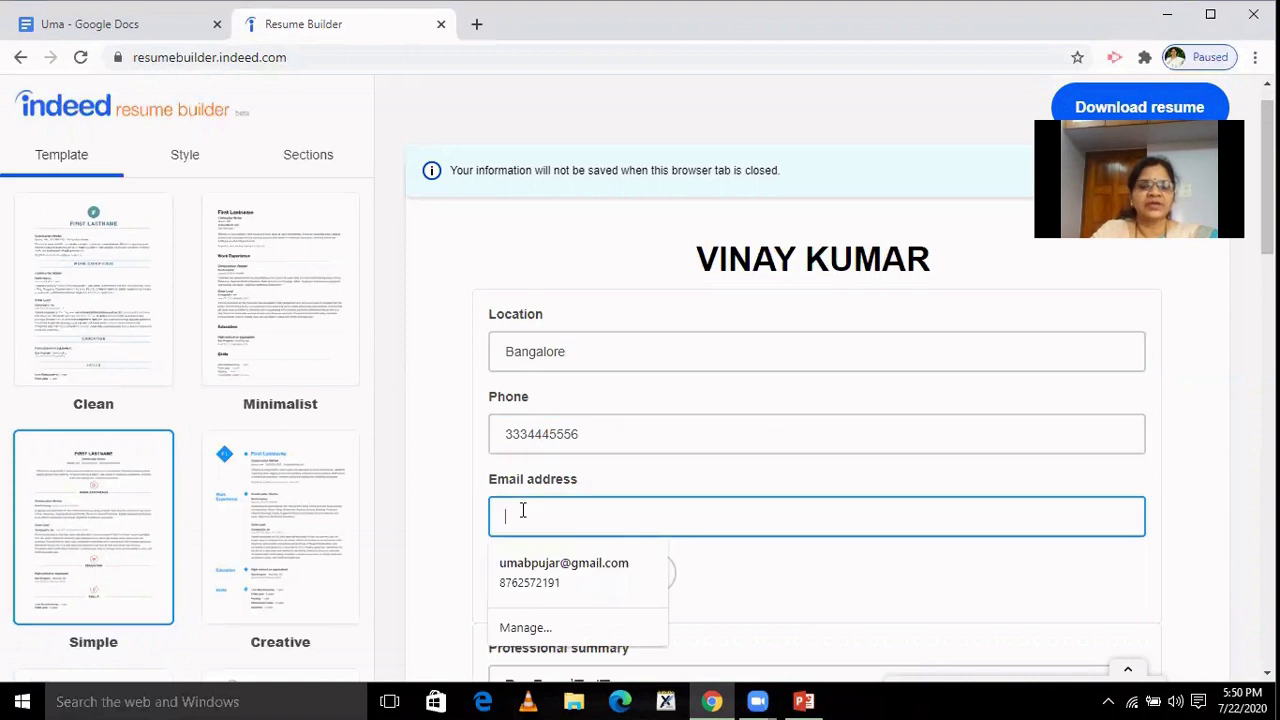
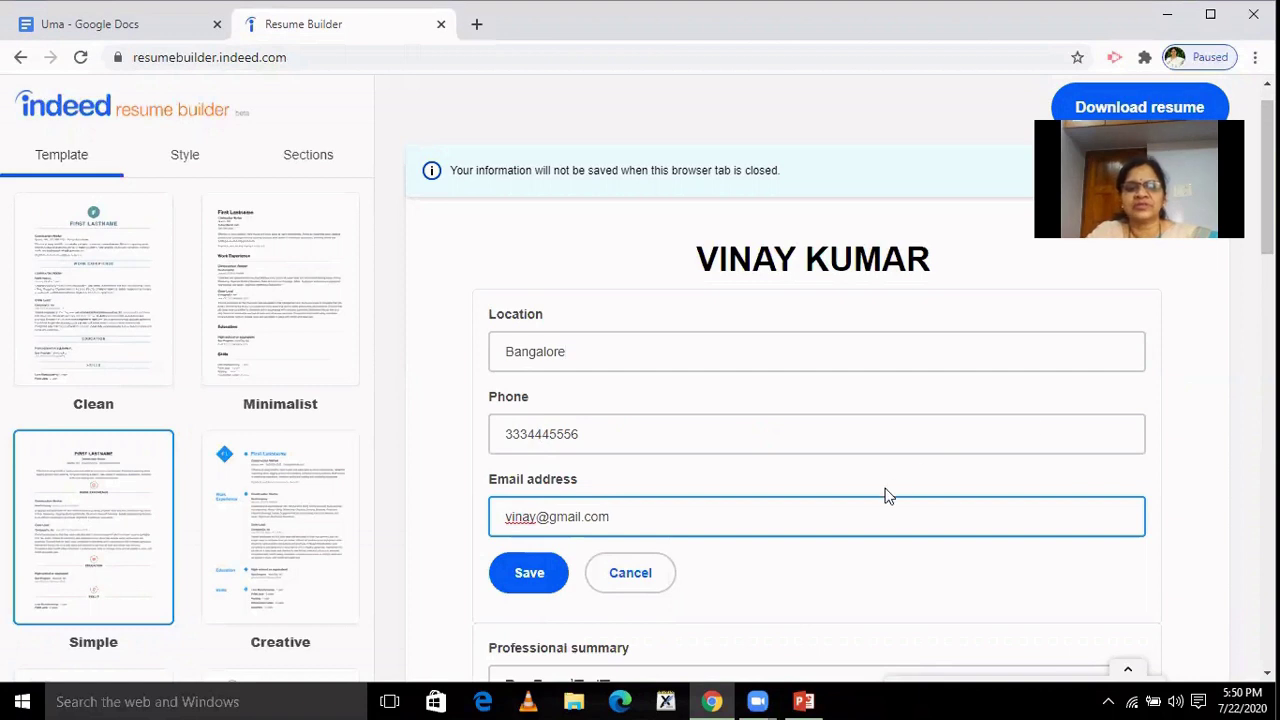
{"action": "key", "text": "Return"}
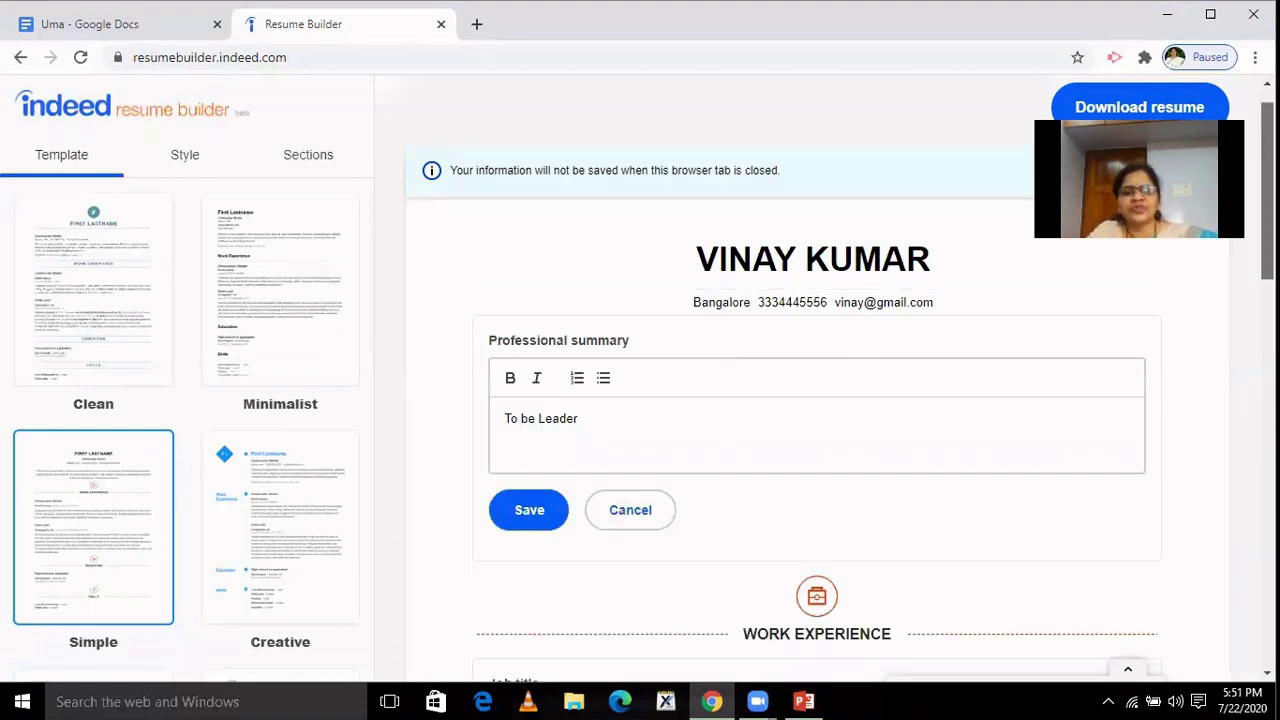
Enter 'sales Manager' as the Work Experience job title.
{"action": "scroll", "coordinate": [816, 420], "scroll_direction": "down", "scroll_amount": 2}
{"action": "scroll", "coordinate": [816, 420], "scroll_direction": "down", "scroll_amount": 2}
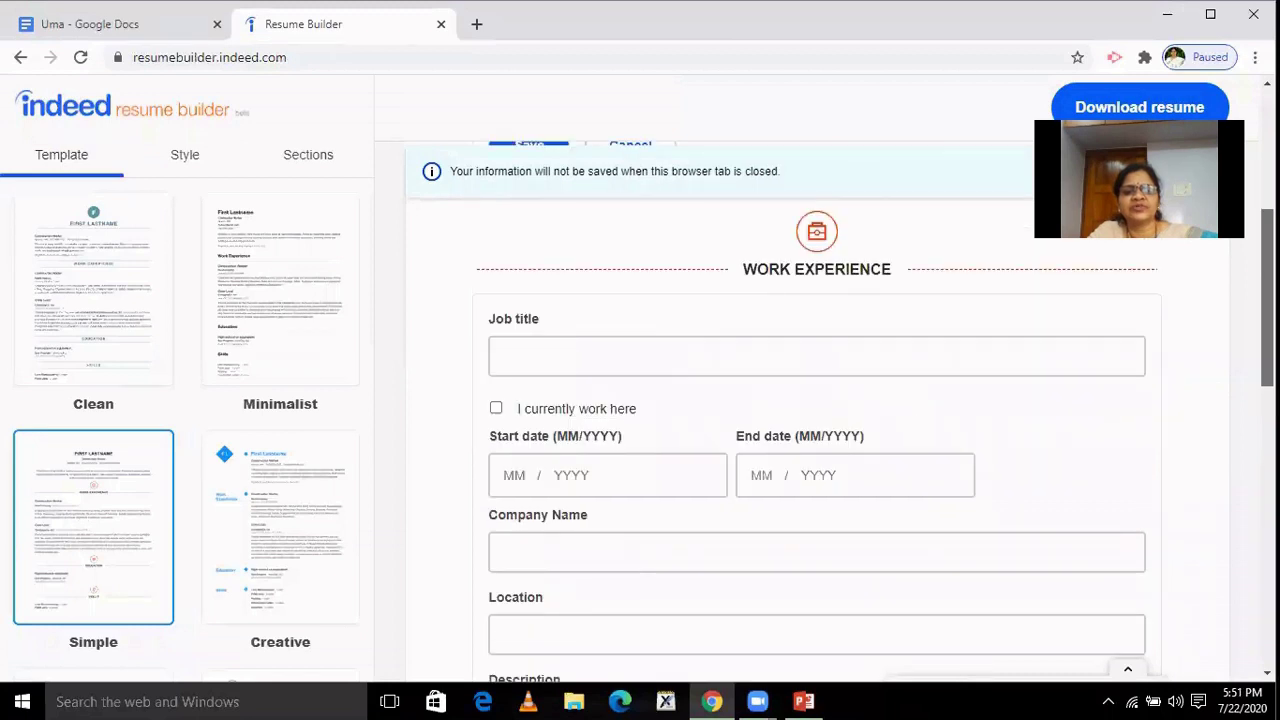
{"action": "scroll", "coordinate": [816, 420], "scroll_direction": "up", "scroll_amount": 3}
{"action": "scroll", "coordinate": [816, 420], "scroll_direction": "up", "scroll_amount": 1}
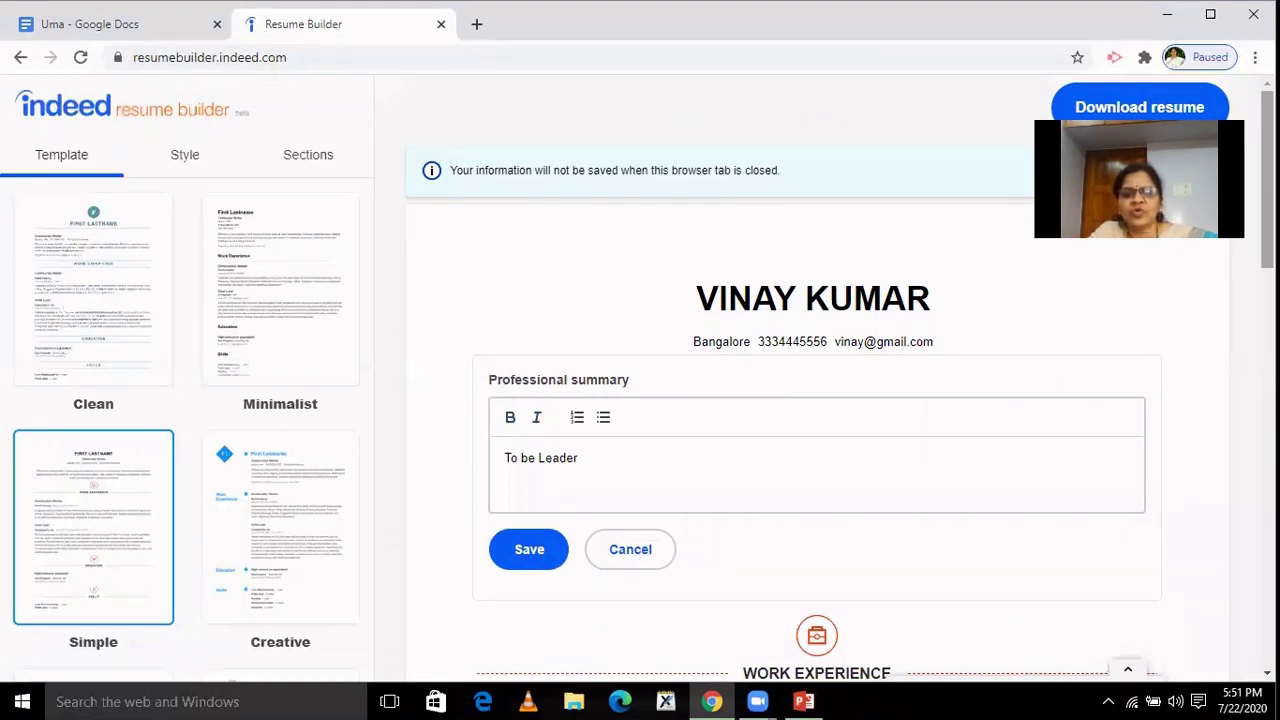
{"action": "left_click_drag", "start_coordinate": [1267, 200], "coordinate": [1267, 302]}
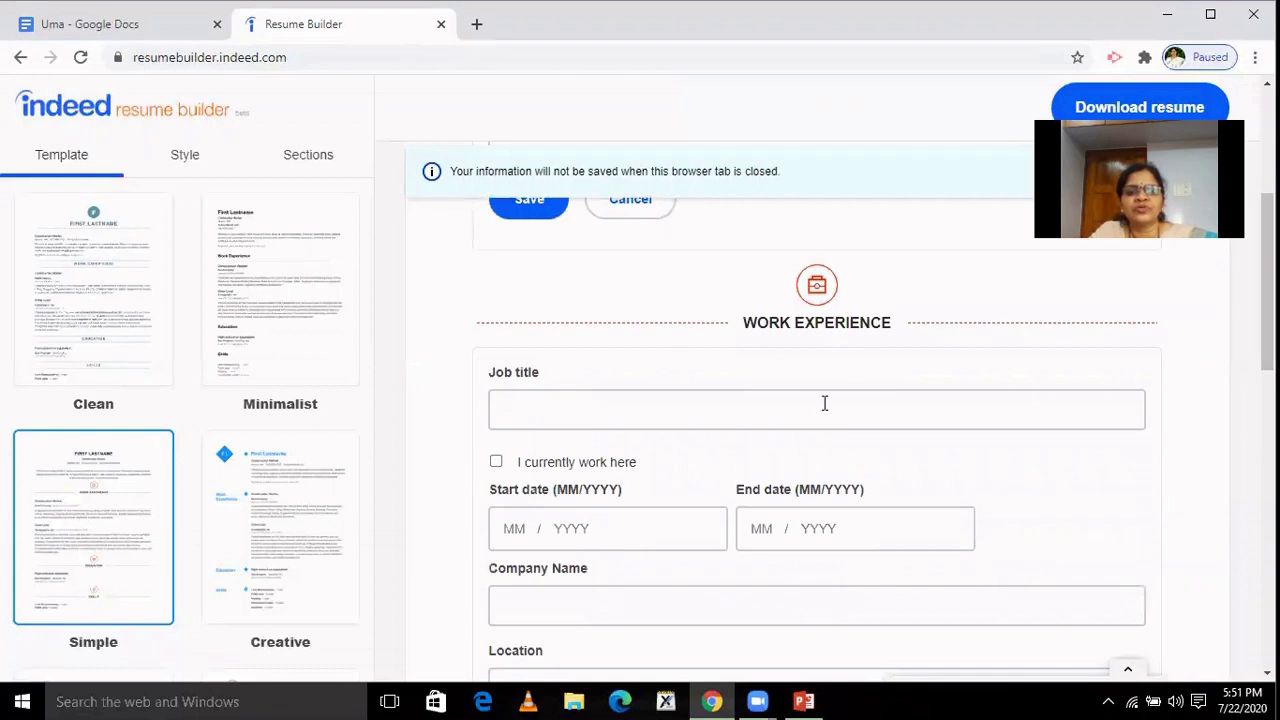
{"action": "left_click", "coordinate": [549, 414]}
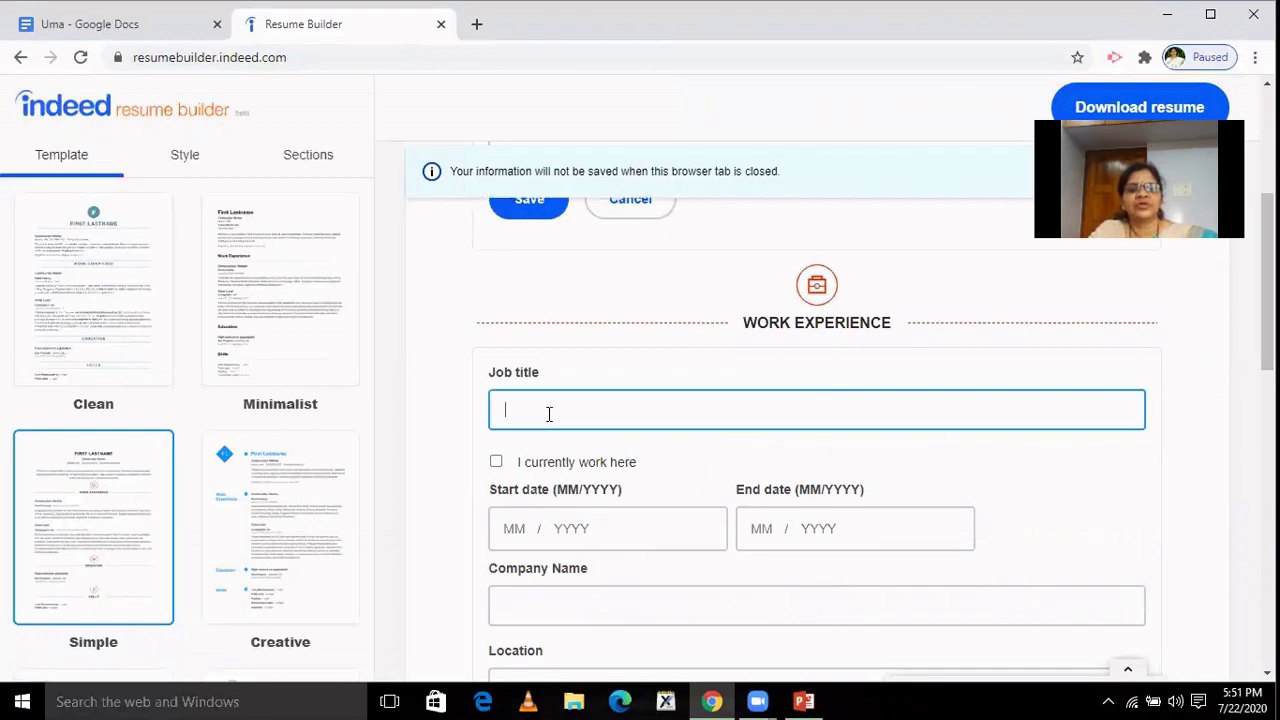
{"action": "type", "text": "s"}
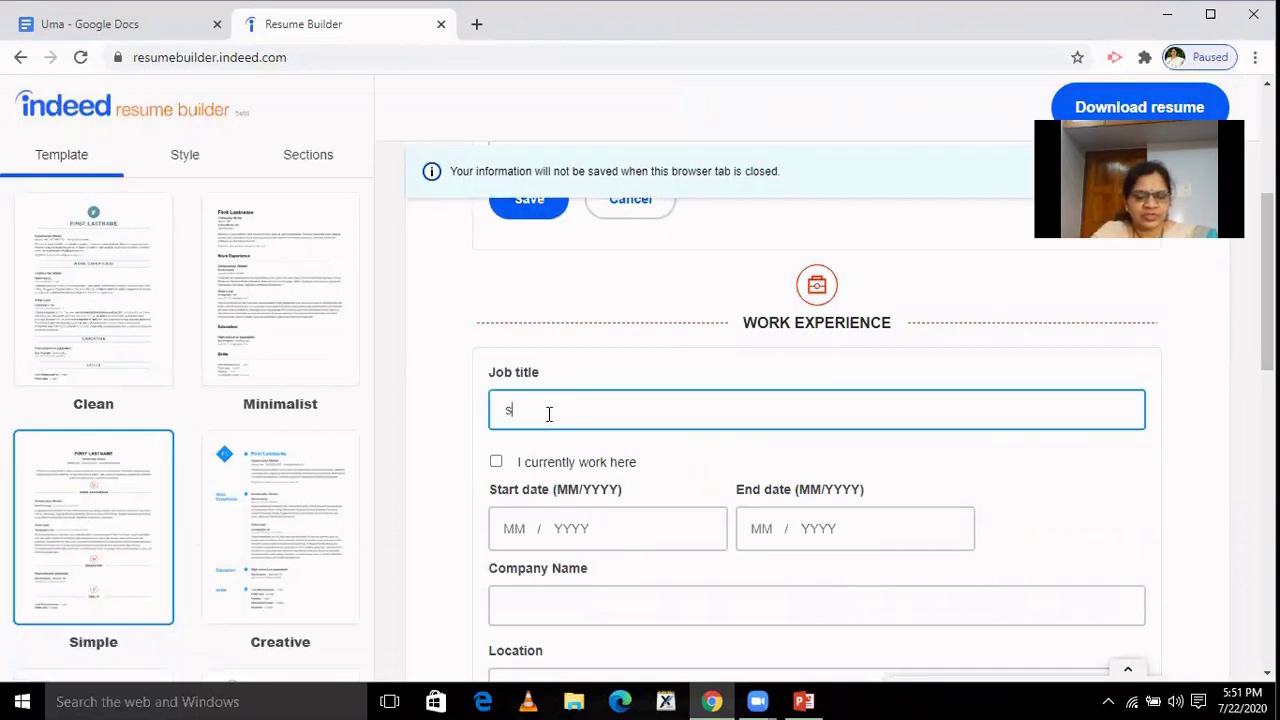
{"action": "type", "text": "ales "}
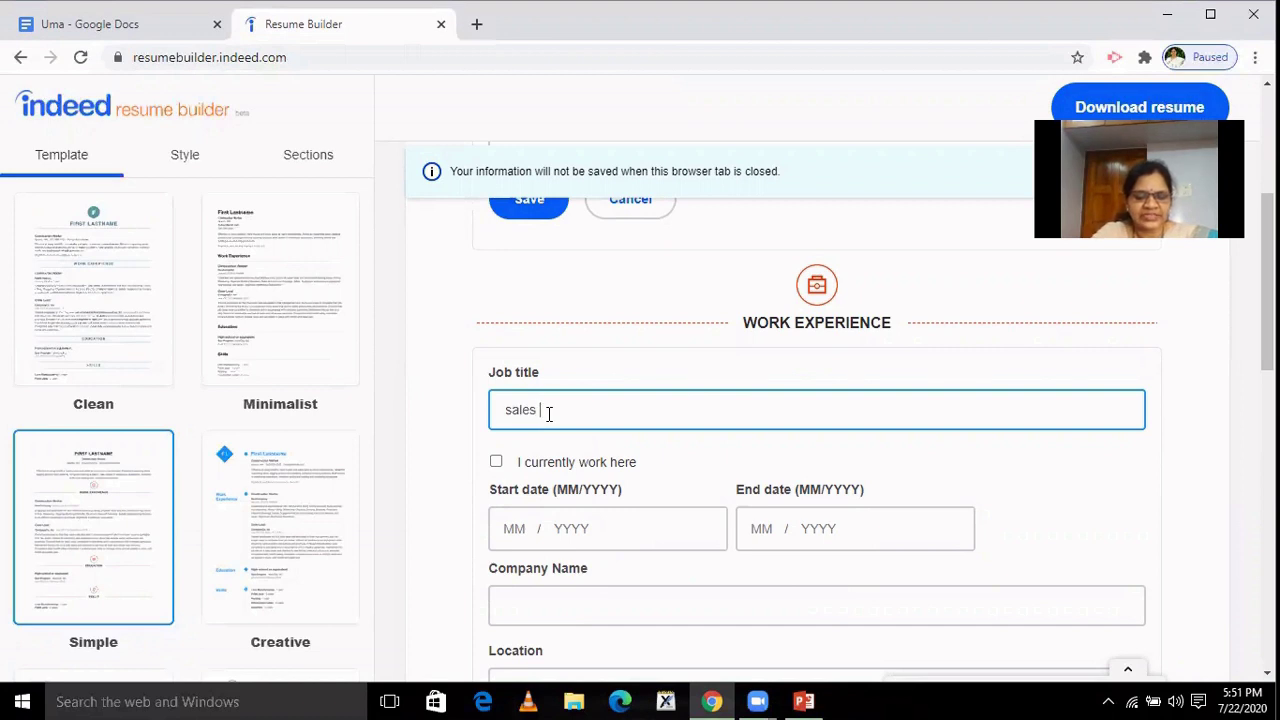
{"action": "type", "text": "Manager"}
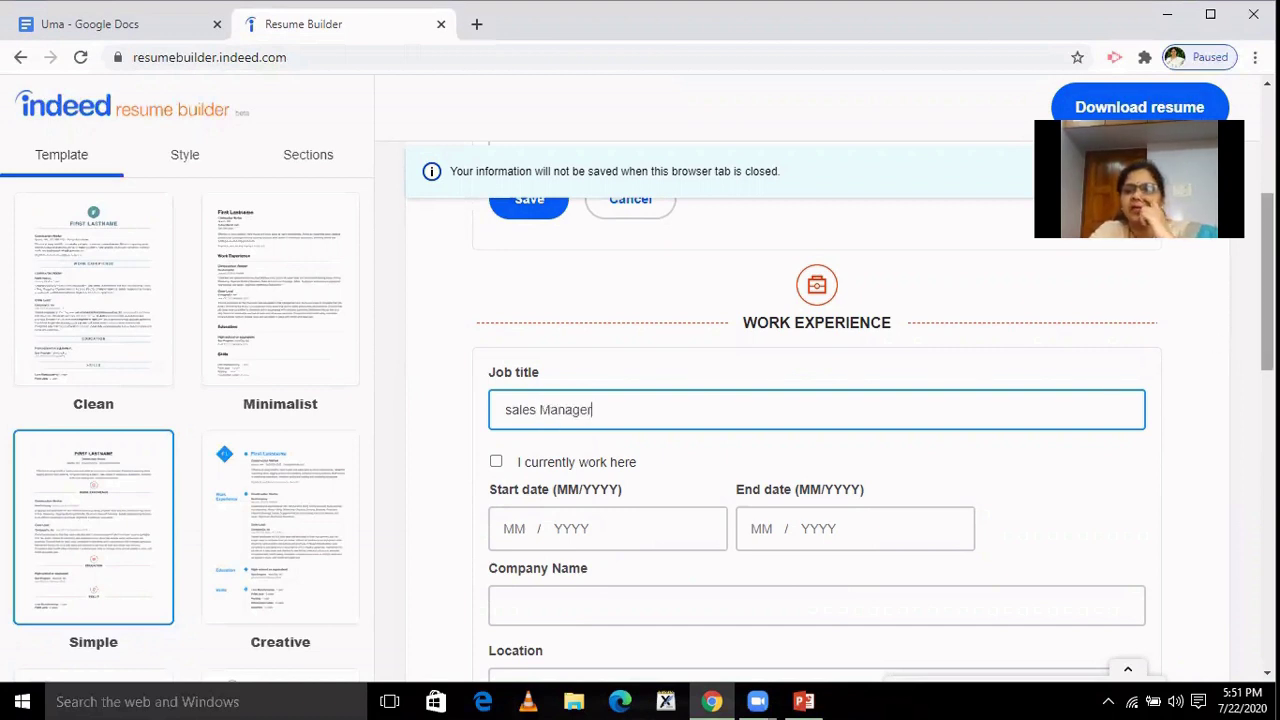
{"action": "scroll", "coordinate": [731, 277], "scroll_direction": "down", "scroll_amount": 1}
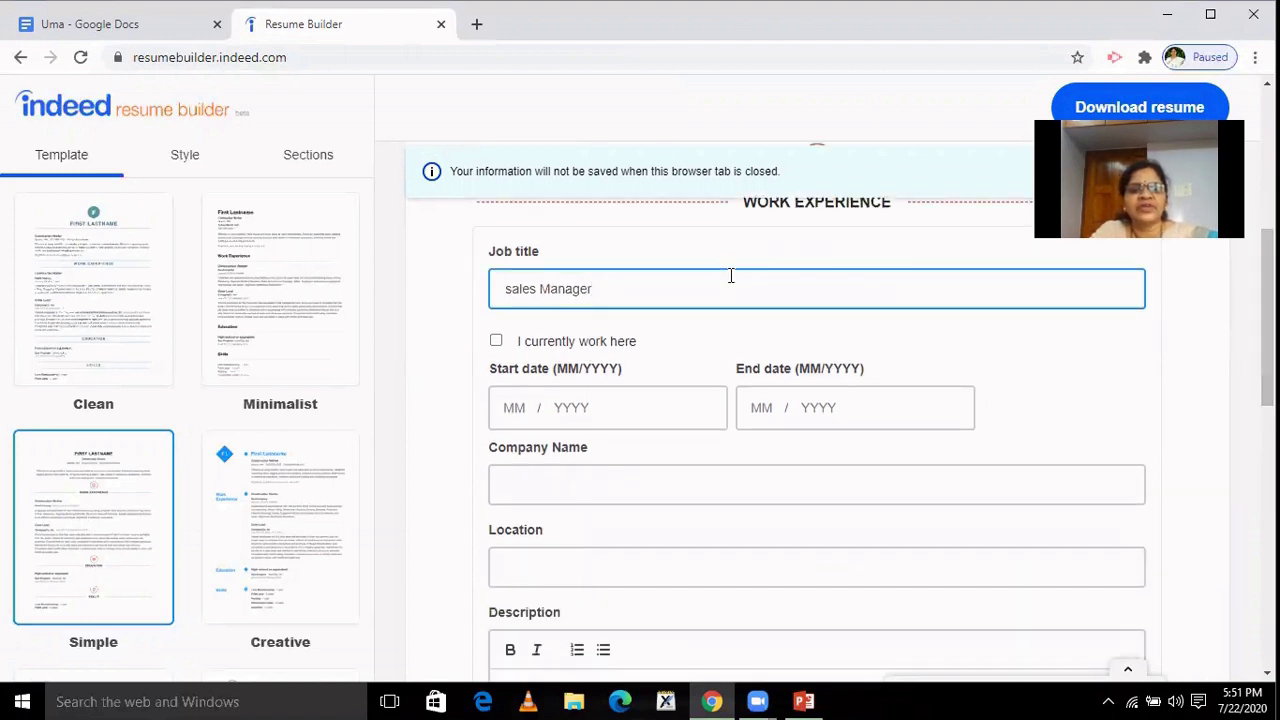
Mark the job as current, with company 'XYZ co. Ltd., bangalore' and start year 2019.
{"action": "left_click", "coordinate": [496, 342]}
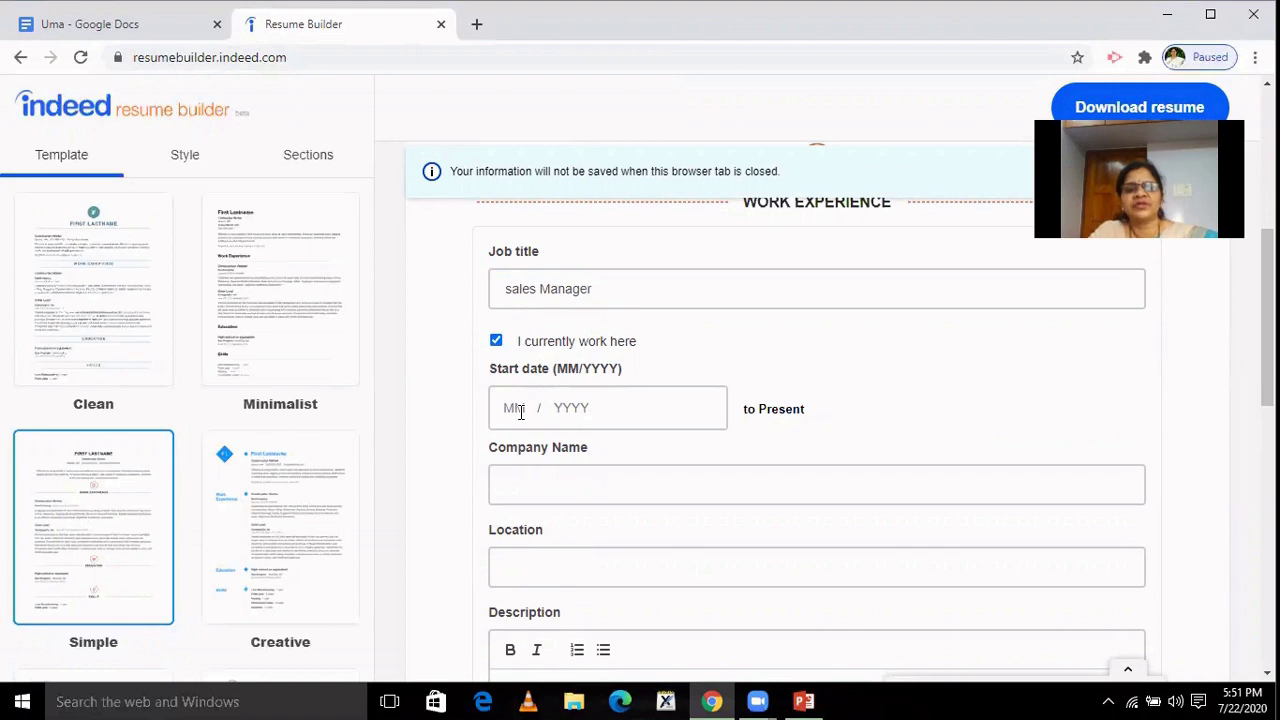
{"action": "left_click", "coordinate": [539, 489]}
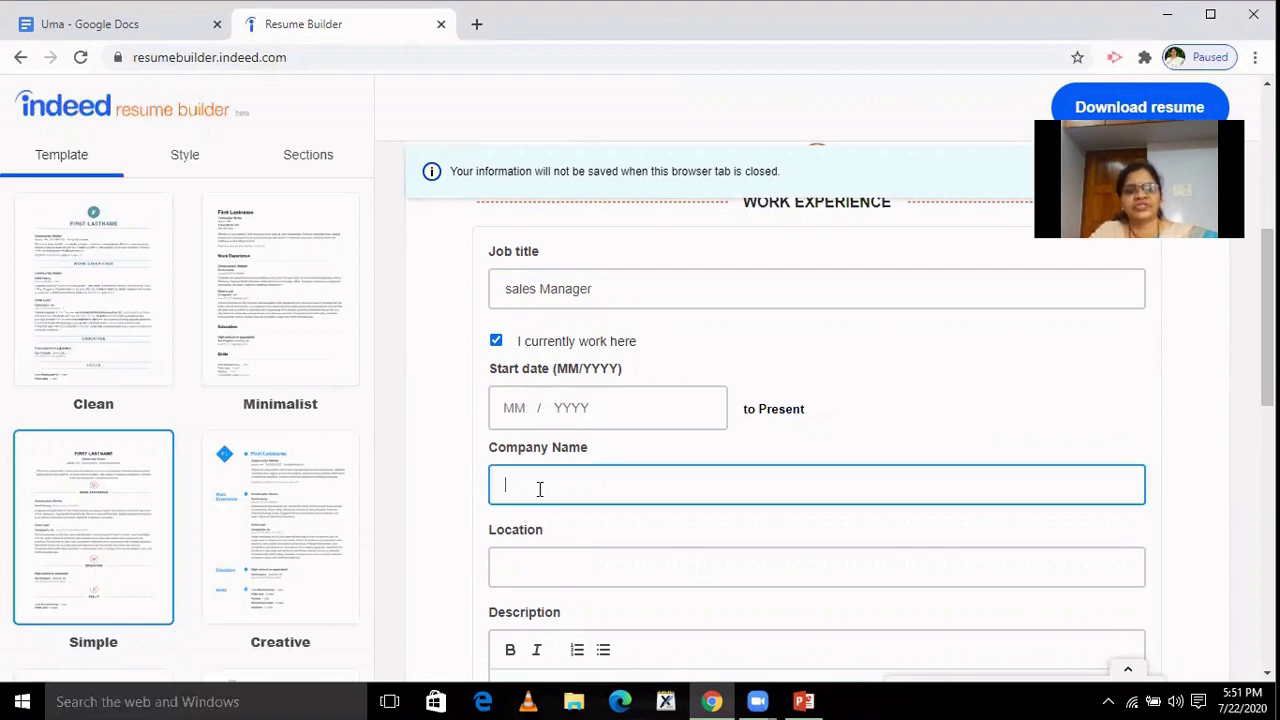
{"action": "type", "text": "Z"}
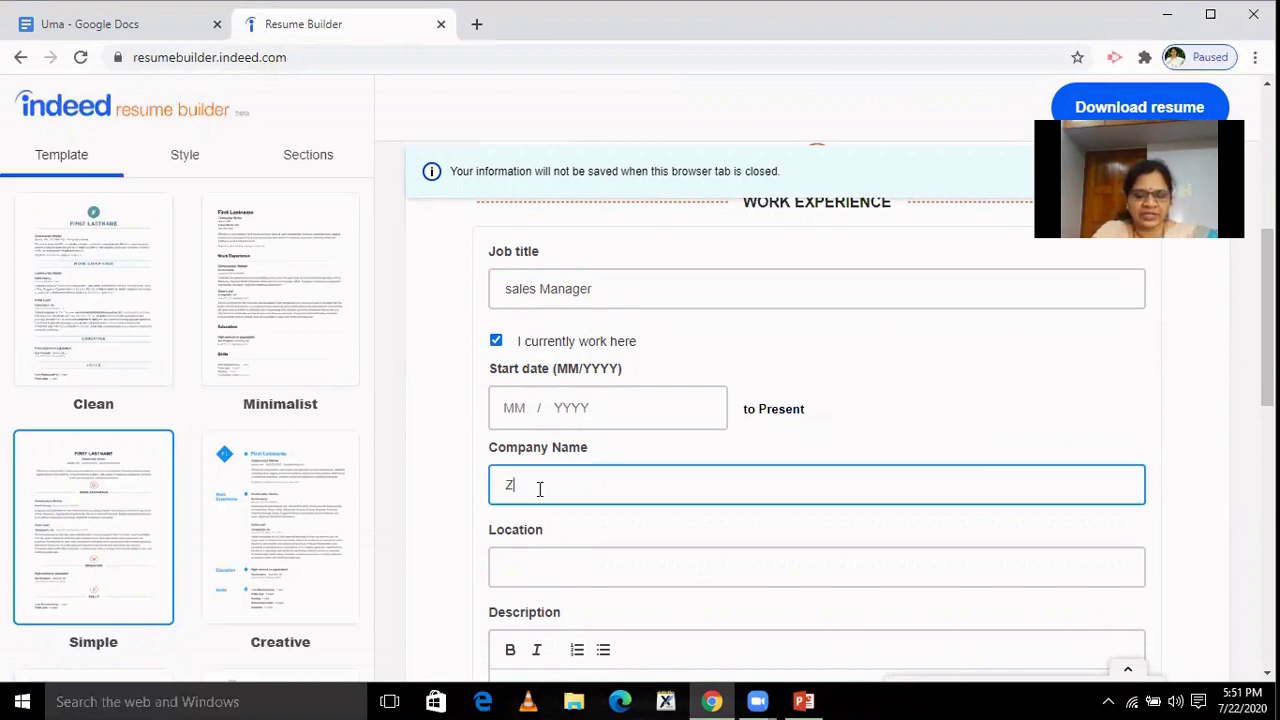
{"action": "type", "text": "YZ"}
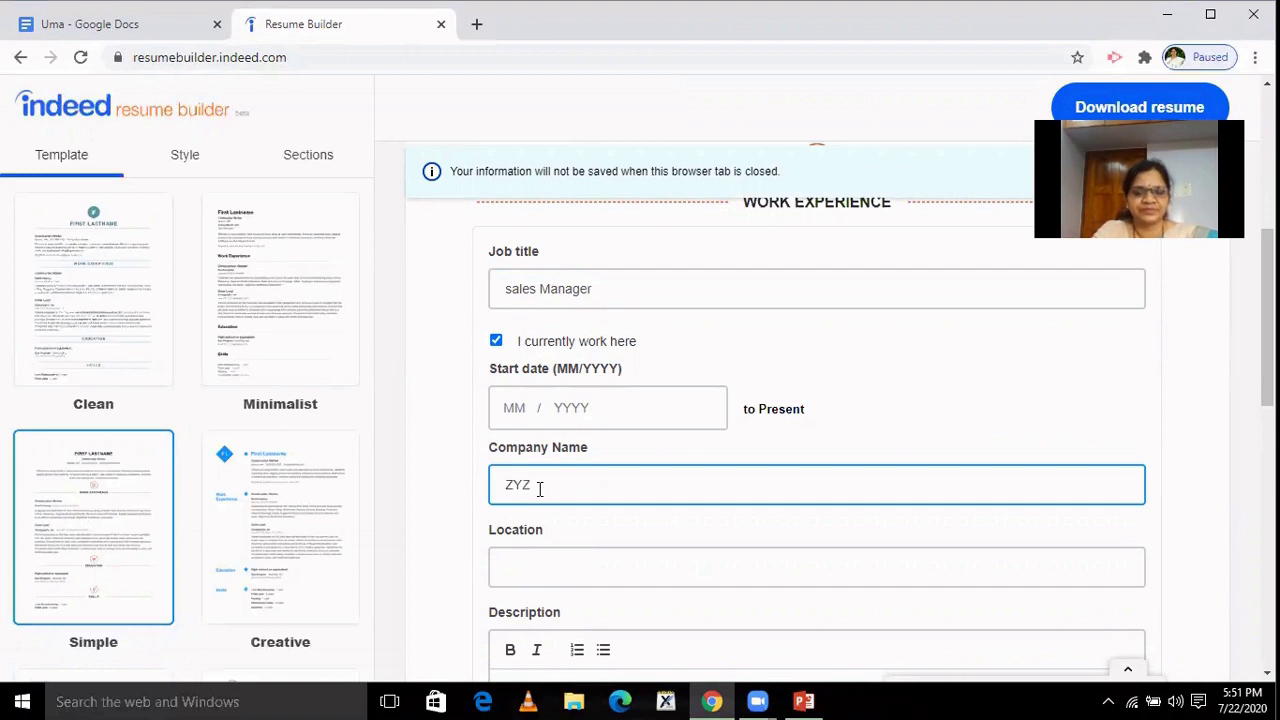
{"action": "key", "text": "BackSpace"}
{"action": "key", "text": "BackSpace"}
{"action": "key", "text": "BackSpace"}
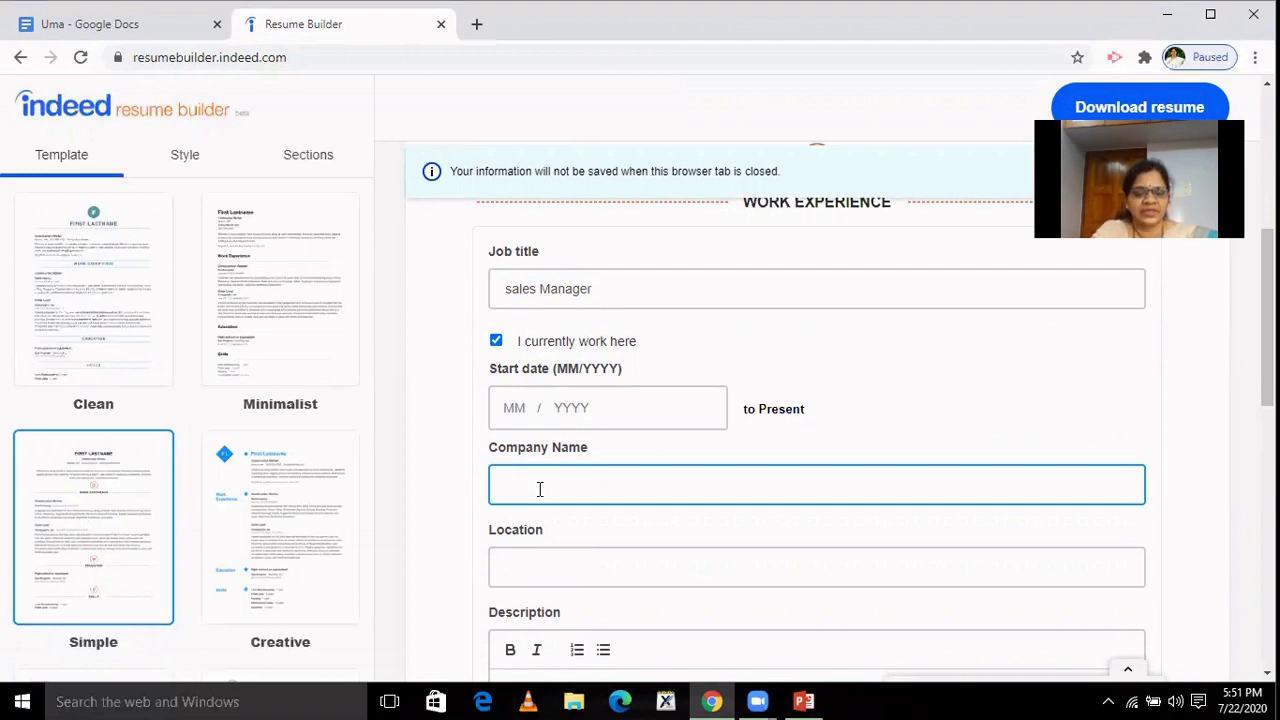
{"action": "type", "text": "XYZ co"}
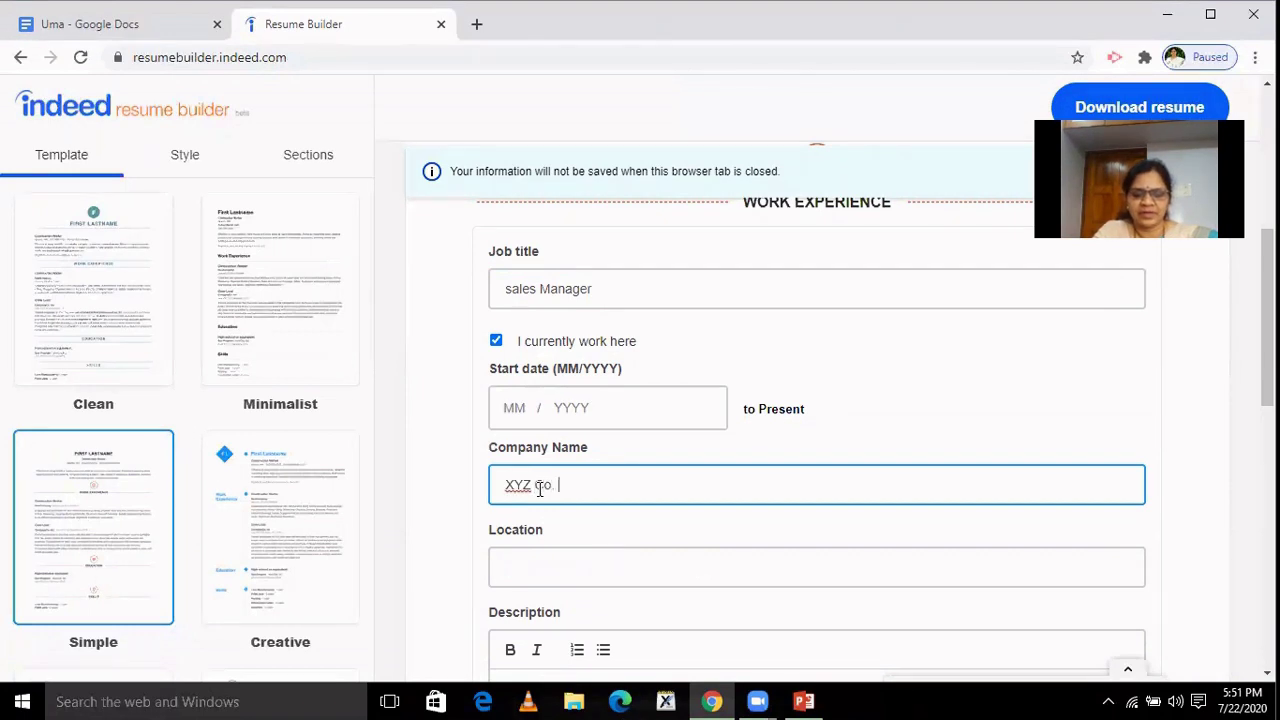
{"action": "type", "text": ". Ltd"}
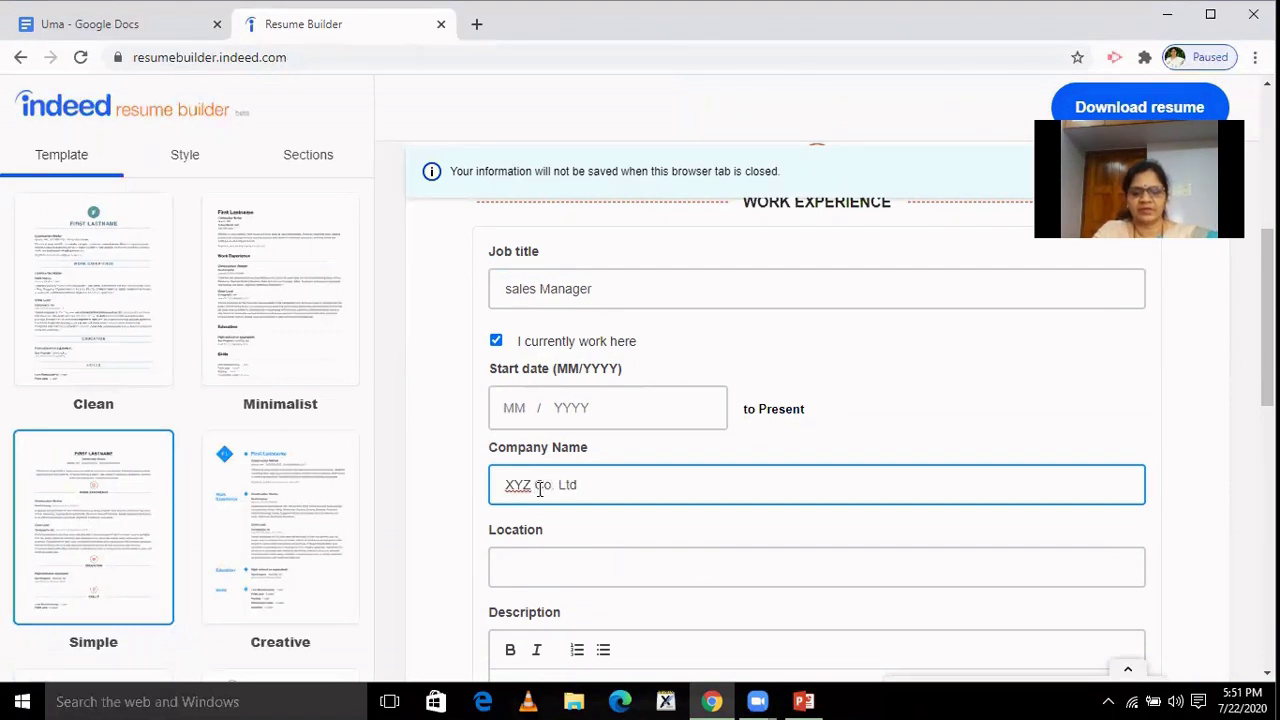
{"action": "type", "text": "., b"}
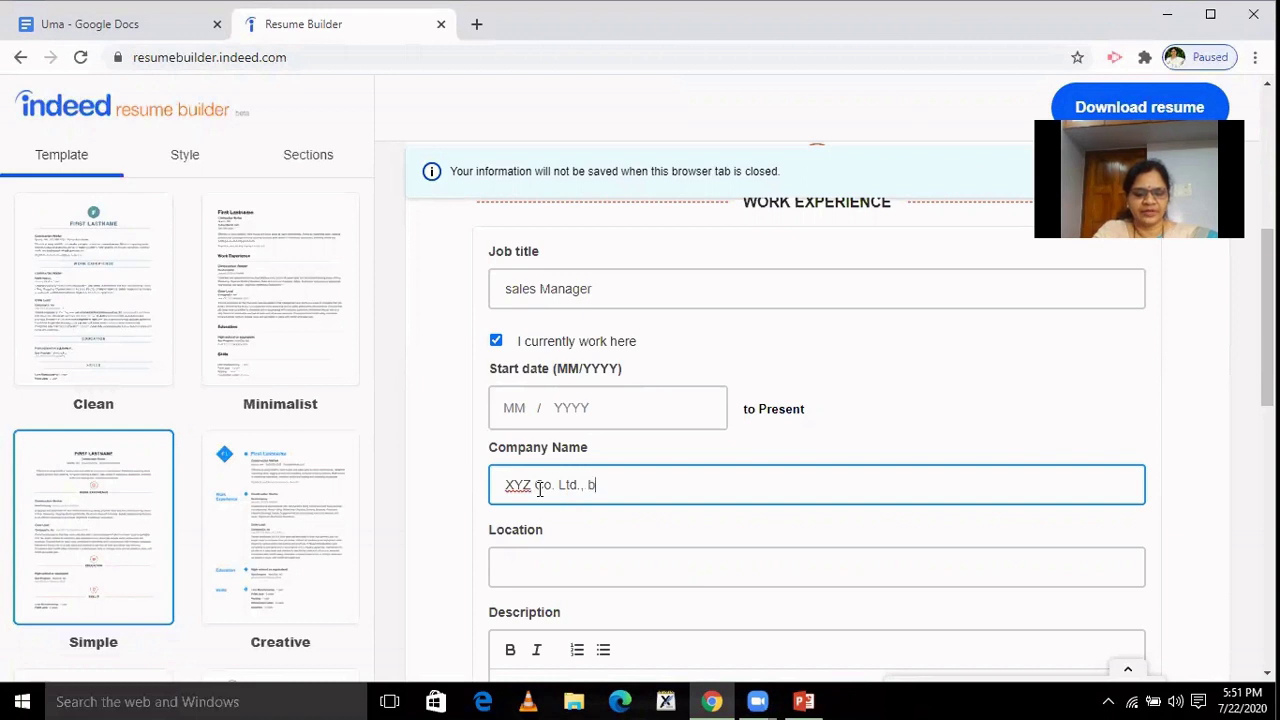
{"action": "type", "text": "angalo"}
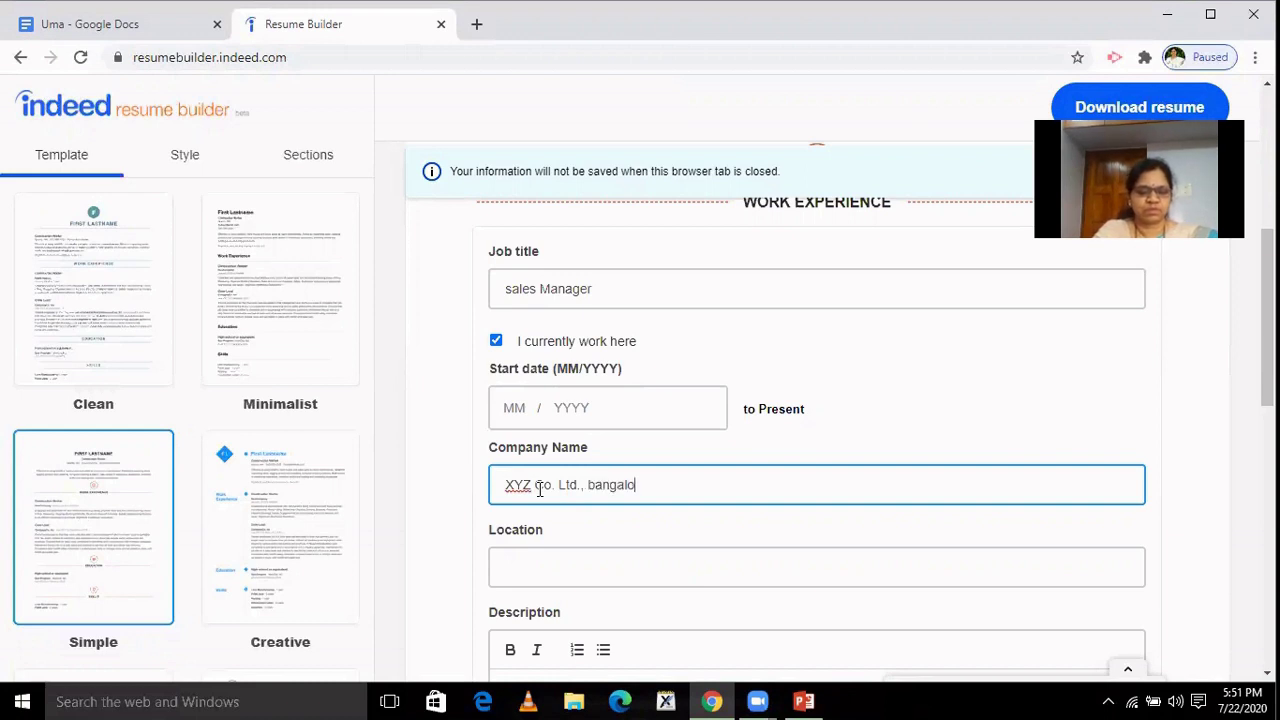
{"action": "type", "text": "re"}
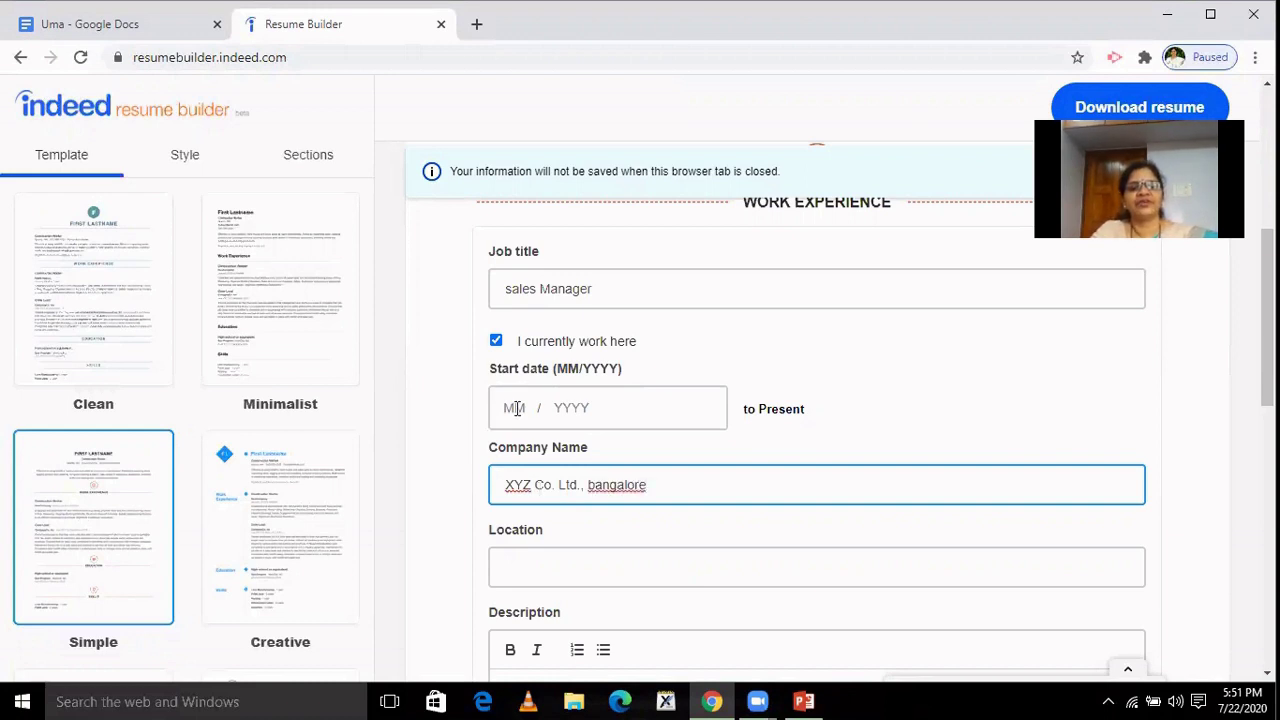
{"action": "left_click", "coordinate": [517, 408]}
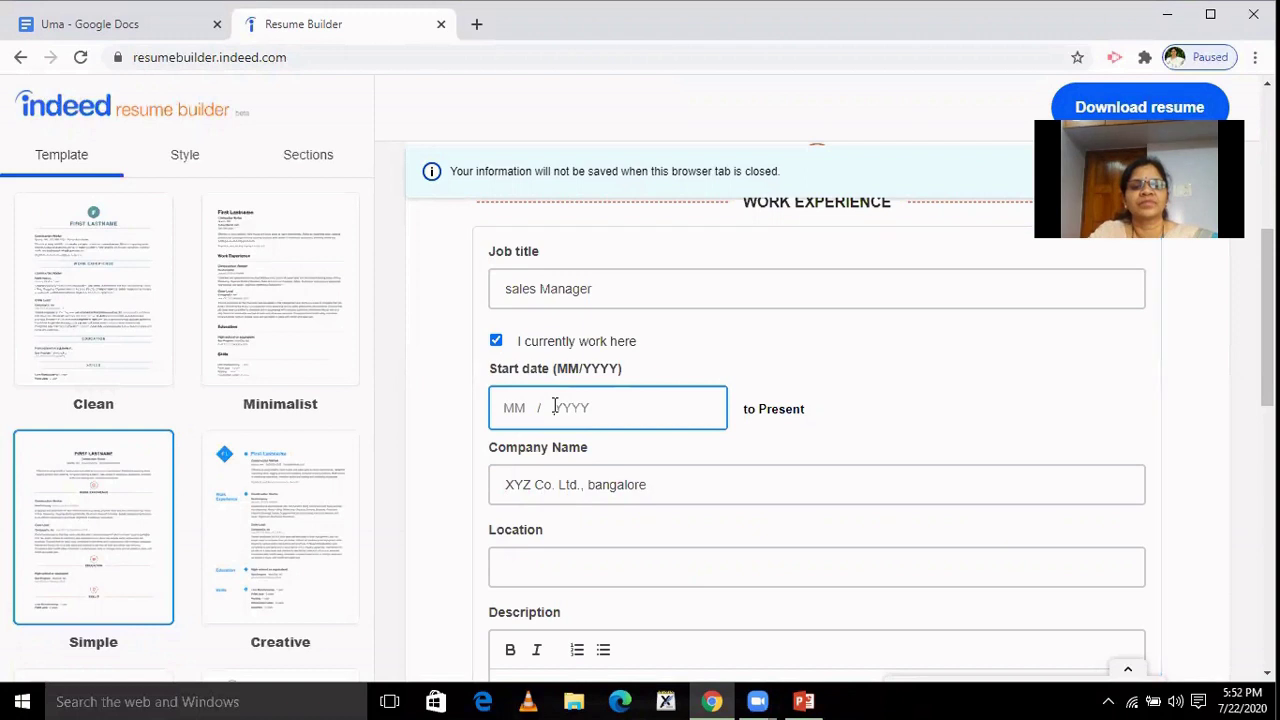
{"action": "type", "text": "20"}
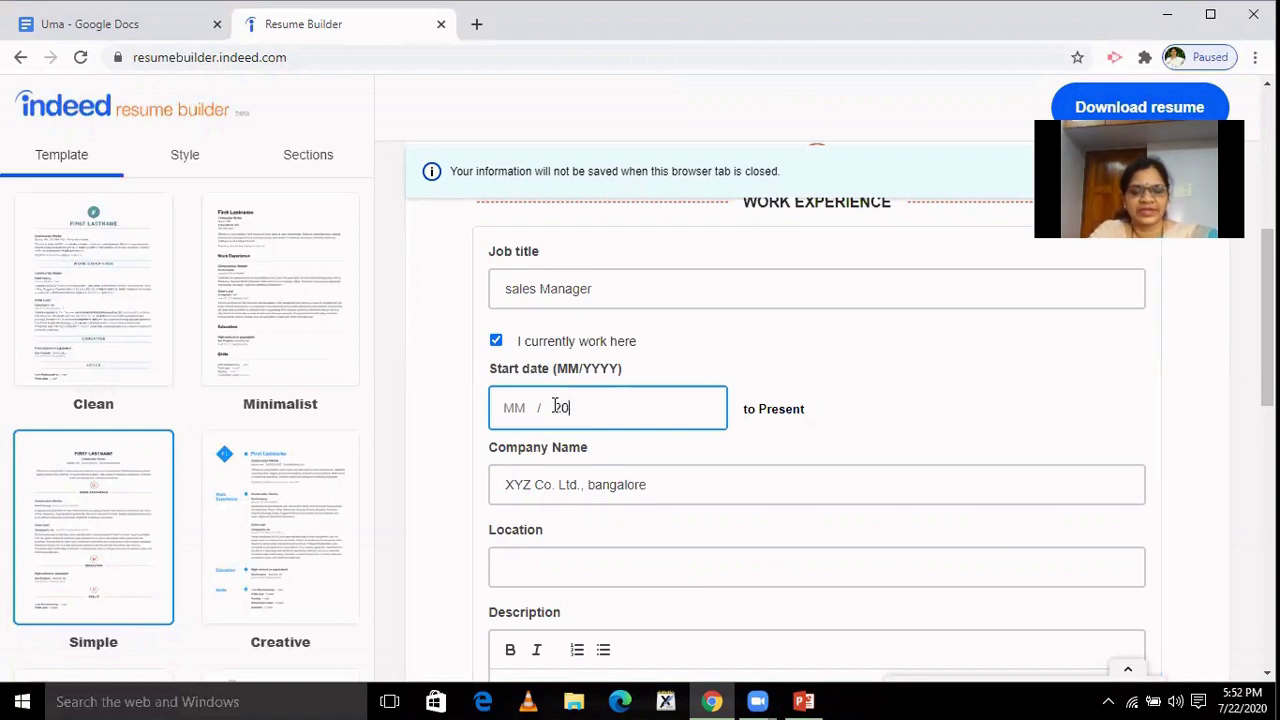
{"action": "type", "text": "19"}
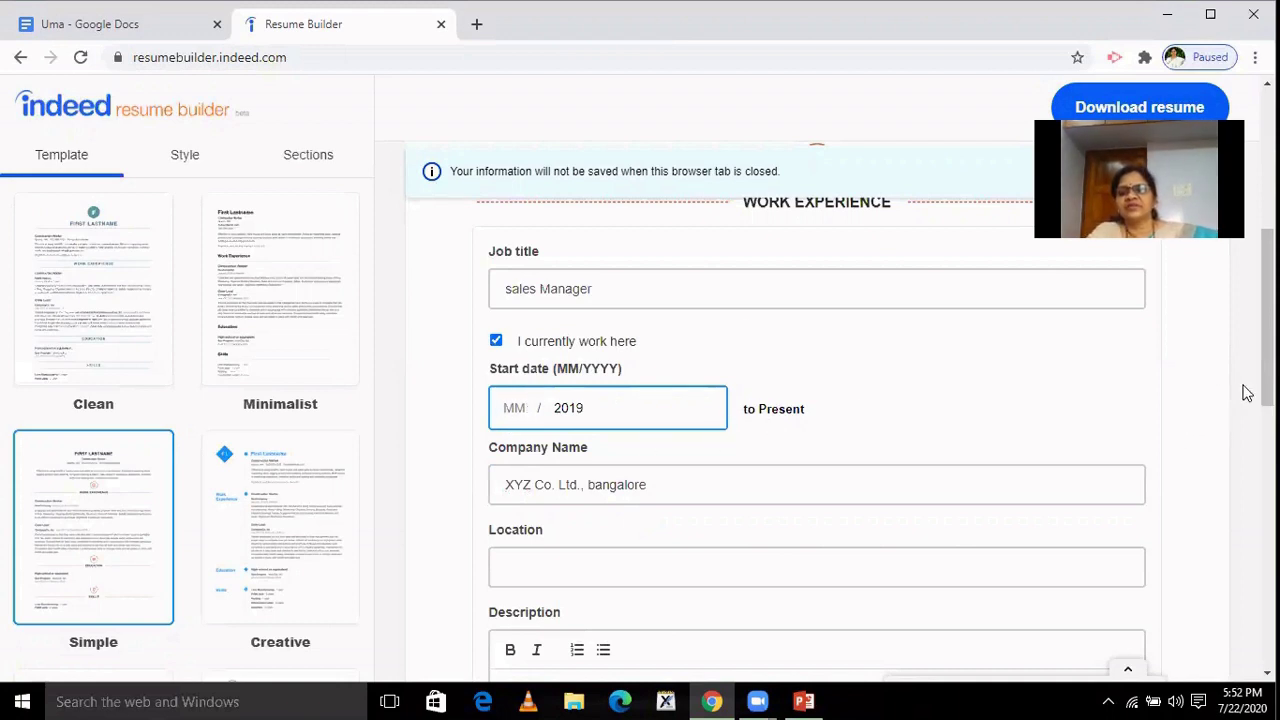
{"action": "scroll", "coordinate": [1247, 393], "scroll_direction": "down", "scroll_amount": 2}
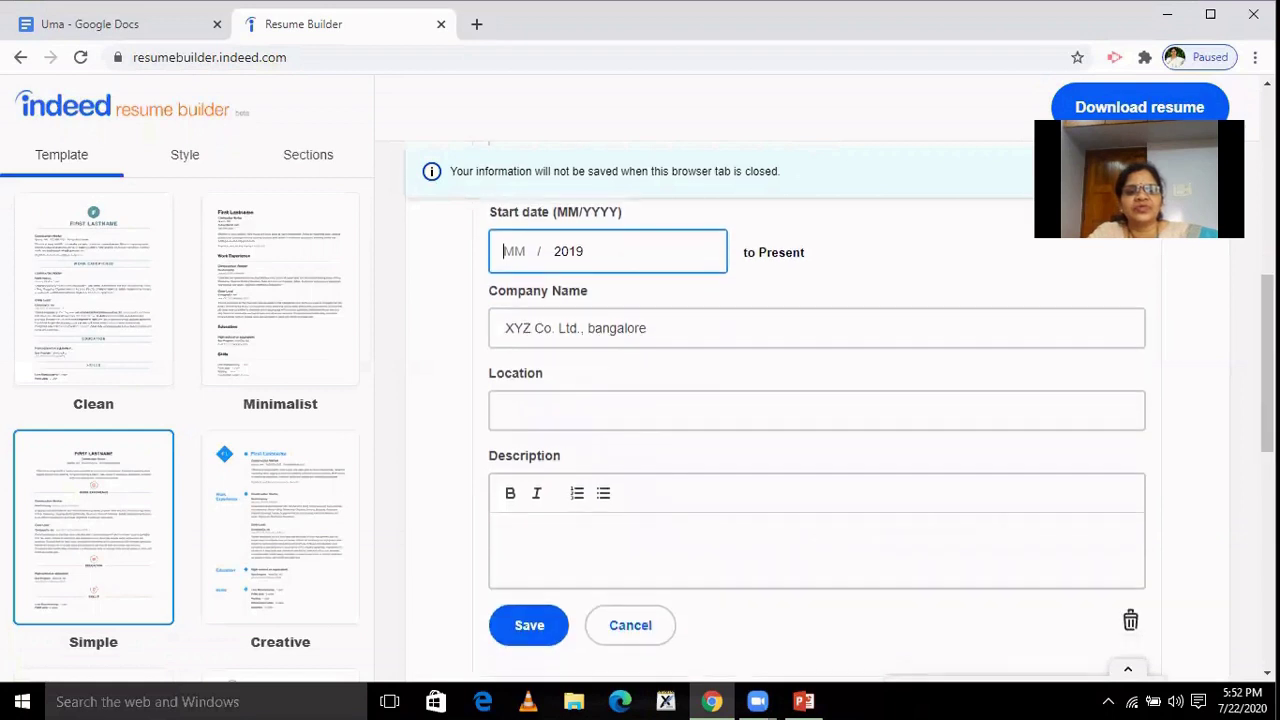
Move 'bangalore' from the company name into Location, capitalized as 'Bangalore'.
{"action": "left_click", "coordinate": [798, 412]}
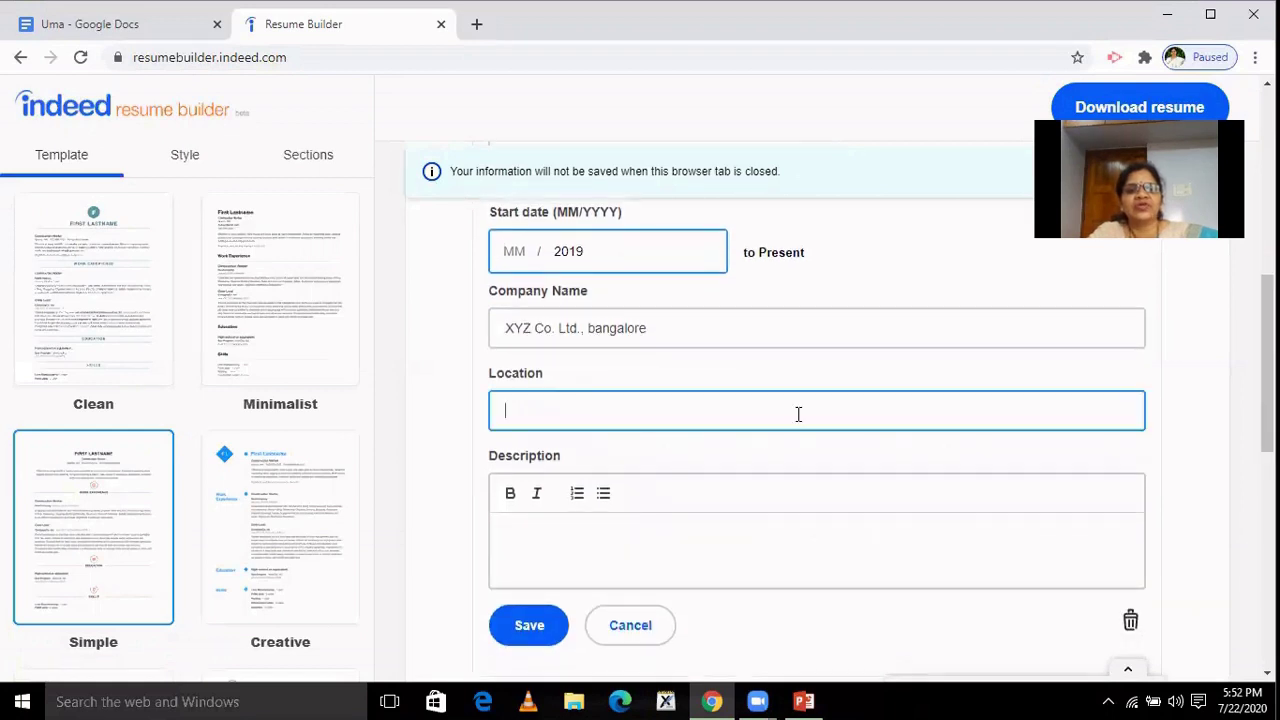
{"action": "double_click", "coordinate": [591, 328]}
{"action": "key", "text": "ctrl+x"}
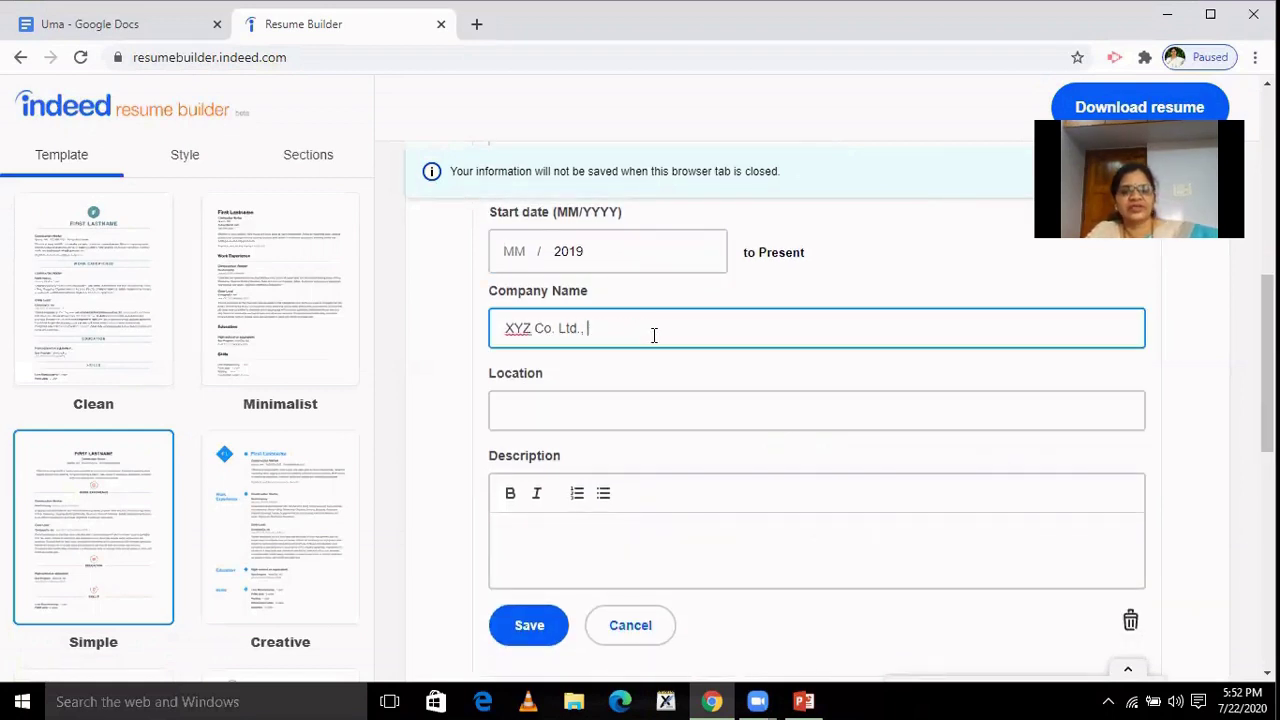
{"action": "left_click", "coordinate": [595, 406]}
{"action": "key", "text": "ctrl+v"}
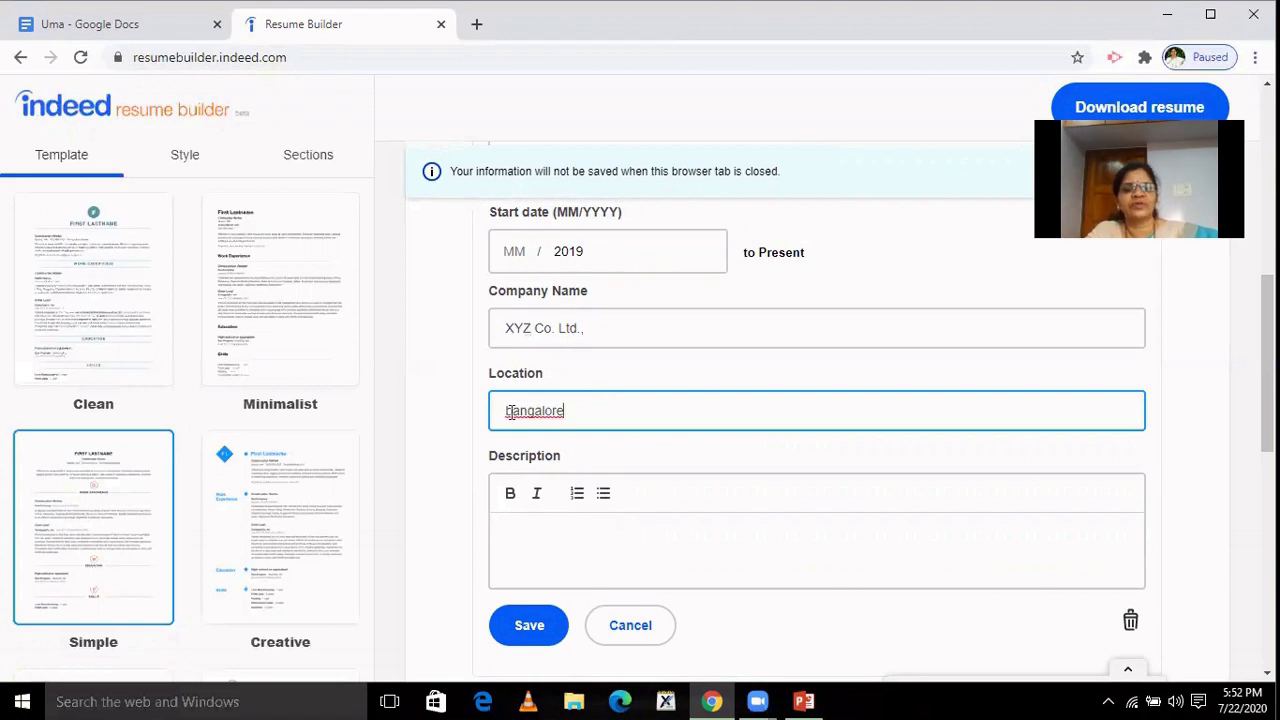
{"action": "left_click", "coordinate": [510, 413]}
{"action": "key", "text": "BackSpace"}
{"action": "type", "text": "B"}
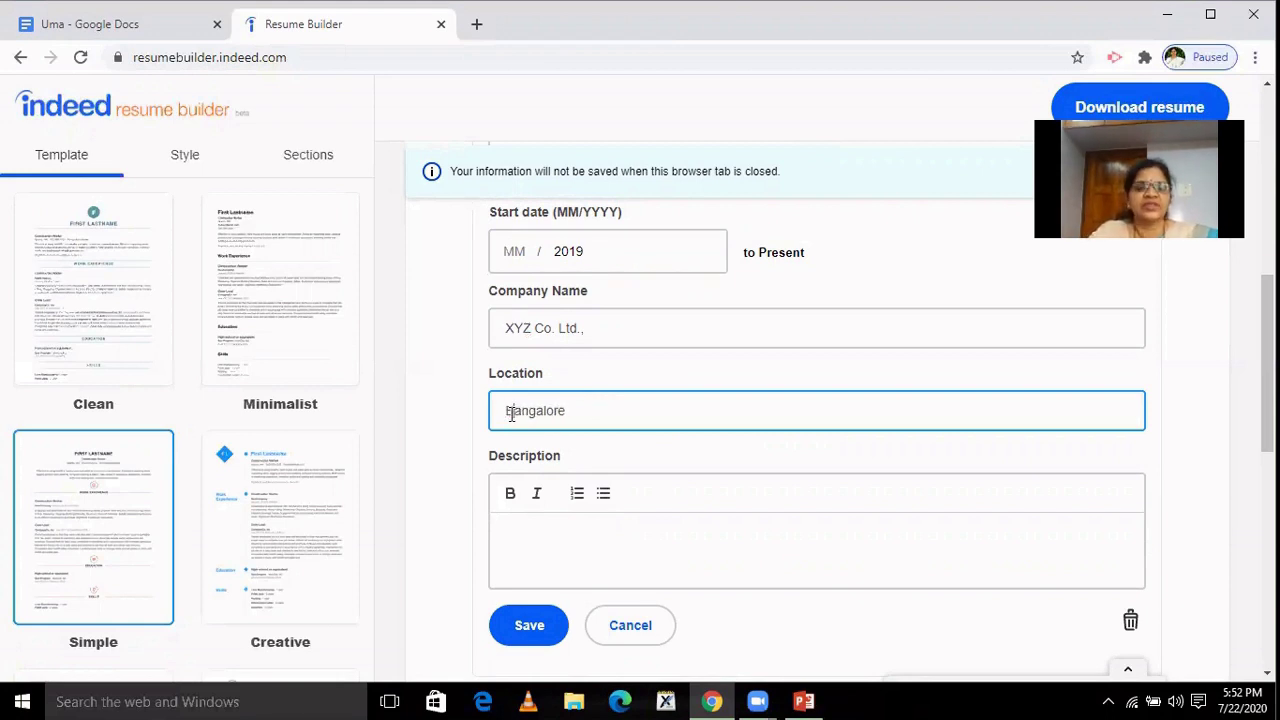
{"action": "scroll", "coordinate": [960, 360], "scroll_direction": "down", "scroll_amount": 2}
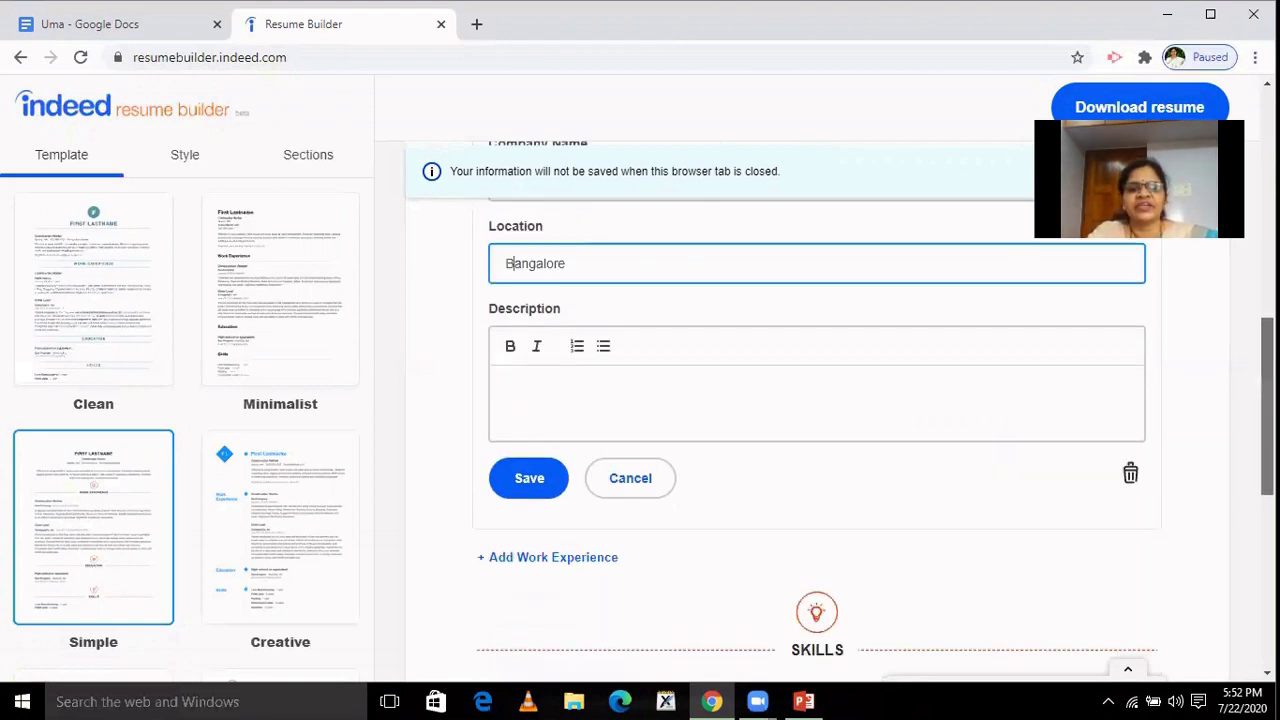
Enter 'Managed the team and increased the sales by 150 %' as the sales manager description and save.
{"action": "left_click", "coordinate": [697, 395]}
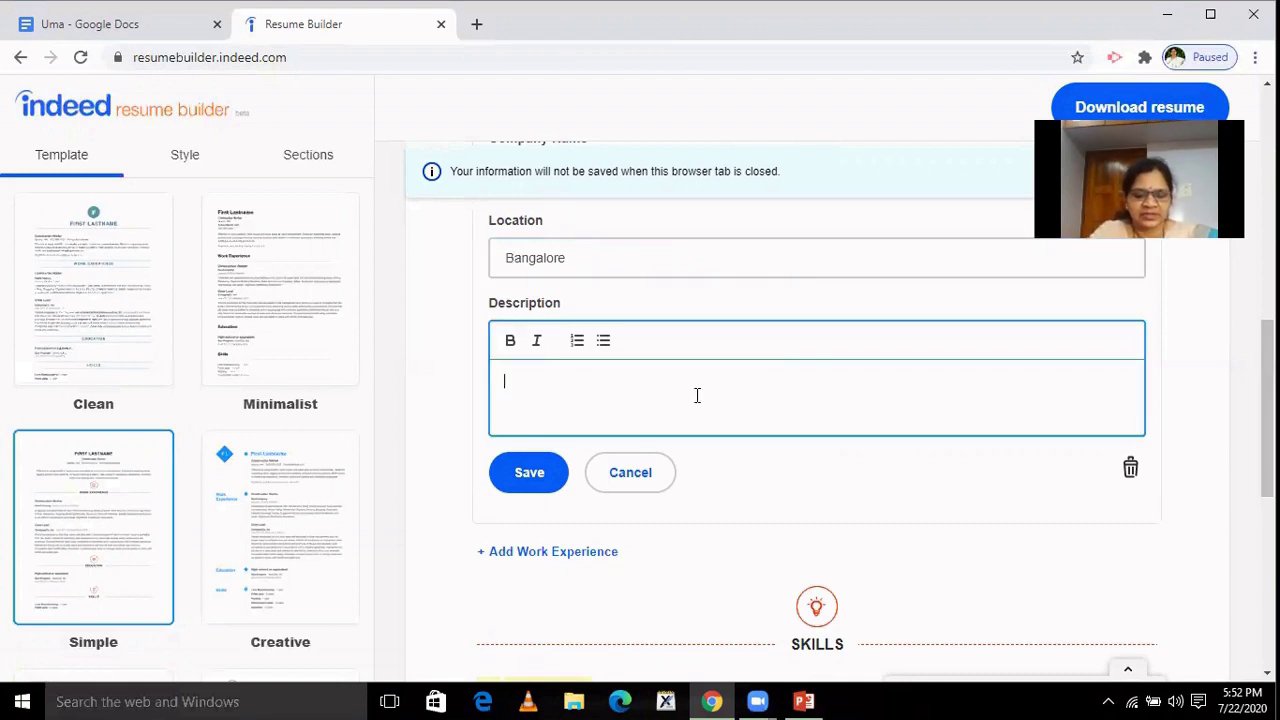
{"action": "type", "text": "n"}
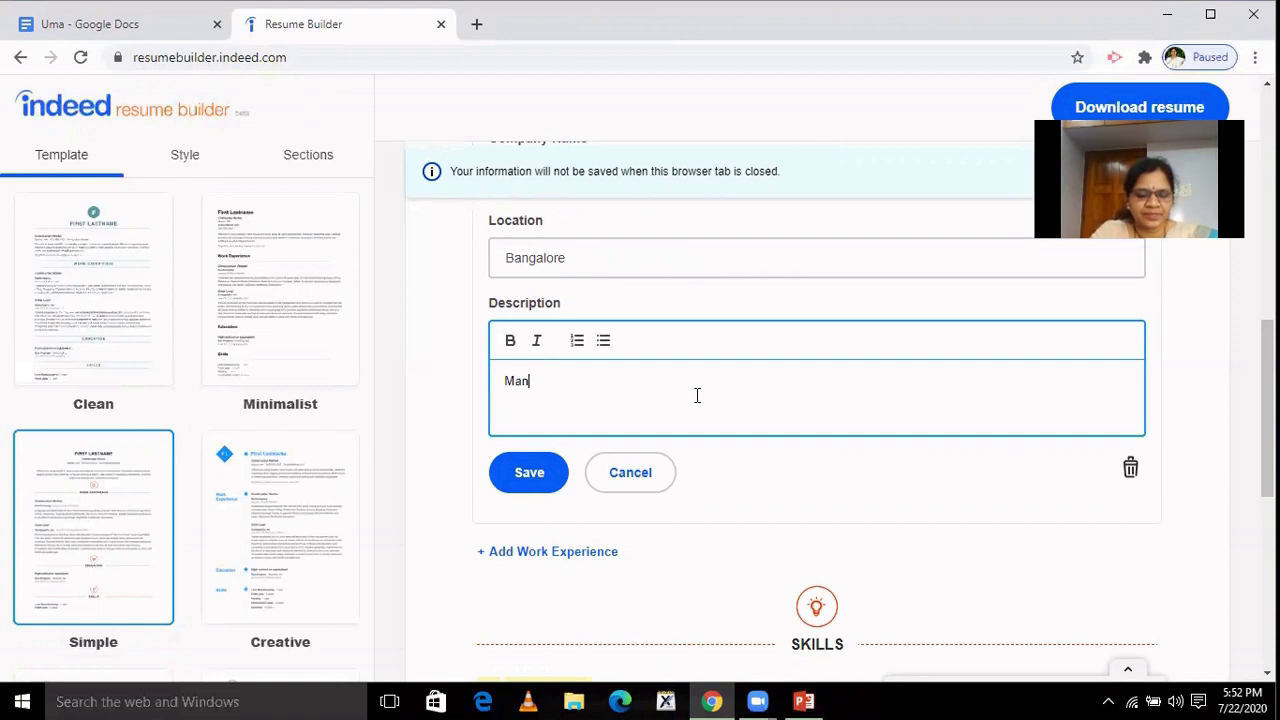
{"action": "type", "text": "aged t"}
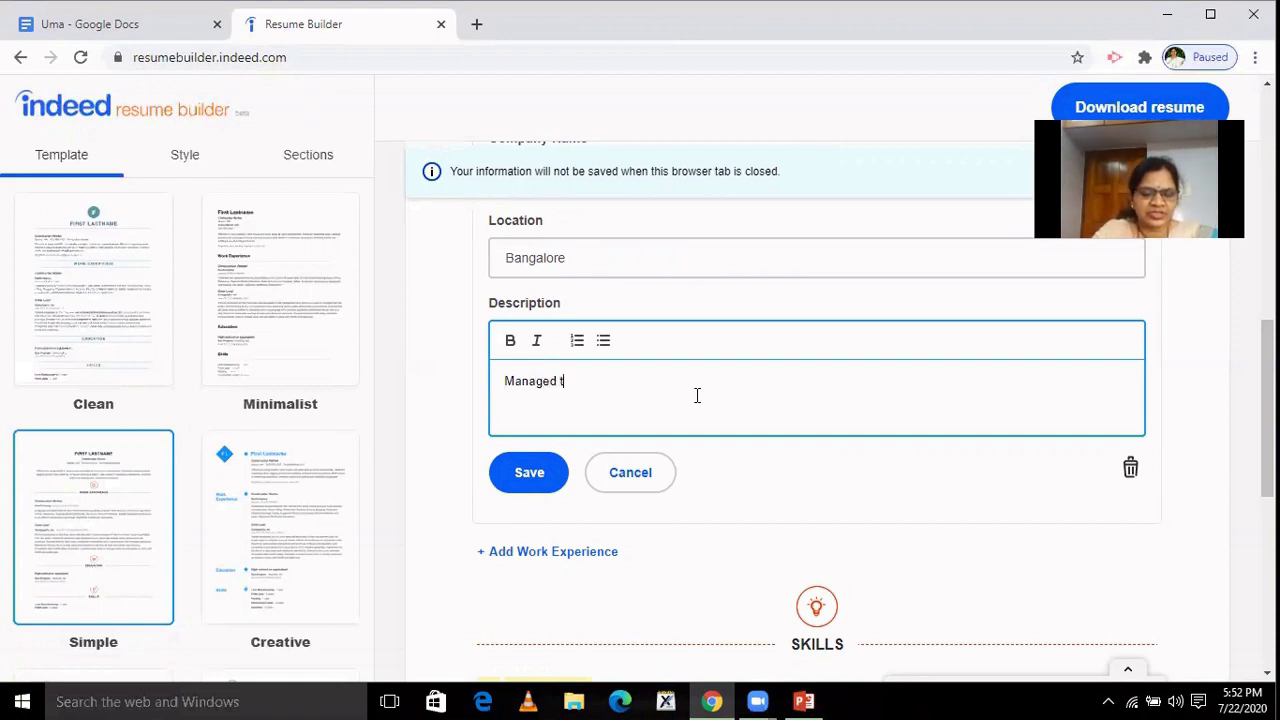
{"action": "type", "text": "he tea"}
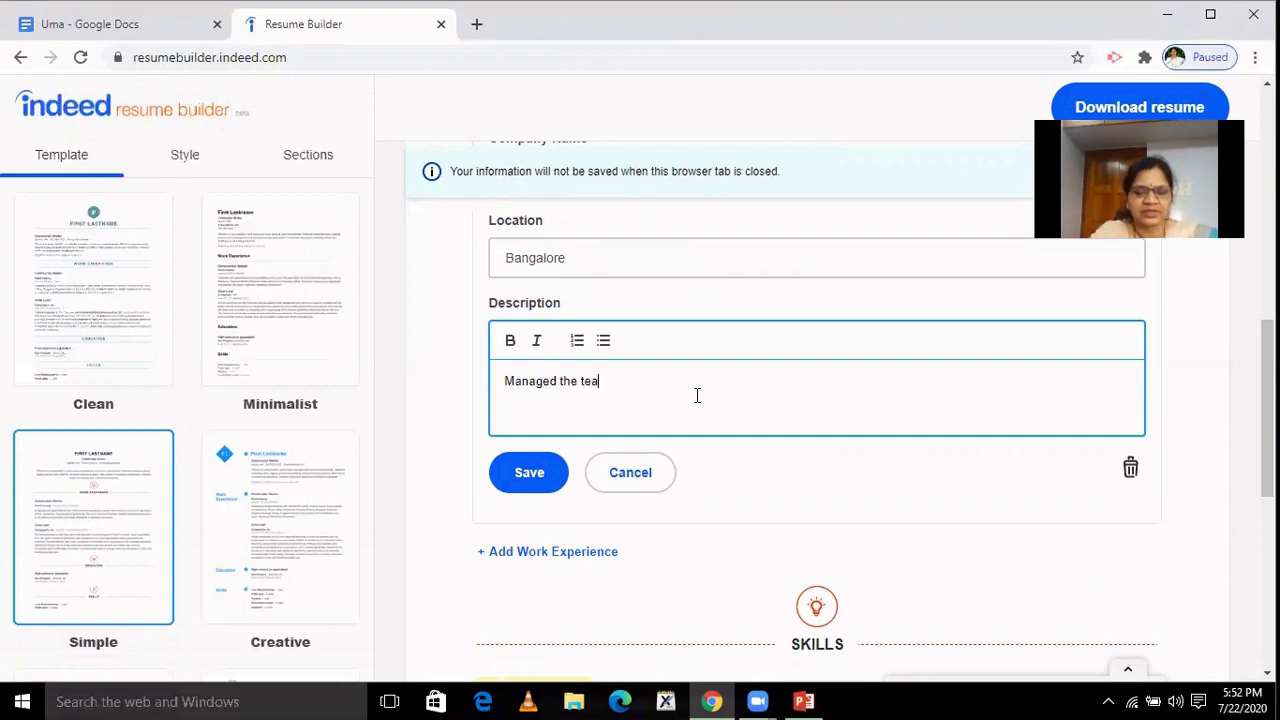
{"action": "type", "text": "m and in"}
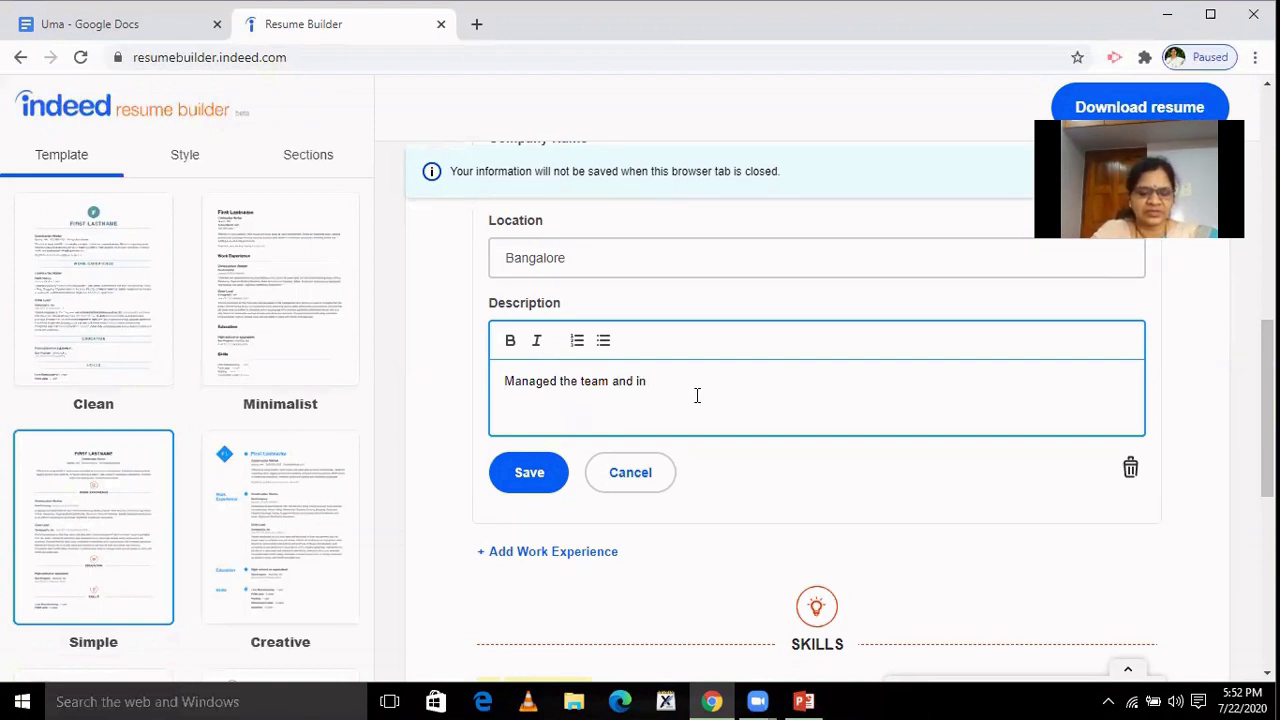
{"action": "type", "text": "creased "}
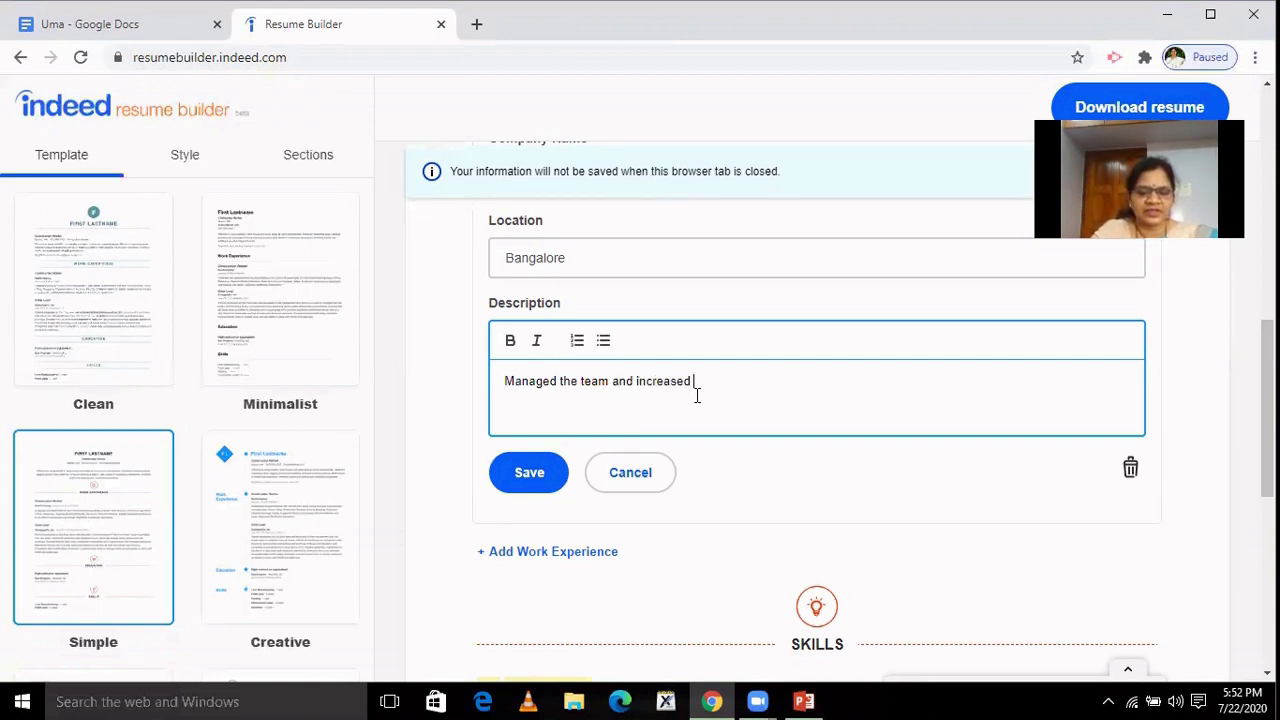
{"action": "type", "text": "the sal"}
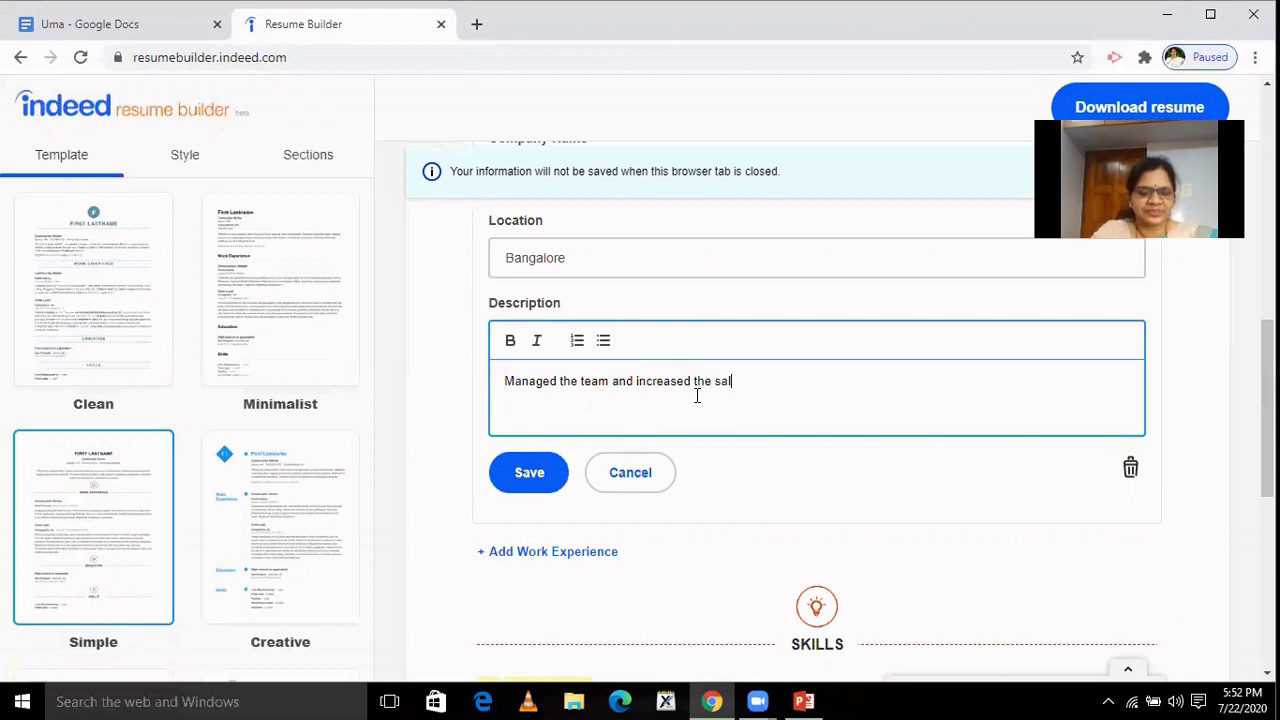
{"action": "type", "text": "es by "}
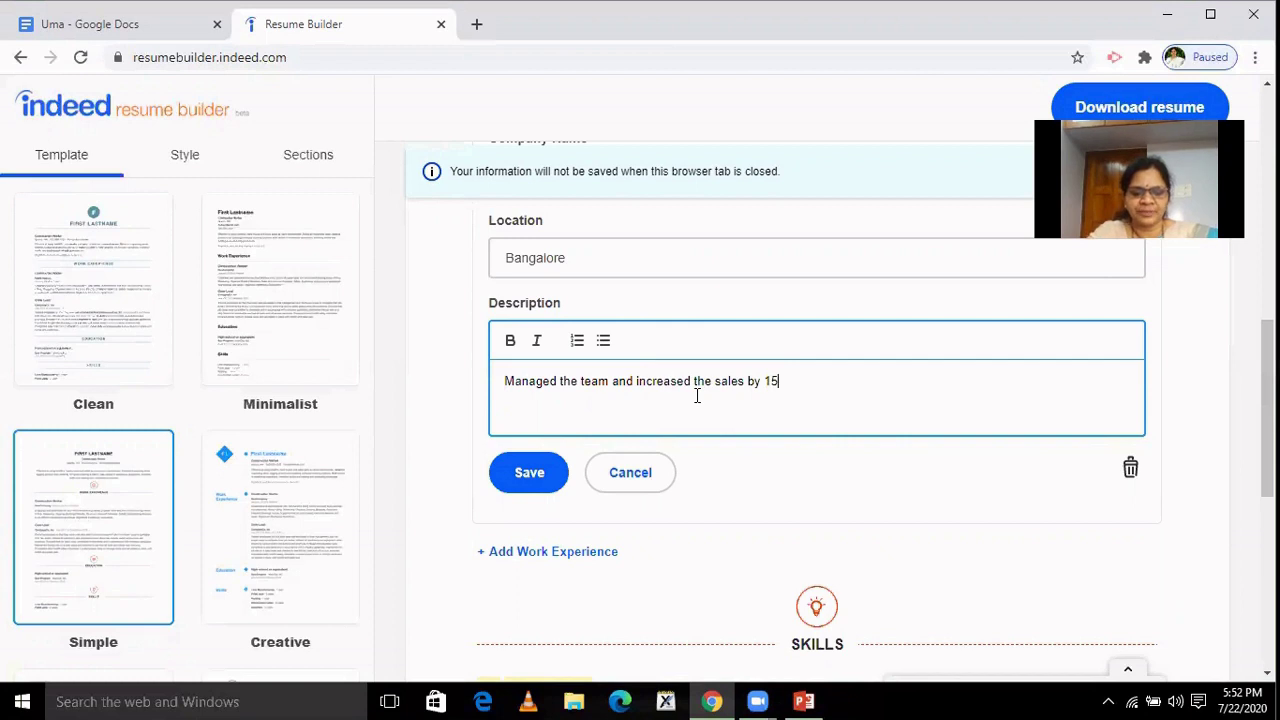
{"action": "type", "text": "150 %"}
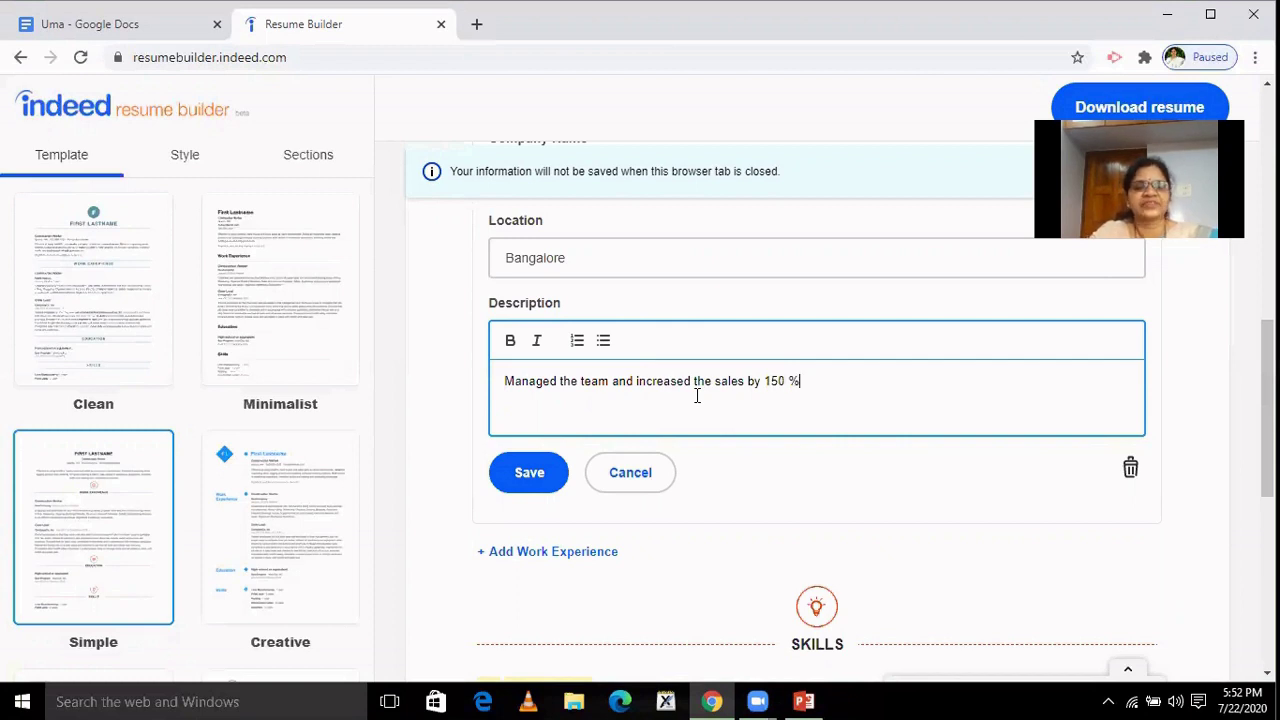
{"action": "left_click", "coordinate": [557, 482]}
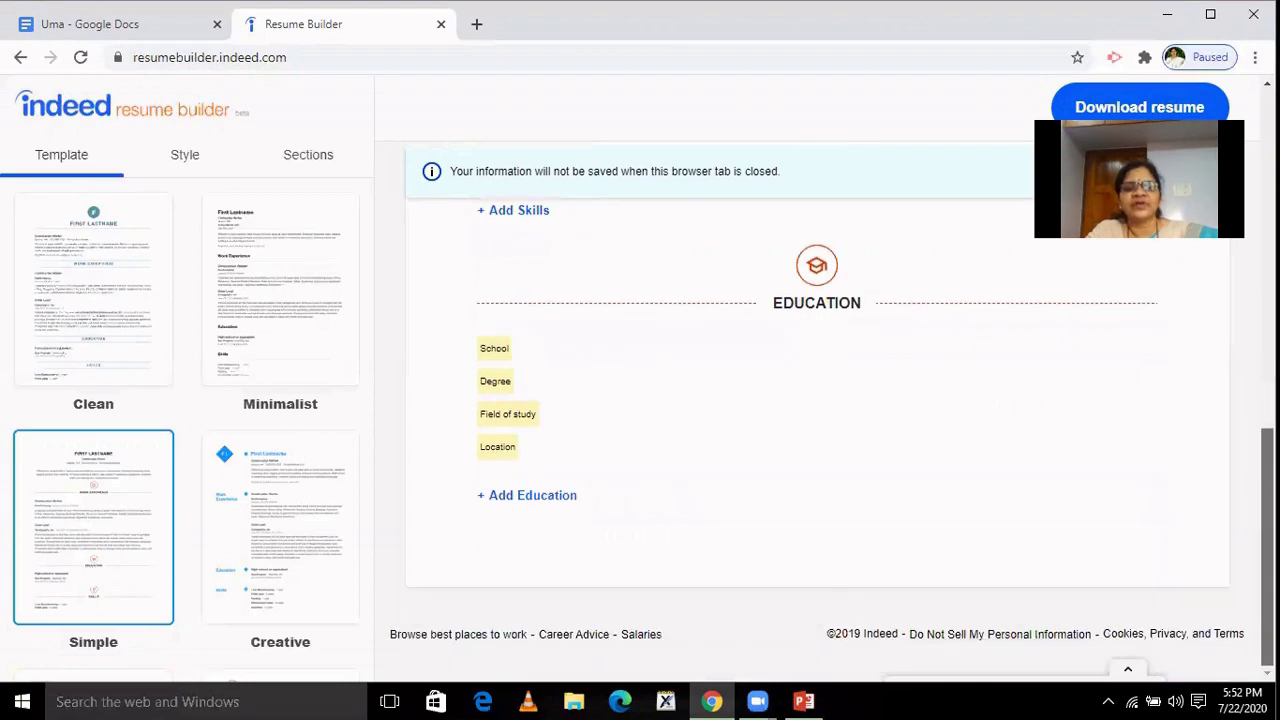
{"action": "scroll", "coordinate": [816, 430], "scroll_direction": "up", "scroll_amount": 5}
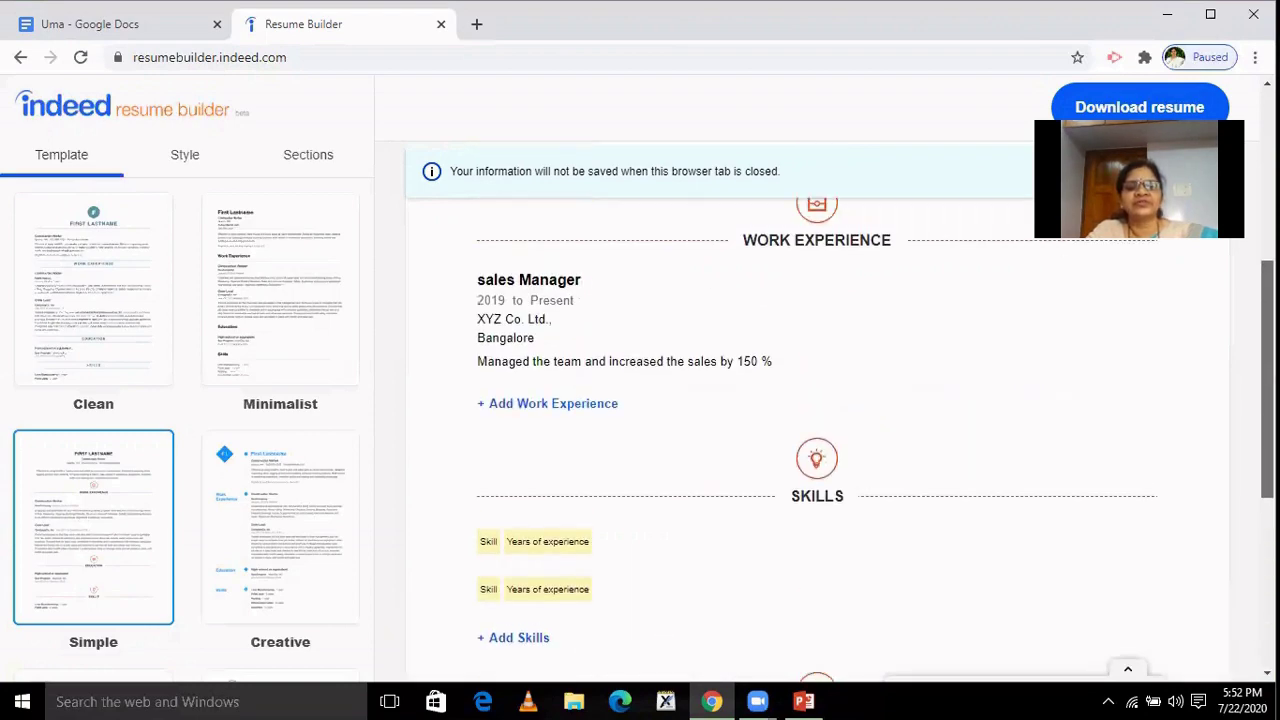
{"action": "scroll", "coordinate": [816, 430], "scroll_direction": "down", "scroll_amount": 2}
{"action": "scroll", "coordinate": [816, 430], "scroll_direction": "up", "scroll_amount": 1}
{"action": "scroll", "coordinate": [816, 430], "scroll_direction": "down", "scroll_amount": 1}
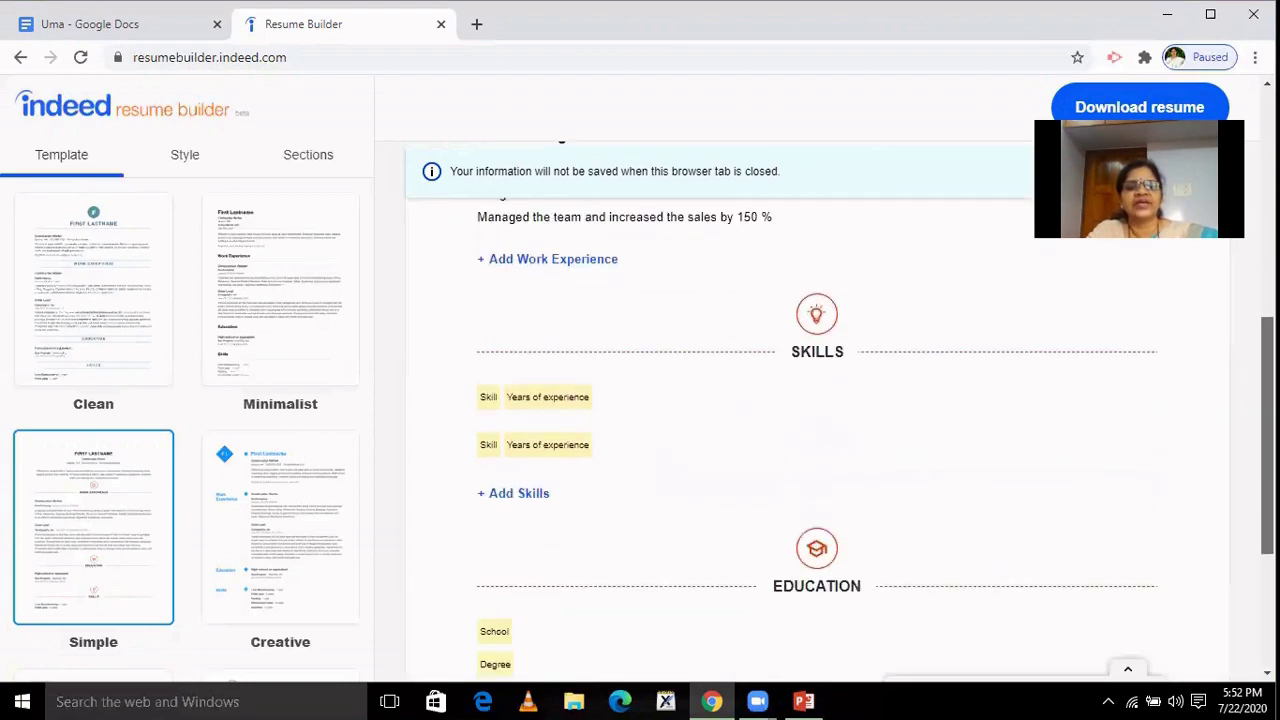
{"action": "scroll", "coordinate": [816, 430], "scroll_direction": "up", "scroll_amount": 2}
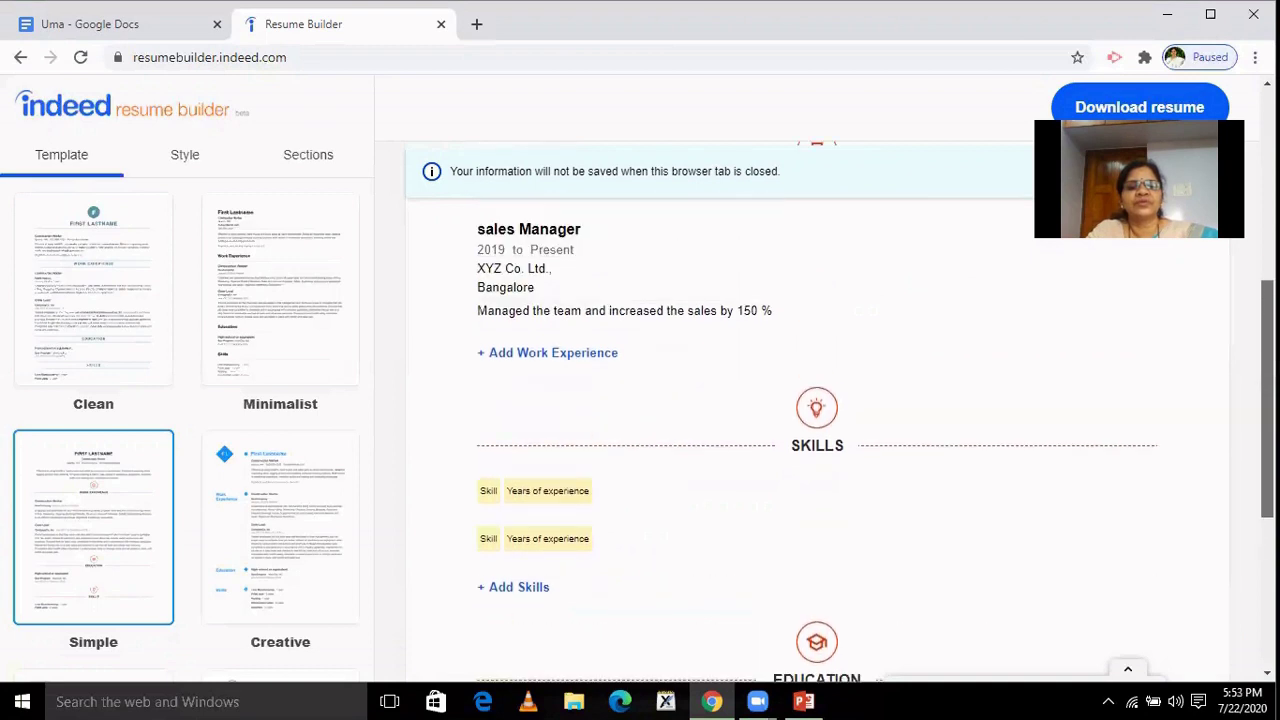
{"action": "scroll", "coordinate": [816, 430], "scroll_direction": "up", "scroll_amount": 2}
{"action": "scroll", "coordinate": [816, 430], "scroll_direction": "down", "scroll_amount": 5}
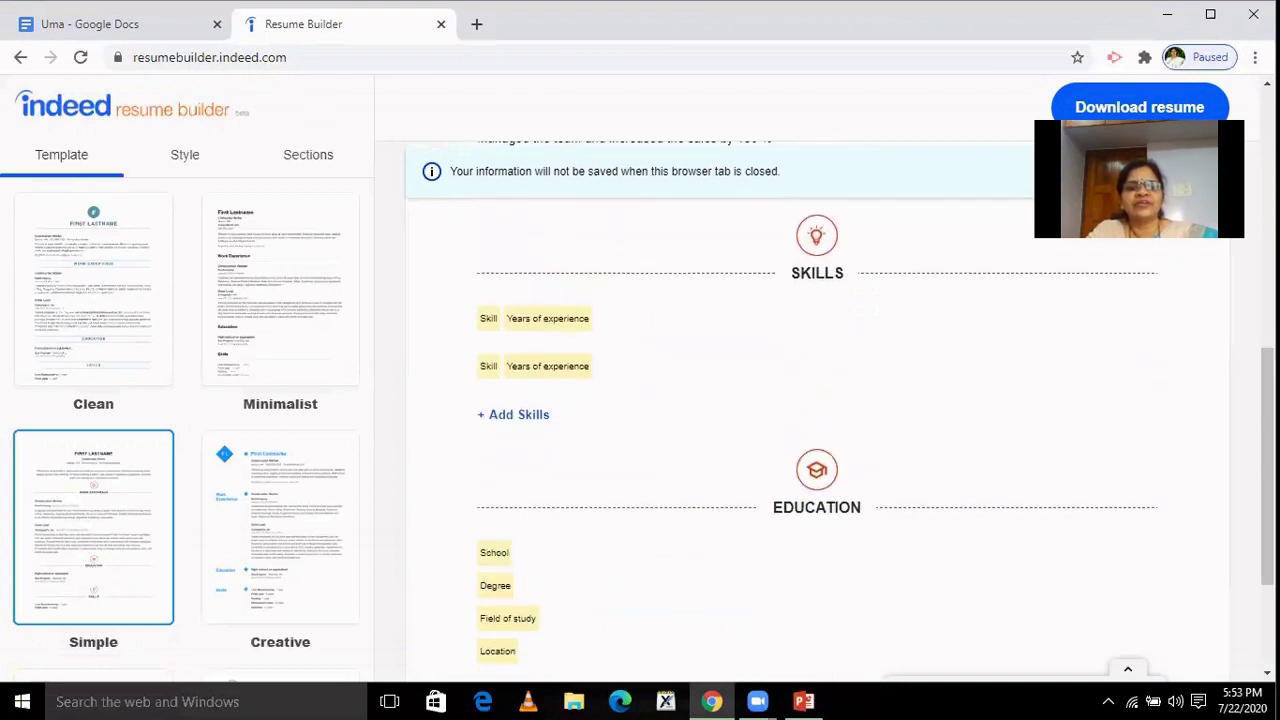
Fill the first skill as Computer skills with 2 years of experience and save it.
{"action": "left_click", "coordinate": [545, 330]}
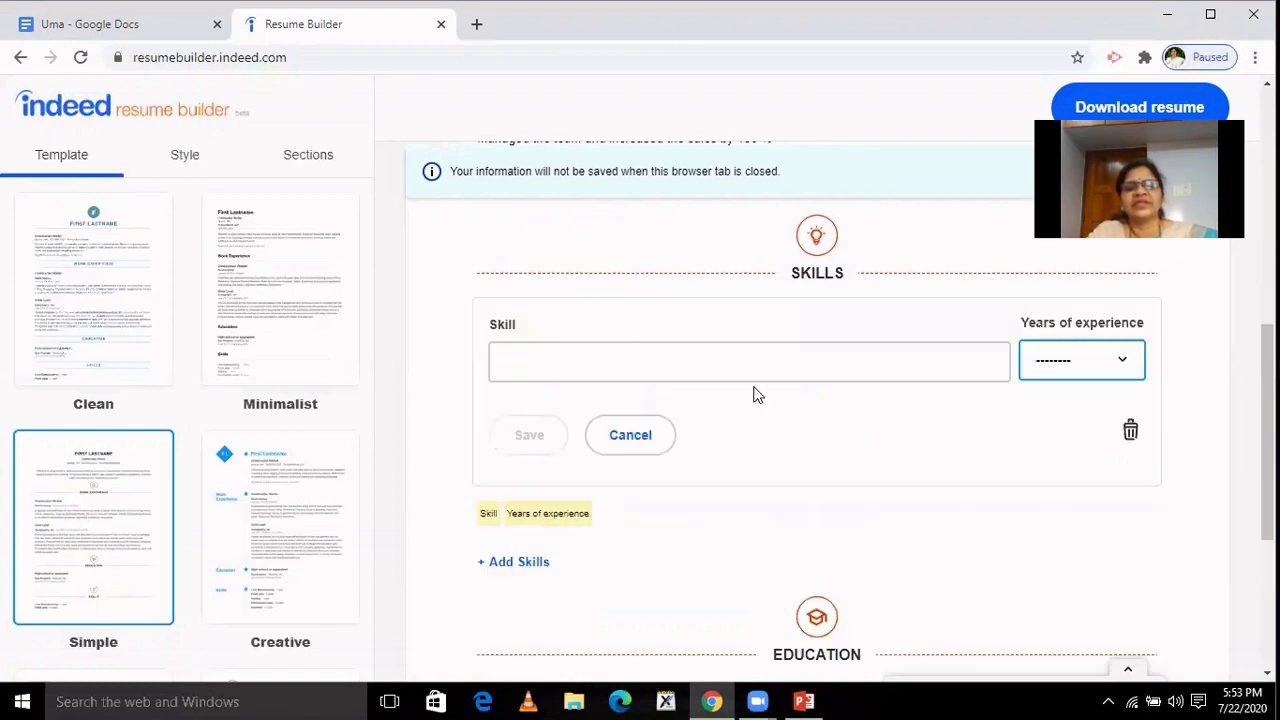
{"action": "left_click", "coordinate": [1127, 362]}
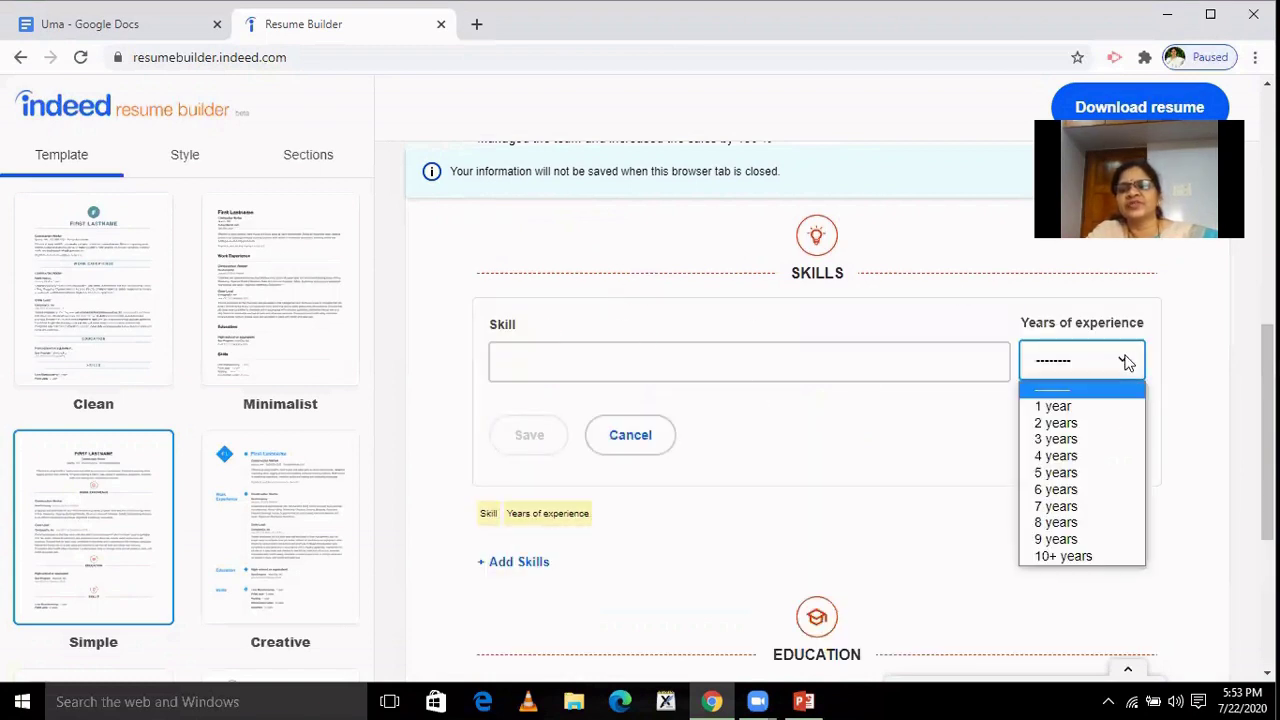
{"action": "left_click", "coordinate": [1066, 424]}
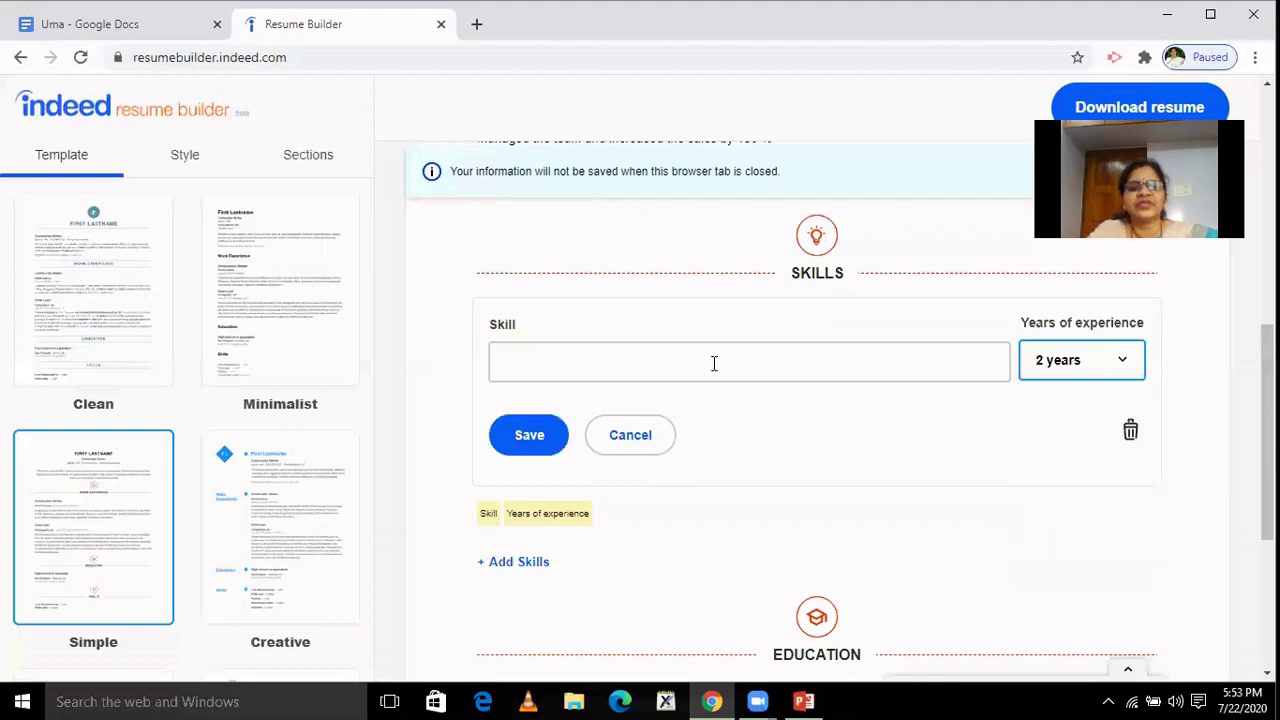
{"action": "left_click", "coordinate": [714, 363]}
{"action": "type", "text": "C"}
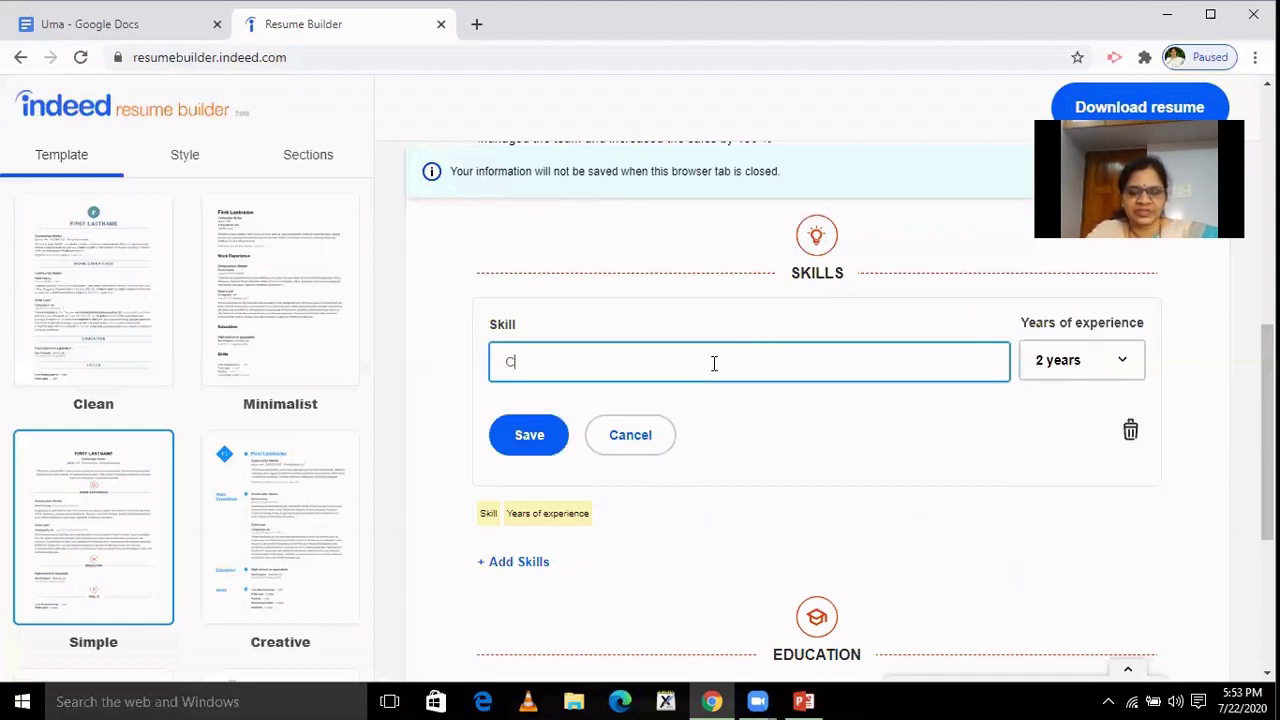
{"action": "type", "text": "omput"}
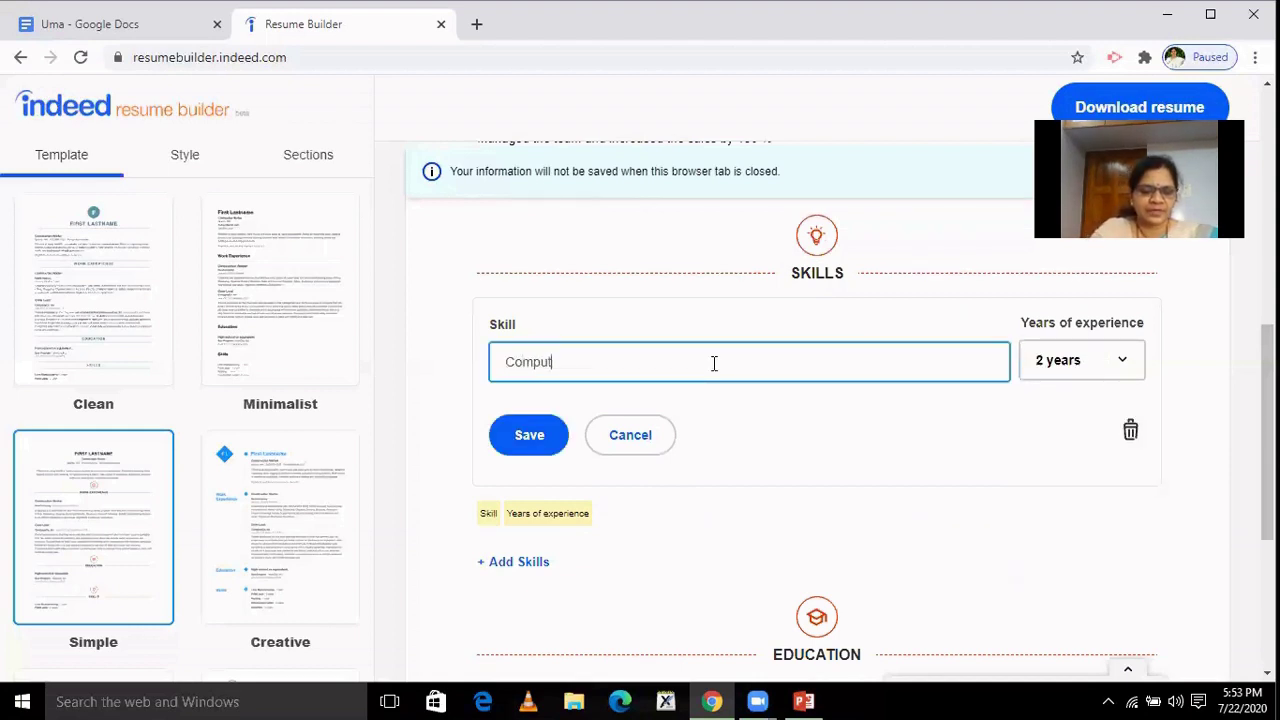
{"action": "type", "text": "er s"}
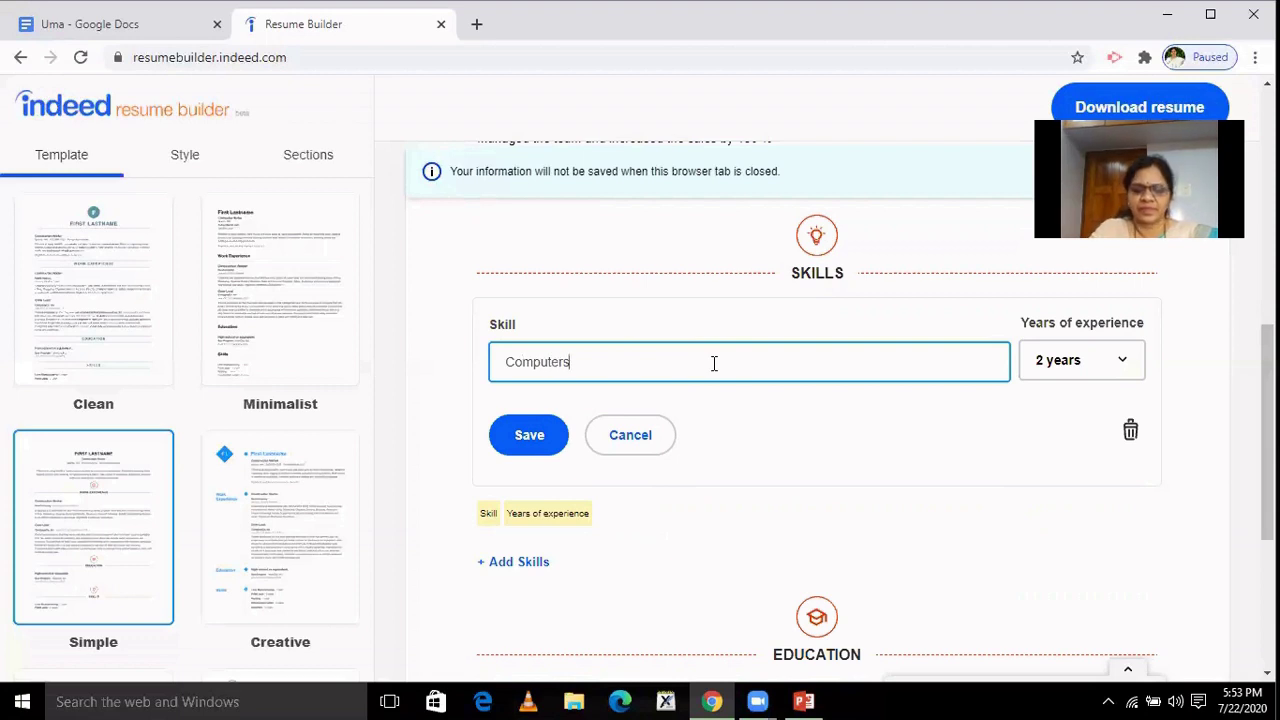
{"action": "key", "text": "BackSpace"}
{"action": "type", "text": "skills"}
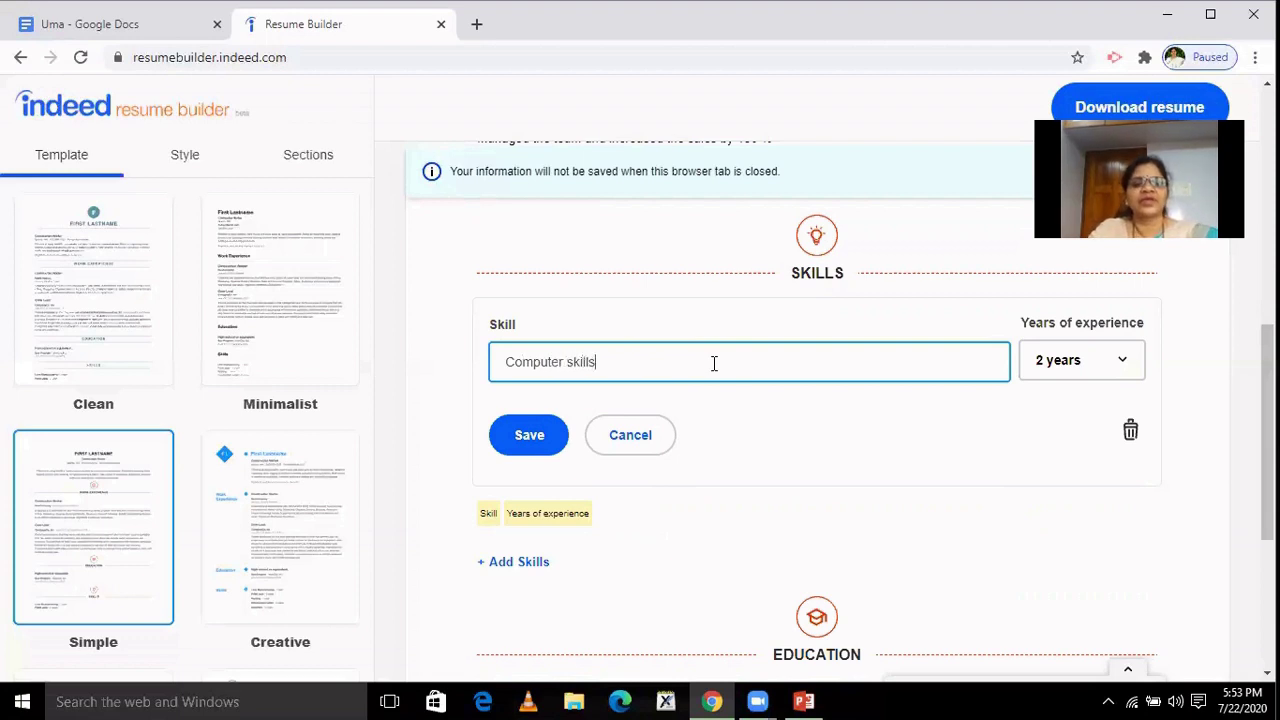
{"action": "left_click", "coordinate": [521, 438]}
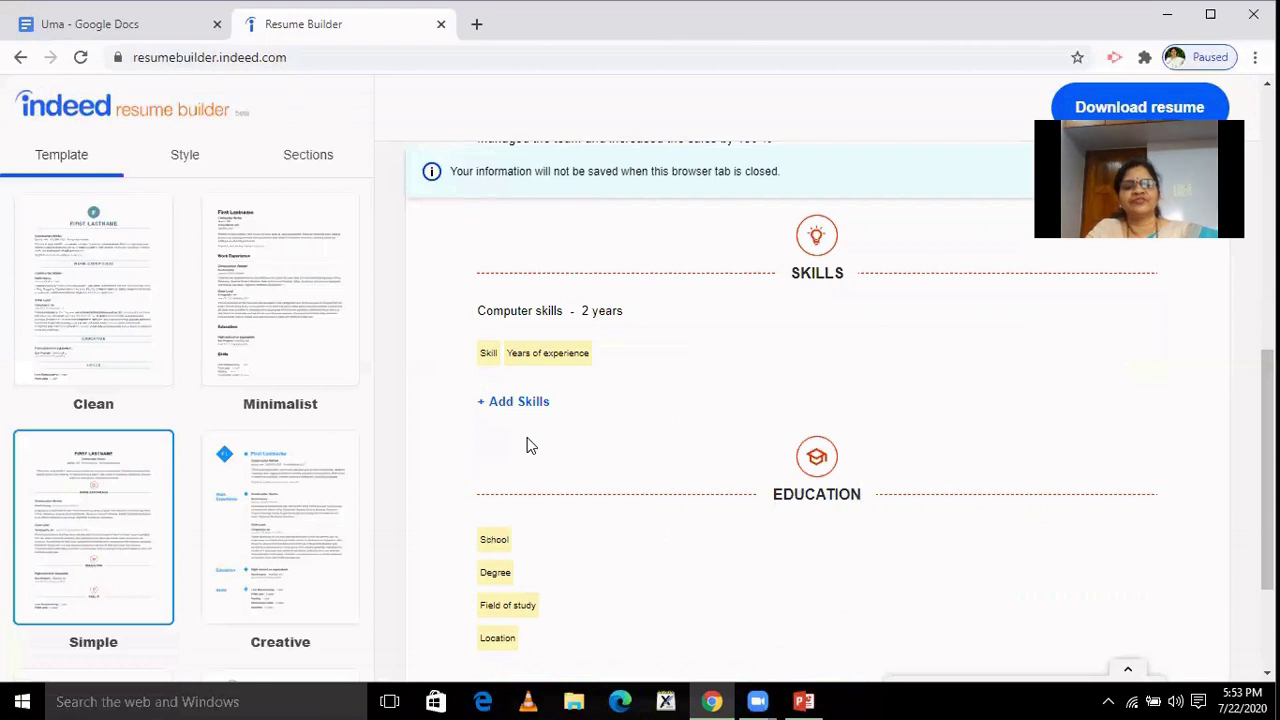
Fill the second skill as Tally with 1 year of experience and save it.
{"action": "left_click", "coordinate": [537, 357]}
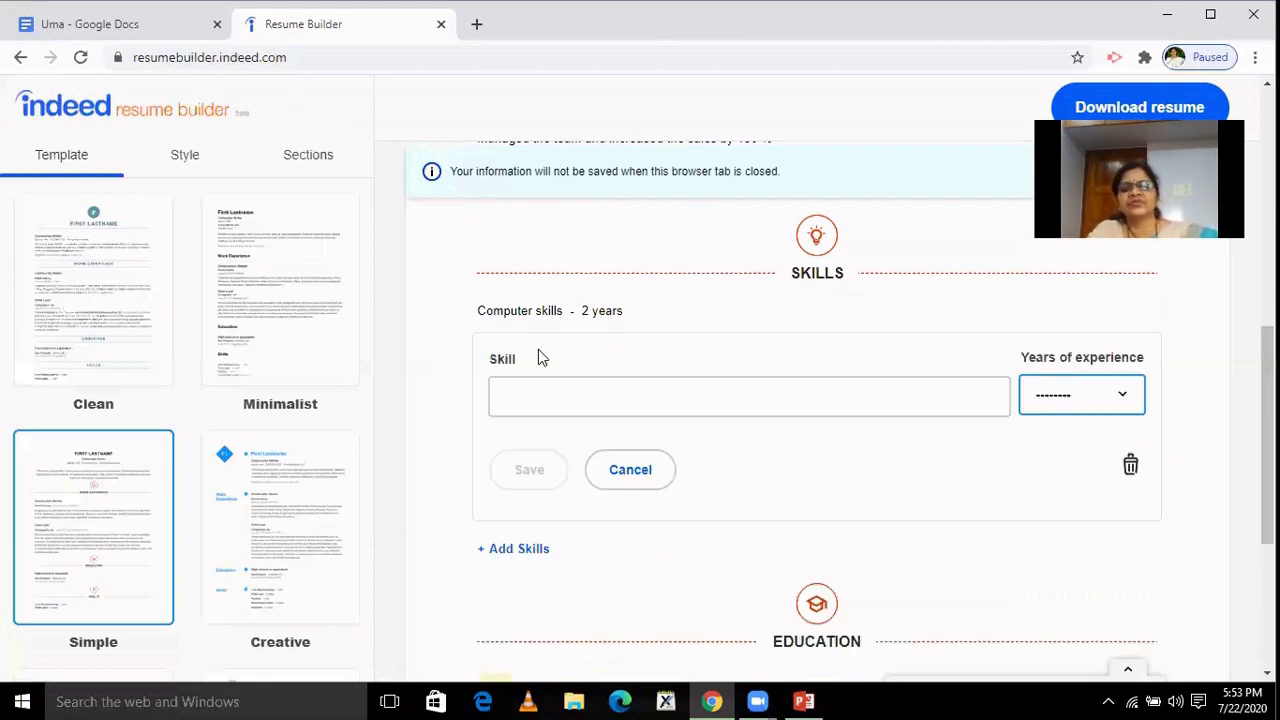
{"action": "left_click", "coordinate": [1120, 393]}
{"action": "left_click", "coordinate": [1070, 440]}
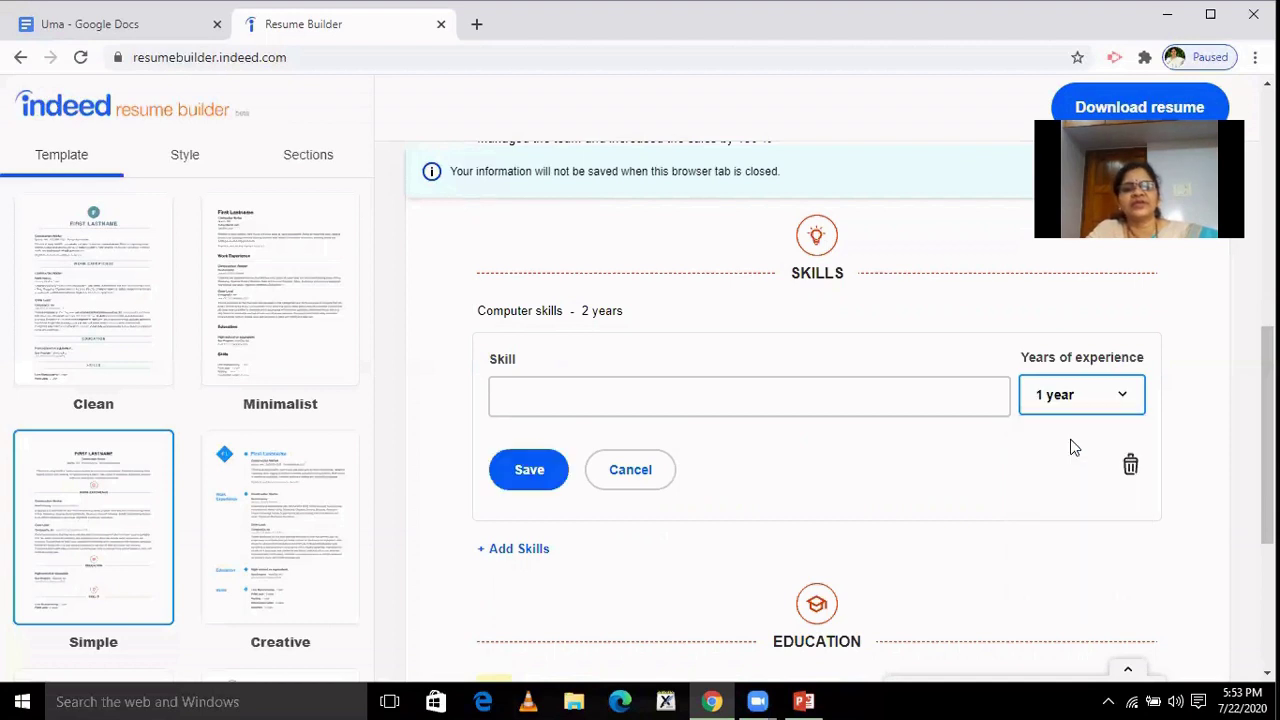
{"action": "left_click", "coordinate": [648, 408]}
{"action": "type", "text": "Tally"}
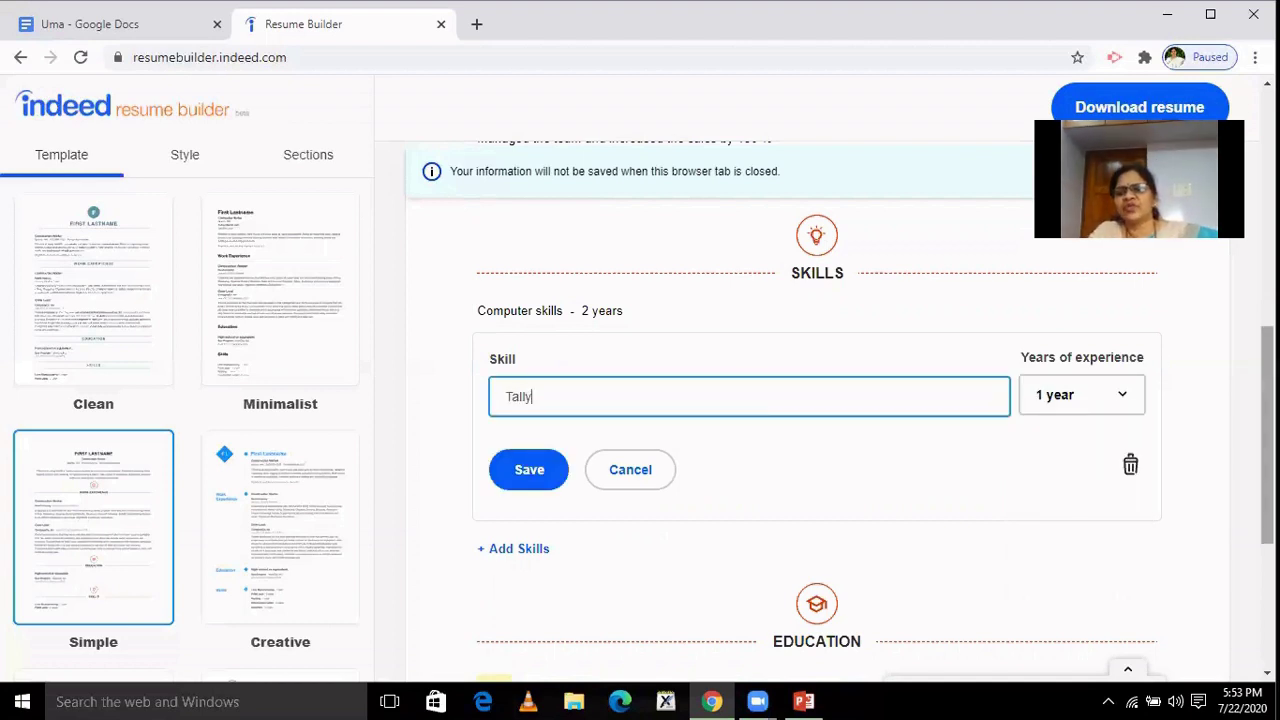
{"action": "scroll", "coordinate": [651, 366], "scroll_direction": "down", "scroll_amount": 1}
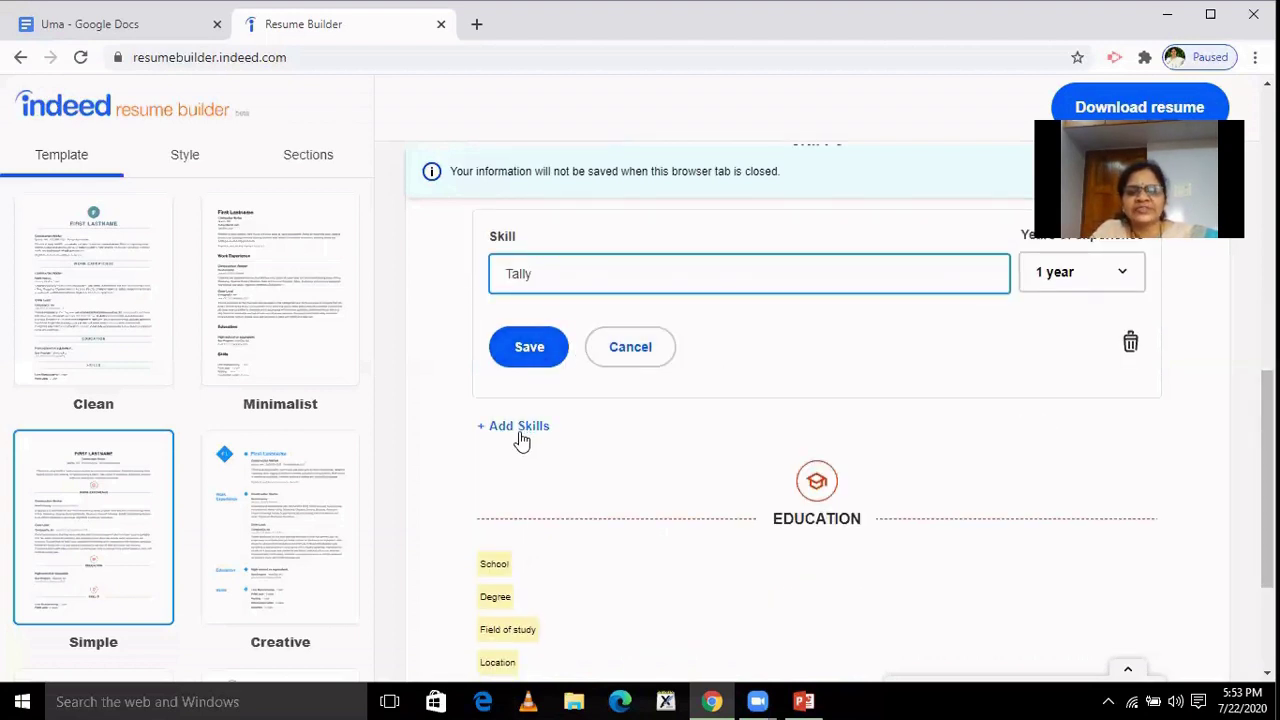
{"action": "left_click", "coordinate": [523, 346]}
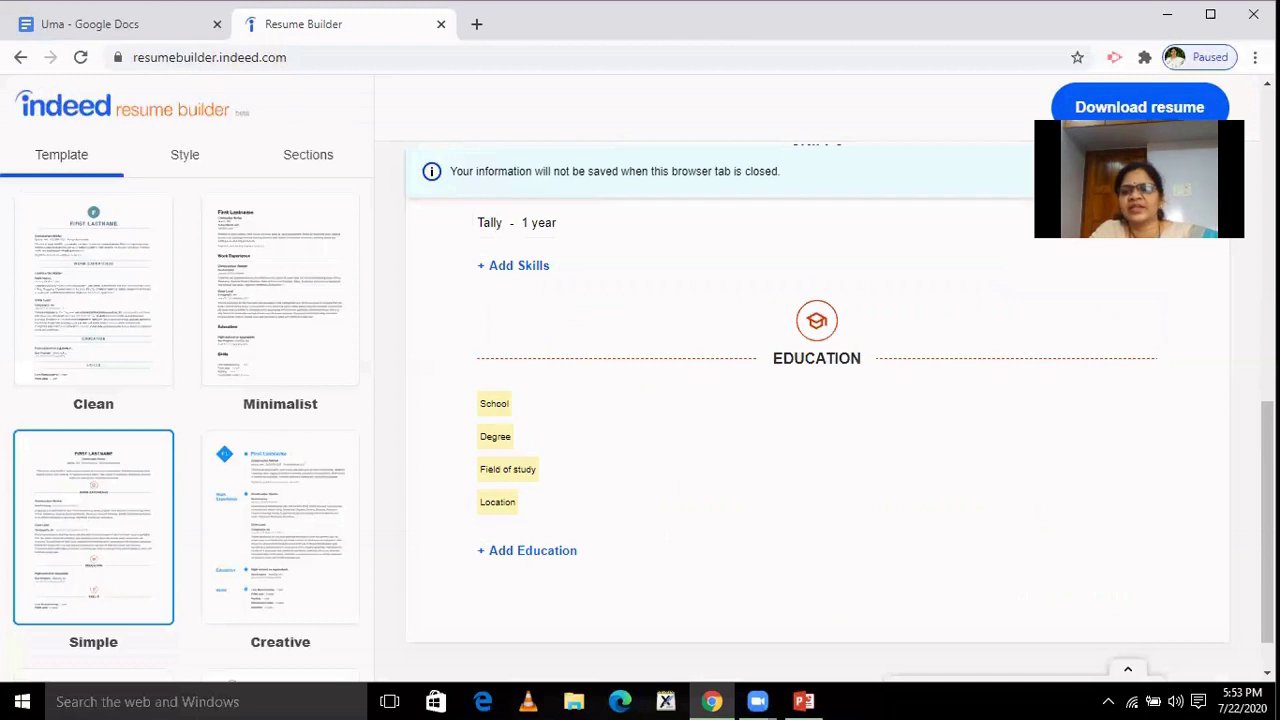
Save the 'To be Leader' professional summary.
{"action": "scroll", "coordinate": [816, 400], "scroll_direction": "down", "scroll_amount": 1}
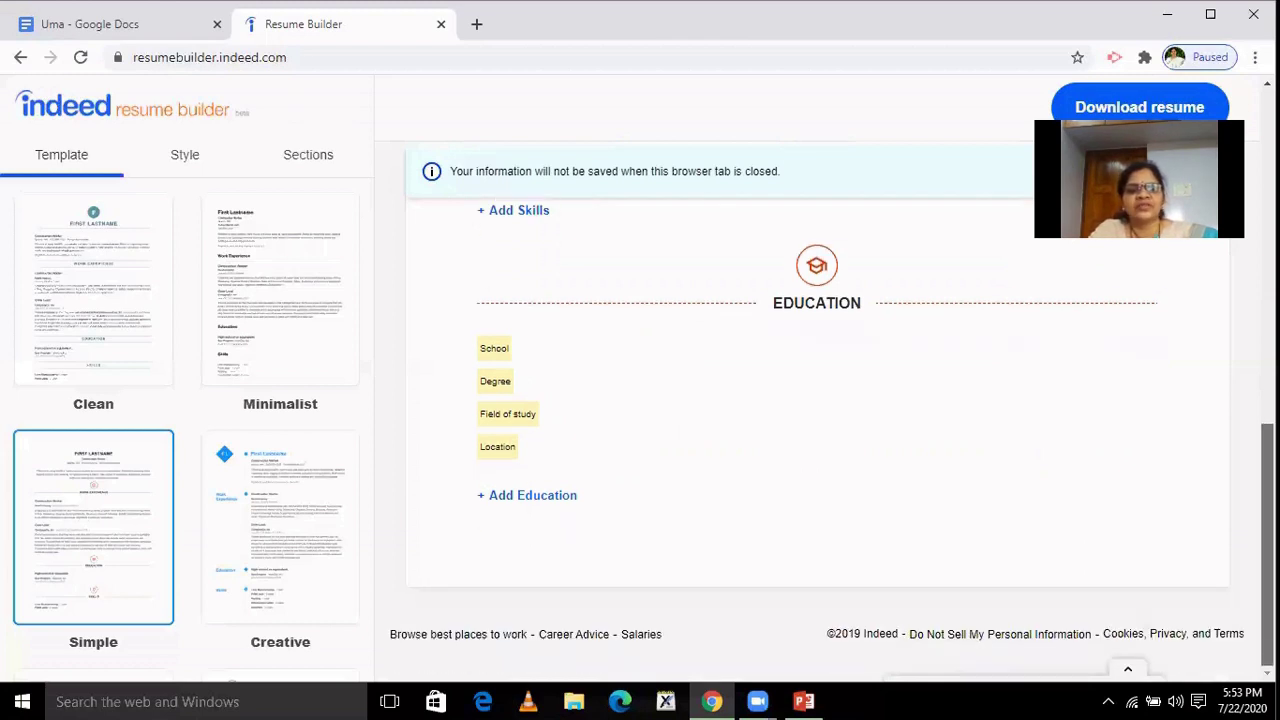
{"action": "scroll", "coordinate": [816, 400], "scroll_direction": "up", "scroll_amount": 10}
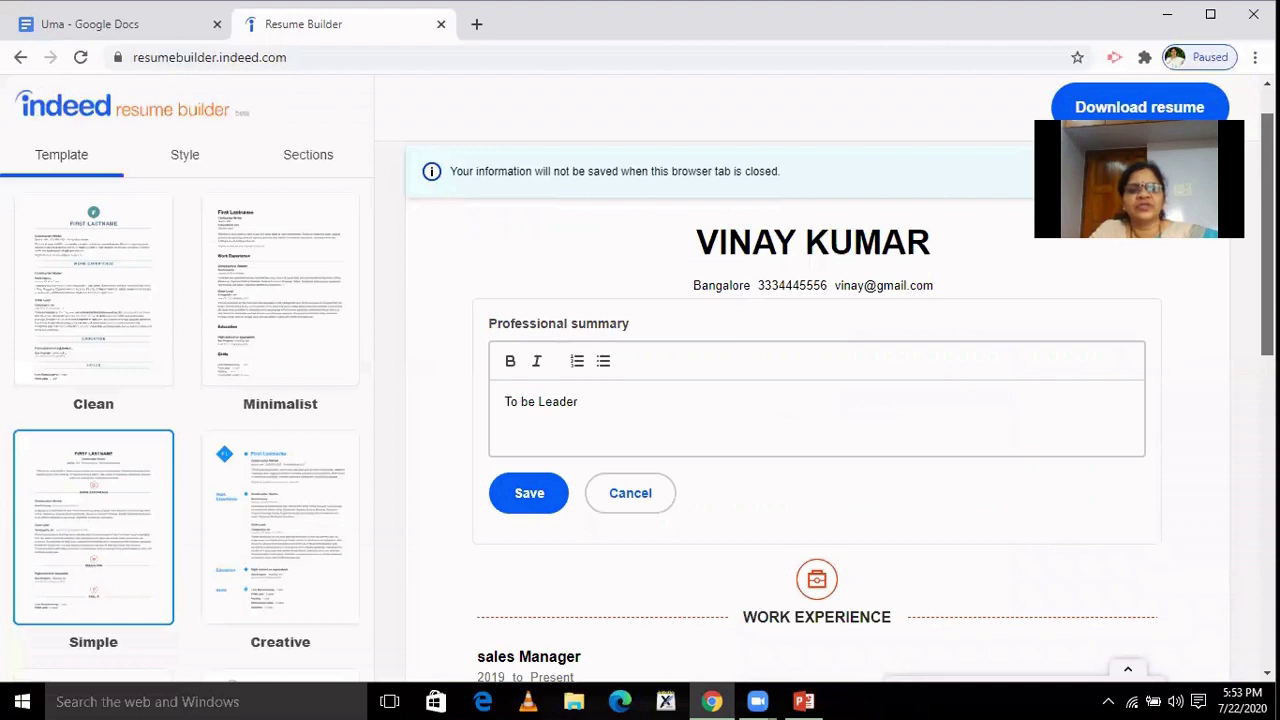
{"action": "left_click", "coordinate": [529, 496]}
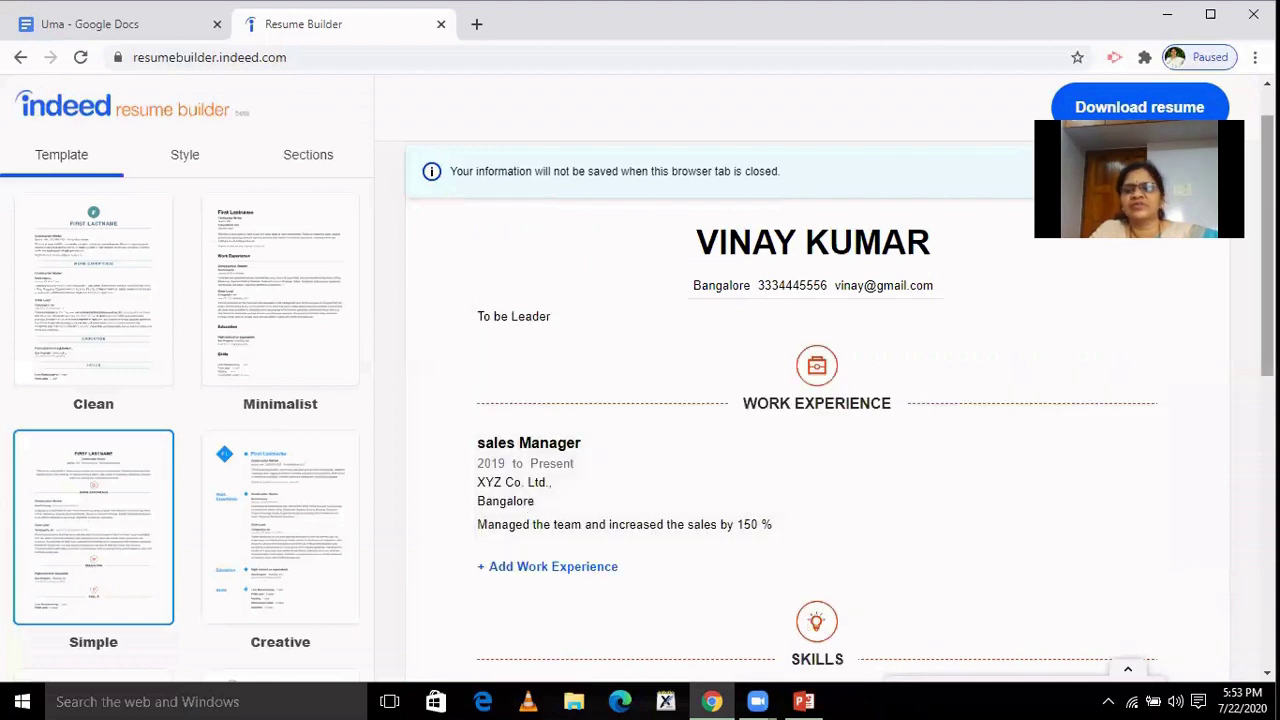
Enter 'CSI School, Dharwad' as the school in the education entry and save it.
{"action": "scroll", "coordinate": [816, 400], "scroll_direction": "down", "scroll_amount": 6}
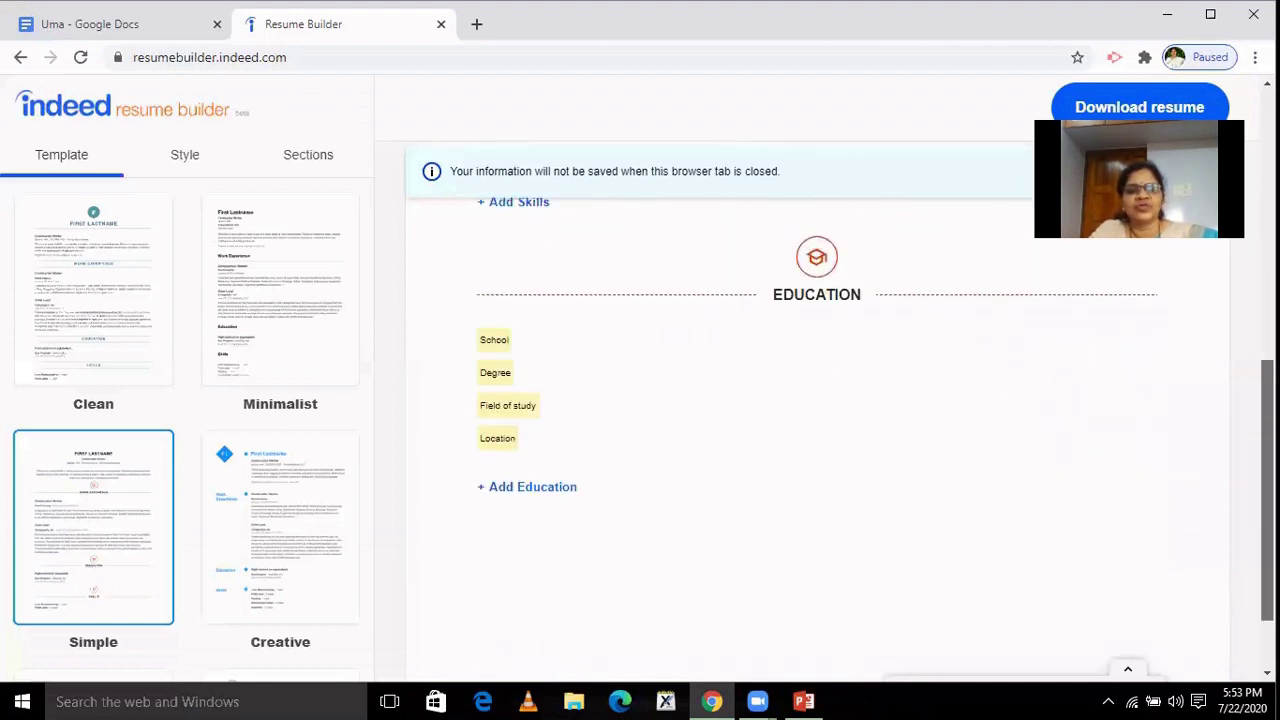
{"action": "scroll", "coordinate": [816, 400], "scroll_direction": "down", "scroll_amount": 1}
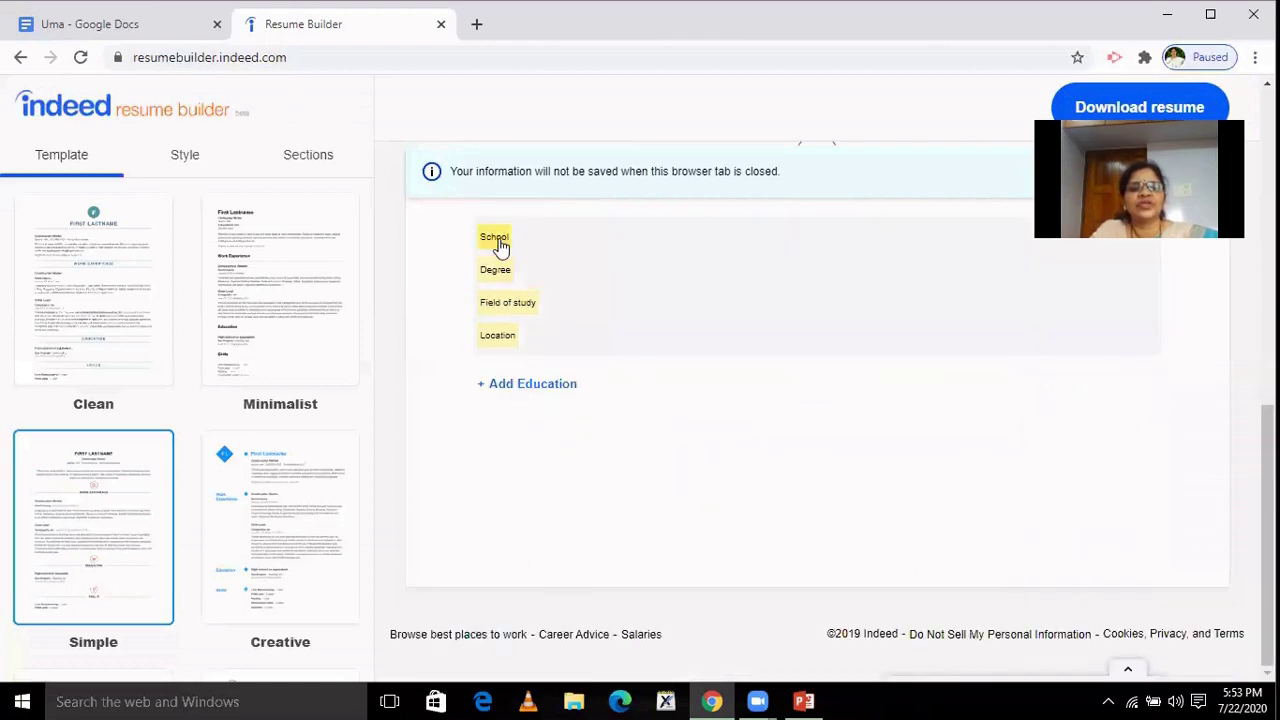
{"action": "left_click", "coordinate": [500, 240]}
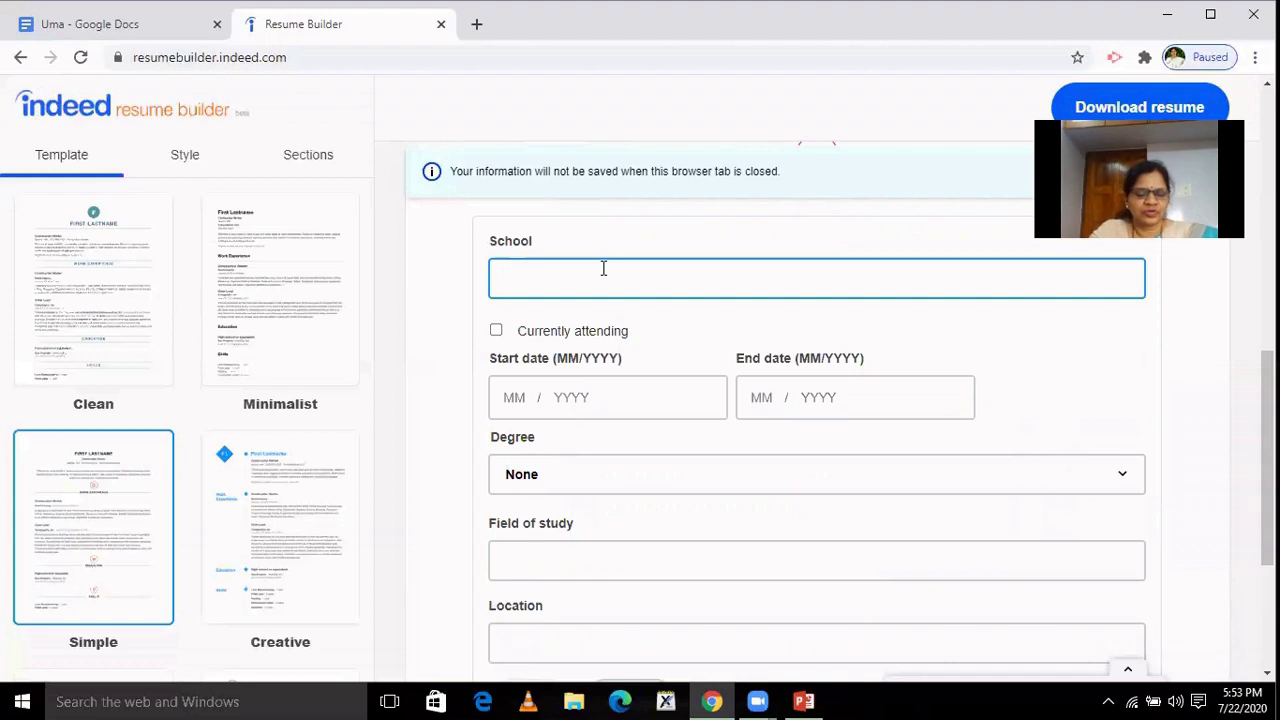
{"action": "type", "text": "CSI "}
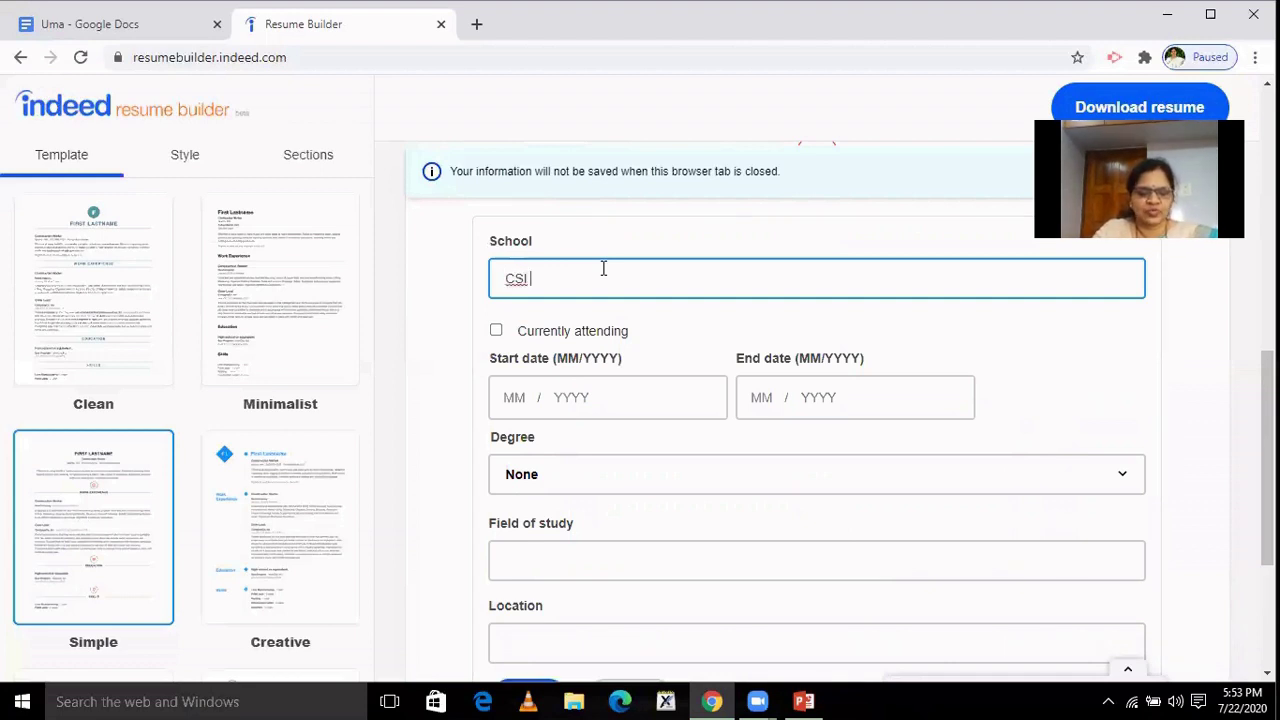
{"action": "type", "text": "School"}
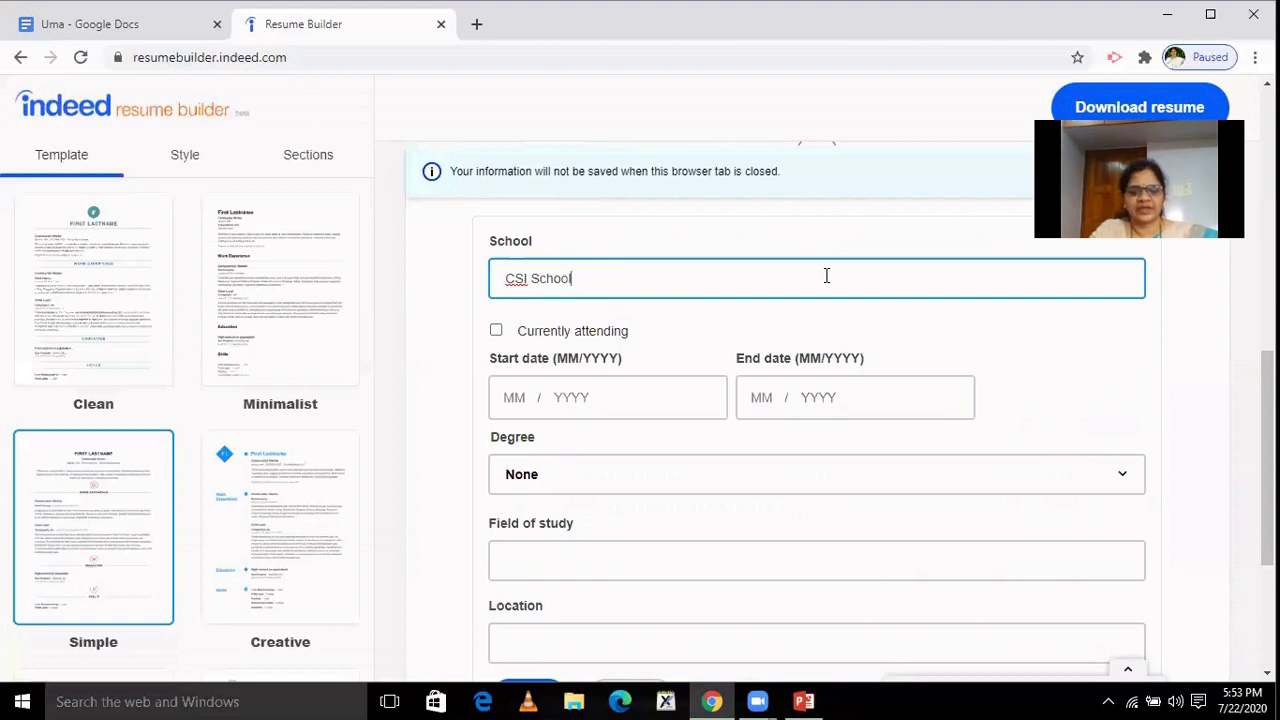
{"action": "type", "text": ", D"}
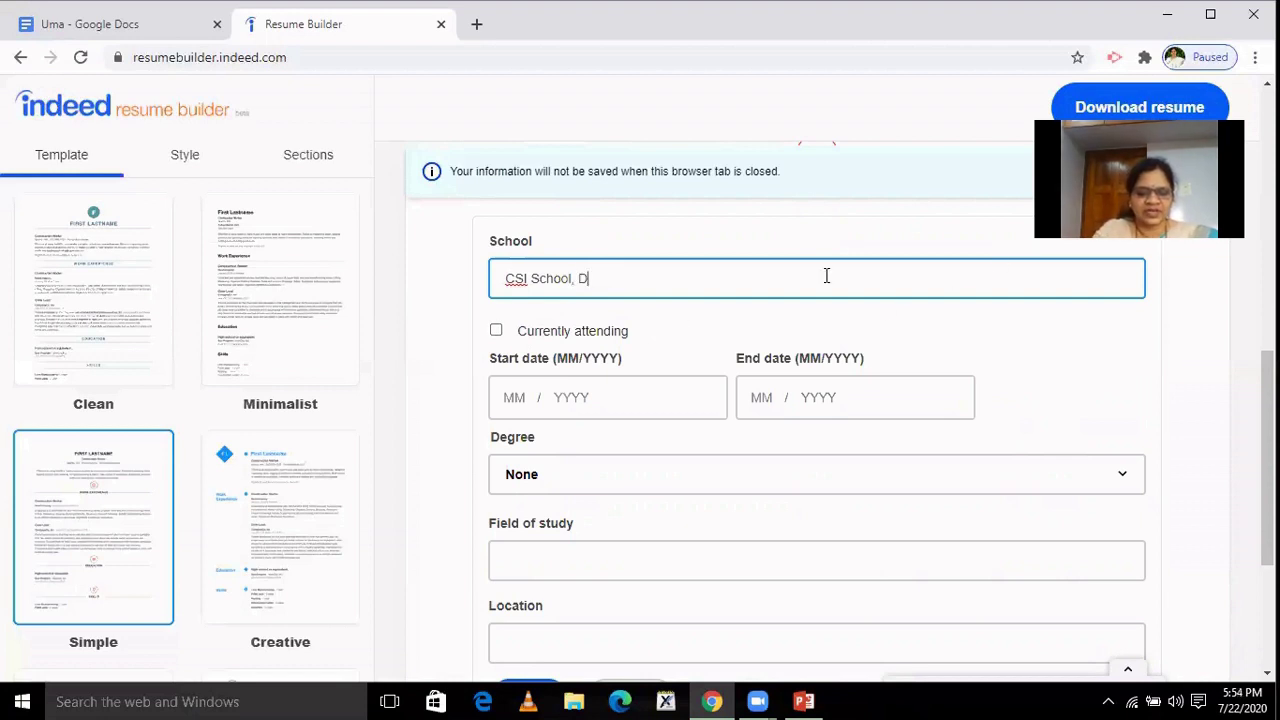
{"action": "type", "text": "harwad"}
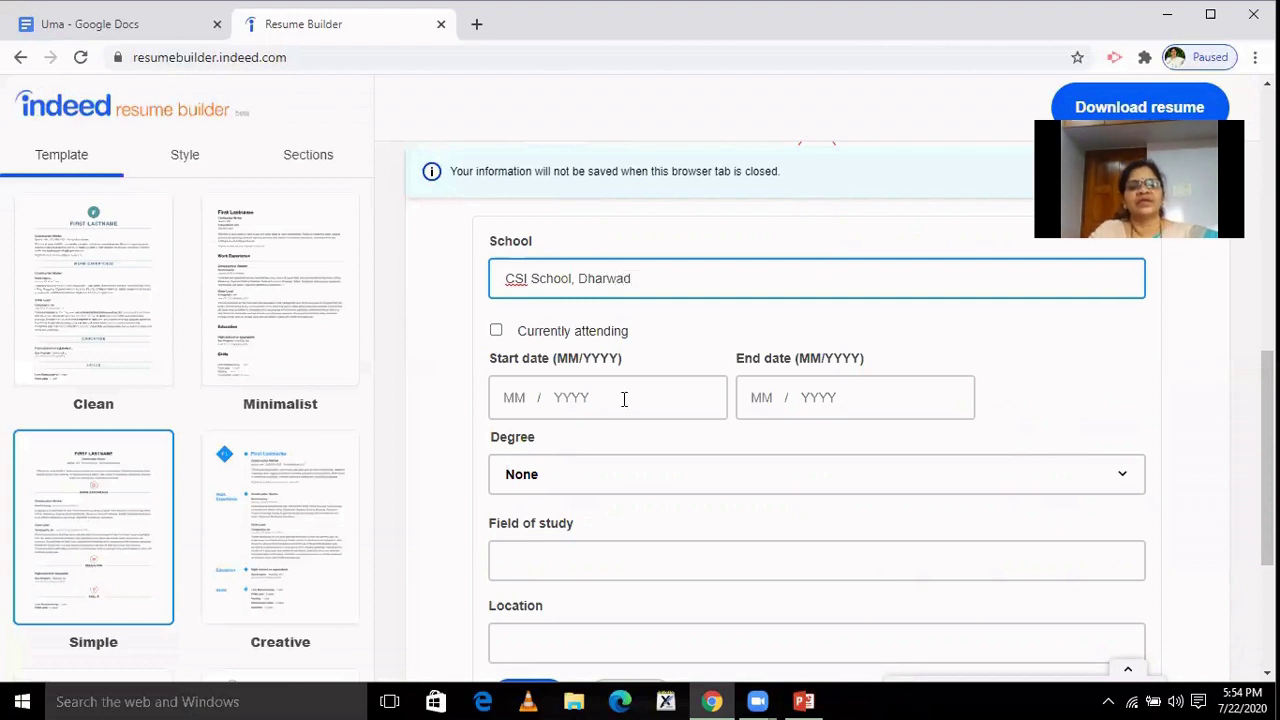
{"action": "left_click", "coordinate": [524, 400]}
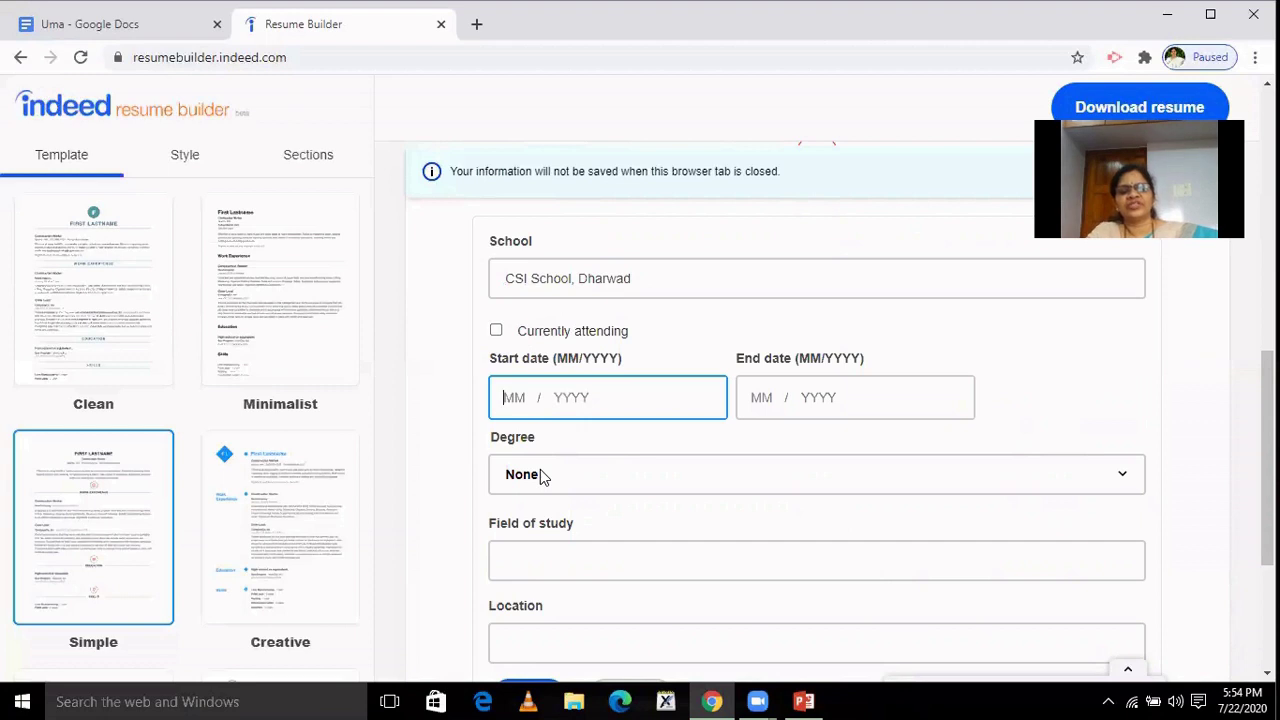
{"action": "scroll", "coordinate": [1267, 460], "scroll_direction": "down", "scroll_amount": 1}
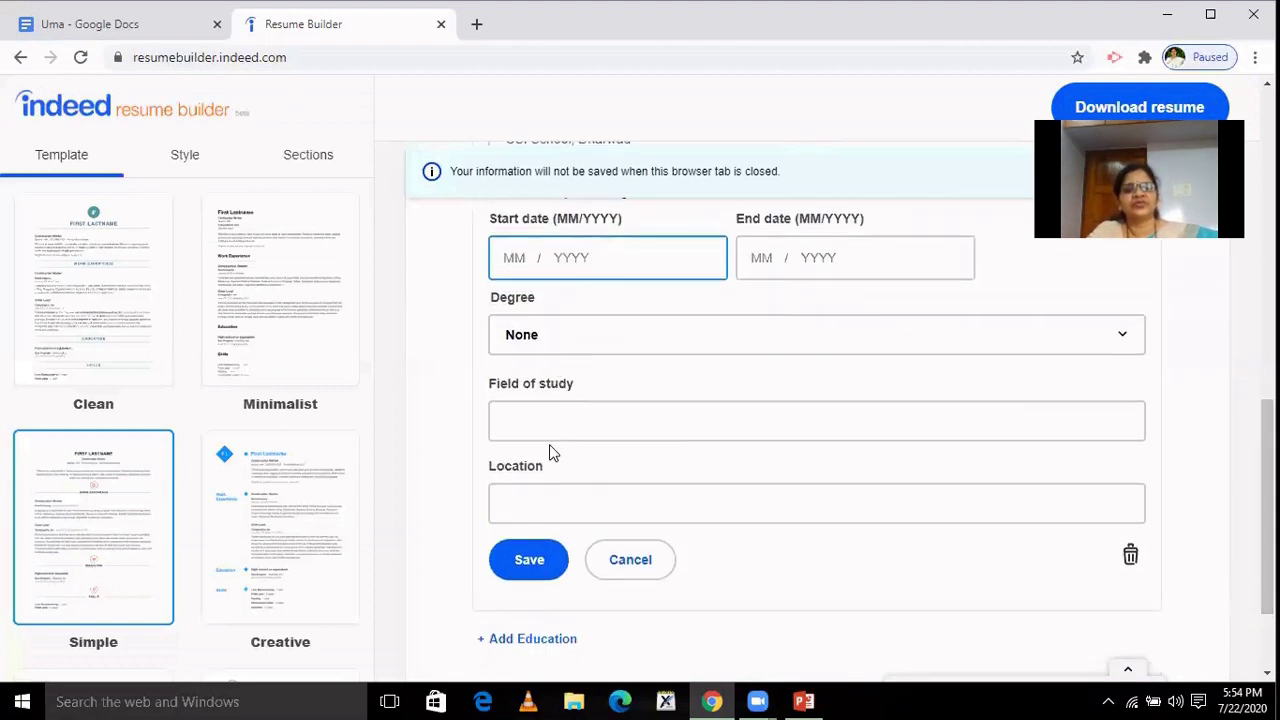
{"action": "left_click", "coordinate": [543, 558]}
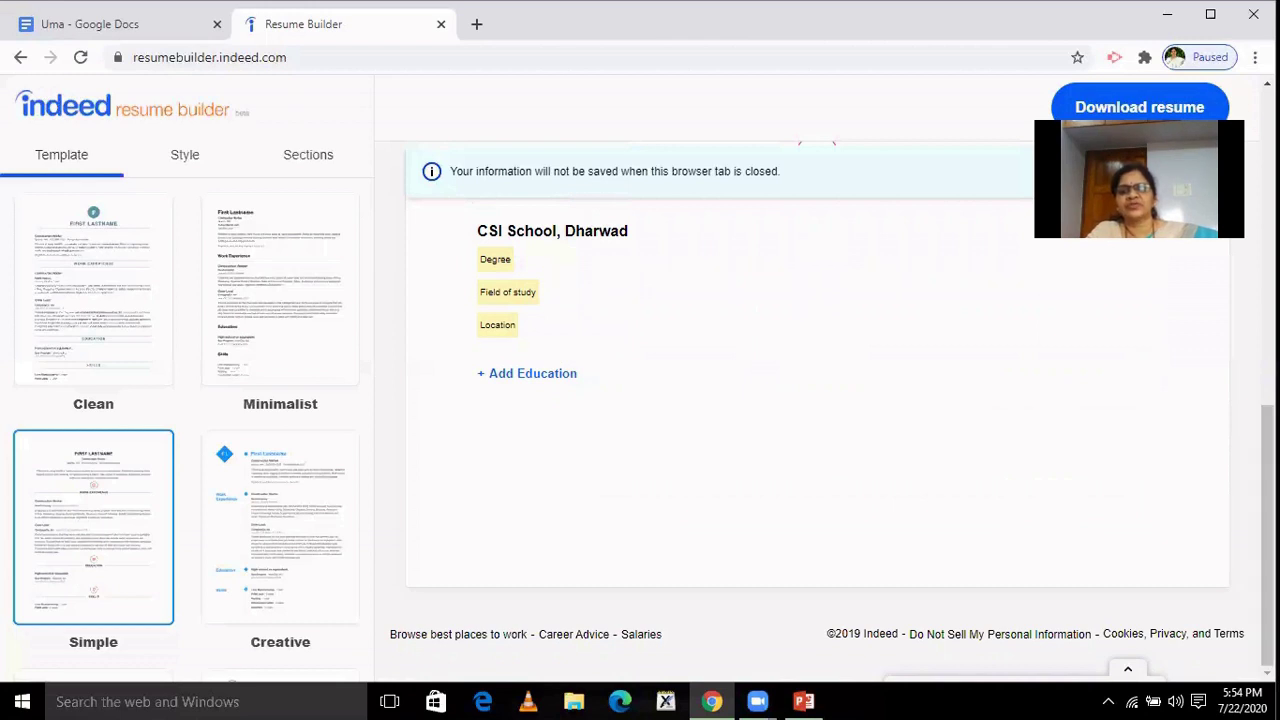
Download the resume as resume (1).pdf and open it in the browser's PDF viewer.
{"action": "scroll", "coordinate": [816, 400], "scroll_direction": "up", "scroll_amount": 8}
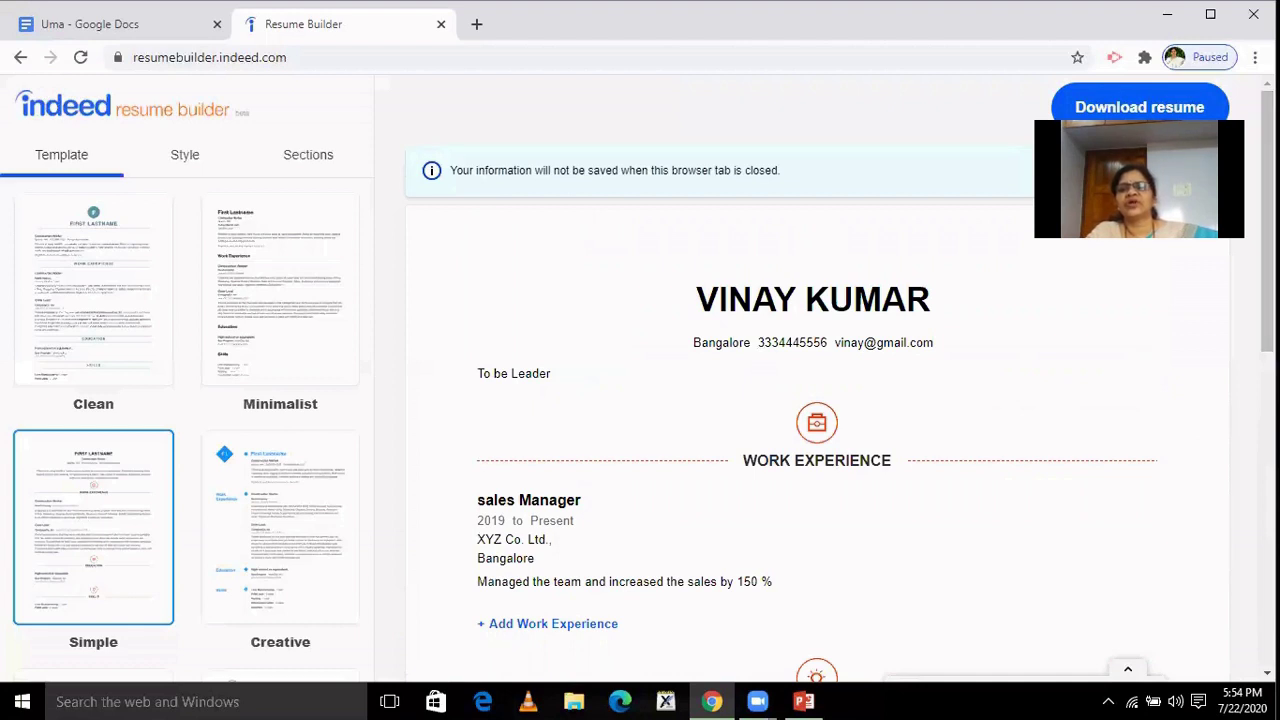
{"action": "left_click", "coordinate": [1160, 115]}
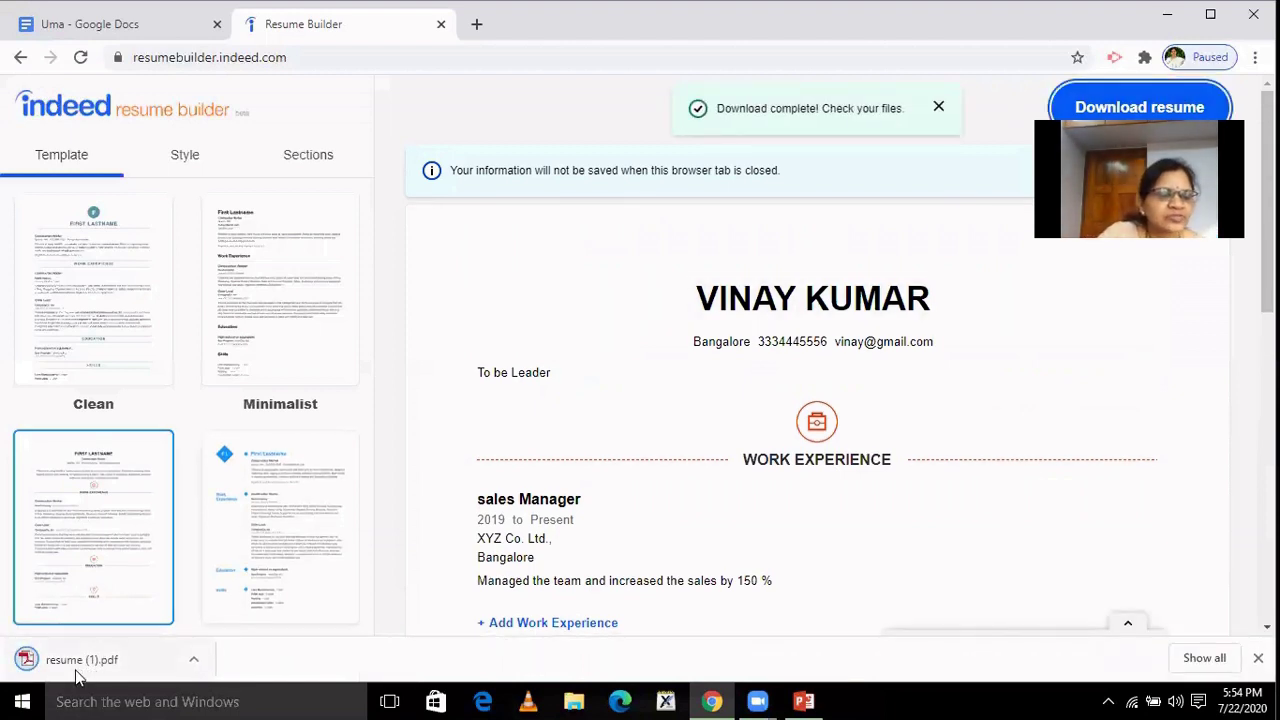
{"action": "left_click", "coordinate": [77, 658]}
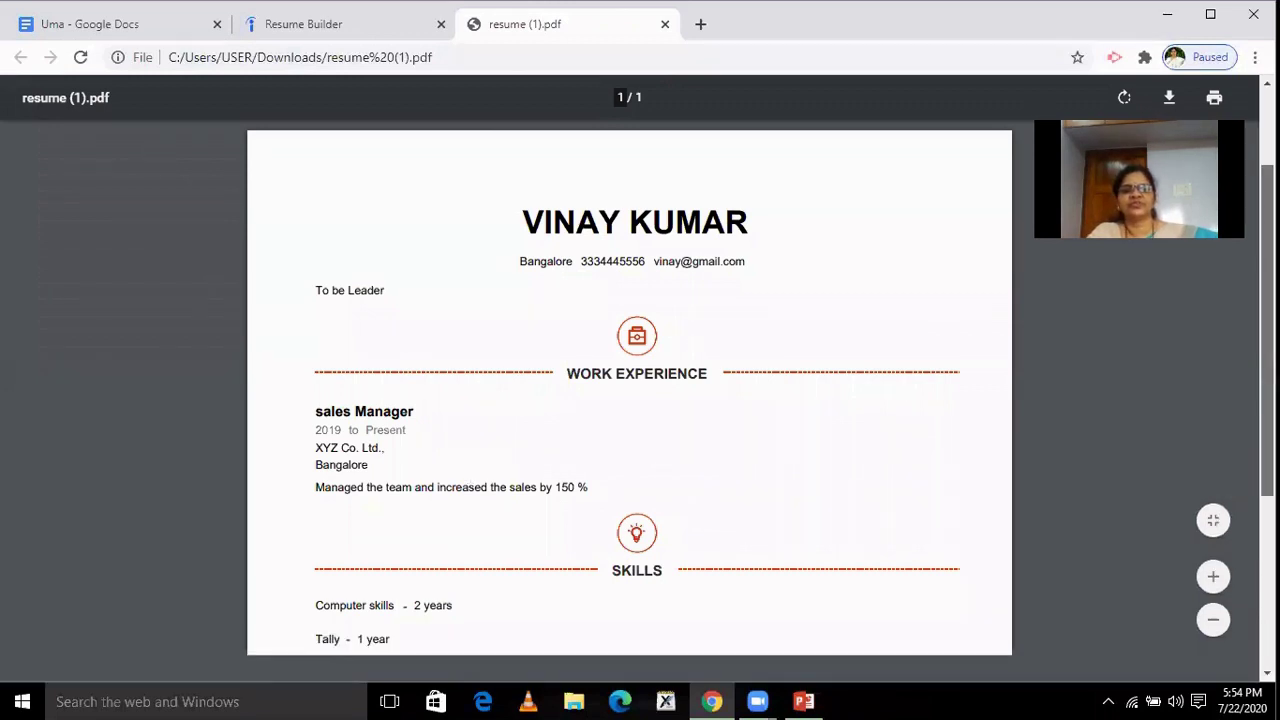
Scroll through the resume PDF, then return to PowerPoint's 'How can you draft a Resume' slide.
{"action": "scroll", "coordinate": [629, 390], "scroll_direction": "down", "scroll_amount": 3}
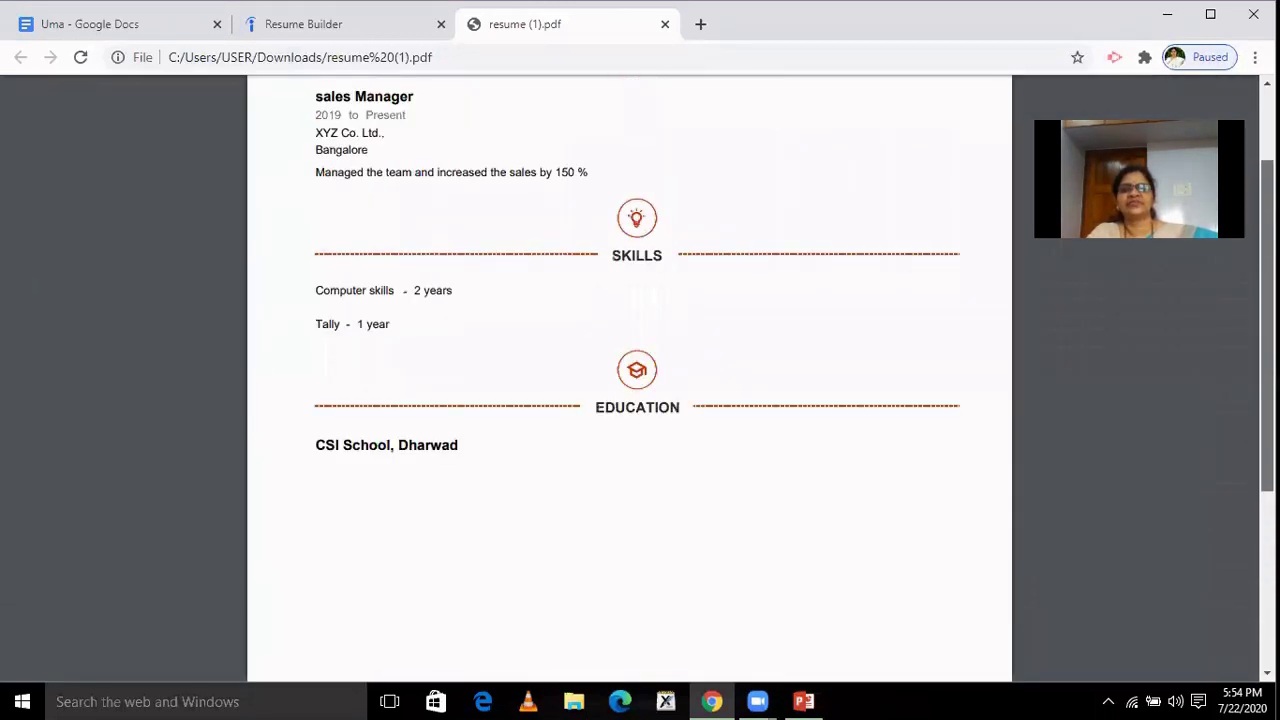
{"action": "scroll", "coordinate": [629, 390], "scroll_direction": "up", "scroll_amount": 3}
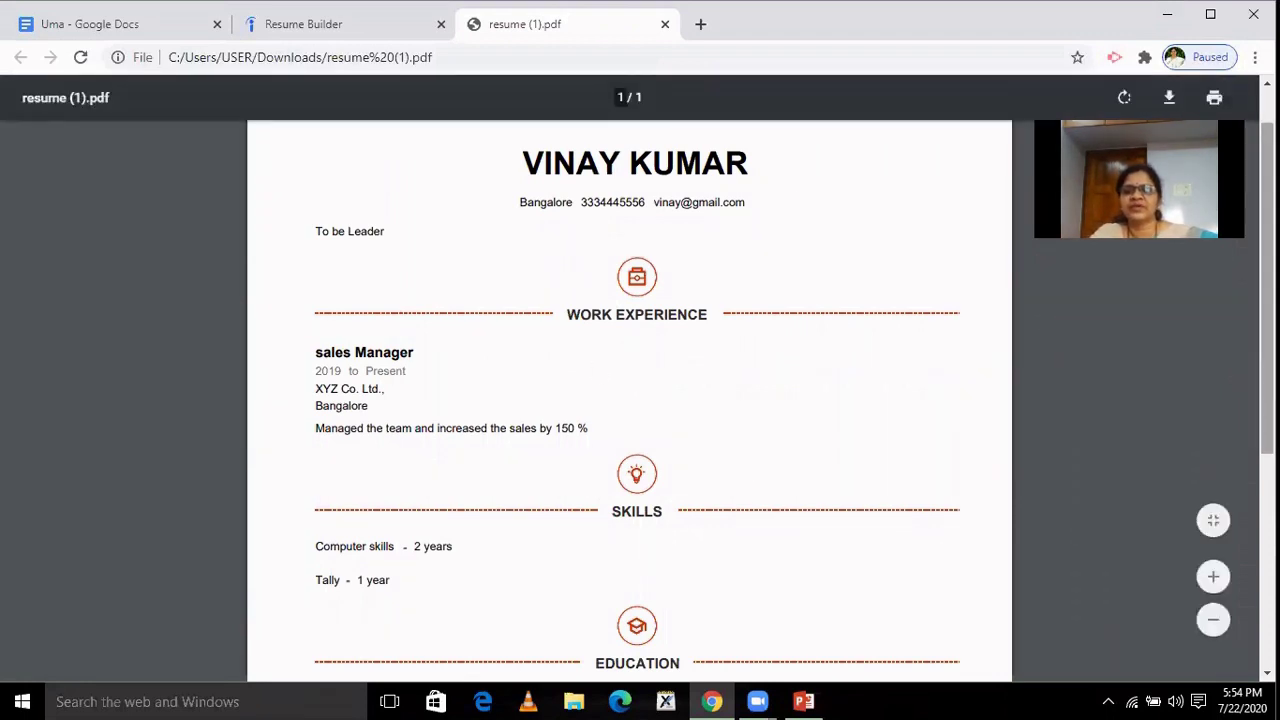
{"action": "scroll", "coordinate": [629, 400], "scroll_direction": "down", "scroll_amount": 3}
{"action": "scroll", "coordinate": [629, 400], "scroll_direction": "down", "scroll_amount": 1}
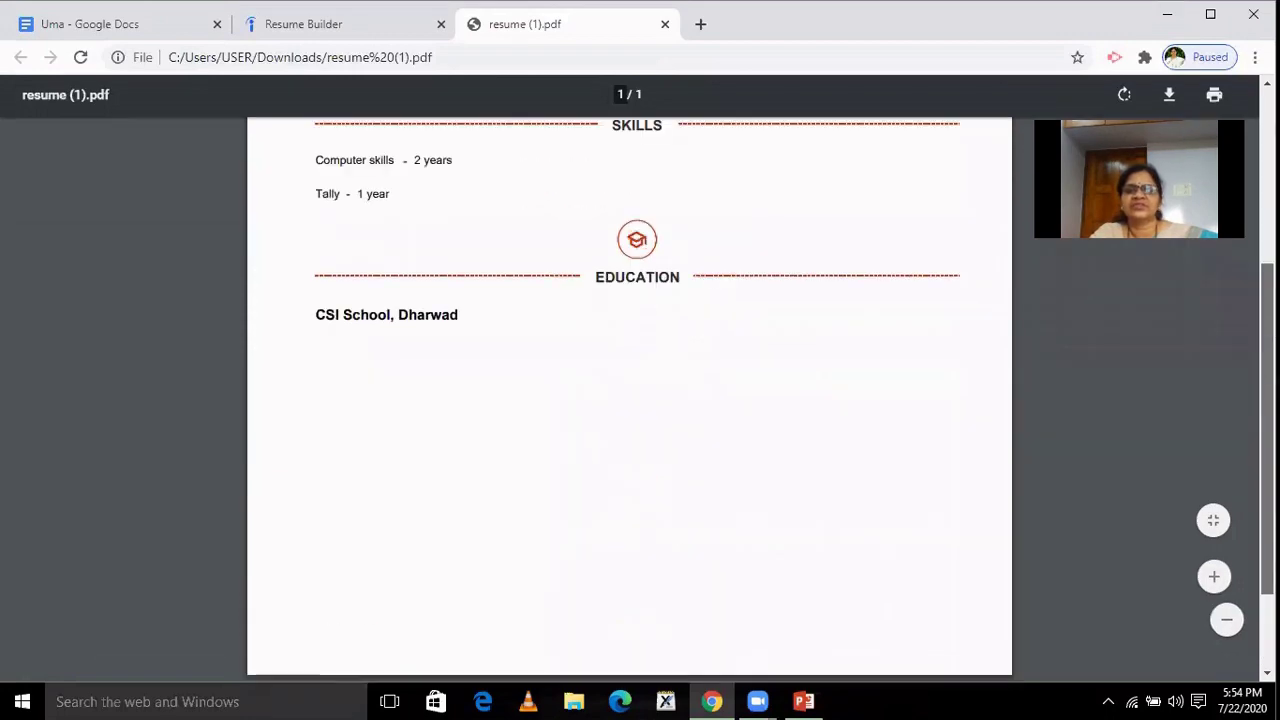
{"action": "scroll", "coordinate": [629, 400], "scroll_direction": "up", "scroll_amount": 3}
{"action": "scroll", "coordinate": [629, 400], "scroll_direction": "down", "scroll_amount": 2}
{"action": "scroll", "coordinate": [967, 481], "scroll_direction": "up", "scroll_amount": 3}
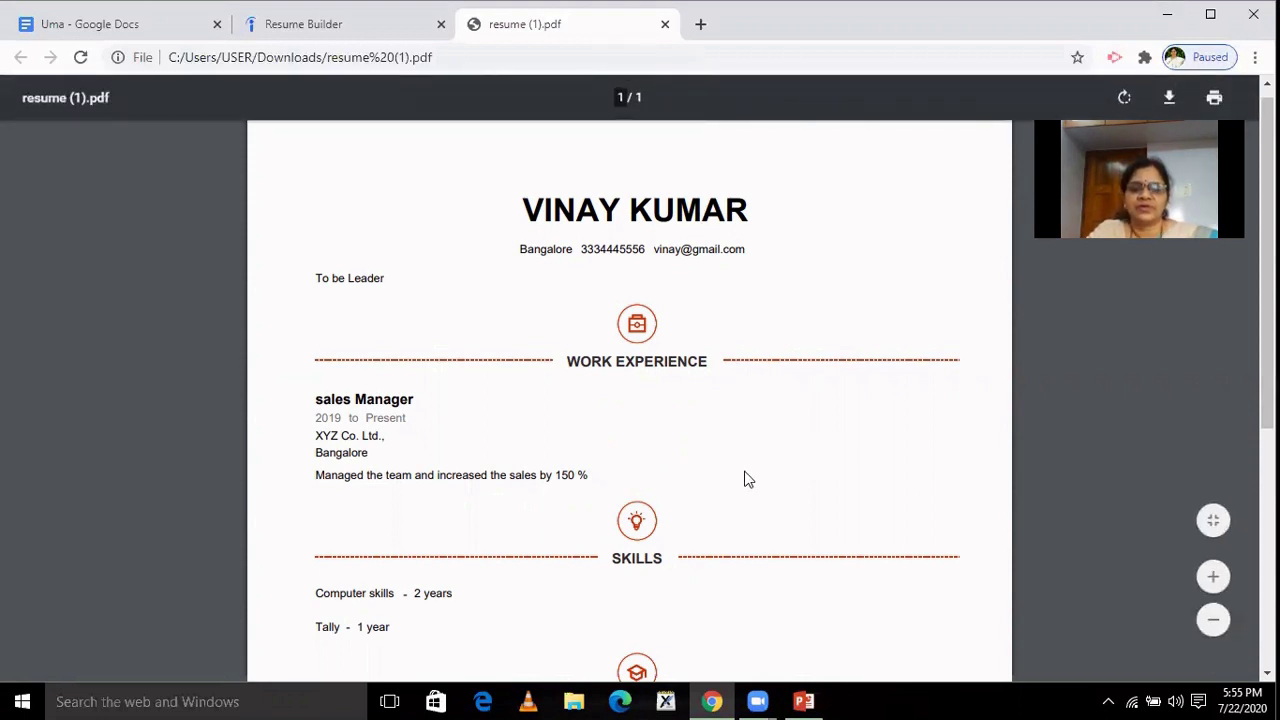
{"action": "left_click", "coordinate": [803, 701]}
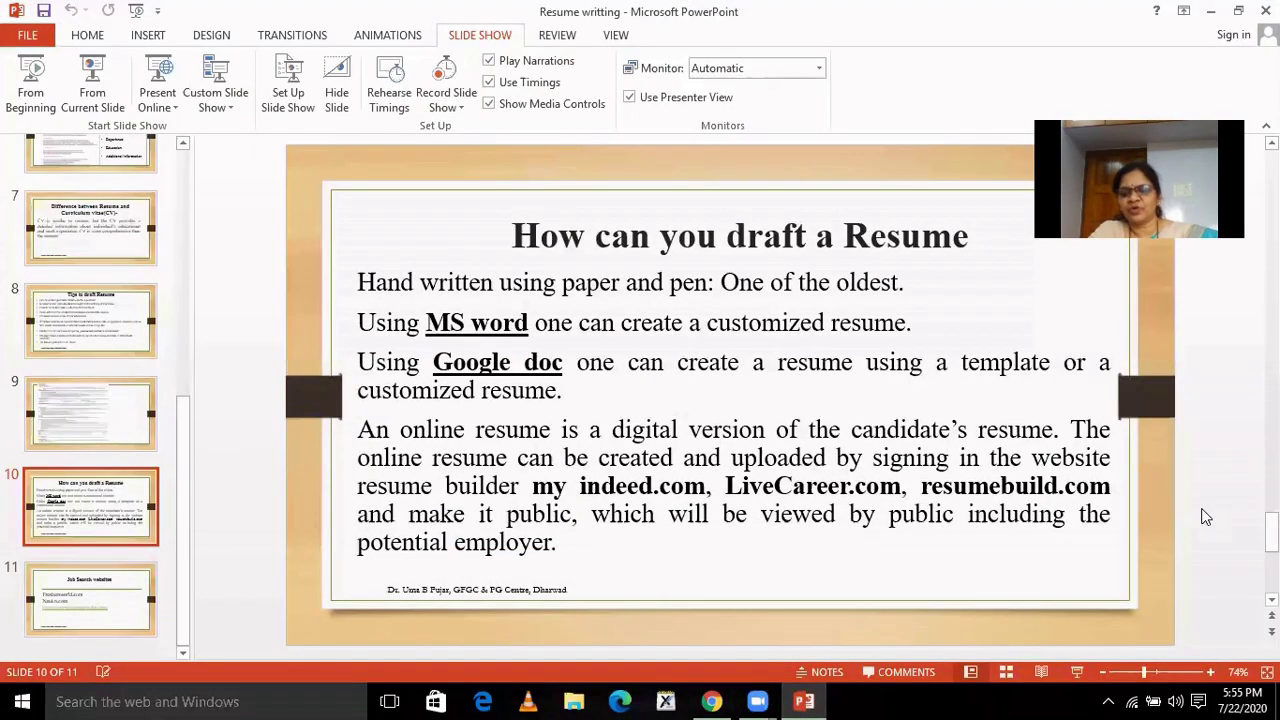
Select 'Freshersworld.com' on the Job Search websites slide and minimize PowerPoint.
{"action": "scroll", "coordinate": [1205, 517], "scroll_direction": "down", "scroll_amount": 1}
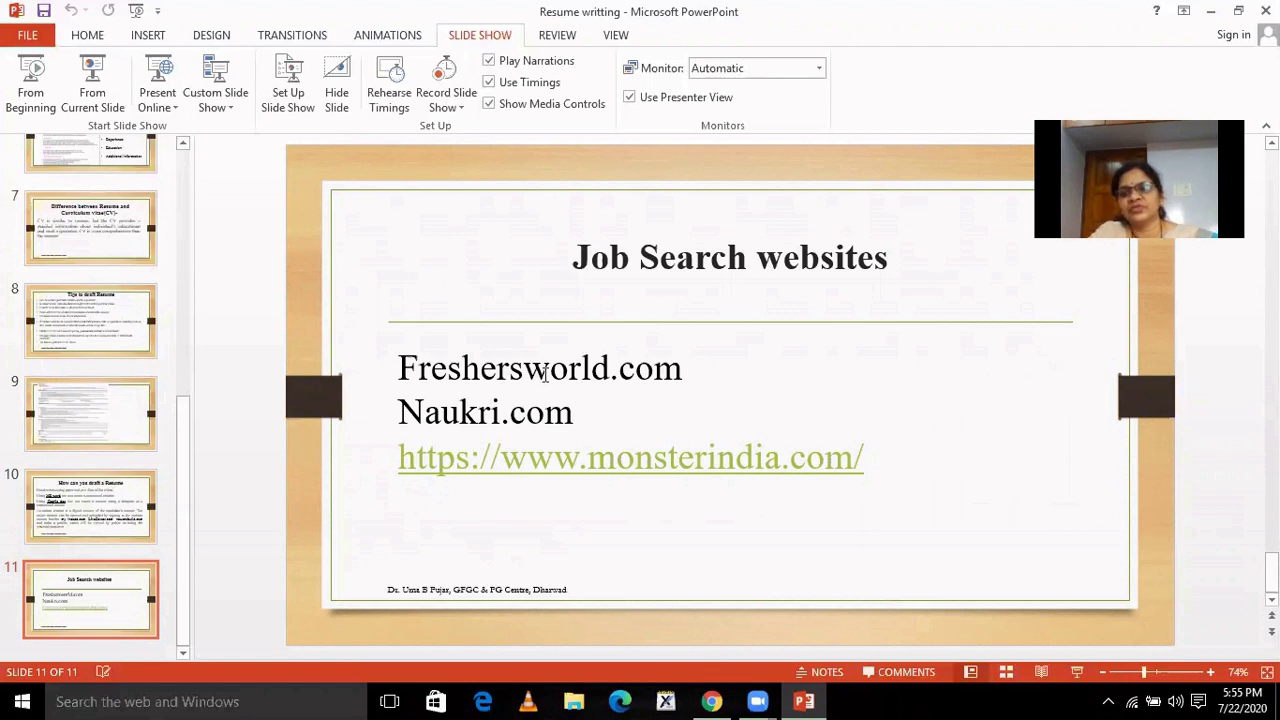
{"action": "left_click", "coordinate": [400, 368]}
{"action": "left_click_drag", "start_coordinate": [400, 368], "coordinate": [699, 360]}
{"action": "key", "text": "ctrl+c"}
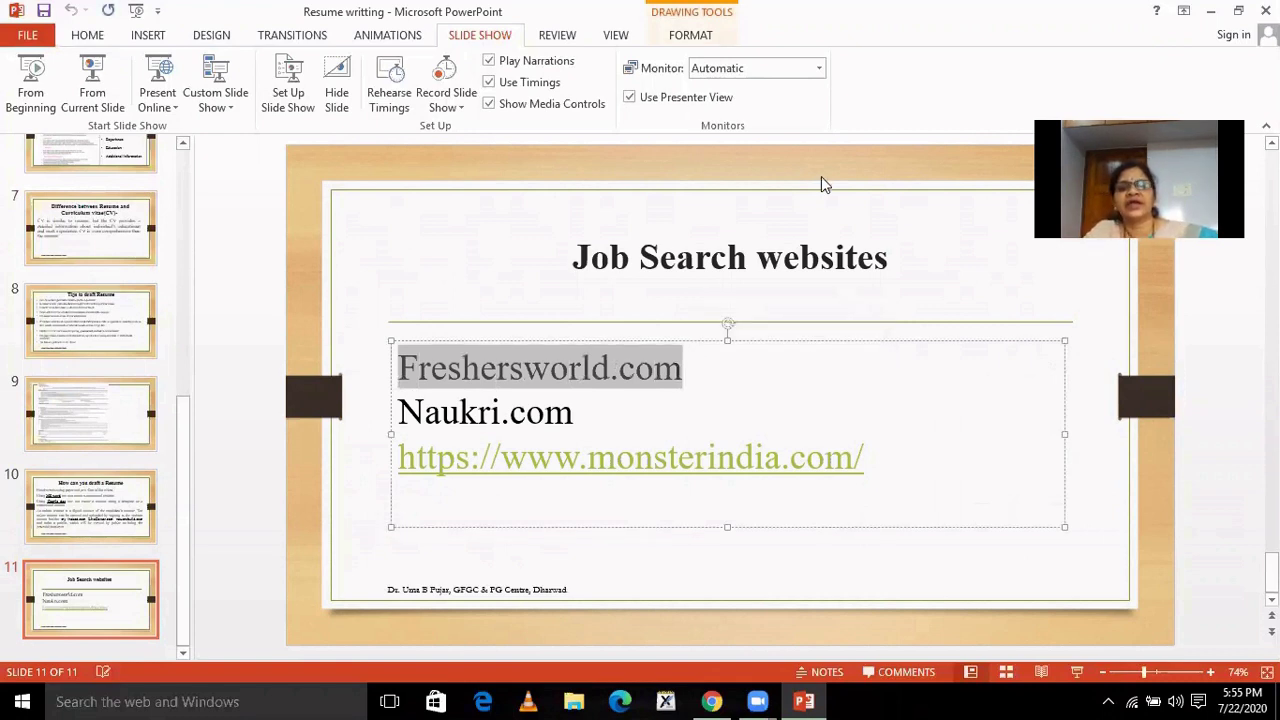
{"action": "left_click", "coordinate": [1207, 12]}
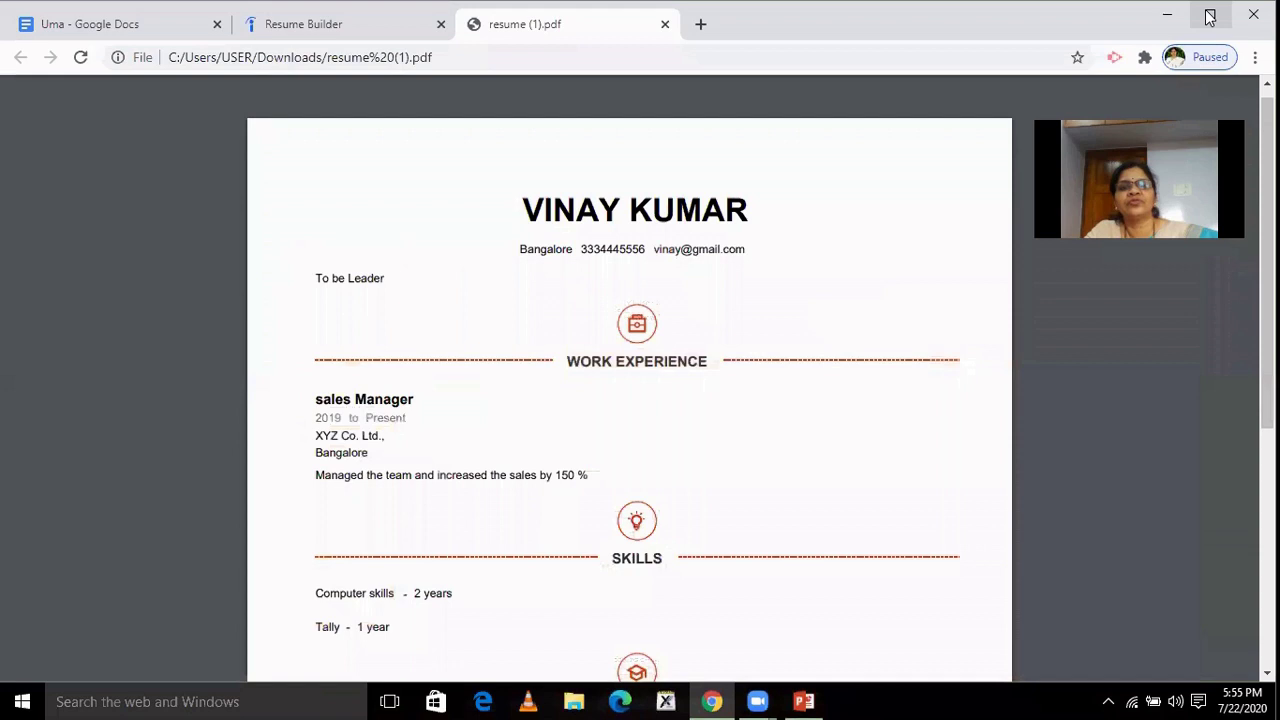
Load Freshersworld.com in a new browser tab.
{"action": "left_click", "coordinate": [701, 26]}
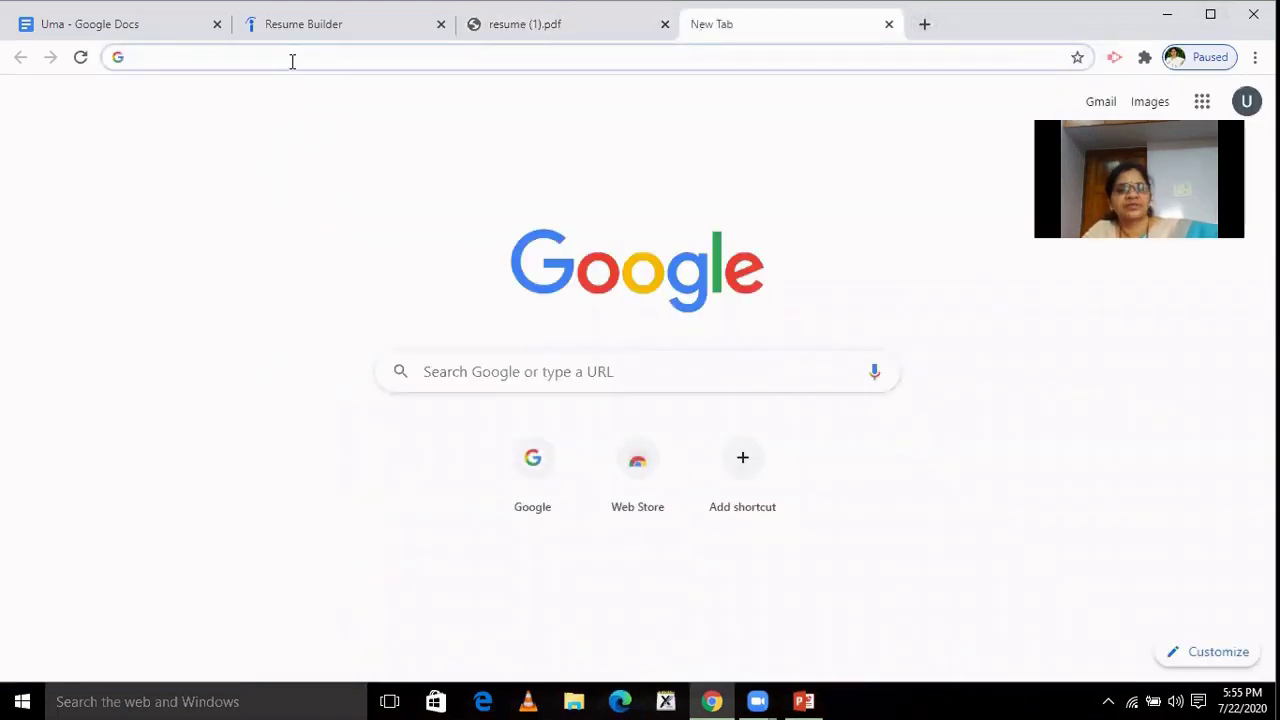
{"action": "key", "text": "ctrl+v"}
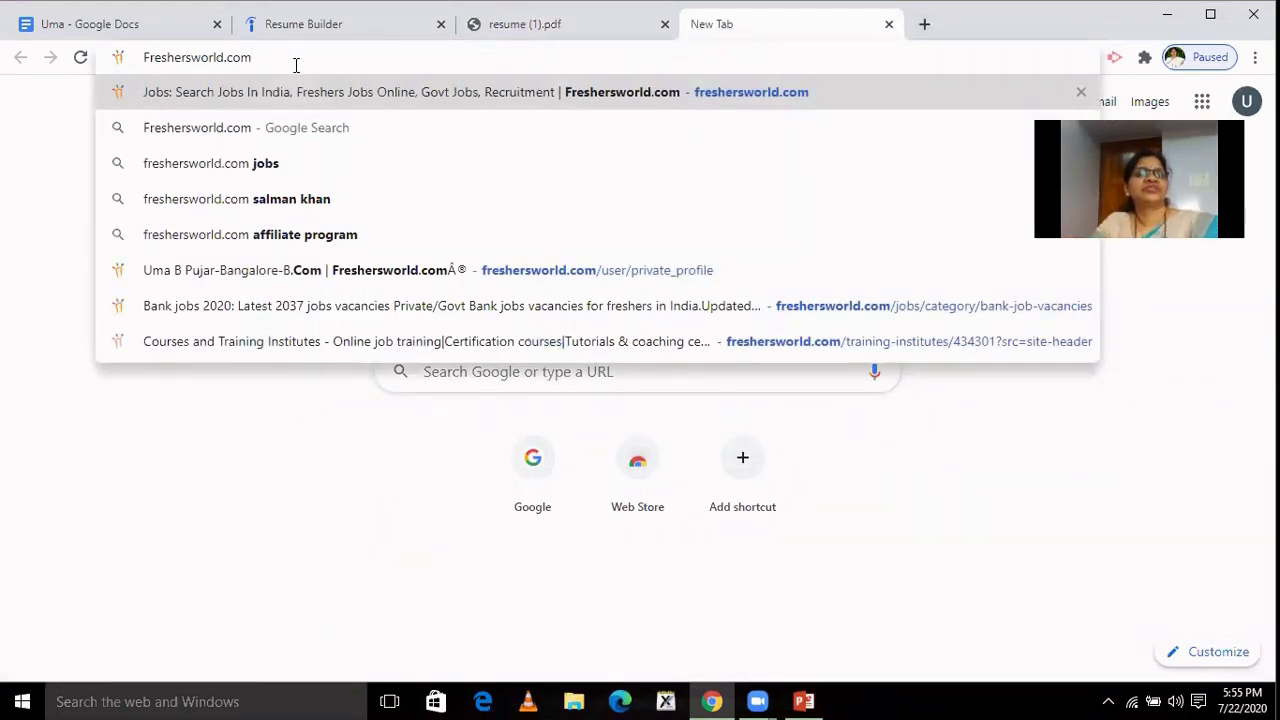
{"action": "key", "text": "Return"}
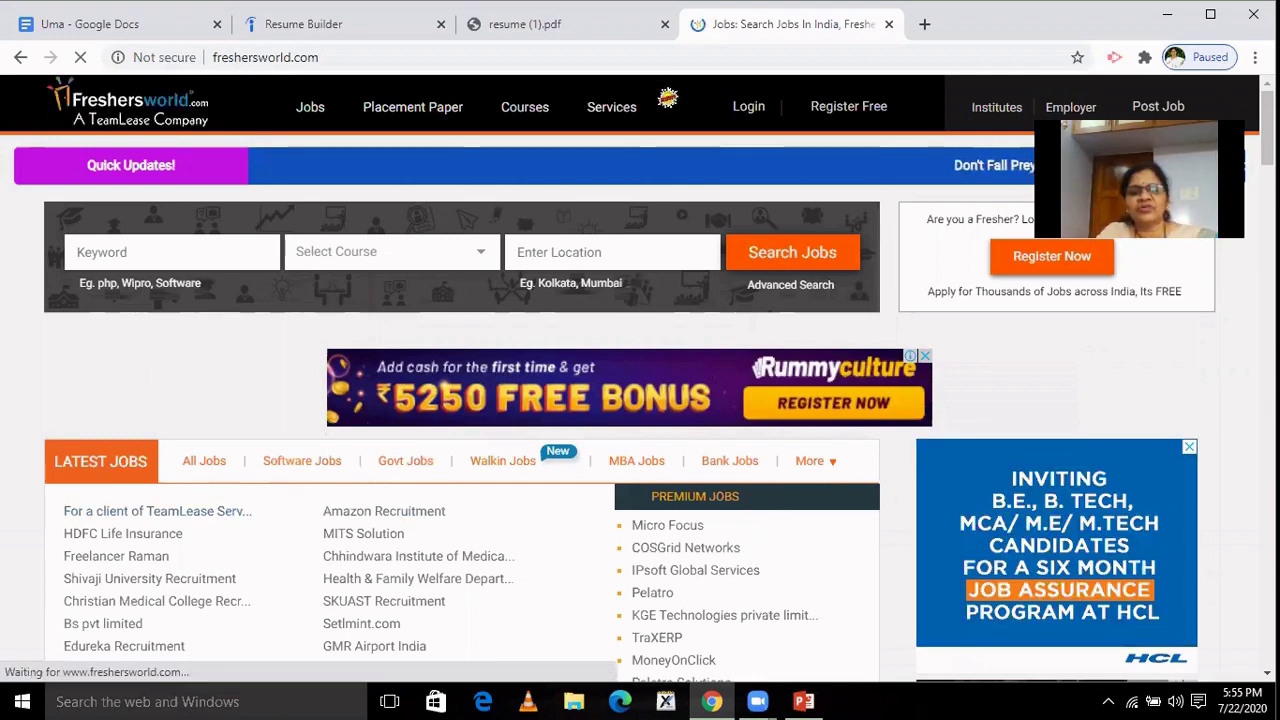
Browse the Freshersworld home page's Latest Jobs and open the Govt Jobs listings.
{"action": "scroll", "coordinate": [848, 365], "scroll_direction": "down", "scroll_amount": 5}
{"action": "scroll", "coordinate": [848, 365], "scroll_direction": "up", "scroll_amount": 3}
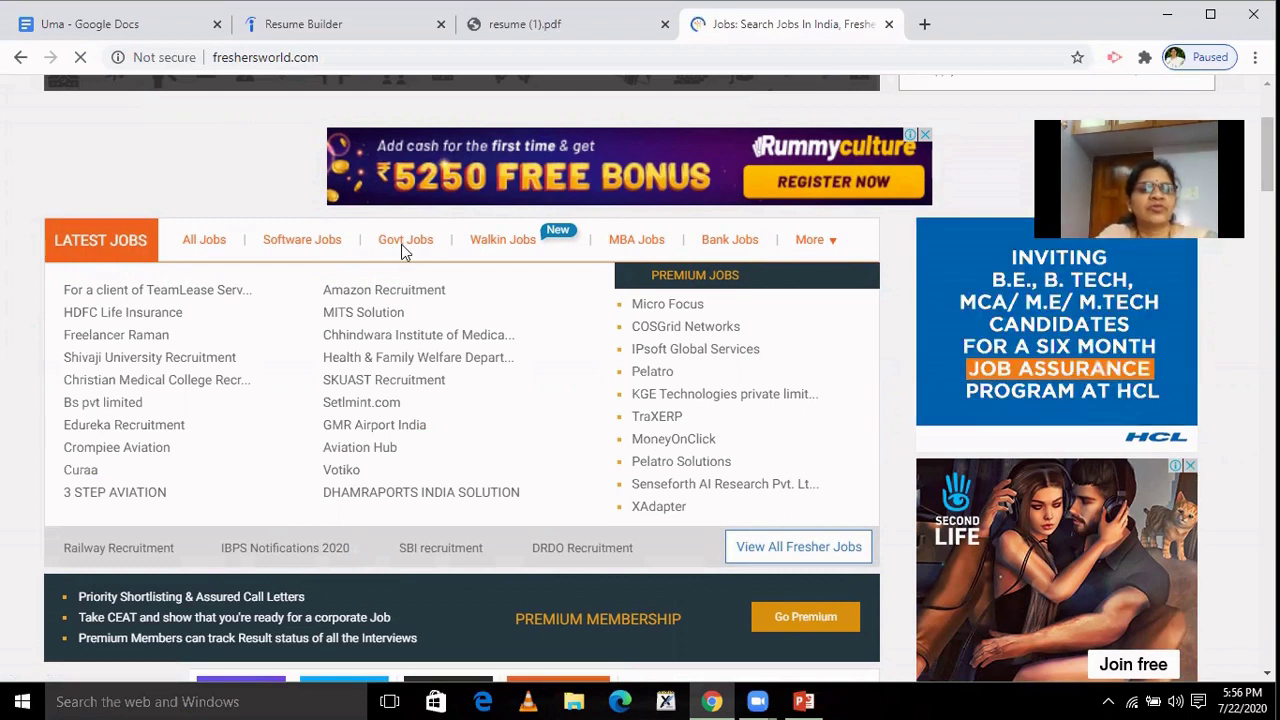
{"action": "left_click", "coordinate": [592, 240]}
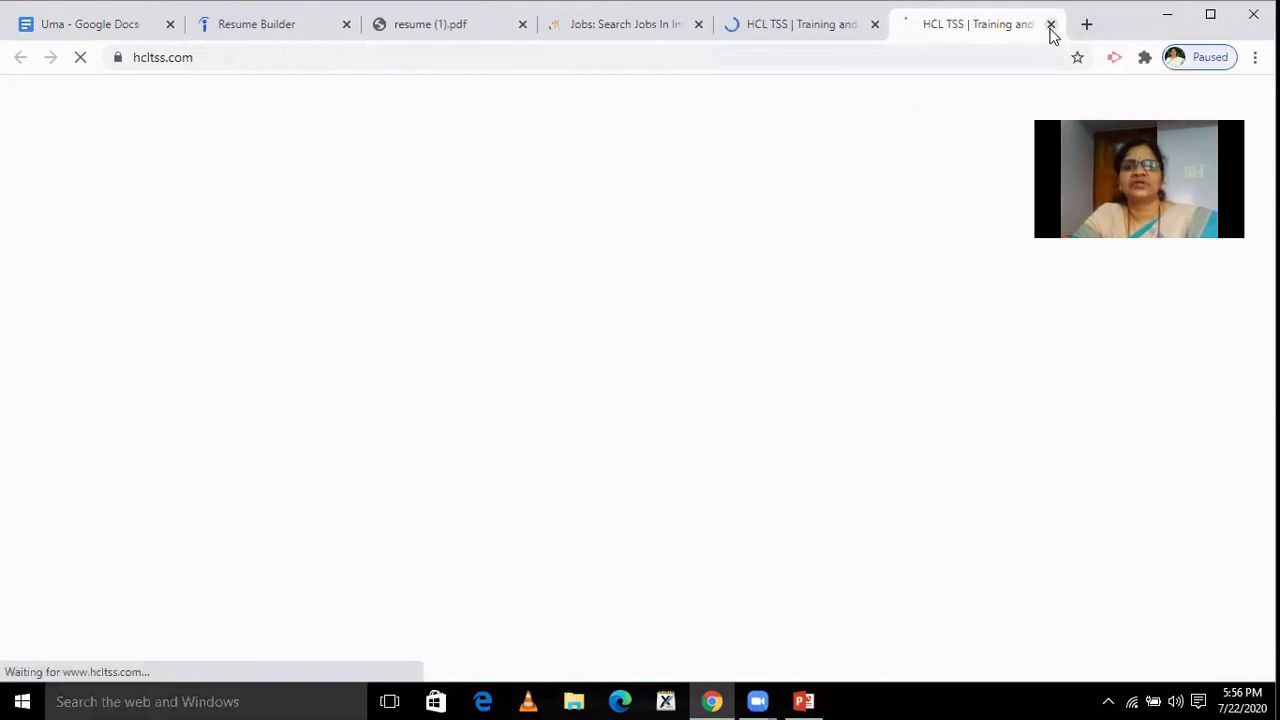
Close the two HCL TSS ad tabs and scroll back to the top of the home page.
{"action": "left_click", "coordinate": [1051, 28]}
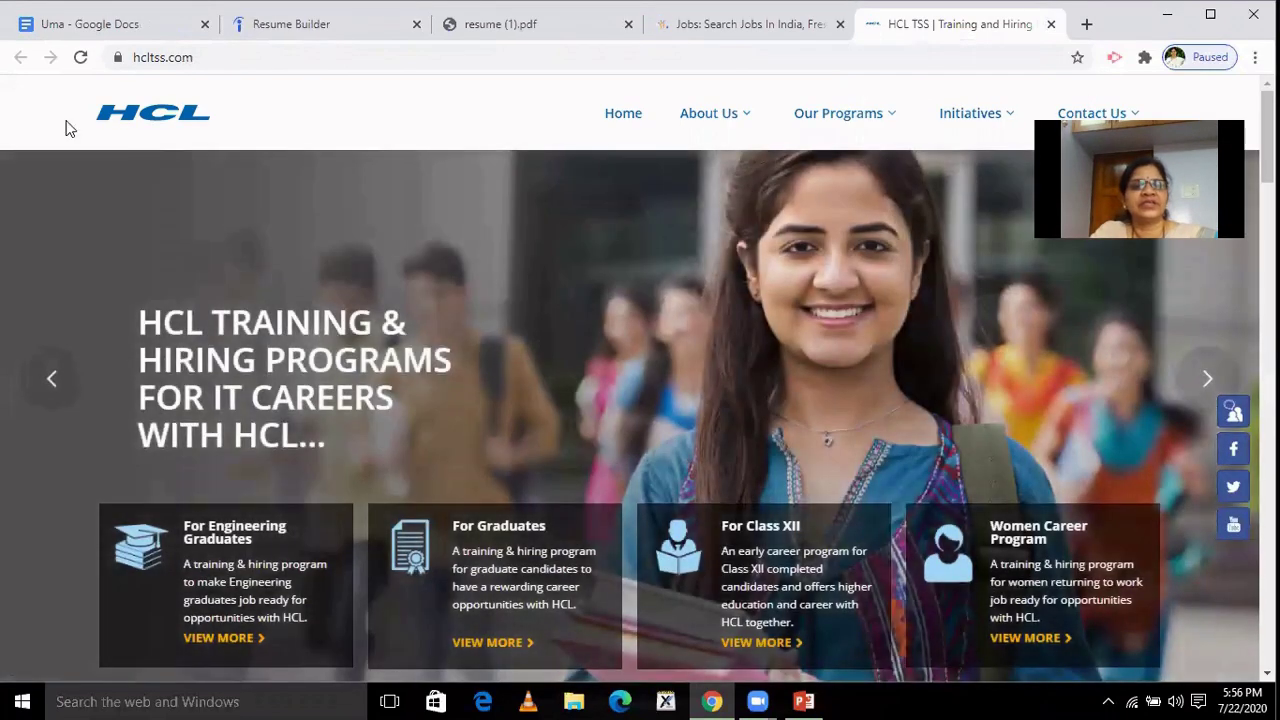
{"action": "left_click", "coordinate": [1051, 28]}
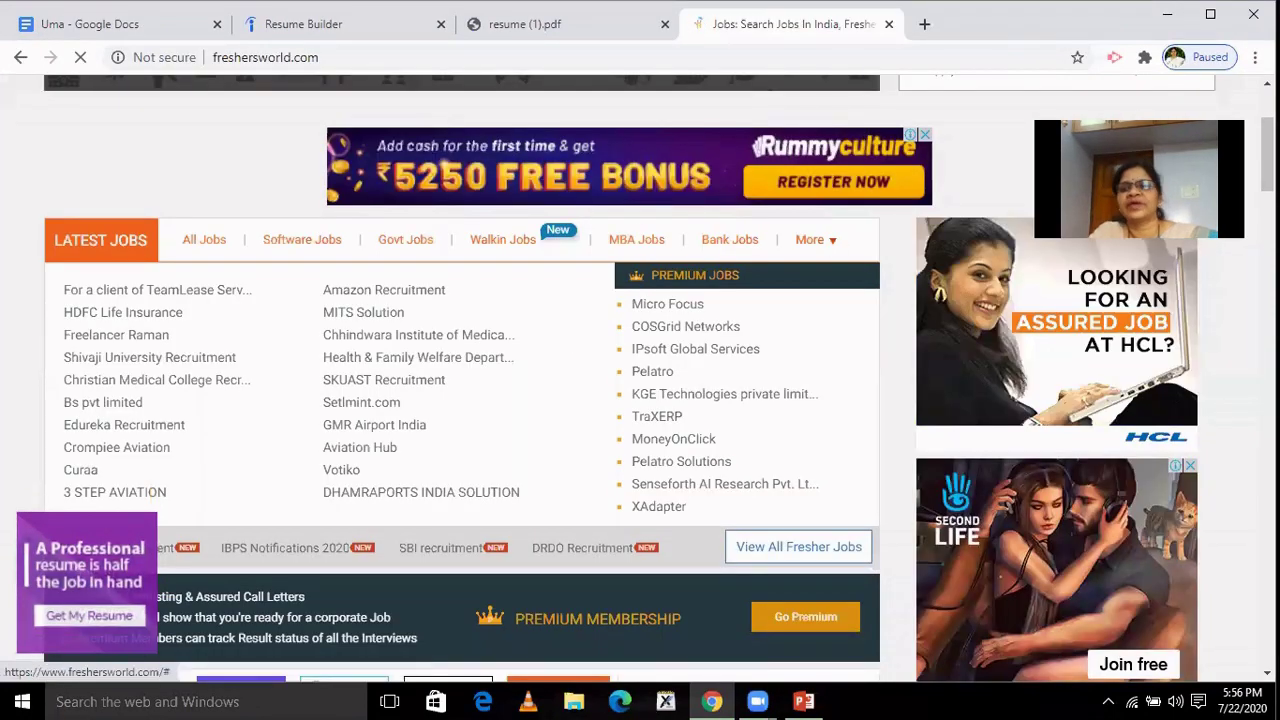
{"action": "scroll", "coordinate": [605, 272], "scroll_direction": "up", "scroll_amount": 3}
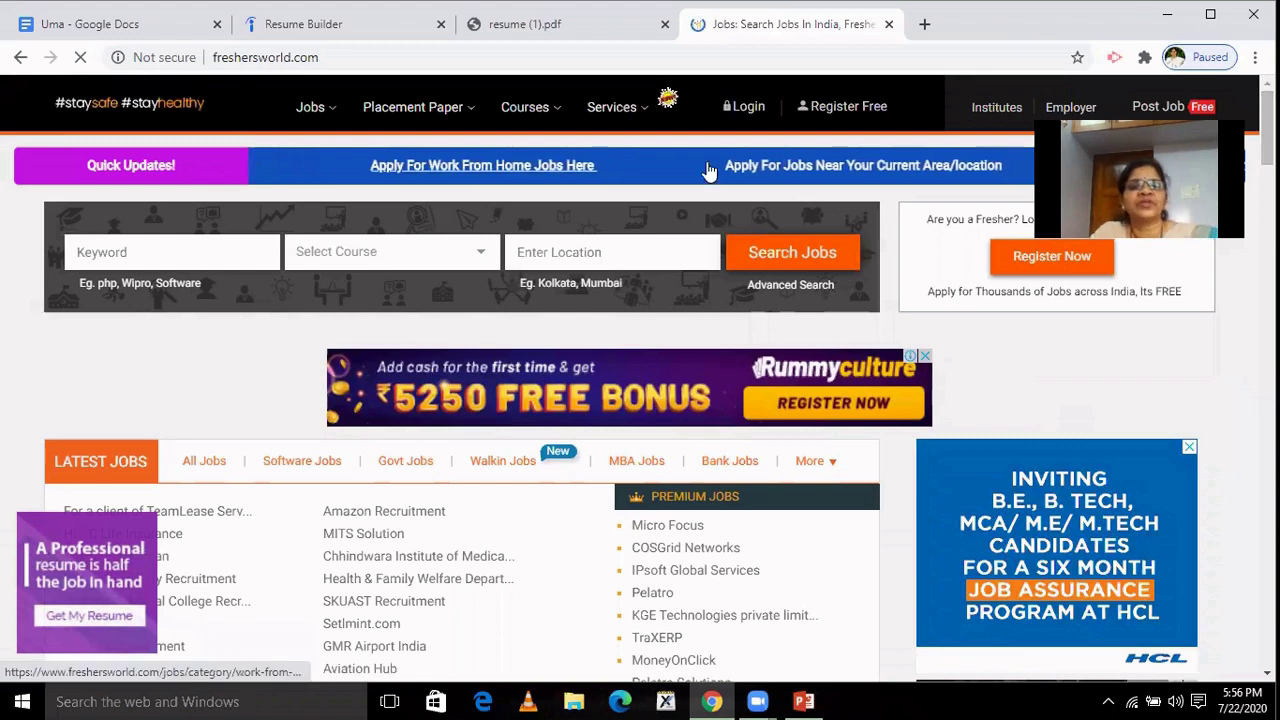